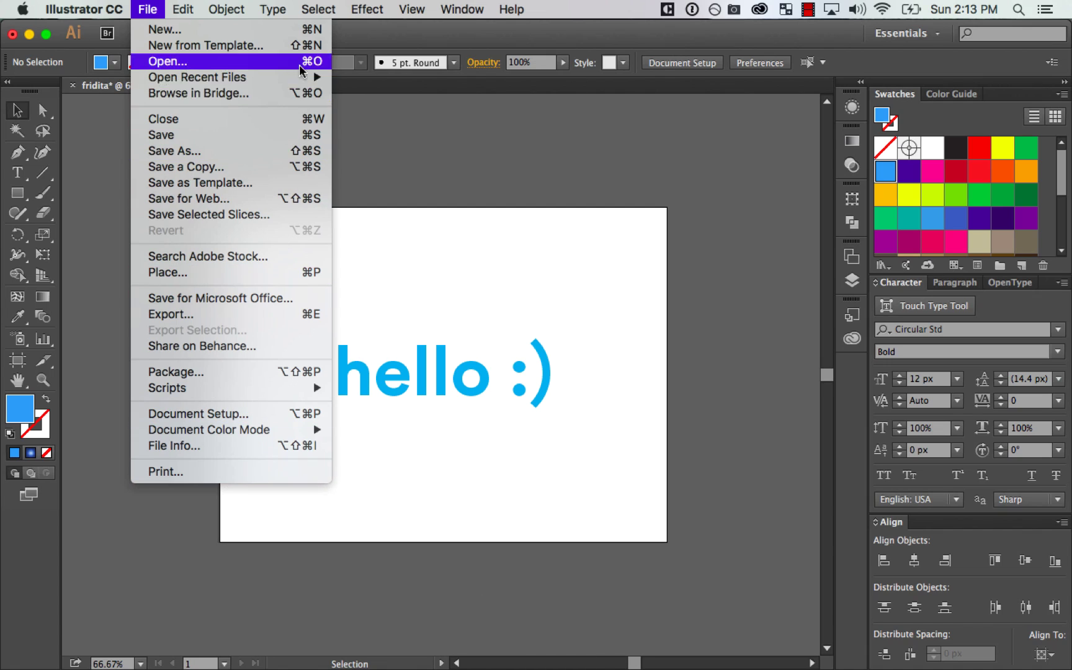
pyautogui.click(640, 160)
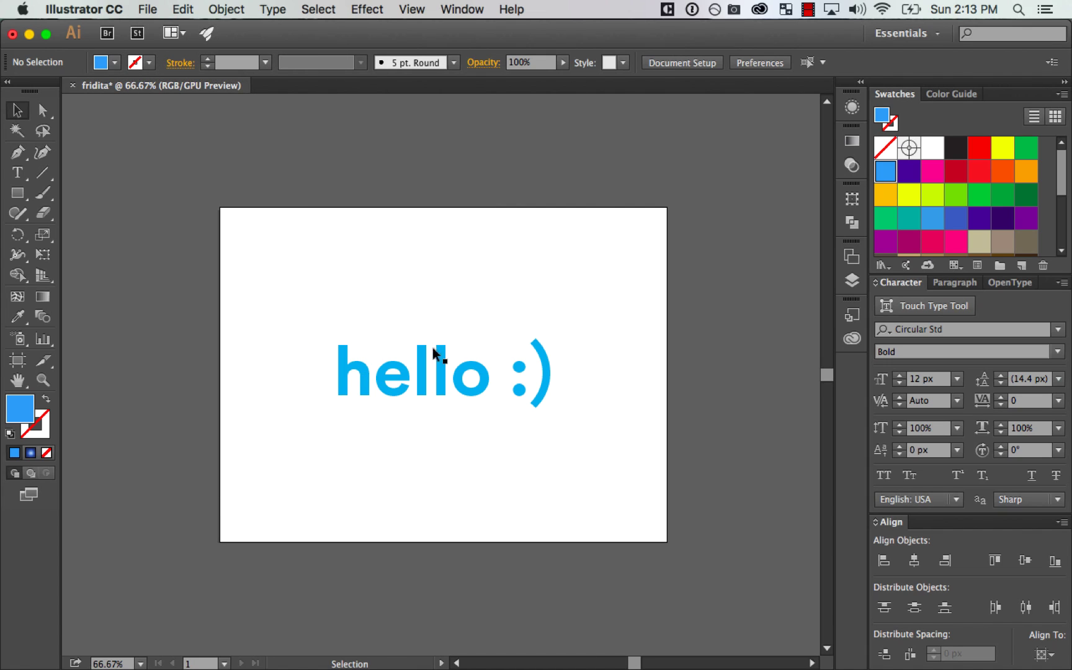
pyautogui.click(149, 9)
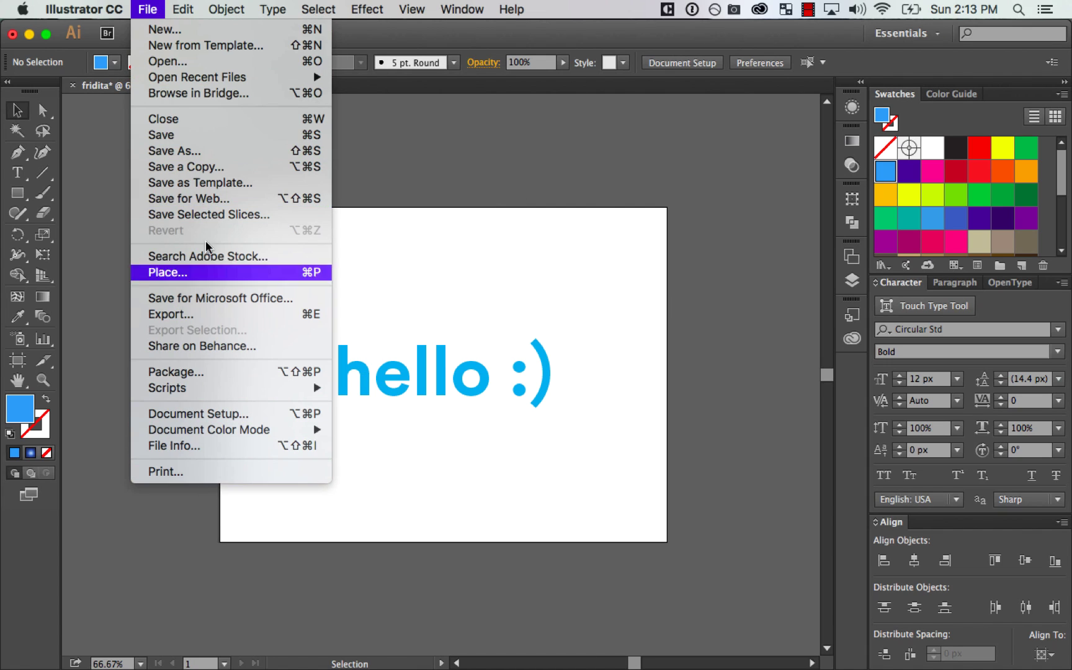
pyautogui.click(161, 513)
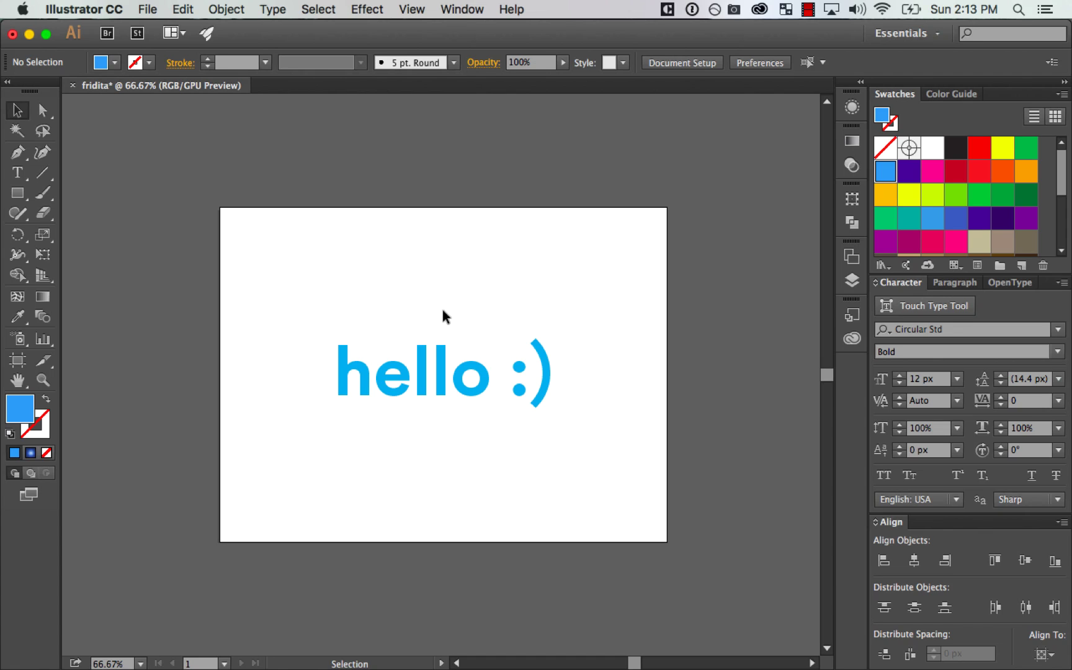
# Step: Place the image fridita.jpg over the lower-left part of the artboard
pyautogui.click(148, 9)
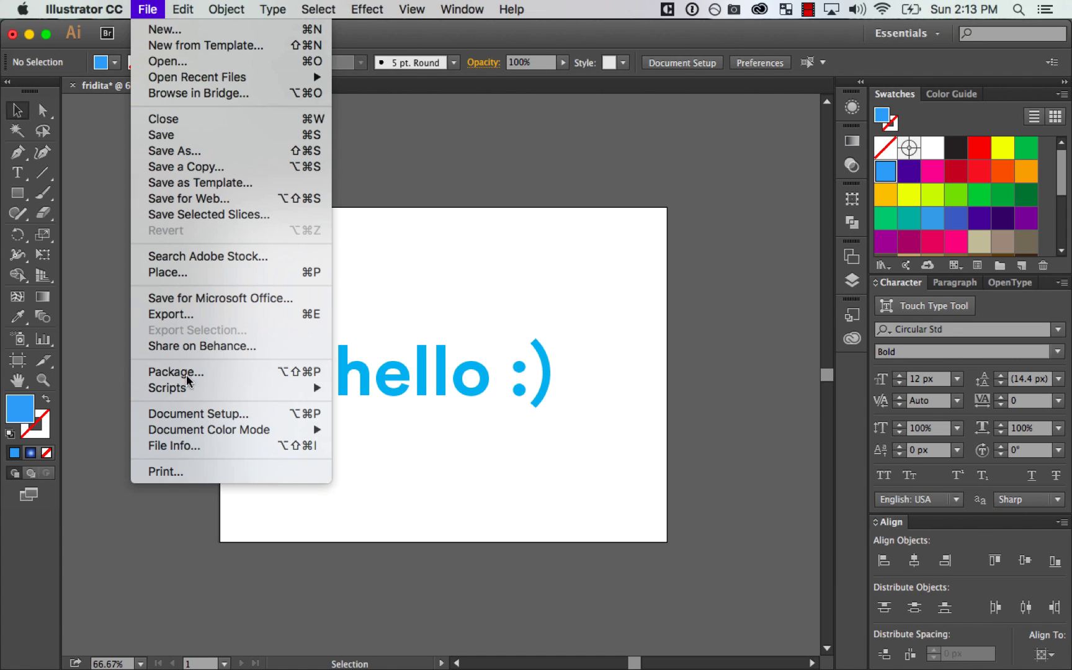
pyautogui.click(241, 275)
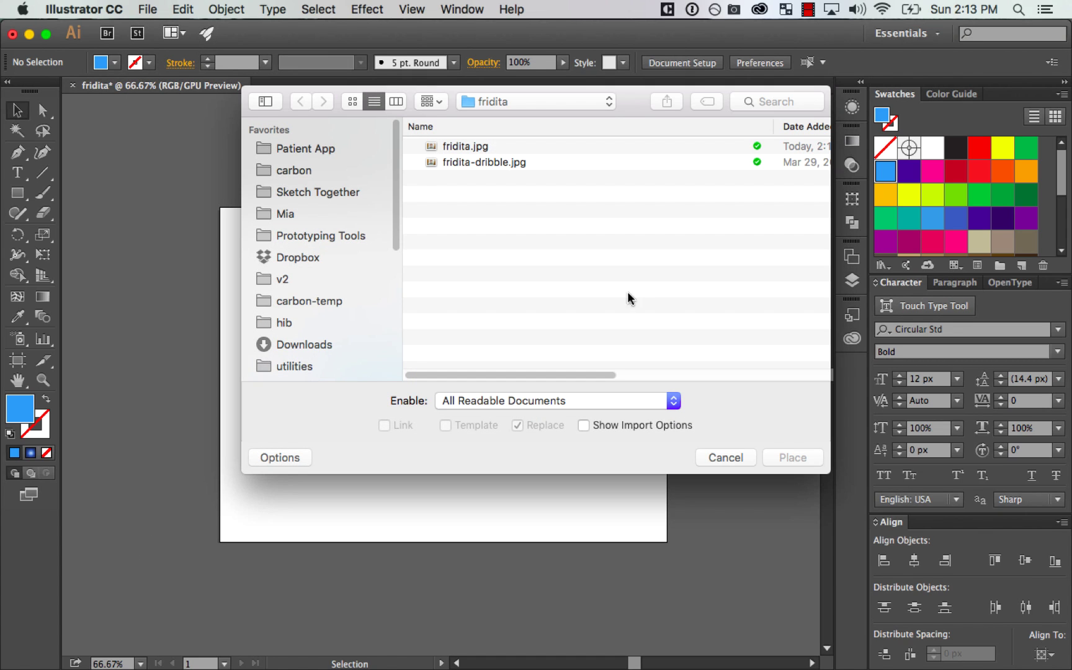
pyautogui.click(502, 157)
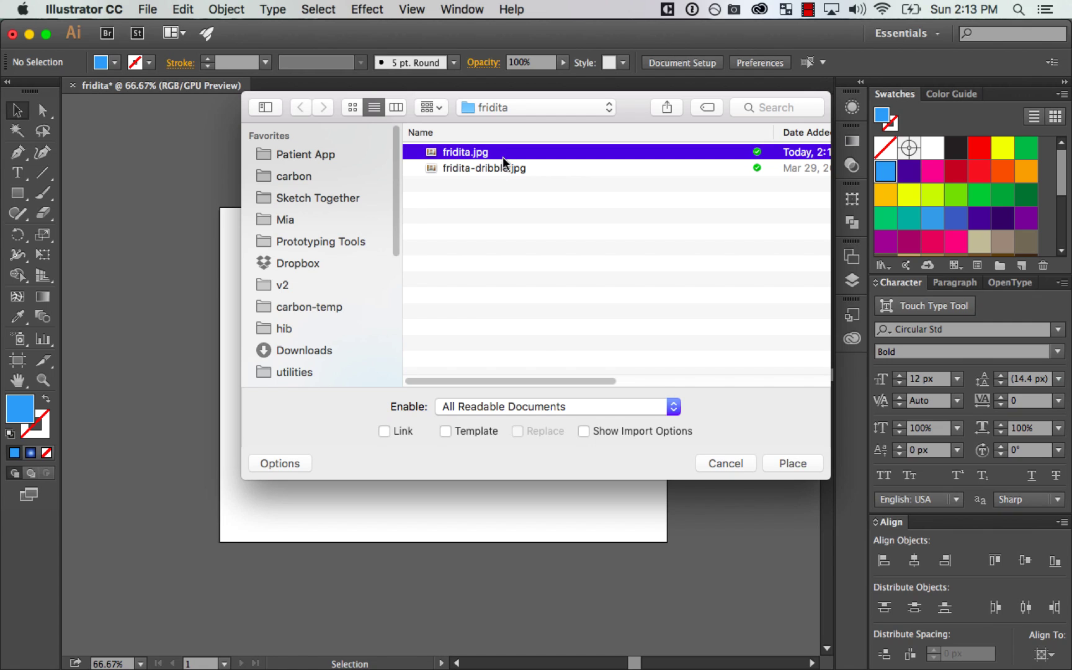
pyautogui.click(794, 464)
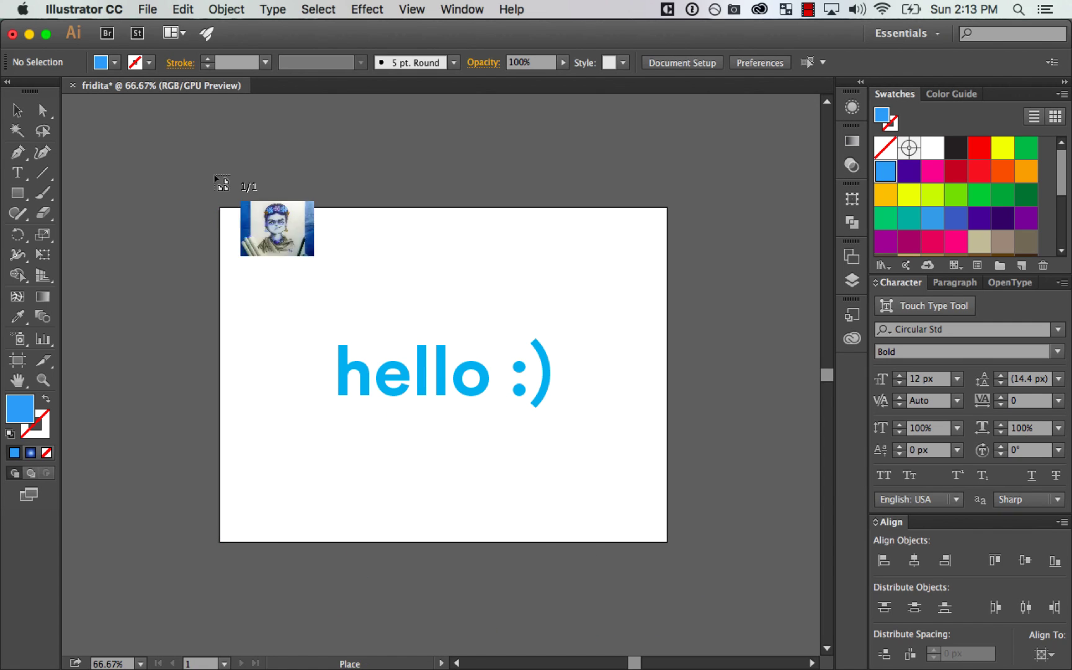
pyautogui.click(149, 343)
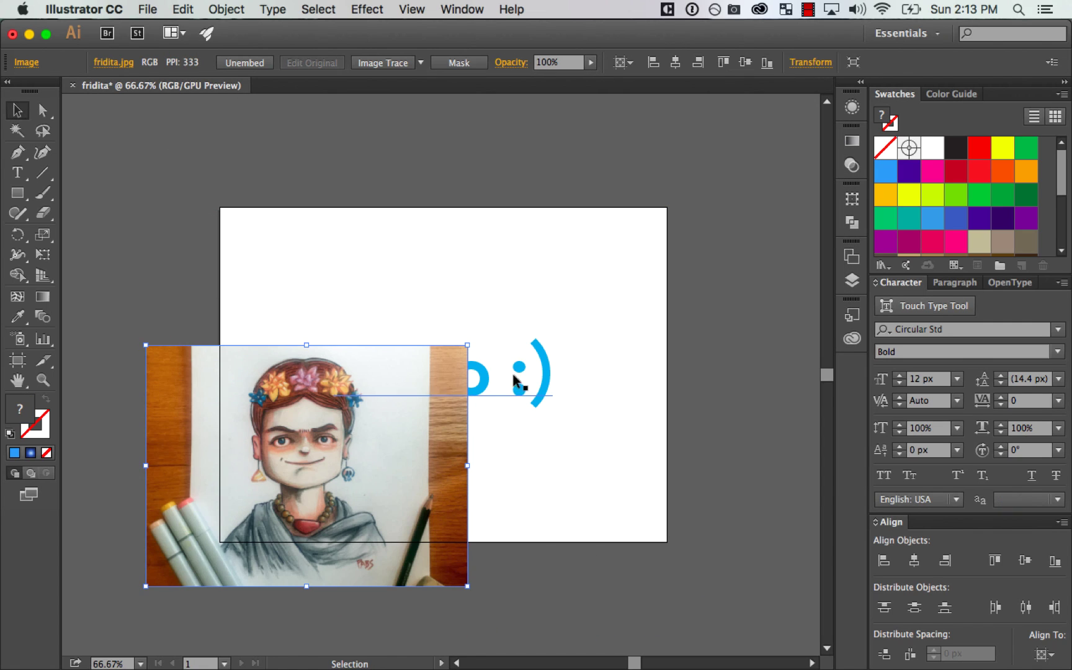
# Step: Enlarge the placed portrait image and move it off the artboard to the left
pyautogui.press('super+minus')
pyautogui.press('super+minus')
pyautogui.moveTo(418, 448); pyautogui.dragTo(253, 401)
pyautogui.moveTo(287, 314); pyautogui.dragTo(506, 152)
pyautogui.press('space')
pyautogui.moveTo(443, 383); pyautogui.dragTo(751, 400)
pyautogui.moveTo(589, 373); pyautogui.dragTo(287, 418)
# Step: Delete the "hello :)" text from the artboard
pyautogui.click(591, 330)
pyautogui.press('space')
pyautogui.hscroll(5, 590, 329)
pyautogui.click(665, 356)
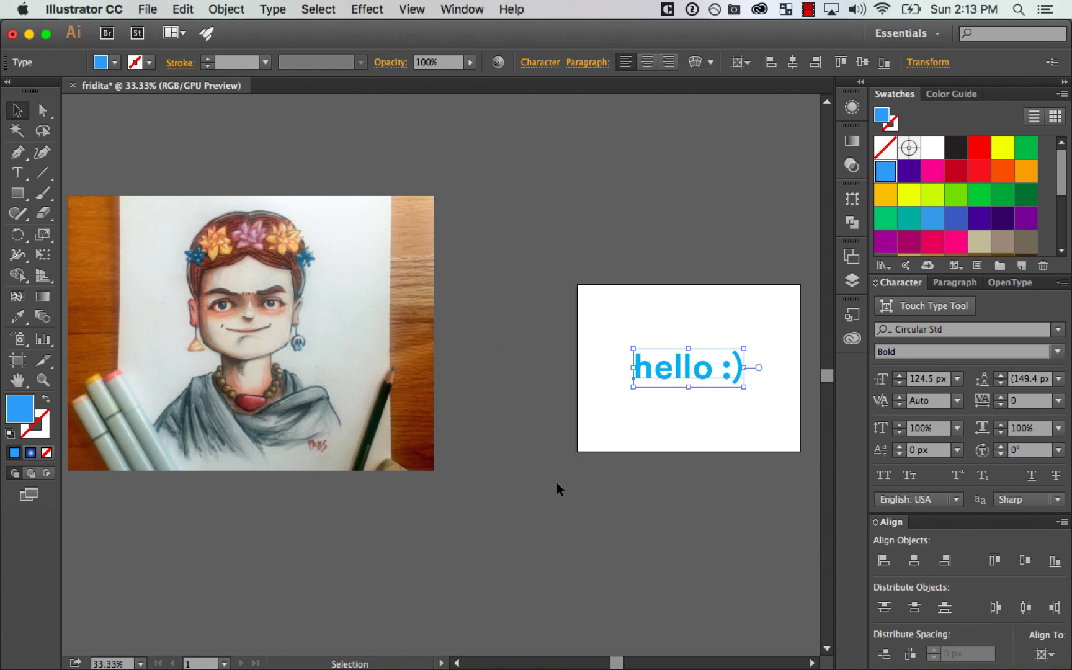
pyautogui.press('Delete')
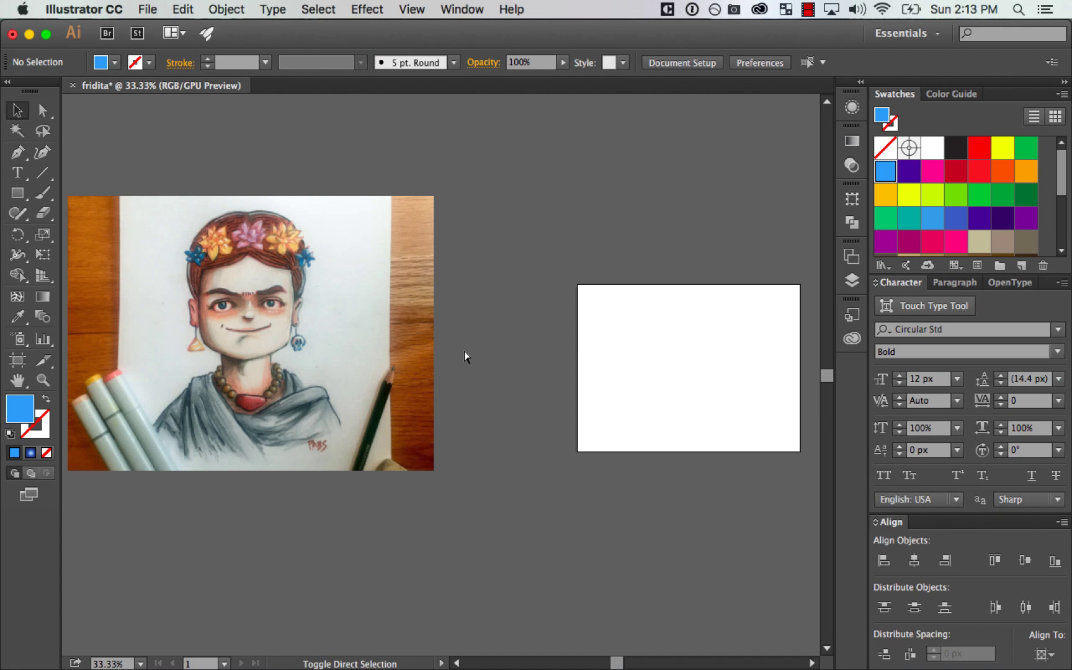
# Step: Hide the artboards so only the portrait image shows on a plain white canvas
pyautogui.press('super+shift+h')
pyautogui.moveTo(463, 388); pyautogui.dragTo(641, 366)
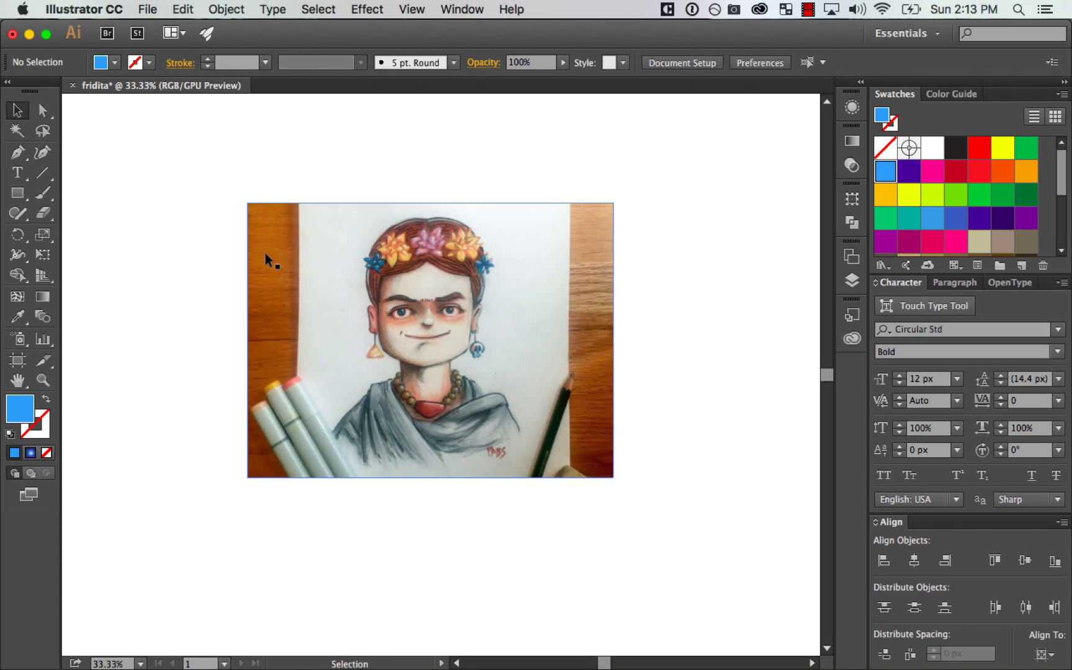
pyautogui.press('z')
pyautogui.moveTo(208, 177); pyautogui.dragTo(734, 541)
pyautogui.moveTo(637, 365); pyautogui.dragTo(649, 355)
pyautogui.press('v')
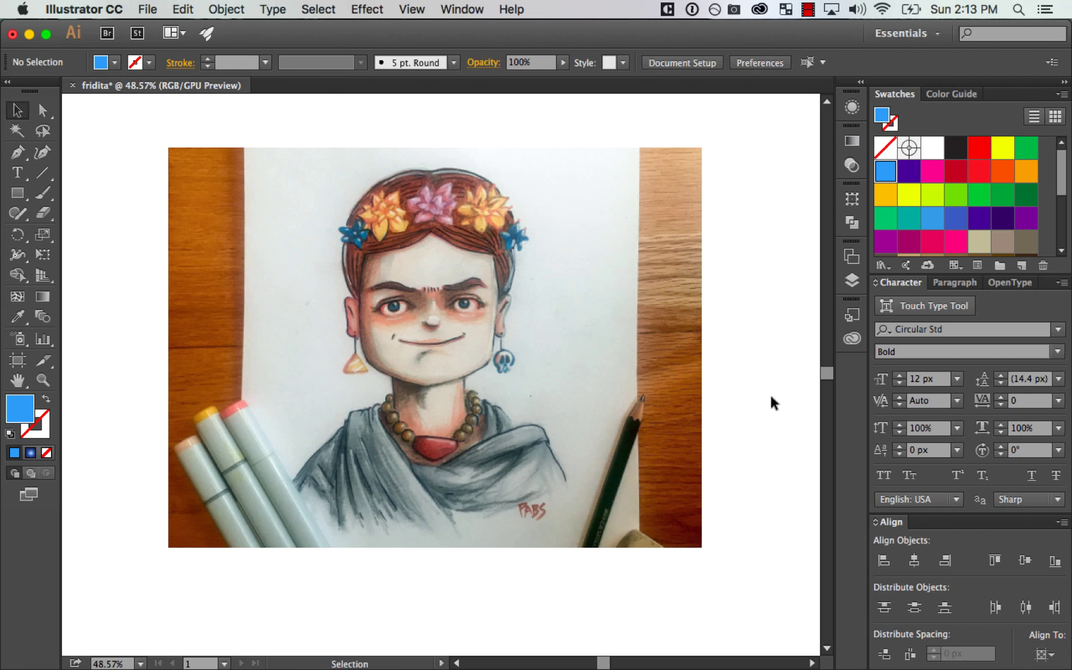
# Step: Examine the portrait drawing up close and then as a whole image
pyautogui.moveTo(692, 391); pyautogui.dragTo(724, 410)
pyautogui.press('z')
pyautogui.moveTo(205, 170); pyautogui.dragTo(744, 567)
pyautogui.moveTo(667, 390); pyautogui.dragTo(691, 383)
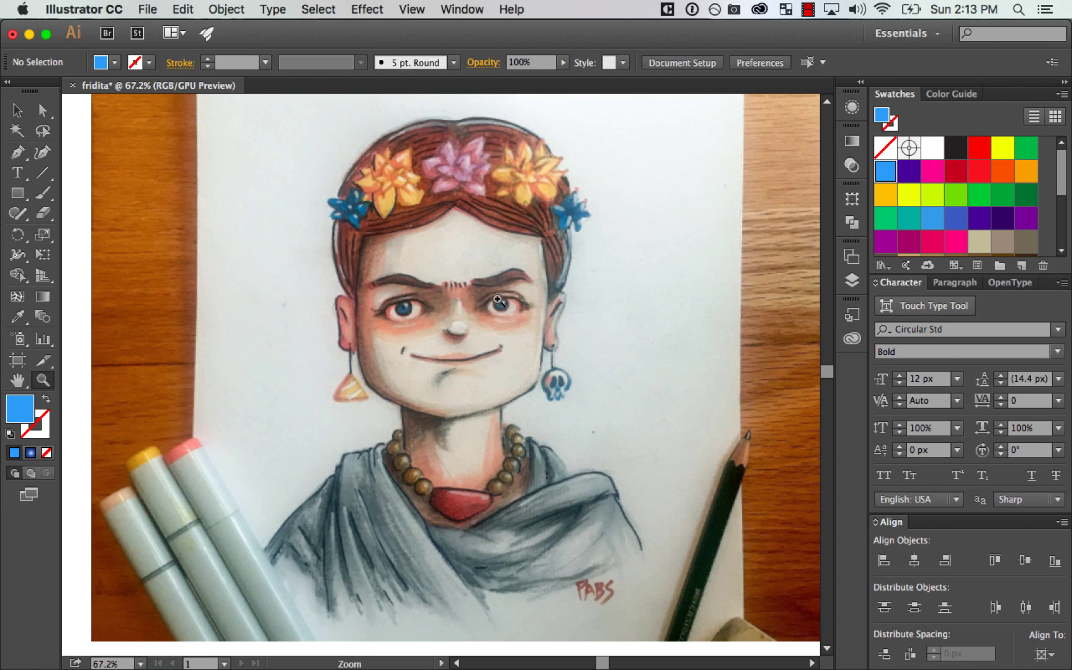
pyautogui.press('v')
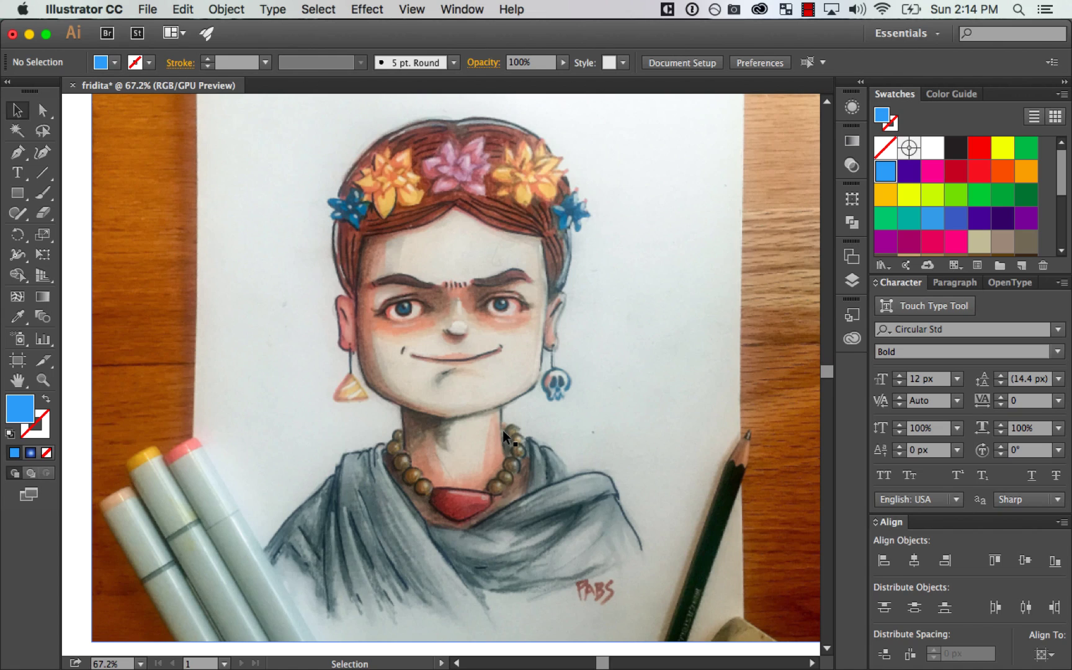
pyautogui.press('super+minus')
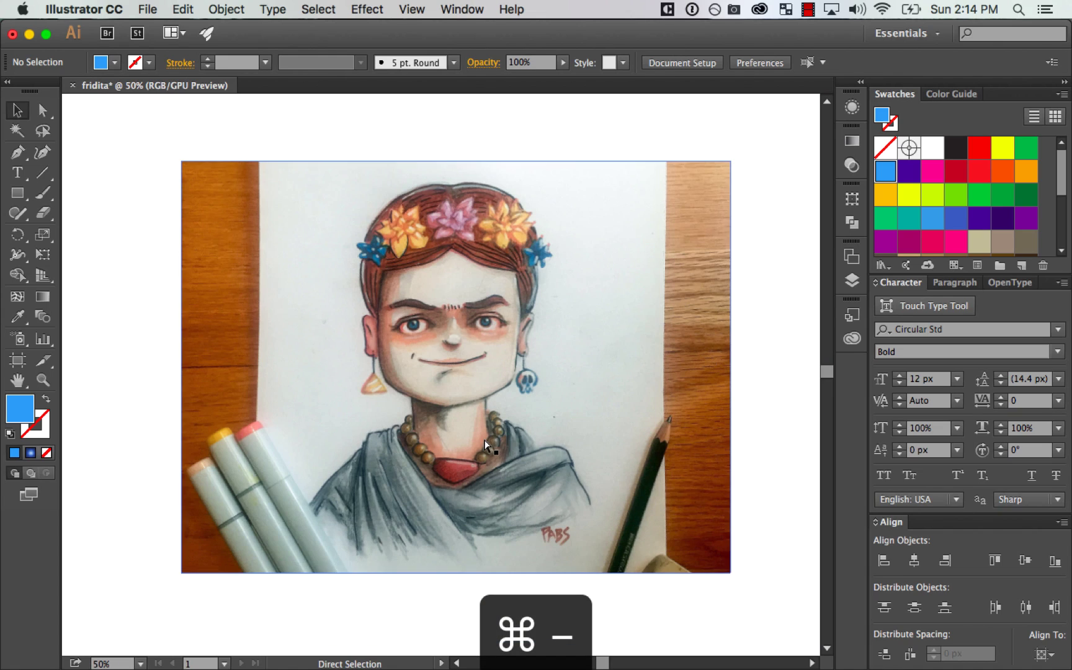
pyautogui.click(651, 407)
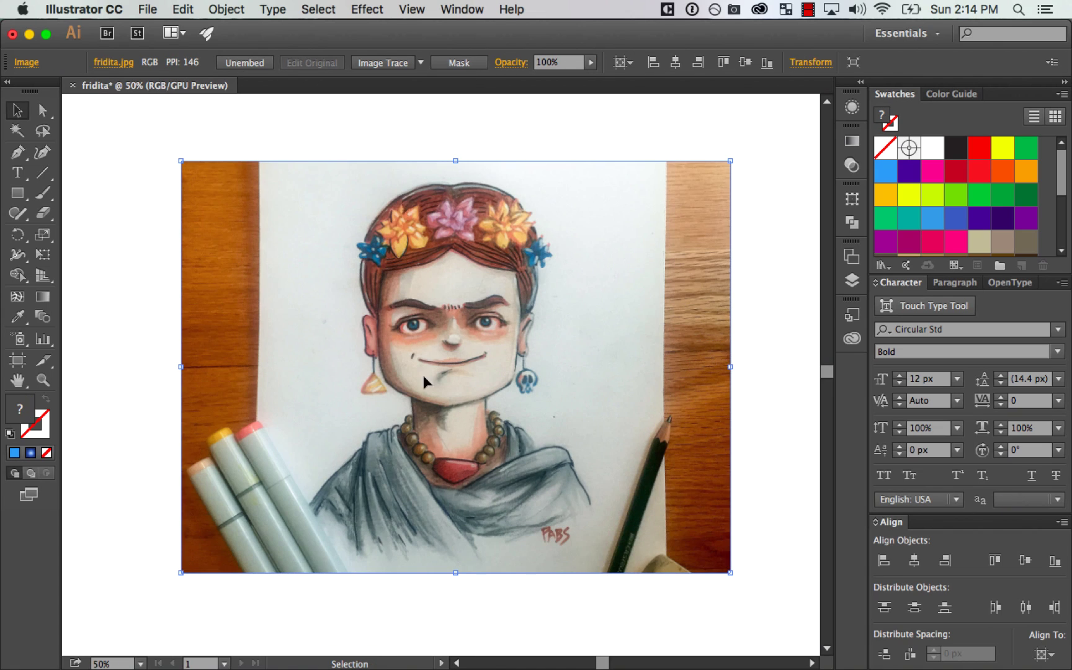
pyautogui.click(133, 377)
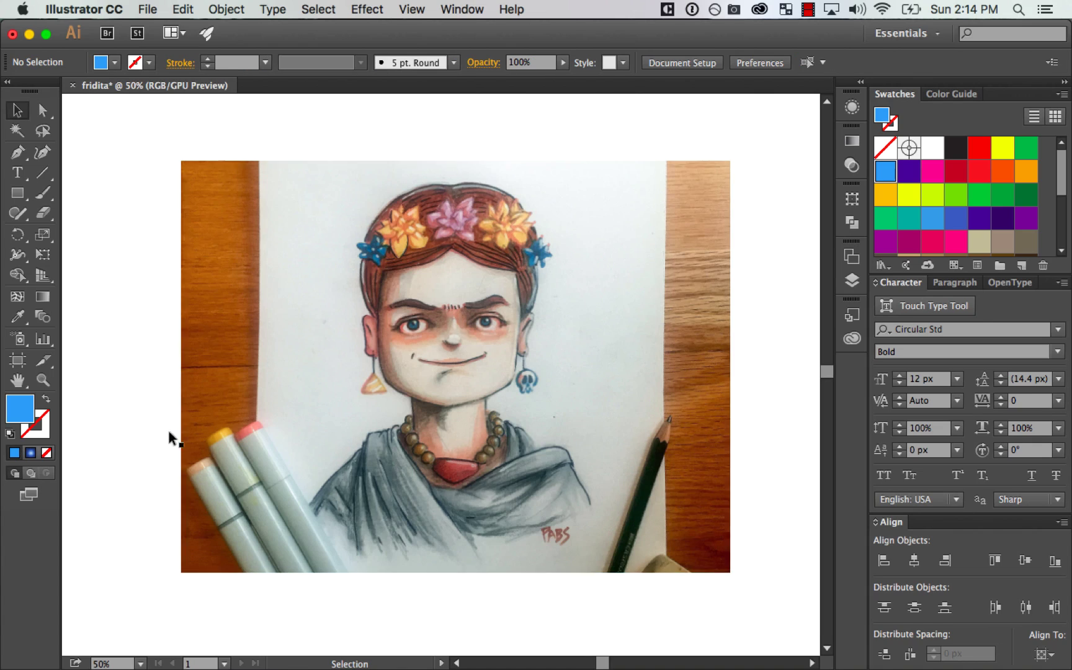
# Step: Show the rulers and add a vertical guide through the middle of the face and a horizontal guide across the eyes
pyautogui.press('super+r')
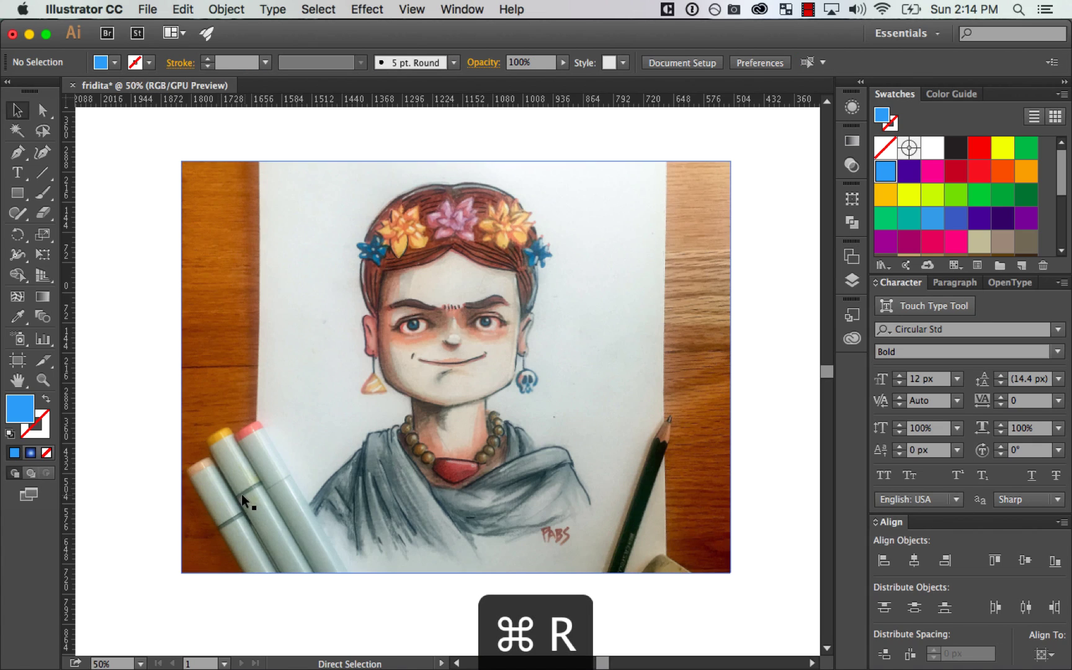
pyautogui.moveTo(66, 393); pyautogui.dragTo(455, 397)
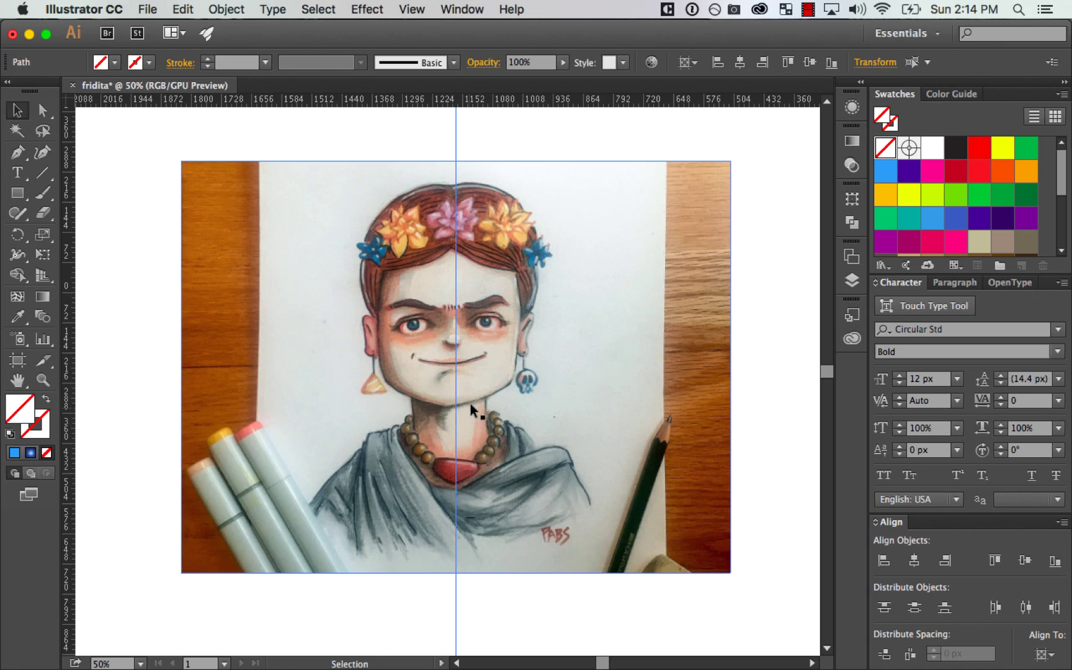
pyautogui.moveTo(536, 103); pyautogui.dragTo(551, 328)
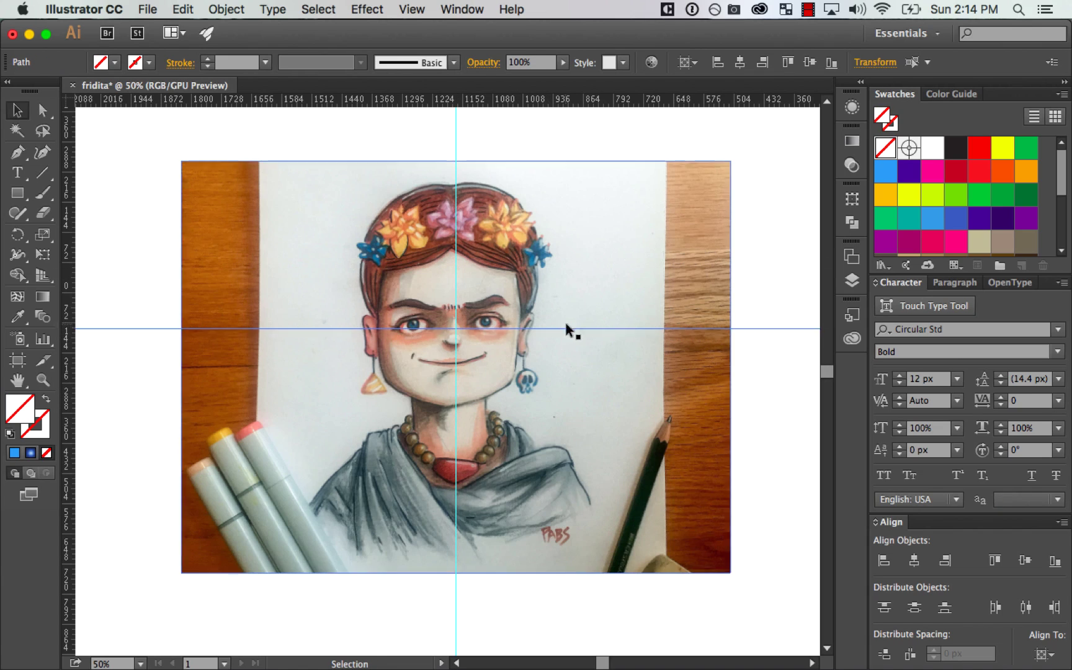
# Step: Rotate the portrait image slightly clockwise and nudge it to the right to align the face with the guides
pyautogui.click(713, 256)
pyautogui.moveTo(742, 162); pyautogui.dragTo(749, 161)
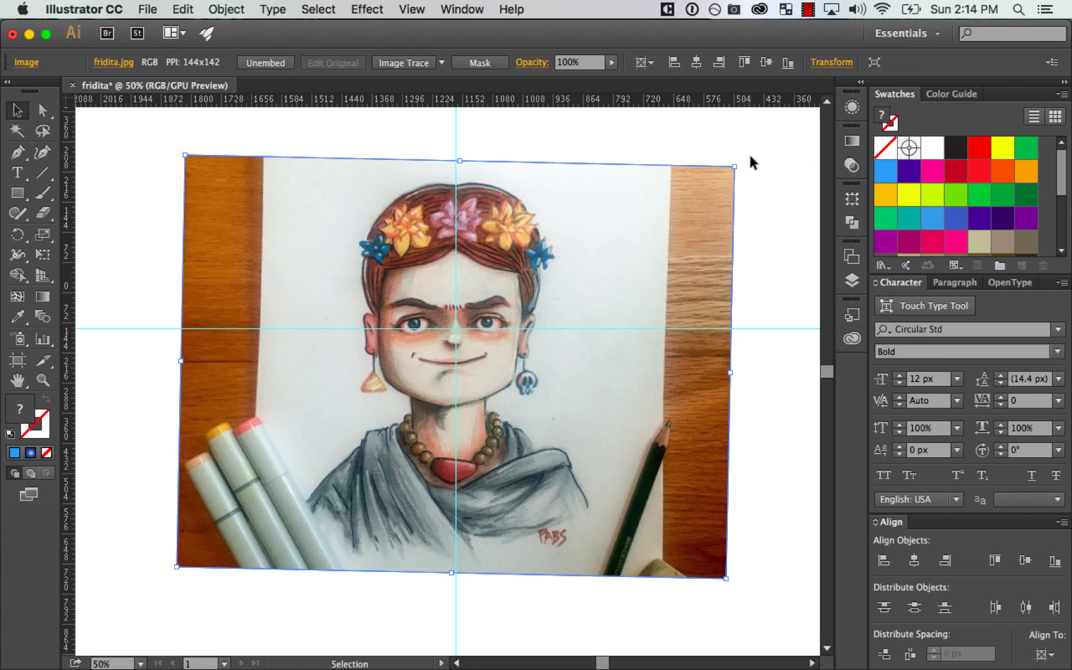
pyautogui.press('Right')
pyautogui.press('Right')
pyautogui.press('Right')
pyautogui.press('Right')
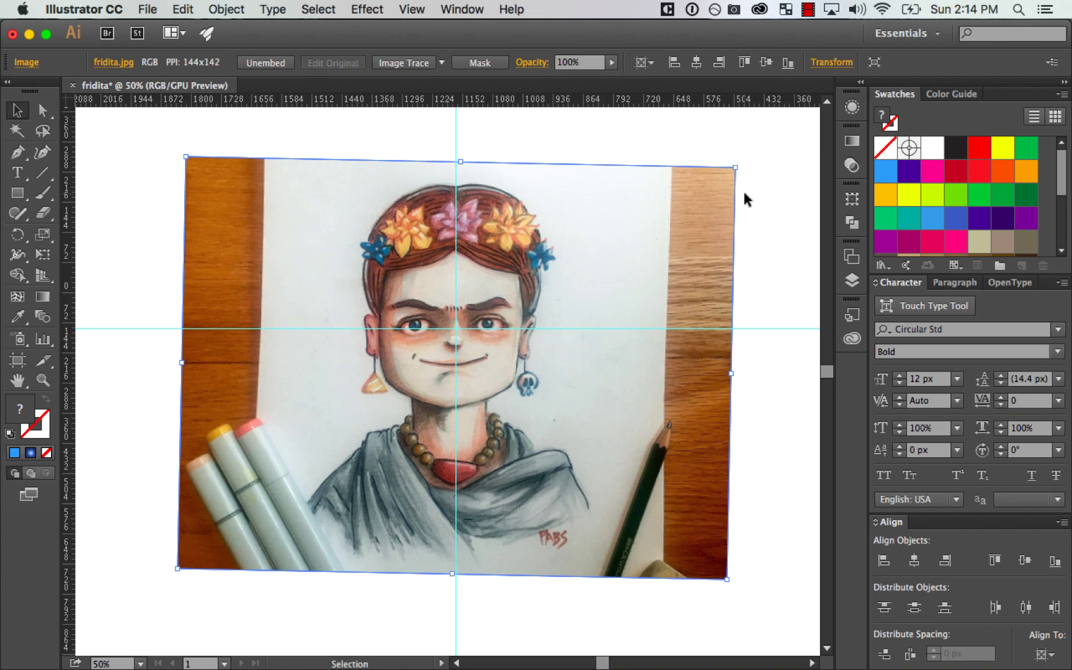
# Step: Fine-tune the image's tilt slightly counterclockwise, adjust its horizontal position against the guides and deselect it
pyautogui.moveTo(744, 165); pyautogui.dragTo(751, 159)
pyautogui.hotkey('shift', 'Right')
pyautogui.hotkey('shift', 'Right')
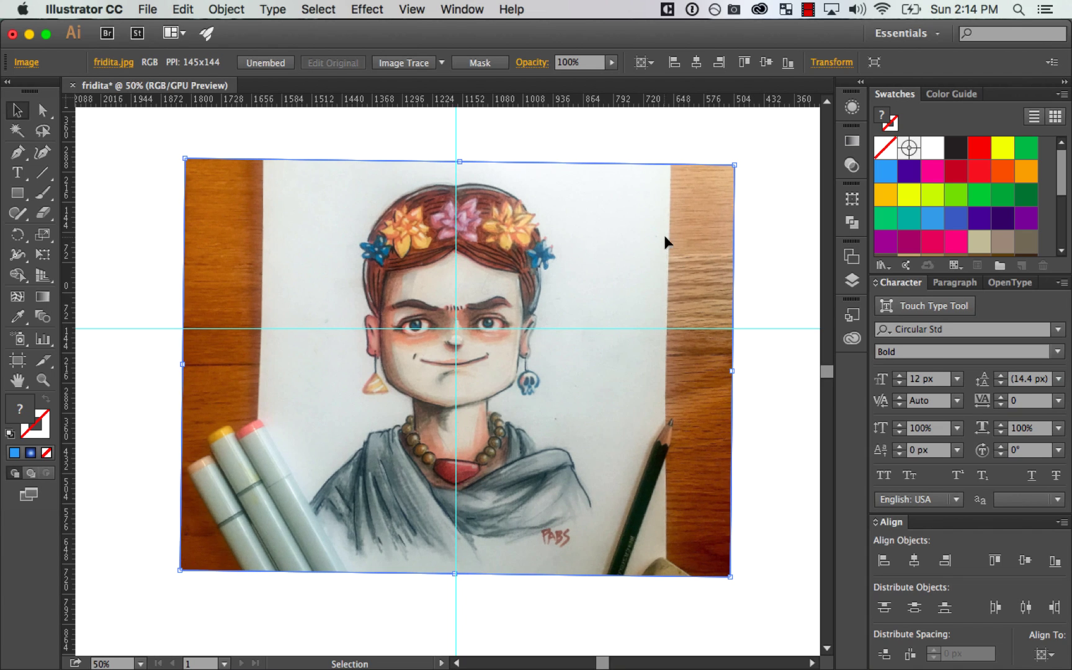
pyautogui.hotkey('shift', 'Left')
pyautogui.hotkey('shift', 'Left')
pyautogui.click(767, 231)
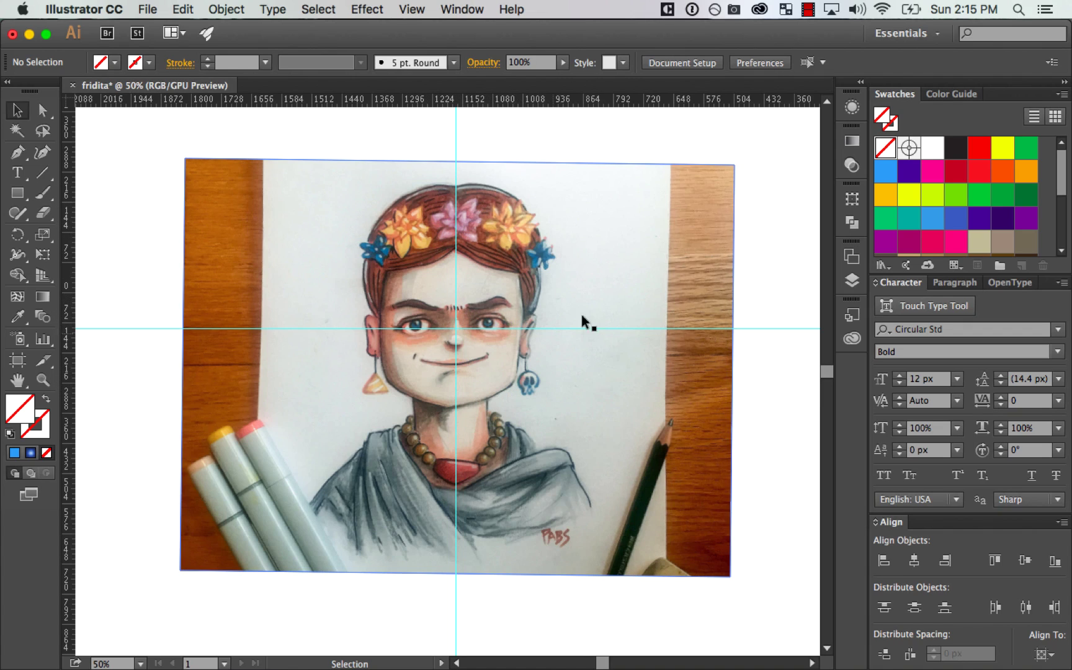
# Step: Delete the vertical and horizontal guides and hide the rulers
pyautogui.click(686, 308)
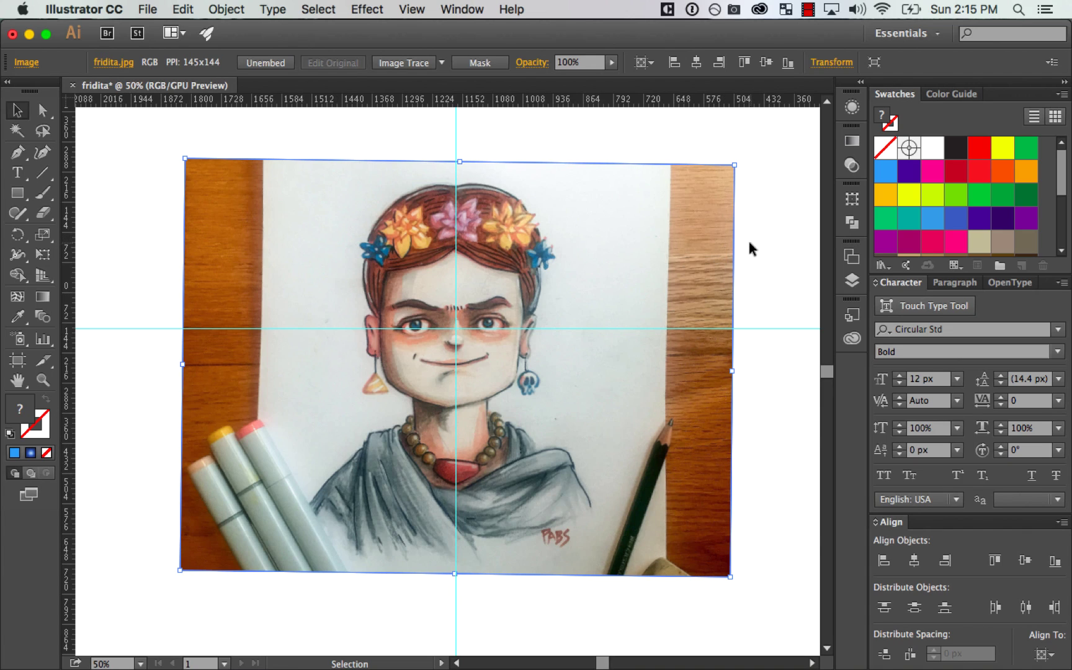
pyautogui.click(456, 137)
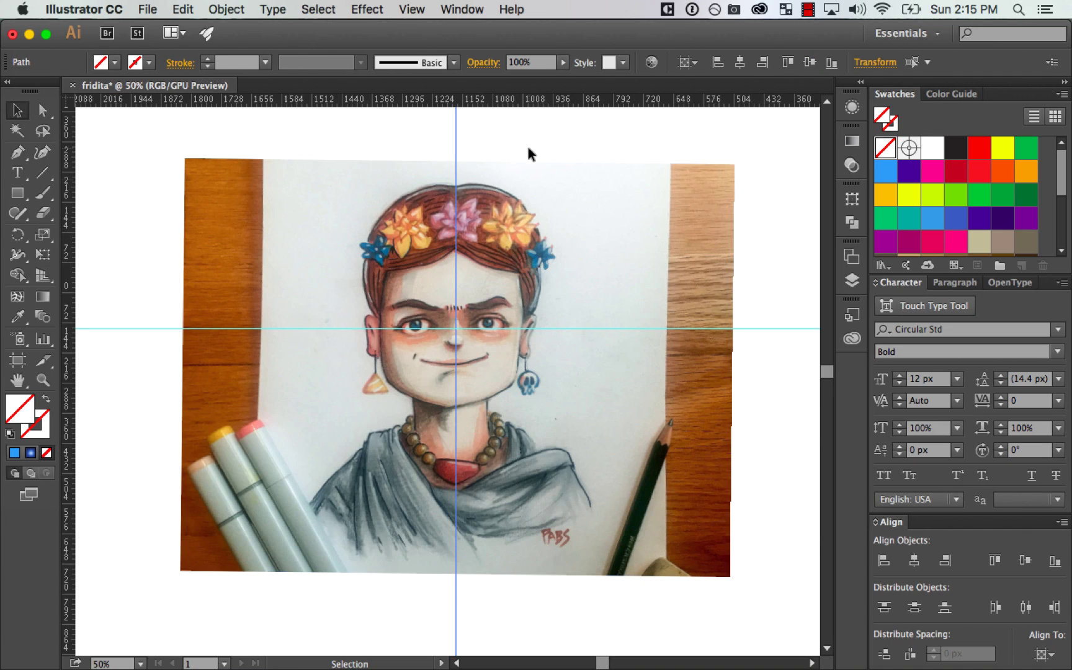
pyautogui.keyDown('shift'); pyautogui.moveTo(155, 297); pyautogui.dragTo(157, 375); pyautogui.keyUp('shift')
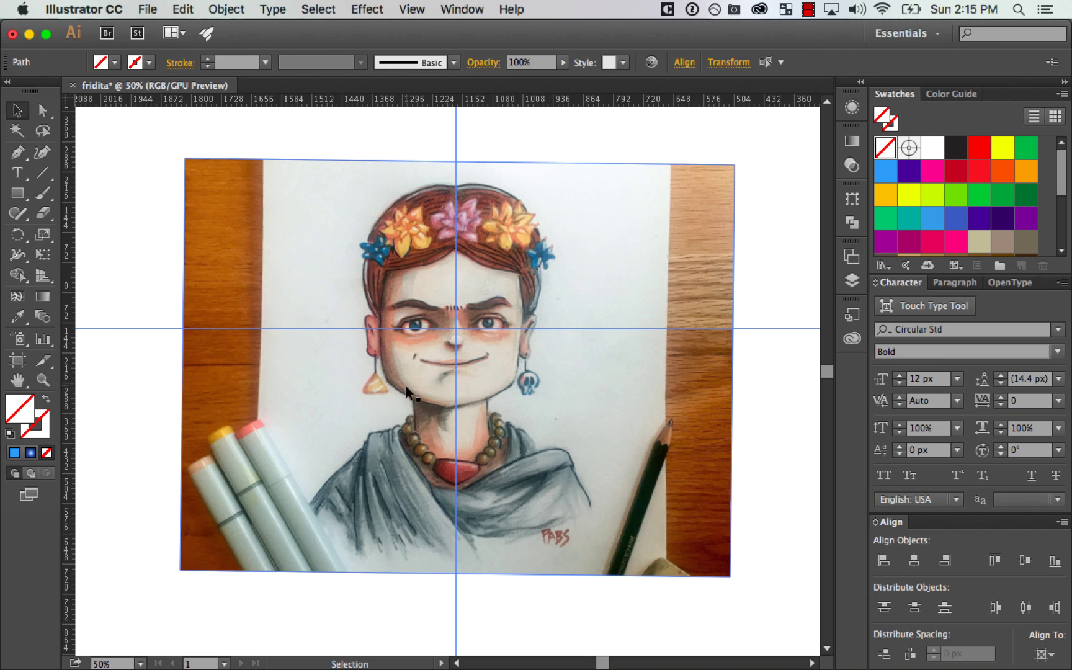
pyautogui.press('Delete')
pyautogui.press('super+r')
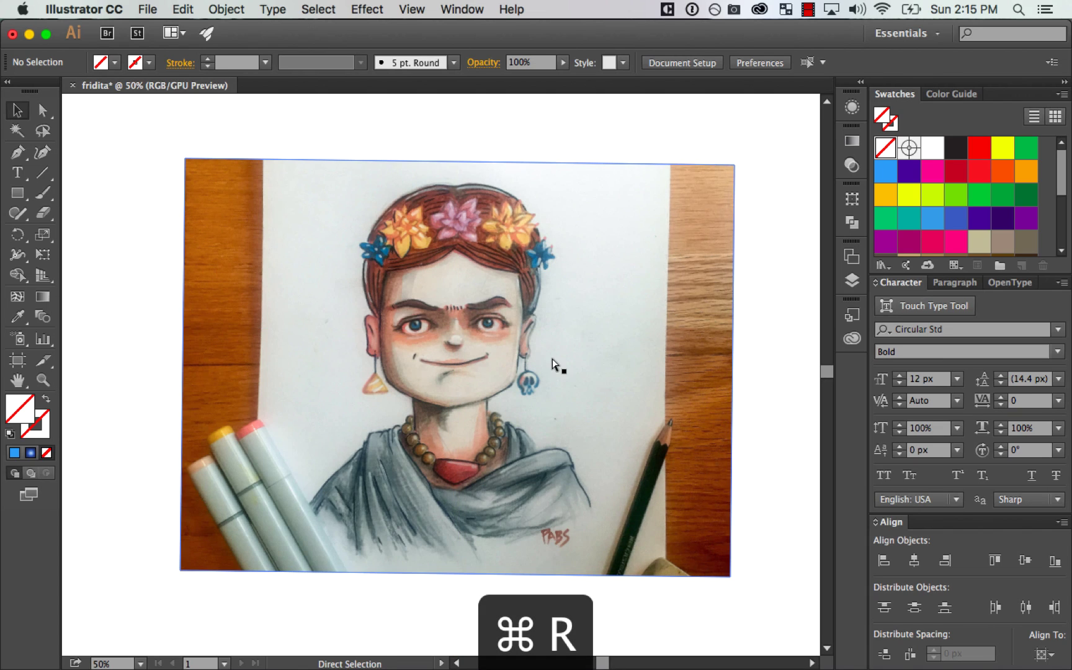
# Step: Set the portrait image's opacity to 30% and deselect it
pyautogui.click(668, 346)
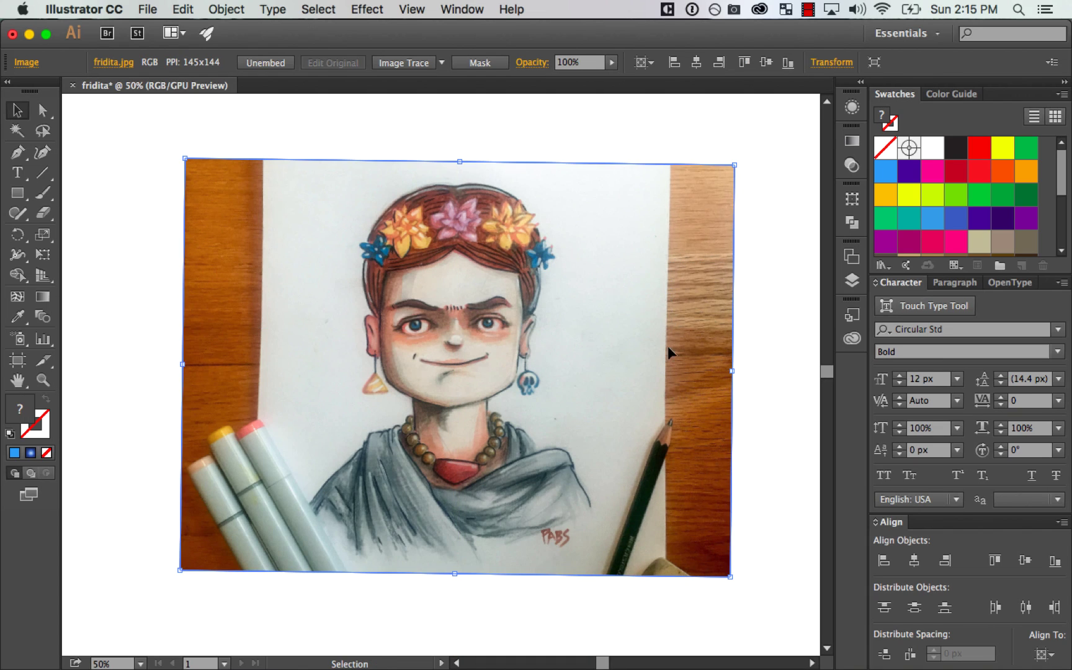
pyautogui.click(769, 306)
pyautogui.press('space')
pyautogui.moveTo(774, 303); pyautogui.dragTo(780, 309)
pyautogui.press('z')
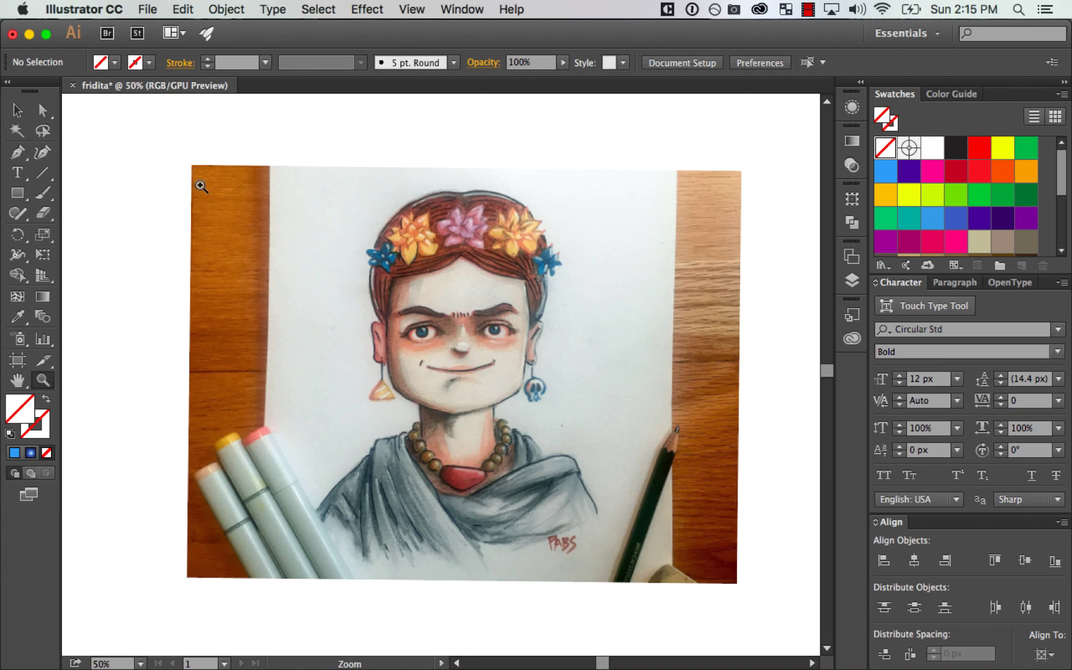
pyautogui.moveTo(179, 155); pyautogui.dragTo(746, 544)
pyautogui.press('v')
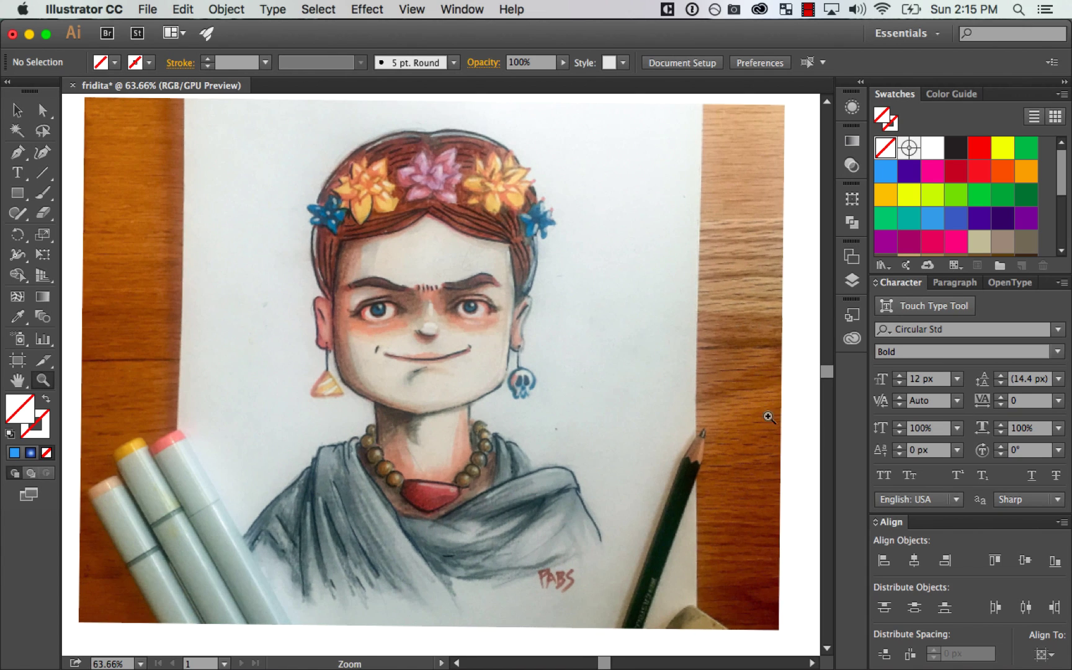
pyautogui.click(677, 491)
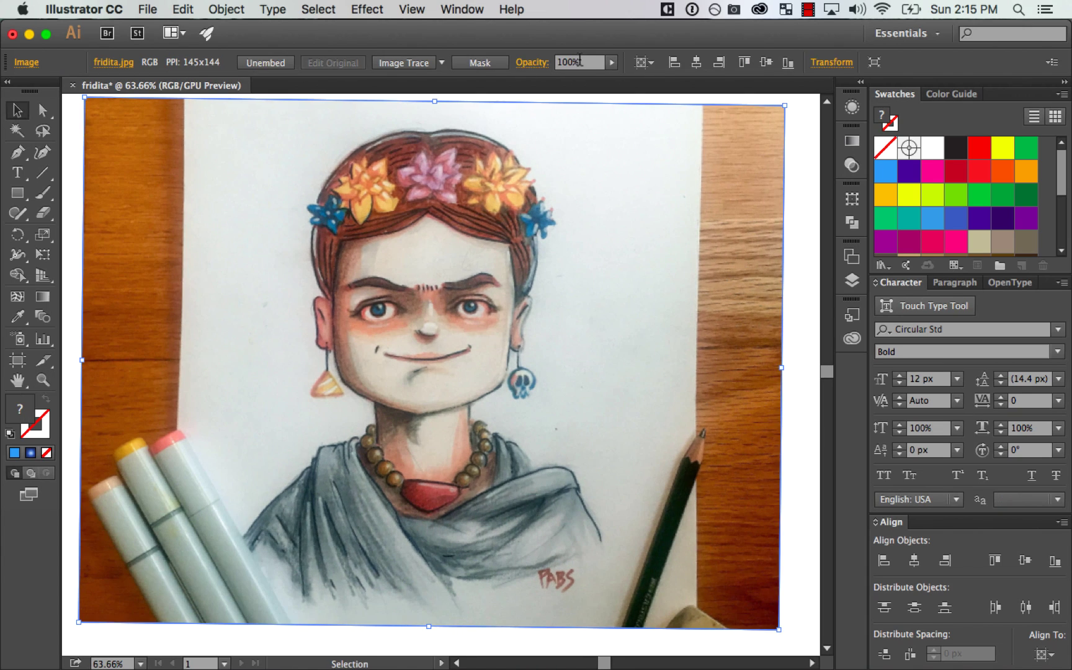
pyautogui.click(580, 60)
pyautogui.write('30')
pyautogui.press('Return')
pyautogui.moveTo(521, 390); pyautogui.dragTo(530, 388)
pyautogui.moveTo(525, 342); pyautogui.dragTo(540, 352)
pyautogui.press('super+shift+a')
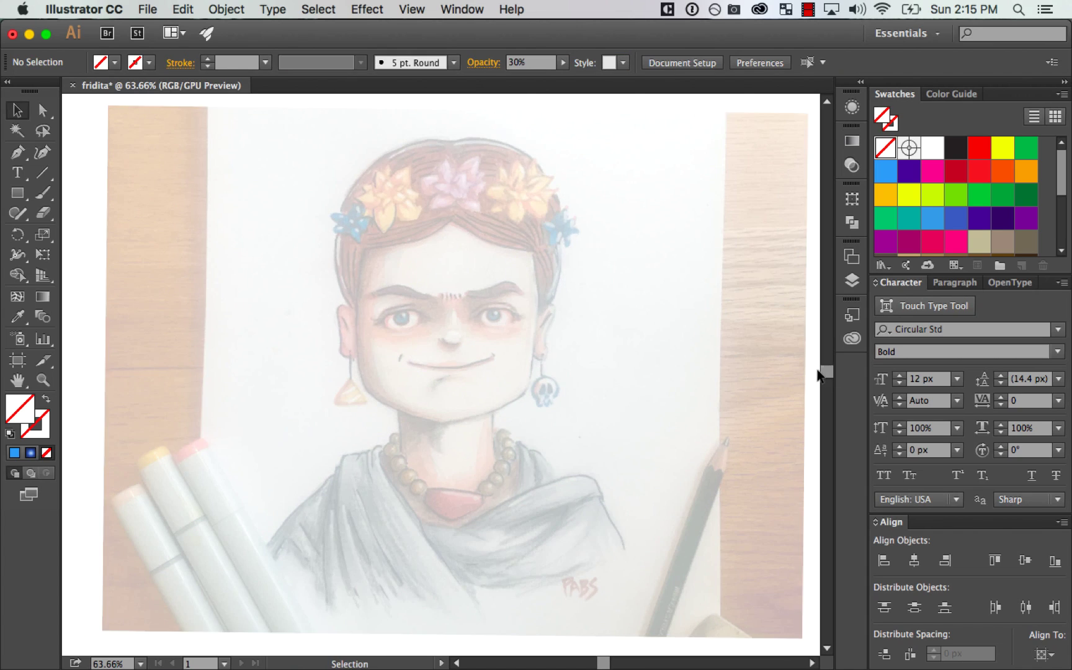
# Step: Move the portrait image slightly to the left and lock it
pyautogui.click(794, 376)
pyautogui.moveTo(795, 376); pyautogui.dragTo(772, 379)
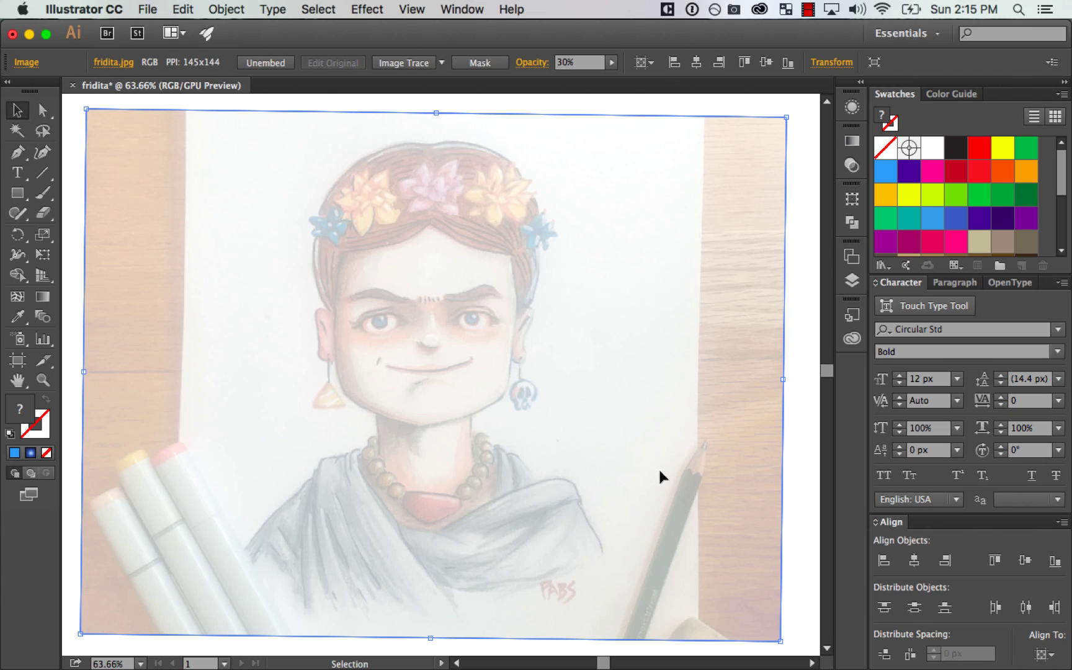
pyautogui.click(238, 9)
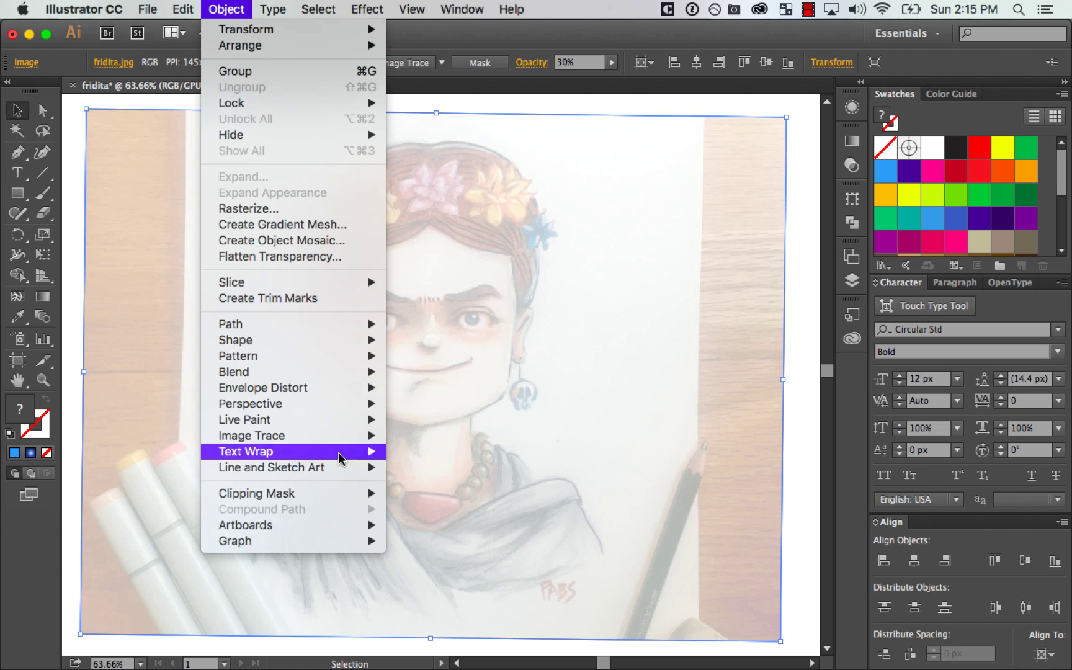
pyautogui.moveTo(340, 109)
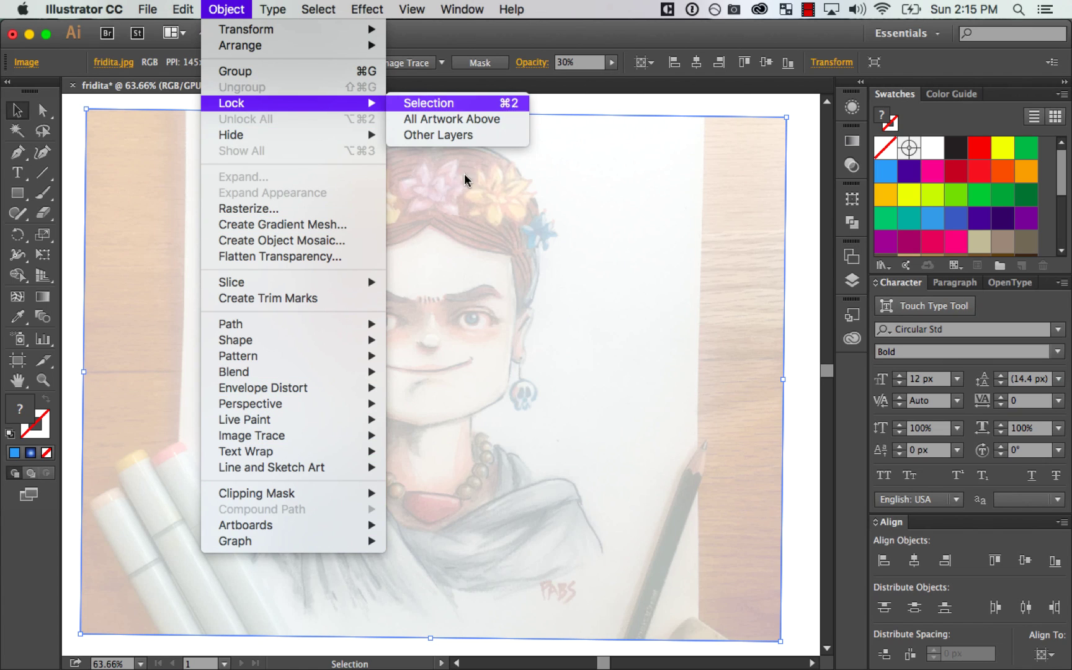
pyautogui.press('super+2')
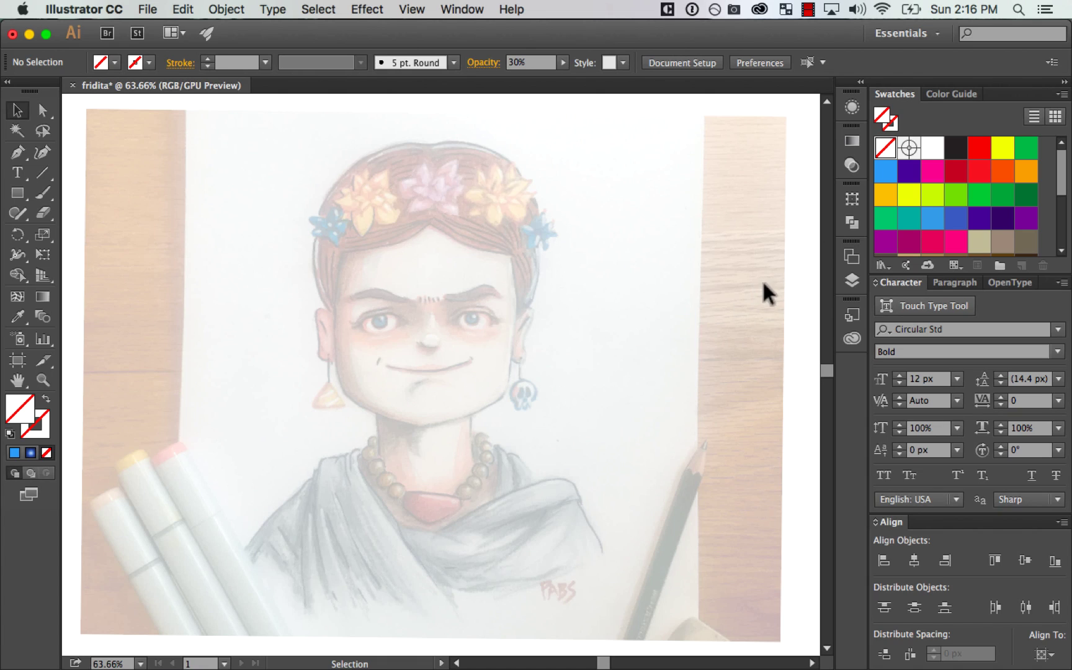
# Step: Unlock all locked artwork and lock the portrait image again
pyautogui.click(236, 15)
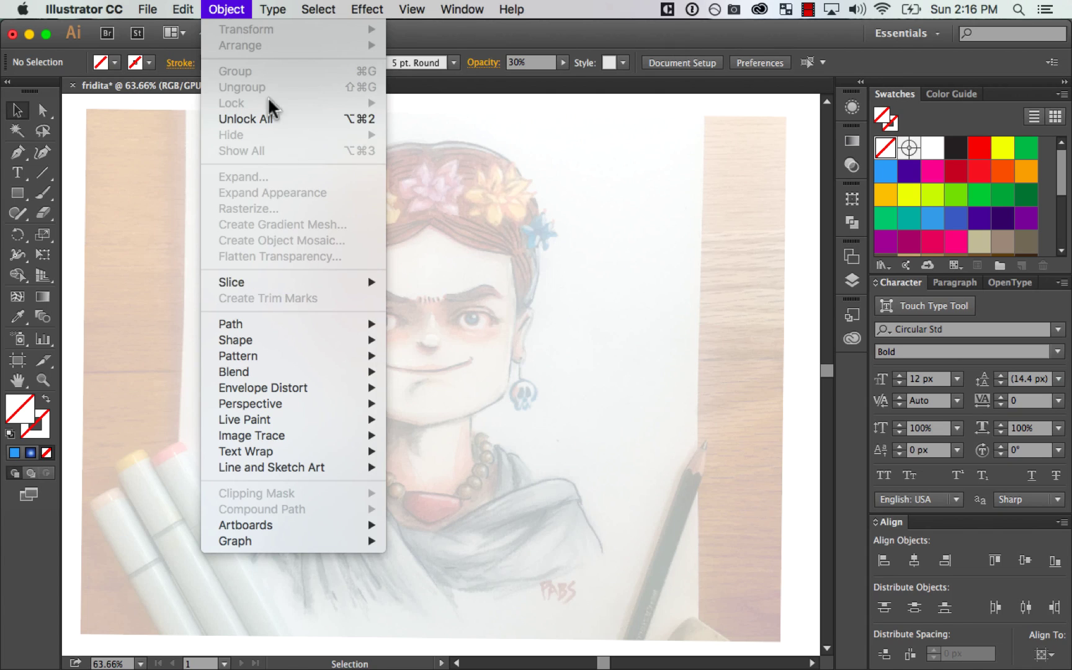
pyautogui.click(235, 9)
pyautogui.click(227, 9)
pyautogui.click(297, 117)
pyautogui.click(72, 189)
pyautogui.click(186, 374)
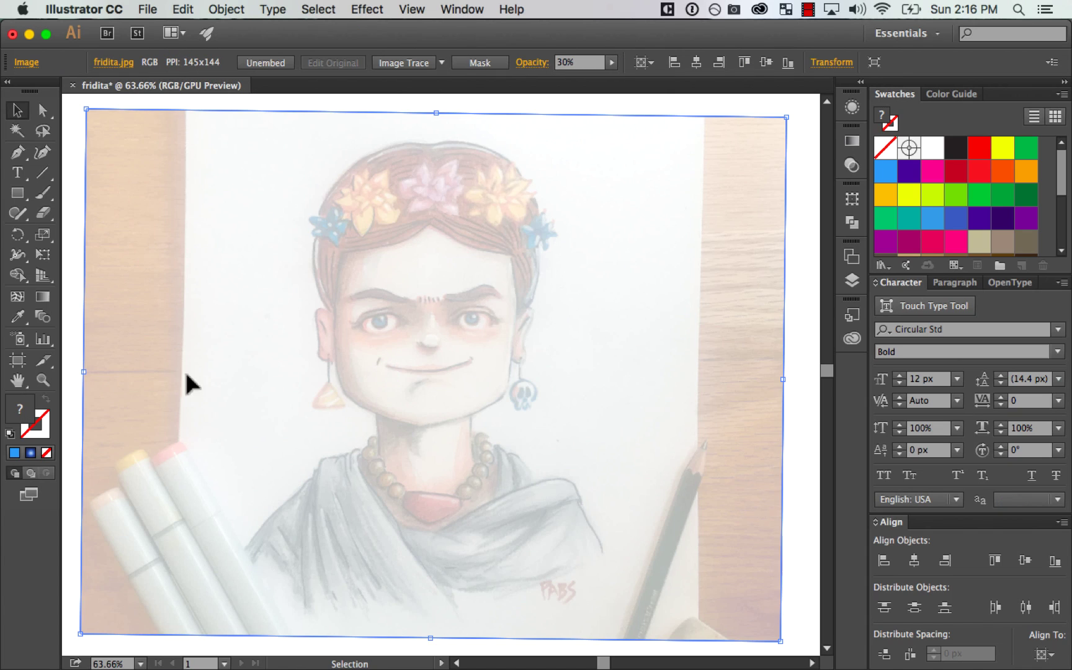
pyautogui.press('super+2')
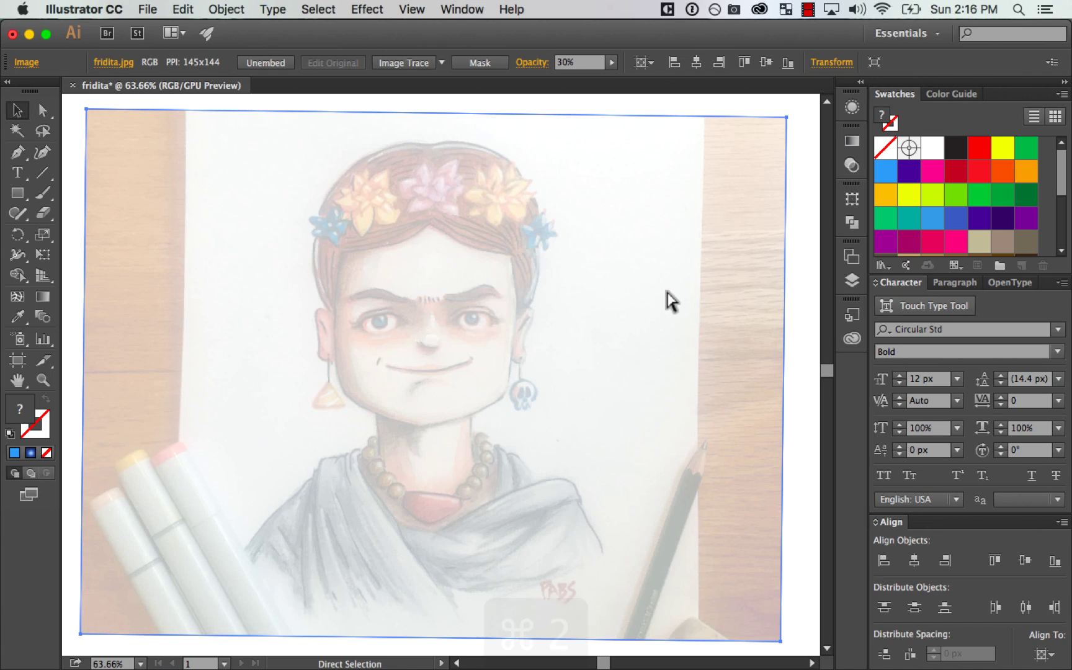
# Step: Examine the locked portrait's face, hair and overall shapes at close-up and full-image magnifications
pyautogui.moveTo(770, 280); pyautogui.dragTo(760, 285)
pyautogui.press('space')
pyautogui.moveTo(622, 315)
pyautogui.mouseDown()
pyautogui.moveTo(641, 319)
pyautogui.moveTo(627, 324)
pyautogui.mouseUp()
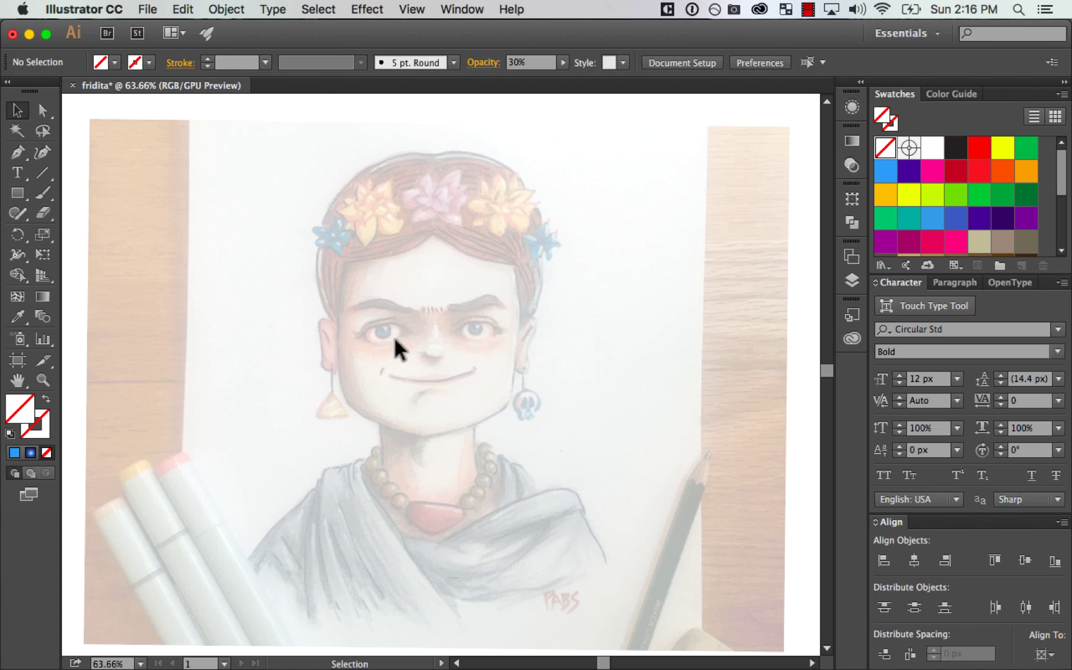
pyautogui.press('z')
pyautogui.moveTo(282, 162); pyautogui.dragTo(508, 498)
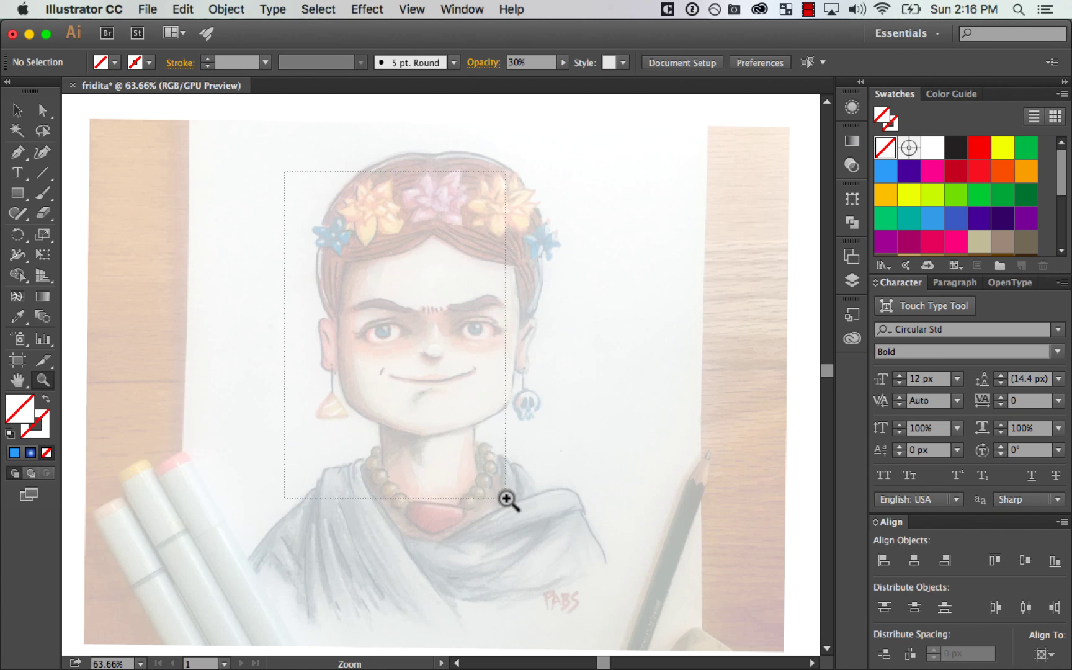
pyautogui.moveTo(583, 347); pyautogui.dragTo(609, 329)
pyautogui.press('v')
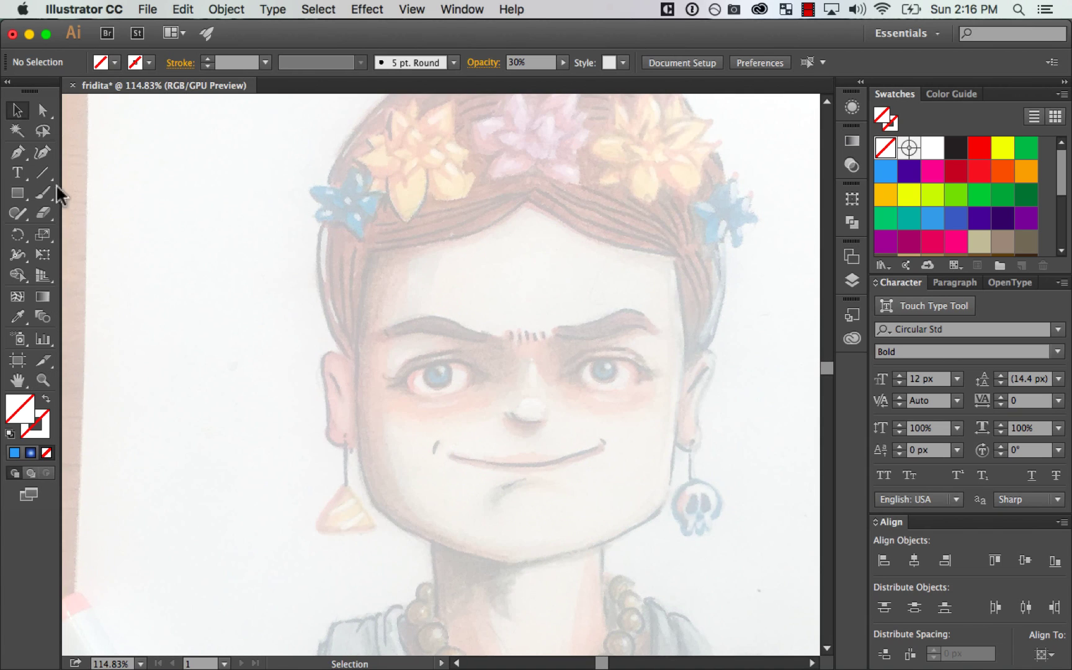
pyautogui.moveTo(22, 192); pyautogui.dragTo(112, 232)
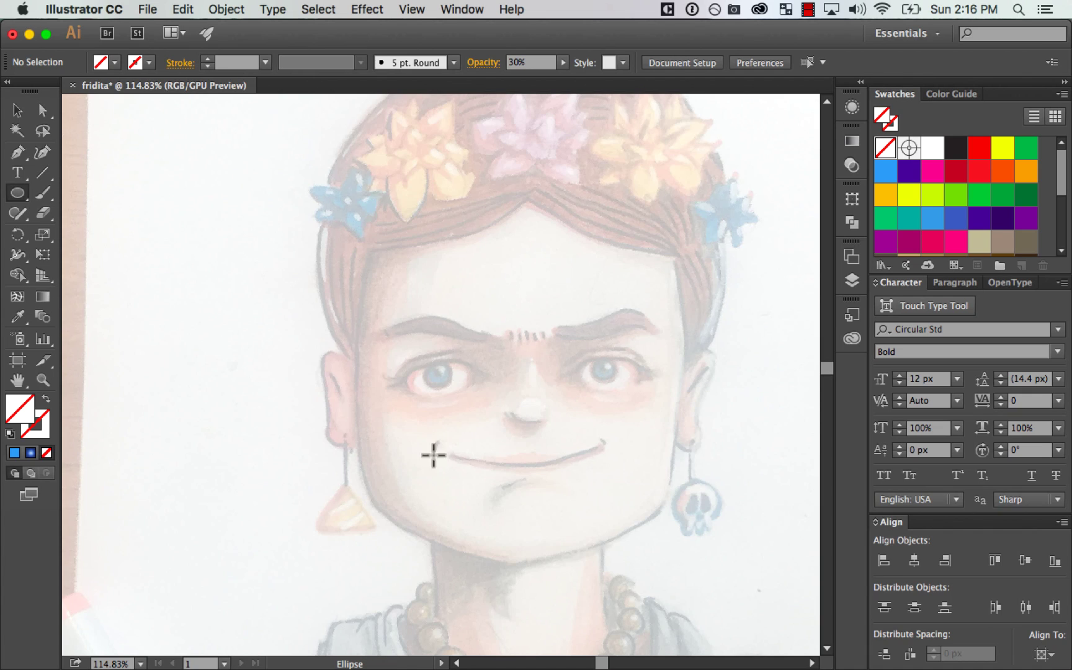
pyautogui.press('super+minus')
pyautogui.moveTo(628, 365); pyautogui.dragTo(569, 379)
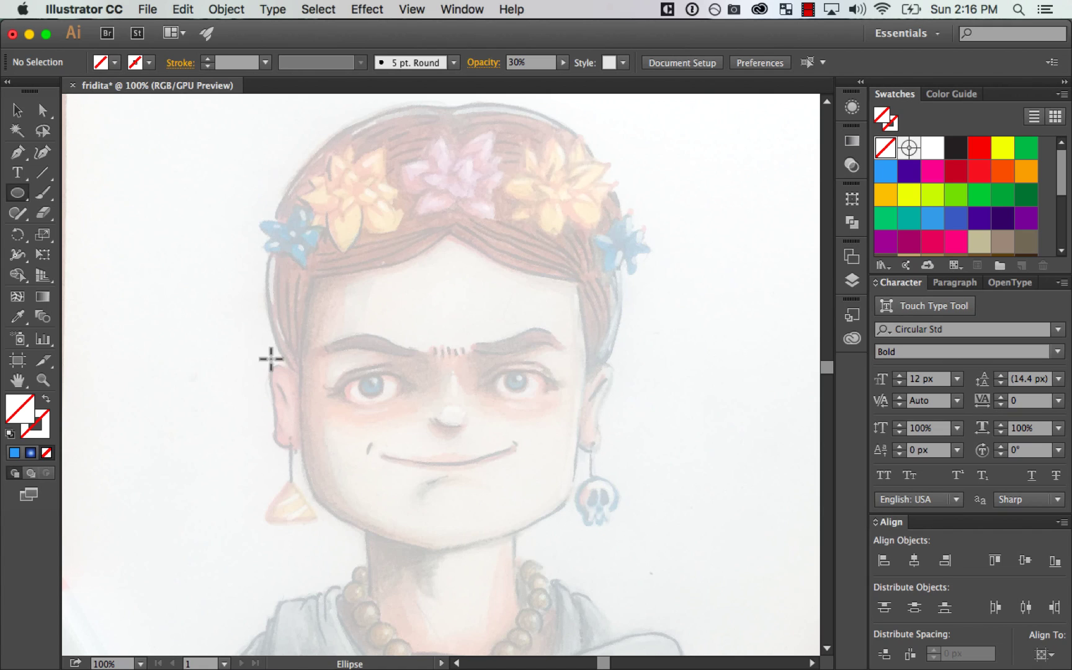
pyautogui.moveTo(485, 320); pyautogui.dragTo(454, 372)
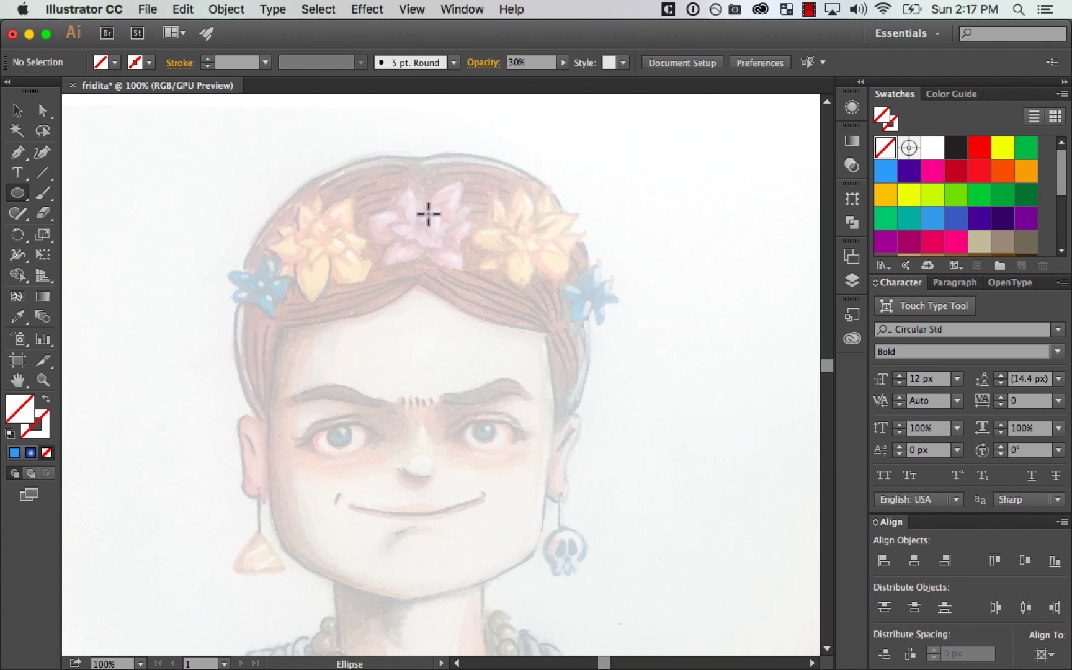
pyautogui.press('super+minus')
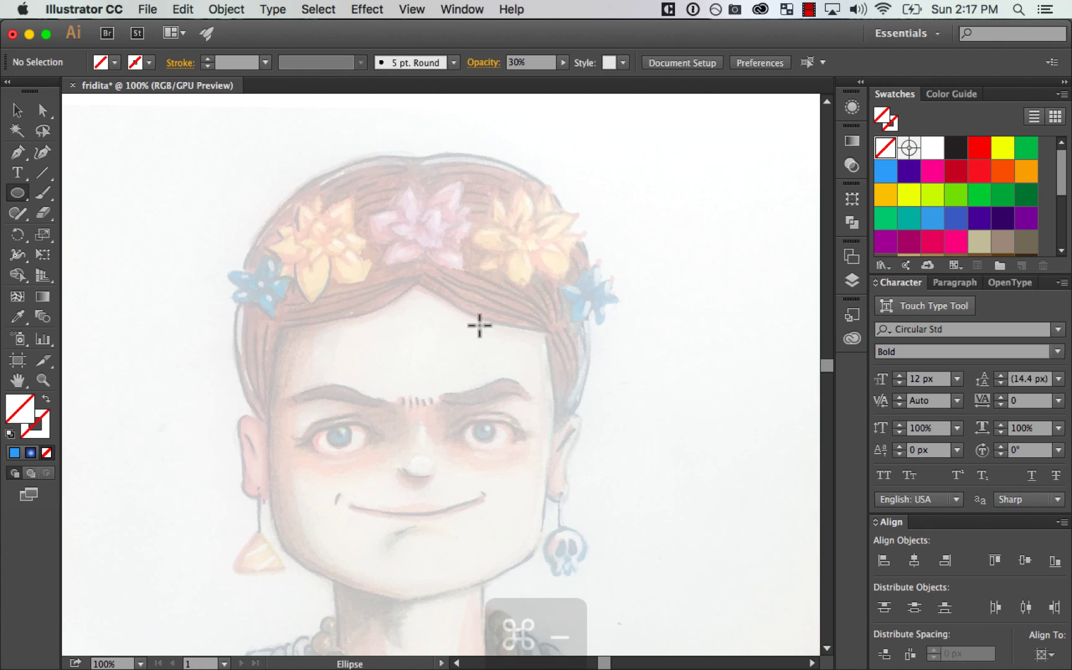
pyautogui.press('super+equal')
pyautogui.moveTo(561, 388); pyautogui.dragTo(573, 338)
pyautogui.press('v')
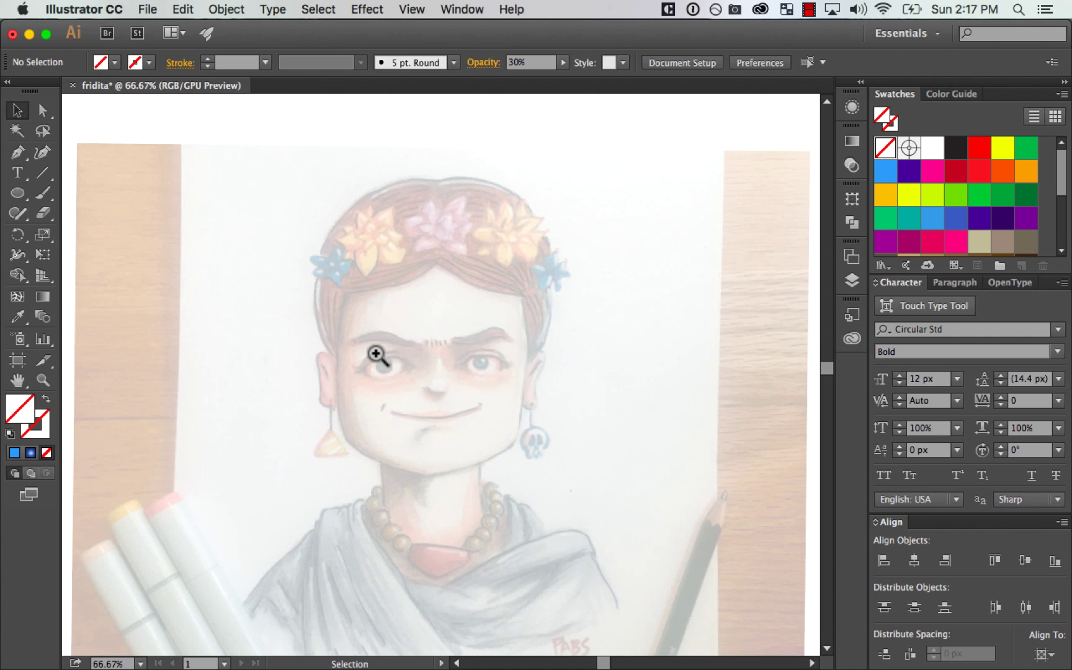
# Step: Draw a circle with the Ellipse tool over the iris of the eye above the triangular earring's side
pyautogui.press('z')
pyautogui.moveTo(311, 265); pyautogui.dragTo(491, 461)
pyautogui.moveTo(560, 358); pyautogui.dragTo(535, 339)
pyautogui.click(19, 194)
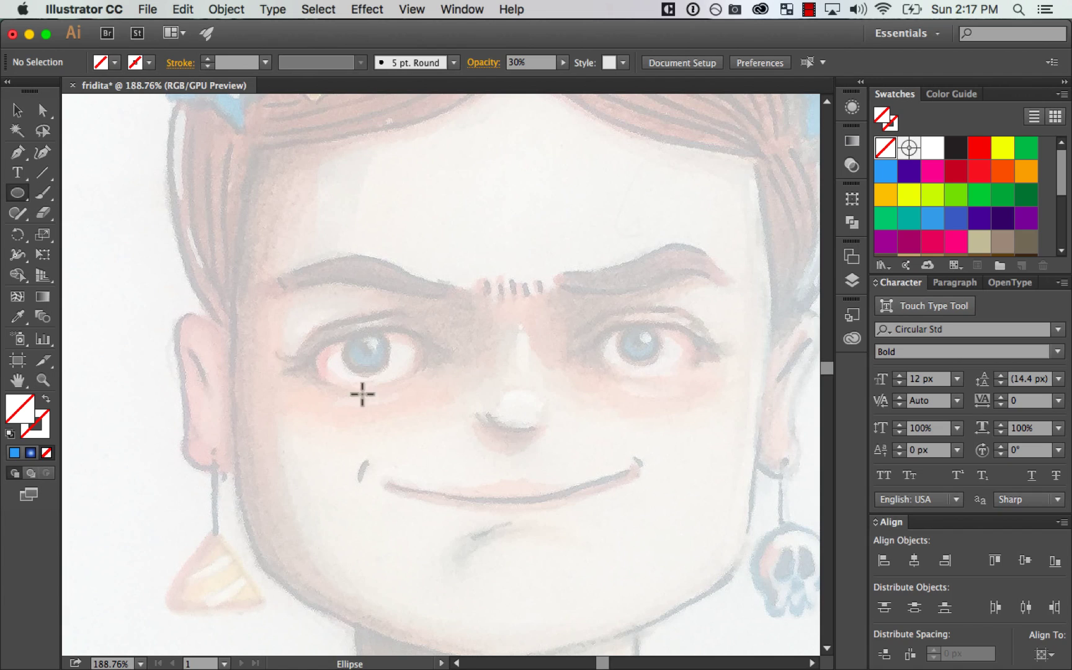
pyautogui.moveTo(347, 323); pyautogui.dragTo(394, 373)
pyautogui.press('v')
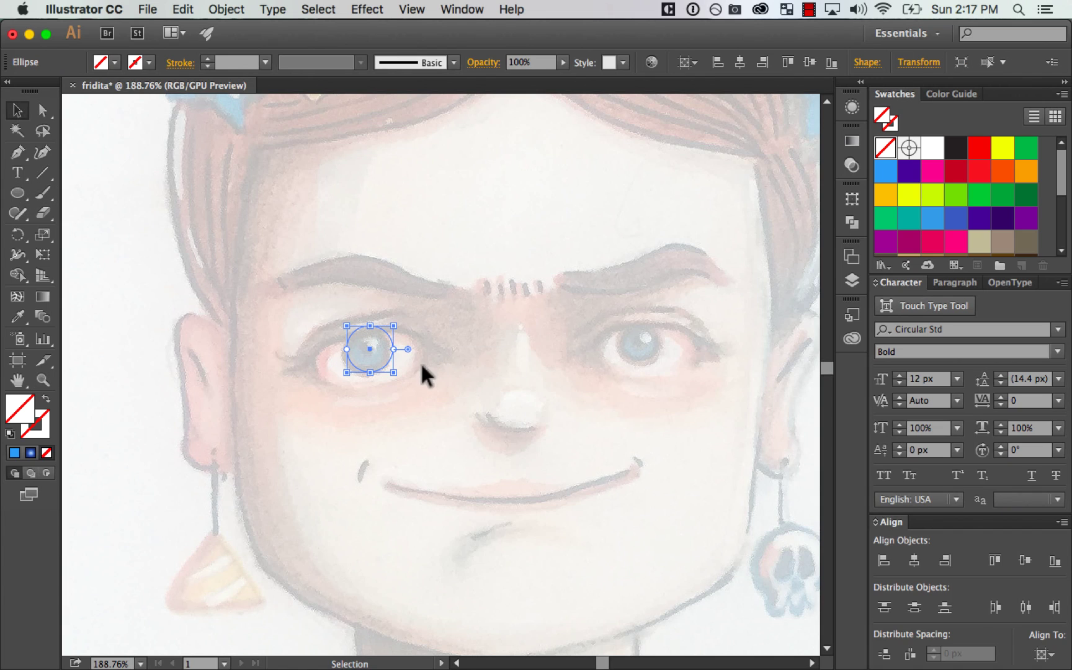
# Step: Nudge the circle slightly down and to the left so it fits over the iris
pyautogui.press('Down')
pyautogui.press('Down')
pyautogui.press('Left')
pyautogui.press('Left')
pyautogui.press('Left')
pyautogui.press('Left')
pyautogui.press('Down')
pyautogui.press('Right')
pyautogui.press('Right')
pyautogui.press('Up')
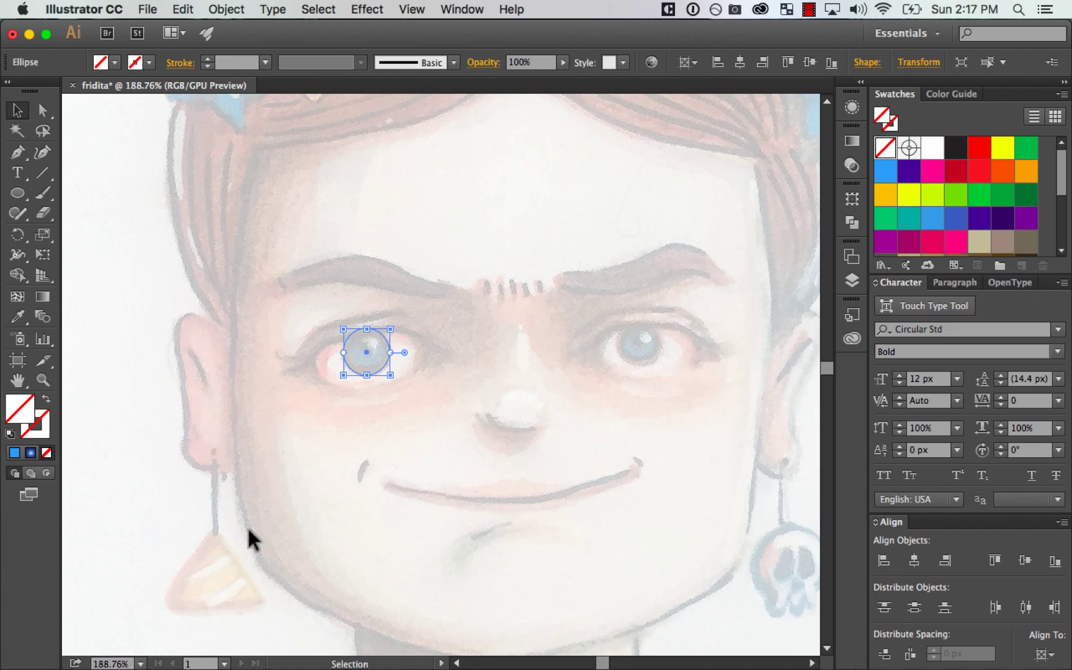
# Step: Give the iris circle a black 2 px stroke and deselect it
pyautogui.click(45, 430)
pyautogui.click(956, 148)
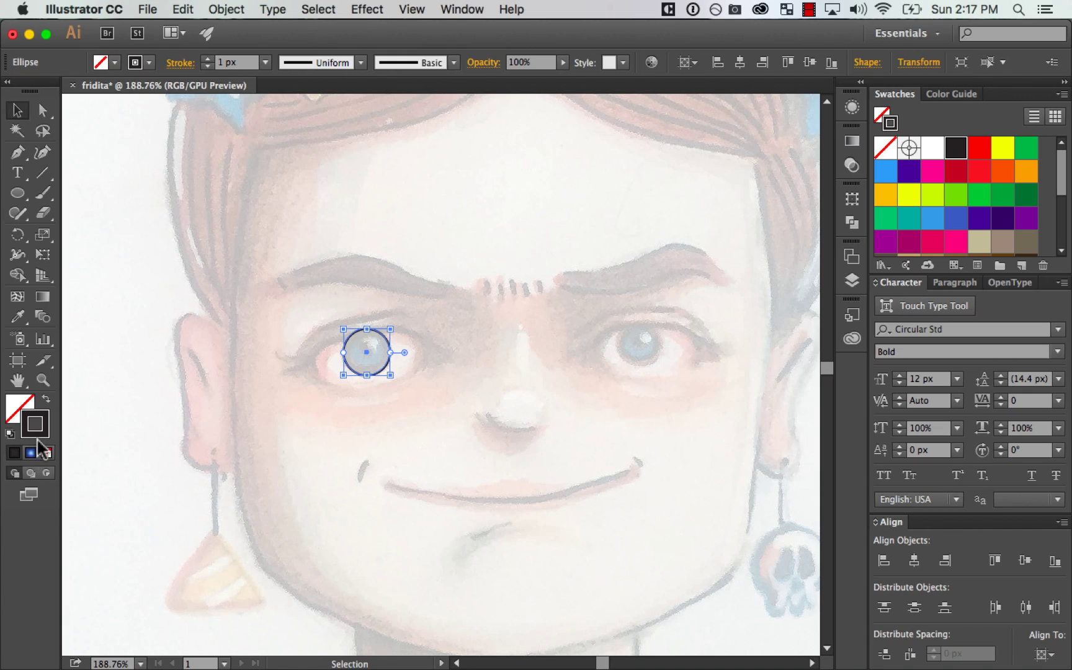
pyautogui.click(551, 443)
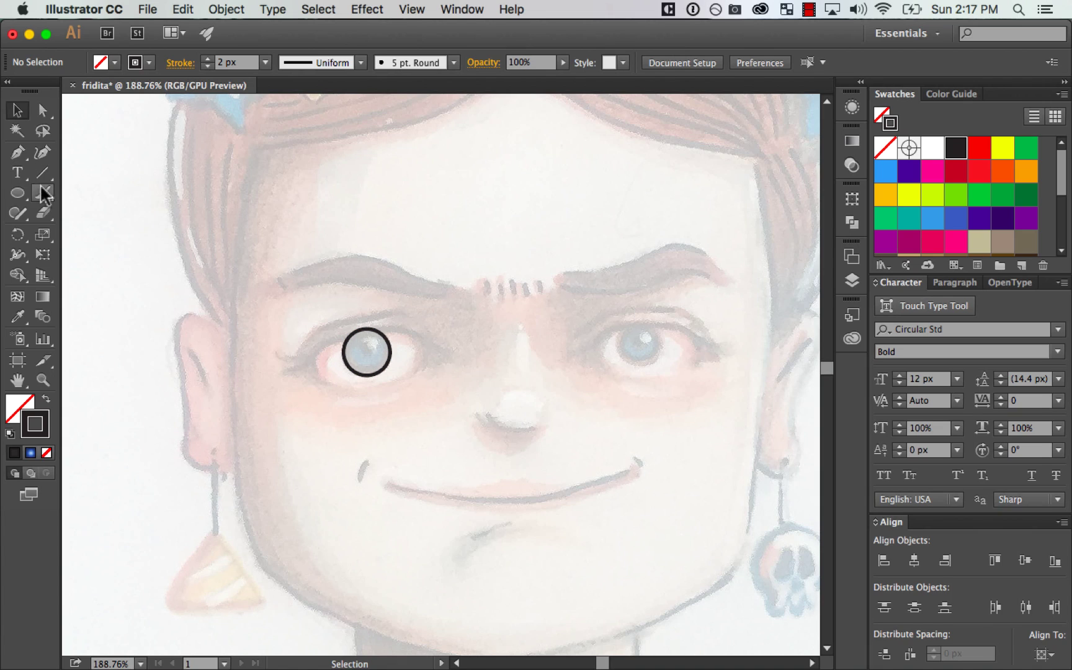
# Step: Draw a rectangle around the same eye, round its corners to about 18.25 px and tilt it slightly counterclockwise
pyautogui.moveTo(18, 193); pyautogui.dragTo(113, 194)
pyautogui.moveTo(315, 328)
pyautogui.mouseDown()
pyautogui.moveTo(445, 390)
pyautogui.moveTo(340, 354)
pyautogui.moveTo(359, 354)
pyautogui.mouseUp()
pyautogui.press('a')
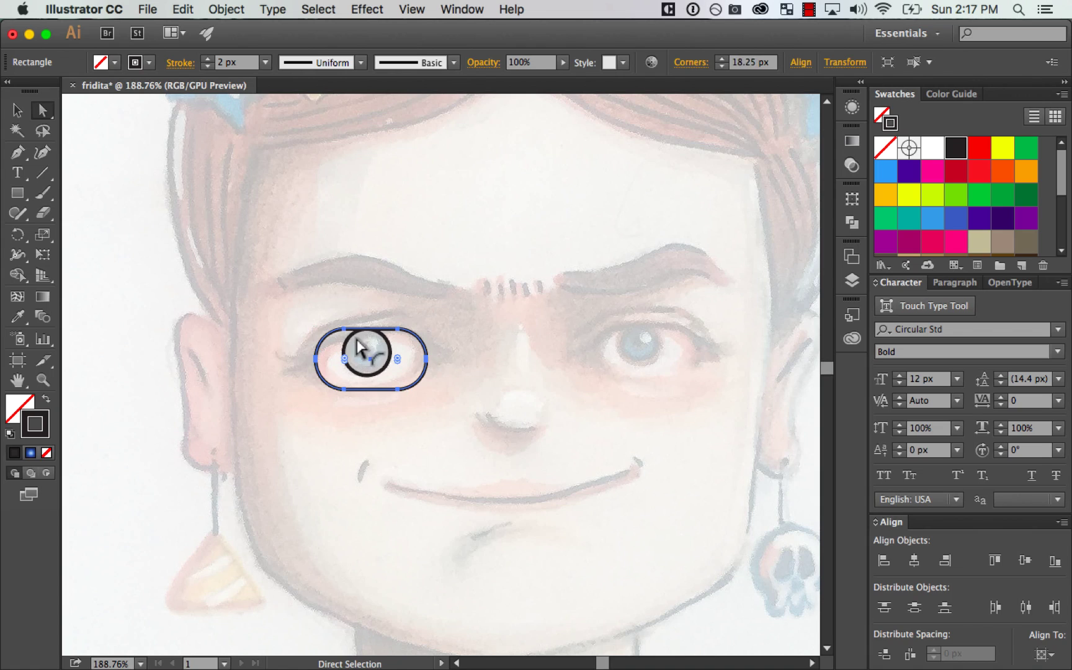
pyautogui.press('v')
pyautogui.moveTo(437, 385); pyautogui.dragTo(443, 382)
# Step: Try to reshape the rounded eye outline by adjusting individual anchor points along its upper edge, and deselect it
pyautogui.press('a')
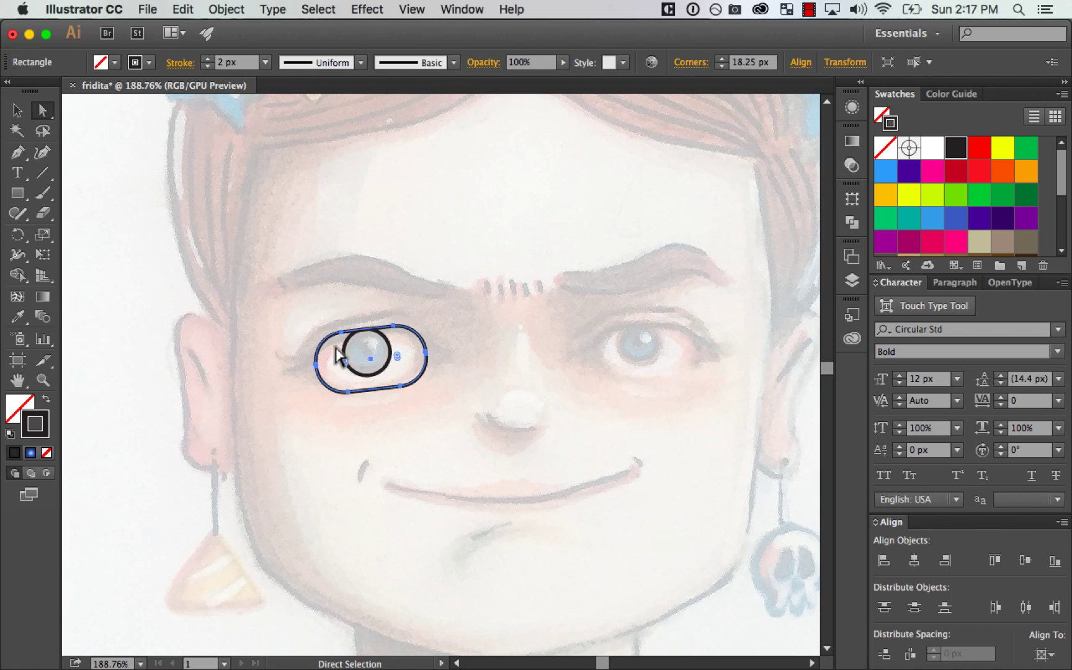
pyautogui.click(336, 351)
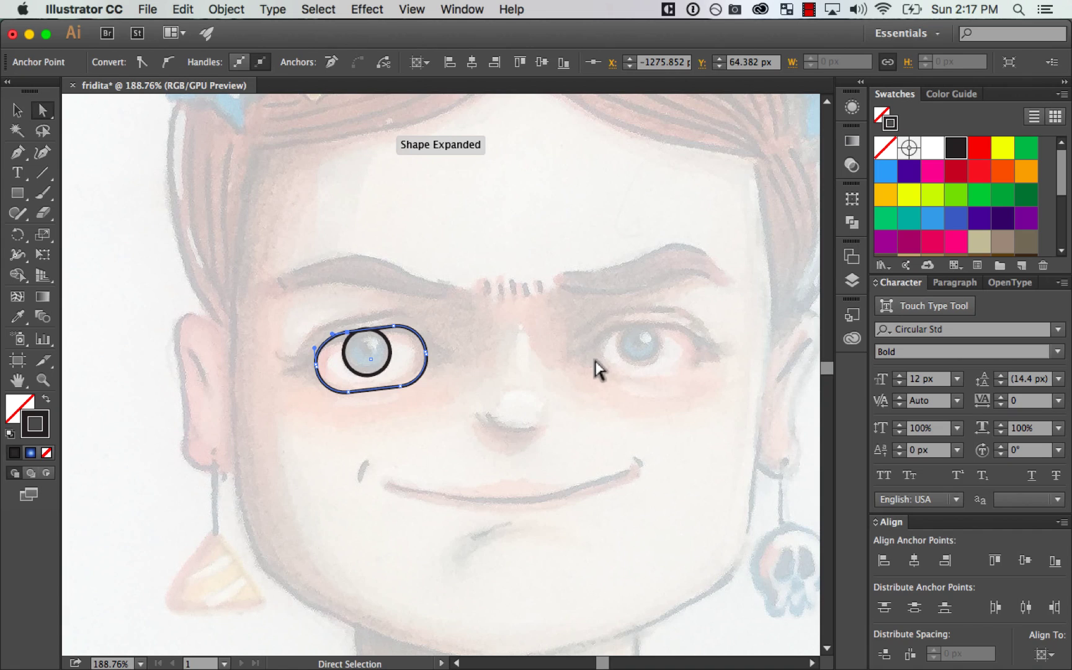
pyautogui.moveTo(422, 350); pyautogui.dragTo(428, 338)
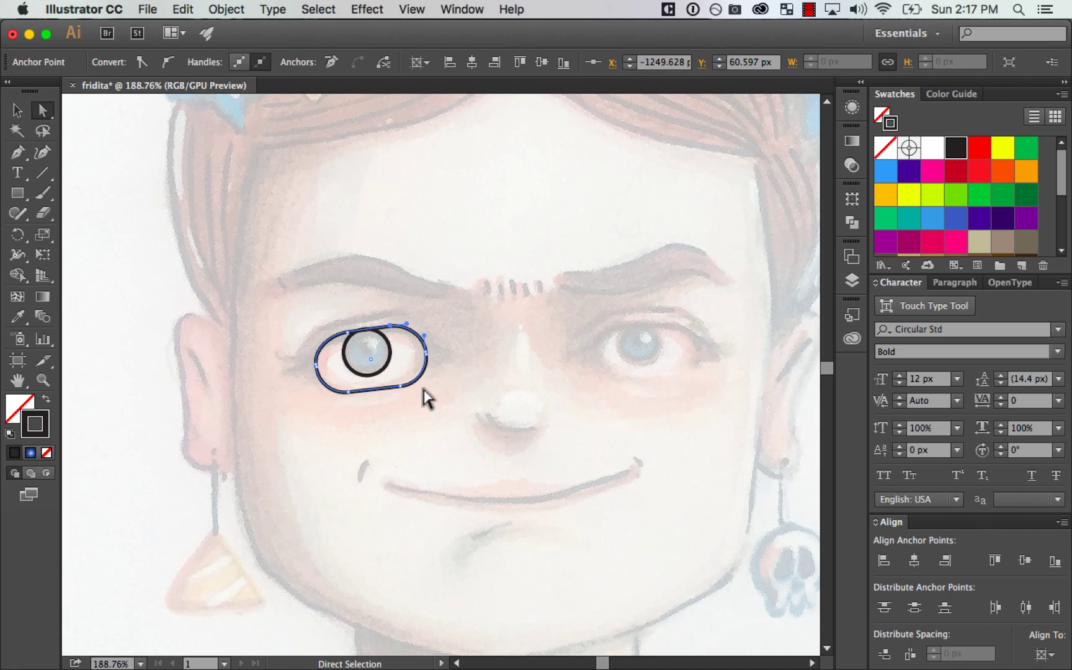
pyautogui.click(713, 344)
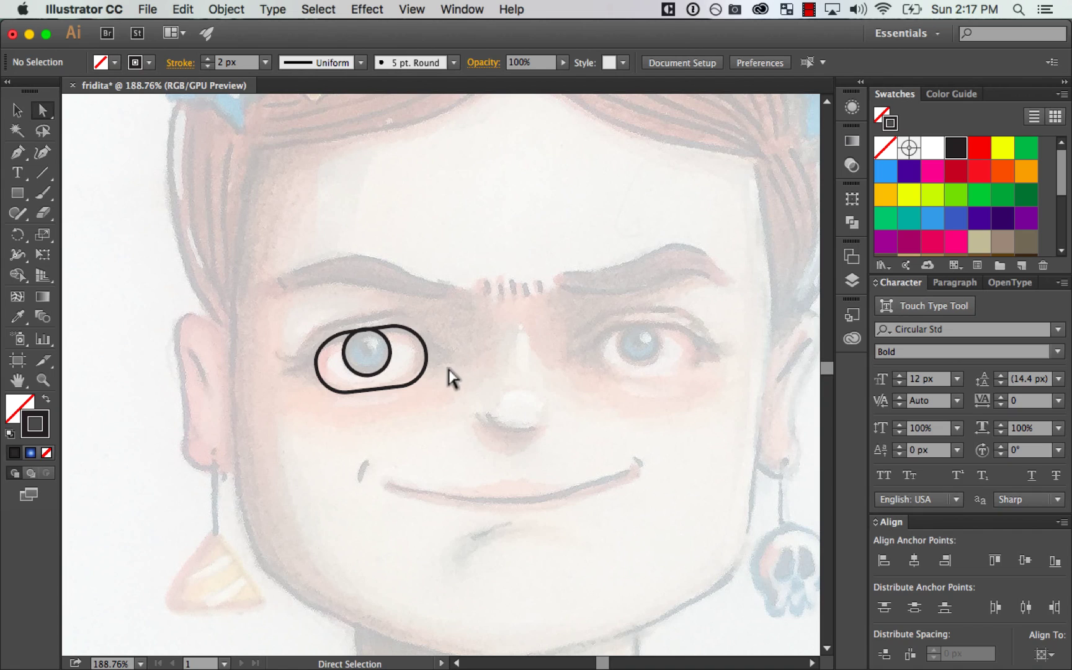
# Step: Delete the rounded eye outline, keeping the iris circle
pyautogui.press('v')
pyautogui.click(415, 385)
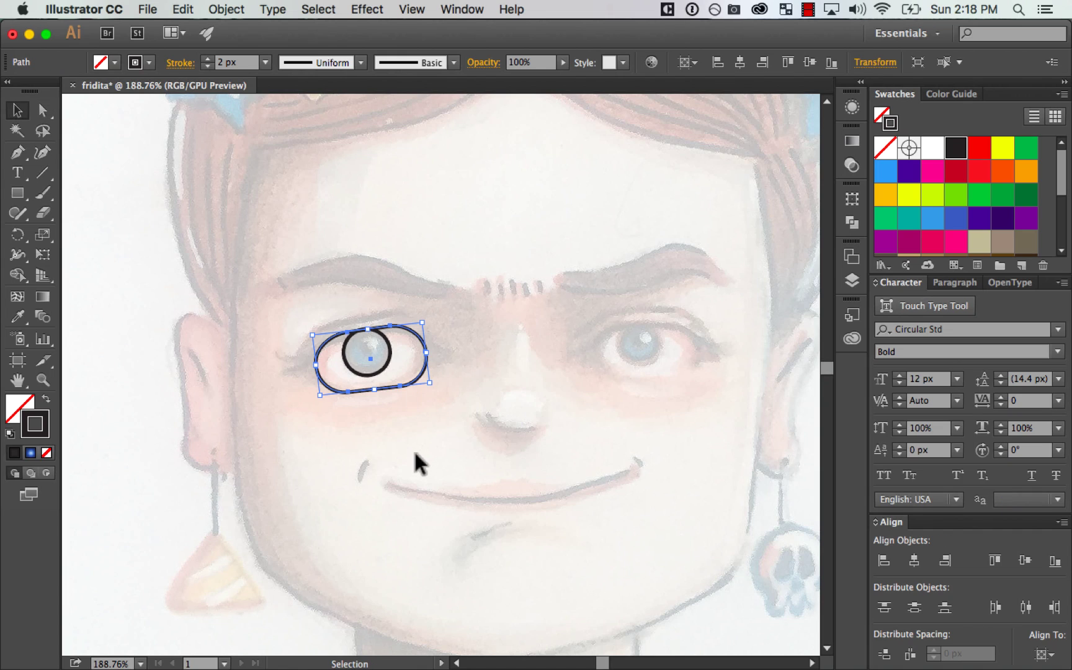
pyautogui.press('Delete')
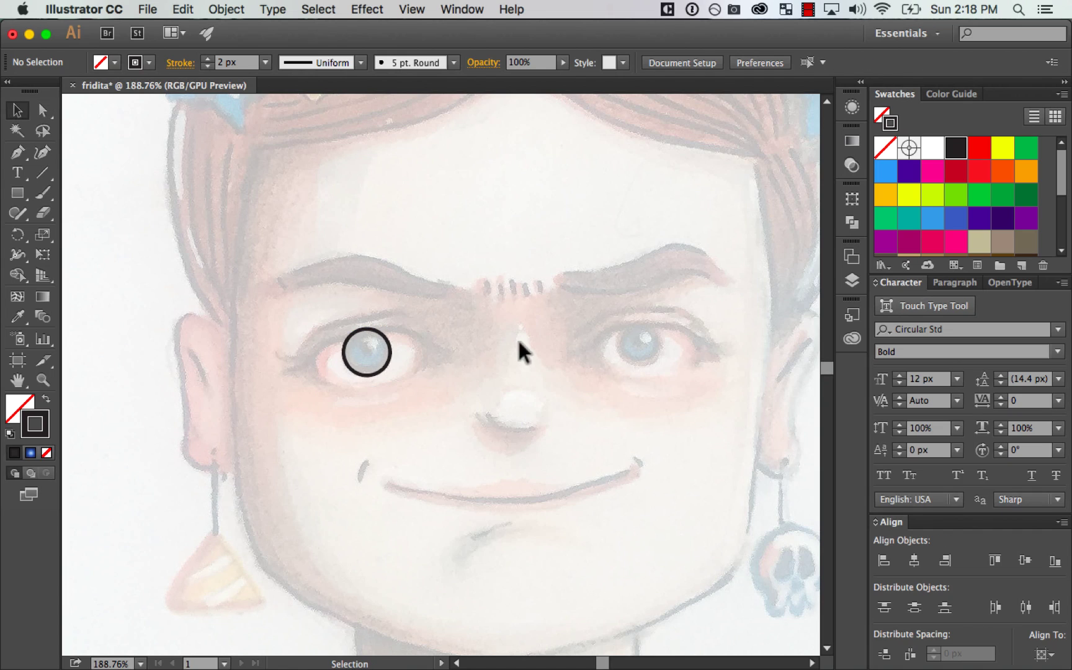
# Step: Draw a closed four-point straight-sided path with the Pen tool between the eye's corners and along its upper lid
pyautogui.moveTo(17, 152); pyautogui.dragTo(168, 152)
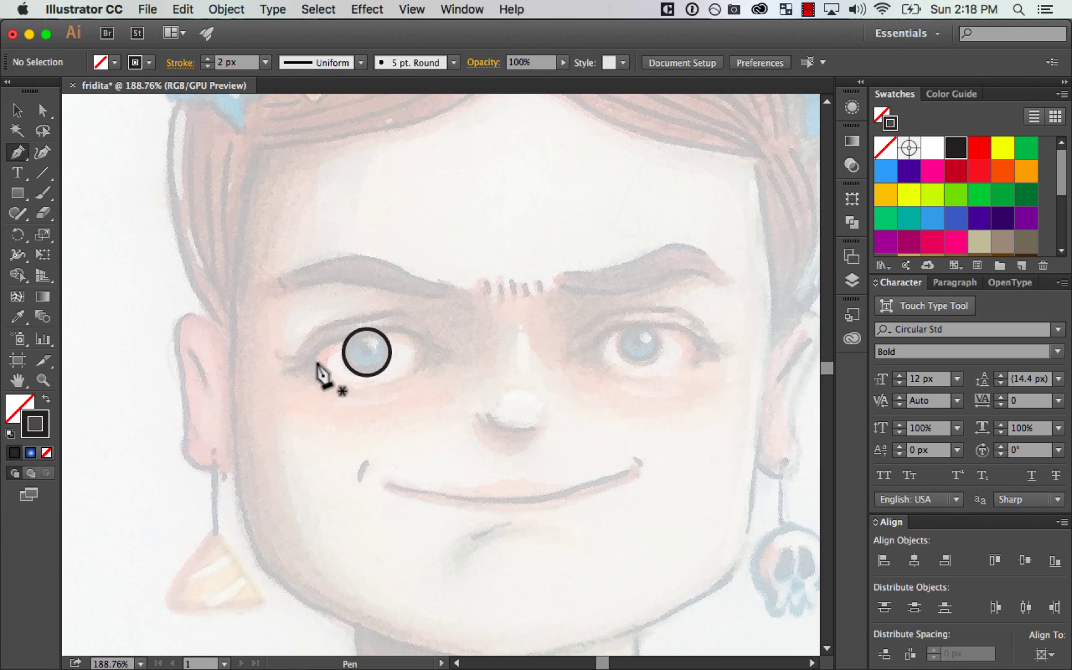
pyautogui.moveTo(313, 360); pyautogui.dragTo(333, 340)
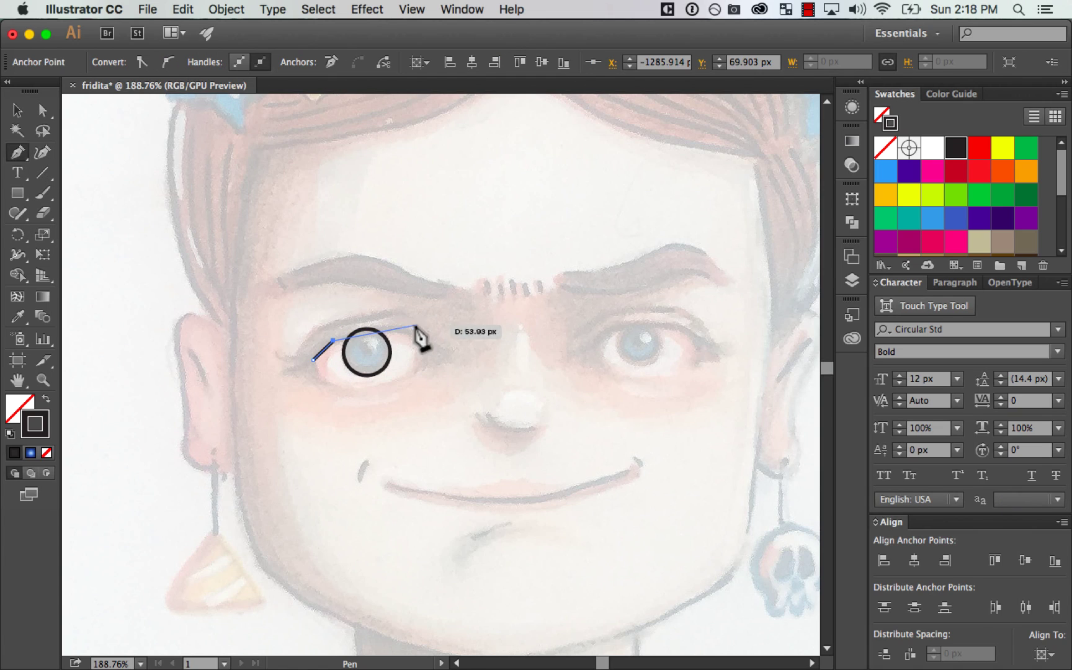
pyautogui.click(397, 328)
pyautogui.click(437, 352)
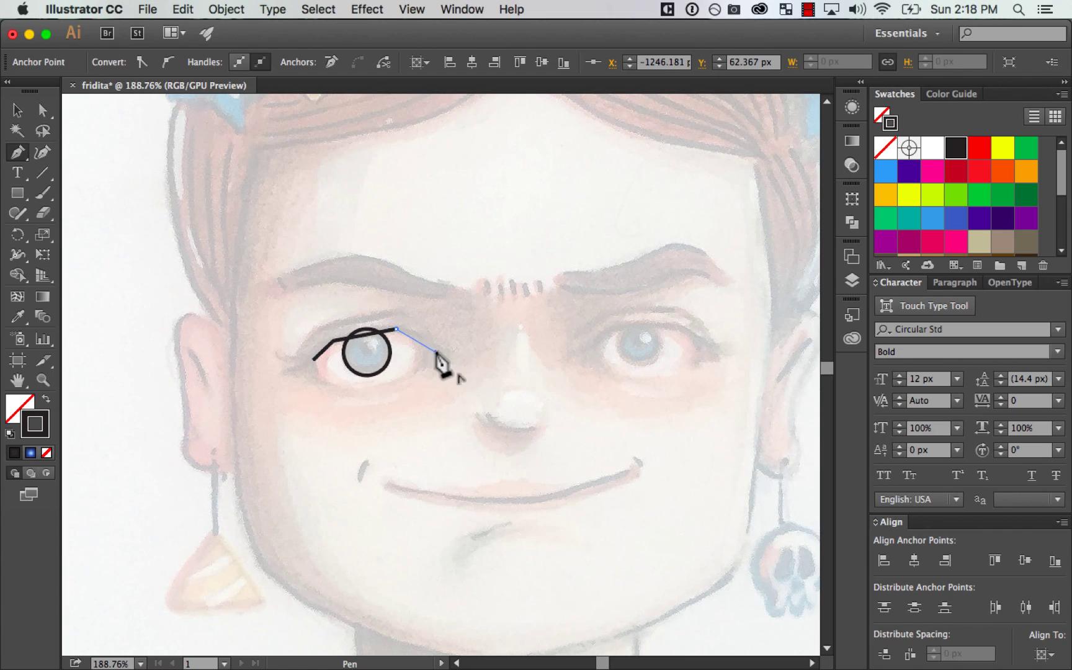
pyautogui.click(436, 353)
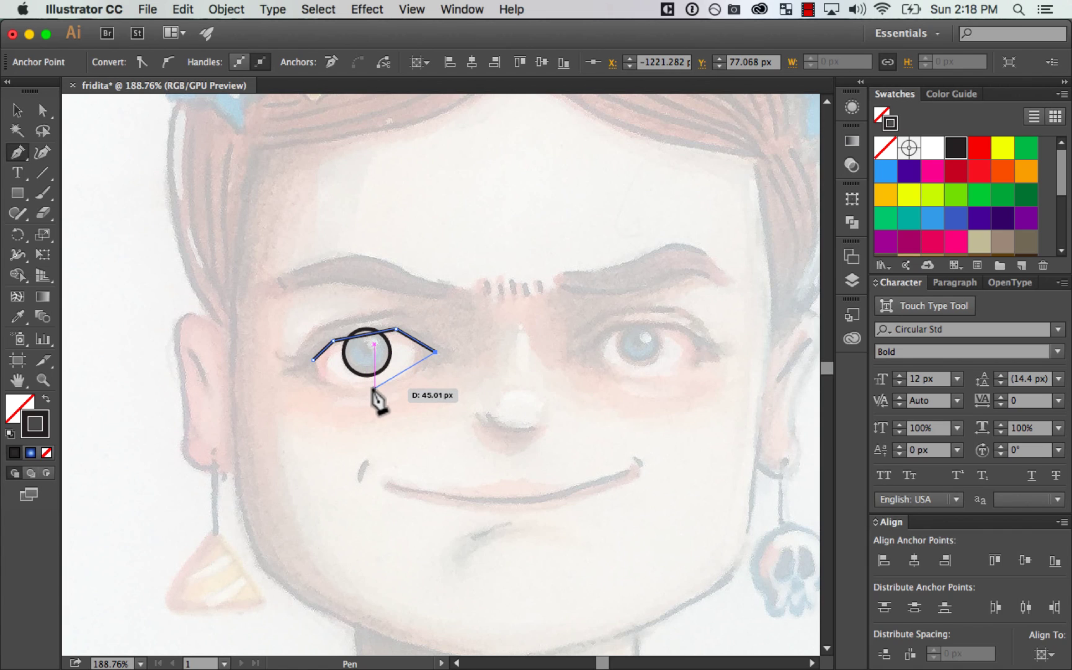
pyautogui.click(314, 360)
# Step: Delete both the straight-sided eye path and the iris circle
pyautogui.press('z')
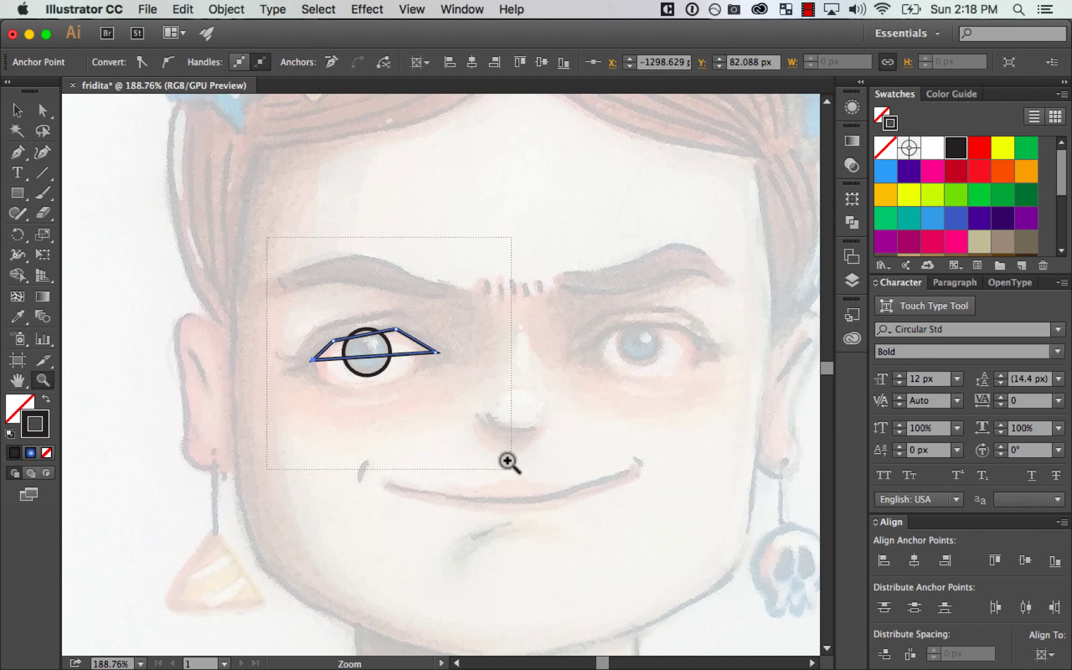
pyautogui.moveTo(507, 462); pyautogui.dragTo(510, 465)
pyautogui.press('v')
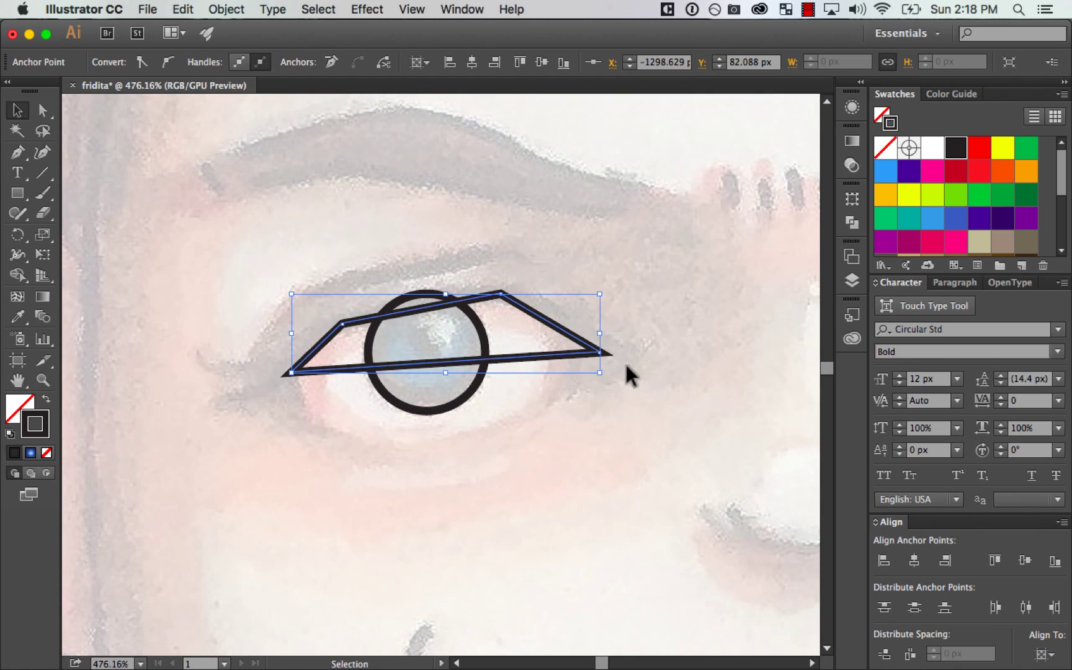
pyautogui.moveTo(645, 267); pyautogui.dragTo(321, 468)
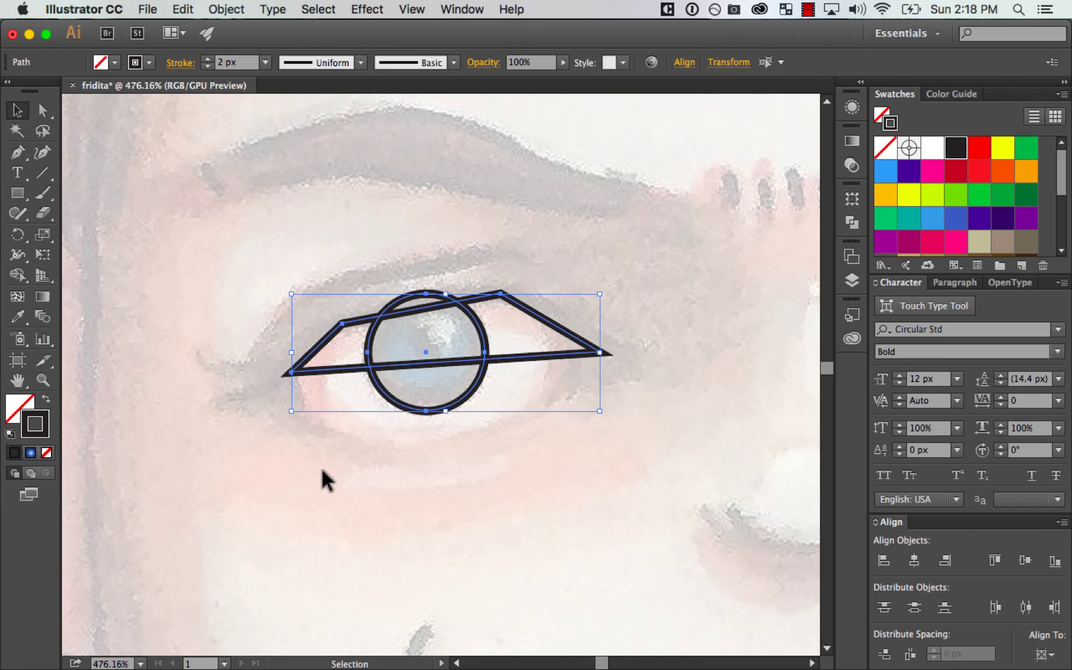
pyautogui.press('Delete')
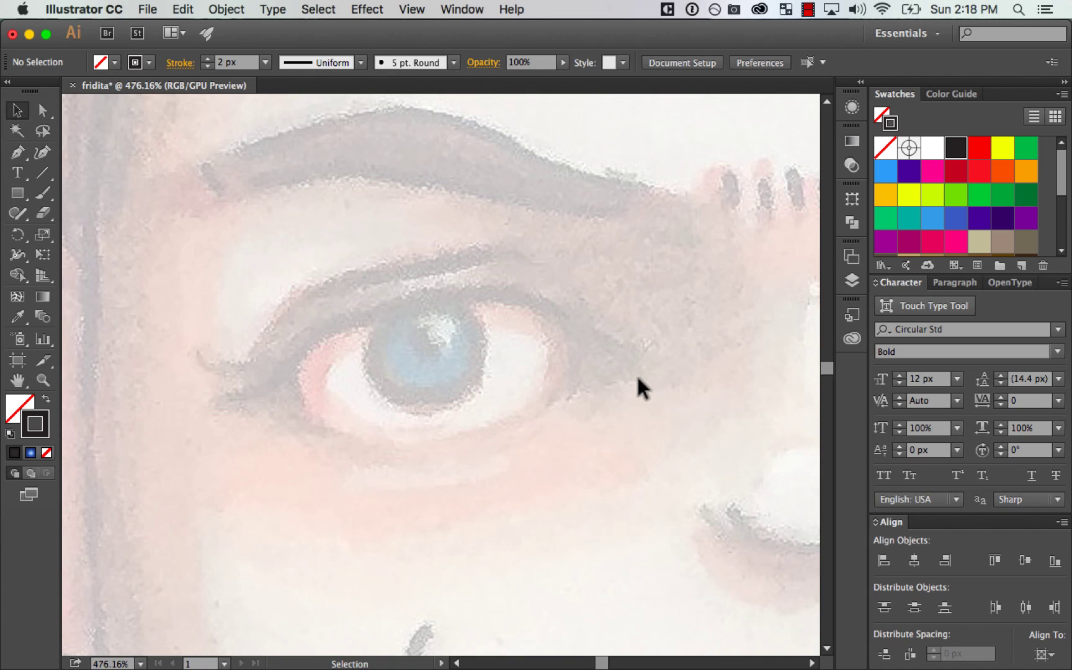
# Step: Restore the deleted eye path and iris circle, and move the path's inner corner anchor slightly inward and down
pyautogui.press('super+z')
pyautogui.click(655, 353)
pyautogui.press('a')
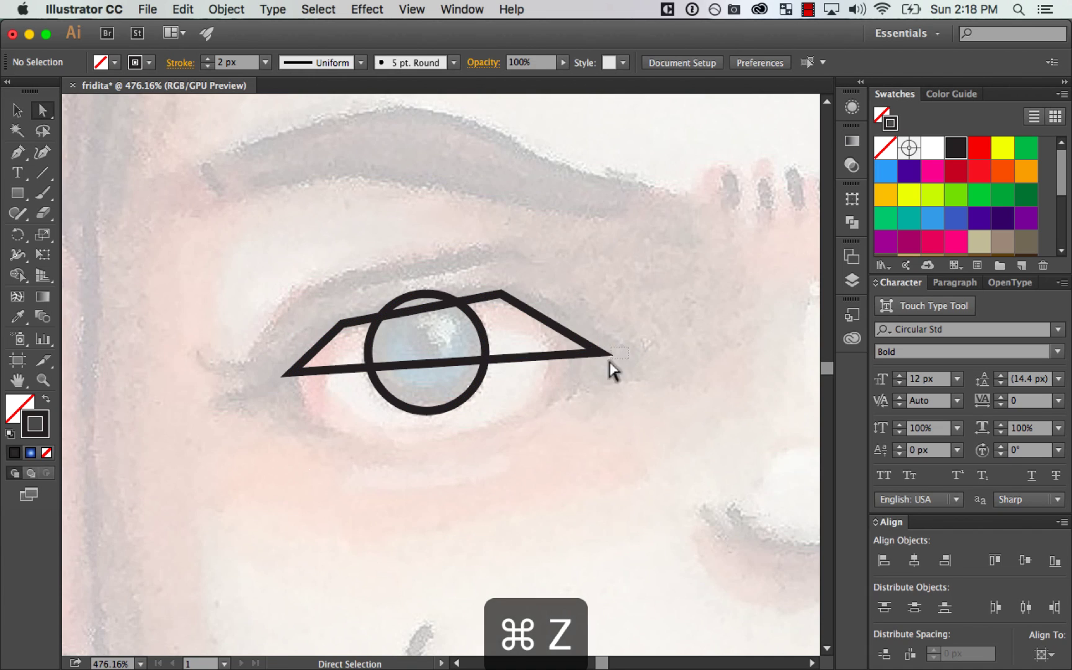
pyautogui.click(601, 354)
pyautogui.moveTo(602, 358); pyautogui.dragTo(591, 367)
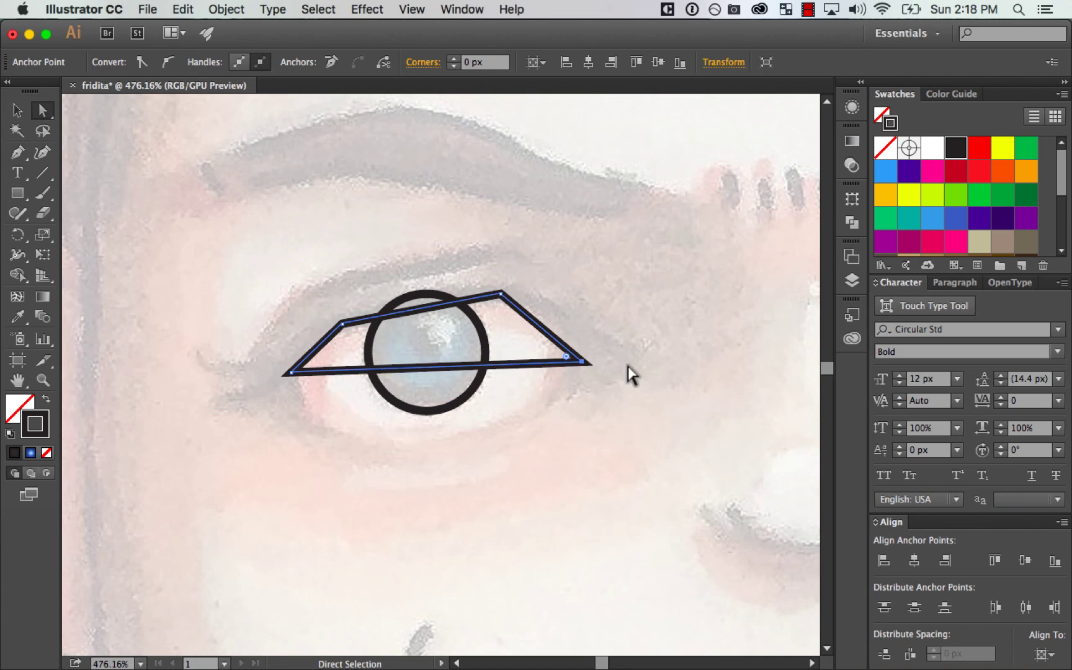
pyautogui.click(611, 365)
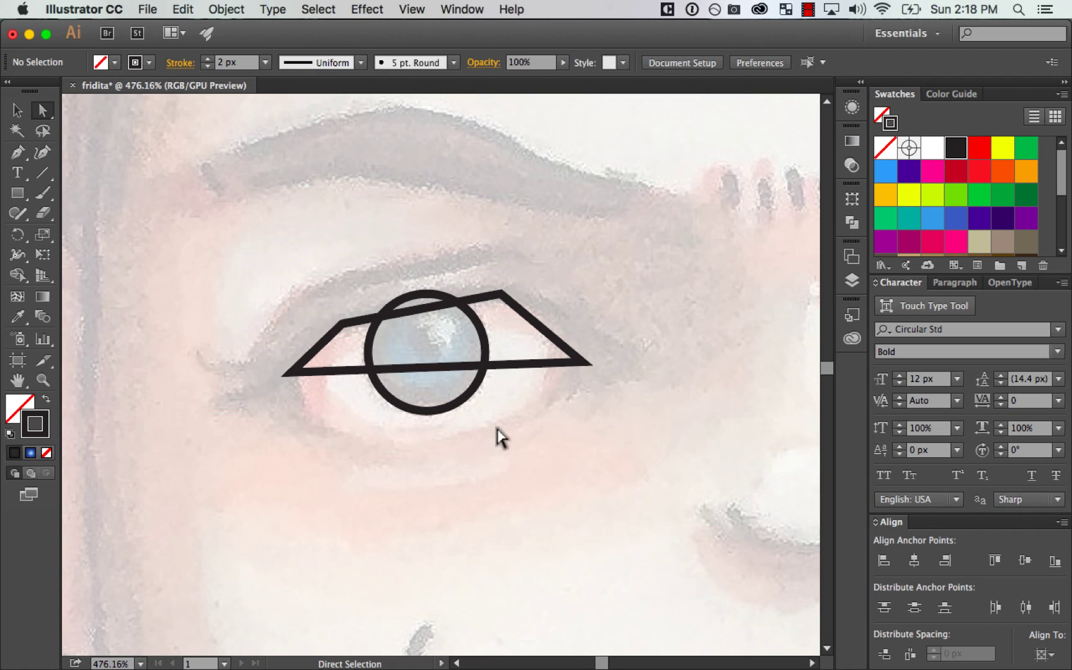
pyautogui.moveTo(564, 390); pyautogui.dragTo(562, 400)
# Step: Bend the eye path's straight bottom edge into a deep curve along the lower lid with the Anchor Point tool
pyautogui.press('super+minus')
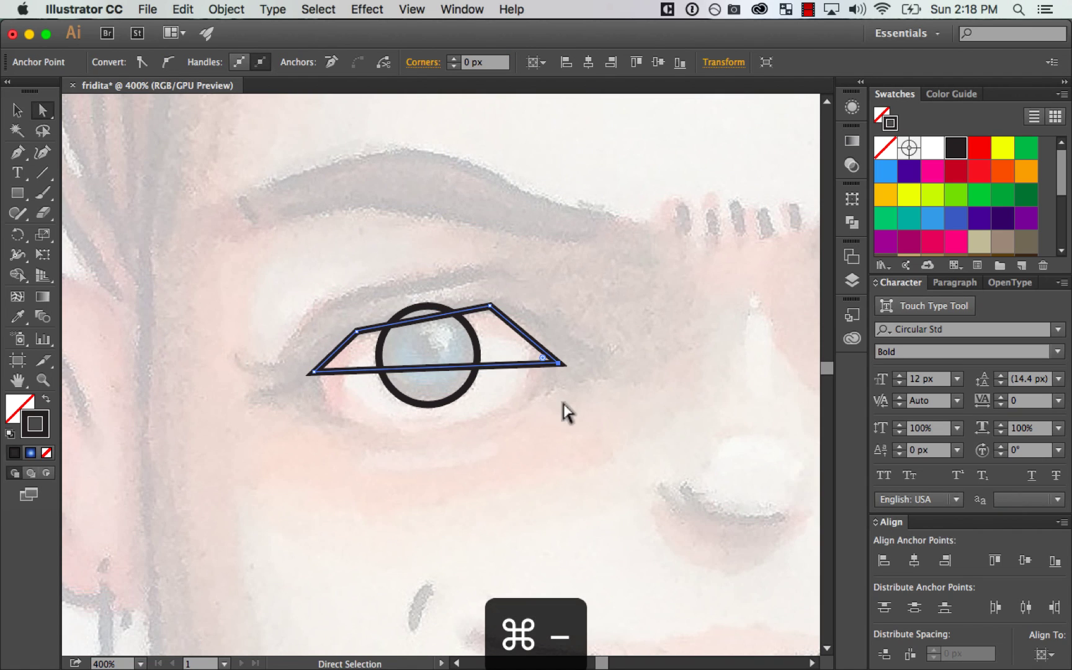
pyautogui.hotkey('shift', 'c')
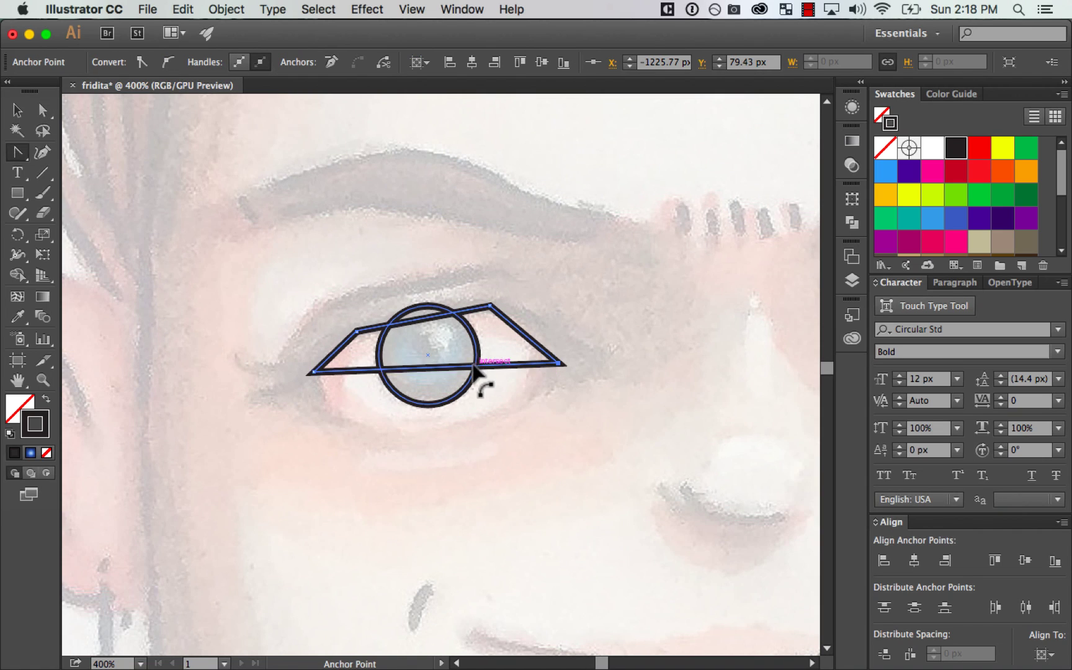
pyautogui.moveTo(475, 366); pyautogui.dragTo(346, 447)
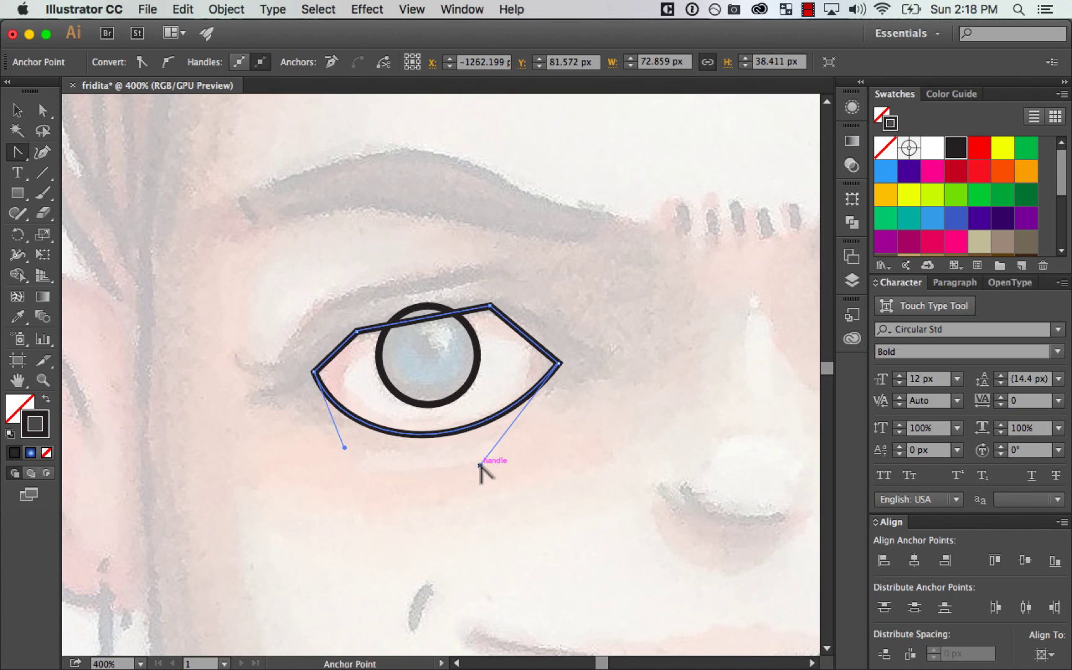
pyautogui.moveTo(489, 467); pyautogui.dragTo(509, 467)
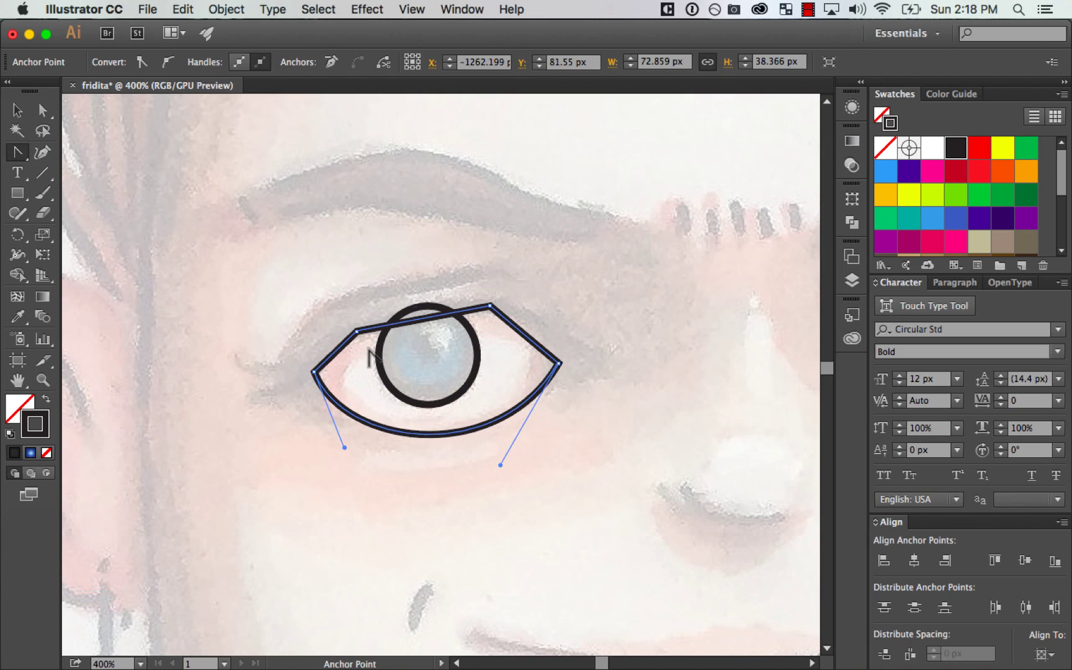
# Step: Curve the eye path's upper segments along the upper lid and smooth the transitions at its two upper anchors
pyautogui.moveTo(343, 347); pyautogui.dragTo(336, 341)
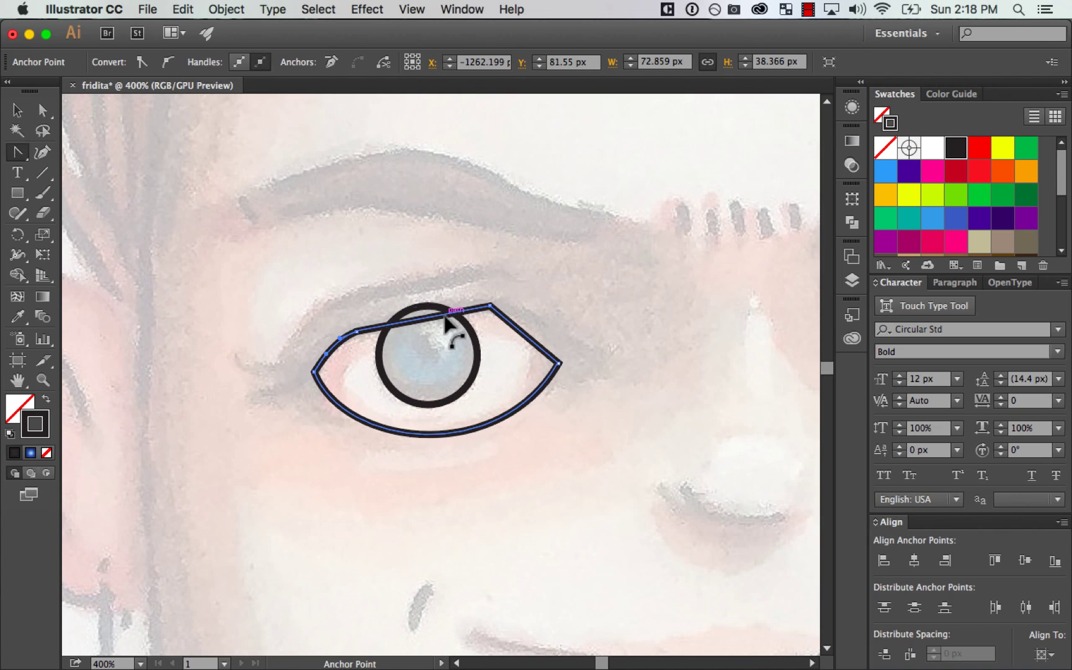
pyautogui.moveTo(444, 315); pyautogui.dragTo(539, 329)
pyautogui.press('a')
pyautogui.click(489, 305)
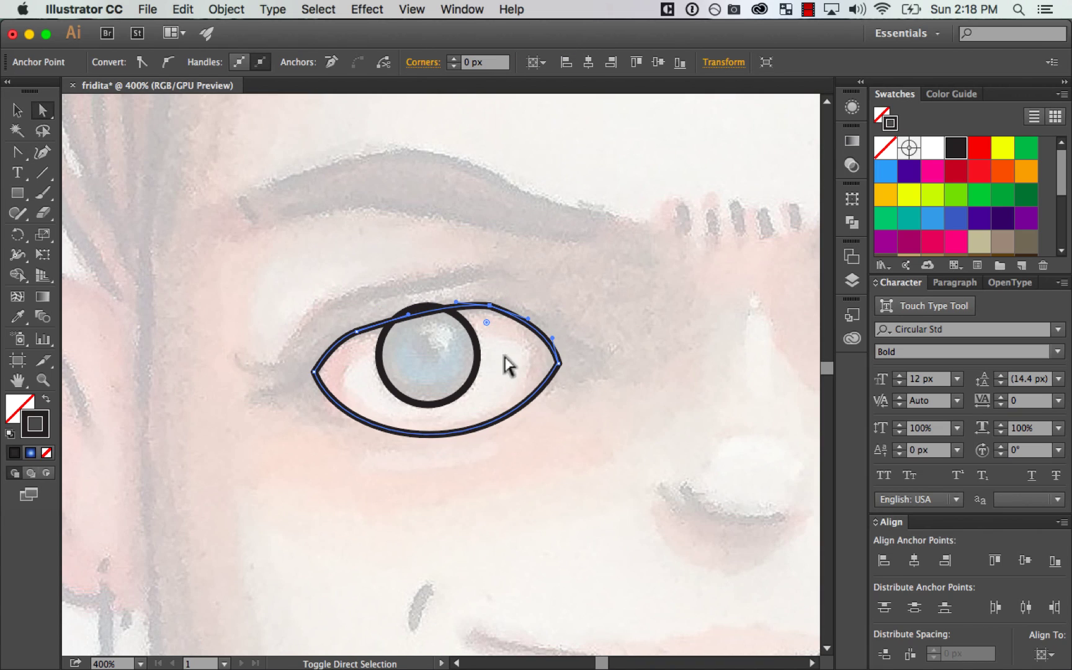
pyautogui.hotkey('shift', 'c')
pyautogui.moveTo(490, 305); pyautogui.dragTo(523, 313)
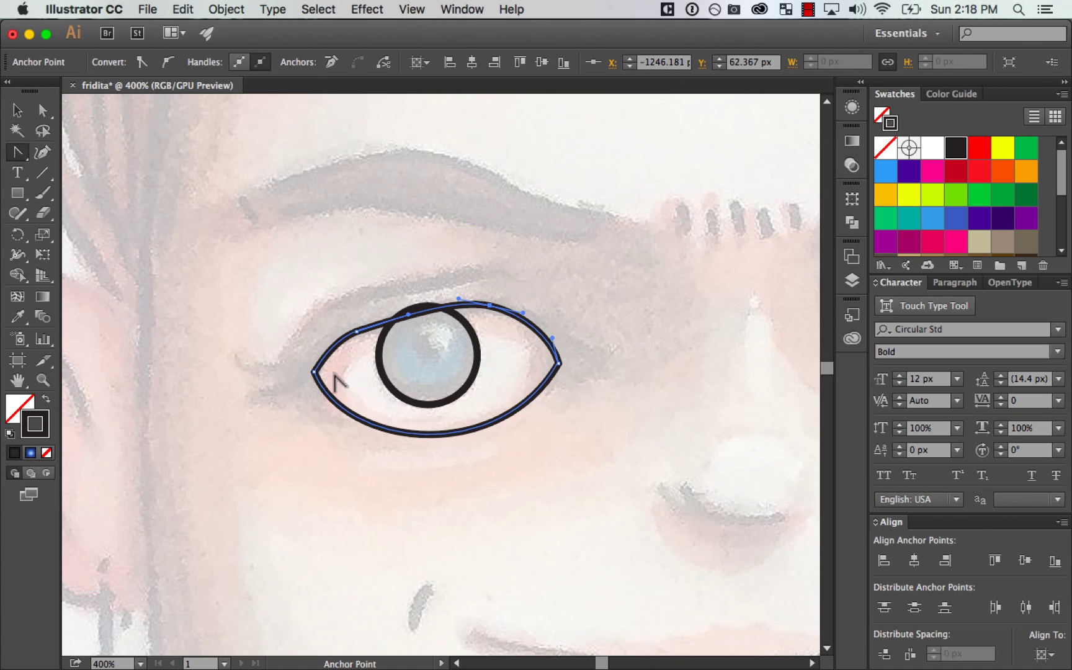
pyautogui.moveTo(357, 332); pyautogui.dragTo(379, 324)
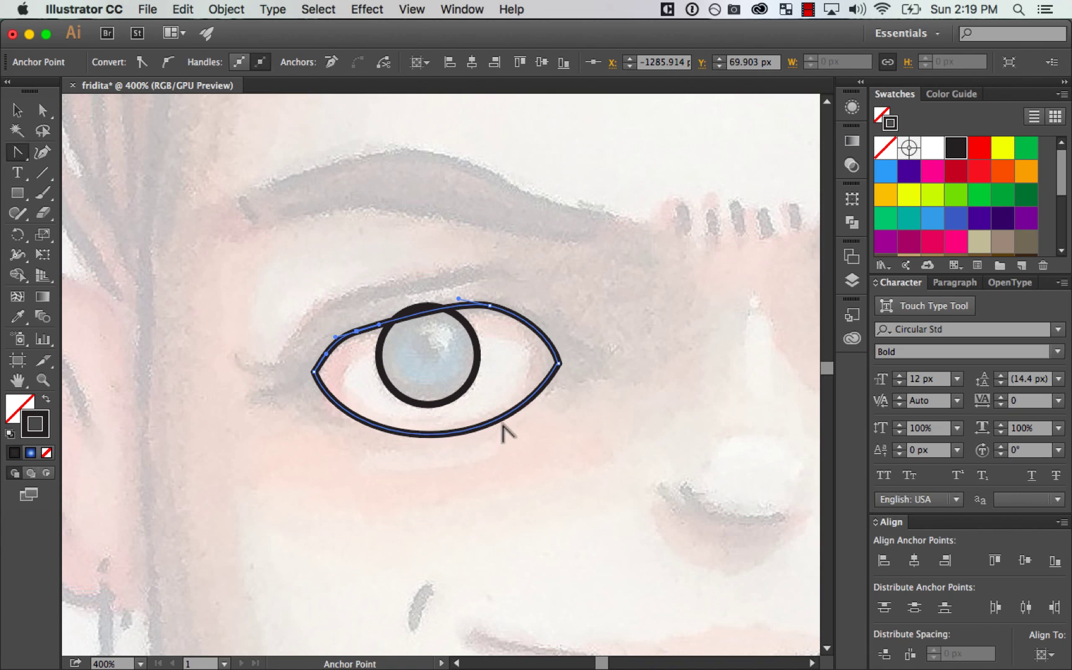
# Step: Nudge the eye path's corner and upper-lid anchors to fit the drawn eye, and deselect the path
pyautogui.press('a')
pyautogui.click(314, 375)
pyautogui.moveTo(490, 305); pyautogui.dragTo(487, 309)
pyautogui.click(564, 364)
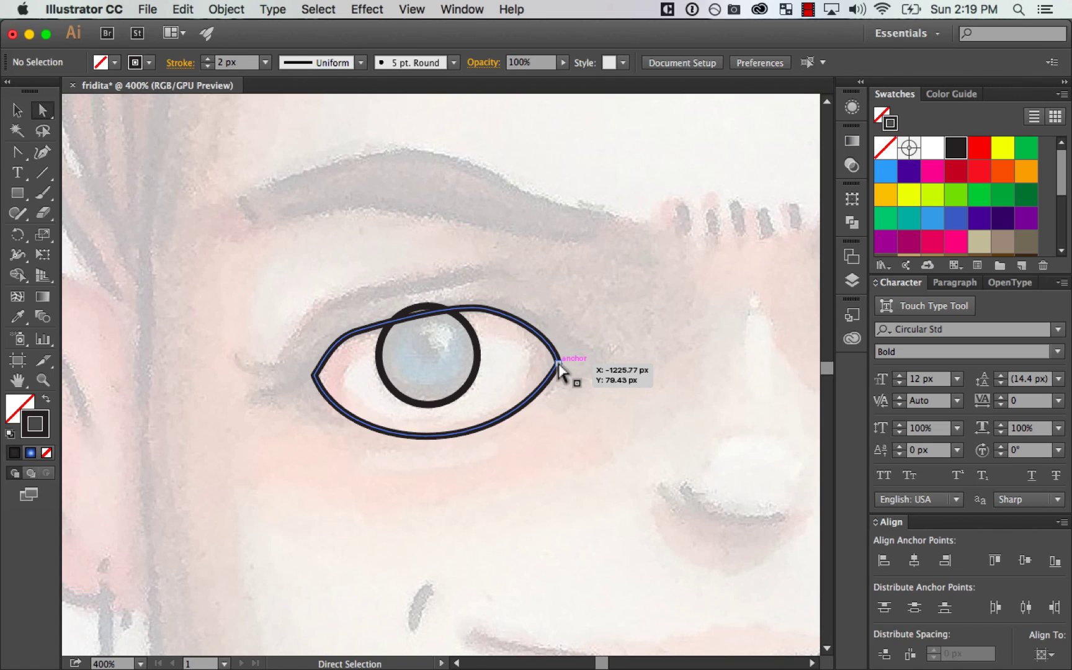
pyautogui.moveTo(558, 363); pyautogui.dragTo(551, 340)
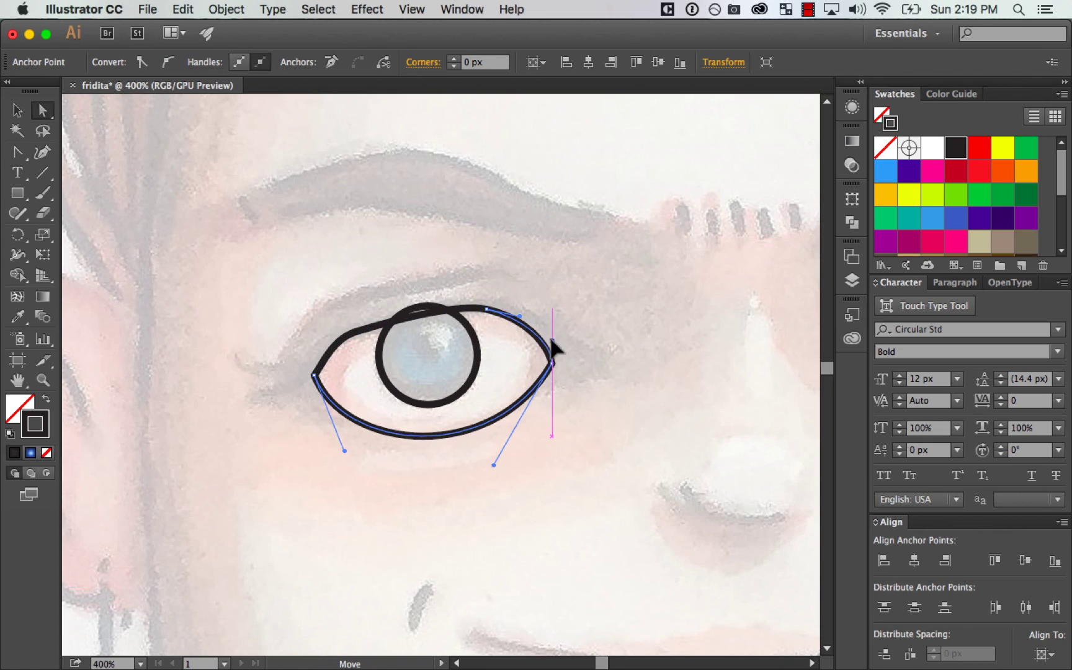
pyautogui.click(605, 351)
pyautogui.click(552, 363)
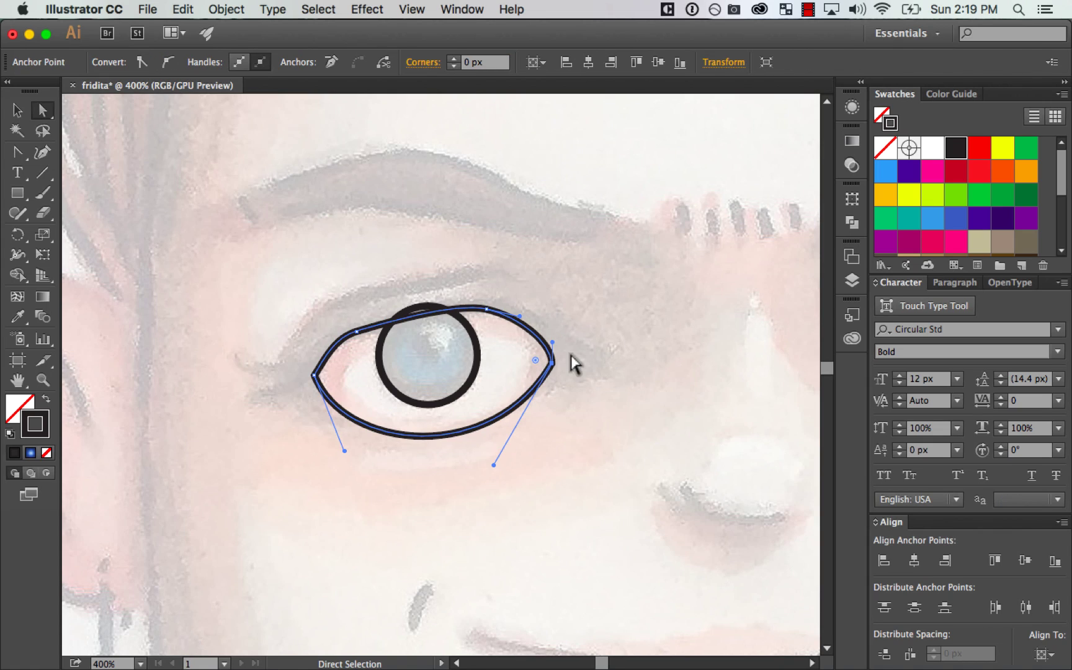
pyautogui.click(612, 356)
# Step: Select the eye outline in a wider view of the face and slightly adjust its height from the lower edge
pyautogui.press('v')
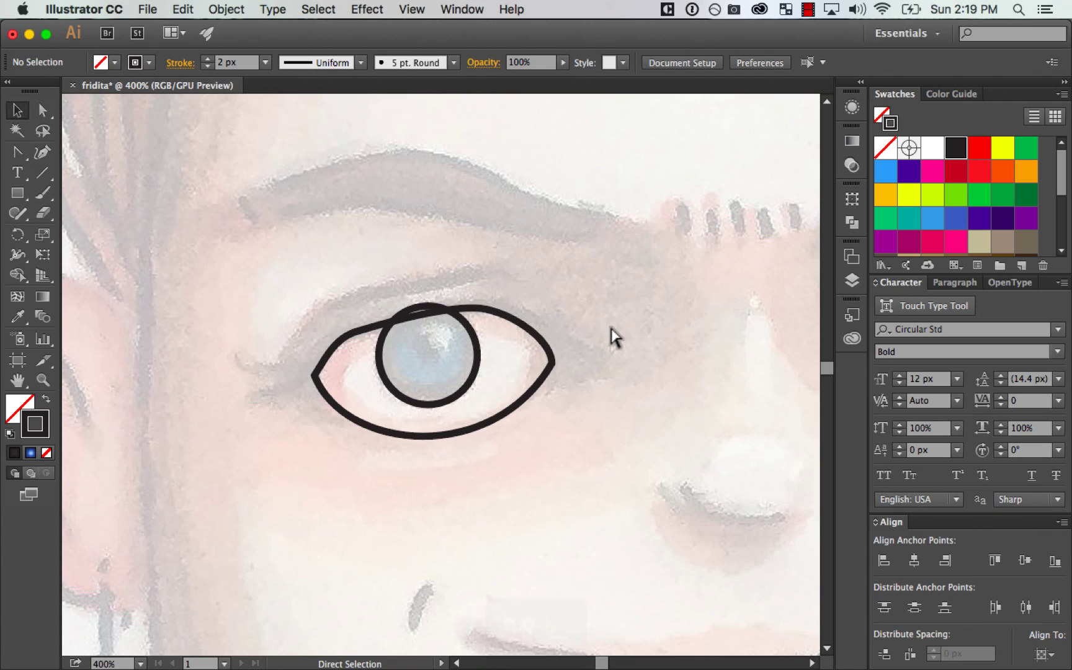
pyautogui.press('super+minus')
pyautogui.press('super+minus')
pyautogui.press('super+minus')
pyautogui.press('super+minus')
pyautogui.press('super+equal')
pyautogui.press('super+minus')
pyautogui.press('super+equal')
pyautogui.press('super+equal')
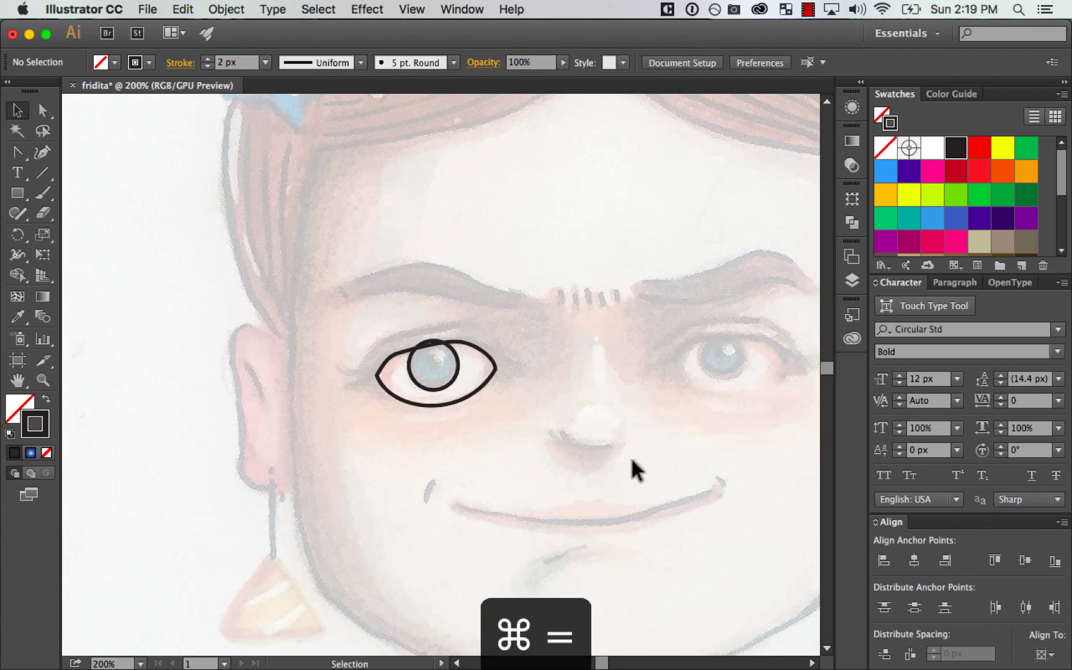
pyautogui.click(489, 373)
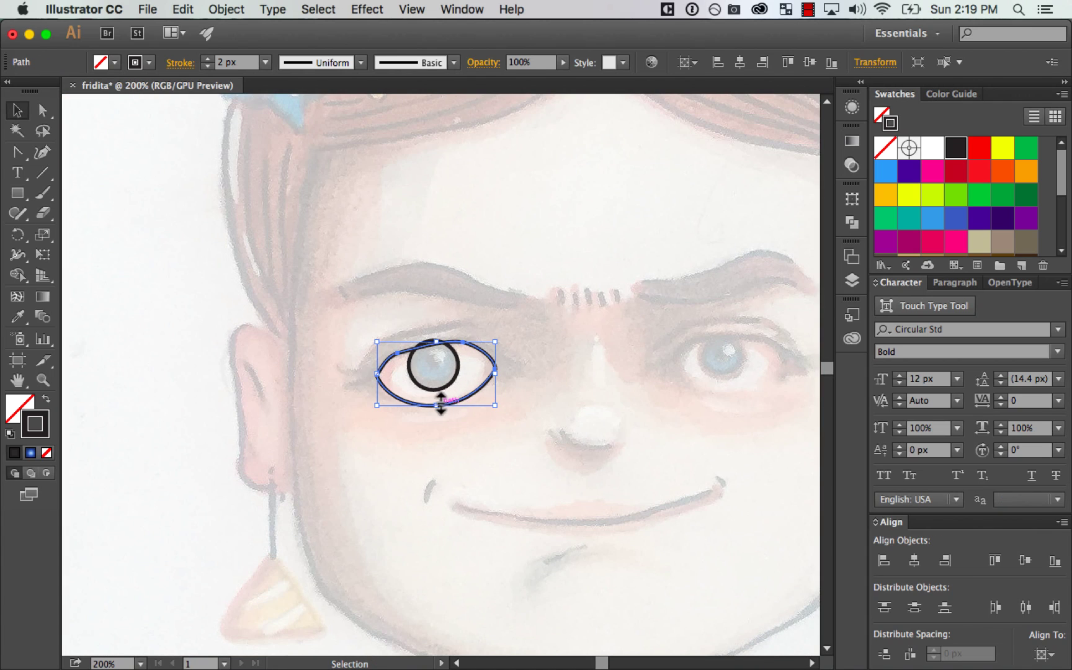
pyautogui.moveTo(439, 405); pyautogui.dragTo(441, 407)
# Step: Refine the eye outline's bottom curve to follow the drawn lower lid more closely, and deselect it
pyautogui.press('a')
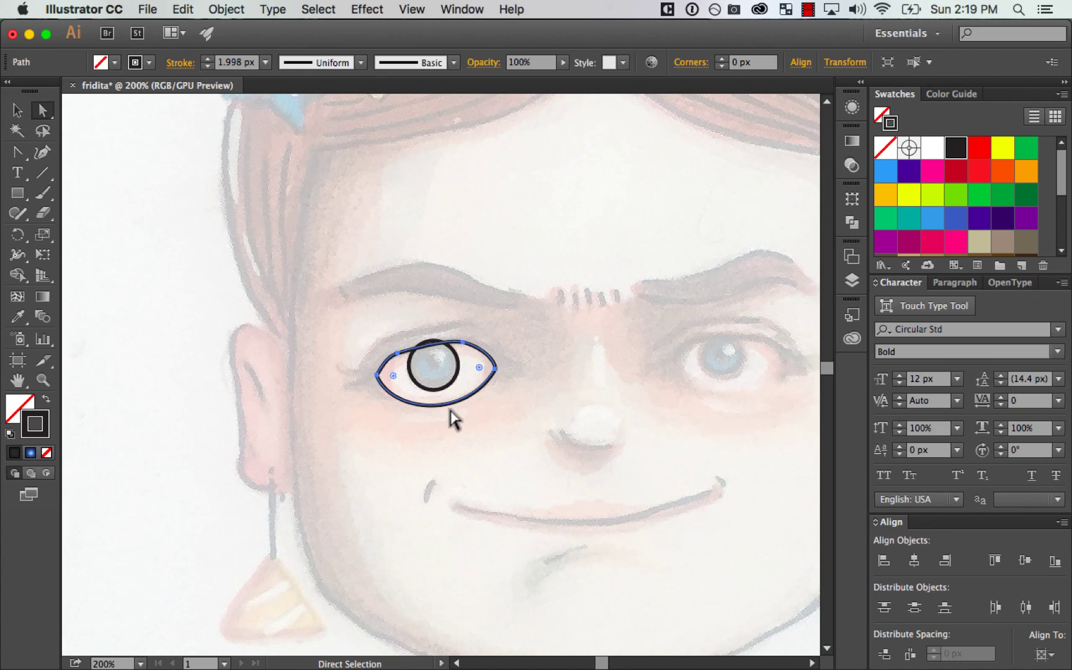
pyautogui.click(442, 408)
pyautogui.press('z')
pyautogui.moveTo(360, 446); pyautogui.dragTo(525, 324)
pyautogui.press('a')
pyautogui.moveTo(418, 472); pyautogui.dragTo(435, 459)
pyautogui.press('super+minus')
pyautogui.press('super+minus')
pyautogui.press('super+minus')
pyautogui.press('super+minus')
pyautogui.press('super+minus')
pyautogui.press('super+minus')
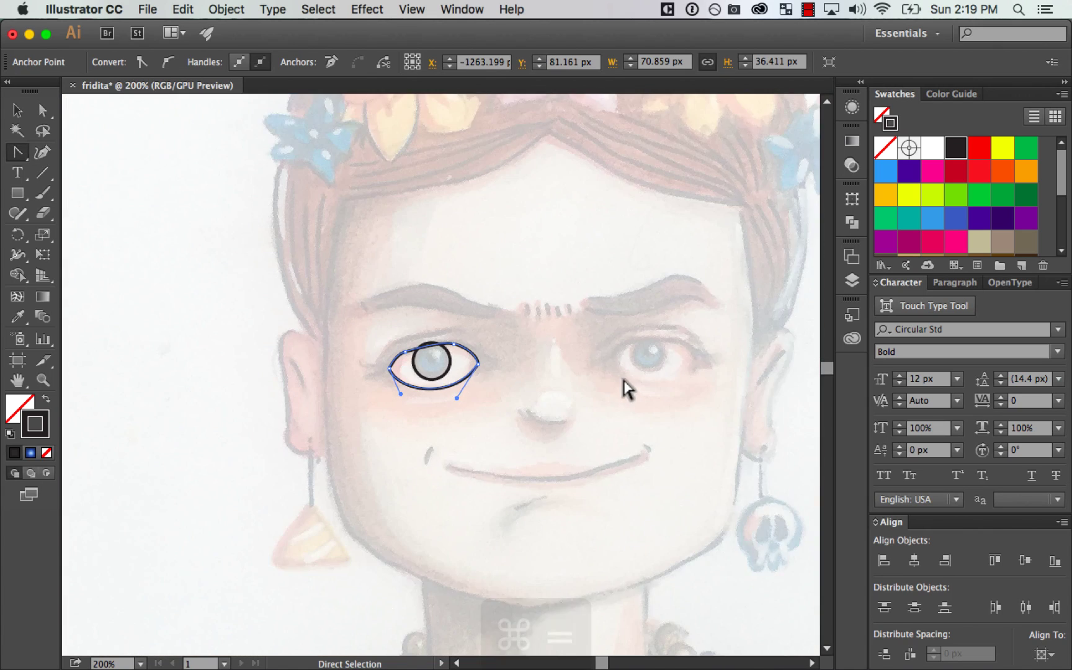
pyautogui.press('super+equal')
pyautogui.press('v')
pyautogui.click(604, 369)
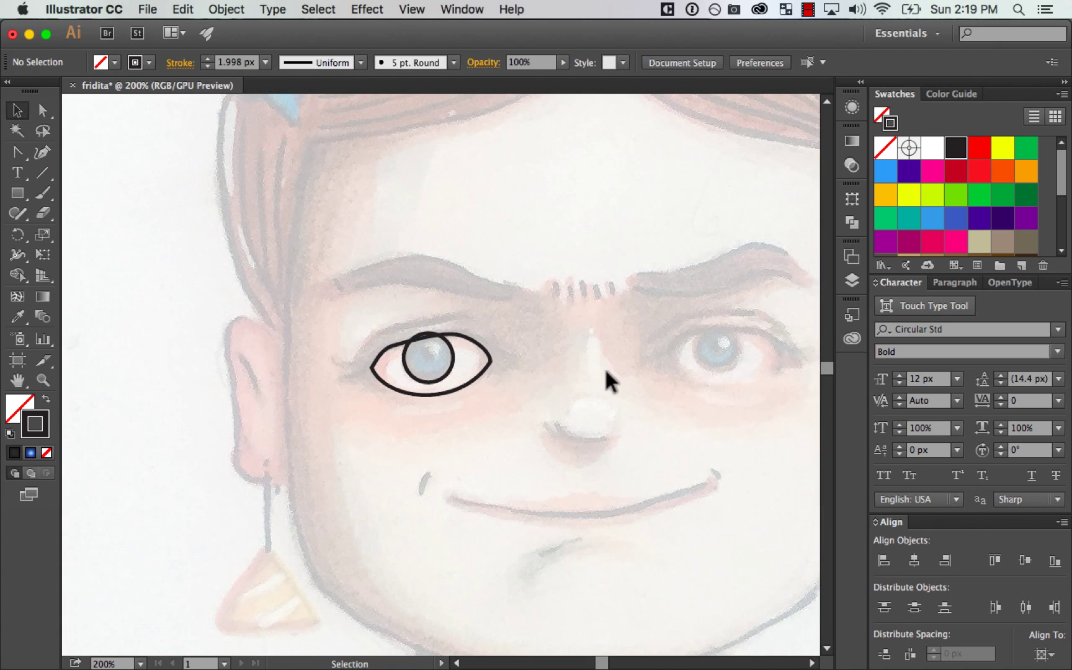
# Step: Draw an open three-point straight-sided path with the Pen tool along the eyelid crease above the eye, and deselect it
pyautogui.press('z')
pyautogui.moveTo(292, 516); pyautogui.dragTo(690, 218)
pyautogui.press('space')
pyautogui.moveTo(611, 354); pyautogui.dragTo(684, 361)
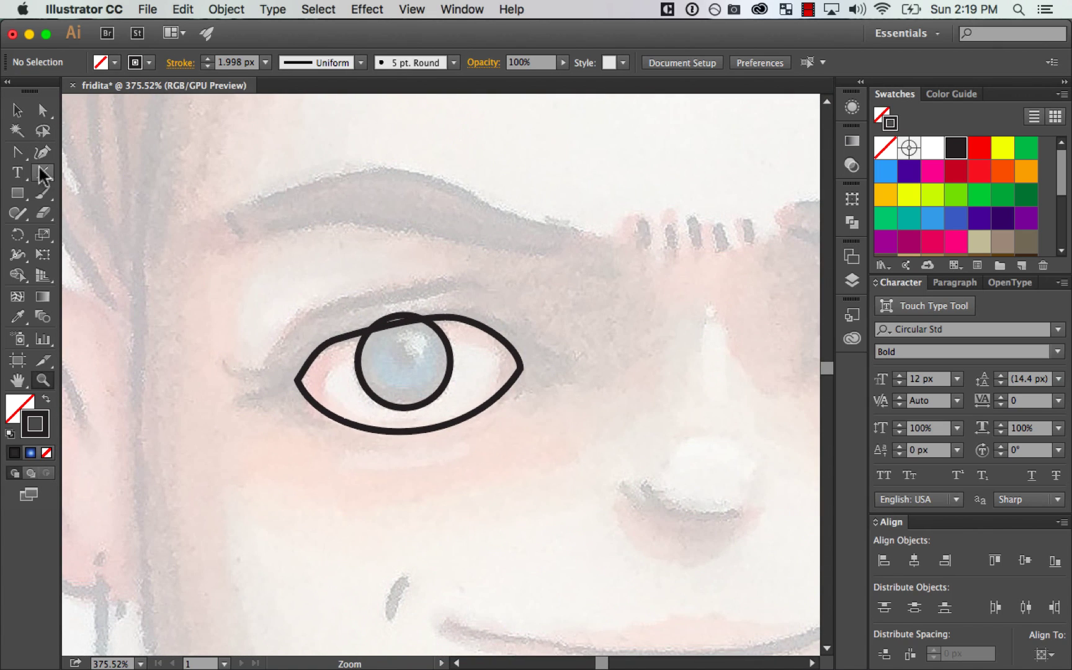
pyautogui.press('p')
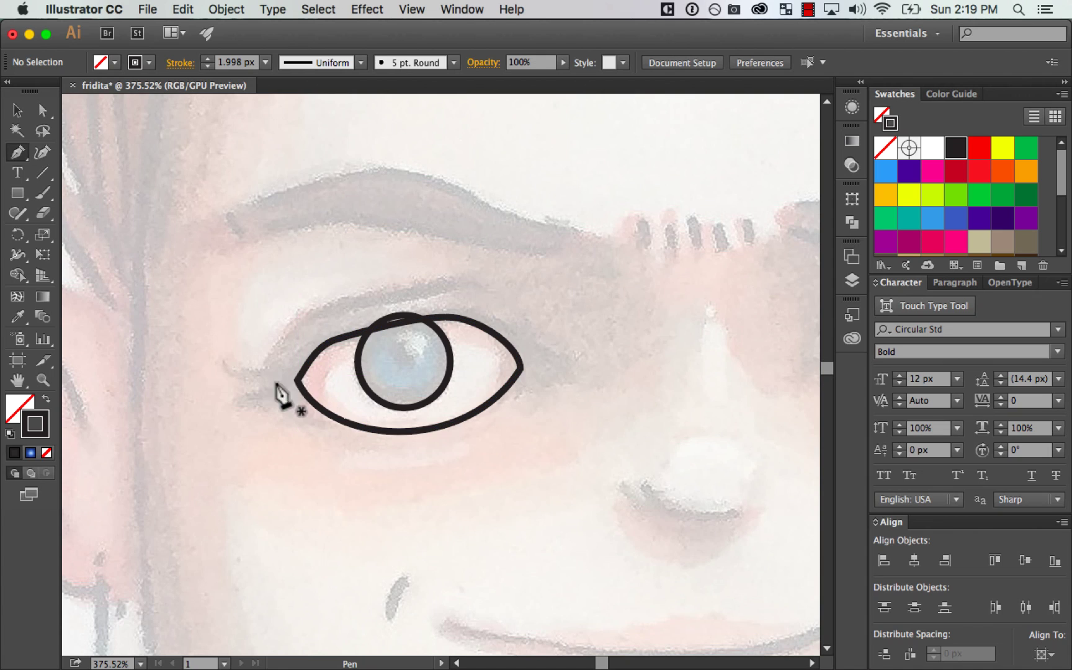
pyautogui.click(268, 379)
pyautogui.click(308, 315)
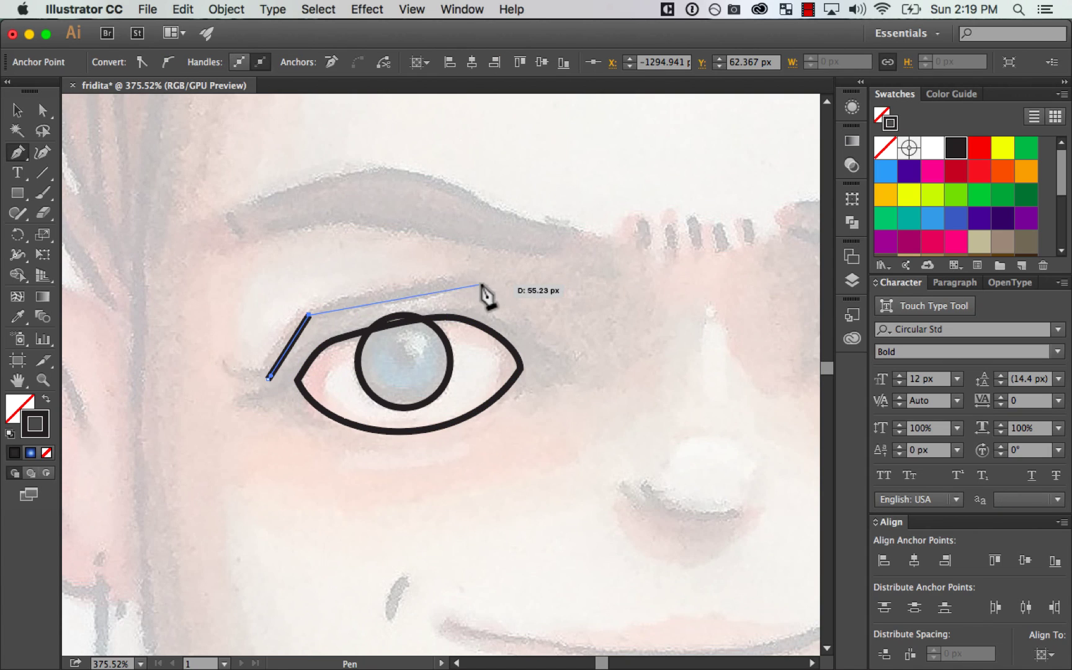
pyautogui.click(477, 280)
pyautogui.press('v')
pyautogui.click(639, 287)
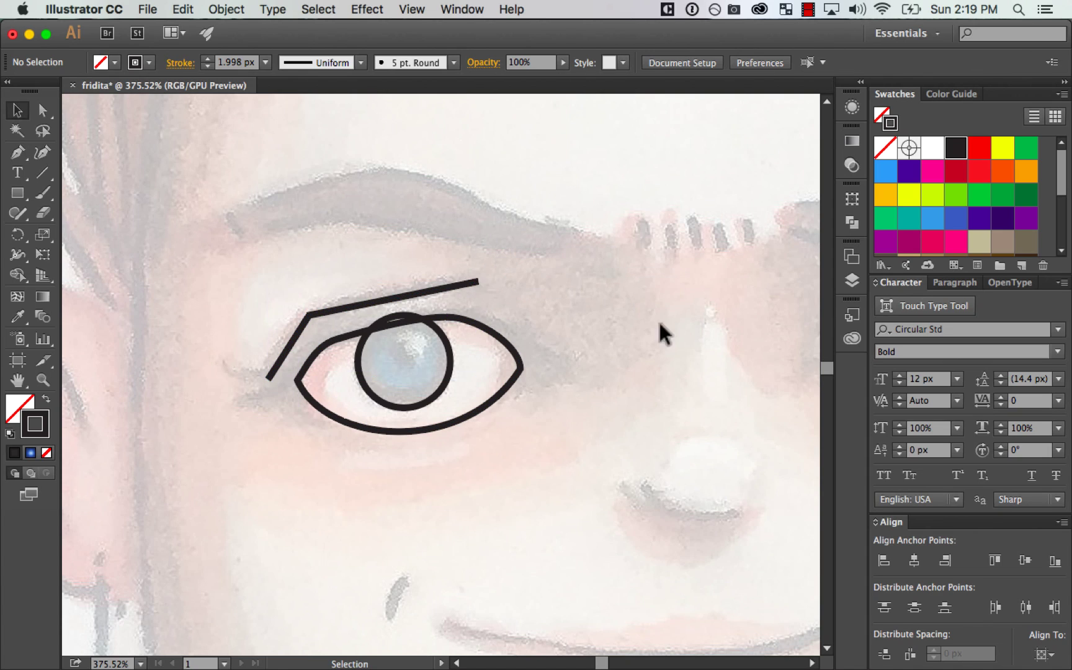
# Step: Draw a closed four-point straight-sided path with the Pen tool between the ends of the eyebrow above the traced eye
pyautogui.press('space')
pyautogui.moveTo(697, 392); pyautogui.dragTo(682, 388)
pyautogui.press('super+minus')
pyautogui.press('super+minus')
pyautogui.press('super+minus')
pyautogui.press('super+equal')
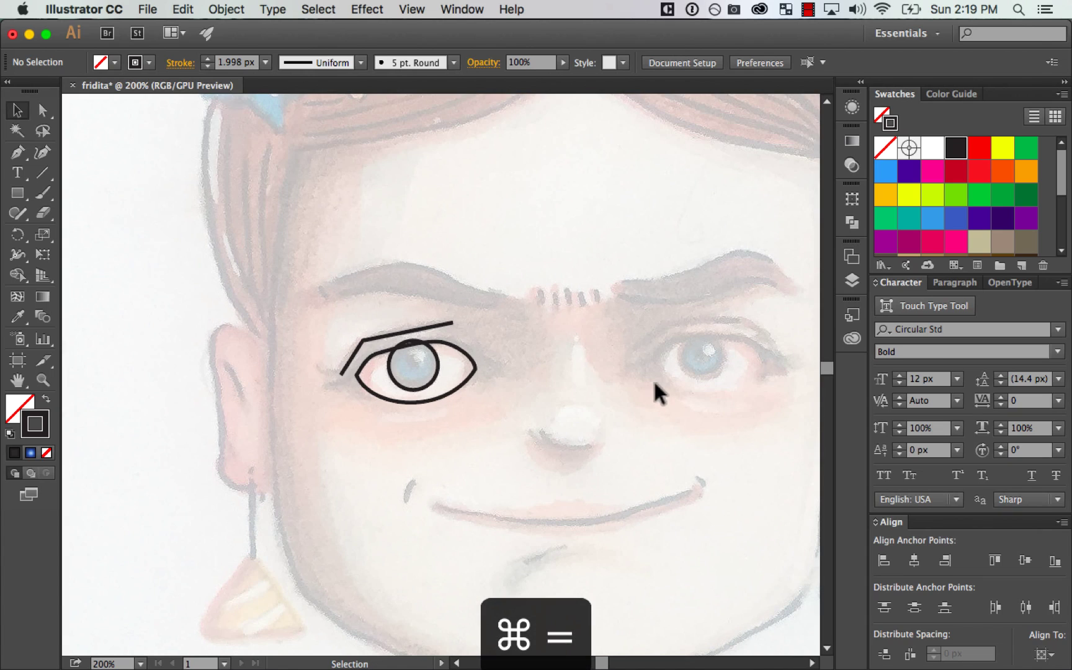
pyautogui.press('p')
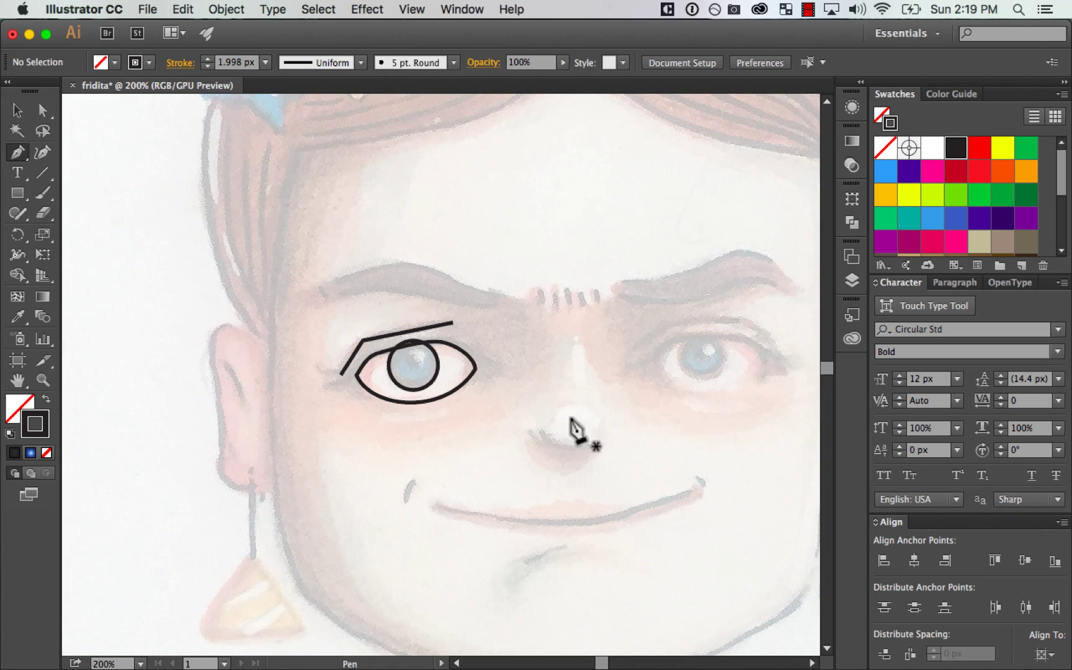
pyautogui.moveTo(320, 286); pyautogui.dragTo(385, 245)
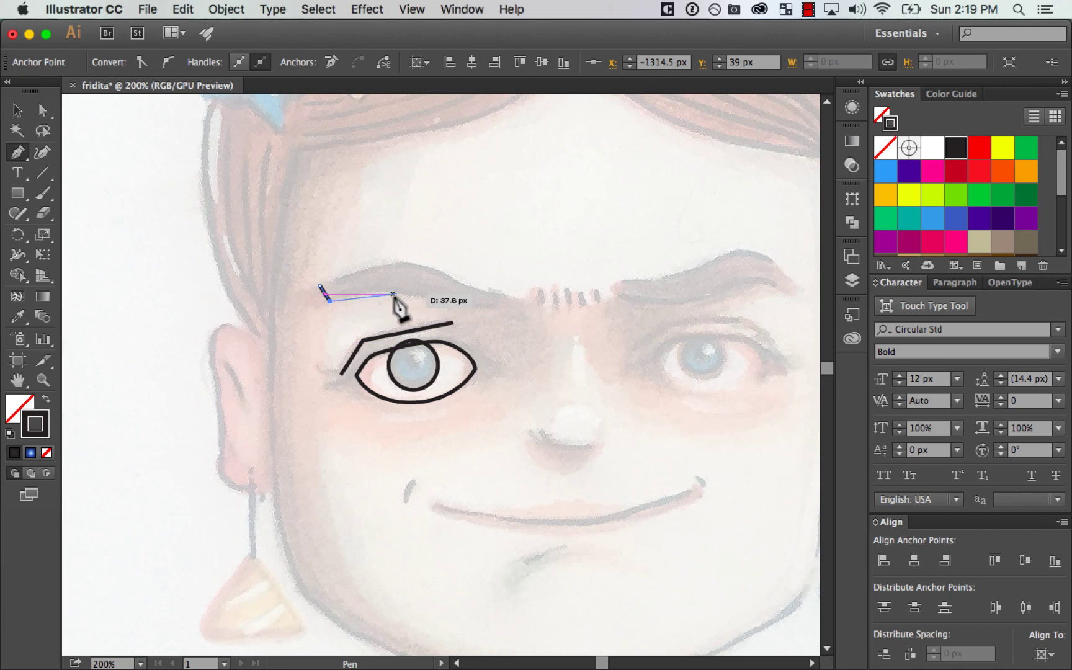
pyautogui.click(518, 310)
pyautogui.click(521, 297)
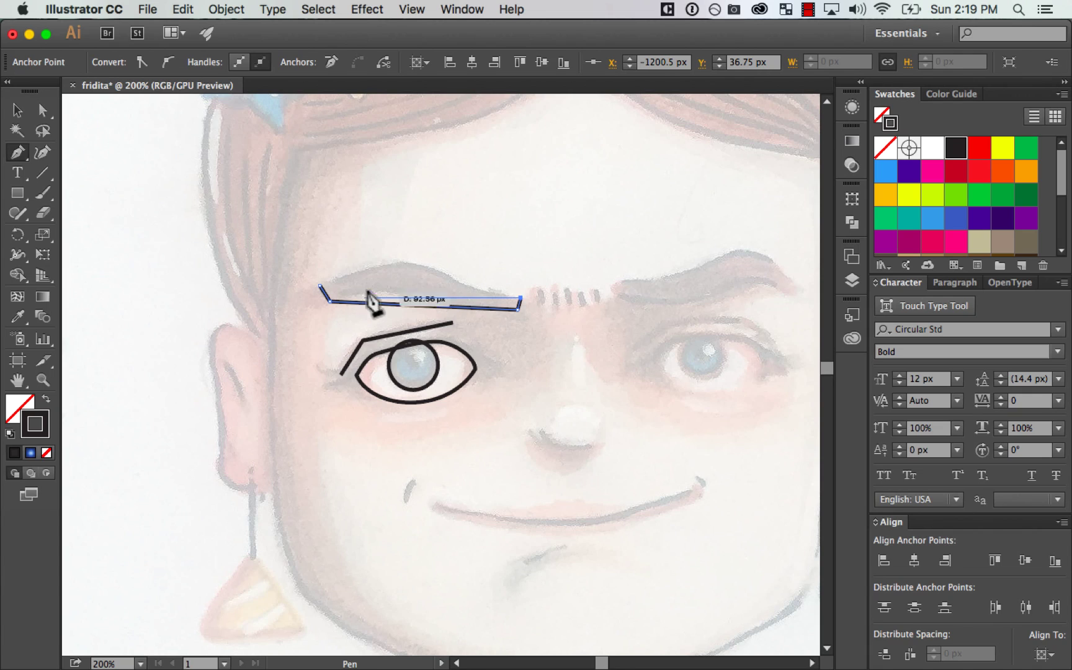
pyautogui.click(319, 286)
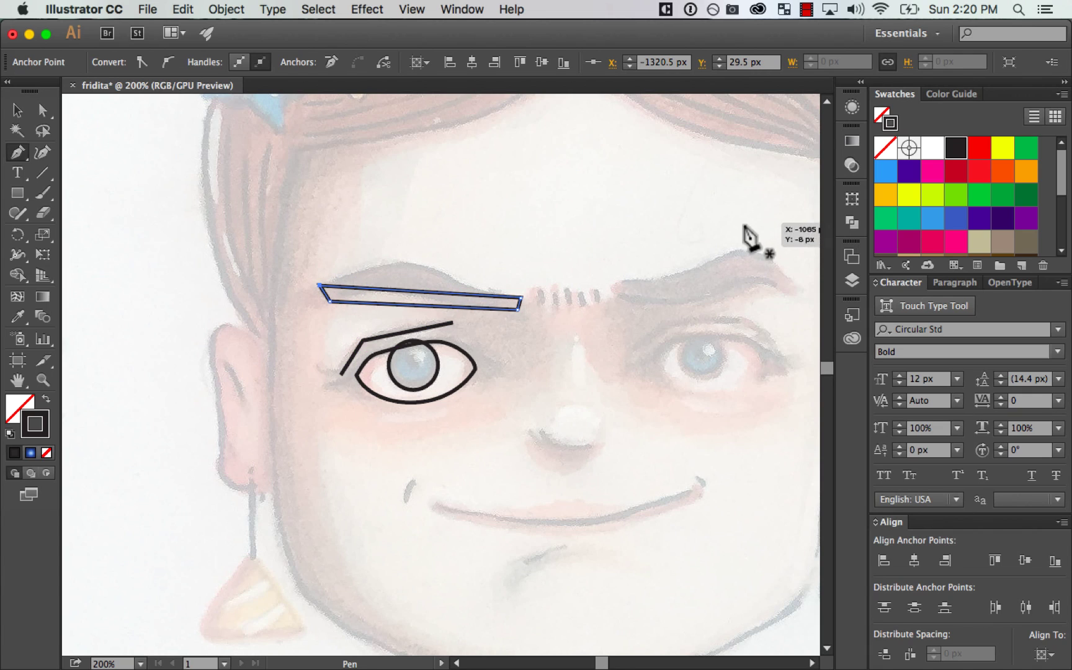
# Step: Try bending the eyebrow path's upper and lower edges to match the drawn brow, and deselect it
pyautogui.hotkey('shift', 'c')
pyautogui.moveTo(395, 291); pyautogui.dragTo(452, 292)
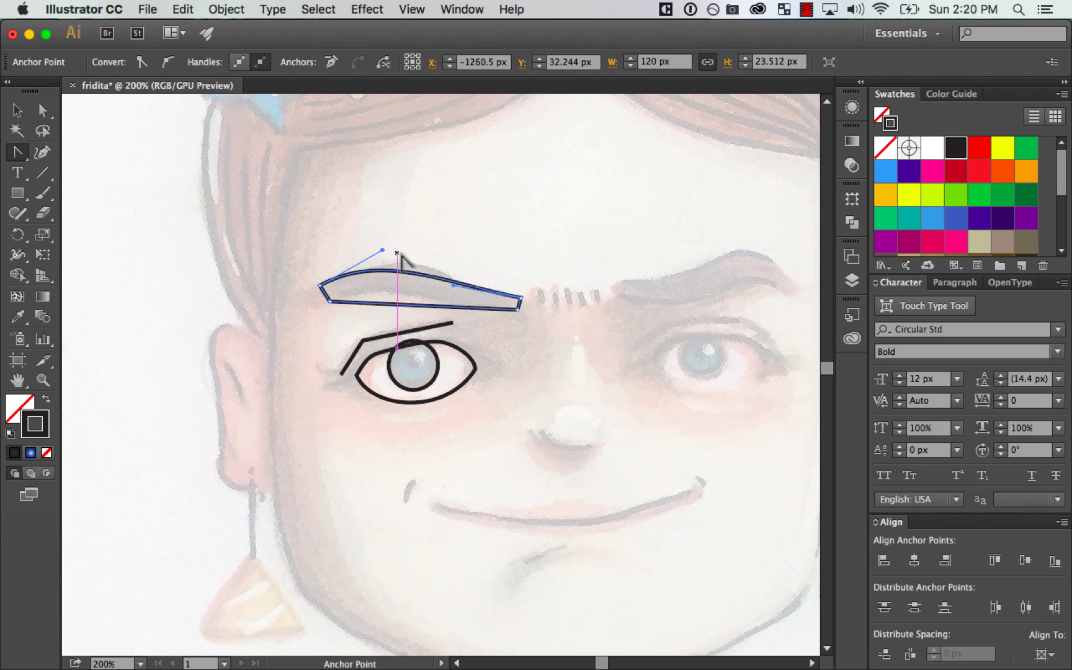
pyautogui.moveTo(382, 249); pyautogui.dragTo(389, 237)
pyautogui.moveTo(383, 308); pyautogui.dragTo(447, 304)
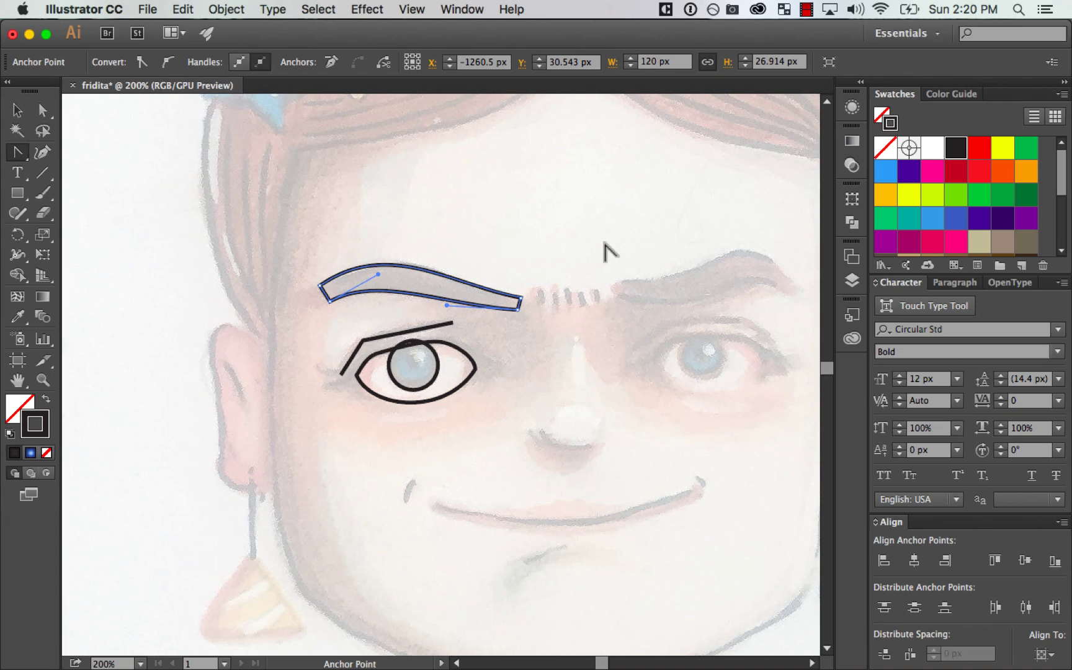
pyautogui.press('v')
pyautogui.click(674, 337)
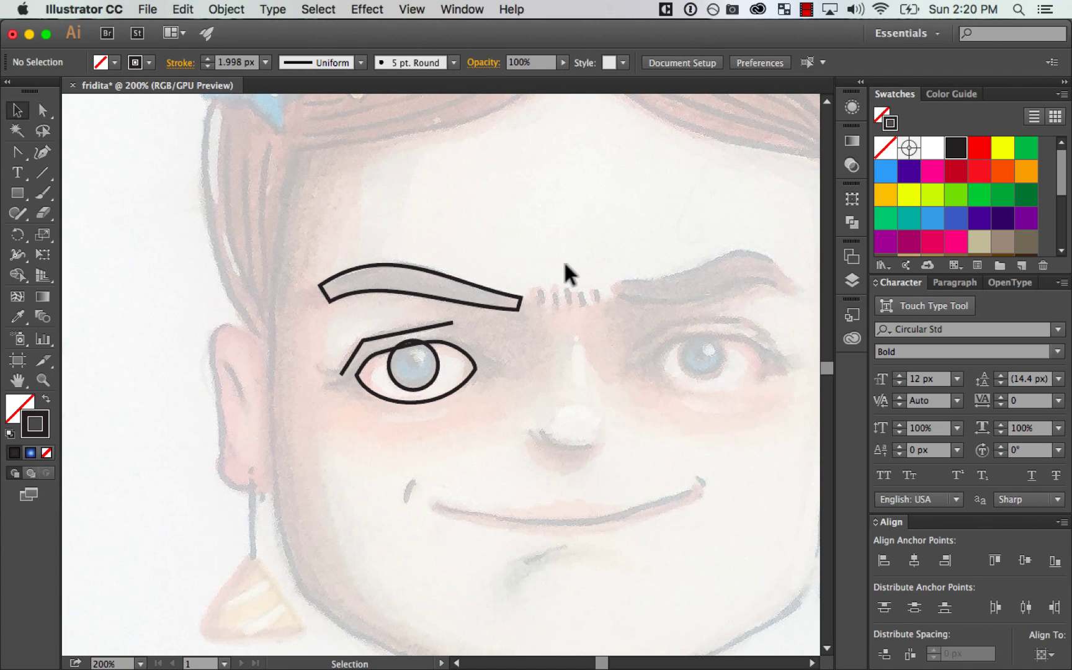
# Step: Undo the curve edits on the eyebrow path back to its straight edges, and deselect it
pyautogui.press('super+z')
pyautogui.press('super+z')
pyautogui.press('super+z')
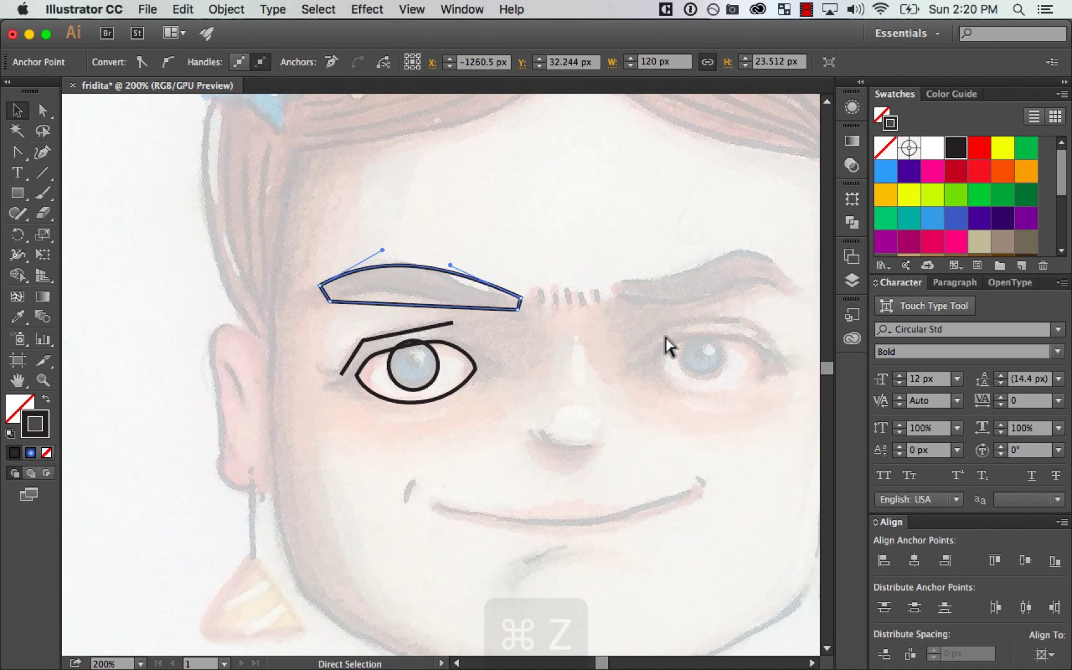
pyautogui.press('super+z')
pyautogui.press('v')
pyautogui.click(537, 236)
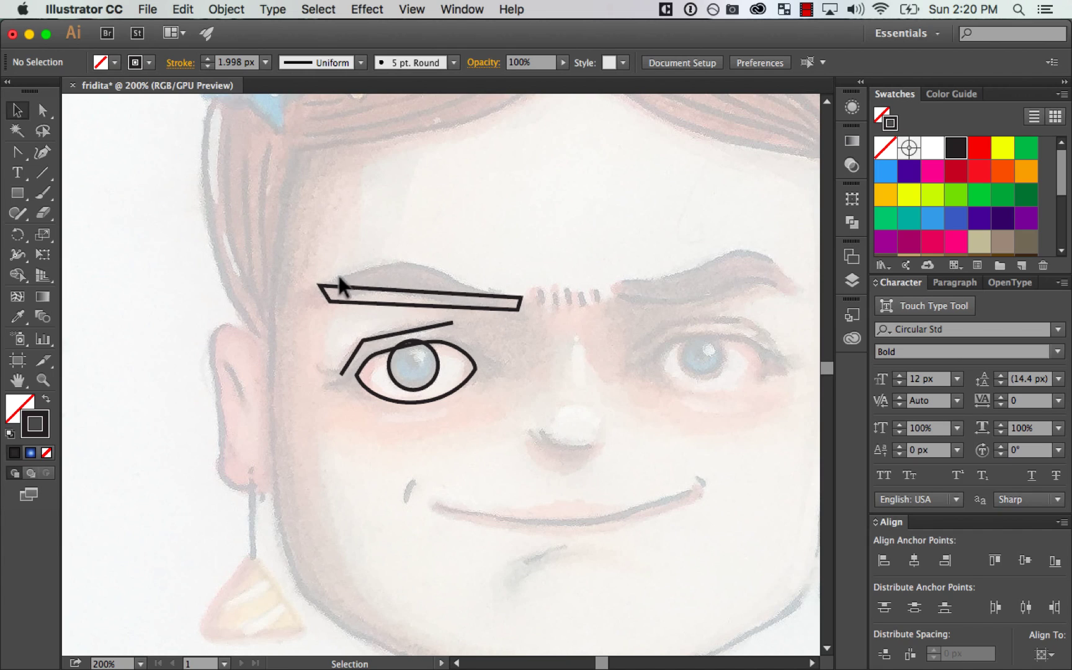
# Step: Bend the eyebrow path's upper and lower edges into arches, and adjust the upper edge's direction handles to follow the drawn brow
pyautogui.hotkey('shift', 'c')
pyautogui.moveTo(421, 299)
pyautogui.mouseDown()
pyautogui.moveTo(421, 275)
pyautogui.moveTo(413, 286)
pyautogui.mouseUp()
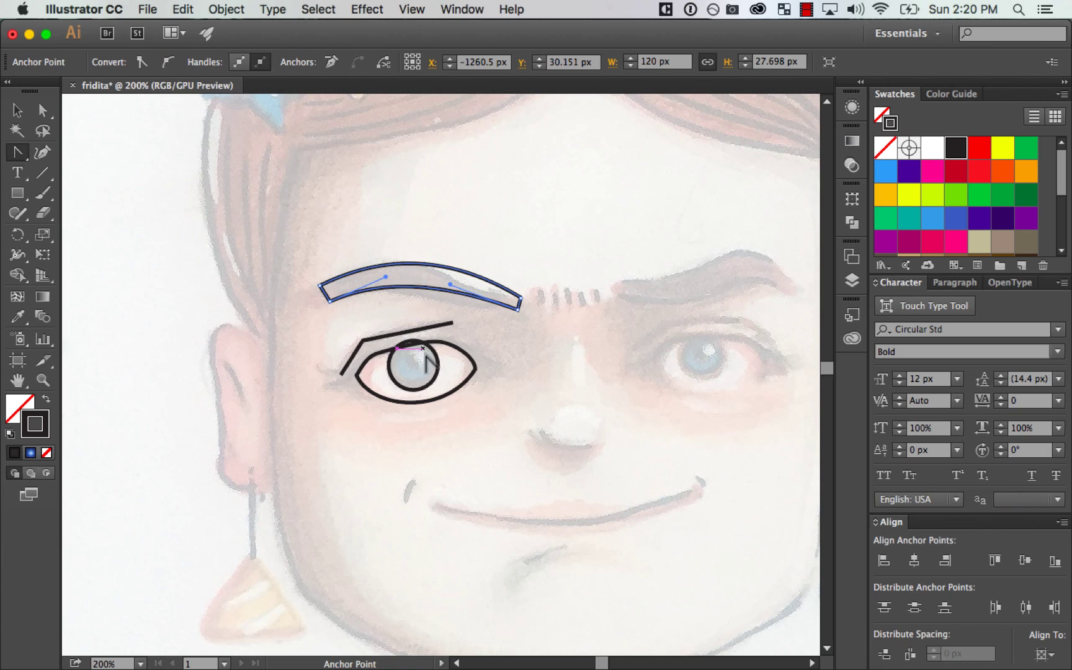
pyautogui.press('a')
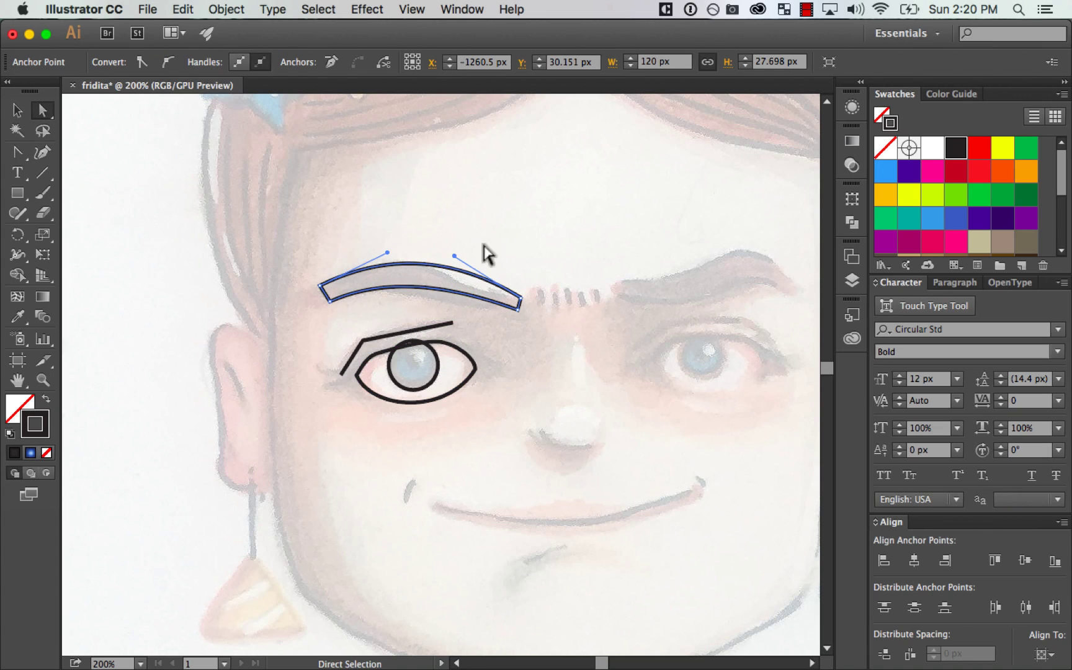
pyautogui.moveTo(455, 255); pyautogui.dragTo(462, 286)
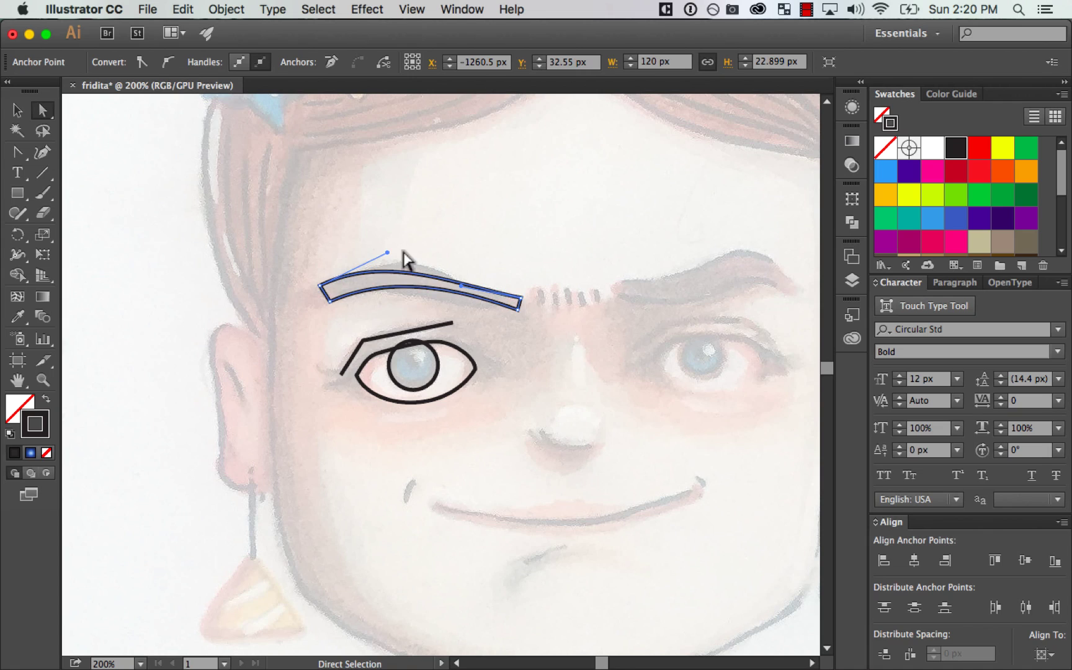
pyautogui.moveTo(400, 238)
pyautogui.mouseDown()
pyautogui.moveTo(393, 245)
pyautogui.moveTo(404, 236)
pyautogui.mouseUp()
pyautogui.click(320, 285)
pyautogui.click(520, 305)
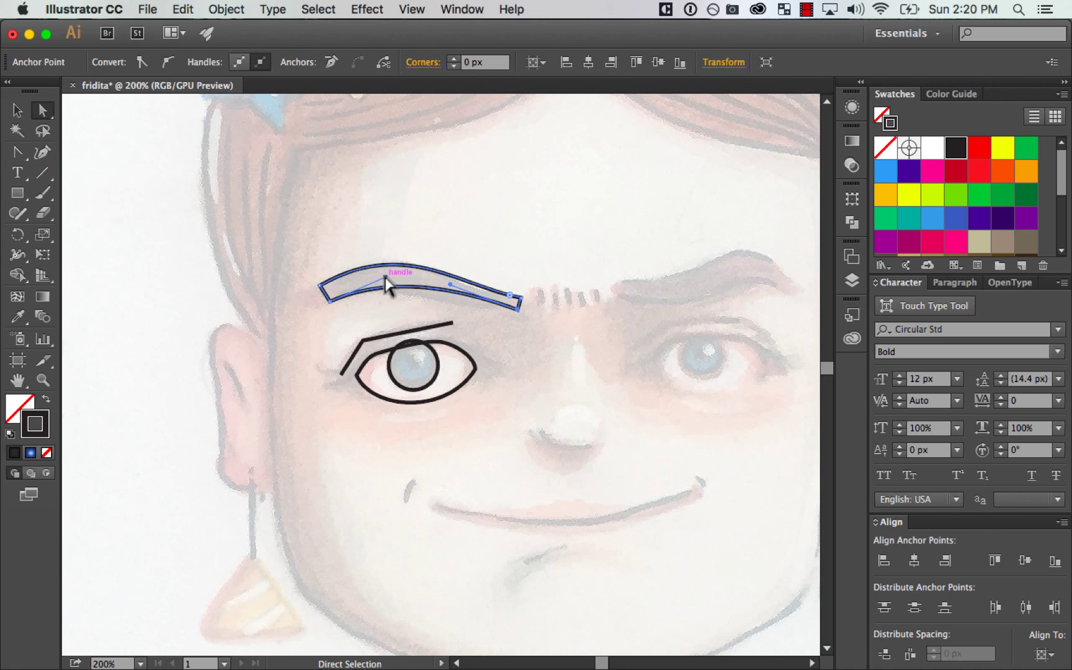
# Step: Refine the direction handles of the eyebrow's lower edge and inner upper corner to match the brow's taper, and deselect the path
pyautogui.moveTo(455, 288); pyautogui.dragTo(450, 309)
pyautogui.moveTo(385, 276); pyautogui.dragTo(389, 269)
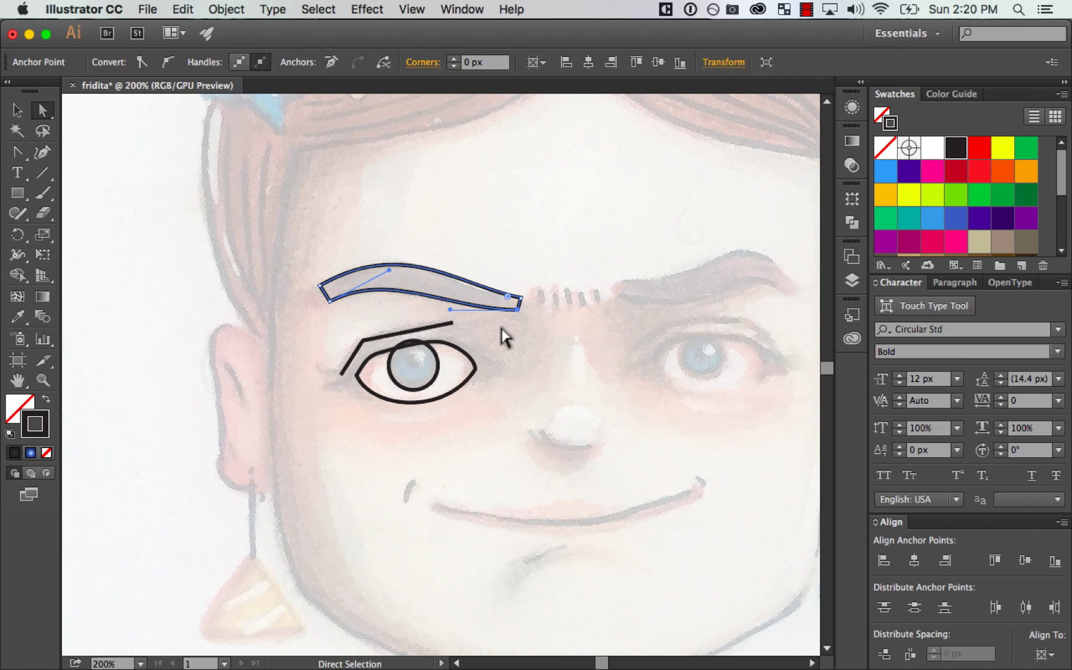
pyautogui.click(521, 298)
pyautogui.moveTo(462, 284); pyautogui.dragTo(464, 290)
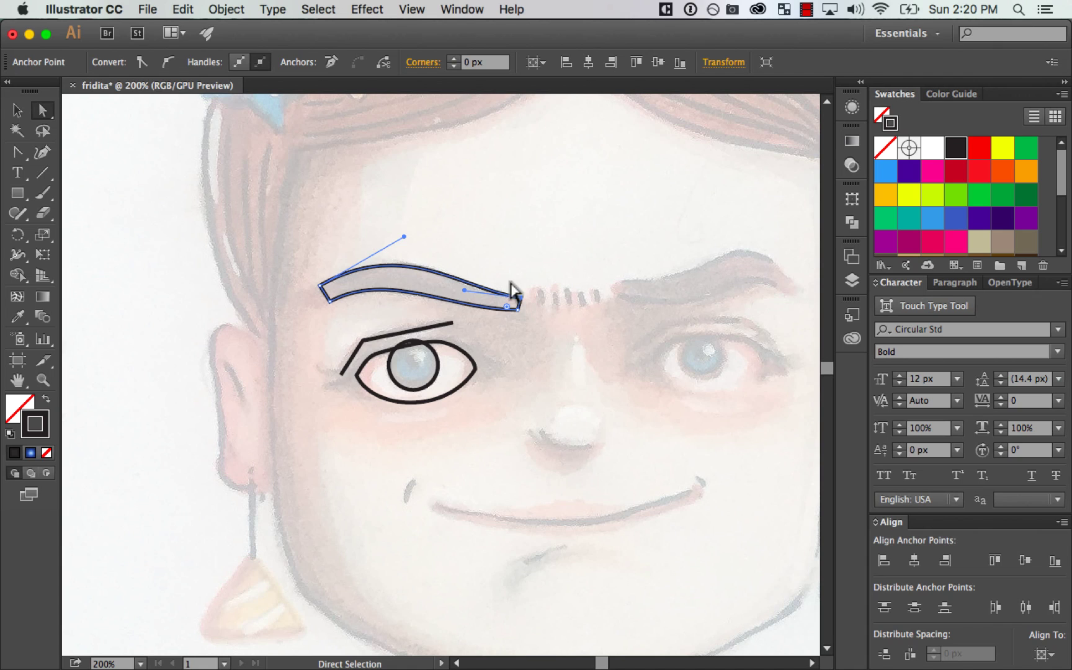
pyautogui.press('v')
pyautogui.click(639, 316)
pyautogui.press('space')
pyautogui.moveTo(702, 390); pyautogui.dragTo(690, 369)
pyautogui.click(401, 304)
pyautogui.press('super+space')
pyautogui.moveTo(348, 424); pyautogui.dragTo(599, 200)
pyautogui.press('space')
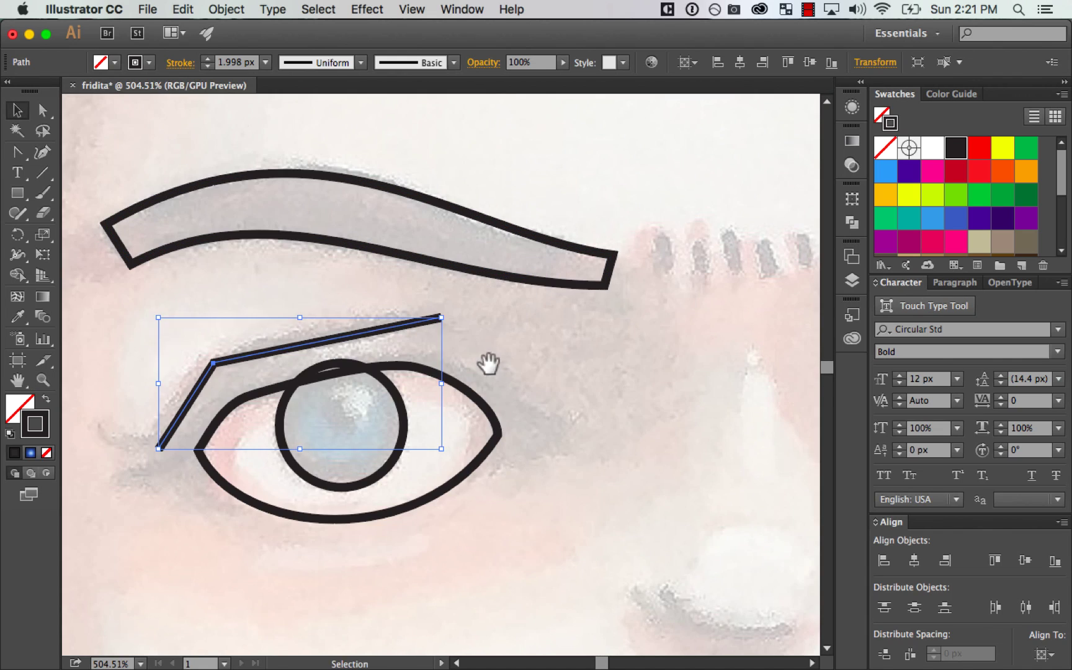
pyautogui.moveTo(488, 363); pyautogui.dragTo(656, 314)
pyautogui.press('a')
pyautogui.click(379, 313)
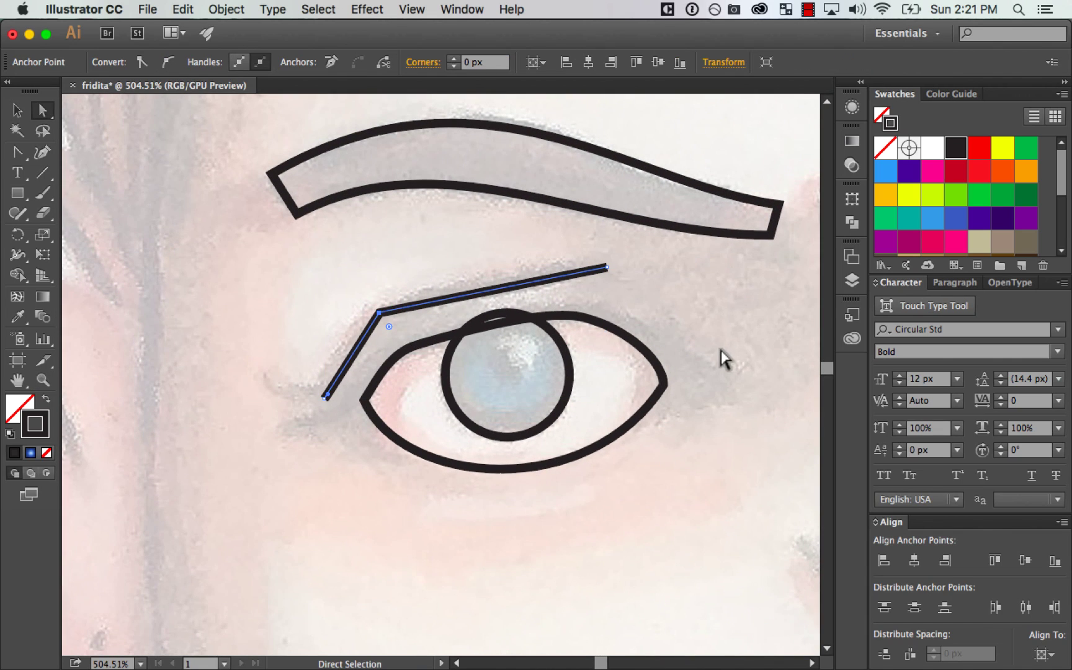
pyautogui.press('super+minus')
pyautogui.press('super+minus')
pyautogui.press('super+minus')
pyautogui.press('super+minus')
pyautogui.press('super+equal')
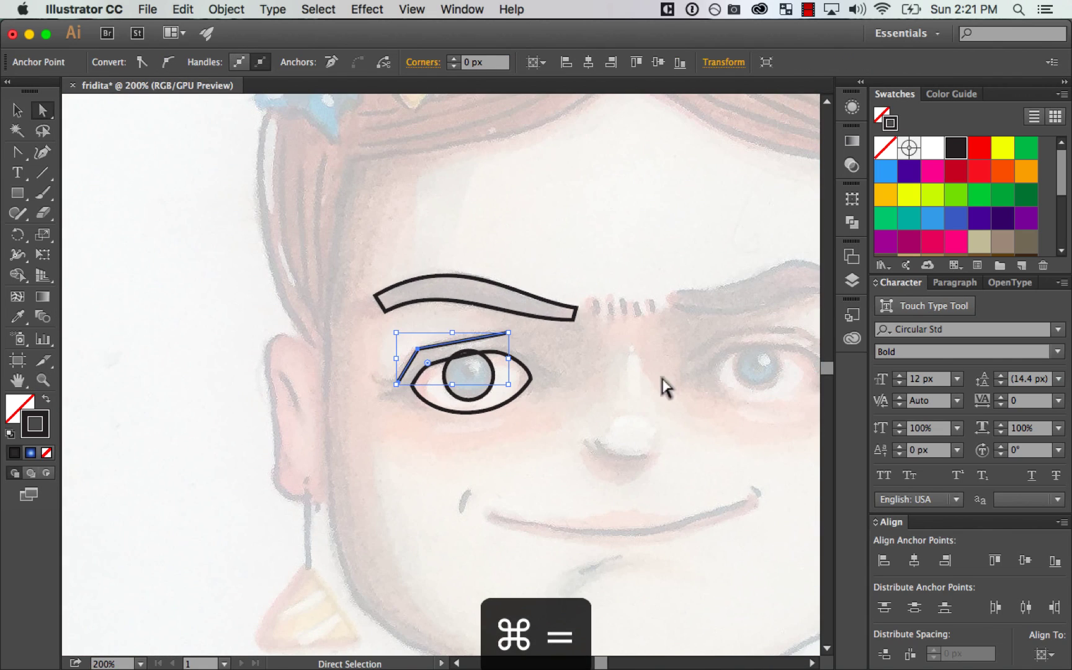
pyautogui.click(636, 381)
# Step: Draw an ellipse around the tip of the nose with the Ellipse tool
pyautogui.press('space')
pyautogui.moveTo(643, 406); pyautogui.dragTo(651, 365)
pyautogui.press('super+minus')
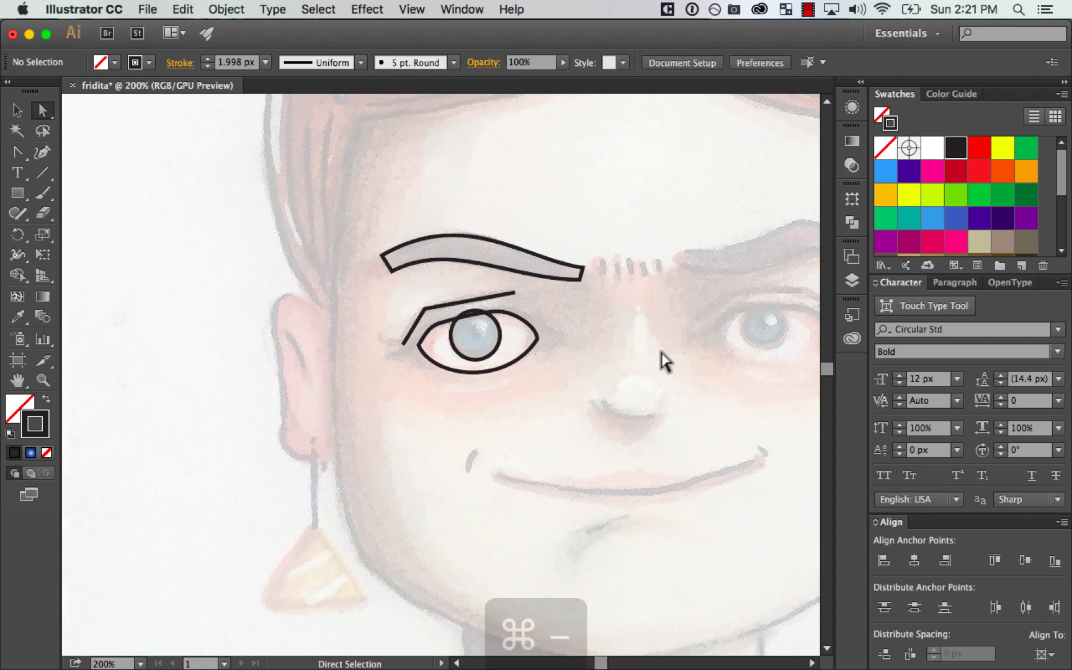
pyautogui.press('super+minus')
pyautogui.press('super+minus')
pyautogui.press('super+equal')
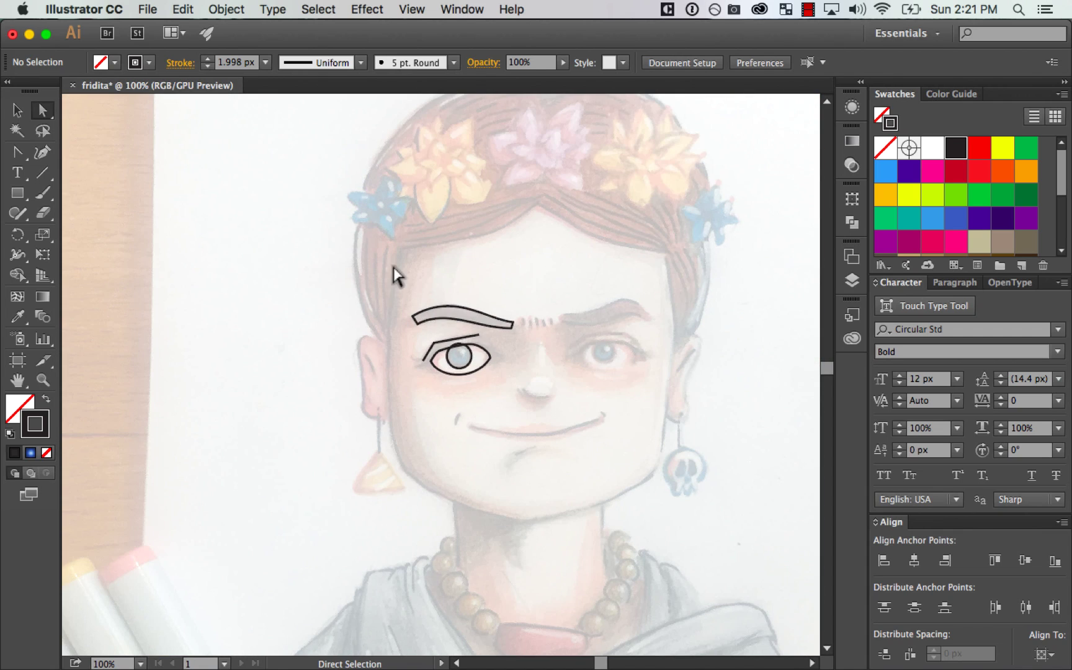
pyautogui.press('z')
pyautogui.moveTo(531, 406); pyautogui.dragTo(670, 397)
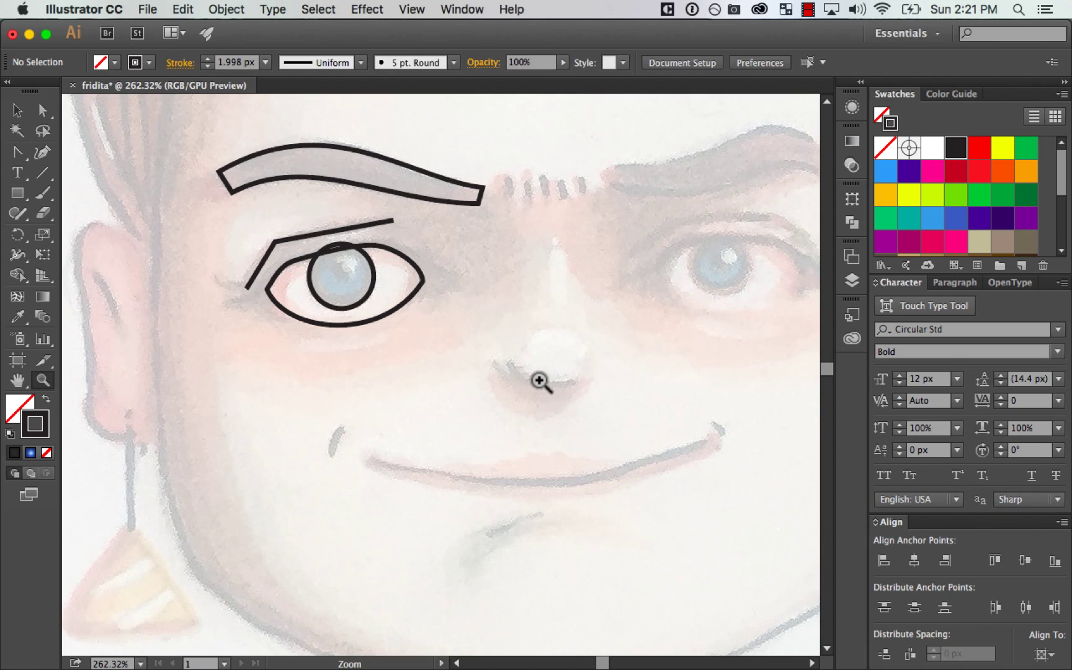
pyautogui.press('l')
pyautogui.moveTo(508, 317); pyautogui.dragTo(589, 385)
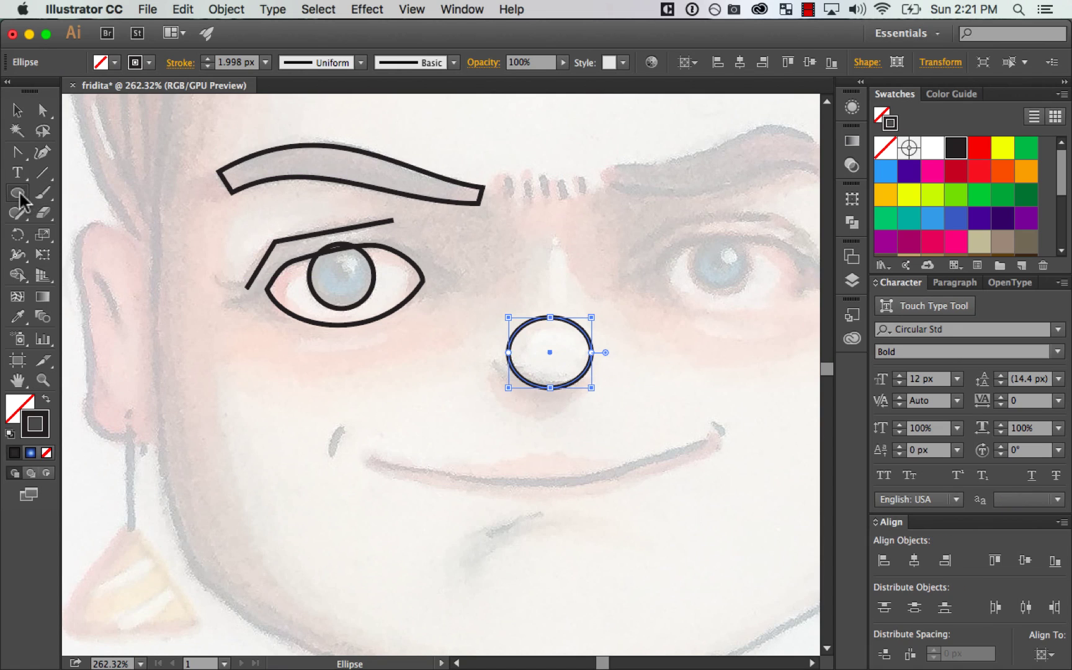
pyautogui.moveTo(17, 193); pyautogui.dragTo(181, 239)
pyautogui.press('v')
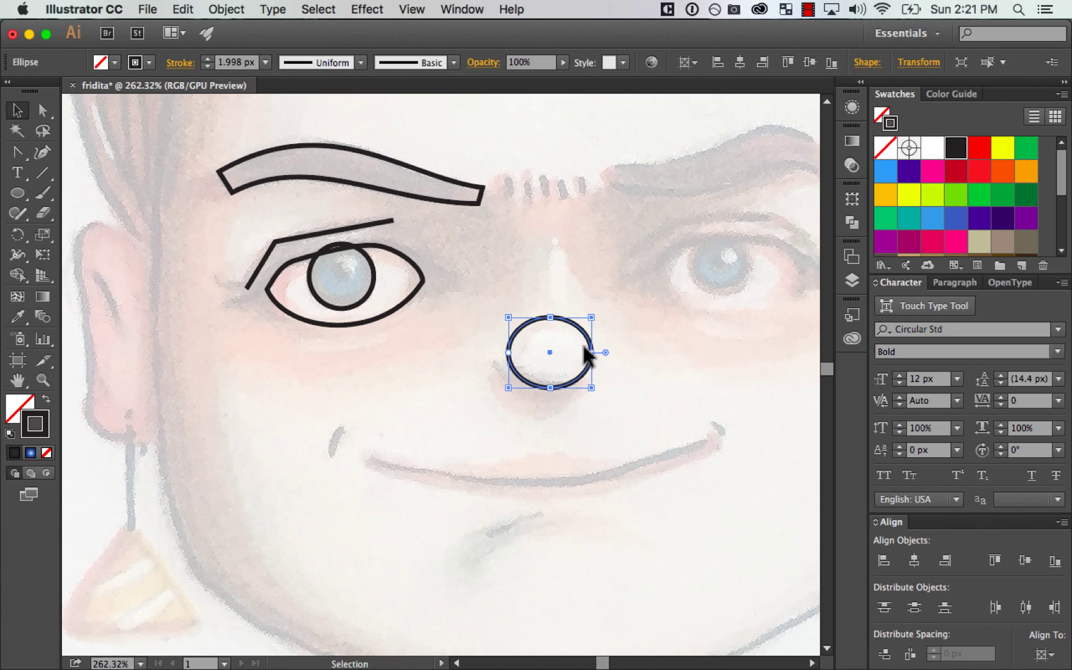
# Step: Delete the nose ellipse's top anchor point to leave an open lower arc, and flatten the arc slightly from its upper side
pyautogui.press('a')
pyautogui.click(550, 318)
pyautogui.press('Delete')
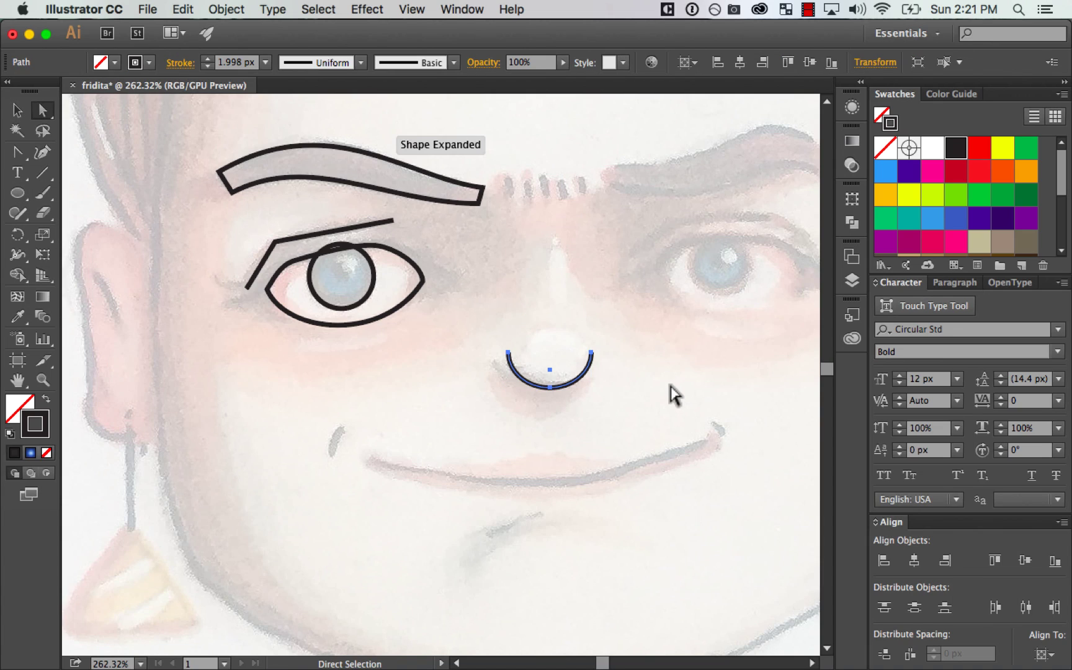
pyautogui.press('v')
pyautogui.moveTo(550, 352); pyautogui.dragTo(551, 357)
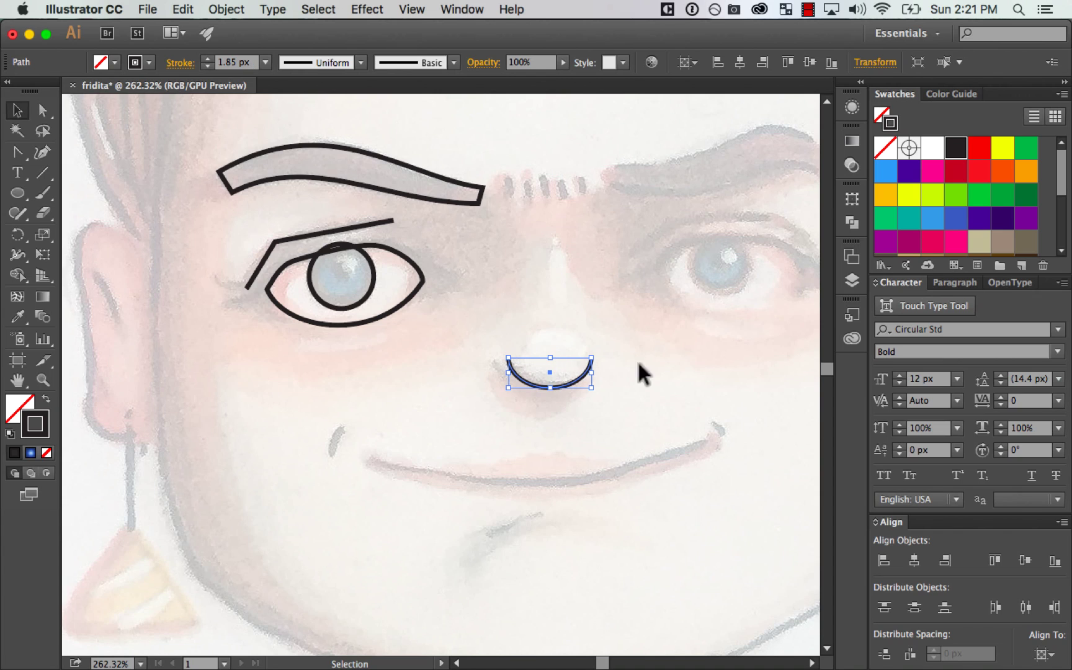
pyautogui.click(605, 391)
# Step: Draw a wide, flat ellipse between nose and mouth, spanning the width of the smile
pyautogui.press('super+minus')
pyautogui.press('super+minus')
pyautogui.press('super+minus')
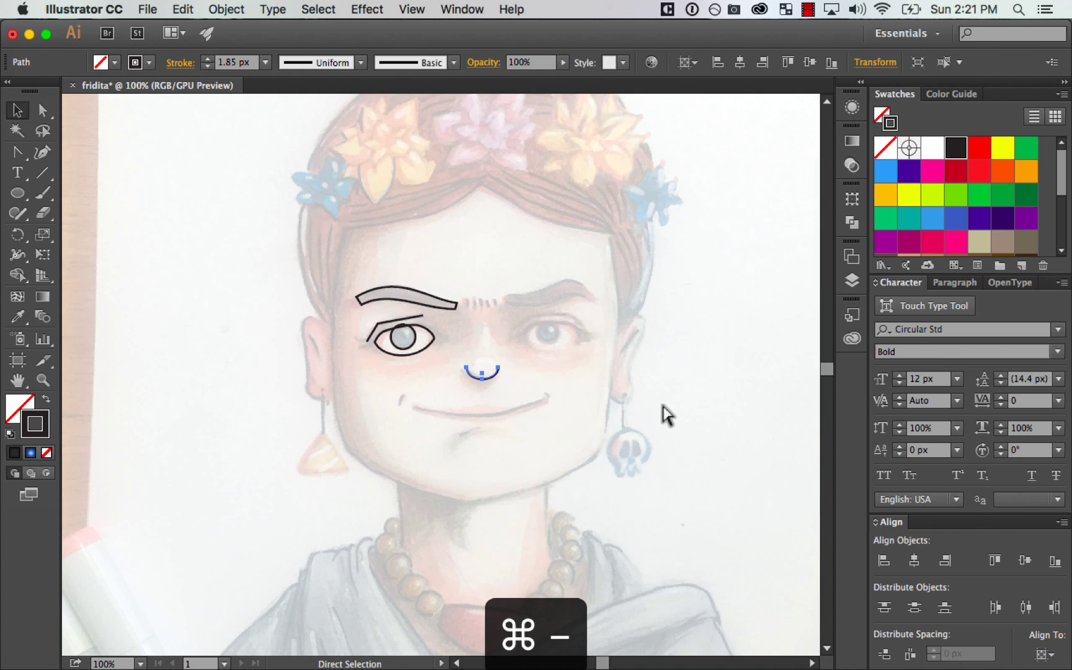
pyautogui.press('super+equal')
pyautogui.scroll(-5, 632, 447)
pyautogui.hscroll(-3, 631, 446)
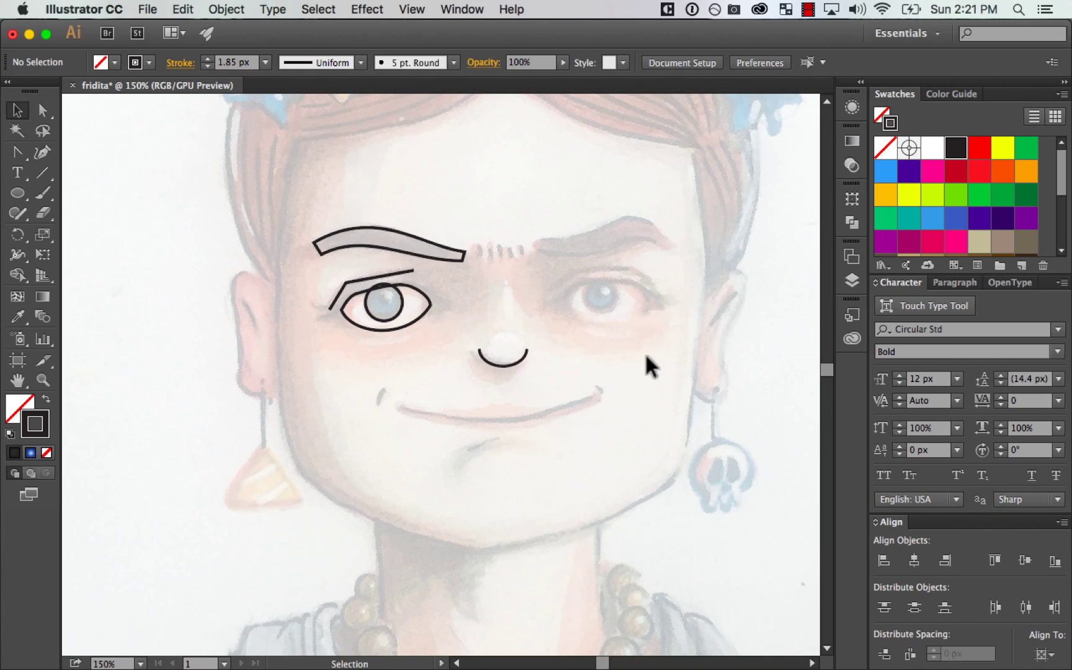
pyautogui.moveTo(485, 350); pyautogui.dragTo(502, 388)
pyautogui.moveTo(689, 323); pyautogui.dragTo(646, 283)
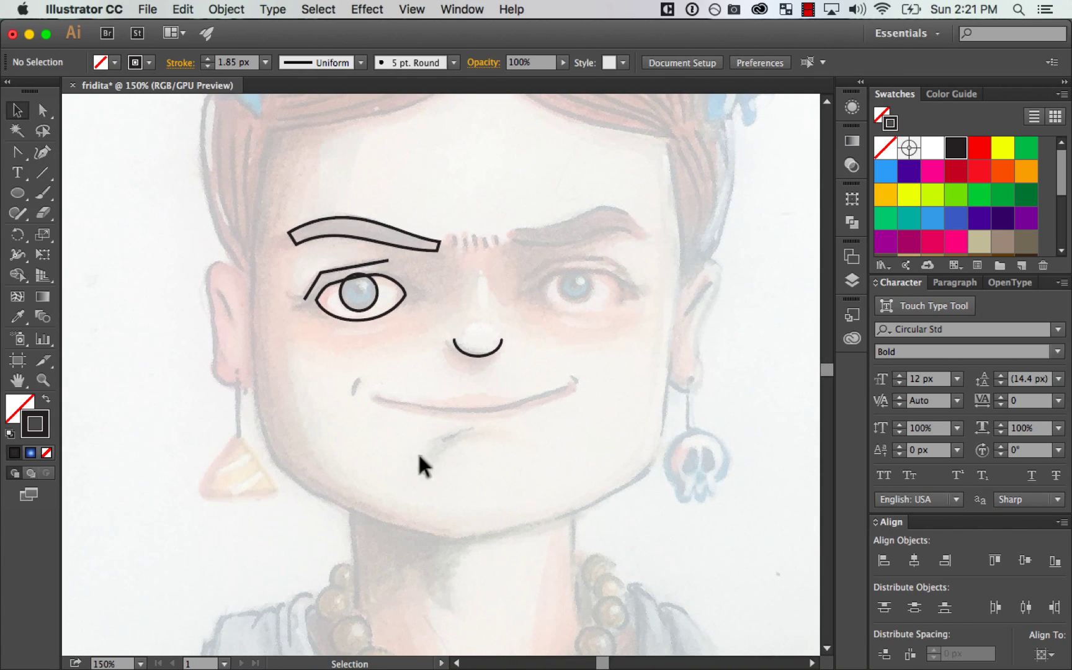
pyautogui.click(18, 192)
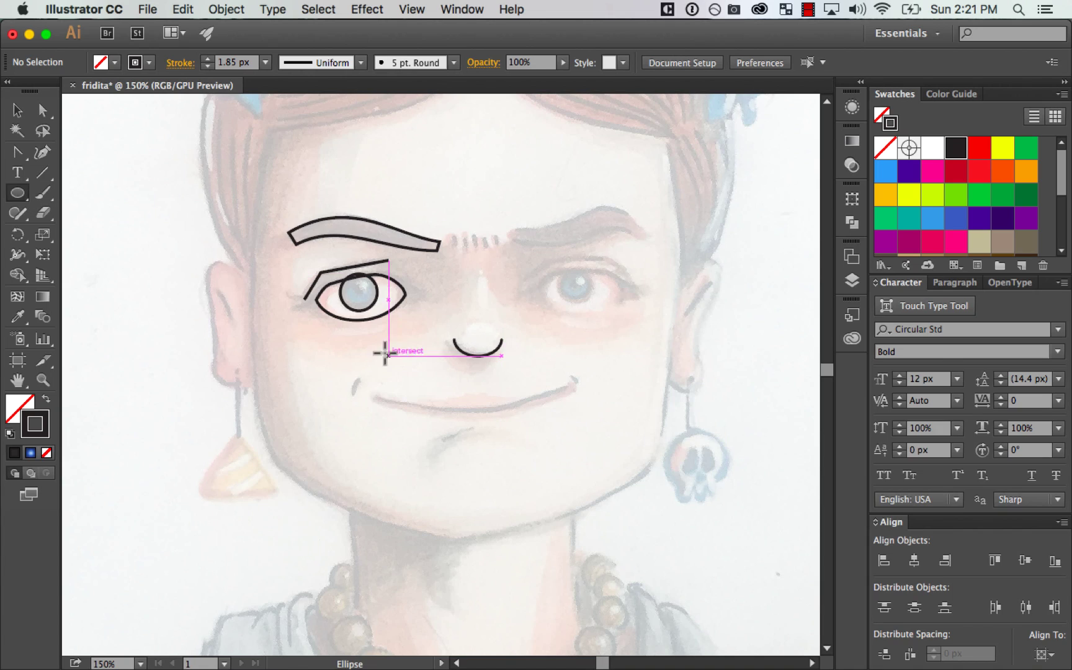
pyautogui.moveTo(364, 325)
pyautogui.mouseDown()
pyautogui.moveTo(591, 414)
pyautogui.moveTo(568, 414)
pyautogui.moveTo(575, 421)
pyautogui.moveTo(577, 397)
pyautogui.mouseUp()
pyautogui.press('v')
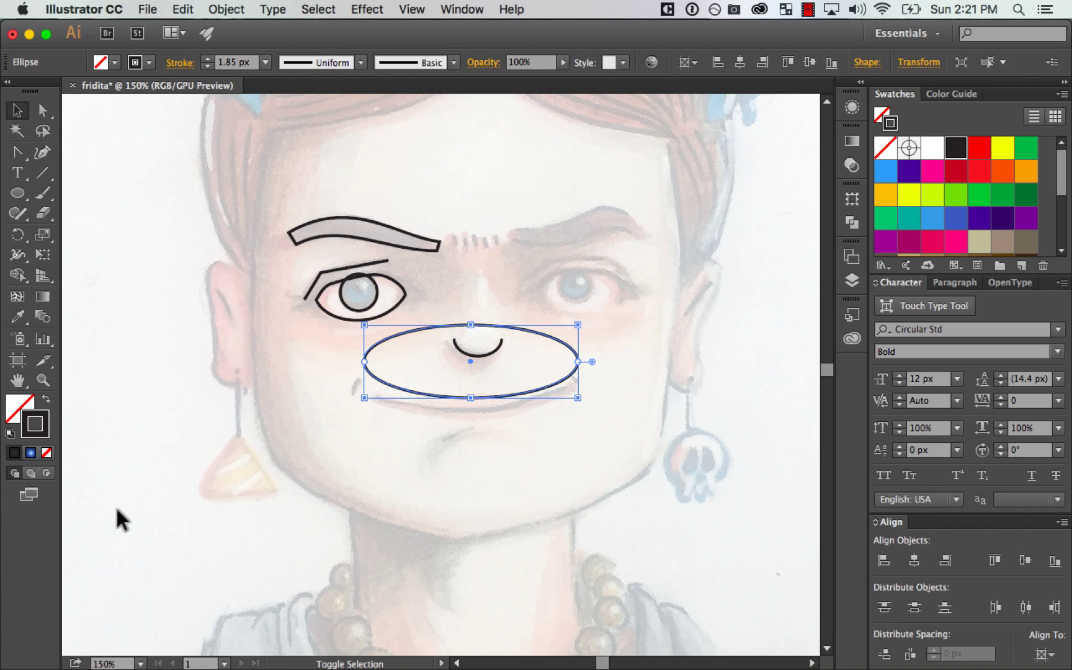
# Step: Nudge the wide ellipse down until its lower edge meets the mouth line, and lower its top edge to just below the nose
pyautogui.press('Down')
pyautogui.press('Down')
pyautogui.press('Down')
pyautogui.press('Down')
pyautogui.press('Down')
pyautogui.press('Down')
pyautogui.press('Down')
pyautogui.press('Down')
pyautogui.press('Down')
pyautogui.press('Down')
pyautogui.press('Down')
pyautogui.press('Down')
pyautogui.press('Down')
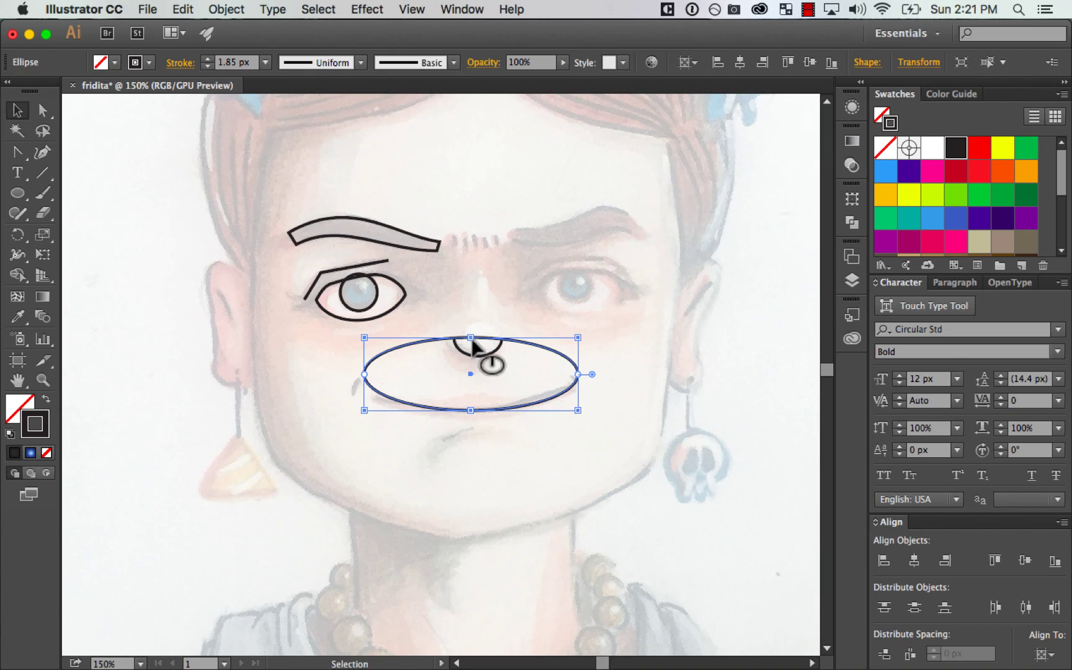
pyautogui.moveTo(471, 338); pyautogui.dragTo(471, 355)
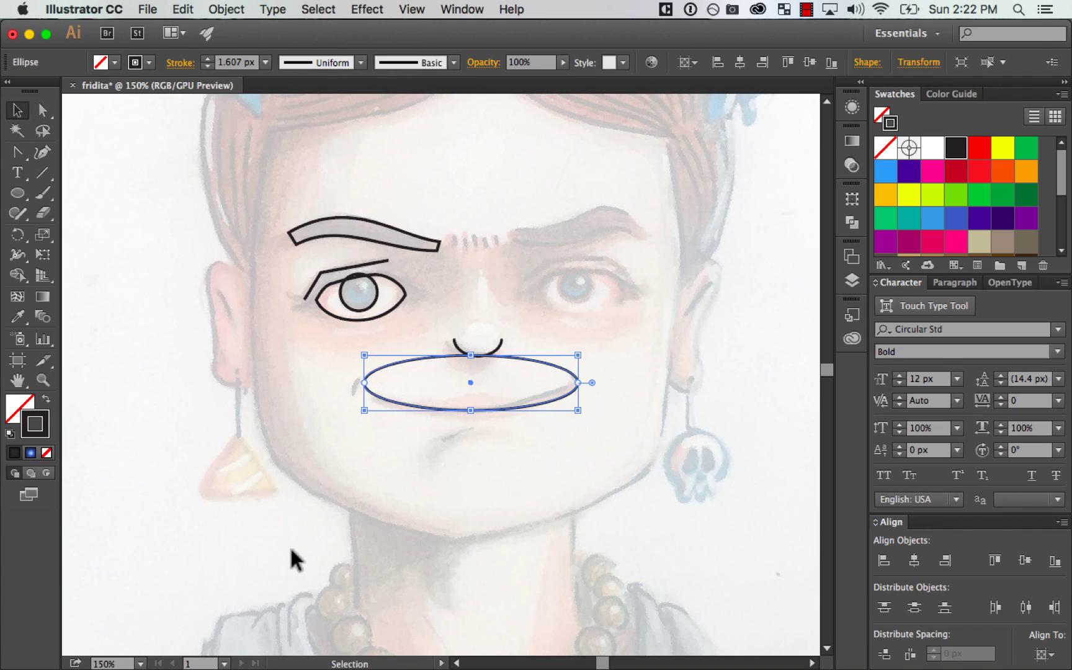
# Step: Draw a rectangle over the upper part of the mouth ellipse and subtract it from the ellipse with Minus Front
pyautogui.moveTo(18, 193); pyautogui.dragTo(75, 188)
pyautogui.moveTo(298, 310); pyautogui.dragTo(649, 390)
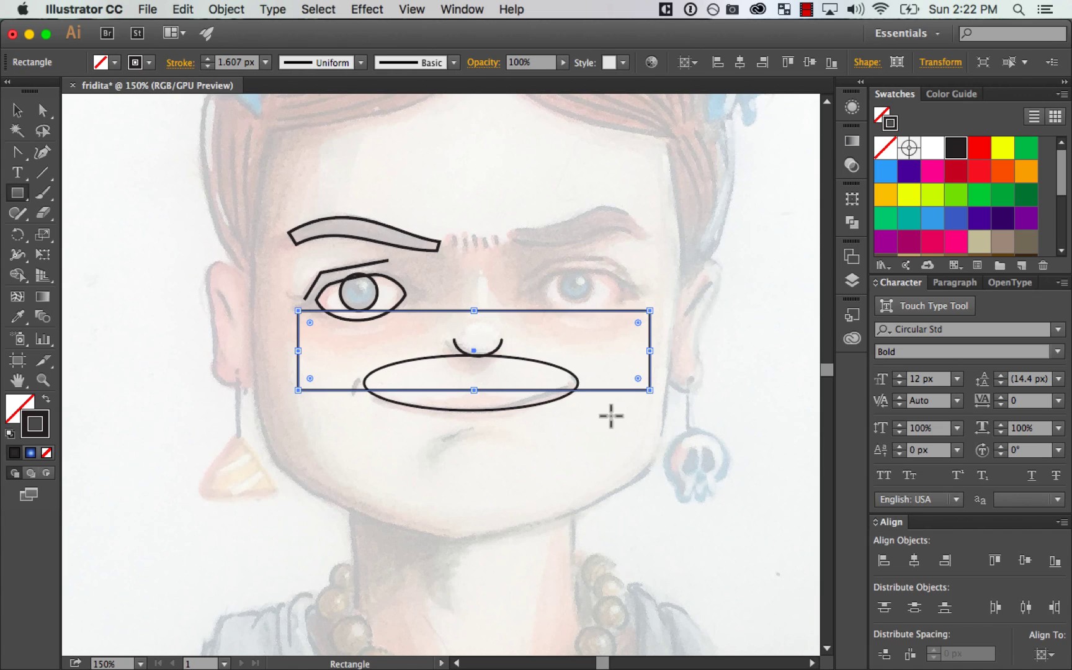
pyautogui.press('v')
pyautogui.moveTo(518, 385); pyautogui.dragTo(518, 385)
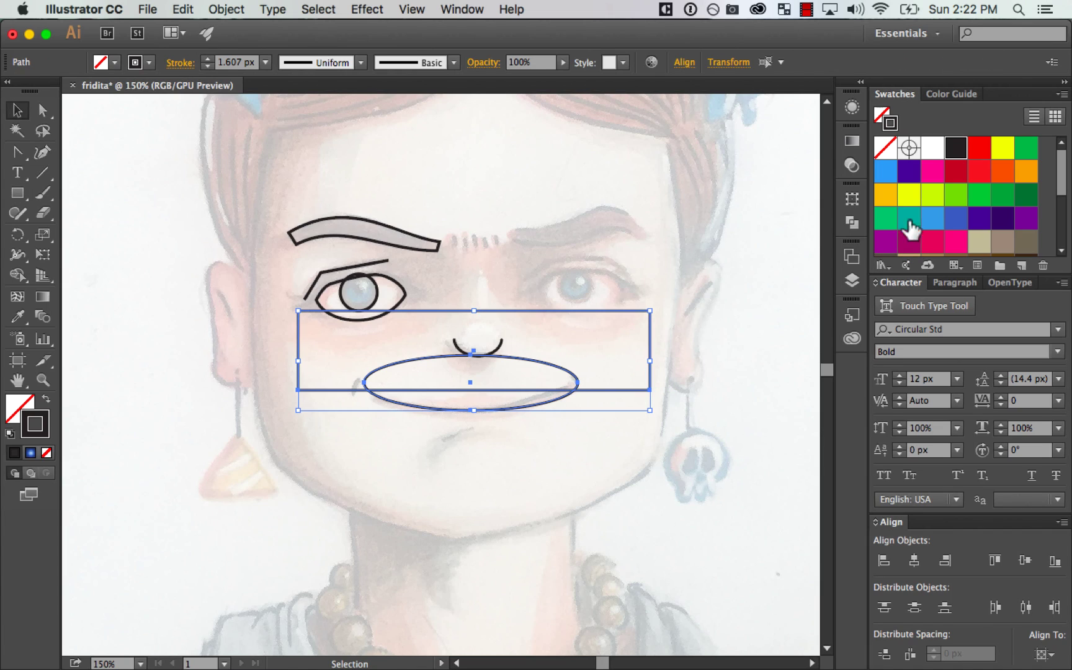
pyautogui.click(853, 222)
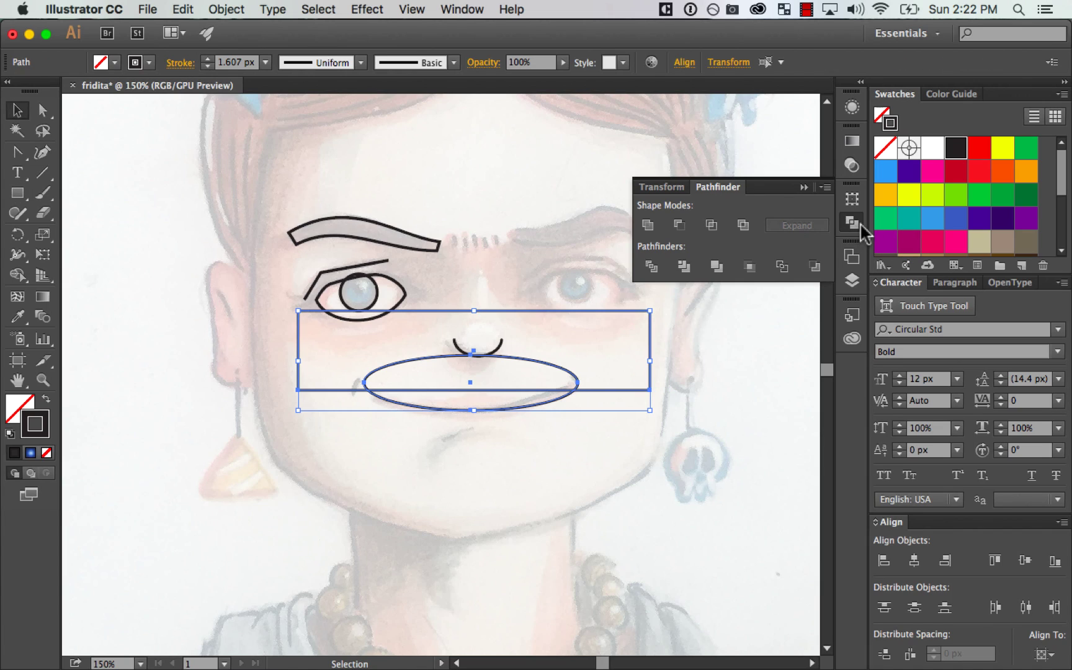
pyautogui.click(679, 225)
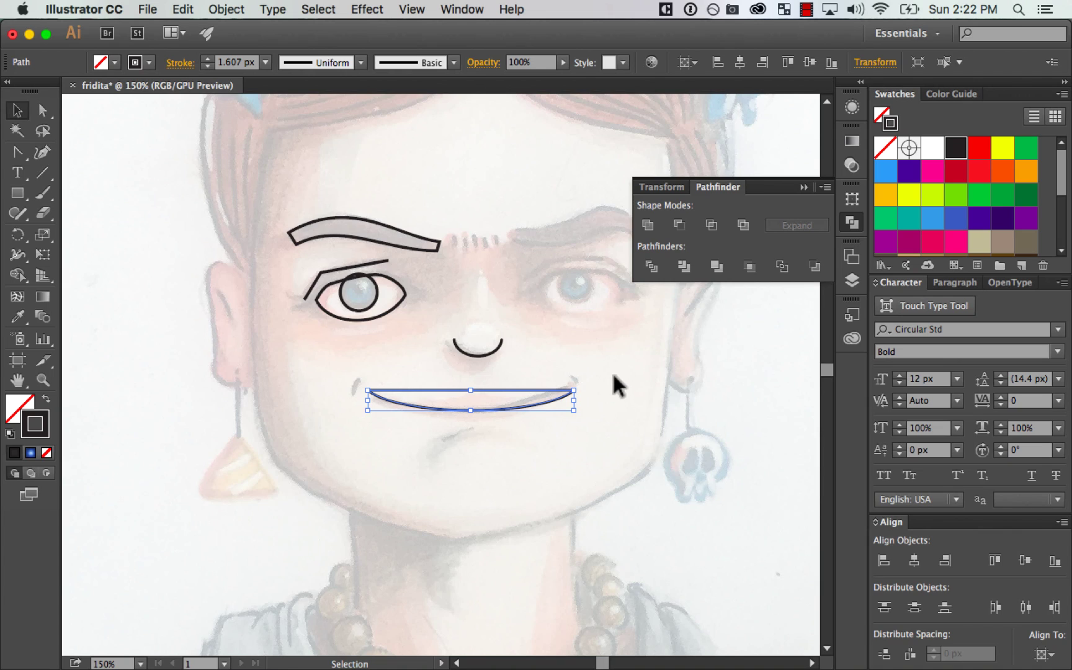
# Step: Delete the mouth shape's straight upper edge to leave an open smile curve, and deselect it
pyautogui.hotkey('shift', 'c')
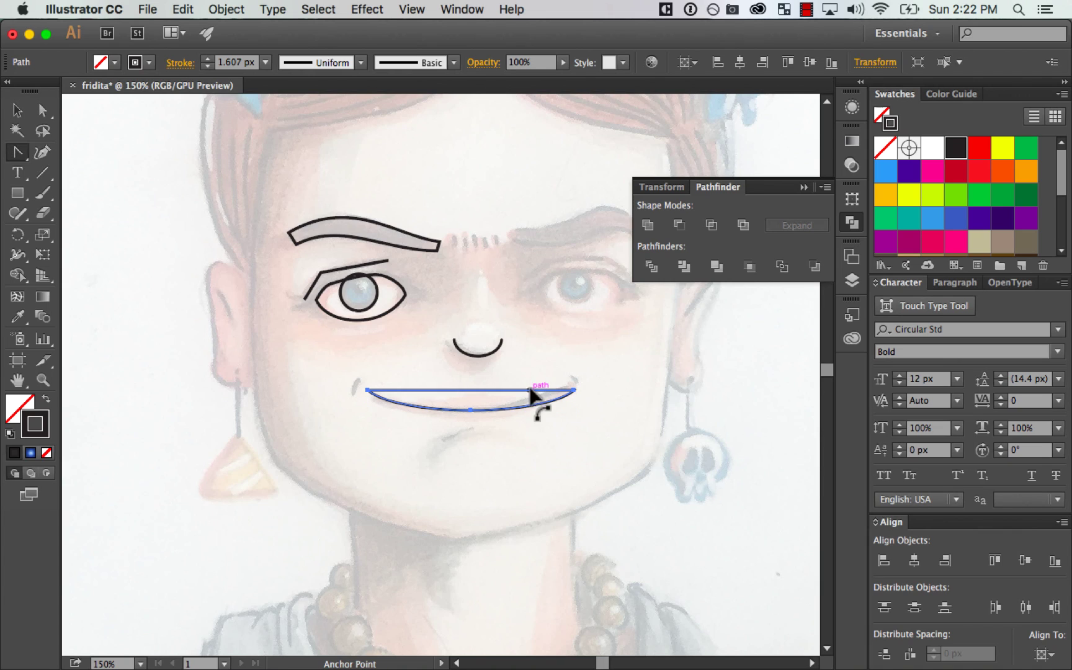
pyautogui.click(483, 391)
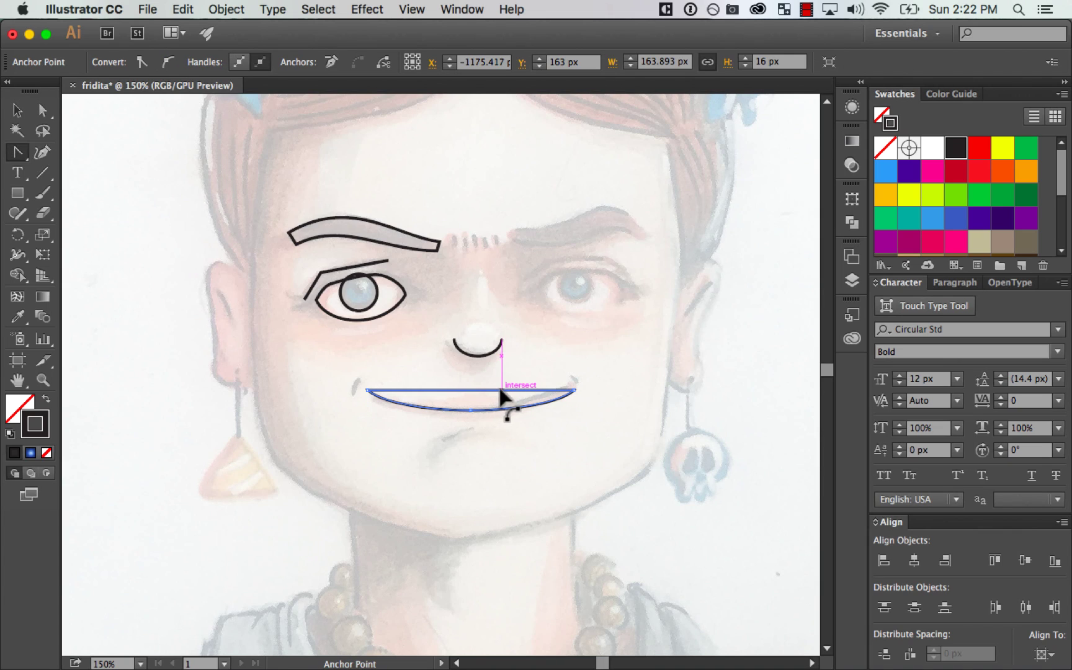
pyautogui.press('a')
pyautogui.click(505, 390)
pyautogui.press('Delete')
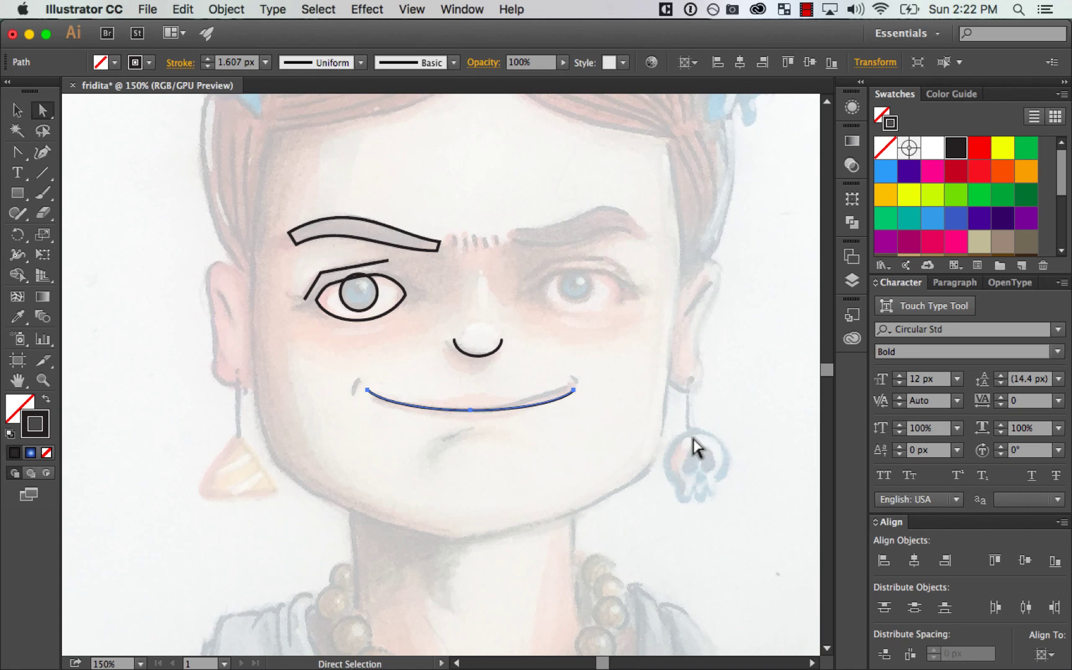
pyautogui.press('v')
pyautogui.click(634, 402)
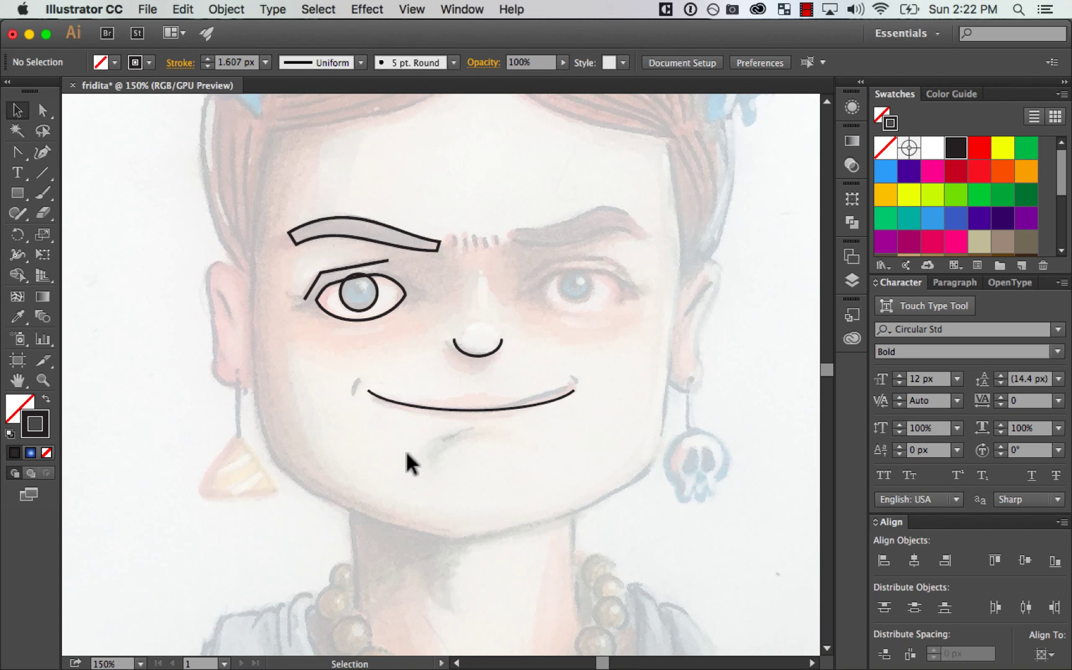
# Step: Undo the mouth edits back to the separate ellipse and rectangle, and redo the subtraction
pyautogui.press('z')
pyautogui.moveTo(315, 530); pyautogui.dragTo(664, 226)
pyautogui.press('space')
pyautogui.moveTo(575, 365); pyautogui.dragTo(679, 353)
pyautogui.press('super+z')
pyautogui.press('super+z')
pyautogui.press('super+z')
pyautogui.press('super+z')
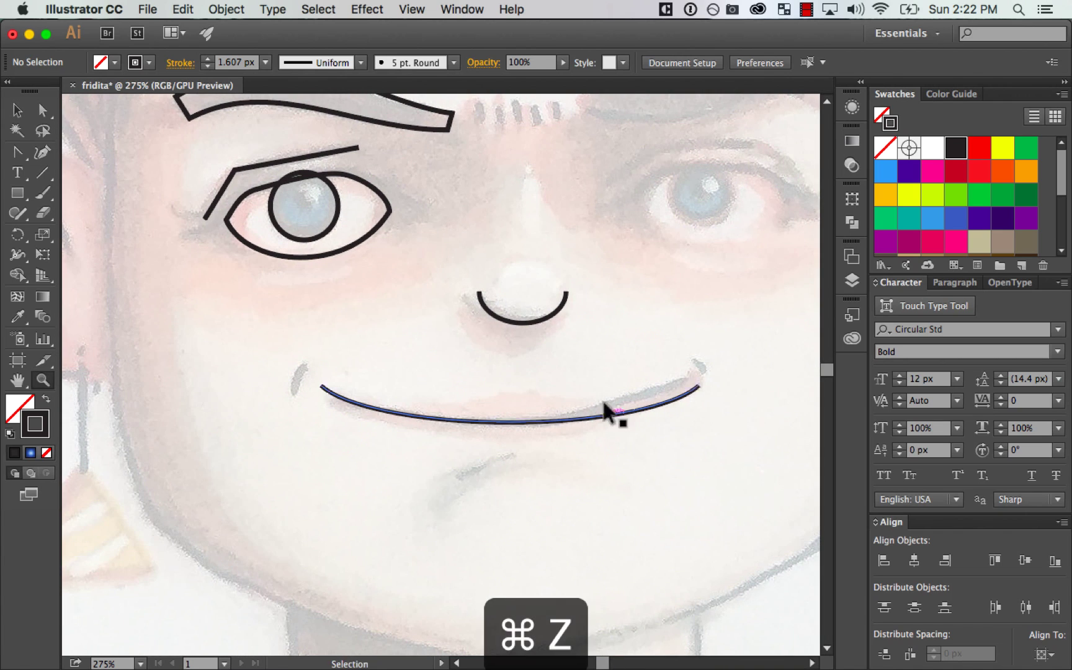
pyautogui.press('super+z')
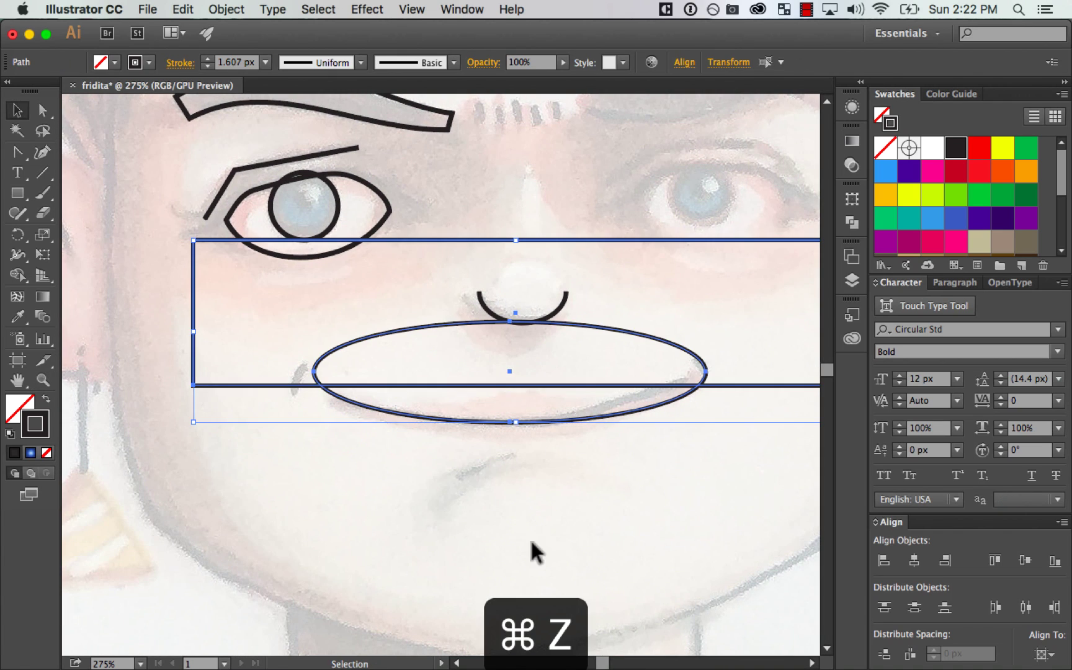
pyautogui.moveTo(639, 462); pyautogui.dragTo(590, 476)
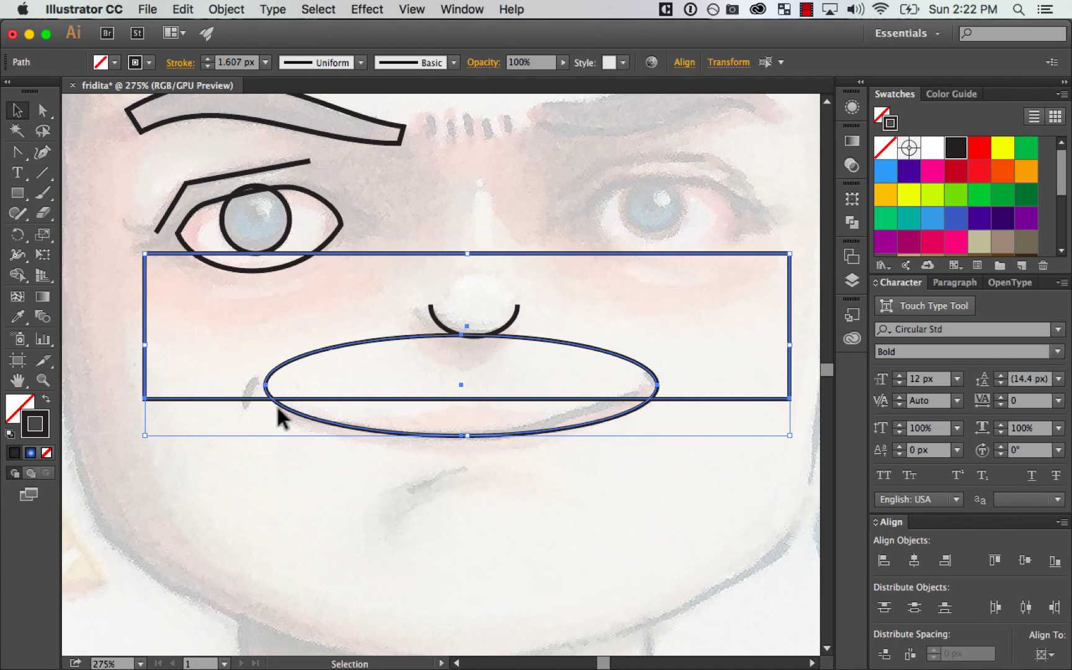
pyautogui.press('shift+super+z')
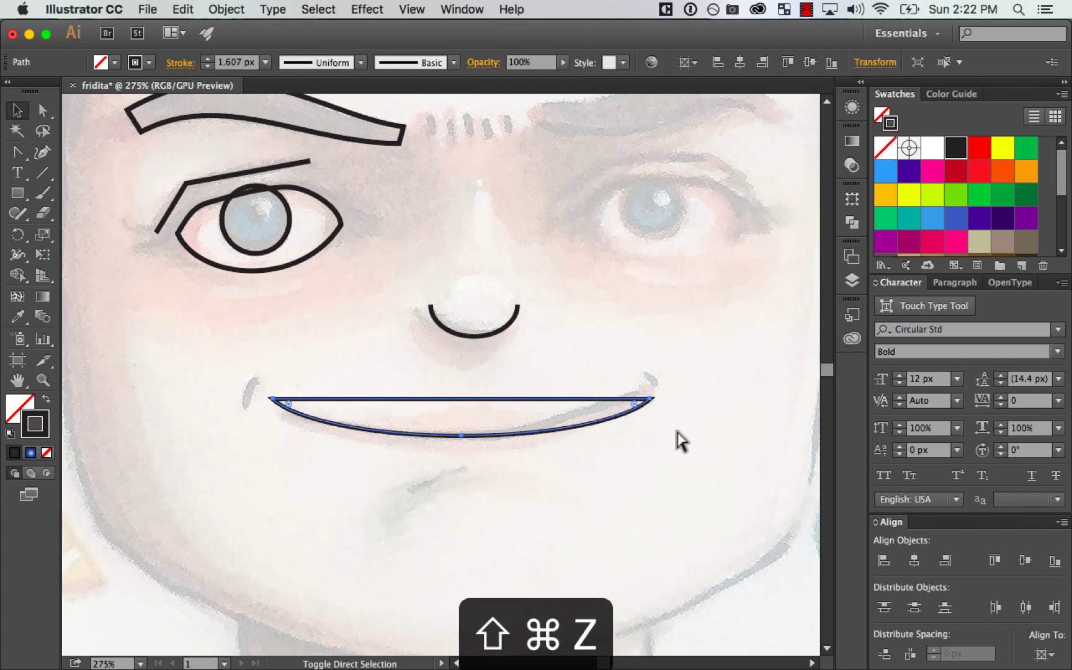
# Step: Remove the straight upper edge of the mouth shape again, leaving only the lower smile curve, and deselect it
pyautogui.press('a')
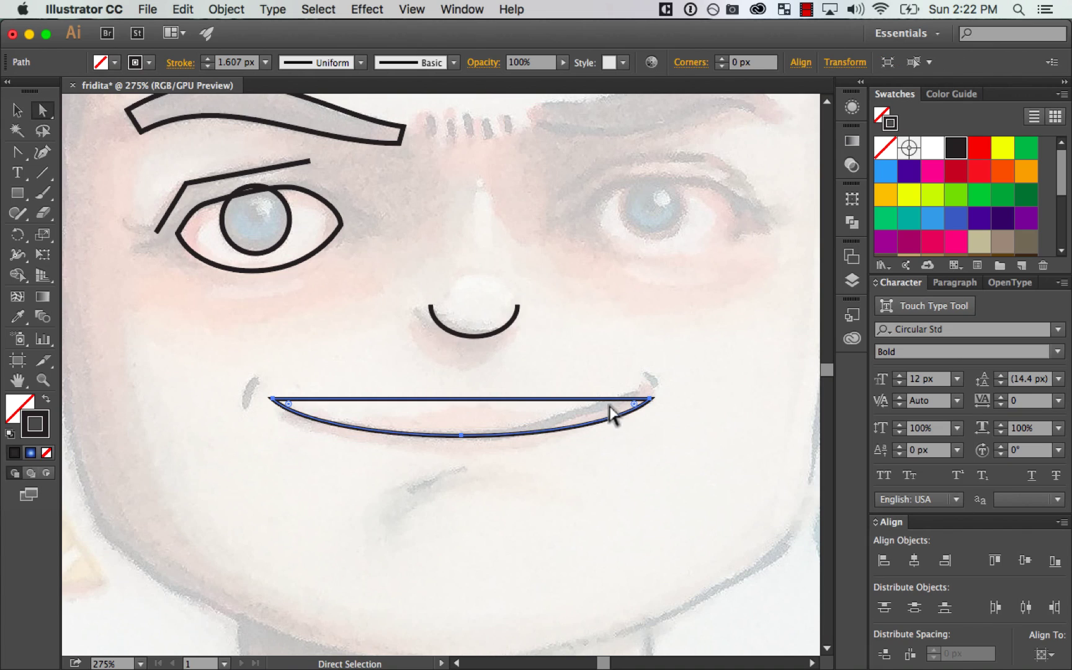
pyautogui.moveTo(44, 113); pyautogui.dragTo(155, 111)
pyautogui.press('Delete')
pyautogui.press('super+z')
pyautogui.press('super+z')
pyautogui.press('super+z')
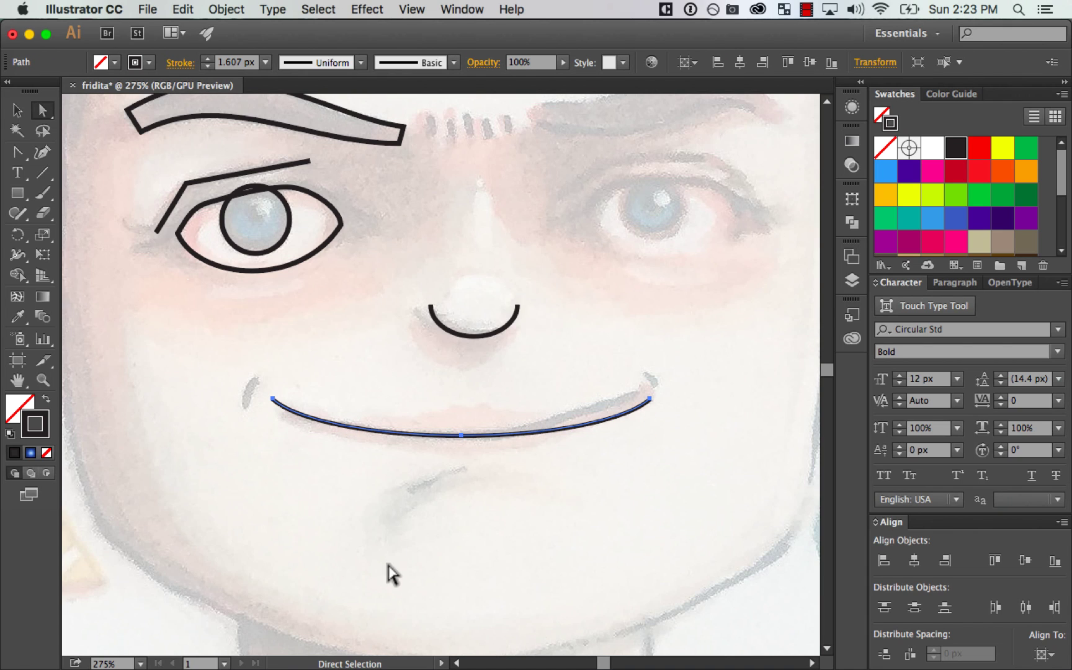
pyautogui.press('super+minus')
pyautogui.press('super+minus')
pyautogui.press('super+minus')
pyautogui.press('super+equal')
pyautogui.click(594, 435)
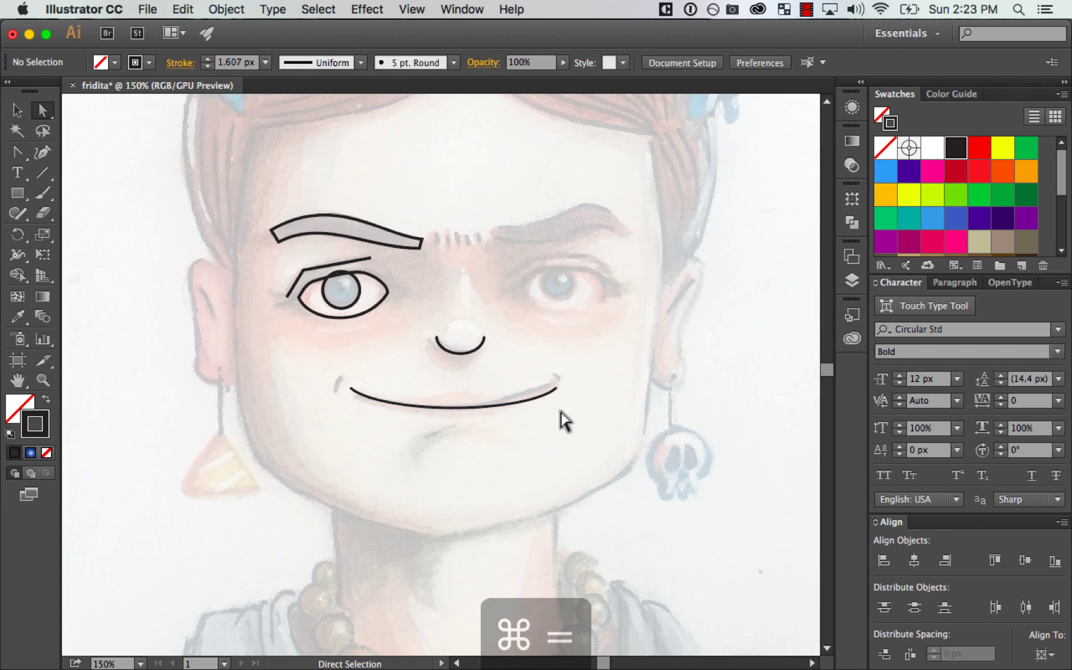
# Step: Draw a tall unfilled rectangle over the left half of the face, from the hair flowers to the chin and up to the centre line
pyautogui.press('v')
pyautogui.moveTo(653, 414); pyautogui.dragTo(669, 486)
pyautogui.press('super+minus')
pyautogui.moveTo(650, 369); pyautogui.dragTo(626, 354)
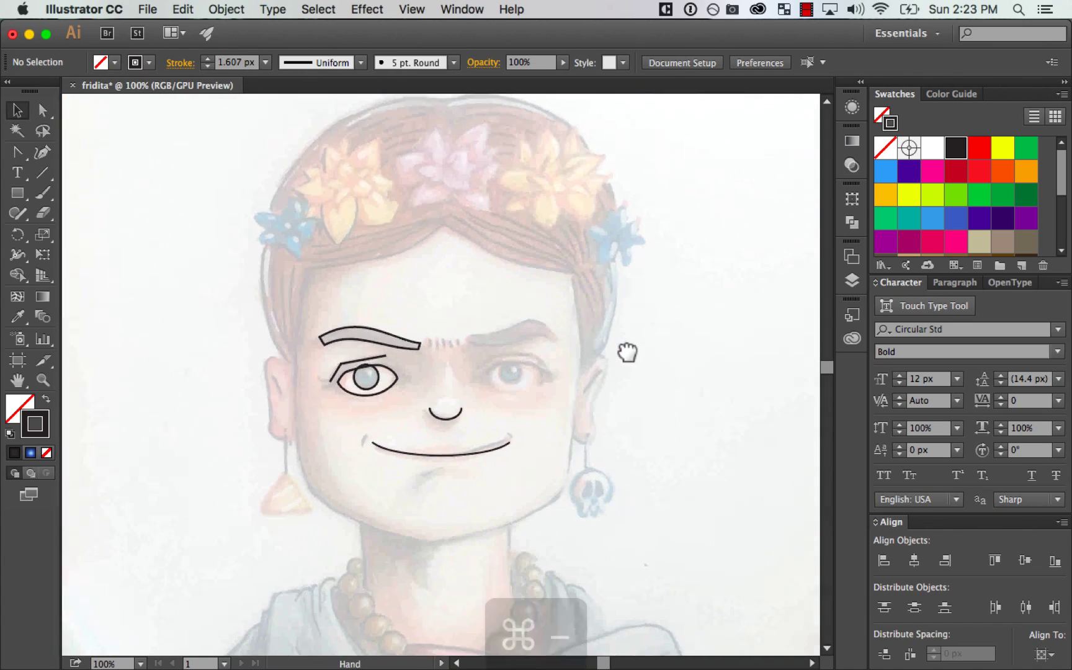
pyautogui.click(17, 193)
pyautogui.moveTo(287, 208); pyautogui.dragTo(438, 541)
# Step: Raise the rectangle's lower outer corner to earlobe height, so a diagonal edge runs to the chin
pyautogui.press('a')
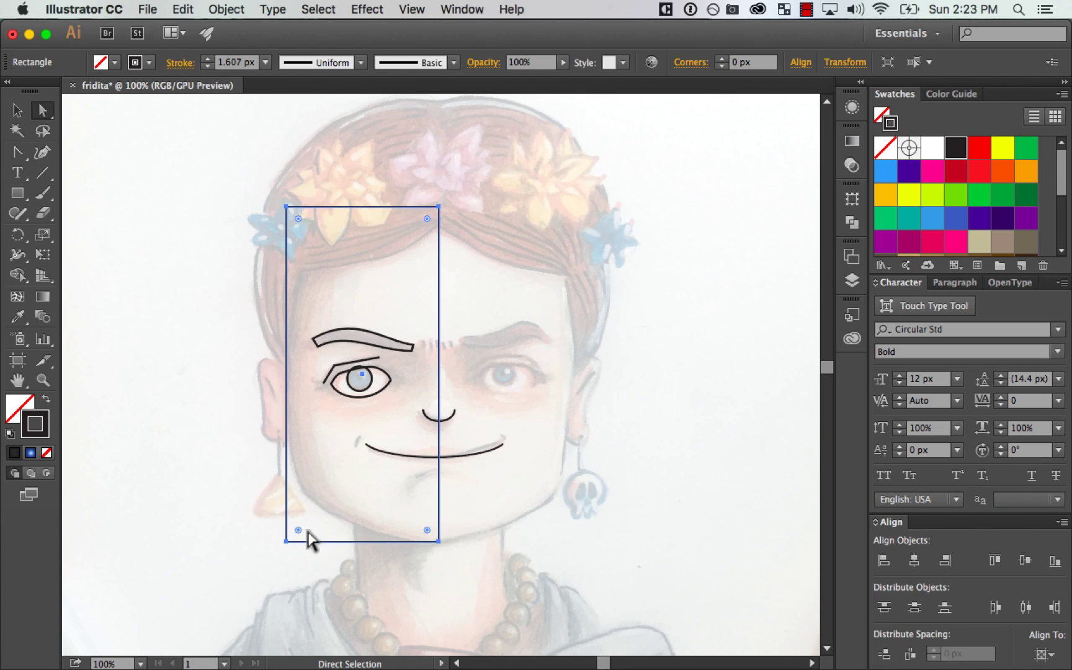
pyautogui.click(286, 541)
pyautogui.moveTo(286, 541); pyautogui.dragTo(287, 422)
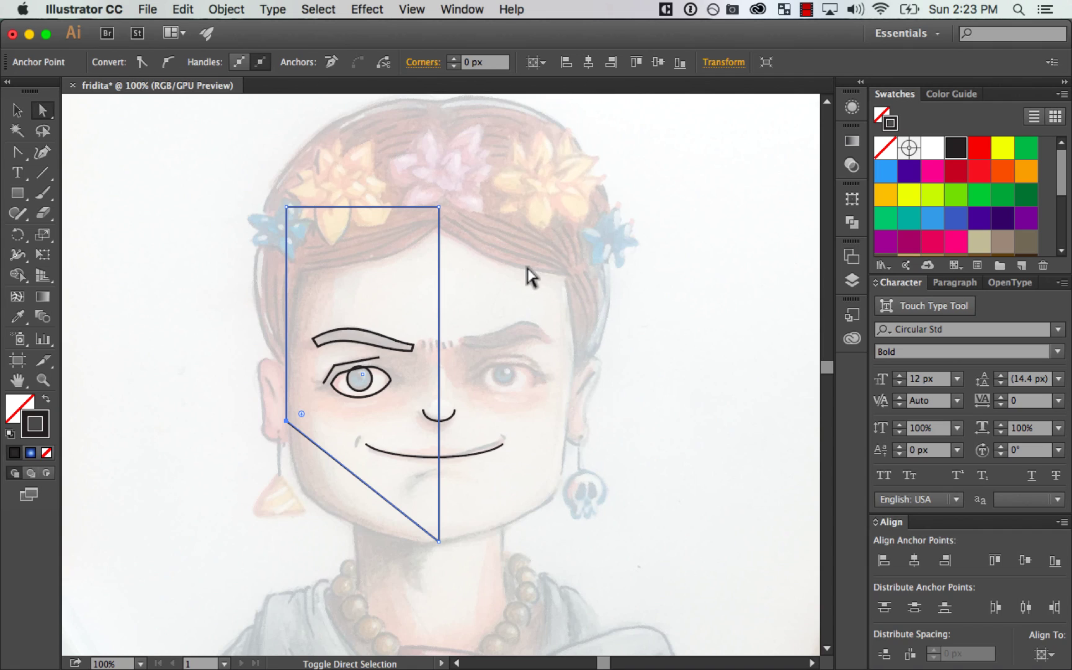
# Step: Try to nudge the half-face shape's upper outer corner inward, and ease it partly back
pyautogui.click(286, 207)
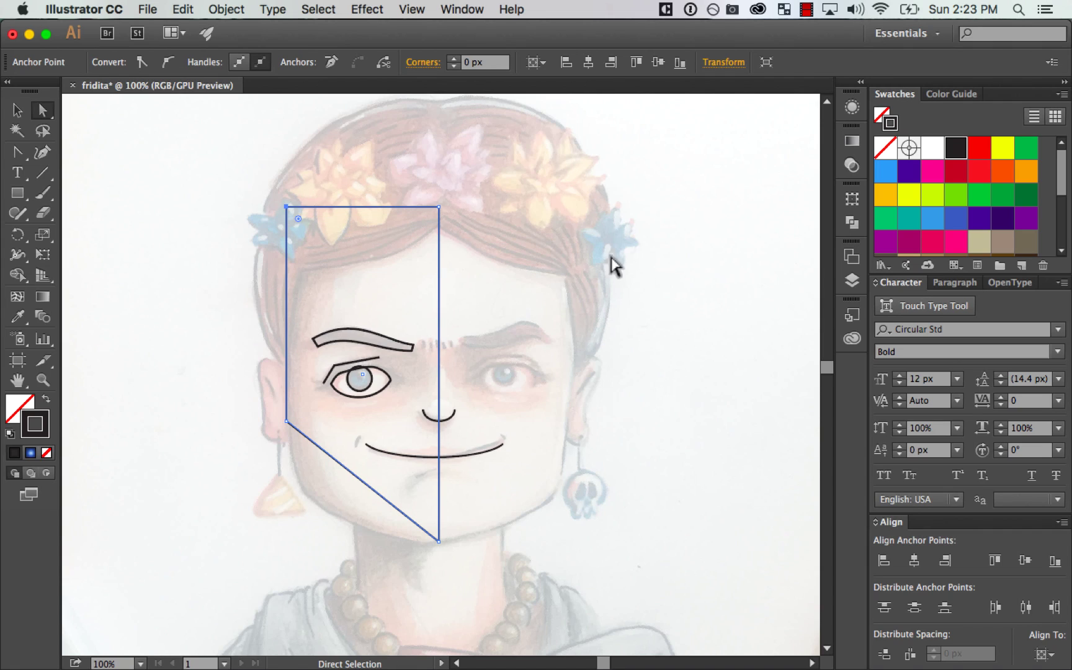
pyautogui.press('Right')
pyautogui.press('Right')
pyautogui.press('Right')
pyautogui.press('Right')
pyautogui.press('Right')
pyautogui.press('Right')
pyautogui.press('Right')
pyautogui.press('Right')
pyautogui.press('Right')
pyautogui.press('Right')
pyautogui.press('Right')
pyautogui.press('Right')
pyautogui.press('Right')
pyautogui.press('Right')
pyautogui.press('Right')
pyautogui.press('Right')
pyautogui.press('Right')
pyautogui.press('Right')
pyautogui.press('Right')
pyautogui.press('Right')
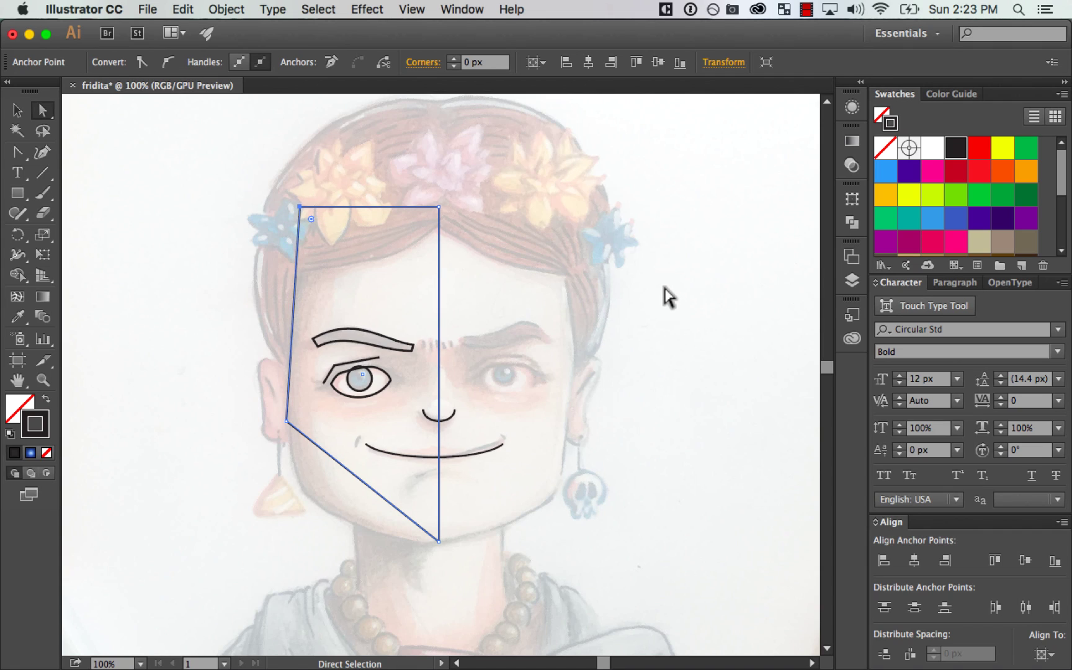
pyautogui.press('Left')
pyautogui.press('Left')
pyautogui.press('Left')
pyautogui.press('Left')
pyautogui.press('Left')
pyautogui.press('Left')
pyautogui.press('Left')
pyautogui.press('Left')
pyautogui.press('Left')
pyautogui.press('Left')
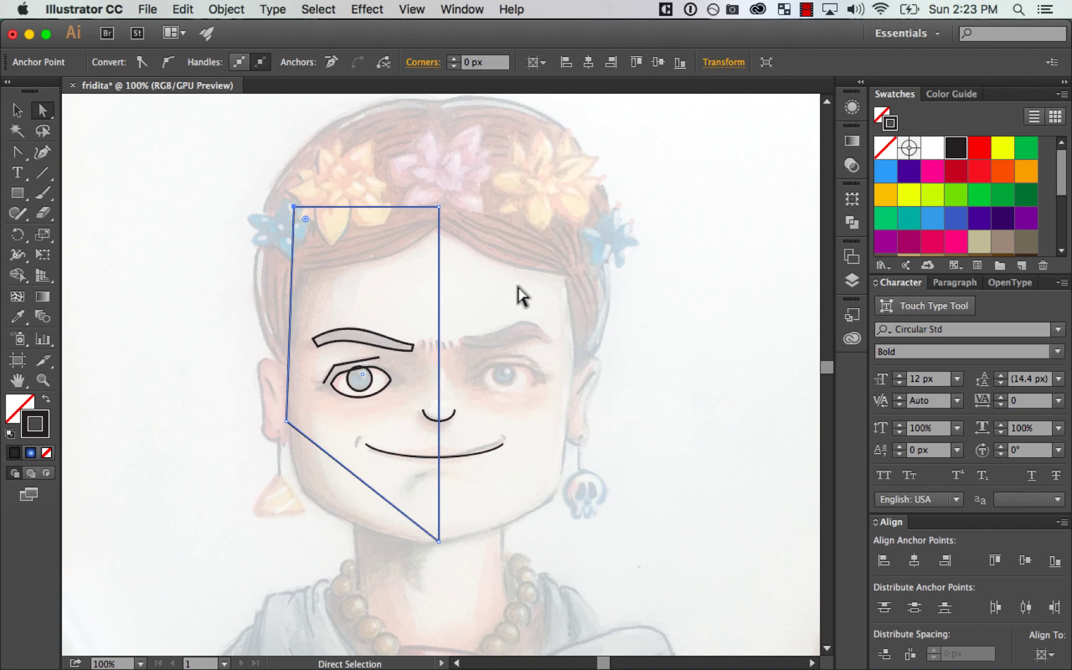
# Step: Undo all the nudges of the half-face shape's upper outer corner
pyautogui.press('super+z')
pyautogui.press('super+z')
pyautogui.press('super+z')
pyautogui.press('super+z')
pyautogui.press('super+z')
pyautogui.press('super+z')
pyautogui.press('super+z')
pyautogui.press('super+z')
pyautogui.press('super+z')
pyautogui.press('super+z')
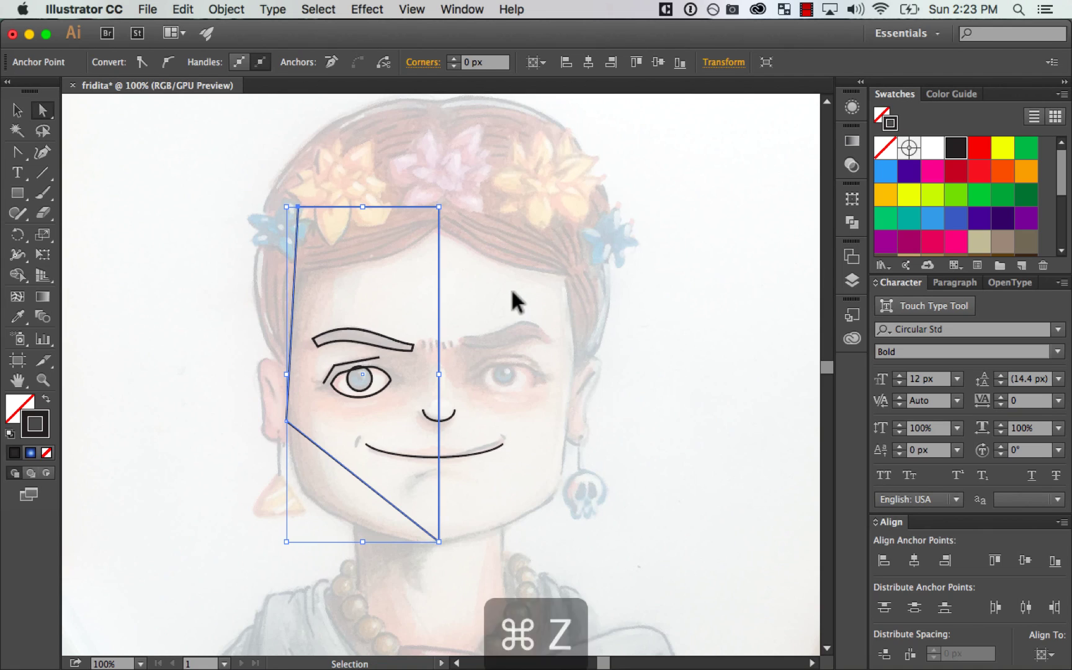
pyautogui.press('super+z')
pyautogui.press('super+z')
pyautogui.press('super+z')
pyautogui.press('super+z')
pyautogui.press('super+z')
pyautogui.press('super+z')
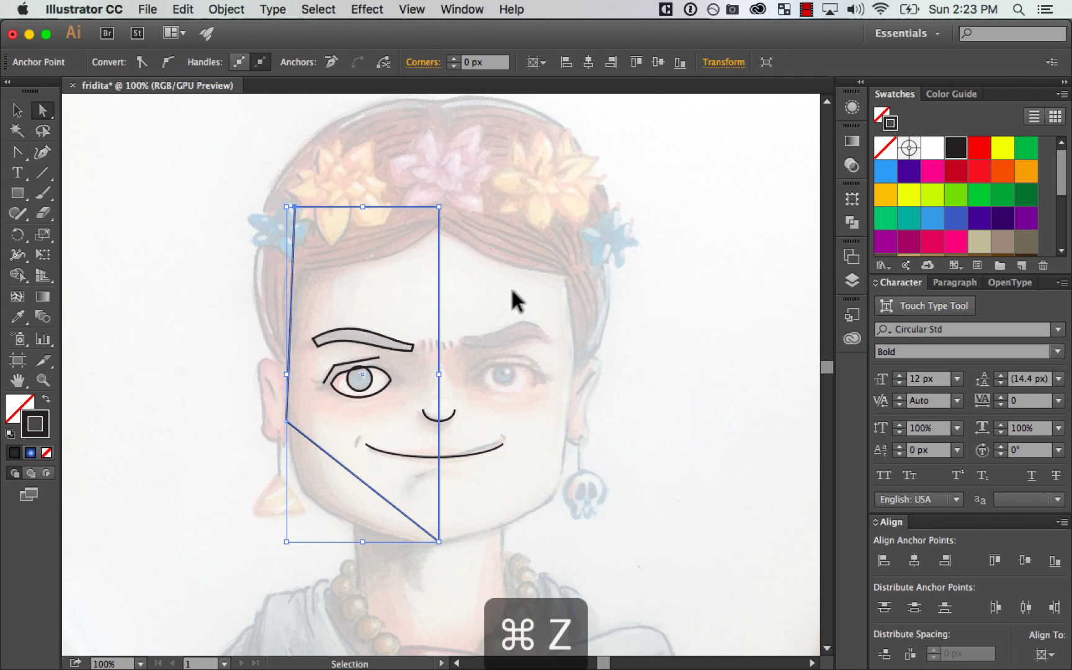
pyautogui.press('super+z')
pyautogui.press('super+z')
pyautogui.press('super+z')
pyautogui.press('super+z')
pyautogui.press('super+z')
pyautogui.press('super+z')
pyautogui.press('super+z')
pyautogui.press('super+z')
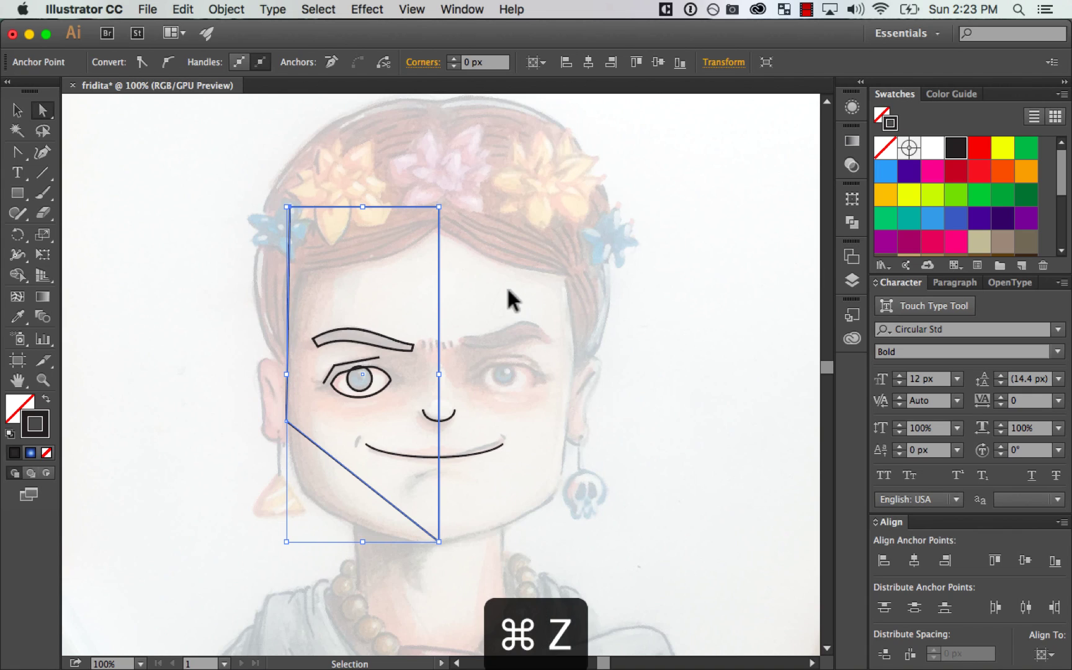
pyautogui.press('super+z')
pyautogui.press('super+z')
pyautogui.press('super+z')
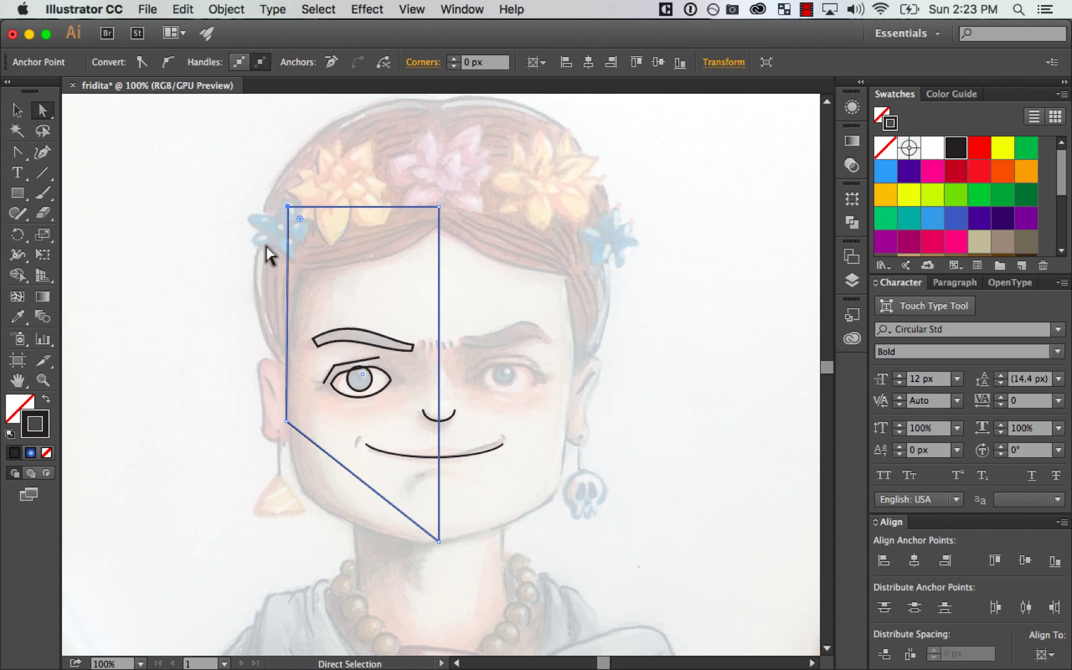
pyautogui.press('super+z')
pyautogui.press('super+z')
pyautogui.press('super+z')
pyautogui.press('super+z')
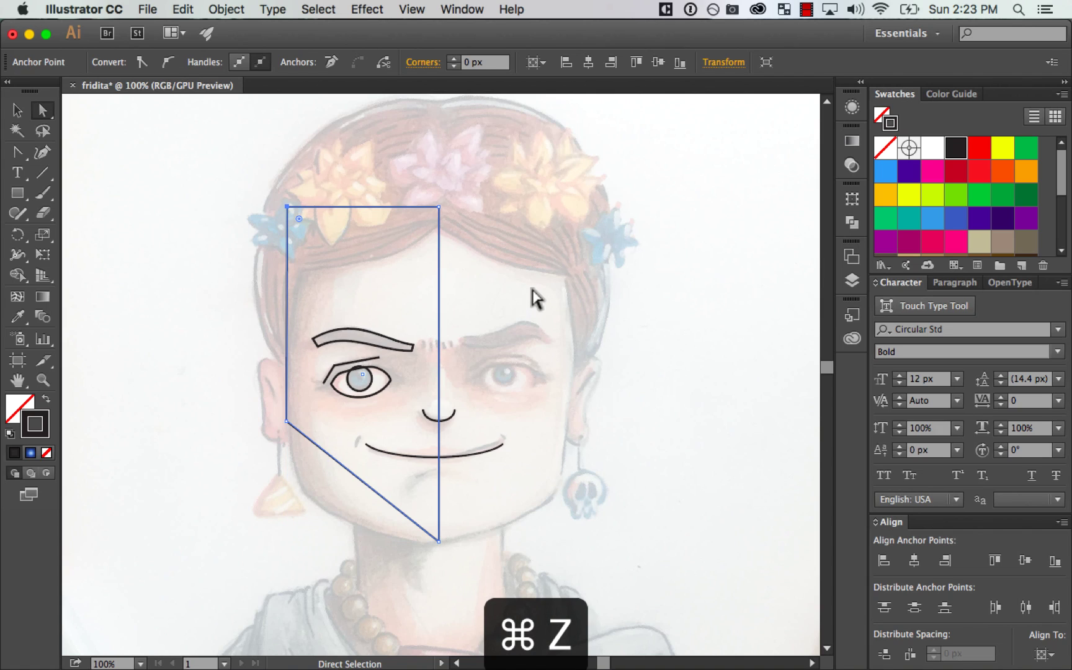
pyautogui.press('super+z')
pyautogui.press('super+shift+z')
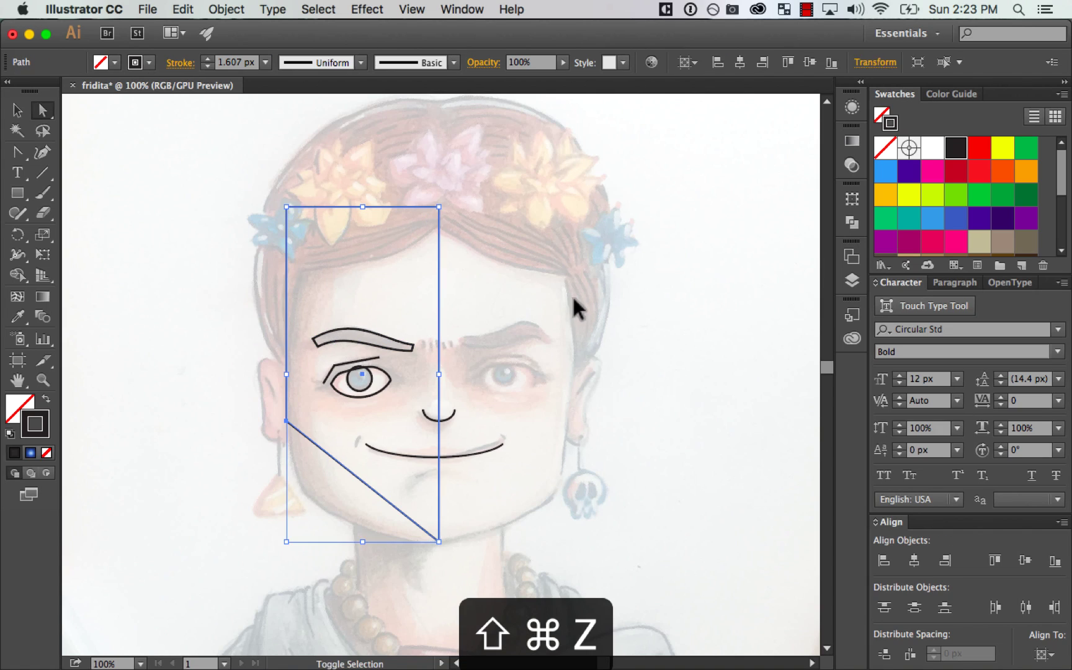
# Step: Curve the half-face shape's chin point with a horizontal handle using the Anchor Point tool, and retract the inner handle to keep the centre edge straight
pyautogui.click(534, 383)
pyautogui.press('z')
pyautogui.moveTo(215, 340); pyautogui.dragTo(601, 596)
pyautogui.press('space')
pyautogui.moveTo(526, 478); pyautogui.dragTo(585, 529)
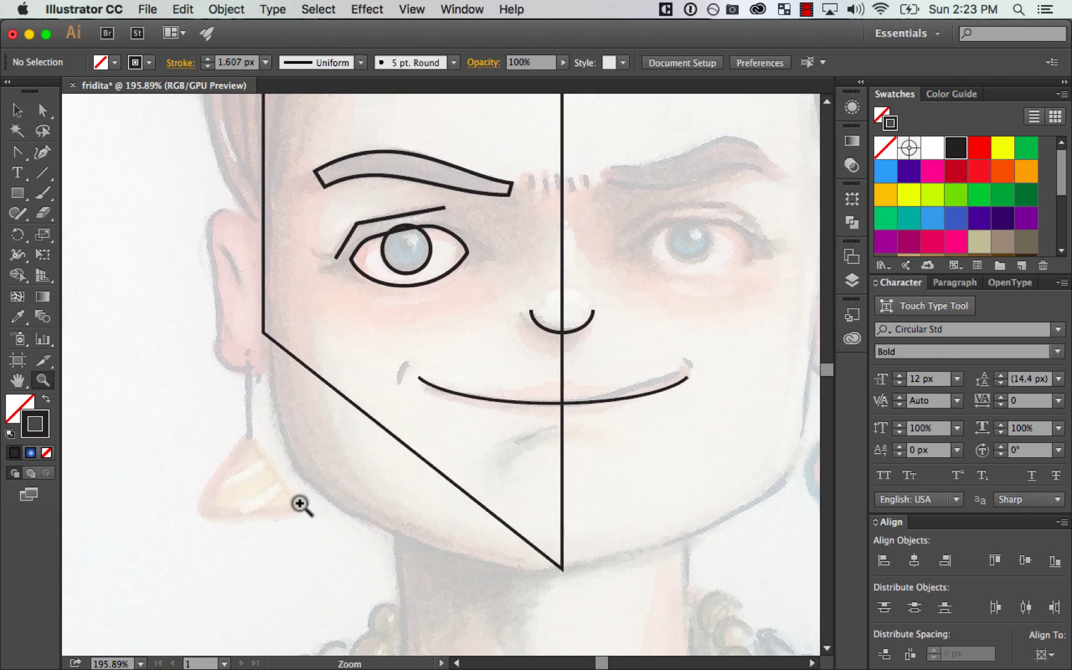
pyautogui.press('v')
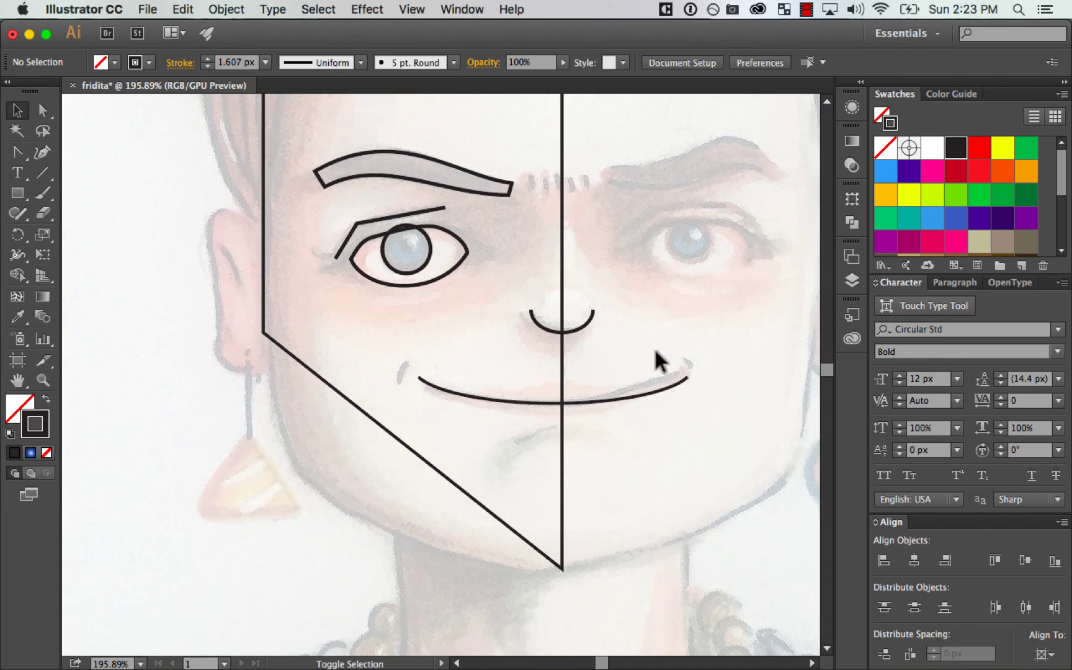
pyautogui.hotkey('shift', 'c')
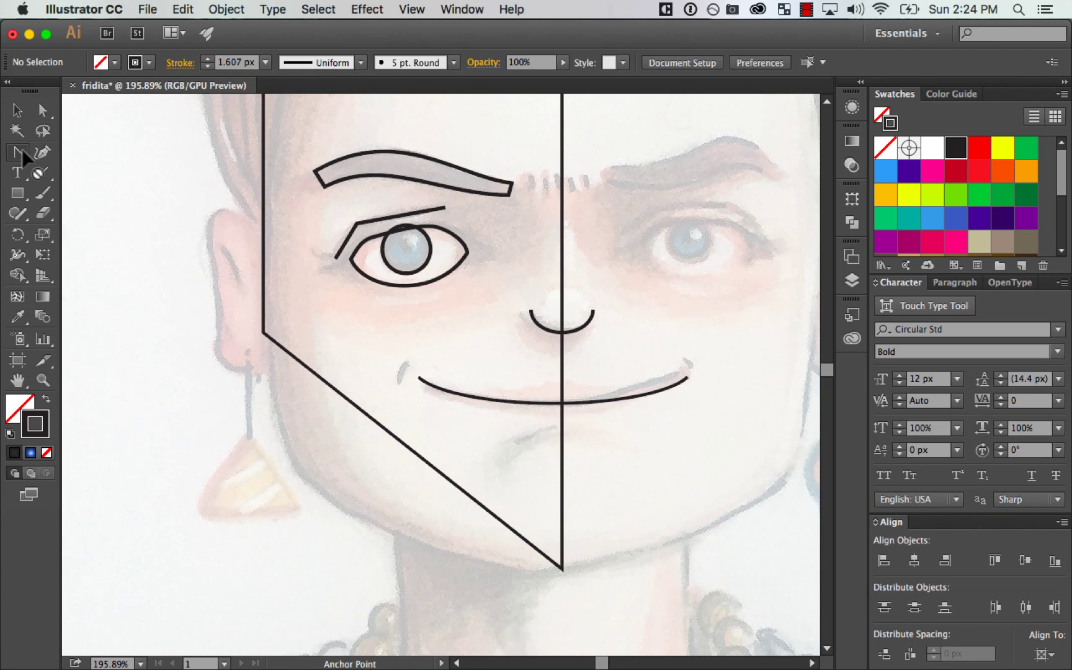
pyautogui.moveTo(31, 165); pyautogui.dragTo(190, 211)
pyautogui.moveTo(555, 566); pyautogui.dragTo(406, 569)
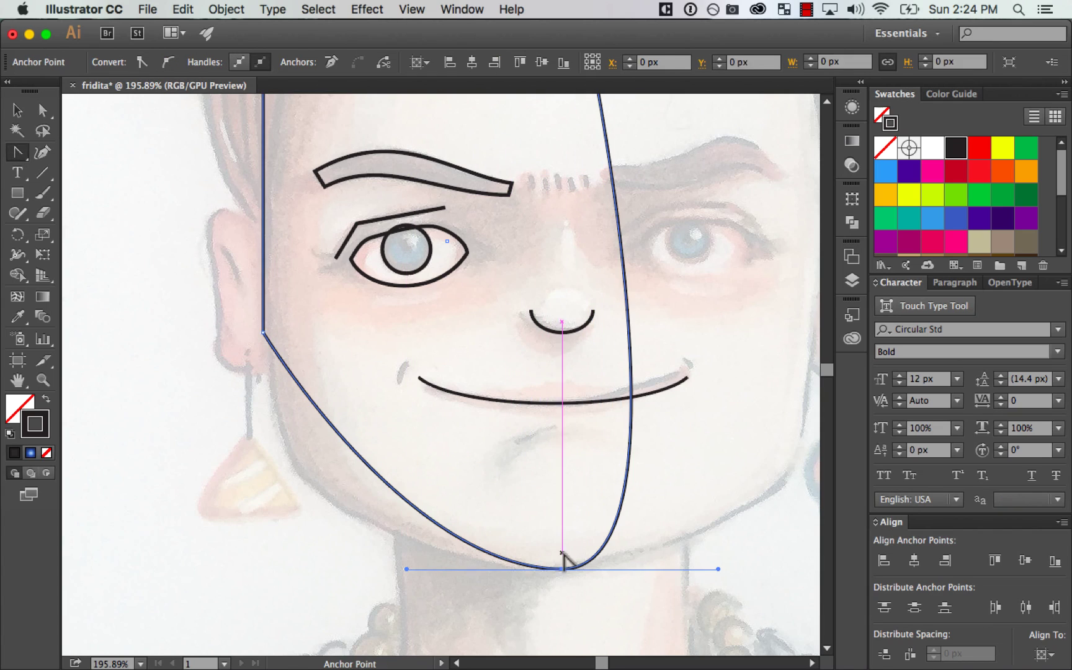
pyautogui.click(717, 568)
# Step: Pull vertical handles from the jaw corner point, and lengthen the lower jaw and chin handles to bring the curve toward the drawn jawline
pyautogui.moveTo(622, 436); pyautogui.dragTo(705, 366)
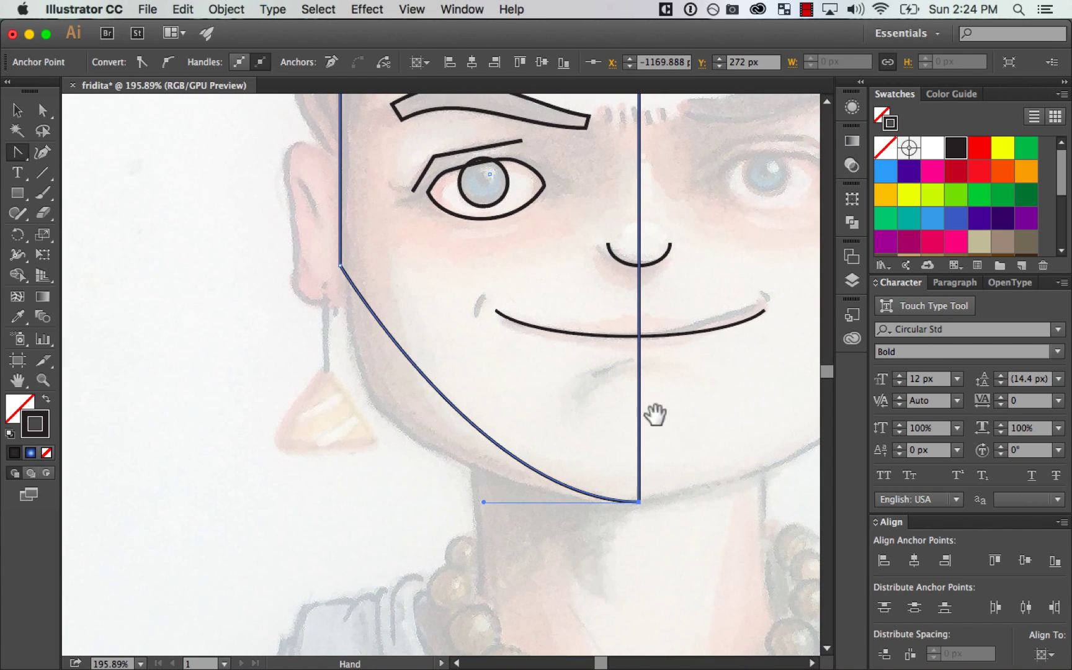
pyautogui.moveTo(655, 414); pyautogui.dragTo(645, 324)
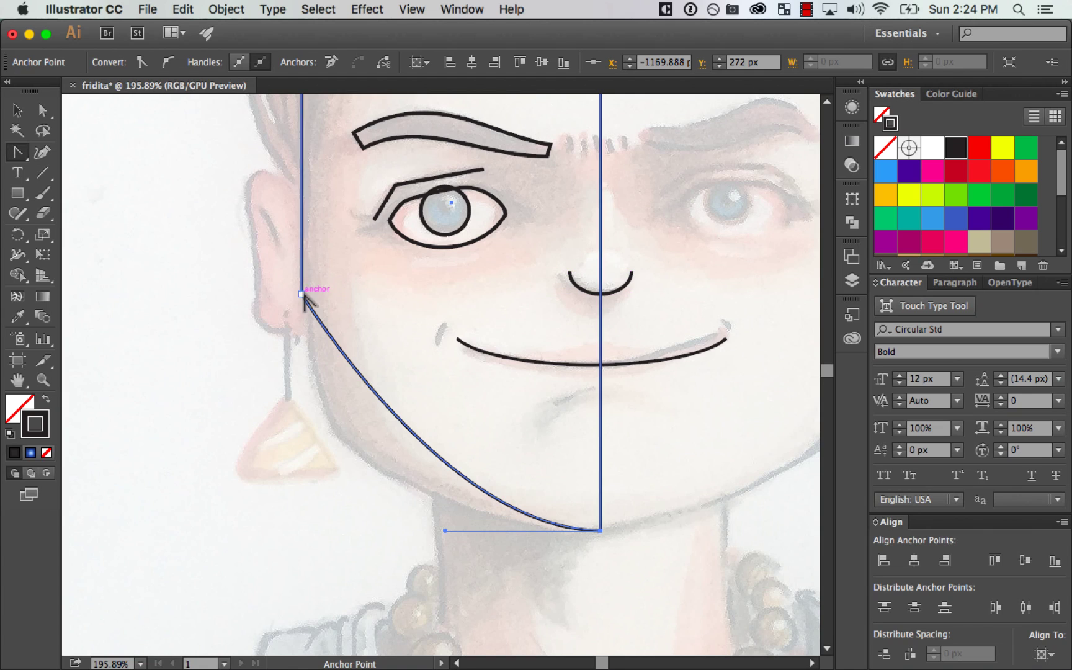
pyautogui.moveTo(302, 293); pyautogui.dragTo(304, 207)
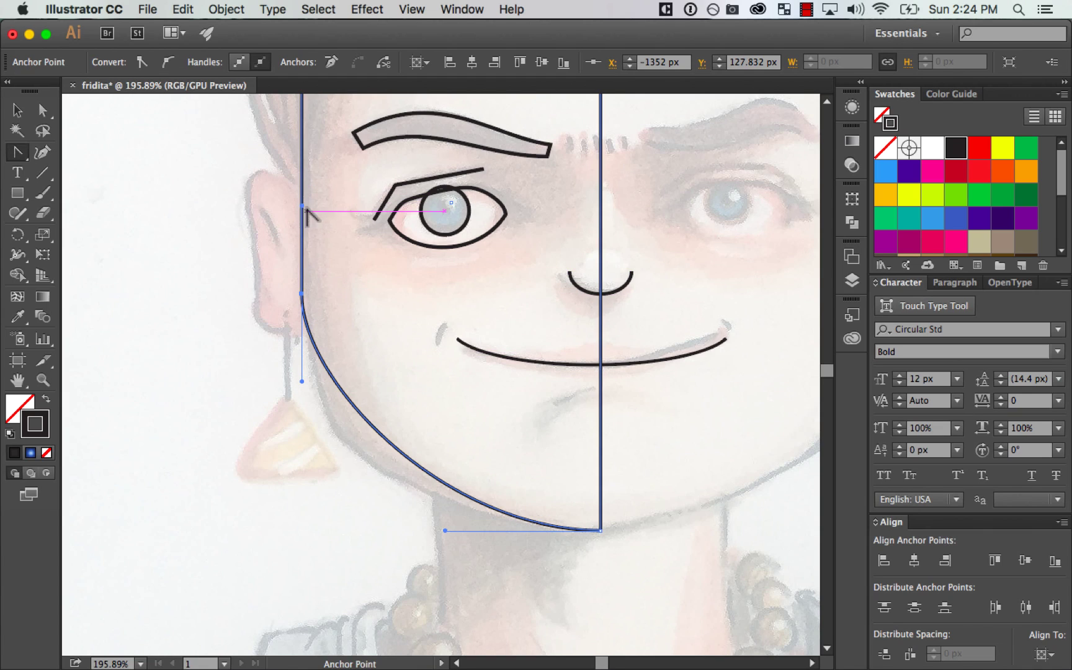
pyautogui.press('super+z')
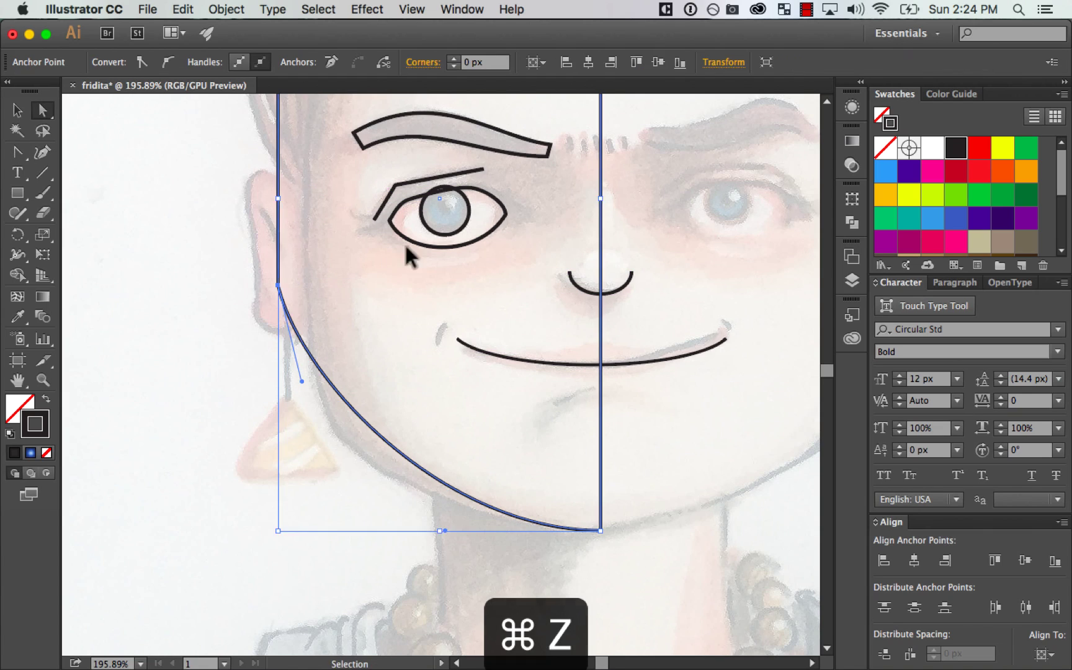
pyautogui.moveTo(299, 401); pyautogui.dragTo(301, 433)
pyautogui.moveTo(447, 537); pyautogui.dragTo(435, 535)
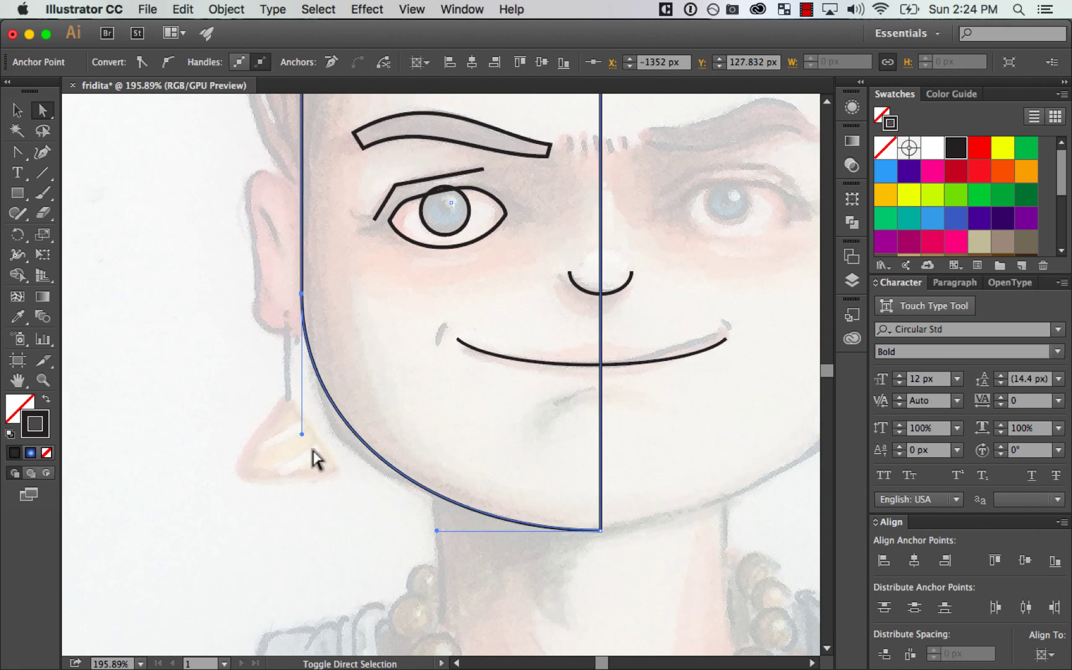
pyautogui.moveTo(302, 434); pyautogui.dragTo(302, 441)
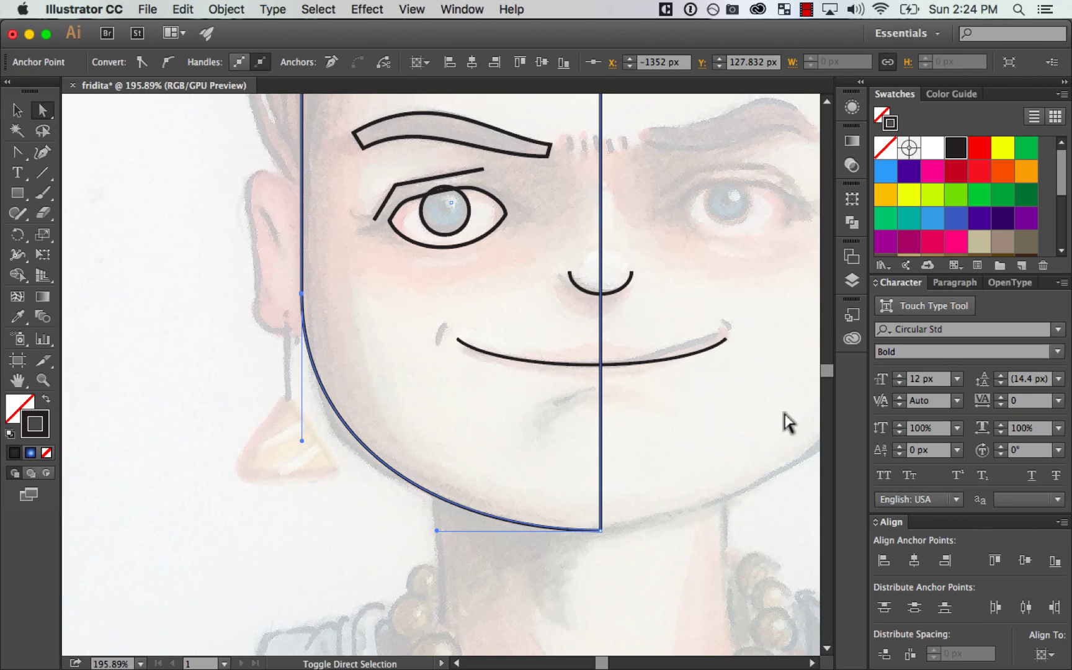
# Step: Refine the jaw curve by extending the jaw point's lower handle down and slightly inward, and deselect the shape
pyautogui.press('super+minus')
pyautogui.press('super+minus')
pyautogui.press('super+minus')
pyautogui.press('super+equal')
pyautogui.press('super+equal')
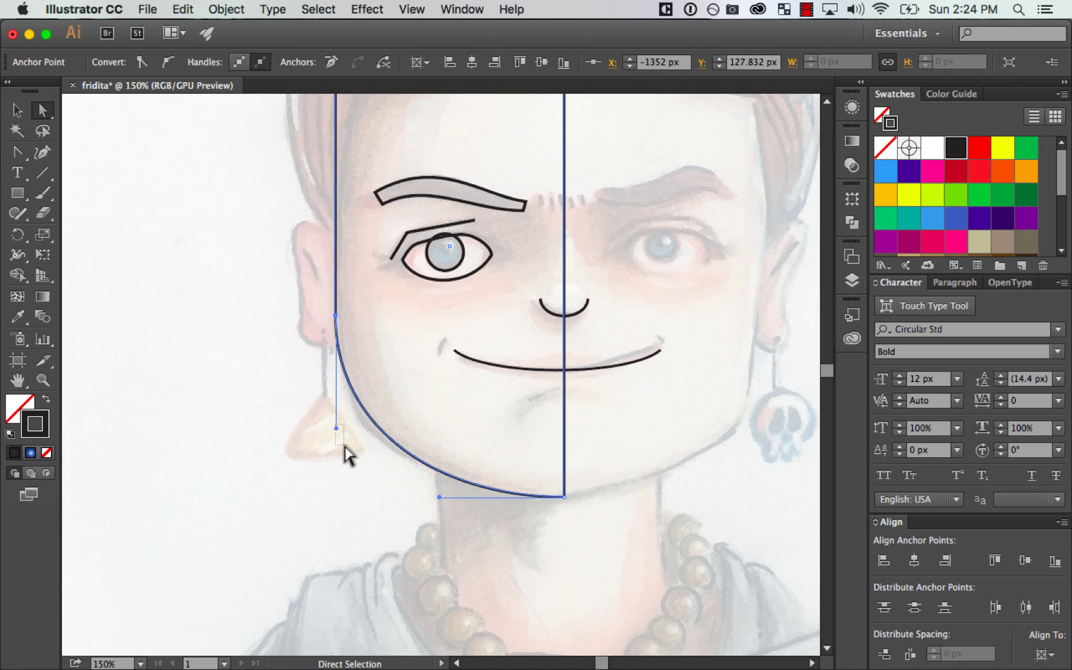
pyautogui.moveTo(344, 446); pyautogui.dragTo(345, 446)
pyautogui.moveTo(310, 289); pyautogui.dragTo(348, 328)
pyautogui.moveTo(336, 428); pyautogui.dragTo(342, 444)
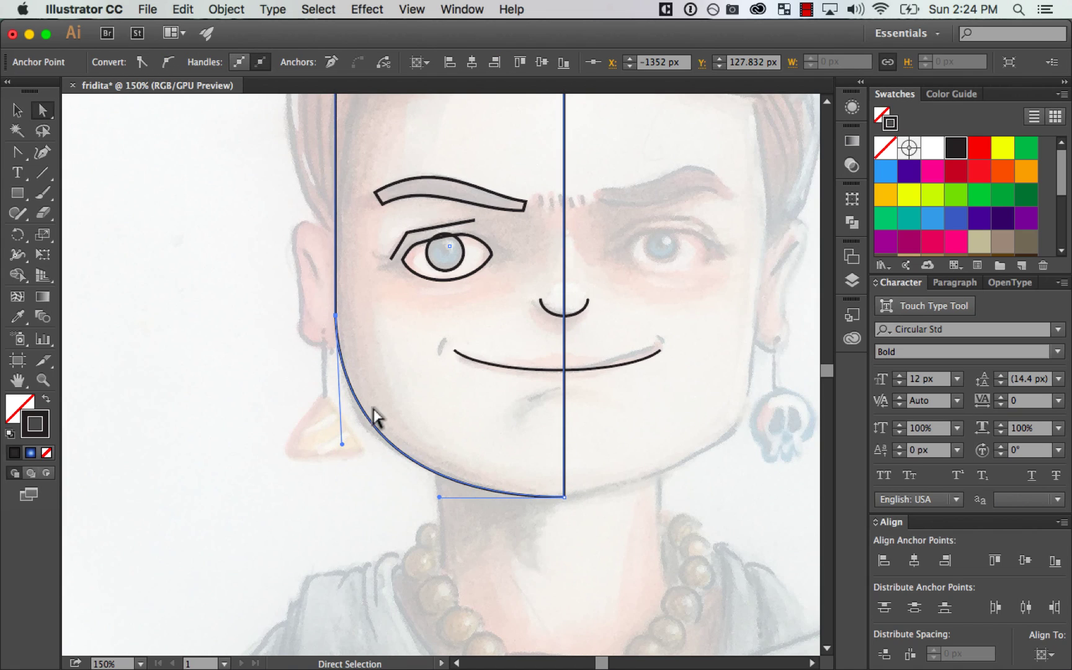
pyautogui.press('super+minus')
pyautogui.press('super+minus')
pyautogui.press('super+equal')
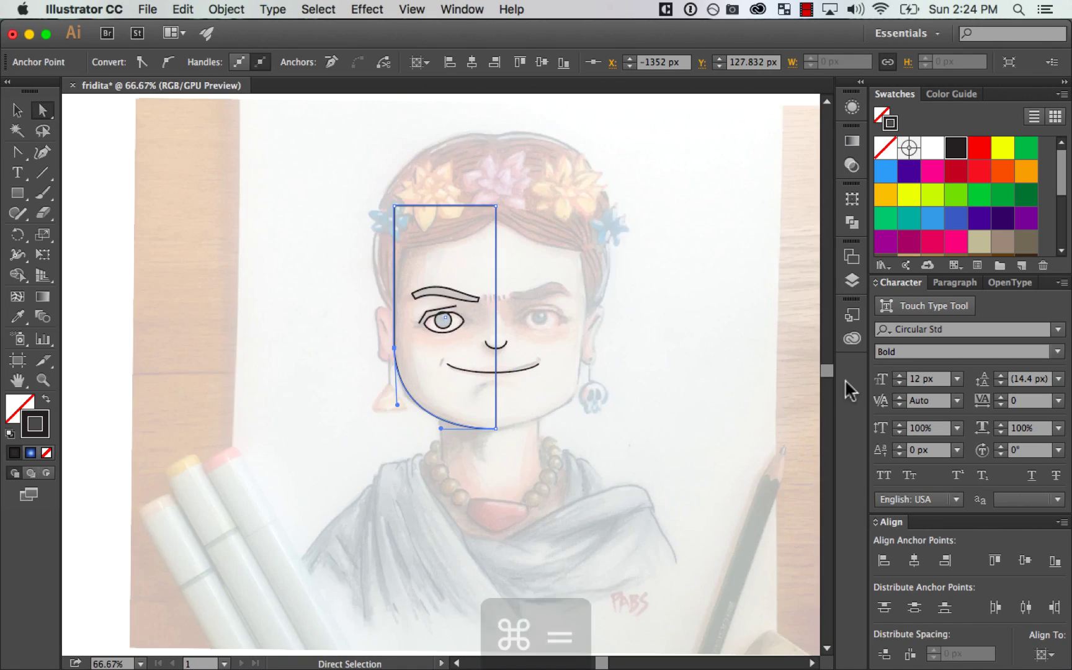
pyautogui.click(639, 401)
pyautogui.moveTo(705, 340); pyautogui.dragTo(618, 427)
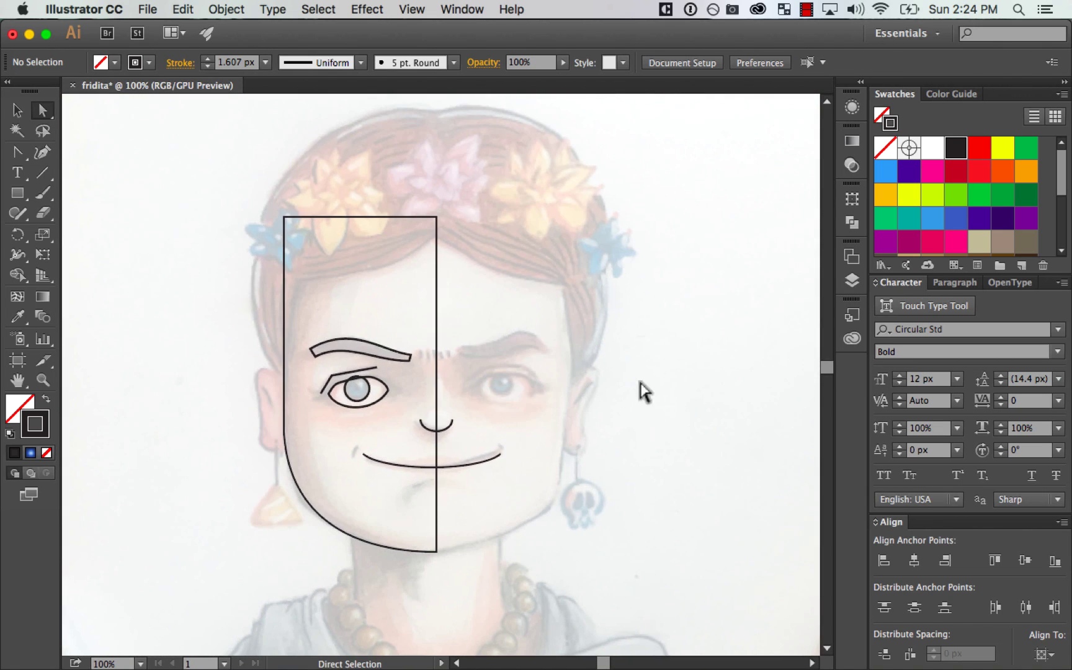
# Step: Draw a rectangle around the left ear overlapping the face outline, and narrow it from its outer side to meet the ear's edge
pyautogui.press('v')
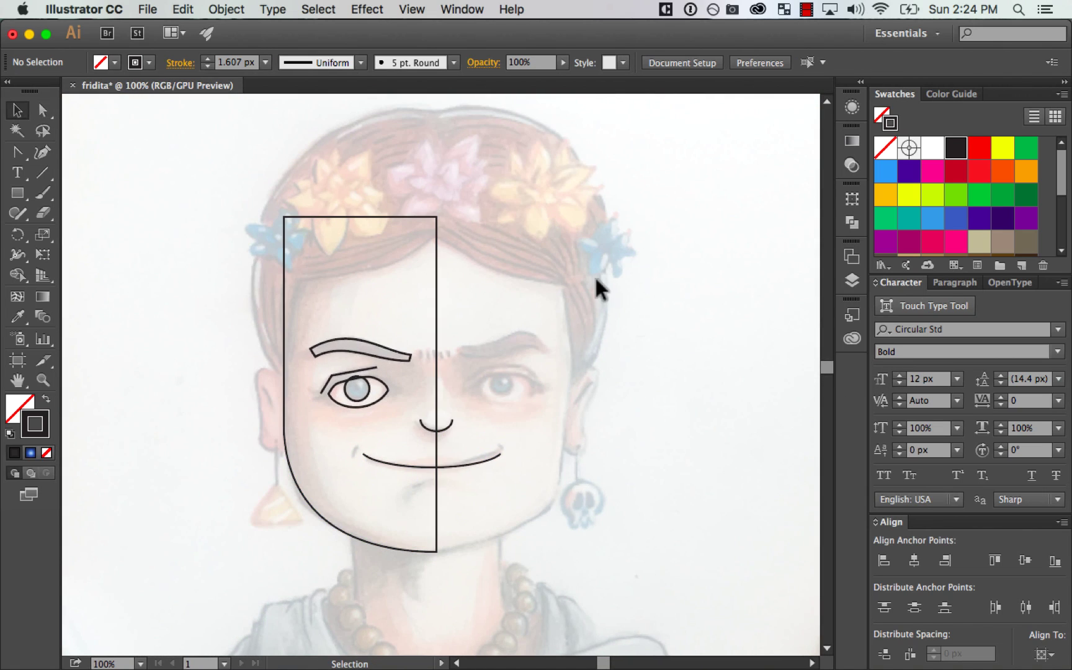
pyautogui.moveTo(539, 414); pyautogui.dragTo(627, 409)
pyautogui.press('z')
pyautogui.moveTo(332, 349); pyautogui.dragTo(455, 485)
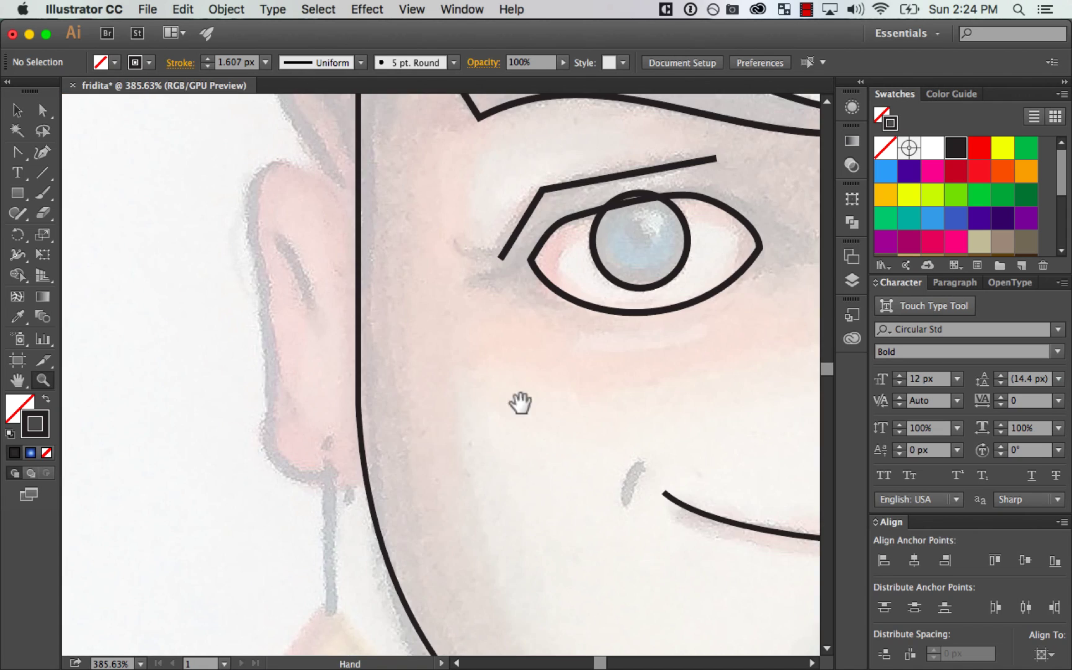
pyautogui.moveTo(520, 403); pyautogui.dragTo(592, 402)
pyautogui.moveTo(18, 194); pyautogui.dragTo(149, 196)
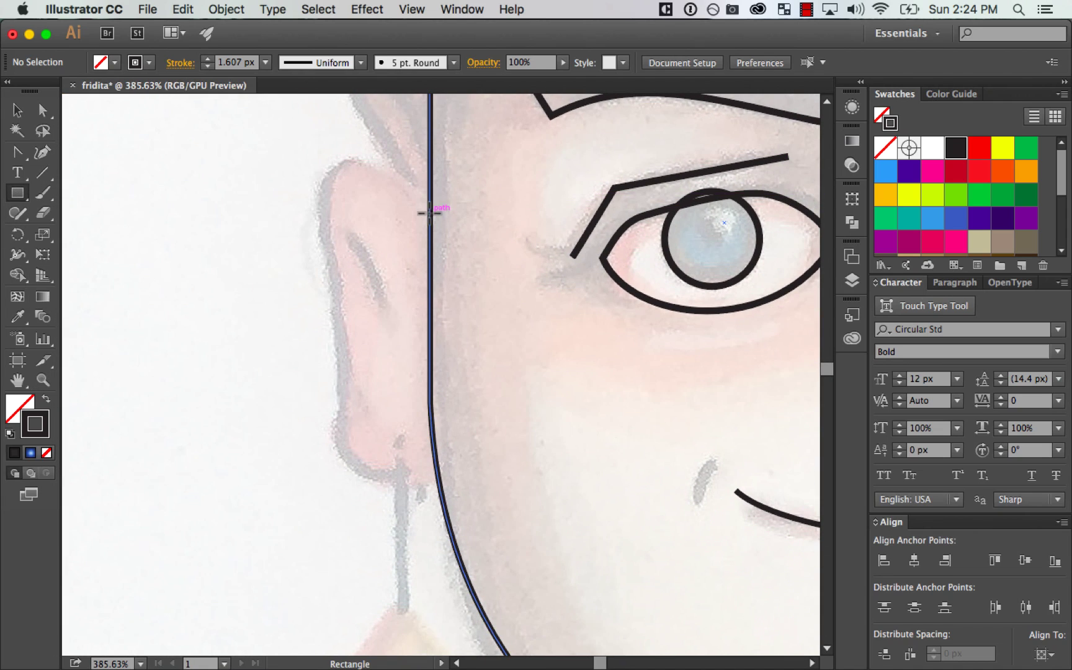
pyautogui.moveTo(305, 150); pyautogui.dragTo(436, 483)
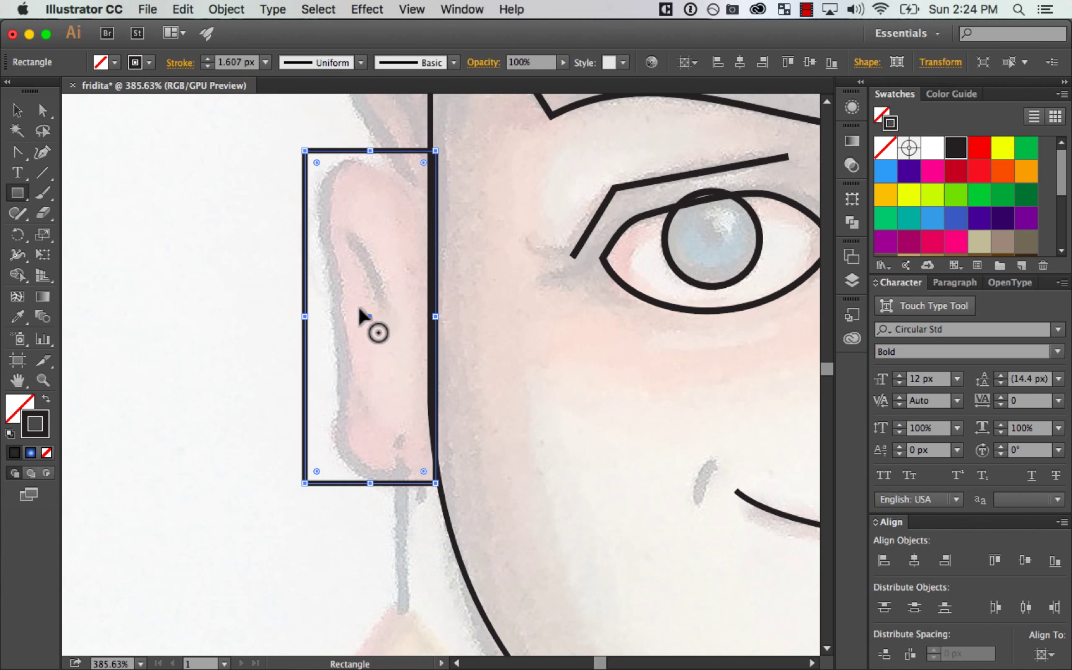
pyautogui.press('v')
pyautogui.moveTo(306, 317); pyautogui.dragTo(322, 317)
# Step: Round the two outer corners of the ear rectangle to about 19.82 px with the live corner widgets
pyautogui.press('a')
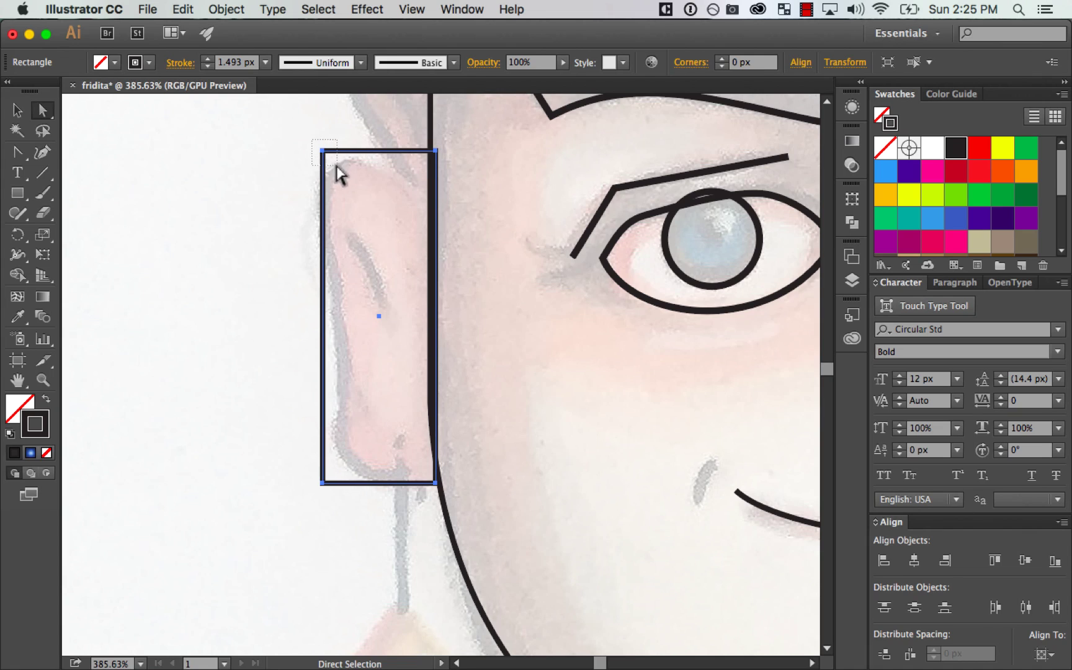
pyautogui.moveTo(337, 165); pyautogui.dragTo(338, 167)
pyautogui.keyDown('shift'); pyautogui.moveTo(301, 468); pyautogui.dragTo(338, 498); pyautogui.keyUp('shift')
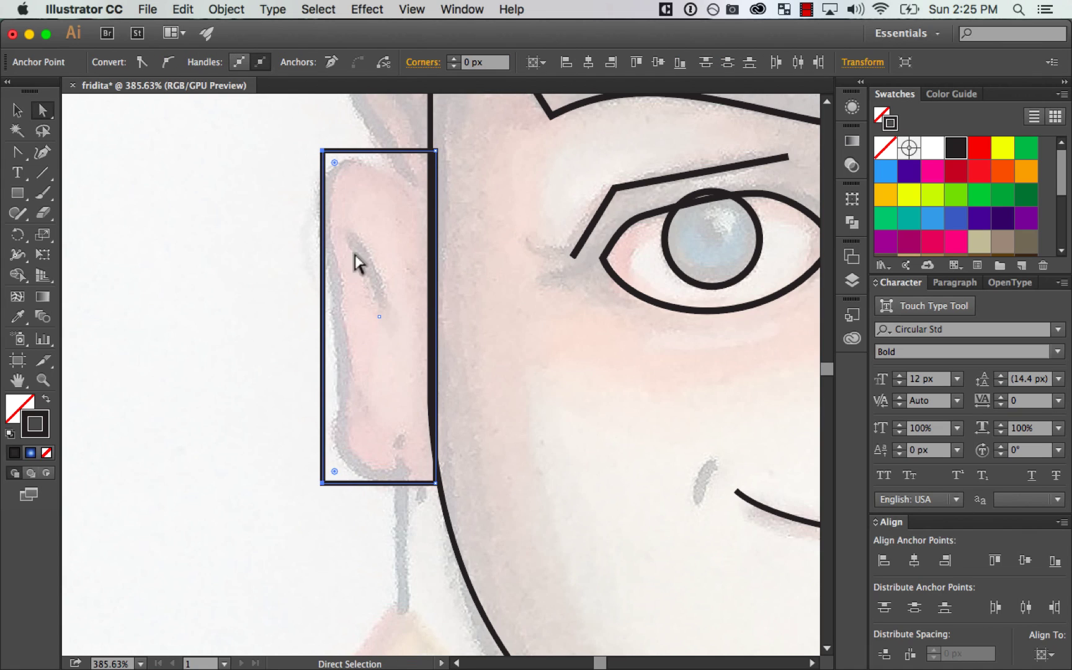
pyautogui.click(283, 235)
pyautogui.moveTo(44, 110); pyautogui.dragTo(180, 111)
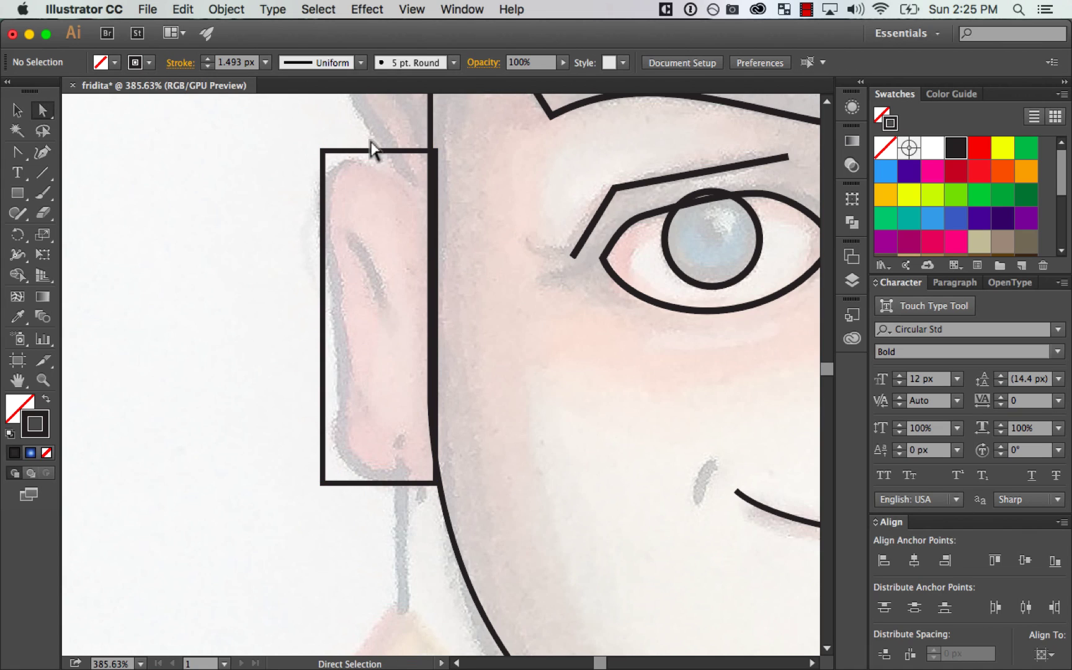
pyautogui.moveTo(344, 165); pyautogui.dragTo(345, 167)
pyautogui.keyDown('shift'); pyautogui.moveTo(312, 474); pyautogui.dragTo(351, 496); pyautogui.keyUp('shift')
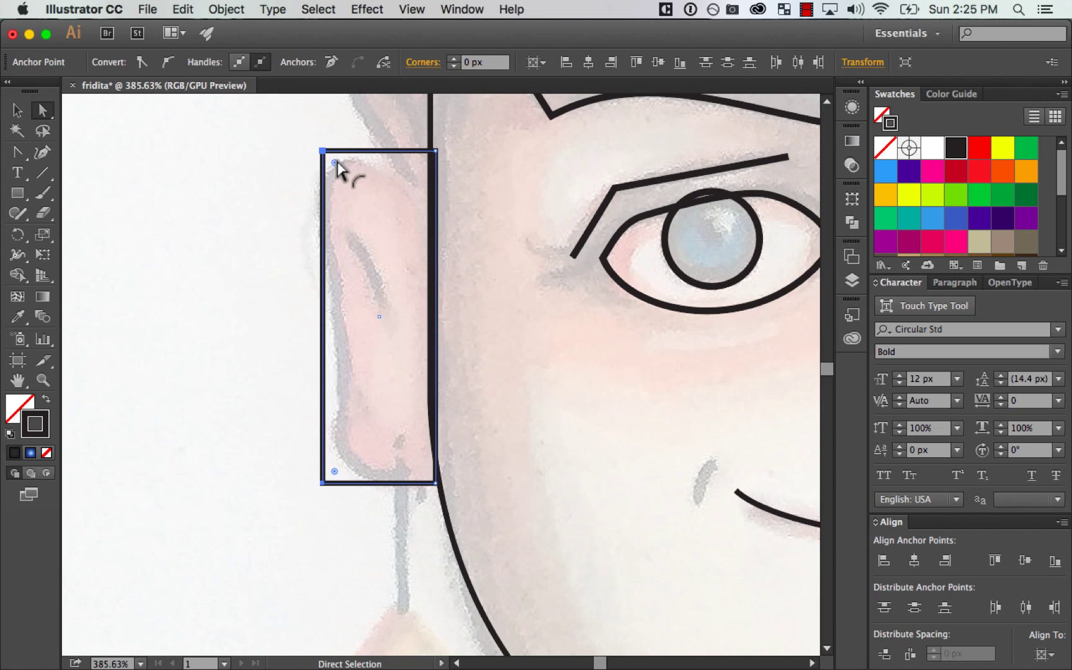
pyautogui.moveTo(335, 163); pyautogui.dragTo(385, 218)
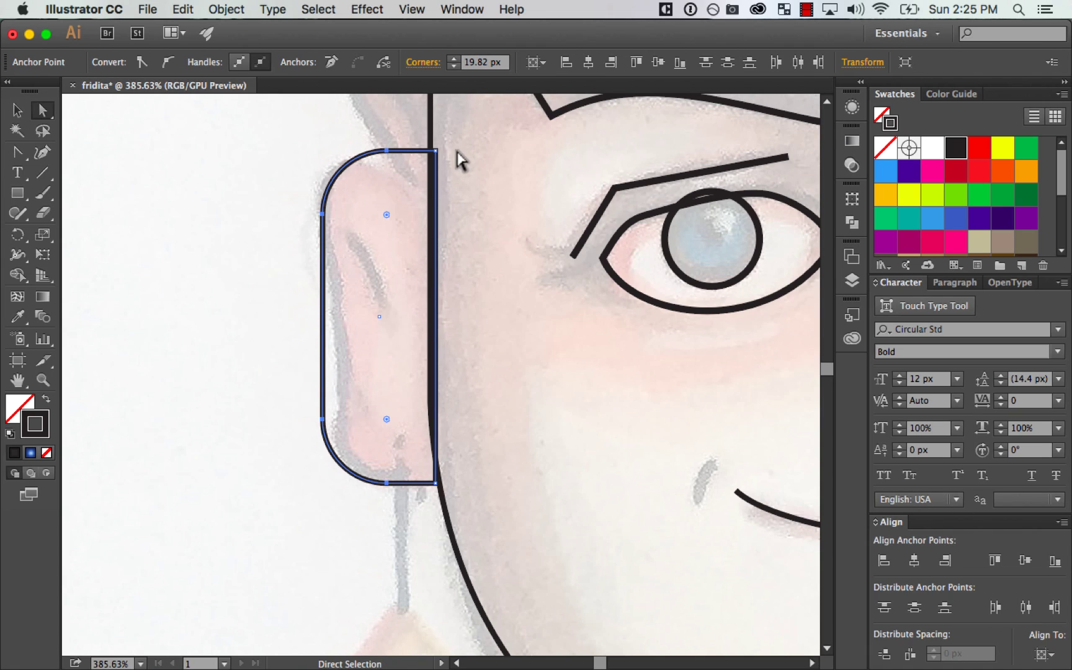
# Step: Move the ear shape's upper inner corner down and its lower inner corner up along the face edge
pyautogui.click(450, 160)
pyautogui.moveTo(437, 152); pyautogui.dragTo(437, 184)
pyautogui.moveTo(435, 483); pyautogui.dragTo(437, 469)
# Step: Pull horizontal handles from the ear's topmost and bottommost points with the Anchor Point tool, curving the segments toward the face
pyautogui.hotkey('shift', 'c')
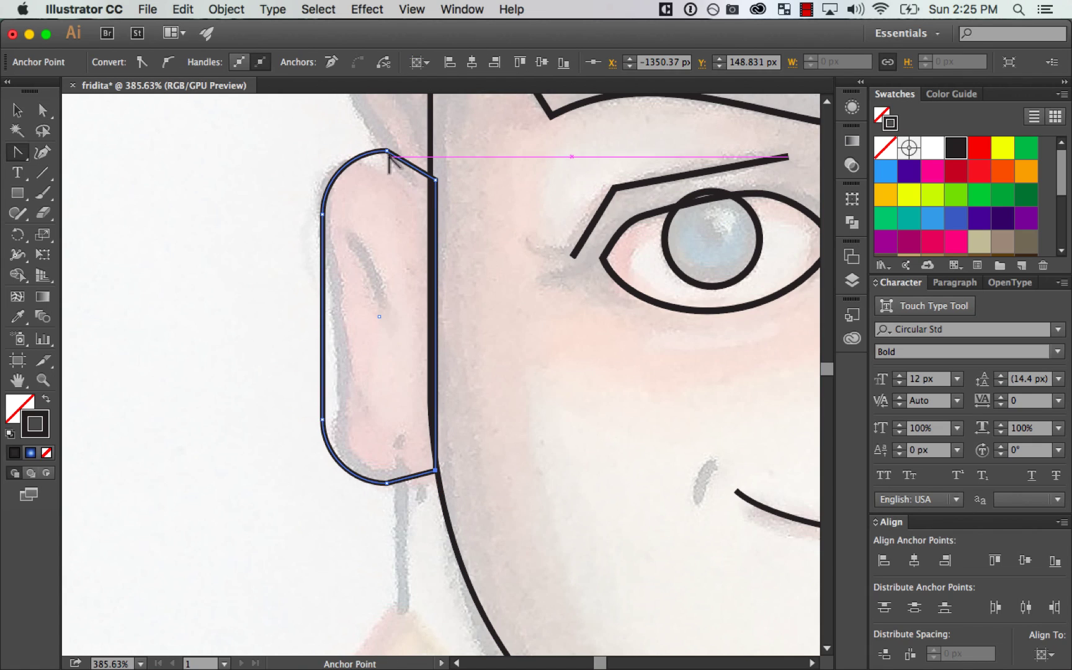
pyautogui.moveTo(387, 152); pyautogui.dragTo(416, 150)
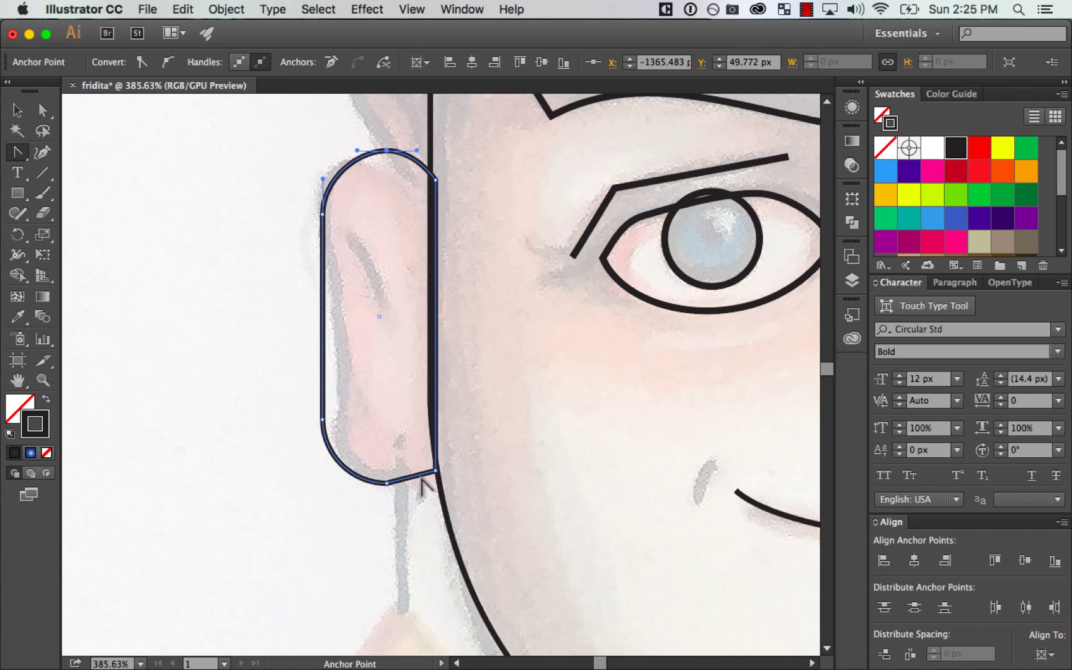
pyautogui.moveTo(387, 482); pyautogui.dragTo(361, 488)
pyautogui.press('super+z')
pyautogui.press('super+z')
pyautogui.press('super+z')
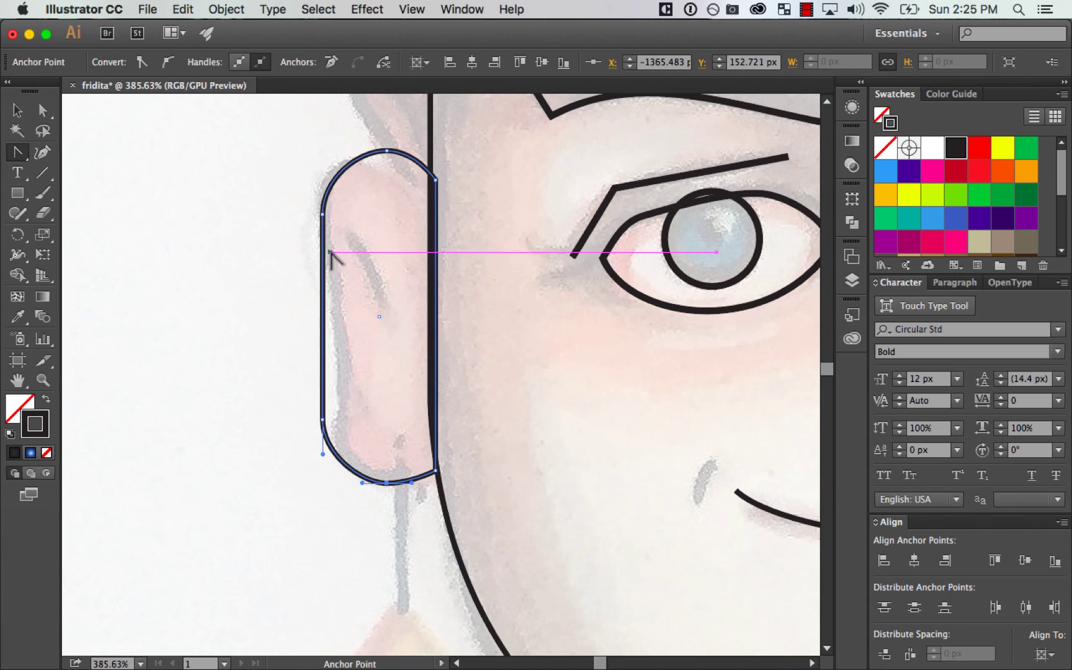
# Step: Bend the ear's straight outer edge inward to follow the drawing, and shift its lower outer point slightly toward the face
pyautogui.moveTo(327, 353); pyautogui.dragTo(335, 346)
pyautogui.moveTo(321, 420); pyautogui.dragTo(316, 443)
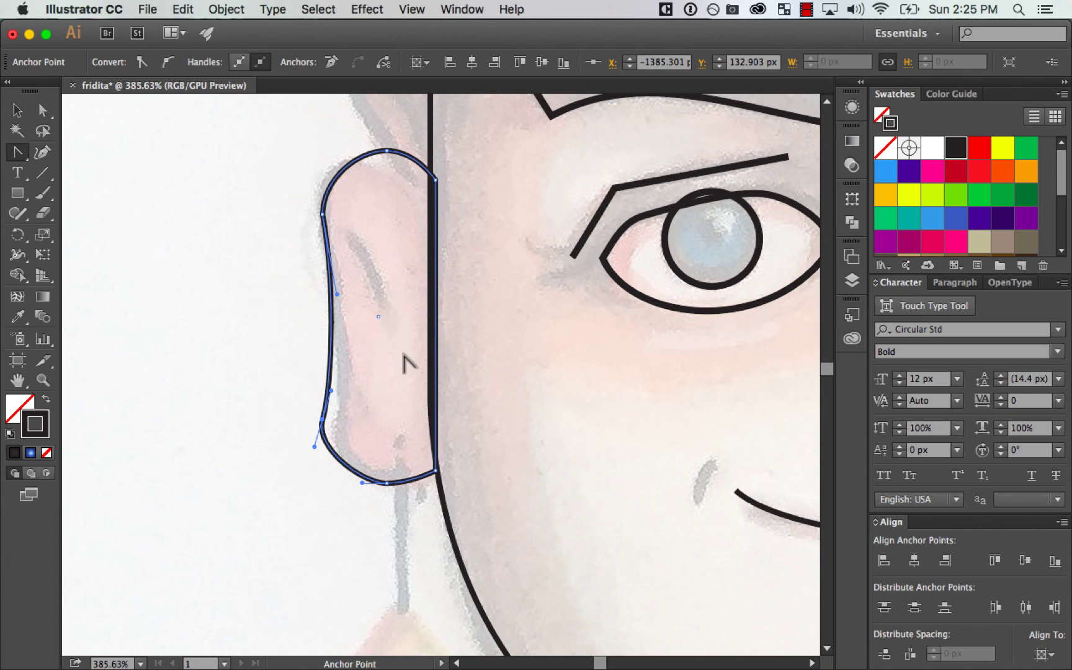
pyautogui.press('a')
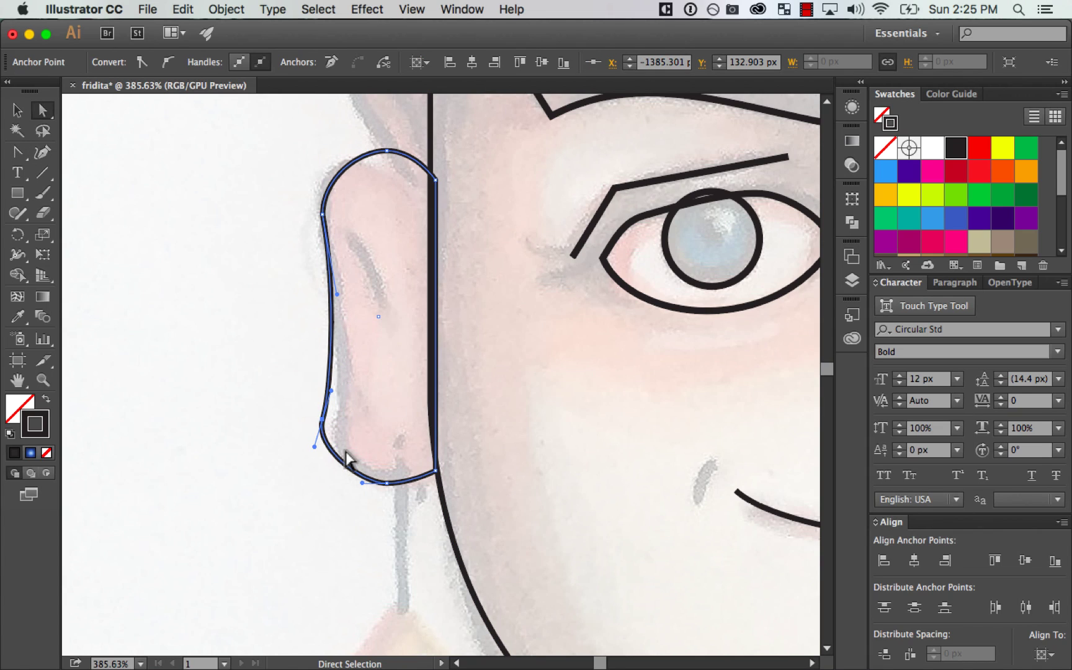
pyautogui.moveTo(322, 419); pyautogui.dragTo(329, 422)
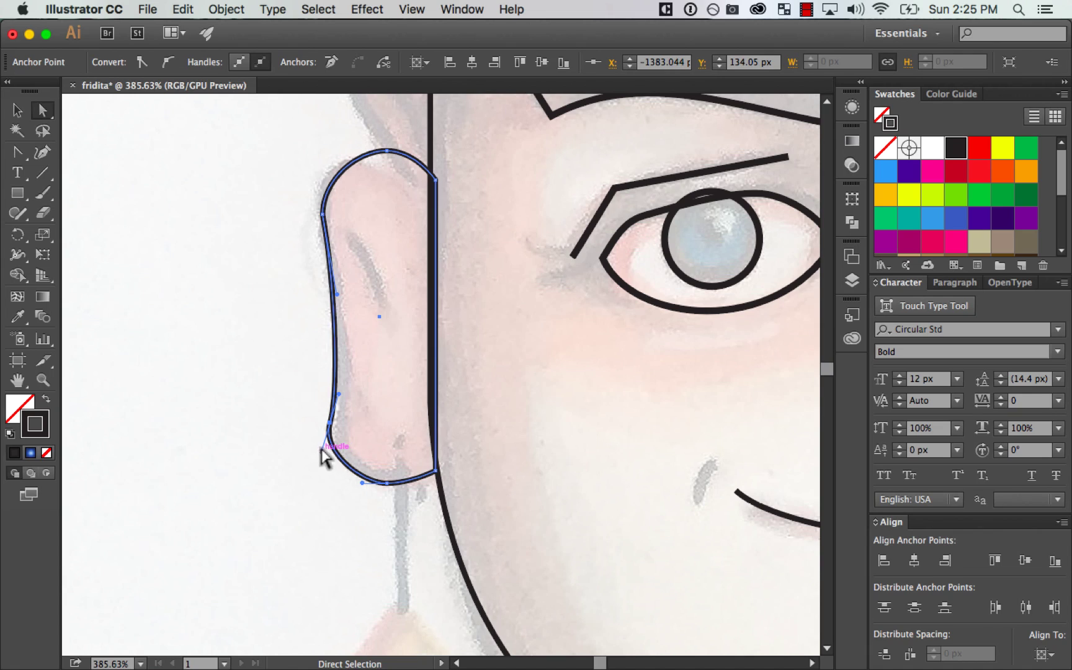
pyautogui.moveTo(322, 214); pyautogui.dragTo(319, 213)
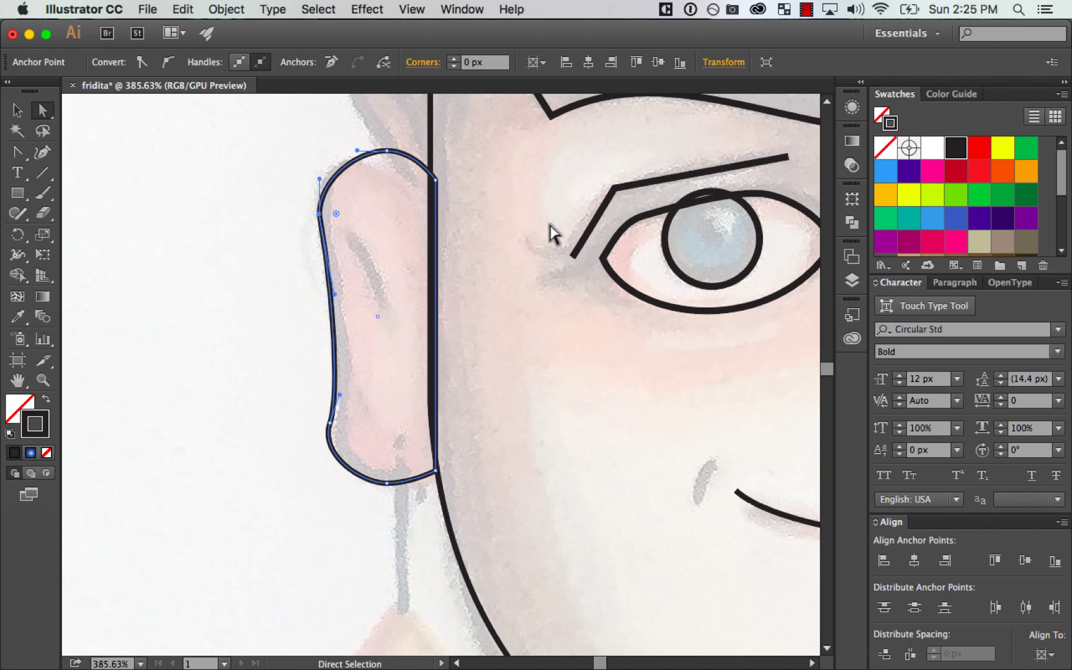
# Step: Lower the ear's upper inner corner, delete the topmost anchor point, and reshape the rounded top with long vertical handles
pyautogui.moveTo(436, 181); pyautogui.dragTo(442, 195)
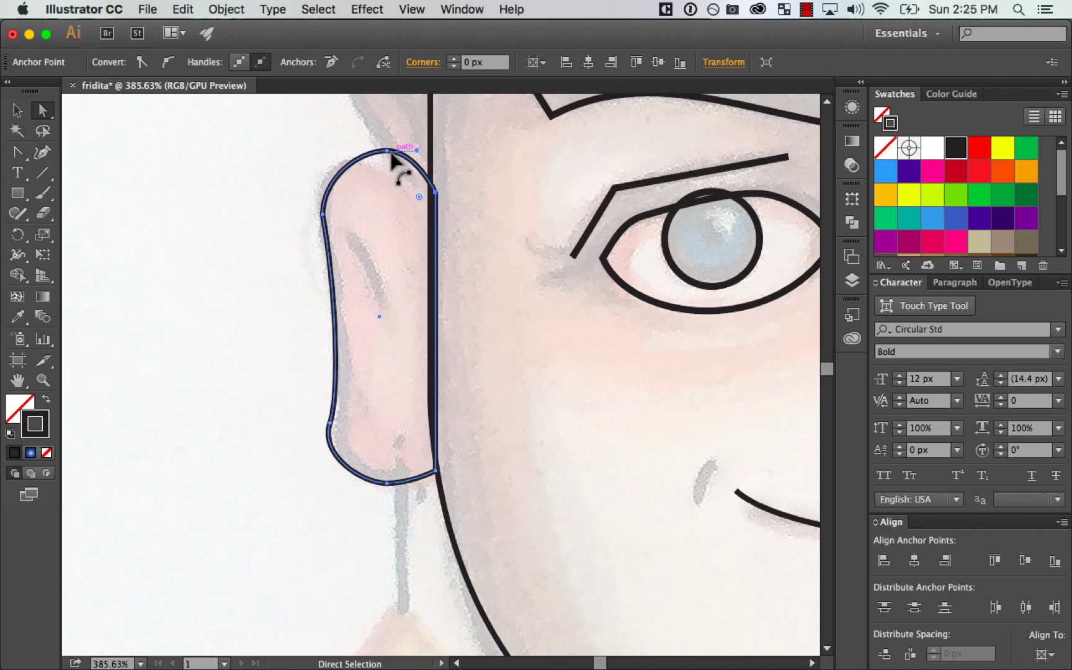
pyautogui.press('p')
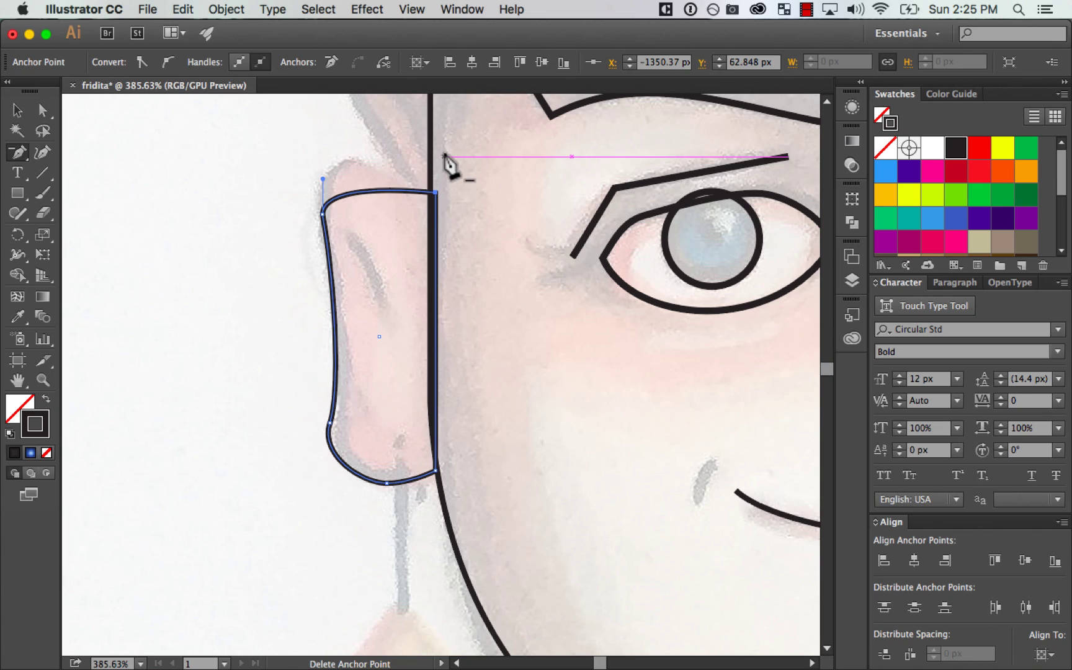
pyautogui.moveTo(322, 178); pyautogui.dragTo(323, 131)
pyautogui.hotkey('shift', 'c')
pyautogui.moveTo(423, 187); pyautogui.dragTo(435, 162)
pyautogui.press('a')
pyautogui.click(450, 177)
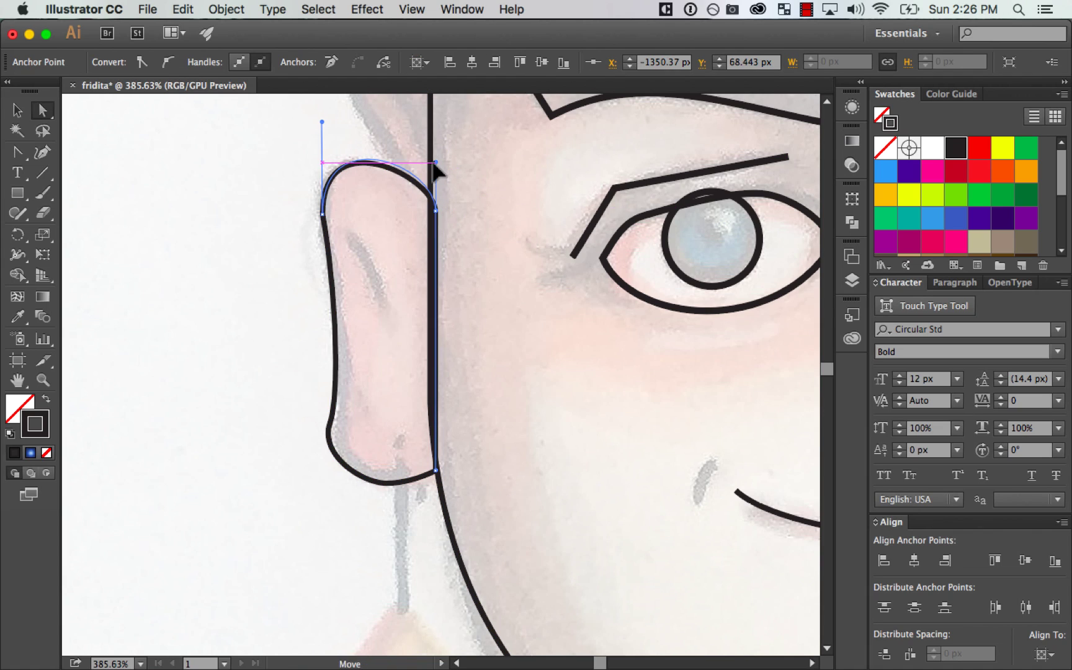
pyautogui.click(323, 214)
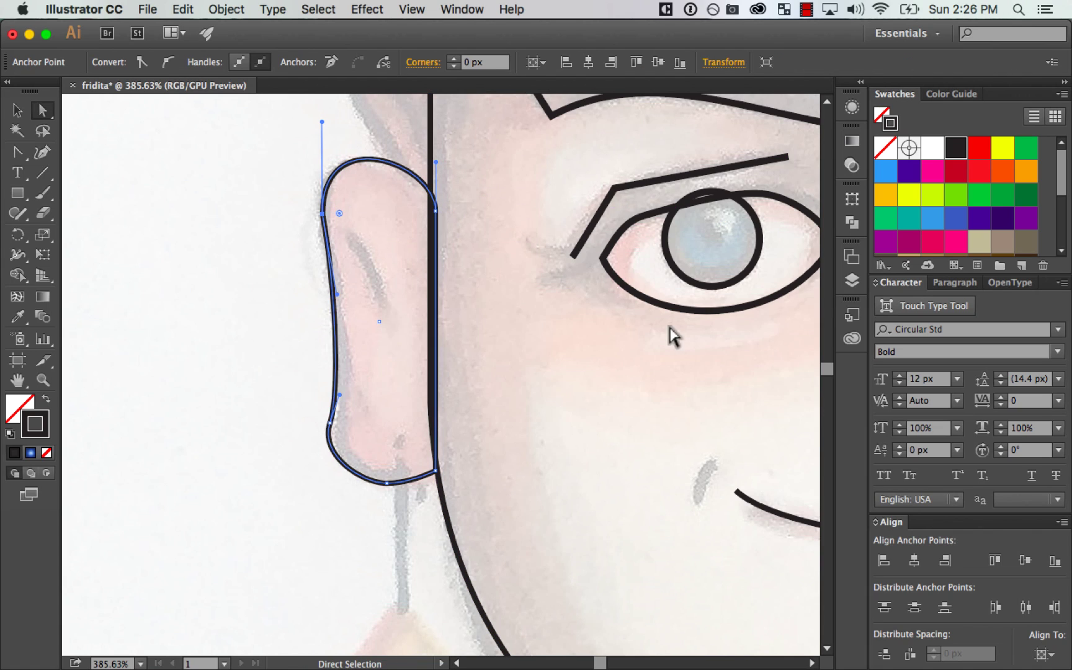
# Step: Move the ear's lower outer point slightly inward, delete the bottommost anchor point, and bend the bottom segment into a rounded lobe
pyautogui.click(335, 437)
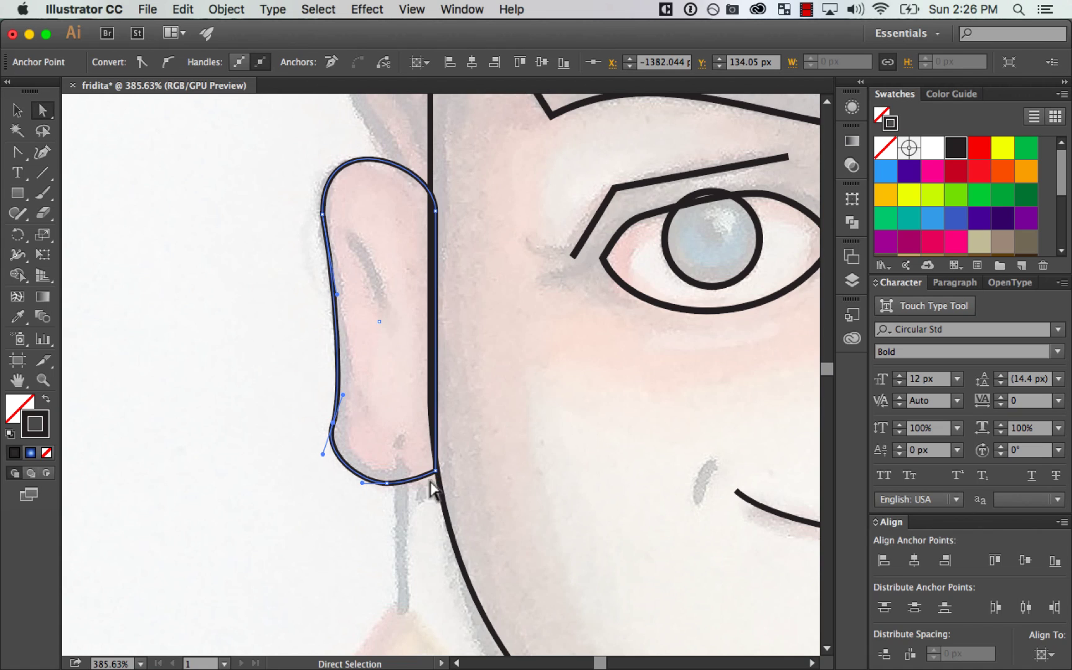
pyautogui.press('-')
pyautogui.click(386, 482)
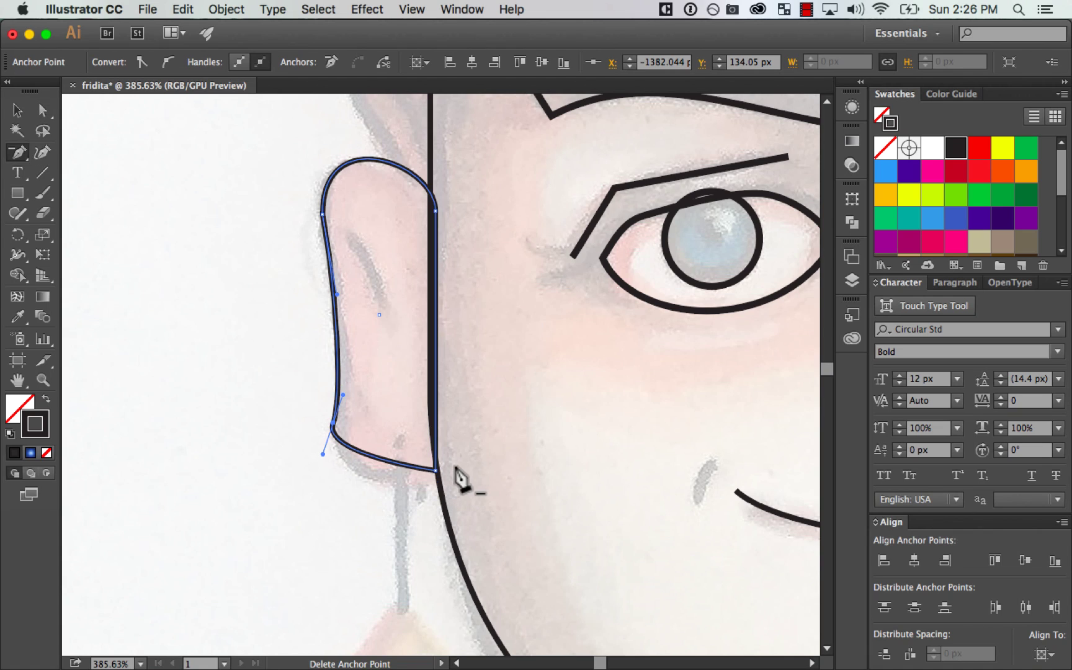
pyautogui.hotkey('shift', 'c')
pyautogui.moveTo(395, 467); pyautogui.dragTo(429, 492)
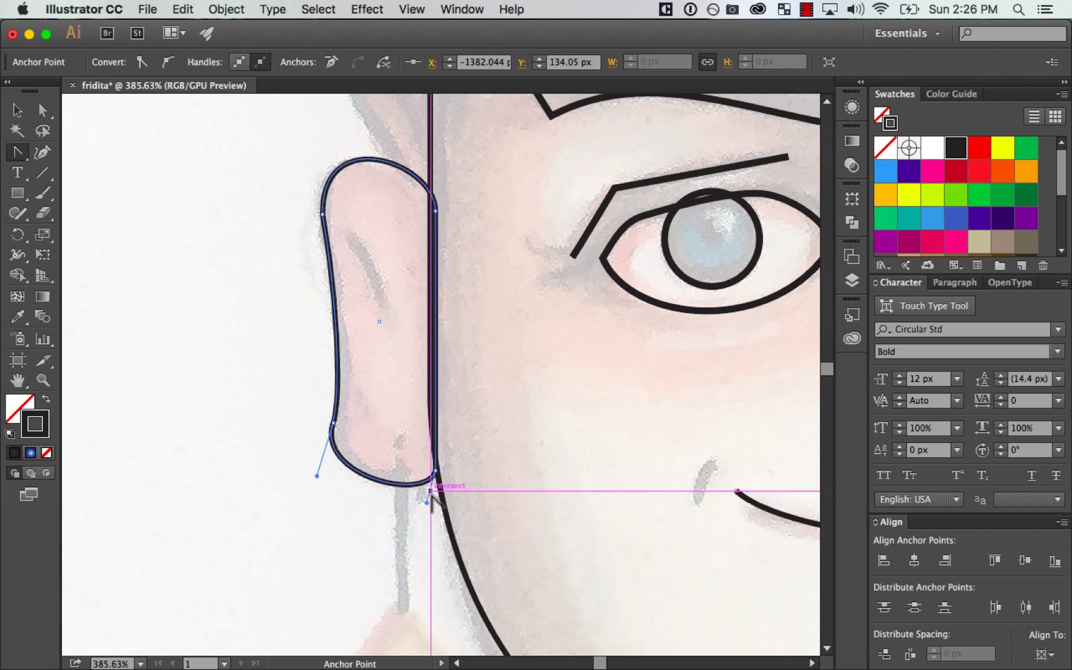
# Step: Refine the earlobe curve by adjusting its handles and nudging the lower outer point, and deselect the ear
pyautogui.press('a')
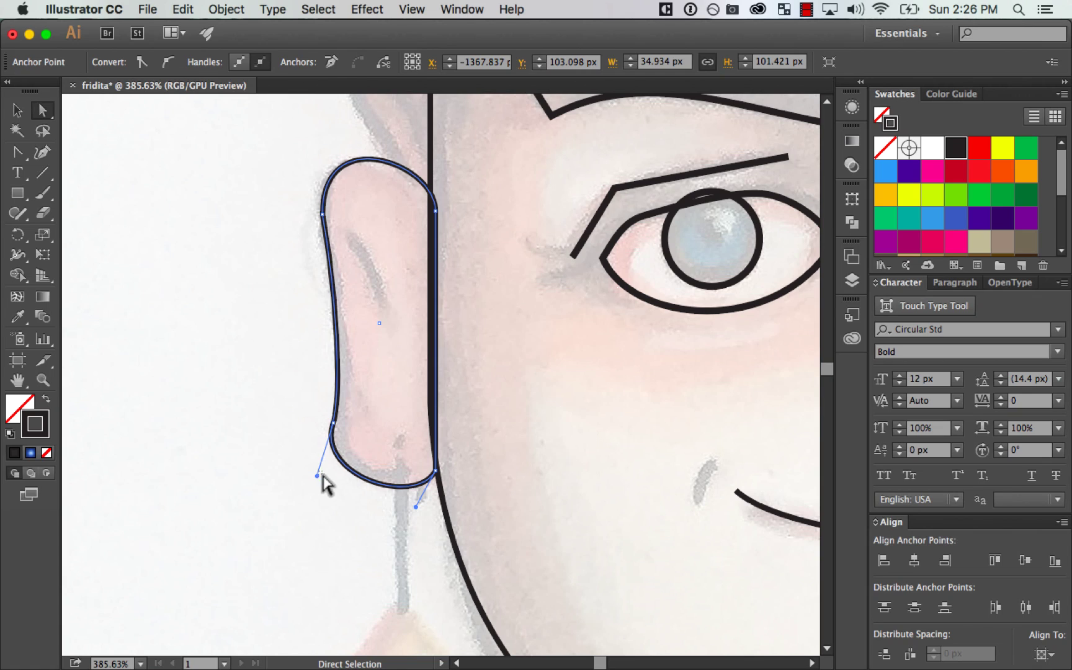
pyautogui.moveTo(319, 476)
pyautogui.mouseDown()
pyautogui.moveTo(335, 421)
pyautogui.moveTo(351, 438)
pyautogui.moveTo(327, 482)
pyautogui.mouseUp()
pyautogui.press('Up')
pyautogui.press('Left')
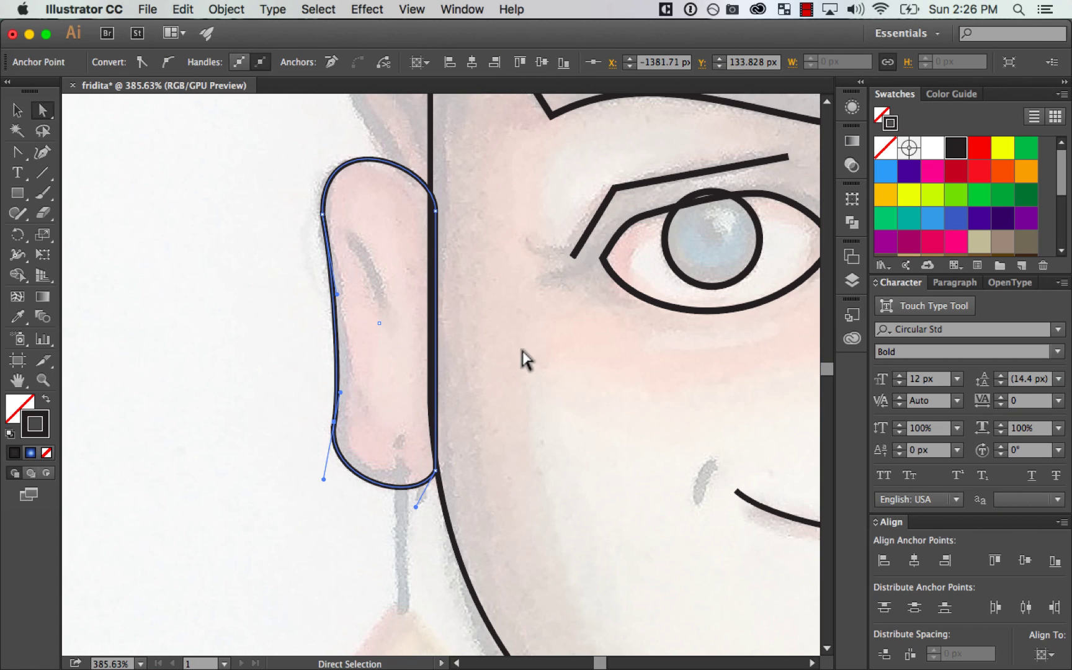
pyautogui.press('super+minus')
pyautogui.press('super+minus')
pyautogui.press('super+minus')
pyautogui.click(408, 496)
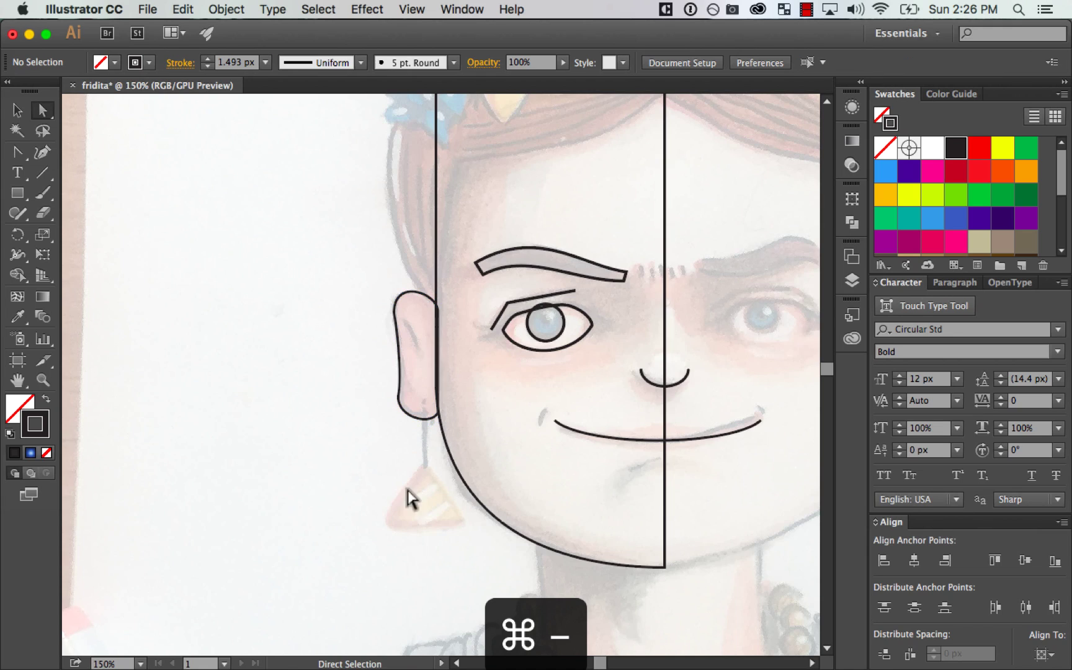
# Step: Draw a two-point curved fold line inside the ear with the Pen tool, nudge it slightly left, and deselect it
pyautogui.moveTo(624, 387)
pyautogui.mouseDown()
pyautogui.moveTo(526, 421)
pyautogui.moveTo(622, 385)
pyautogui.mouseUp()
pyautogui.press('z')
pyautogui.moveTo(451, 325); pyautogui.dragTo(599, 319)
pyautogui.press('p')
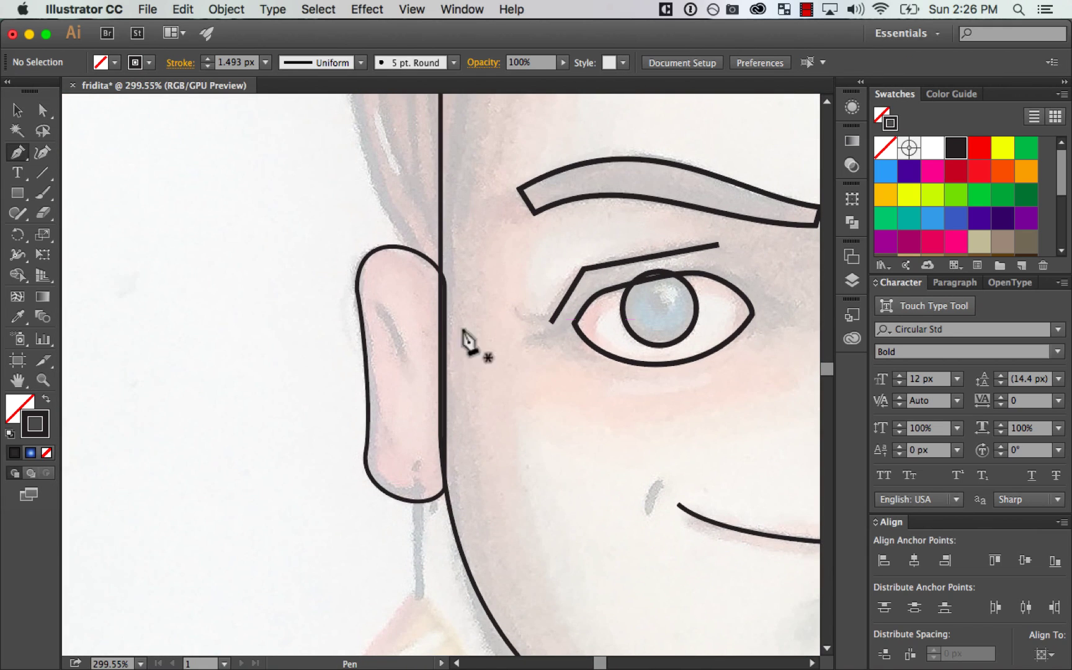
pyautogui.click(385, 296)
pyautogui.moveTo(426, 377); pyautogui.dragTo(427, 419)
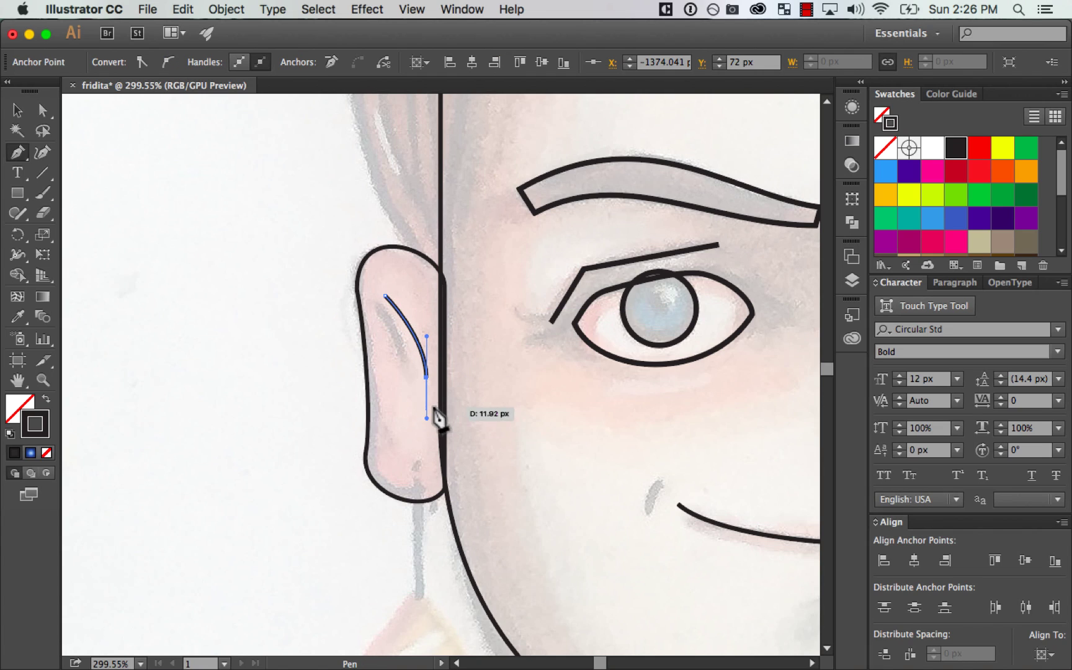
pyautogui.press('v')
pyautogui.click(300, 406)
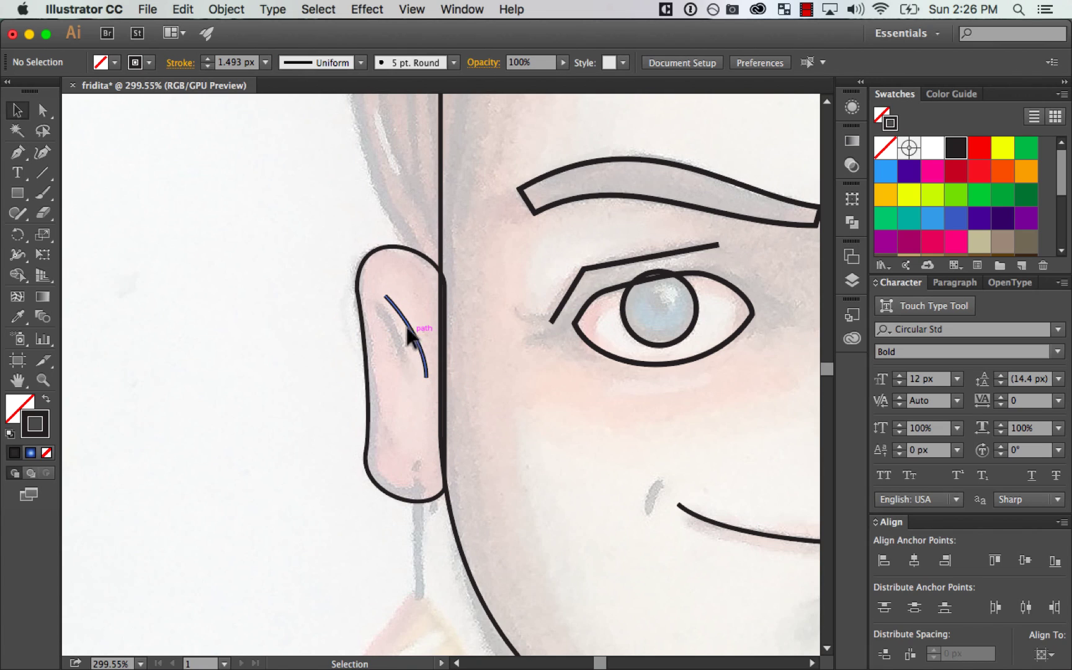
pyautogui.click(421, 356)
pyautogui.press('Left')
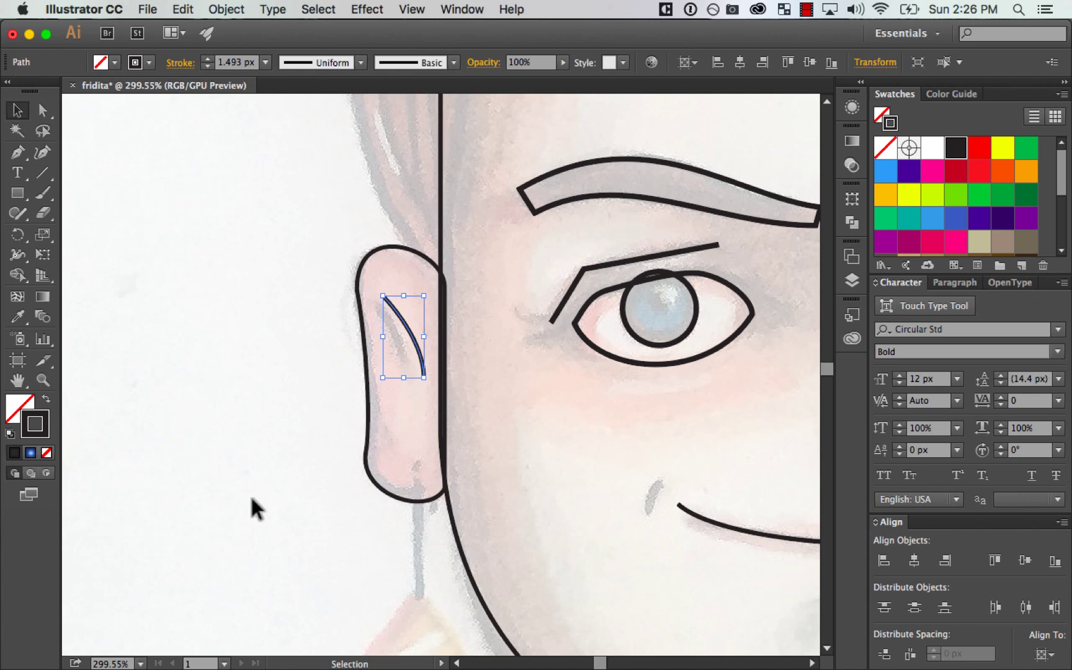
pyautogui.press('super+minus')
pyautogui.press('super+minus')
pyautogui.press('super+minus')
pyautogui.press('super+minus')
pyautogui.click(340, 521)
# Step: Duplicate the nose curve below the mouth, flip and flatten it into a shallow upward arch, and nudge it up under the lips
pyautogui.moveTo(658, 388); pyautogui.dragTo(609, 409)
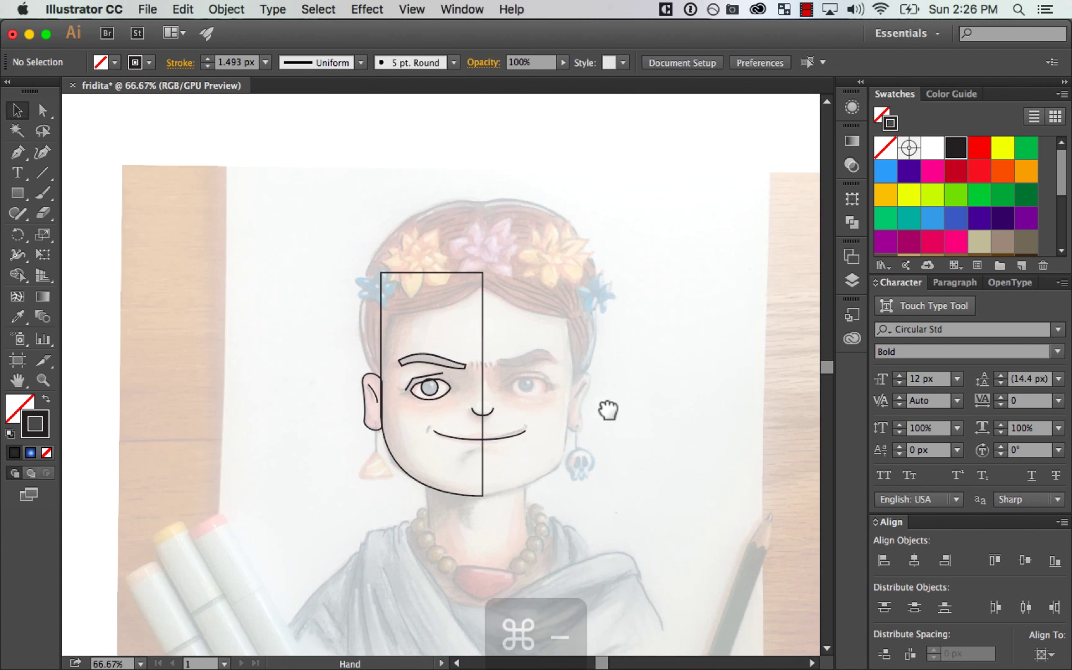
pyautogui.moveTo(676, 388); pyautogui.dragTo(667, 390)
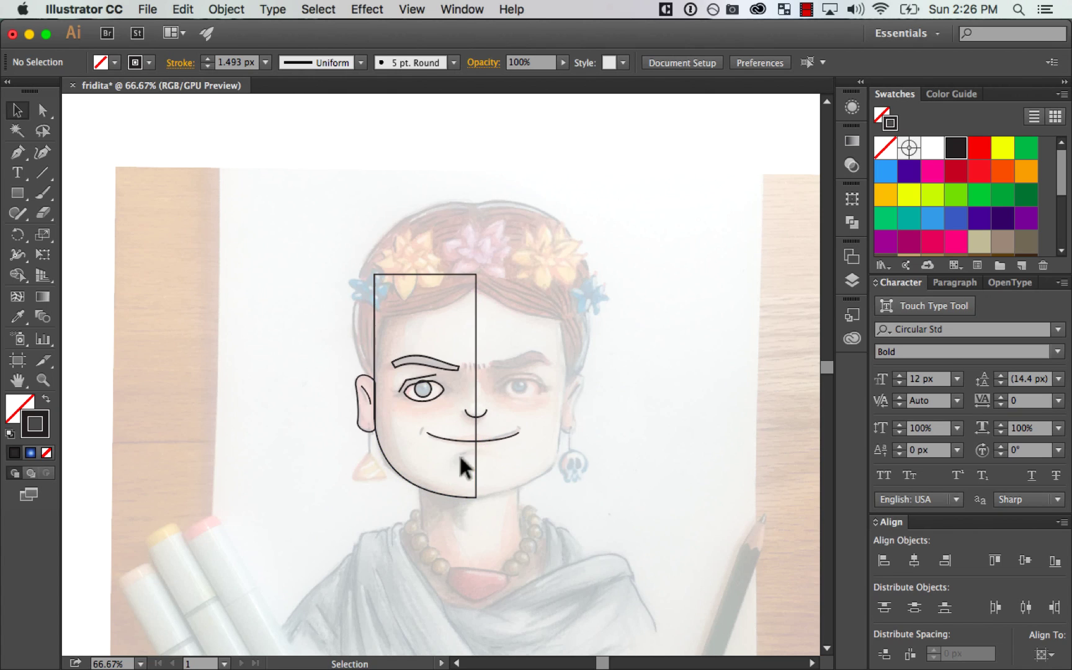
pyautogui.press('z')
pyautogui.moveTo(399, 540); pyautogui.dragTo(597, 328)
pyautogui.press('v')
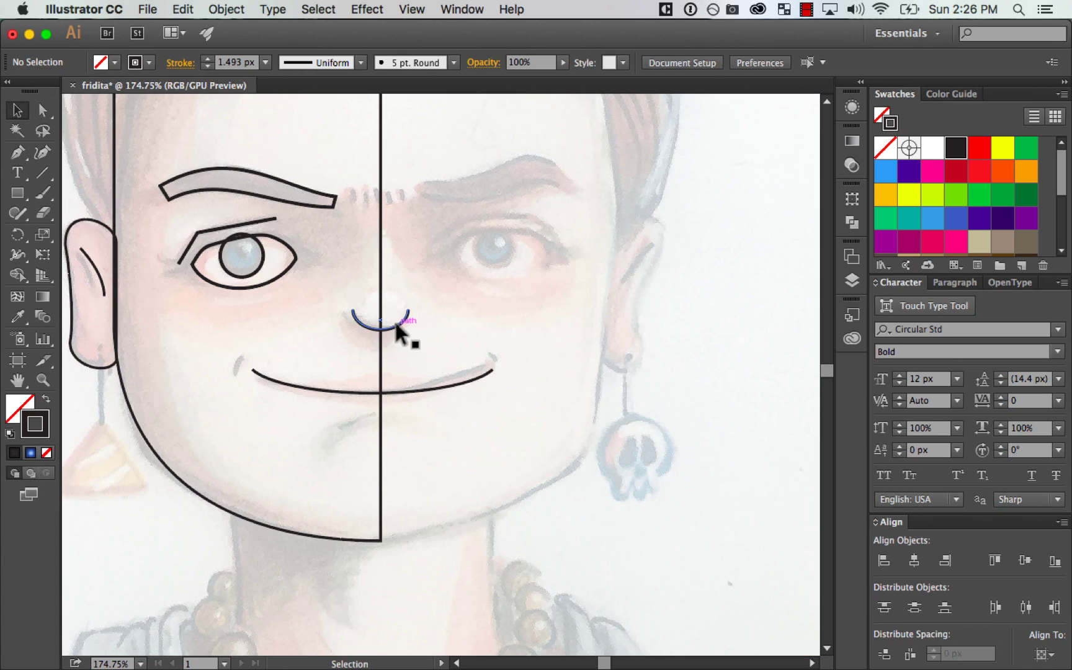
pyautogui.moveTo(398, 325)
pyautogui.mouseDown()
pyautogui.moveTo(407, 428)
pyautogui.moveTo(382, 415)
pyautogui.moveTo(384, 444)
pyautogui.moveTo(414, 431)
pyautogui.mouseUp()
pyautogui.press('Up')
pyautogui.press('Up')
pyautogui.press('Up')
pyautogui.press('Up')
pyautogui.press('Up')
pyautogui.press('Up')
pyautogui.press('Up')
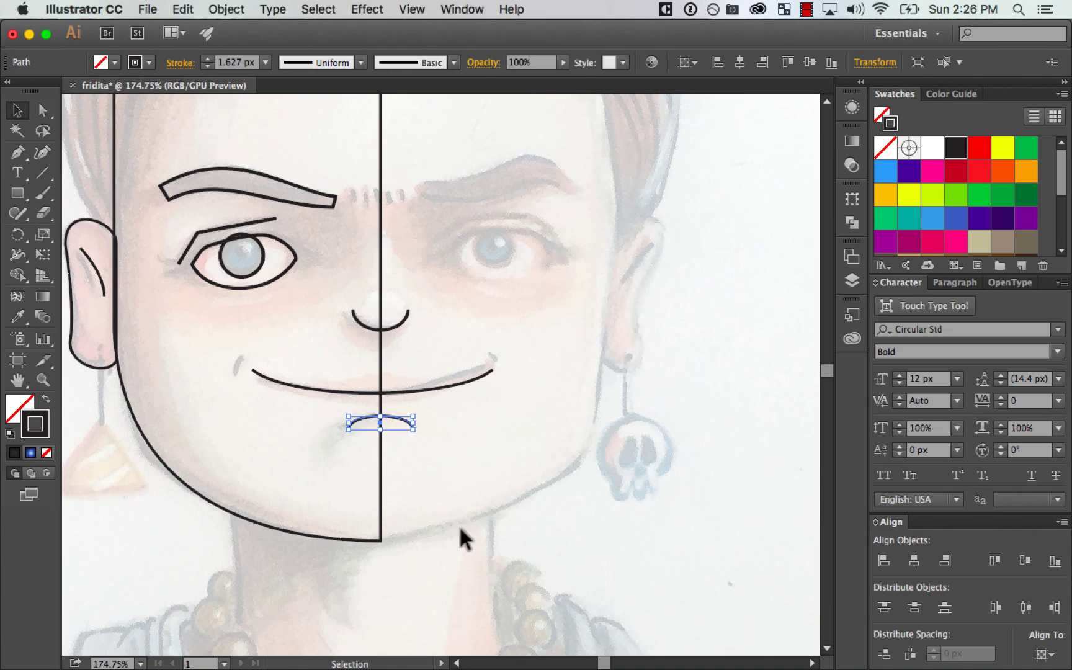
pyautogui.click(471, 550)
# Step: Tilt the vertical handles at both ends of the arch below the mouth inward to flare its ends symmetrically, and deselect it
pyautogui.press('a')
pyautogui.click(349, 427)
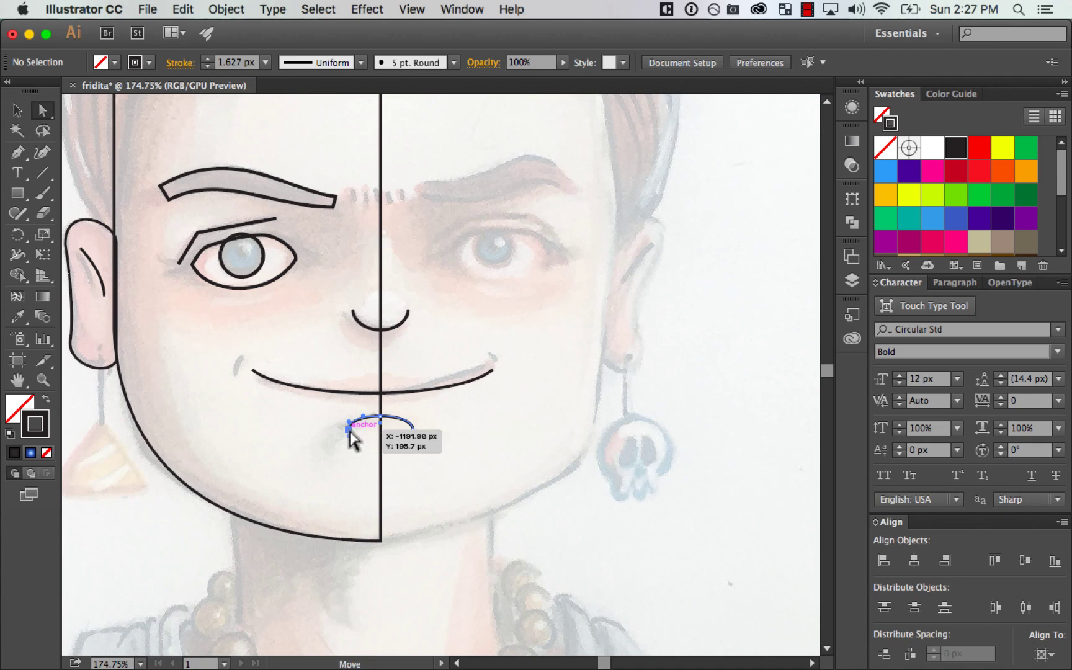
pyautogui.press('z')
pyautogui.moveTo(483, 523); pyautogui.dragTo(484, 524)
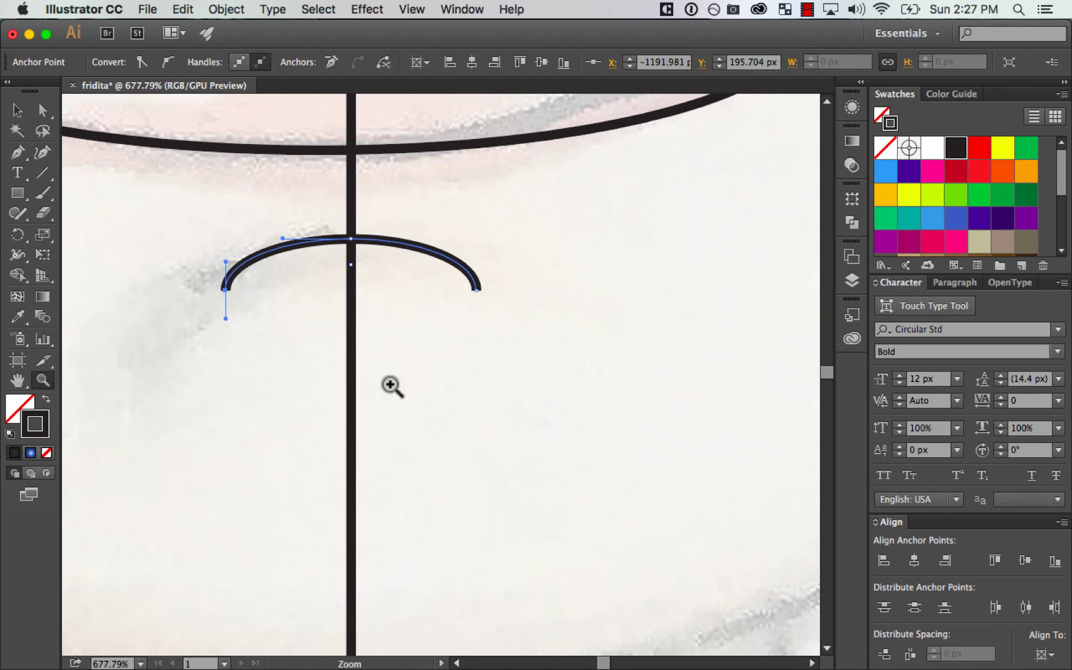
pyautogui.press('a')
pyautogui.moveTo(225, 263); pyautogui.dragTo(239, 258)
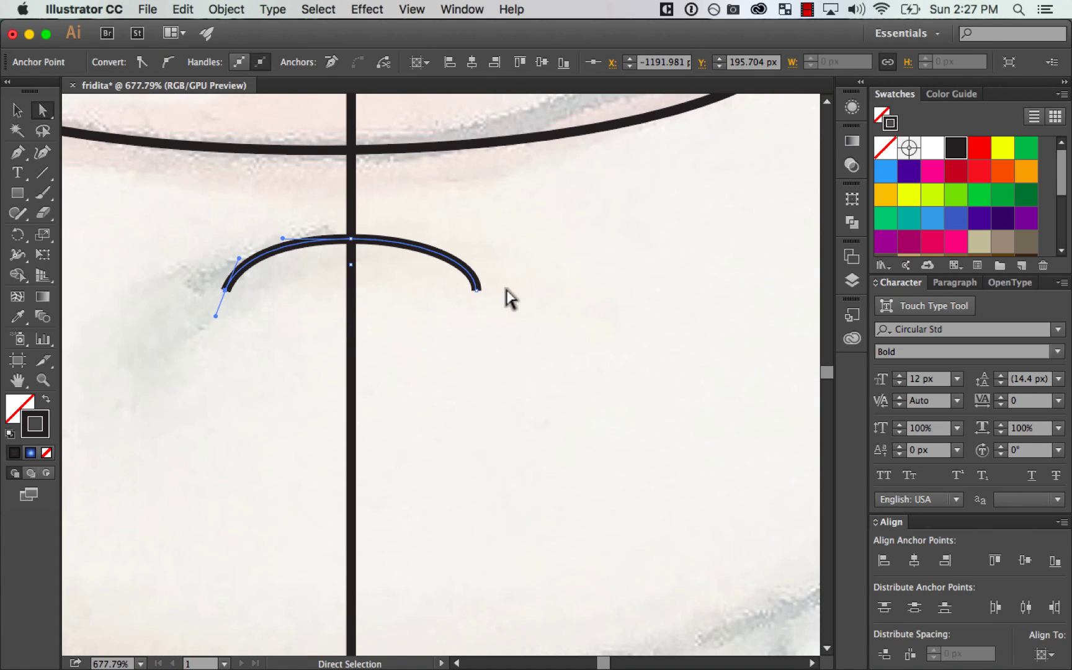
pyautogui.click(476, 289)
pyautogui.moveTo(477, 264); pyautogui.dragTo(466, 261)
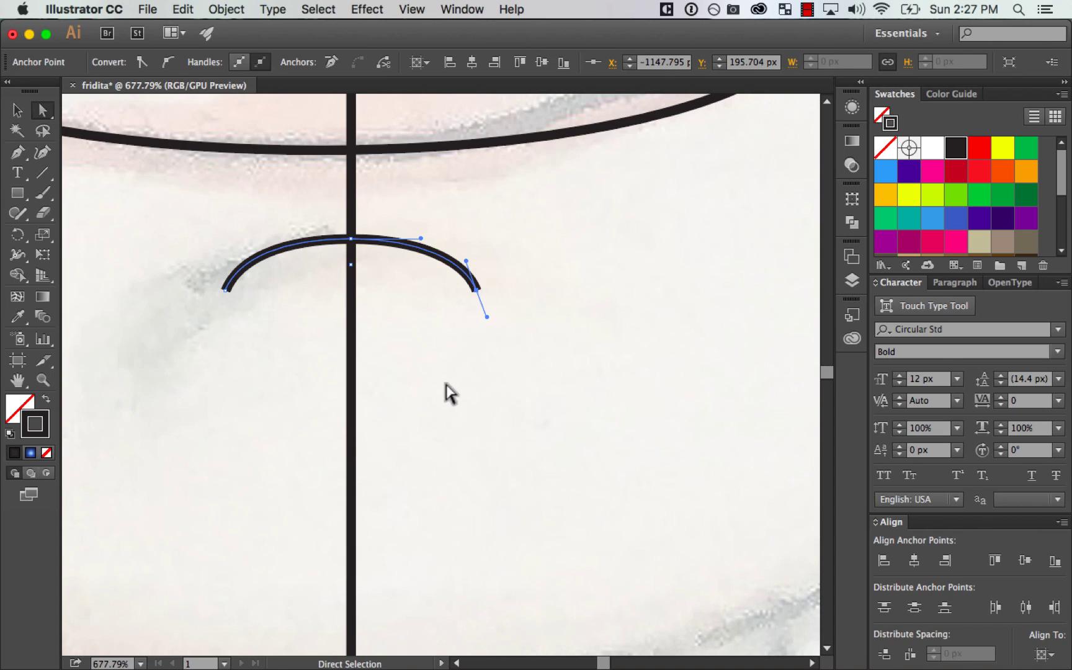
pyautogui.click(446, 384)
# Step: Examine the whole portrait at 100% with the traced face half, ear and chin crease over the drawing
pyautogui.press('super+minus')
pyautogui.press('super+minus')
pyautogui.press('super+minus')
pyautogui.press('super+minus')
pyautogui.press('super+minus')
pyautogui.press('super+minus')
pyautogui.press('super+minus')
pyautogui.press('super+equal')
pyautogui.moveTo(638, 318); pyautogui.dragTo(660, 469)
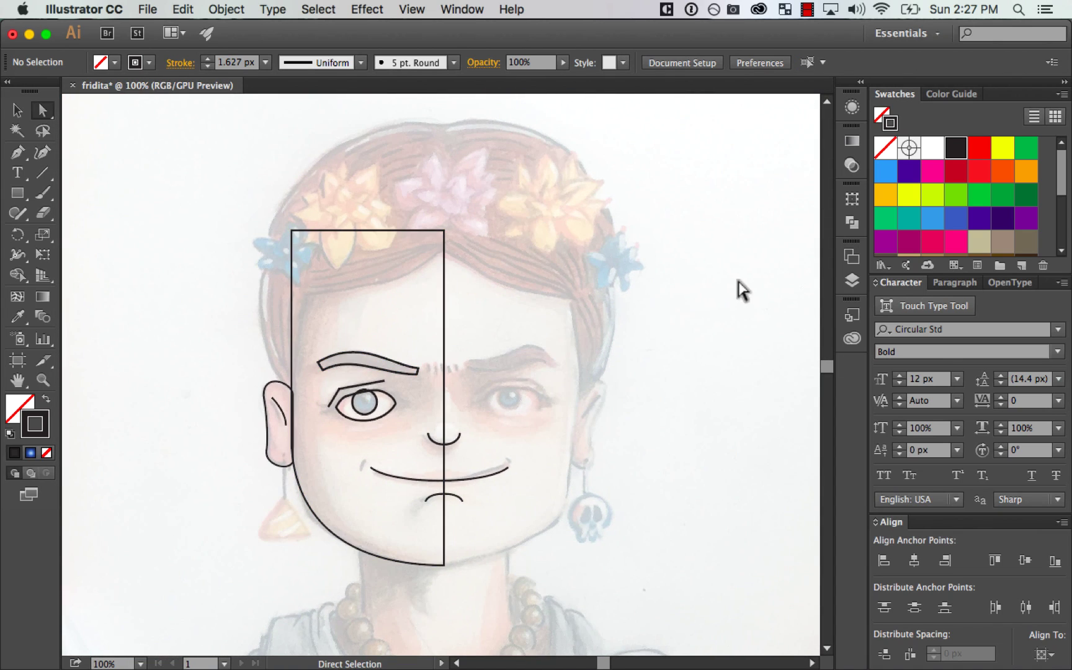
# Step: Draw a closed four-point straight-sided hair outline with the Pen tool, linking the head's top centre, the ear, the temple and the hairline's centre
pyautogui.moveTo(689, 306); pyautogui.dragTo(724, 316)
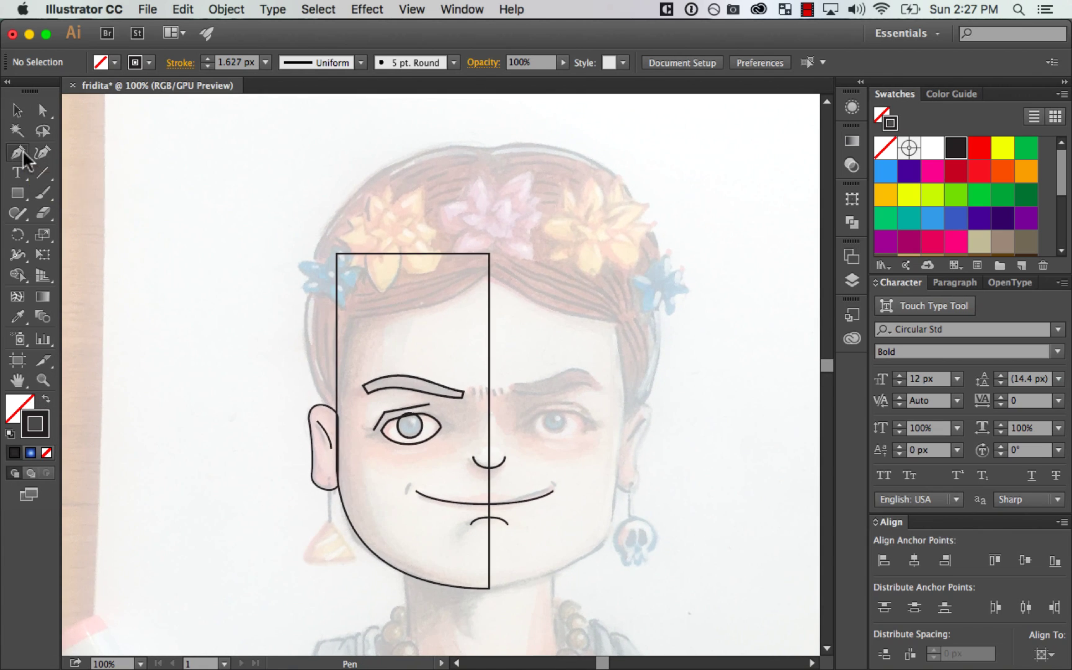
pyautogui.moveTo(22, 150); pyautogui.dragTo(110, 154)
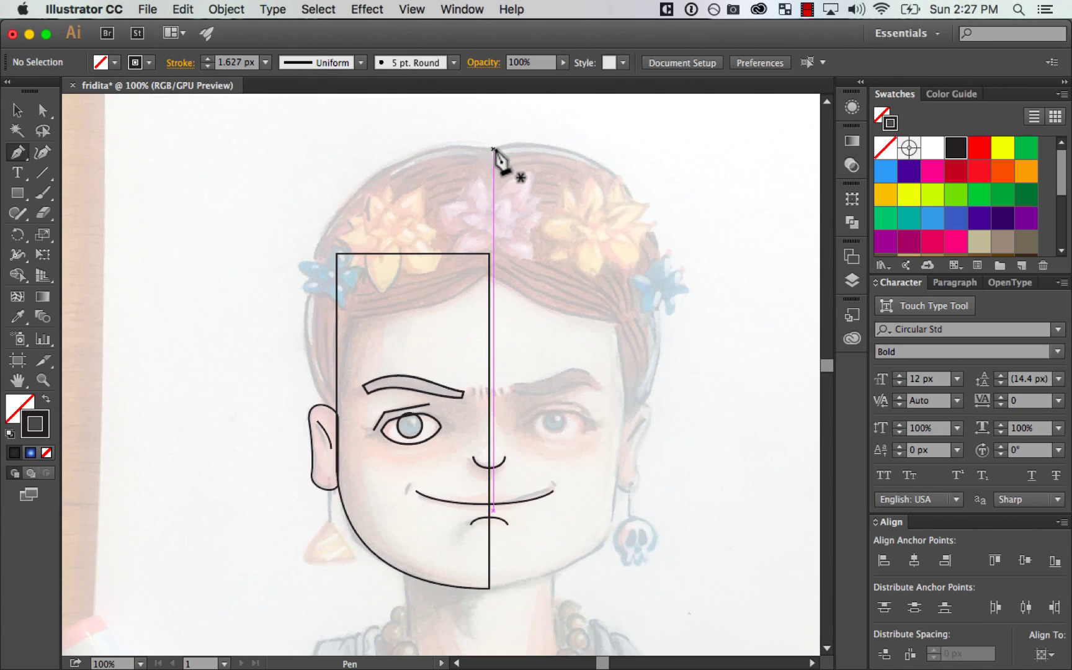
pyautogui.click(492, 149)
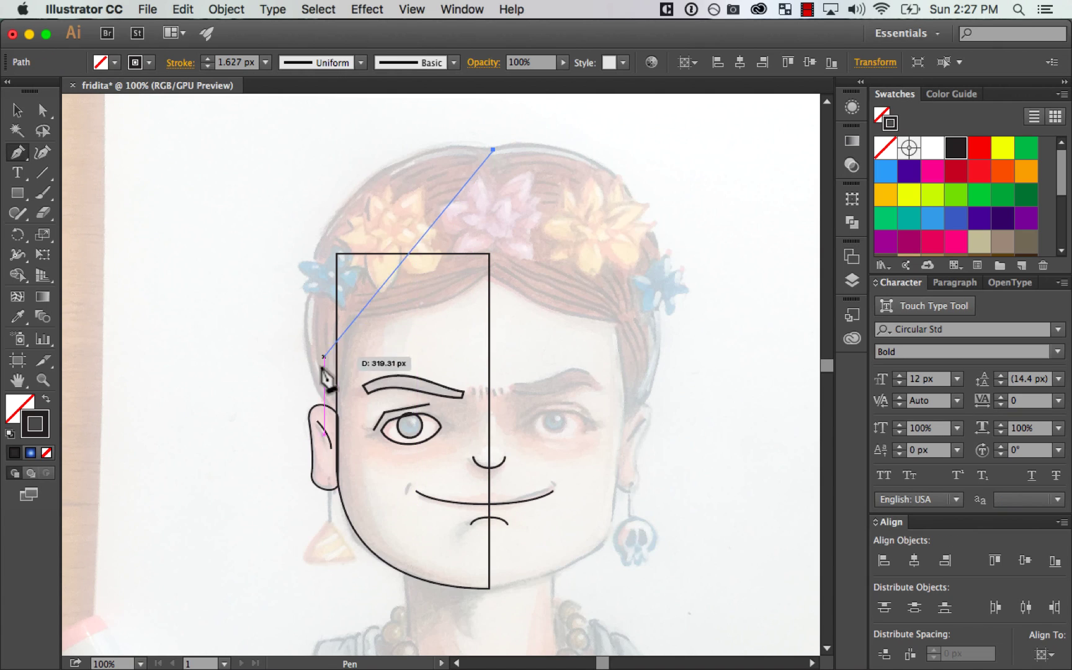
pyautogui.click(330, 403)
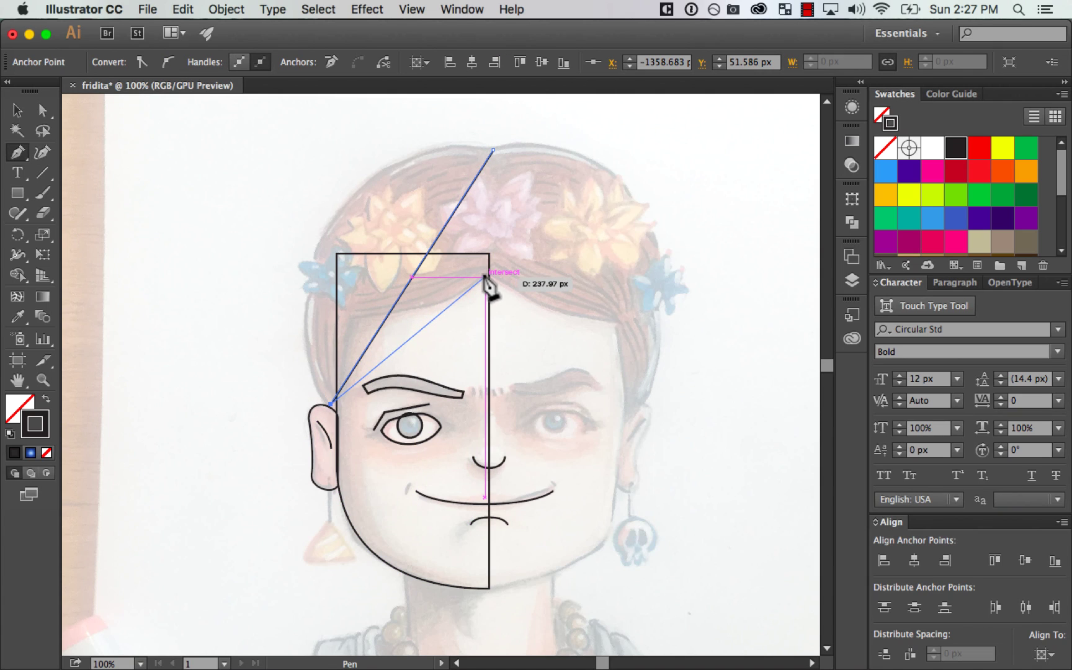
pyautogui.click(353, 316)
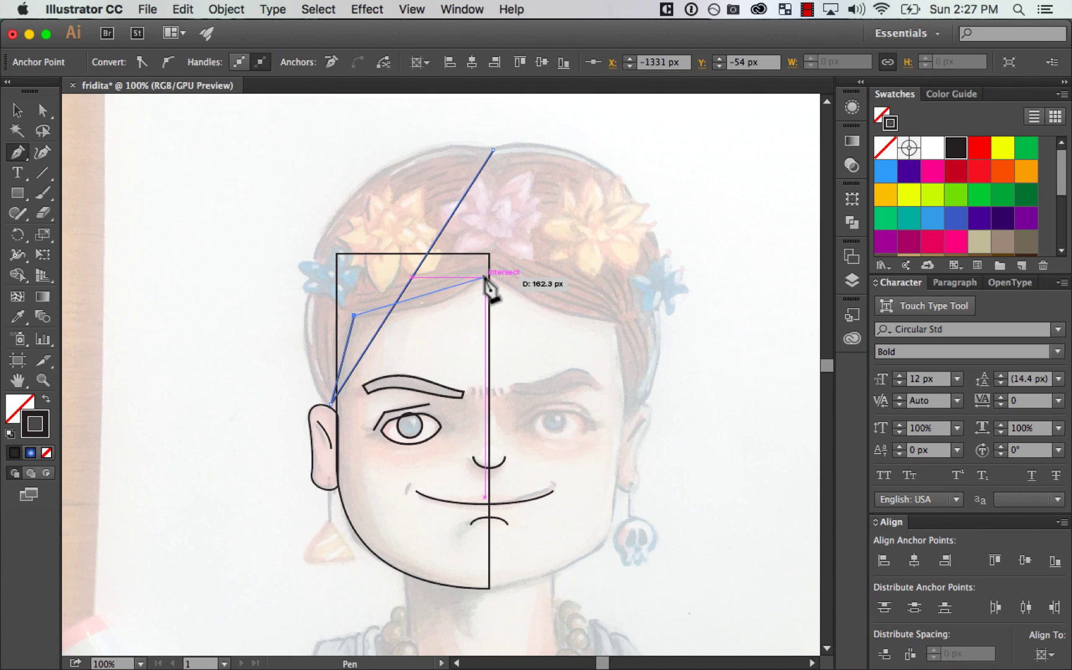
pyautogui.click(484, 277)
pyautogui.click(493, 150)
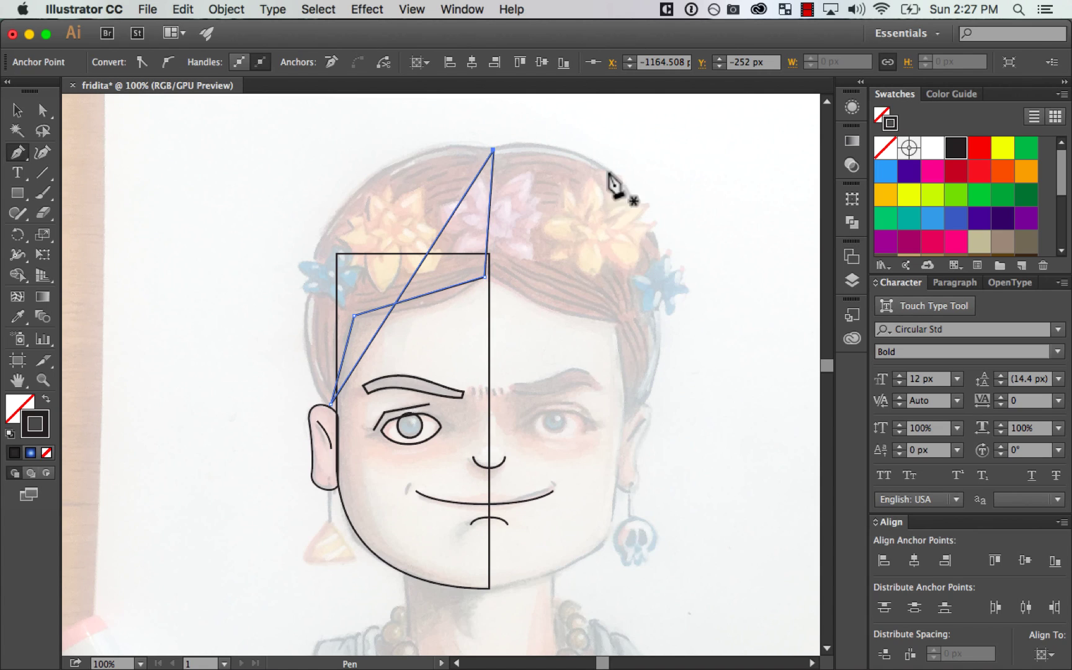
# Step: Move the hair outline's hairline point onto the face's centre line and its ear point onto the face's side edge
pyautogui.press('a')
pyautogui.moveTo(485, 279); pyautogui.dragTo(489, 276)
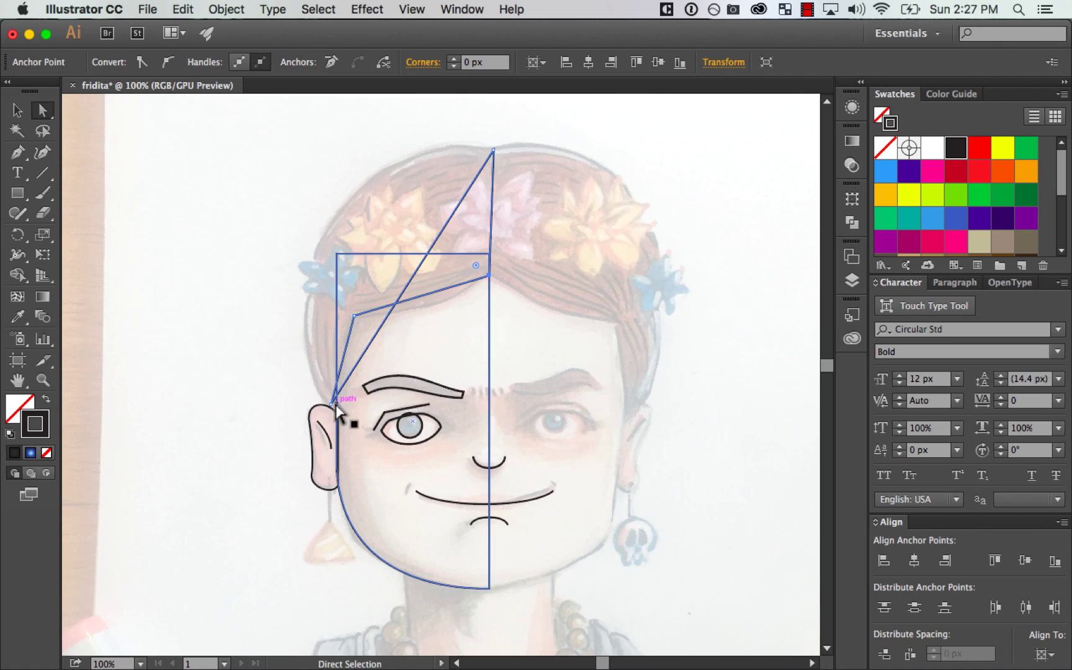
pyautogui.moveTo(331, 404); pyautogui.dragTo(340, 418)
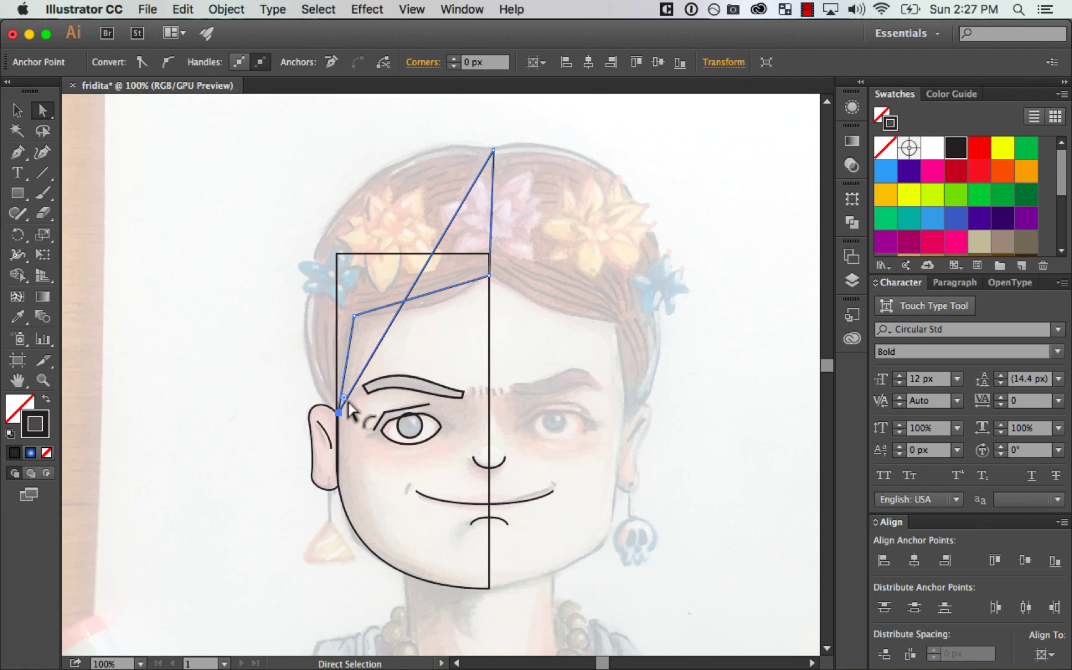
# Step: Bend the hair outline's outer edge into a curve following the head, refine its handles, and lower the top anchor slightly
pyautogui.hotkey('shift', 'c')
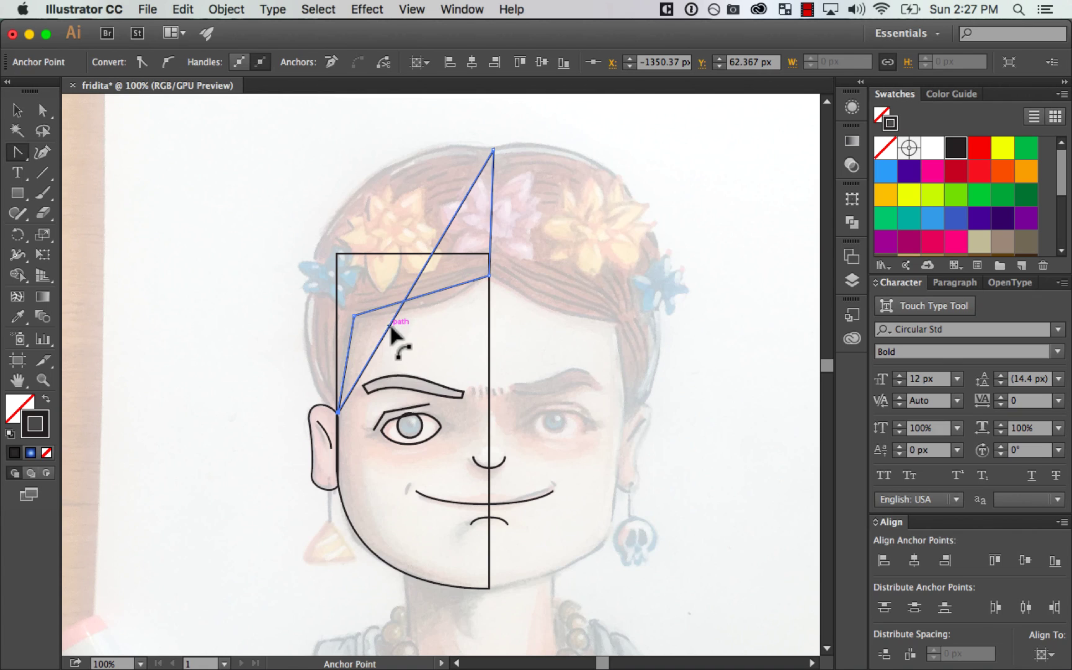
pyautogui.moveTo(391, 329); pyautogui.dragTo(309, 257)
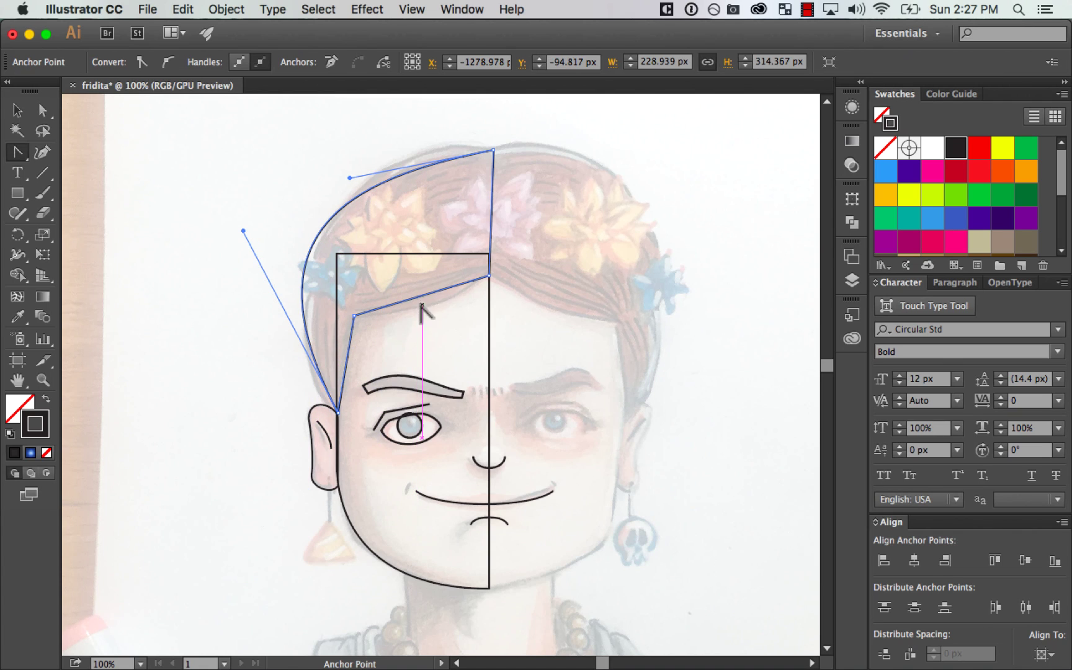
pyautogui.press('a')
pyautogui.moveTo(350, 177); pyautogui.dragTo(381, 131)
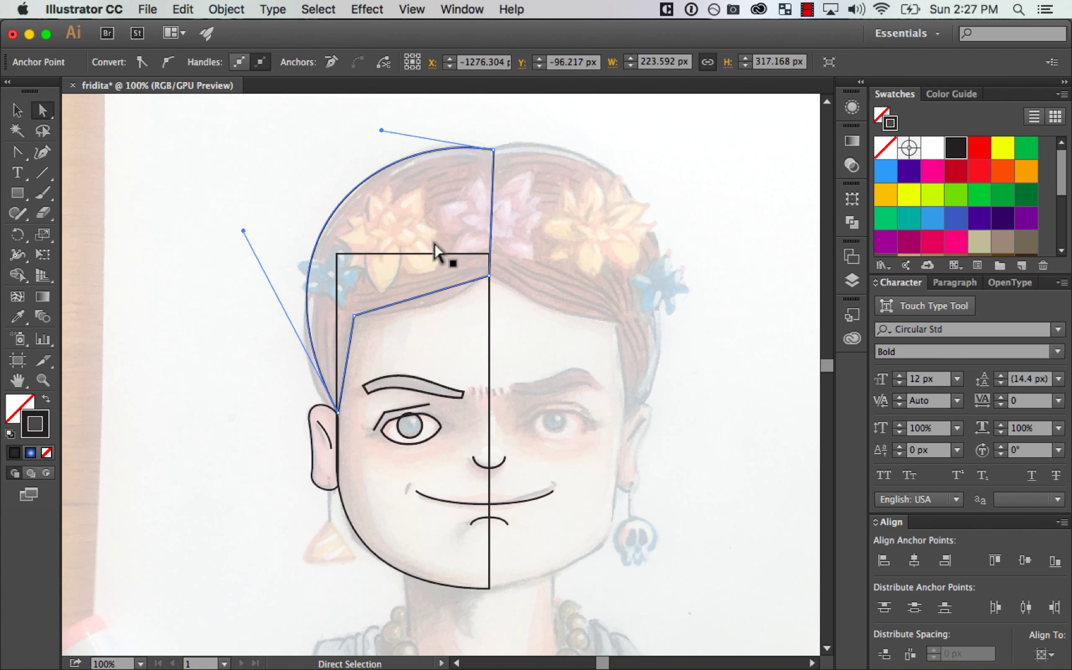
pyautogui.moveTo(242, 230); pyautogui.dragTo(247, 248)
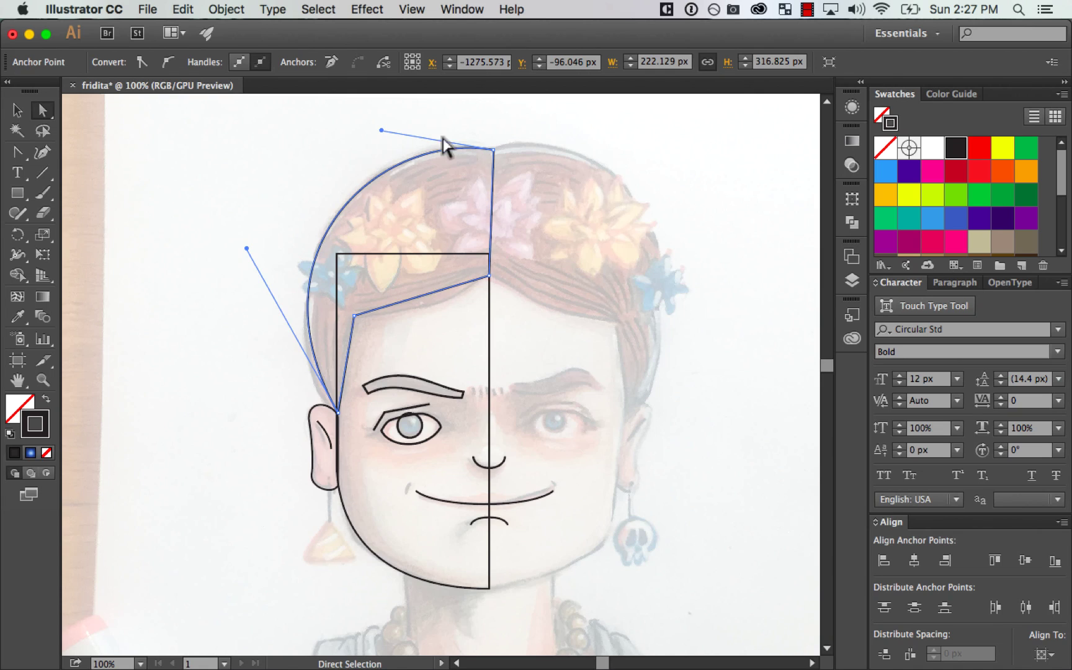
pyautogui.press('space')
pyautogui.moveTo(643, 262); pyautogui.dragTo(669, 312)
pyautogui.moveTo(409, 180); pyautogui.dragTo(408, 171)
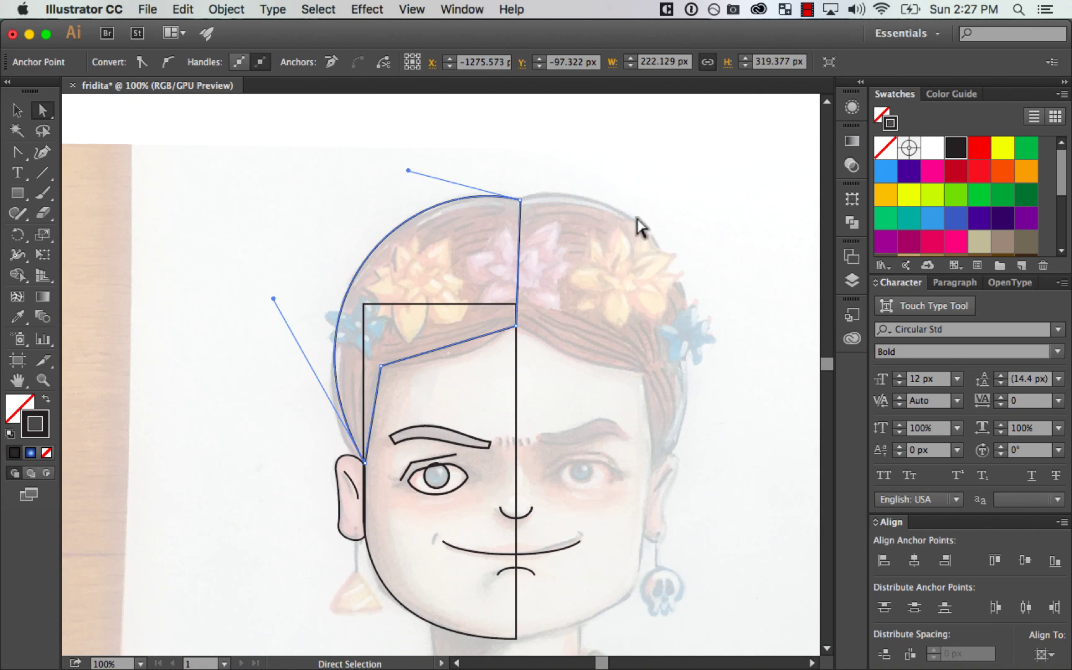
pyautogui.moveTo(520, 200); pyautogui.dragTo(520, 203)
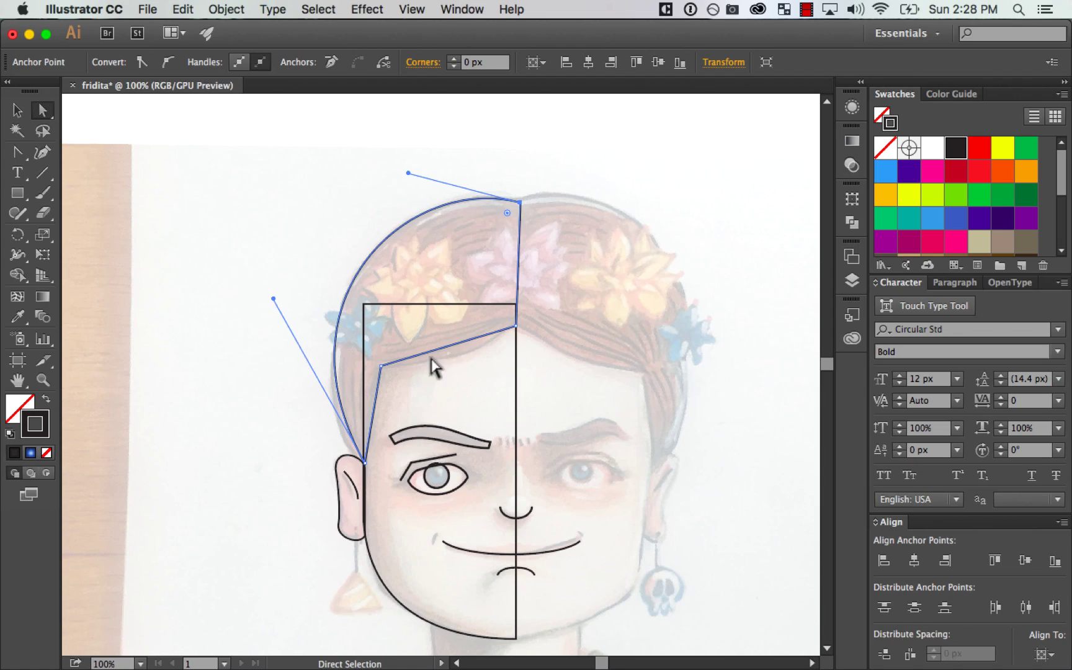
# Step: Curve the hair outline's forehead and temple edges to follow the drawn hairline, and shift their shared corner slightly outward
pyautogui.hotkey('shift', 'c')
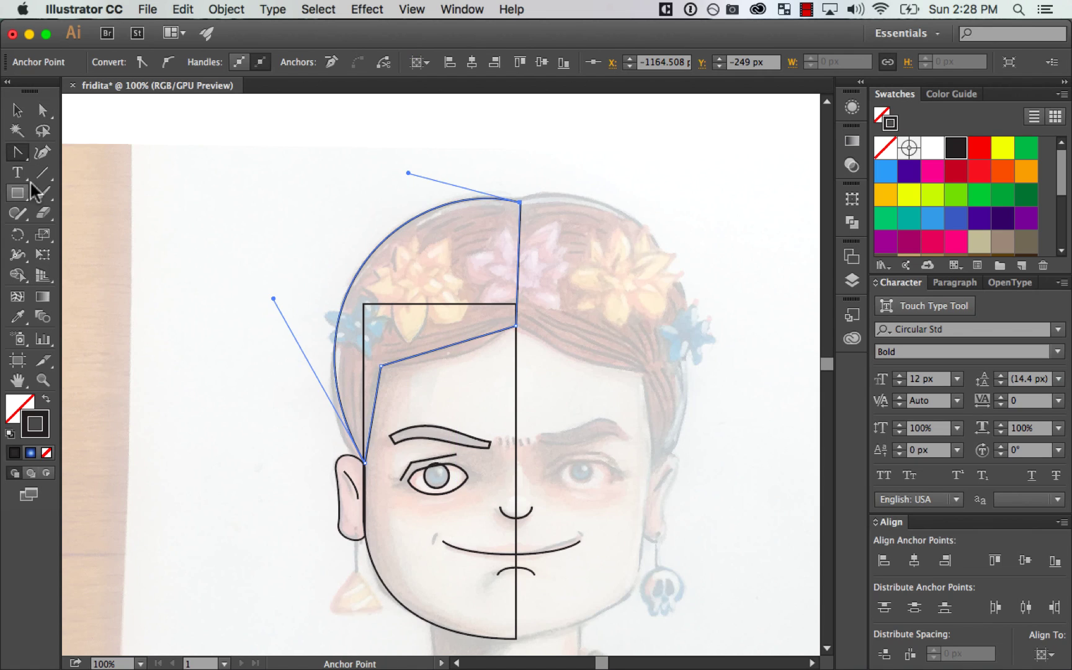
pyautogui.moveTo(448, 352); pyautogui.dragTo(451, 359)
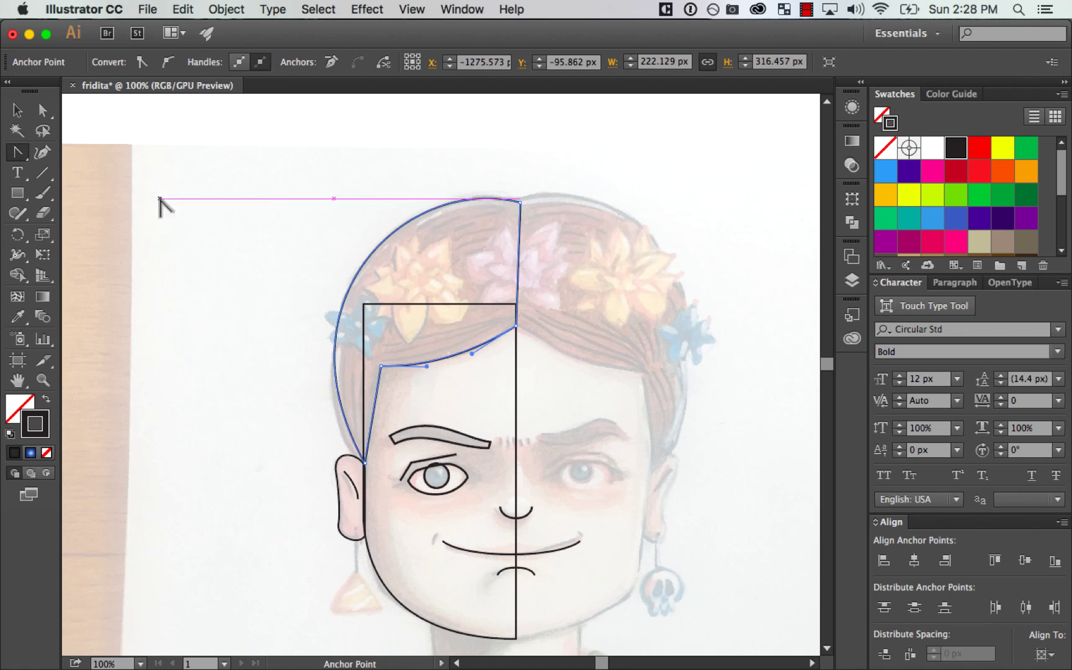
pyautogui.click(18, 152)
pyautogui.click(181, 214)
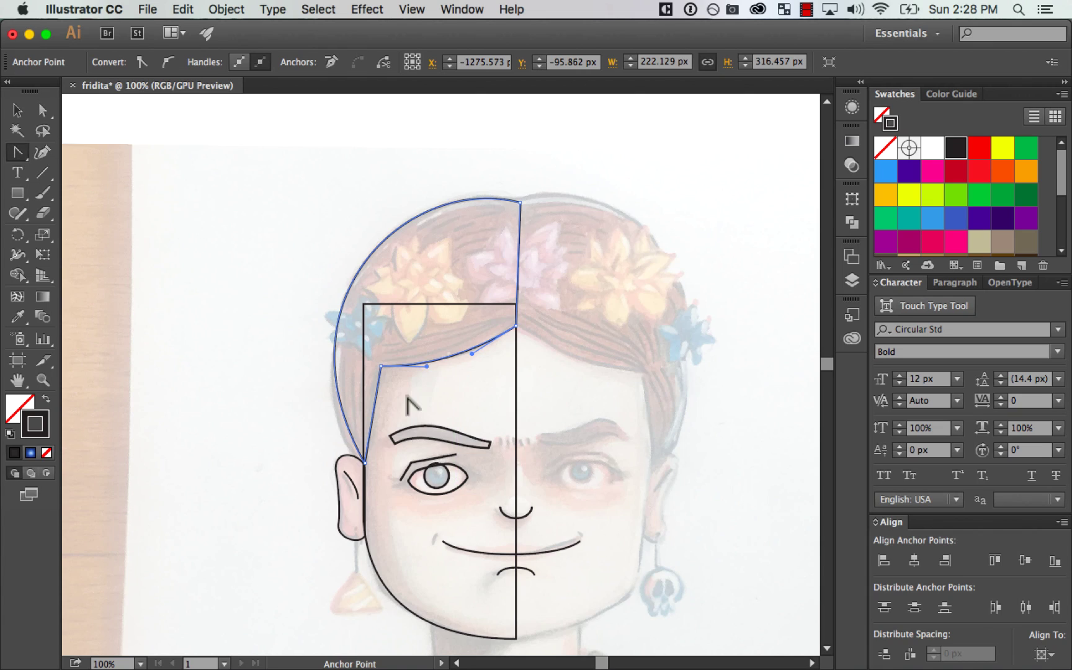
pyautogui.moveTo(374, 409); pyautogui.dragTo(382, 417)
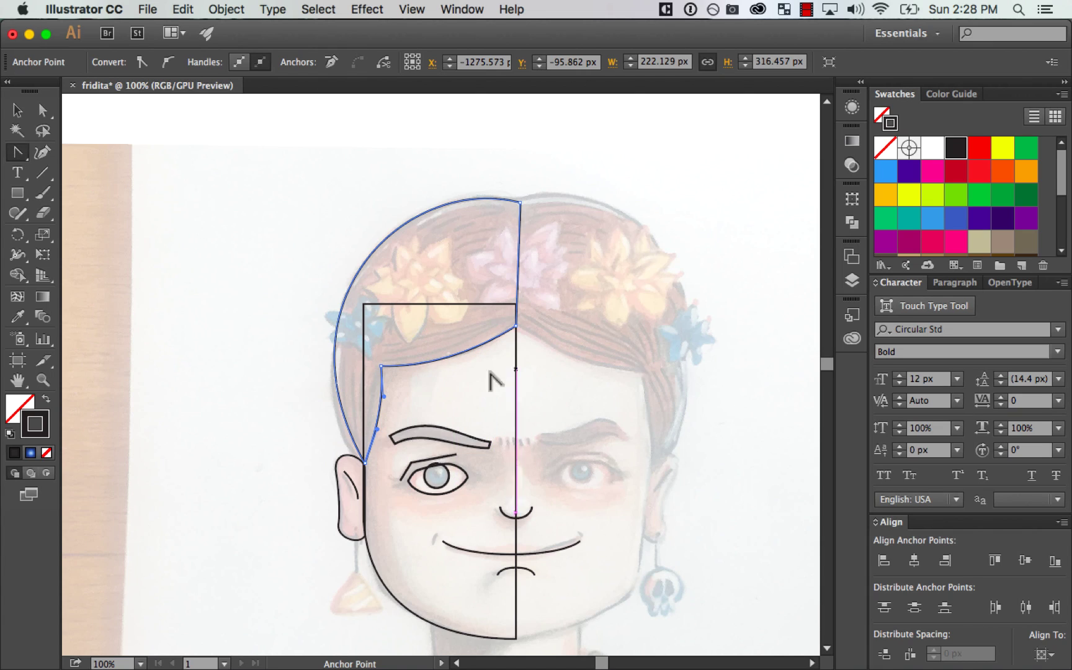
pyautogui.press('a')
pyautogui.click(380, 366)
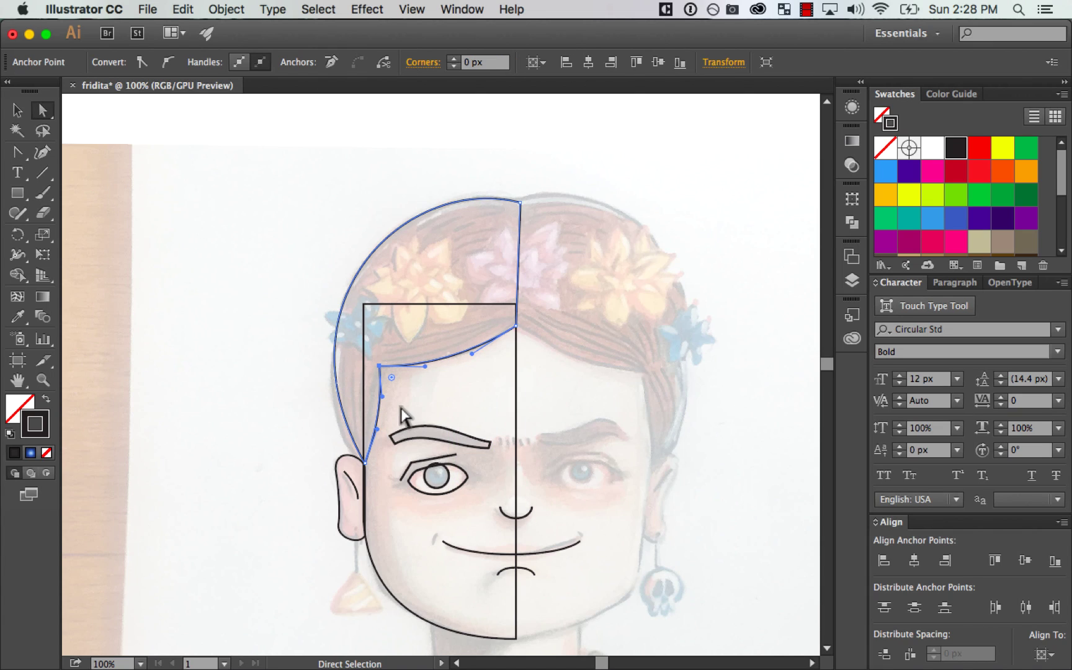
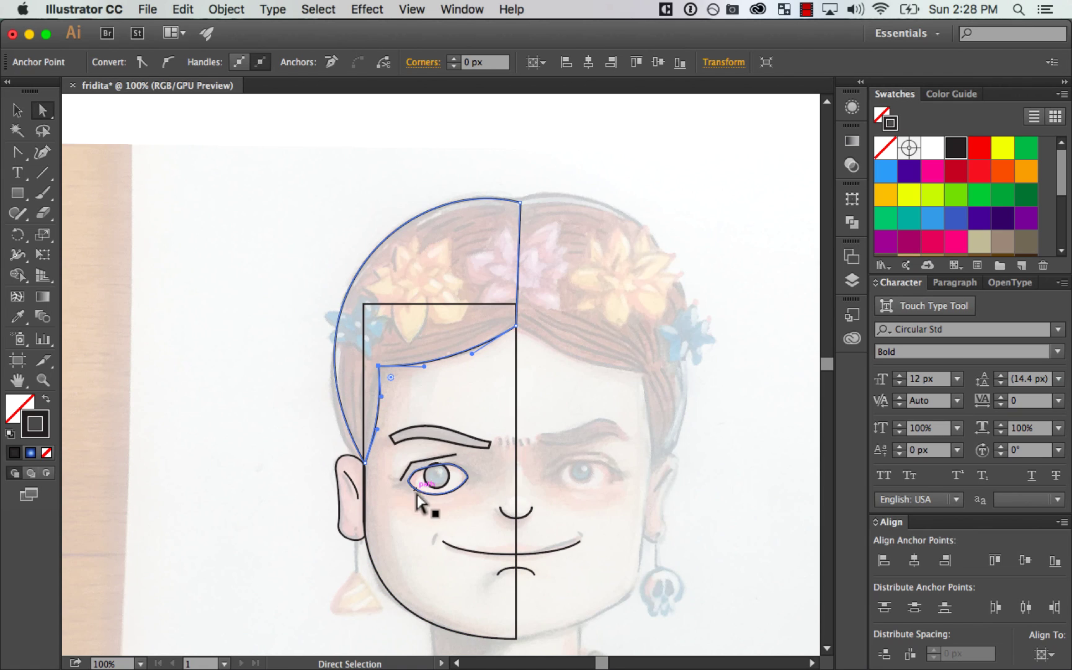
# Step: Align the hair outline's two centre anchors horizontally to each other using Align to Selection, and move them onto the face's centre line
pyautogui.click(651, 197)
pyautogui.click(520, 202)
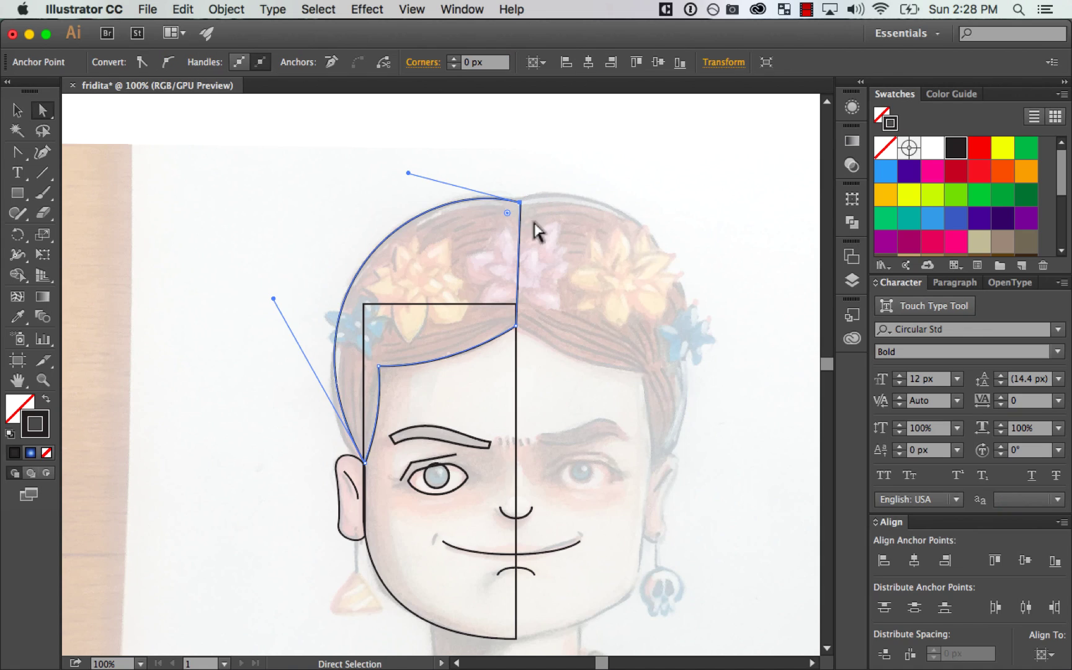
pyautogui.keyDown('shift'); pyautogui.click(516, 327); pyautogui.keyUp('shift')
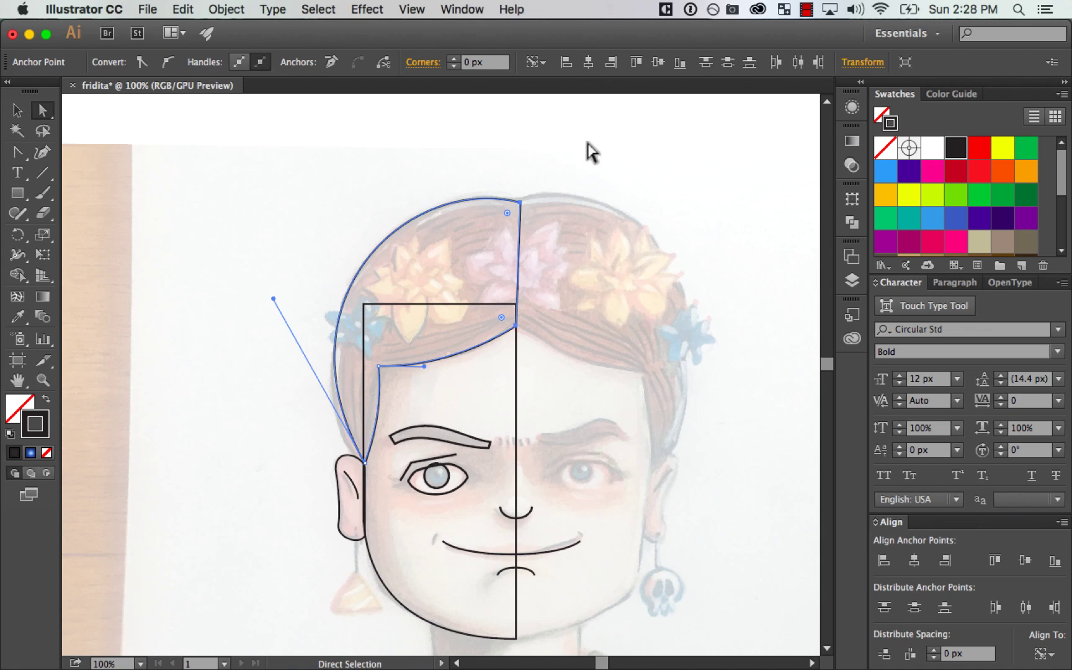
pyautogui.click(1044, 653)
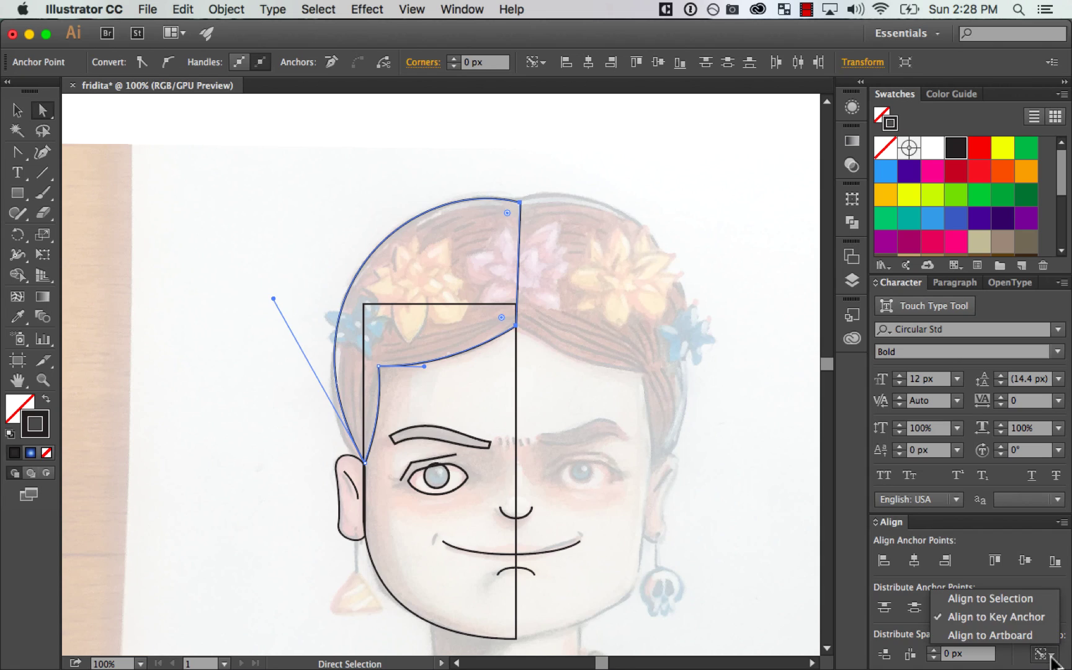
pyautogui.click(1017, 596)
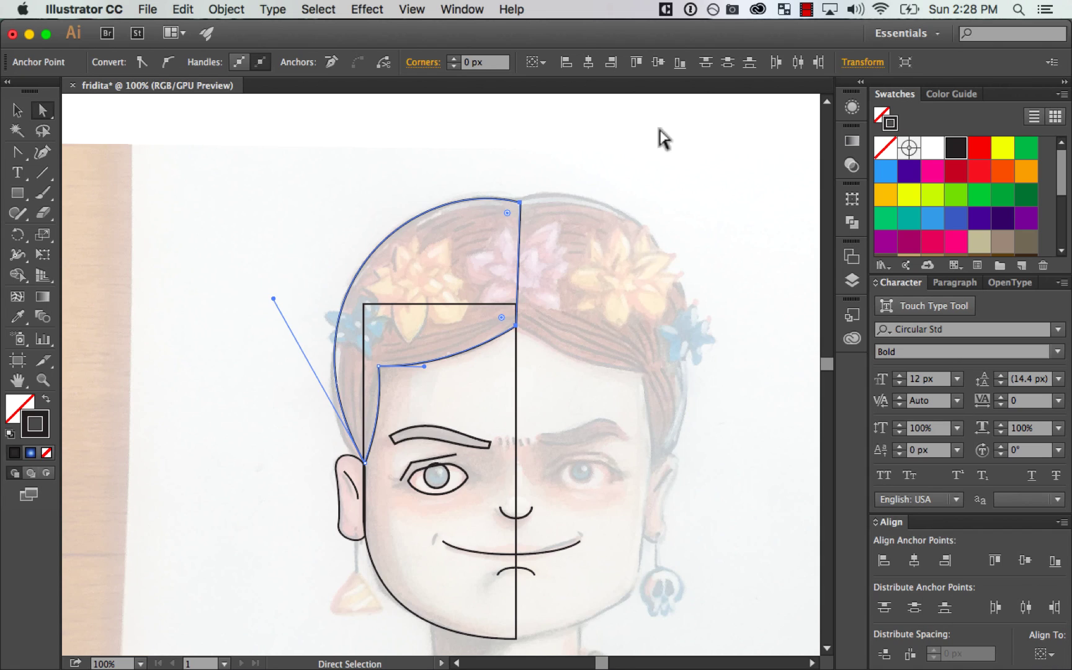
pyautogui.click(588, 62)
pyautogui.moveTo(518, 323)
pyautogui.mouseDown()
pyautogui.moveTo(509, 334)
pyautogui.moveTo(516, 329)
pyautogui.mouseUp()
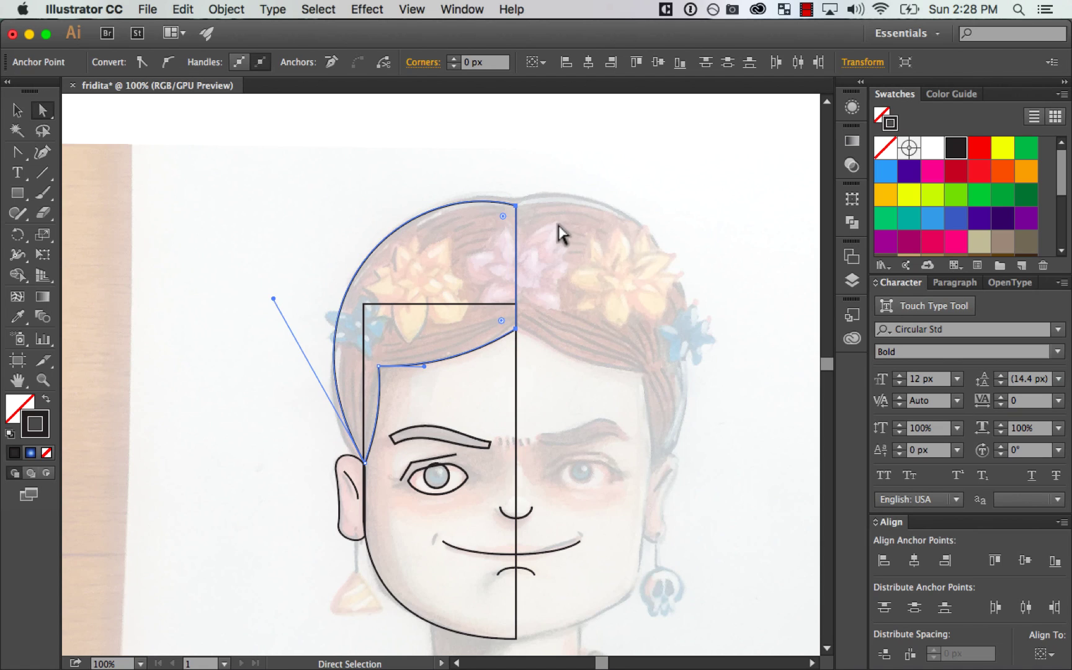
# Step: Nudge the hair outline's two centre anchors slightly upward to match the drawing, and deselect the outline
pyautogui.click(539, 335)
pyautogui.click(517, 328)
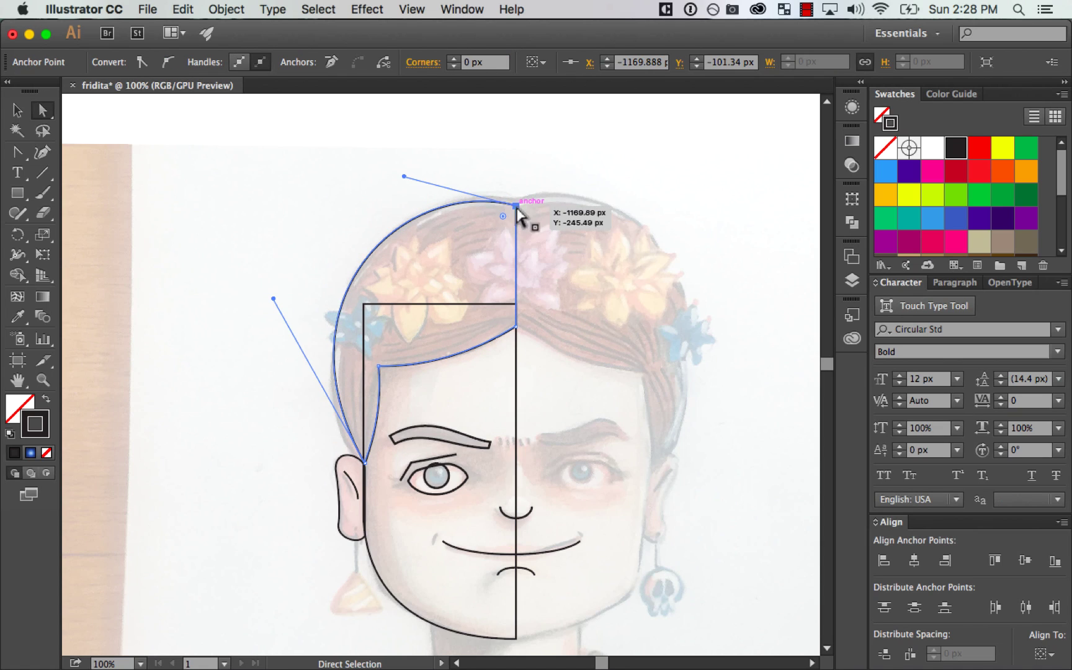
pyautogui.press('Up')
pyautogui.press('Up')
pyautogui.press('Up')
pyautogui.click(690, 427)
pyautogui.press('space')
pyautogui.moveTo(691, 428); pyautogui.dragTo(684, 336)
pyautogui.click(376, 275)
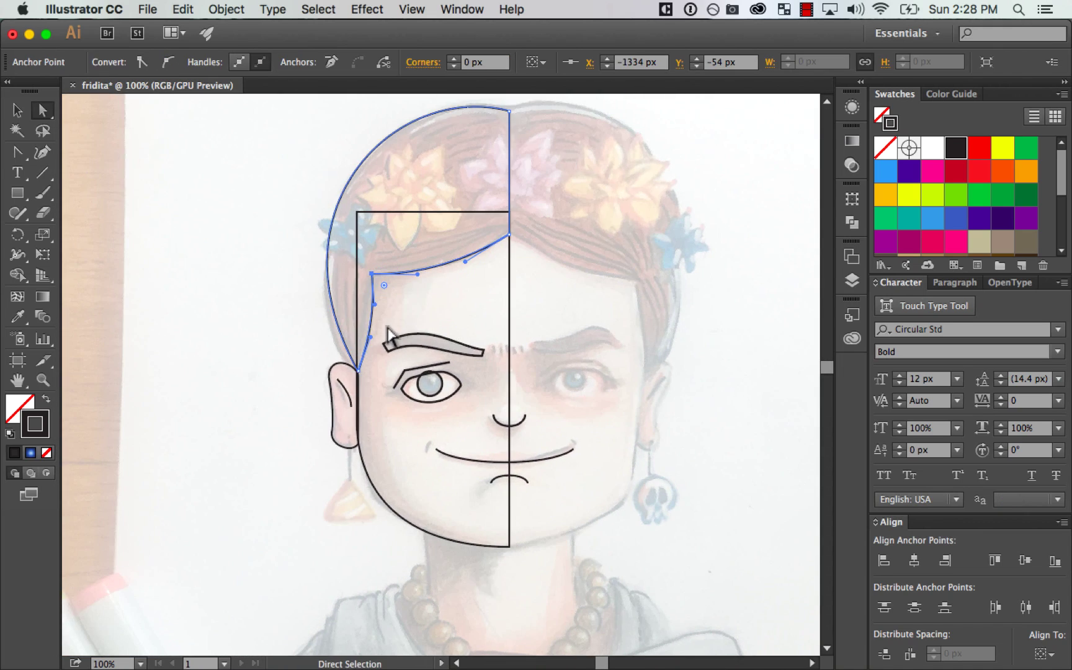
pyautogui.moveTo(693, 455); pyautogui.dragTo(658, 402)
pyautogui.click(680, 341)
# Step: Try to bow the short outer segment of the crease above the eye into a curve with the Anchor Point tool
pyautogui.press('z')
pyautogui.moveTo(390, 334); pyautogui.dragTo(516, 339)
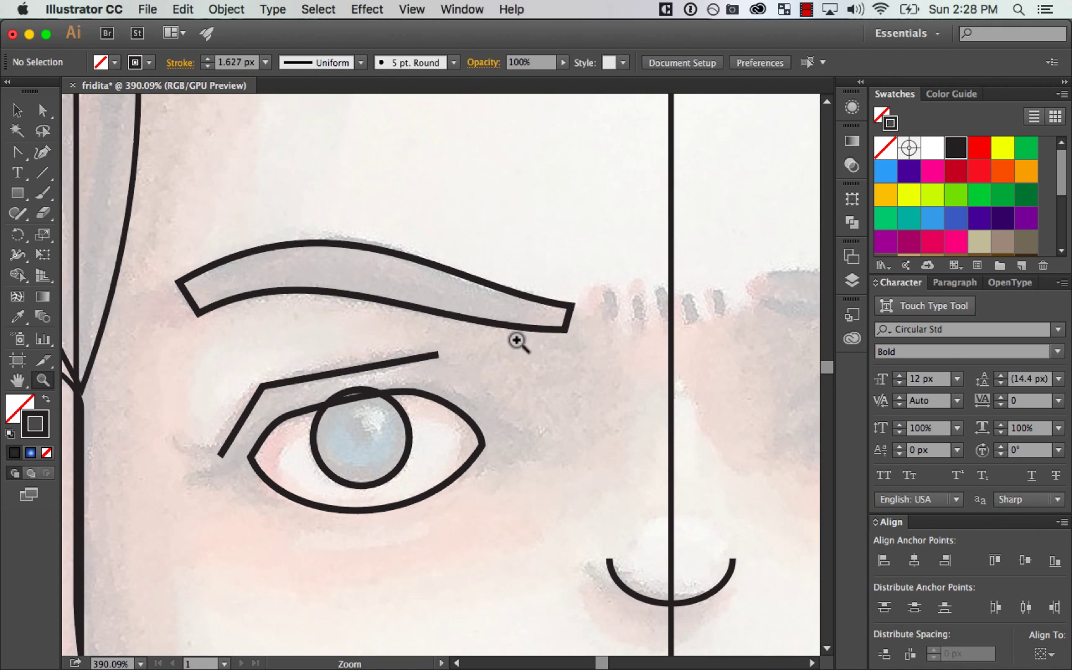
pyautogui.press('a')
pyautogui.click(266, 385)
pyautogui.hotkey('shift', 'c')
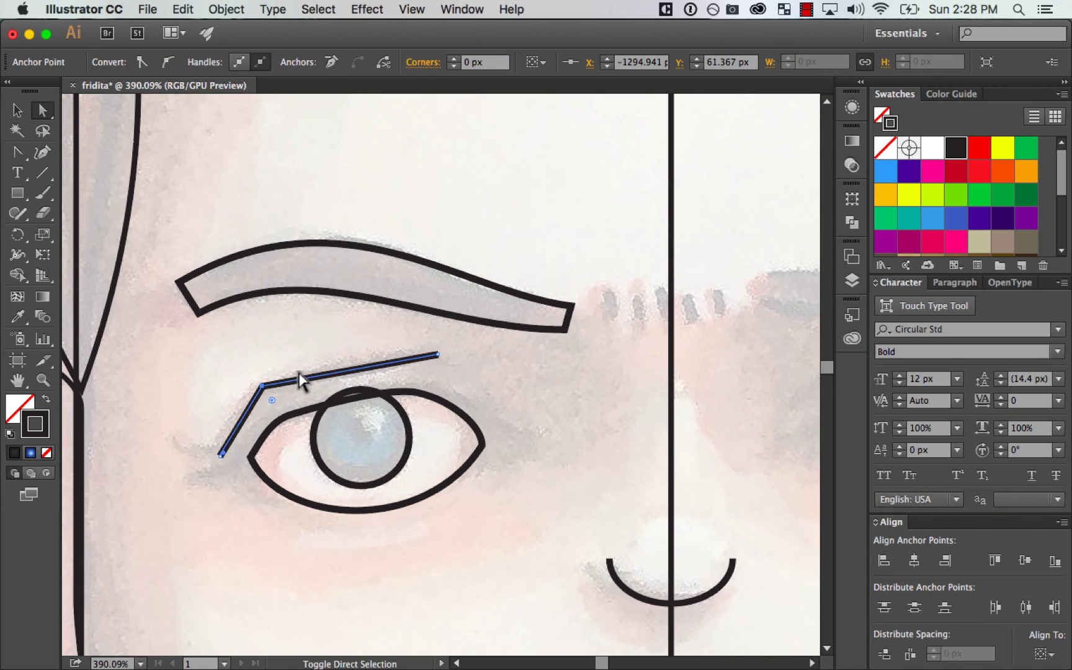
pyautogui.moveTo(243, 418); pyautogui.dragTo(241, 392)
pyautogui.press('a')
pyautogui.click(262, 385)
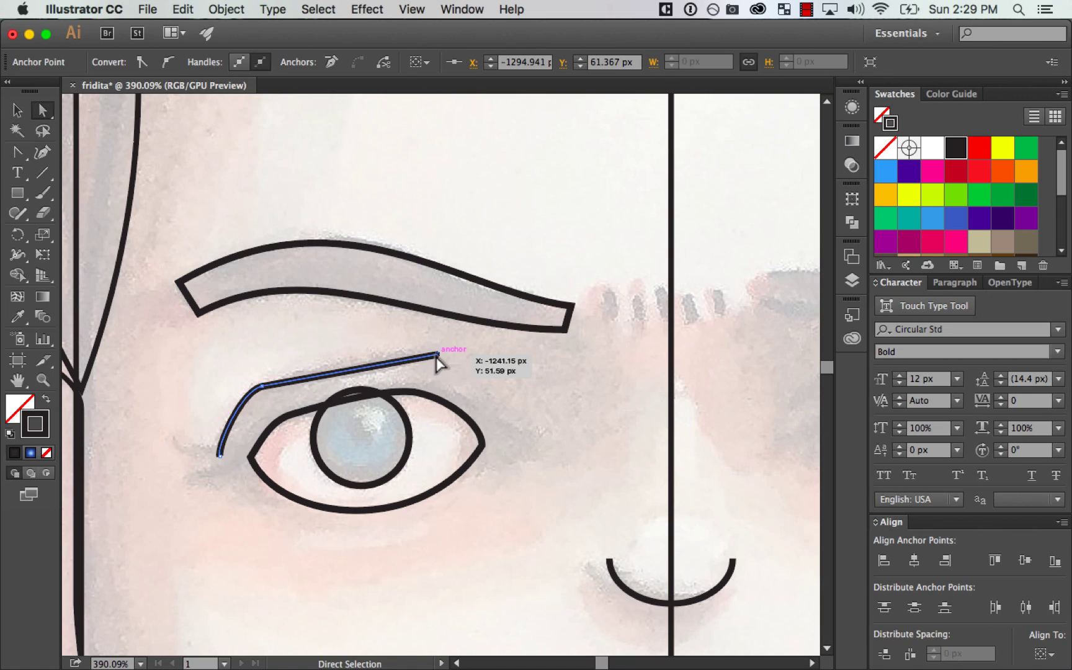
# Step: Try arching the long segment of the crease above the eye and deleting the anchor at its bend
pyautogui.hotkey('shift', 'c')
pyautogui.moveTo(342, 374); pyautogui.dragTo(345, 371)
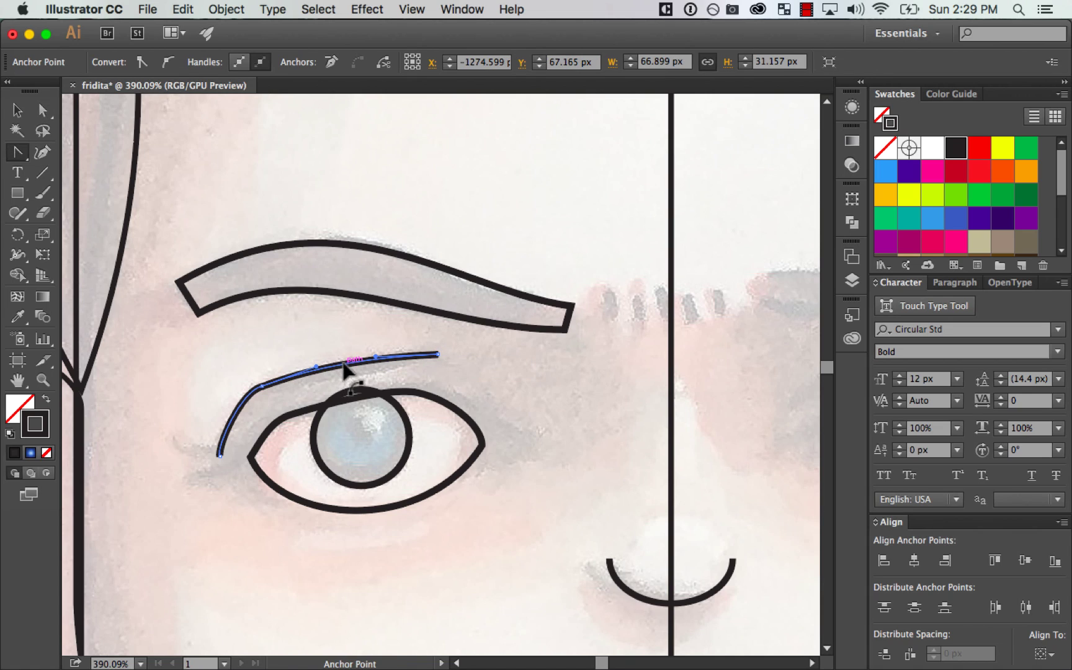
pyautogui.press('-')
pyautogui.click(261, 386)
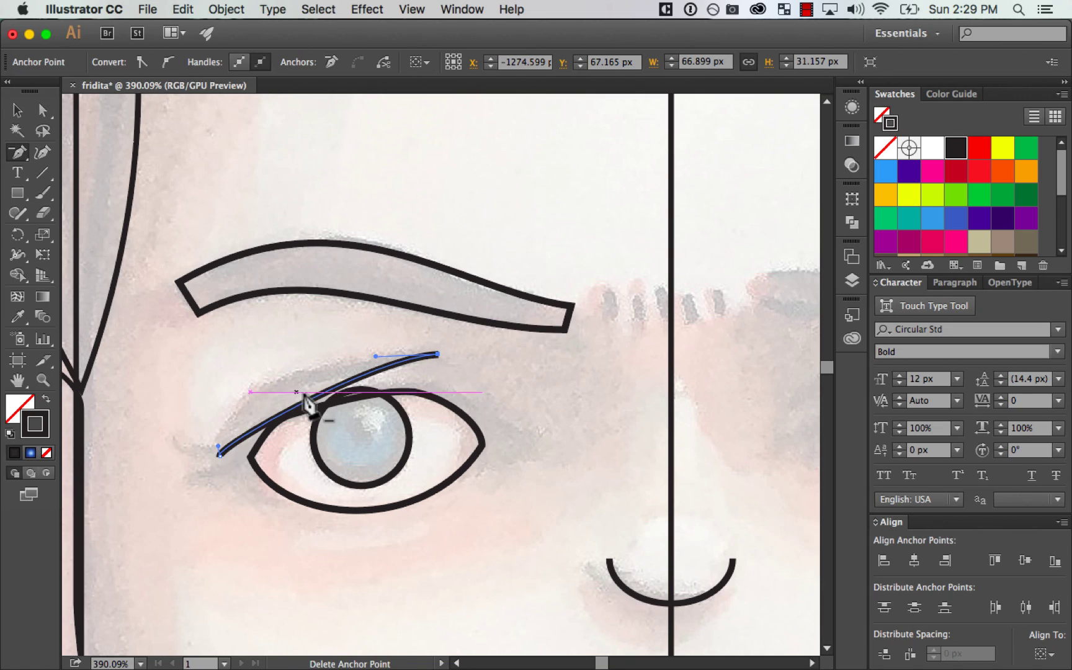
# Step: Undo the anchor deletion and both curve edits on the crease above the eye
pyautogui.press('super+z')
pyautogui.press('super+z')
pyautogui.press('super+z')
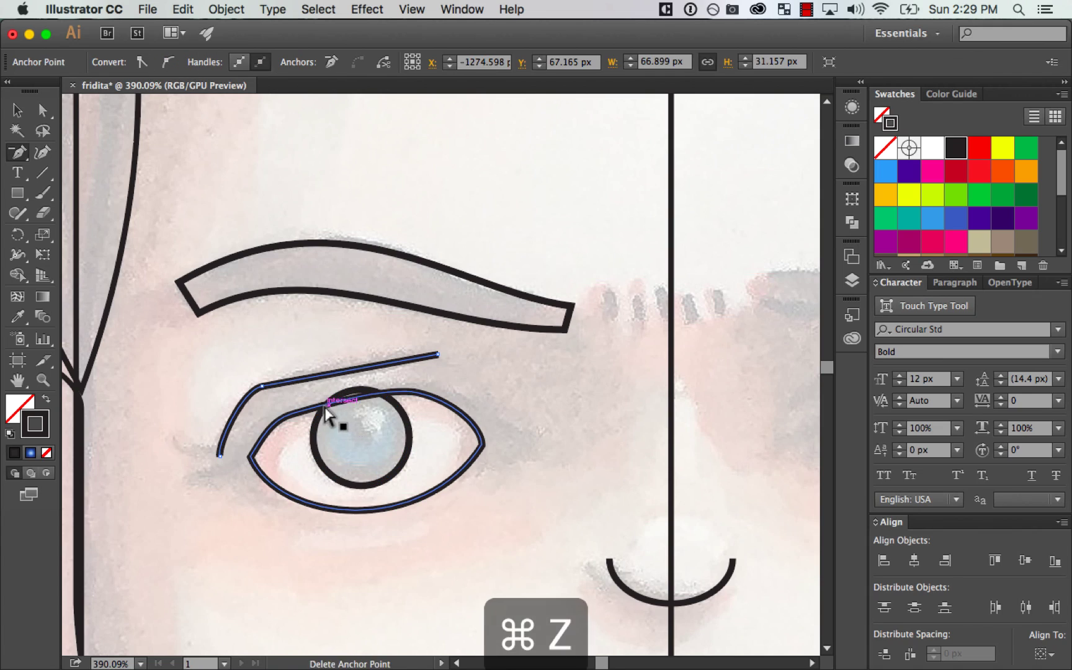
pyautogui.press('super+z')
pyautogui.press('super+z')
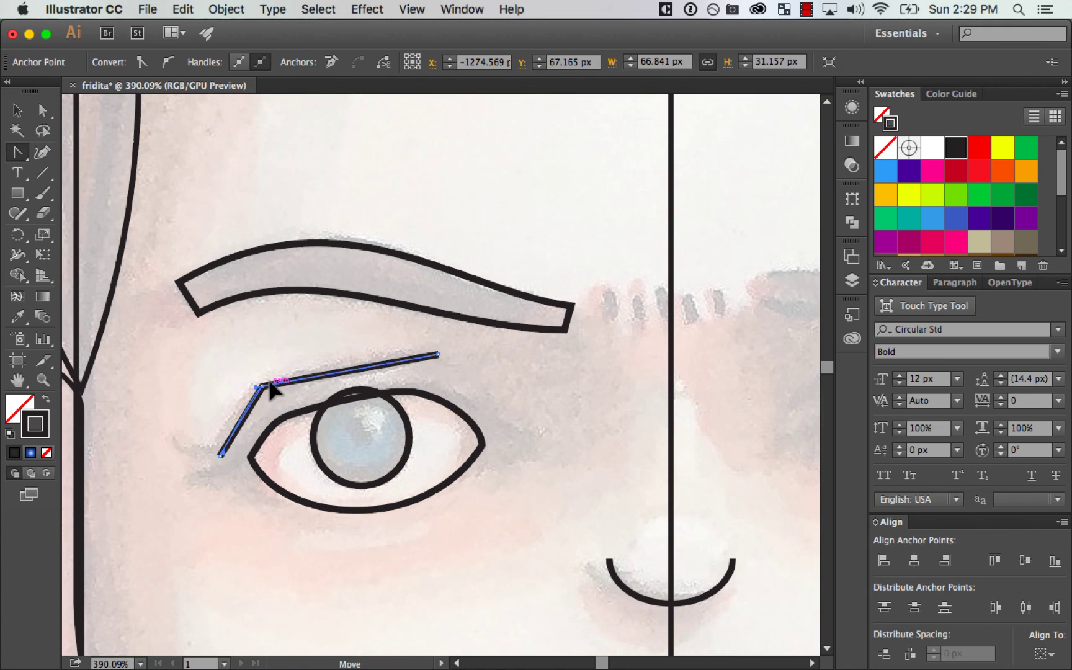
# Step: Round the bend in the crease above the eye, pull curve handles from its inner end and nudge that end slightly downward
pyautogui.moveTo(268, 382); pyautogui.dragTo(279, 376)
pyautogui.press('super')
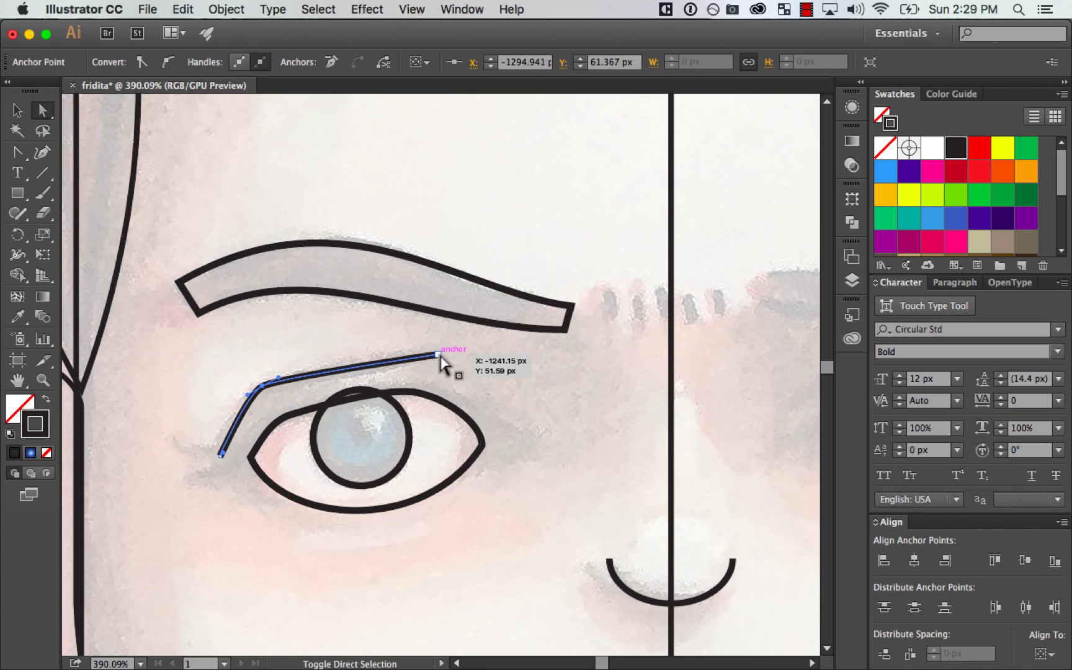
pyautogui.moveTo(439, 354); pyautogui.dragTo(462, 361)
pyautogui.press('super')
pyautogui.press('Down')
pyautogui.press('Down')
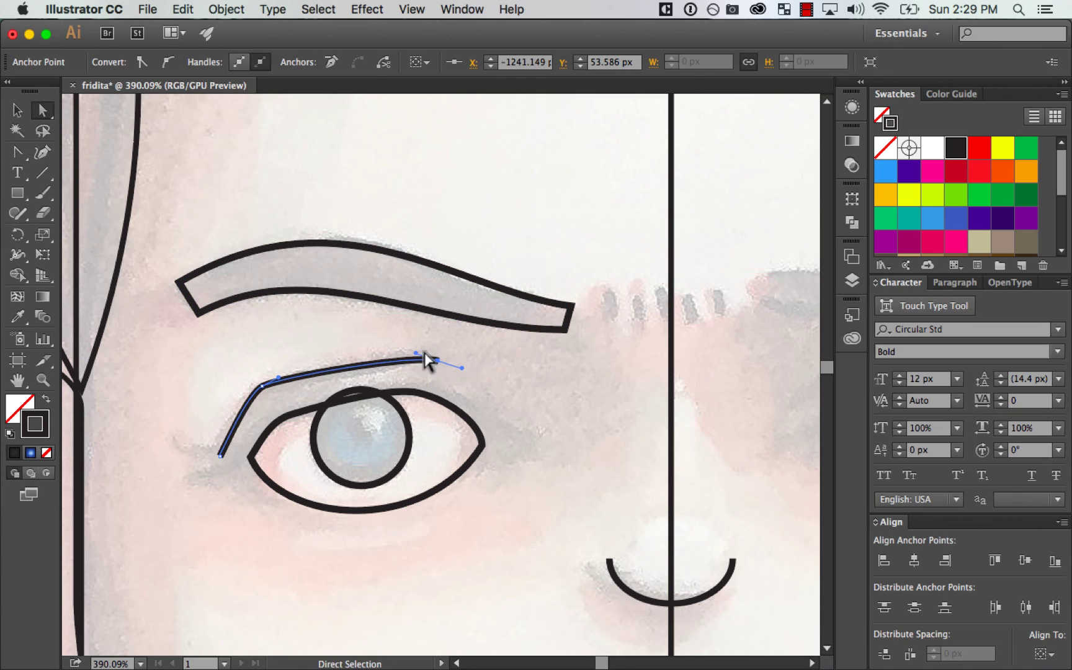
# Step: Lengthen the curve handle at the crease's inner end to arch the line more, and deselect the crease
pyautogui.click(458, 349)
pyautogui.click(438, 361)
pyautogui.moveTo(413, 353); pyautogui.dragTo(390, 349)
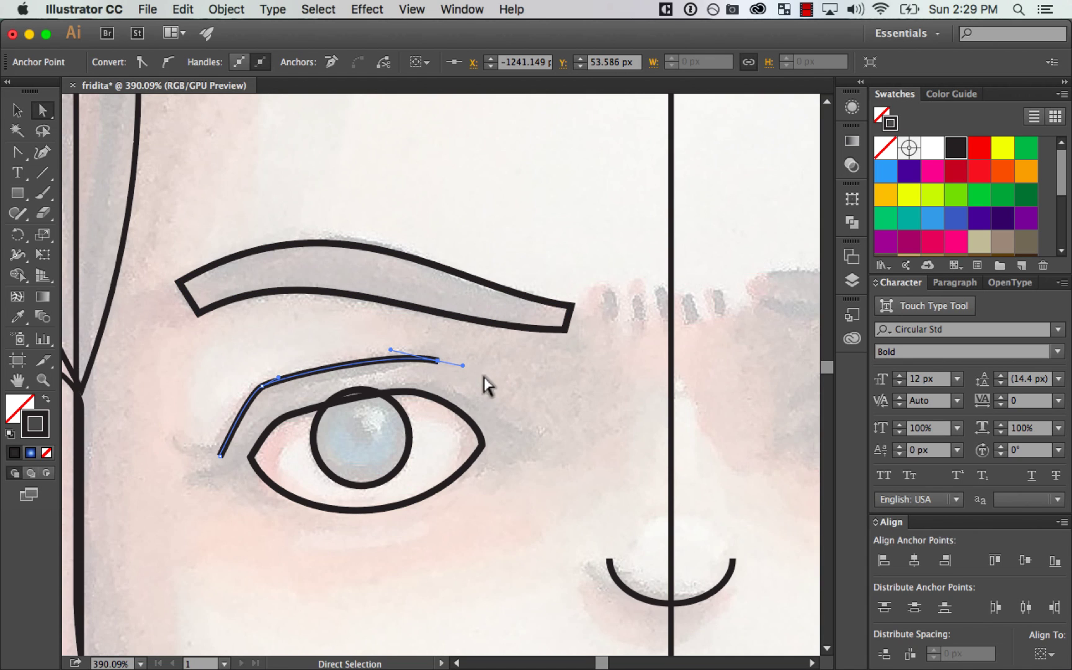
pyautogui.press('super+minus')
pyautogui.press('super+minus')
pyautogui.press('super+minus')
pyautogui.press('super+minus')
pyautogui.press('super+minus')
pyautogui.press('super+equal')
pyautogui.press('super+equal')
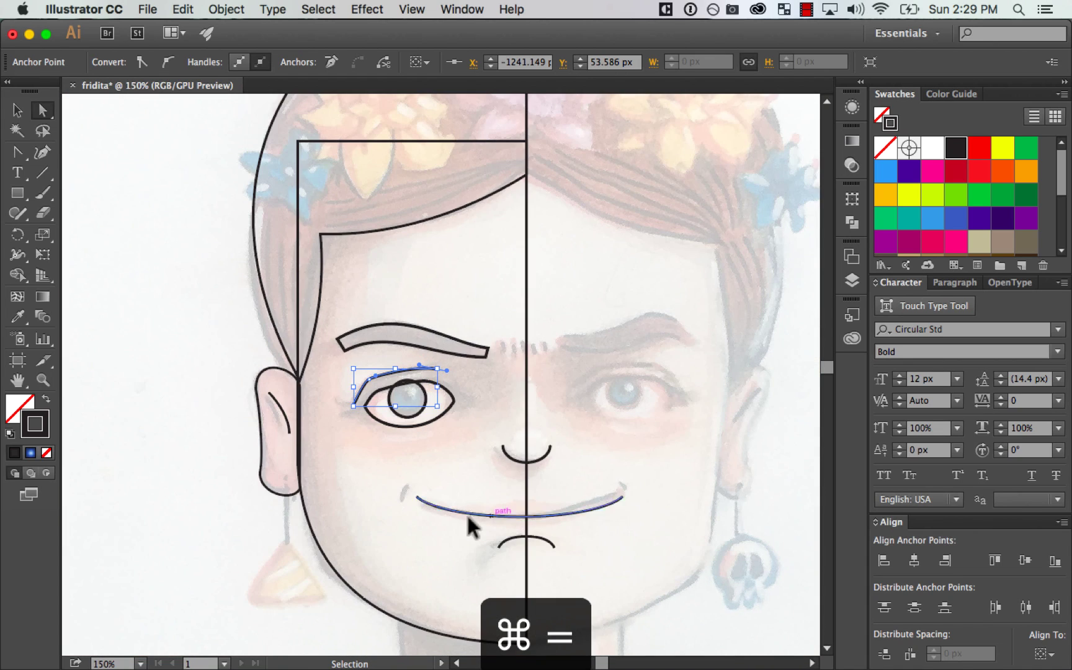
pyautogui.click(232, 514)
# Step: Trace the short curved mark beside the mouth's outer corner with the Pen tool, about 17.6 px long, and deselect it
pyautogui.moveTo(661, 457); pyautogui.dragTo(626, 414)
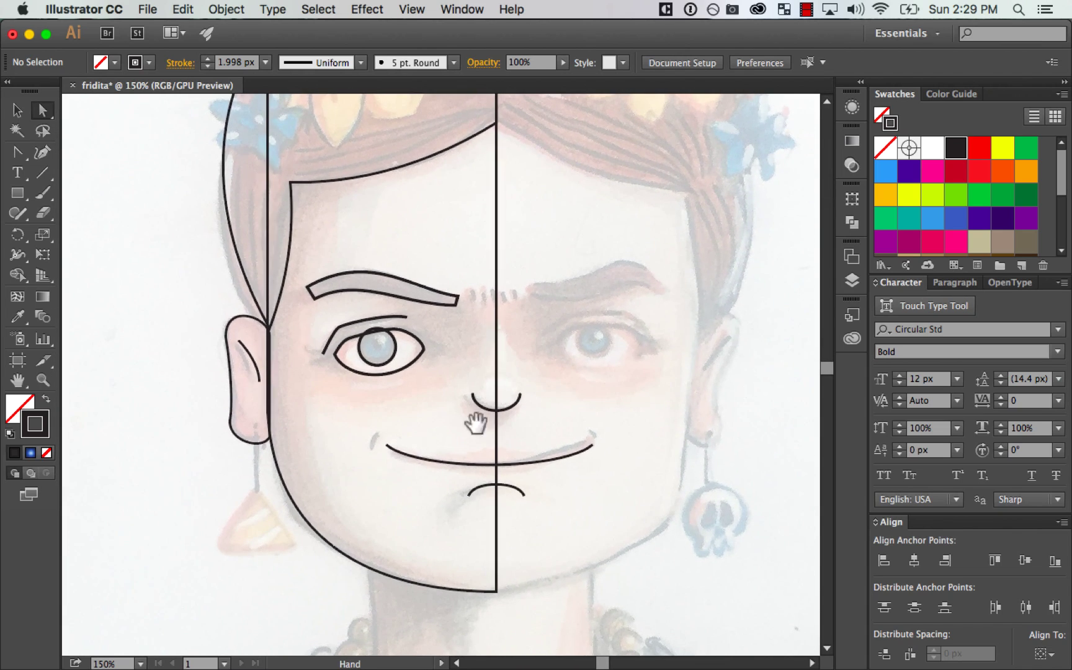
pyautogui.press('z')
pyautogui.moveTo(327, 395); pyautogui.dragTo(476, 471)
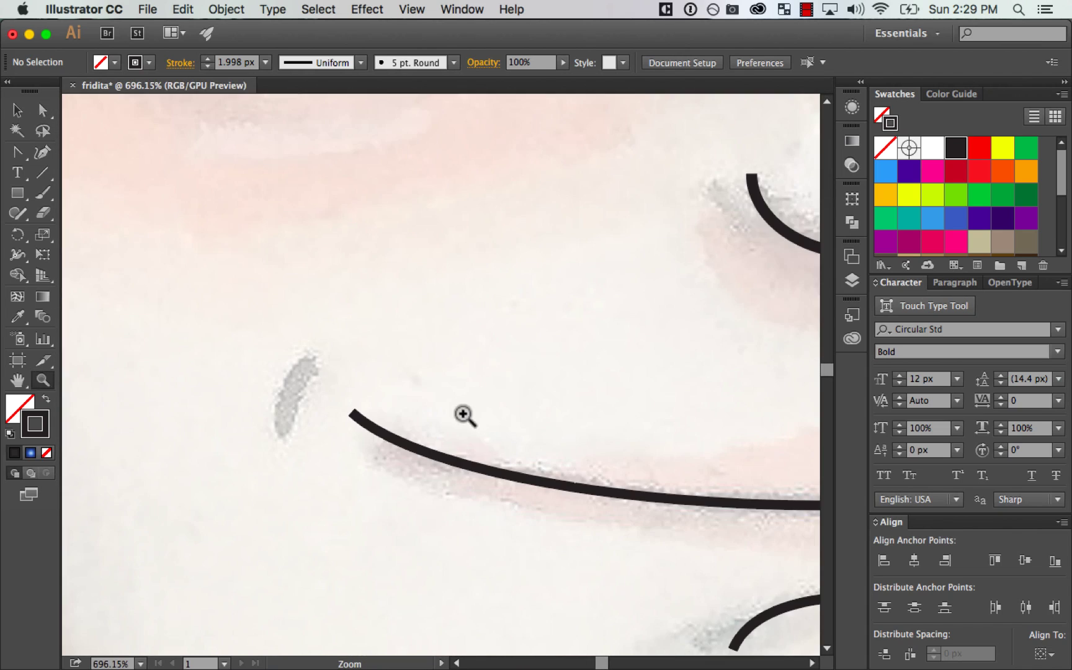
pyautogui.press('p')
pyautogui.click(280, 424)
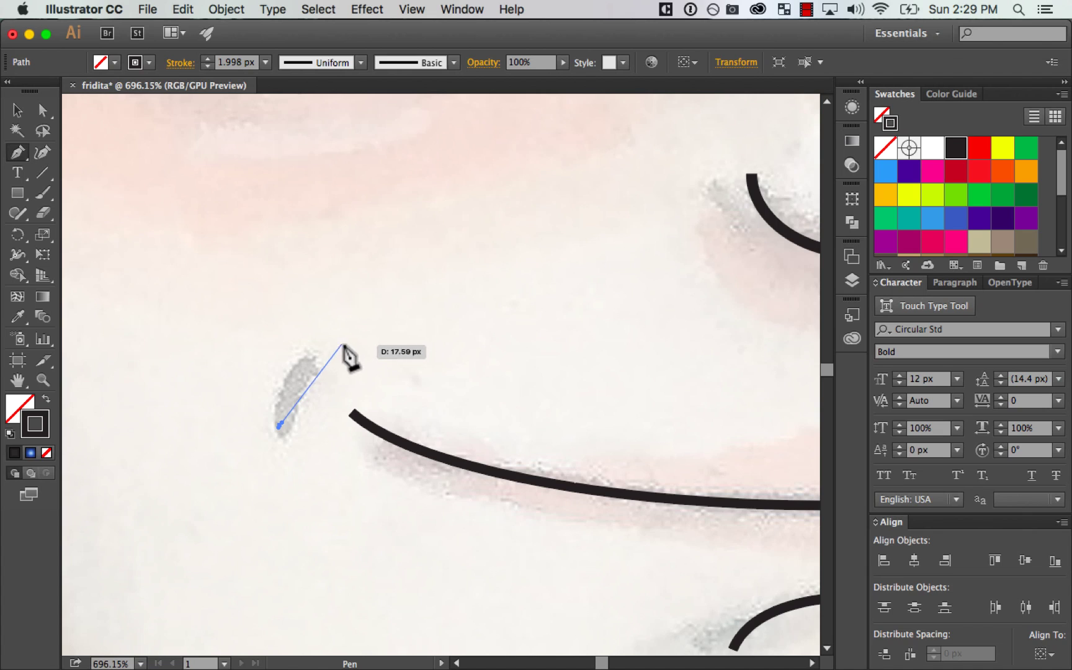
pyautogui.moveTo(344, 345); pyautogui.dragTo(400, 339)
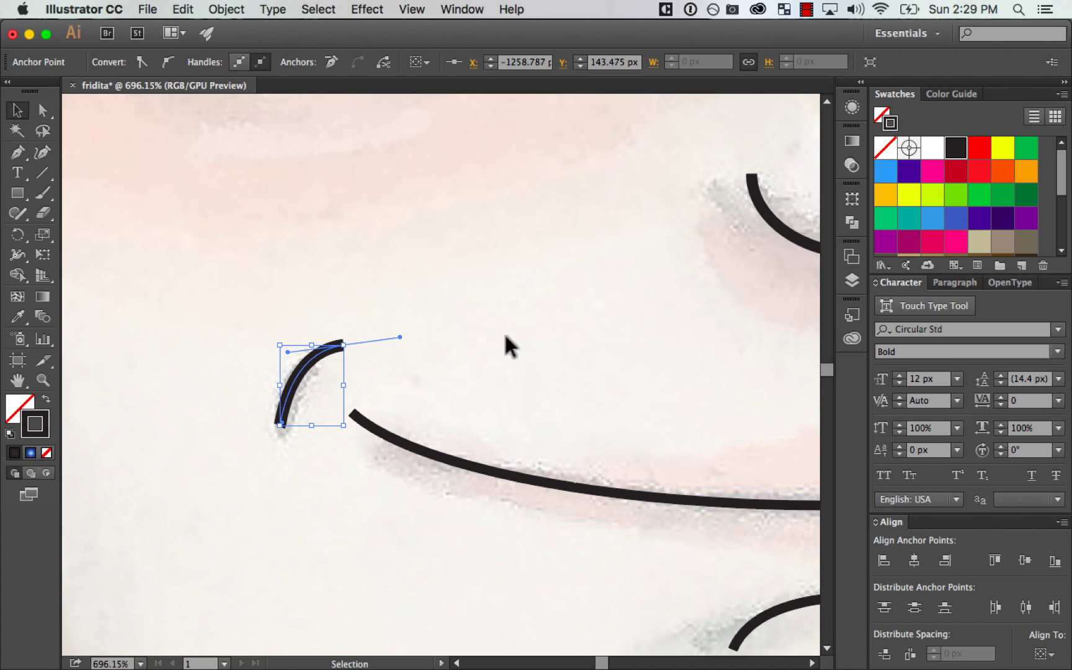
pyautogui.press('super+minus')
pyautogui.press('super+minus')
pyautogui.press('super+minus')
pyautogui.press('super+minus')
pyautogui.press('super+minus')
pyautogui.click(252, 539)
pyautogui.moveTo(603, 309); pyautogui.dragTo(688, 288)
pyautogui.press('z')
pyautogui.moveTo(302, 536); pyautogui.dragTo(588, 234)
pyautogui.moveTo(568, 328); pyautogui.dragTo(593, 343)
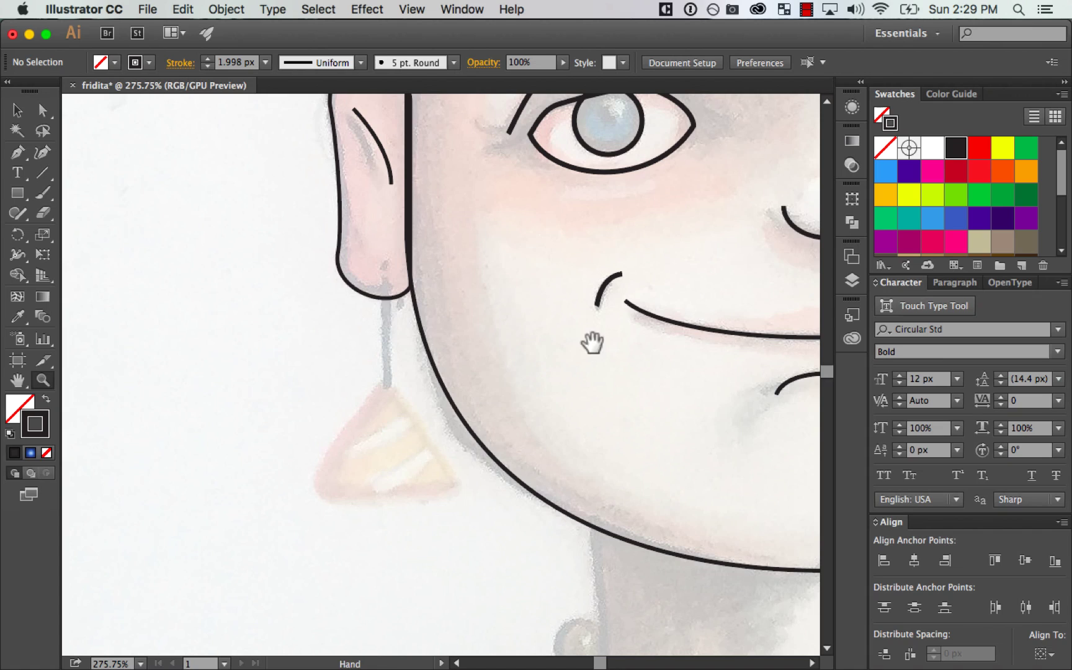
pyautogui.click(43, 177)
pyautogui.moveTo(386, 263); pyautogui.dragTo(385, 307)
pyautogui.press('Escape')
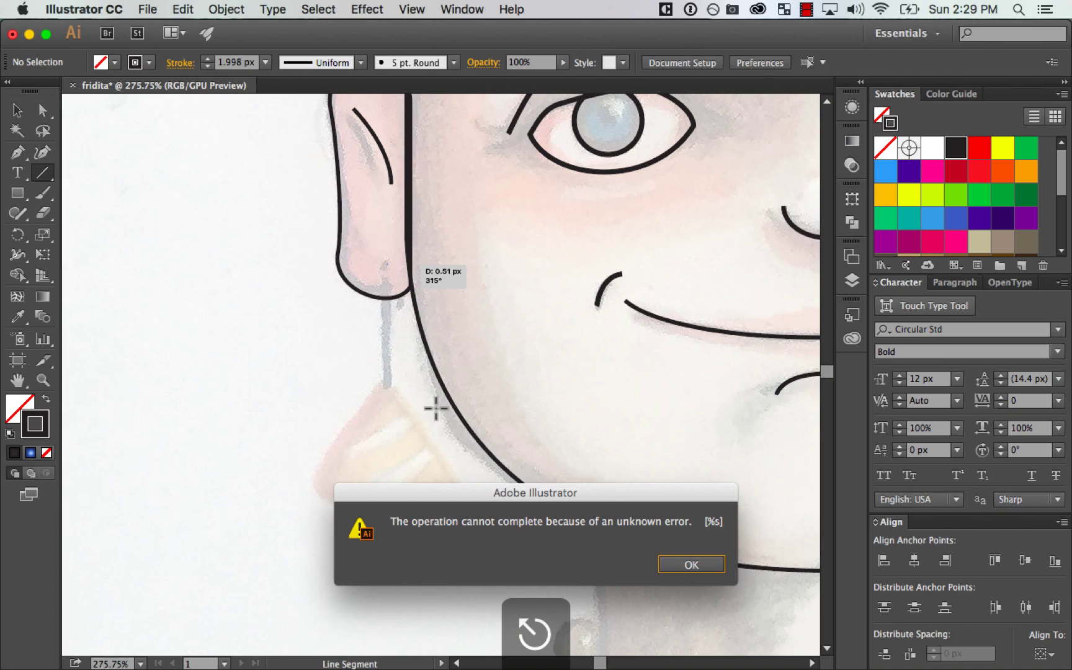
# Step: Draw a straight vertical line from inside the earlobe down into the earring's triangular pendant
pyautogui.click(43, 177)
pyautogui.click(144, 175)
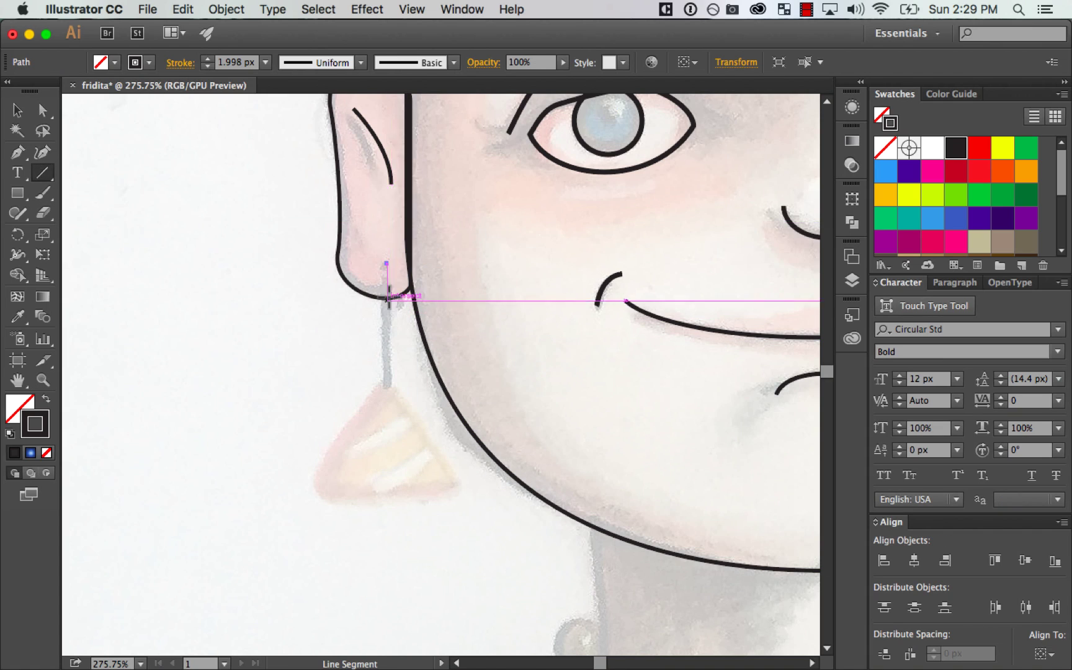
pyautogui.moveTo(387, 264); pyautogui.dragTo(386, 407)
pyautogui.press('v')
# Step: Try drawing a six-sided polygon beside the earring with the Polygon tool, and undo it
pyautogui.scroll(-2, 552, 463)
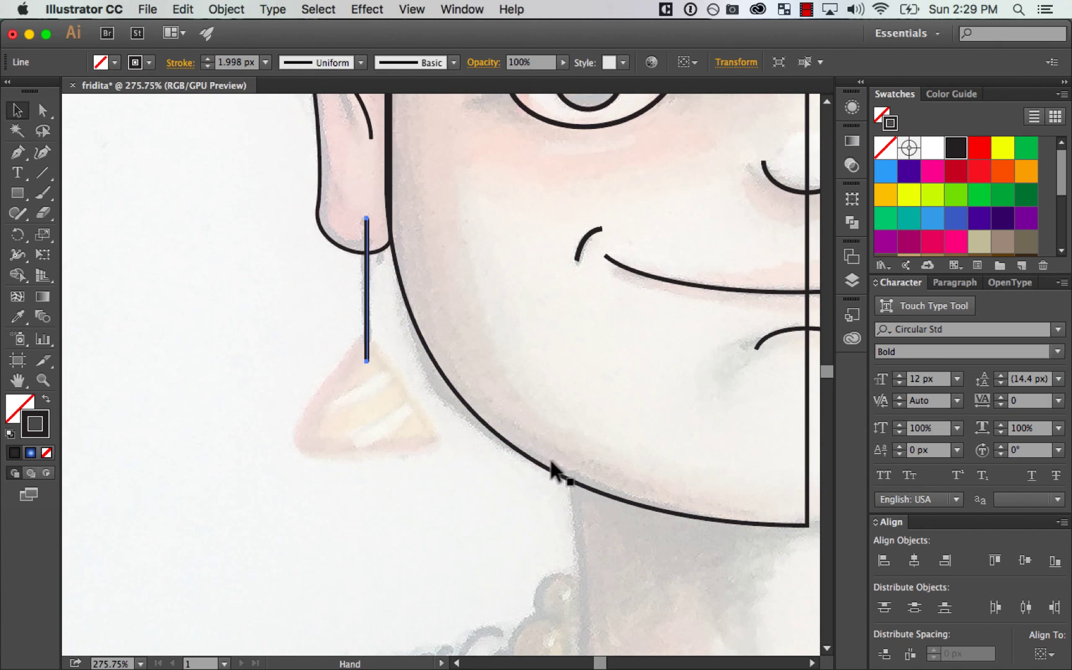
pyautogui.click(25, 193)
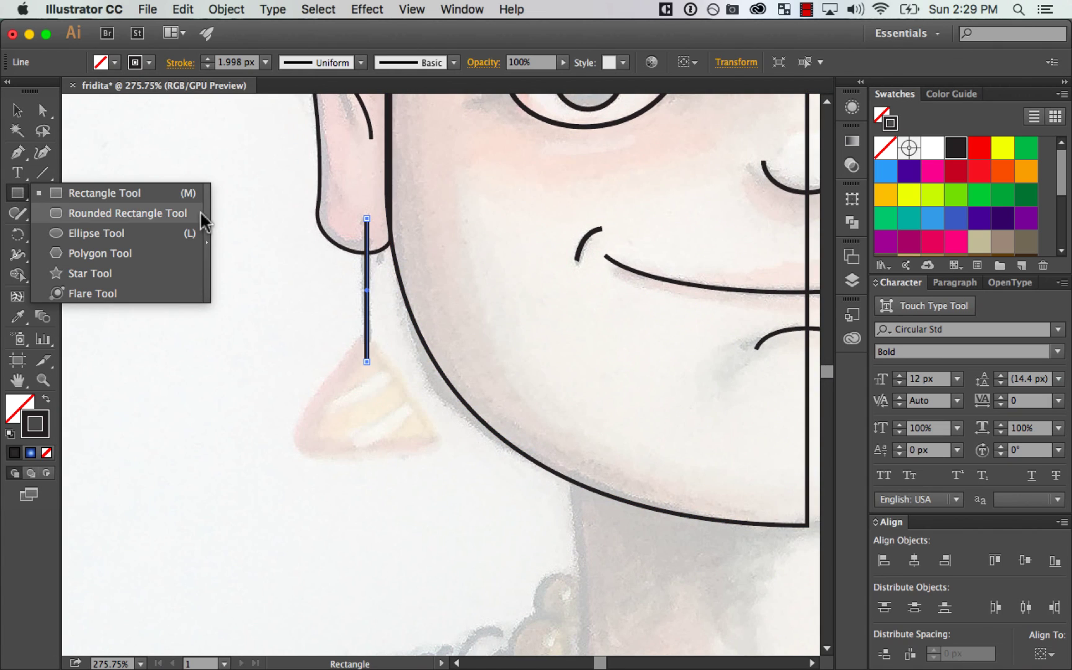
pyautogui.click(171, 250)
pyautogui.moveTo(260, 328); pyautogui.dragTo(341, 436)
pyautogui.moveTo(340, 437); pyautogui.dragTo(331, 446)
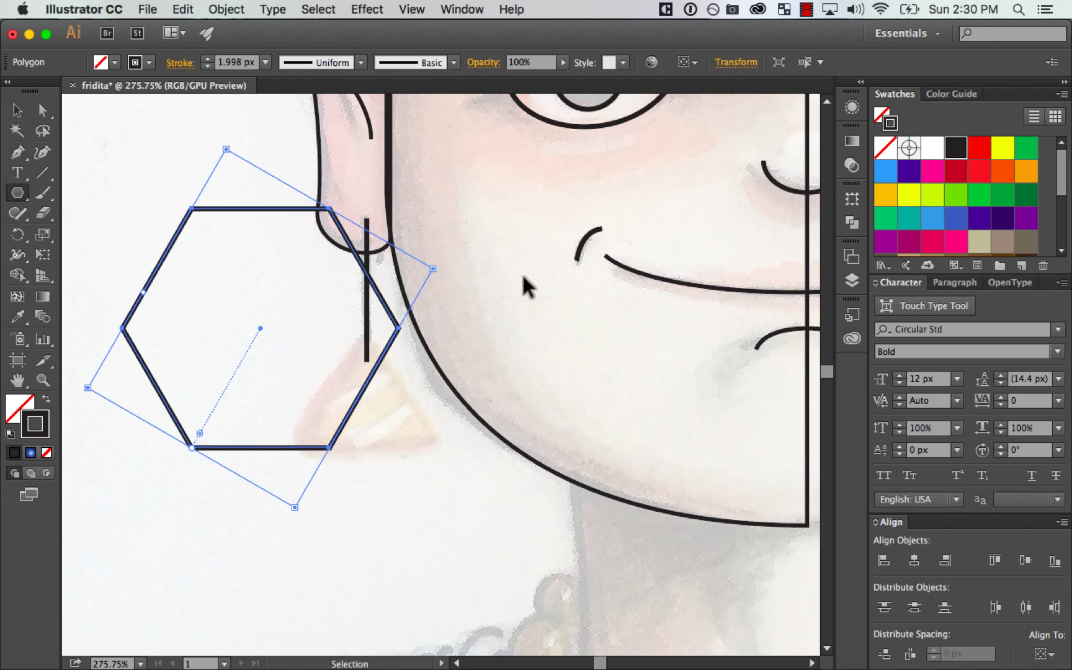
pyautogui.press('super+z')
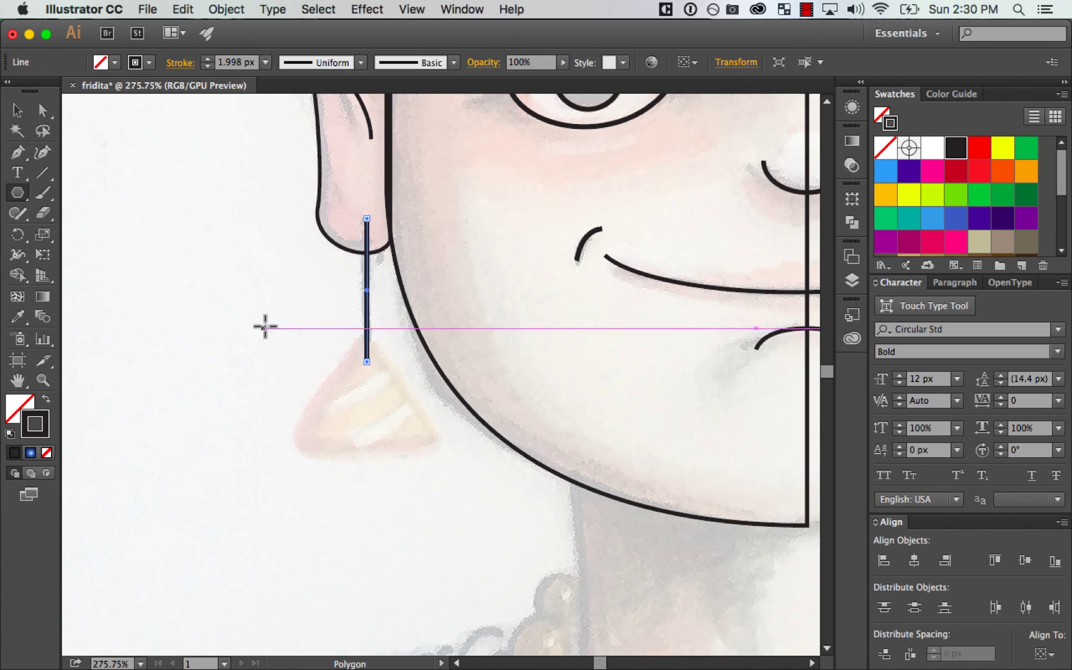
# Step: Draw a three-sided polygon over the earring's pendant, about 68 px wide and 59 px high, with a flat base
pyautogui.moveTo(264, 310)
pyautogui.mouseDown()
pyautogui.moveTo(317, 388)
pyautogui.moveTo(328, 348)
pyautogui.moveTo(401, 450)
pyautogui.mouseUp()
pyautogui.press('Down')
pyautogui.press('Down')
pyautogui.press('Down')
pyautogui.press('Up')
pyautogui.press('Down')
pyautogui.press('Up')
pyautogui.press('Up')
pyautogui.press('Up')
pyautogui.press('Up')
pyautogui.press('Up')
pyautogui.press('Up')
pyautogui.press('Up')
pyautogui.press('Up')
pyautogui.press('Up')
pyautogui.press('Up')
pyautogui.press('Up')
pyautogui.press('Up')
pyautogui.press('Up')
pyautogui.press('Up')
pyautogui.press('Up')
pyautogui.press('Up')
pyautogui.press('Up')
pyautogui.press('Up')
pyautogui.press('Down')
pyautogui.press('Down')
pyautogui.press('Down')
pyautogui.press('Down')
pyautogui.press('Down')
pyautogui.press('Down')
pyautogui.press('Down')
pyautogui.press('Down')
pyautogui.press('Down')
pyautogui.press('Down')
pyautogui.press('Down')
pyautogui.press('Down')
pyautogui.press('Down')
pyautogui.press('Down')
pyautogui.press('Down')
pyautogui.press('Down')
pyautogui.press('Down')
pyautogui.press('Down')
pyautogui.press('v')
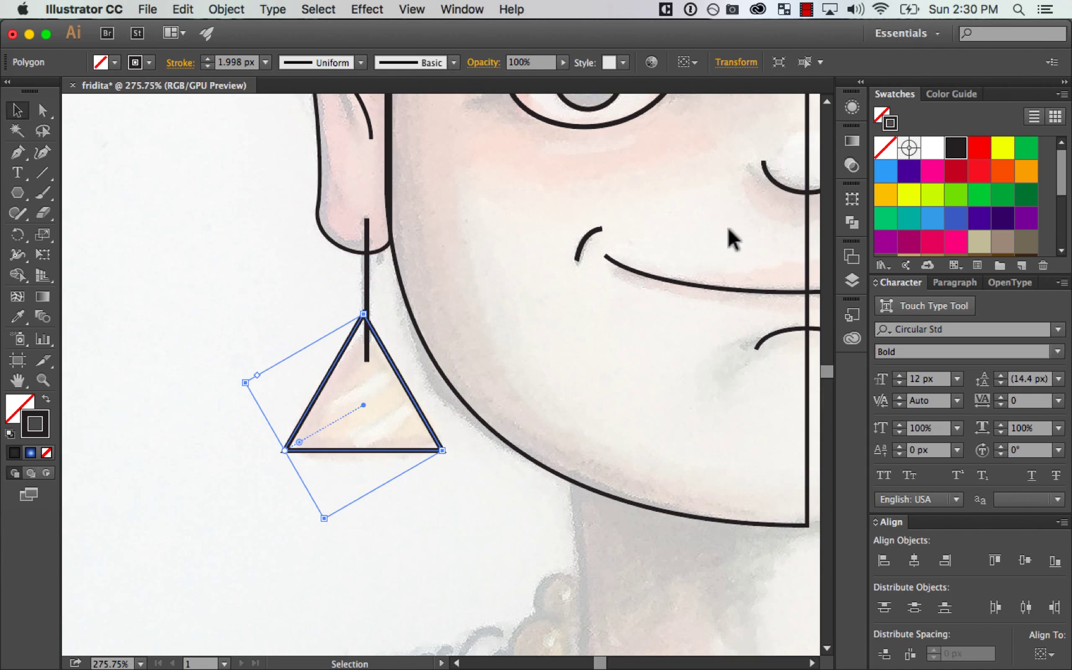
# Step: Raise the triangle's side count one by one to 8 in its Transform properties, and bring it back to 3
pyautogui.click(855, 200)
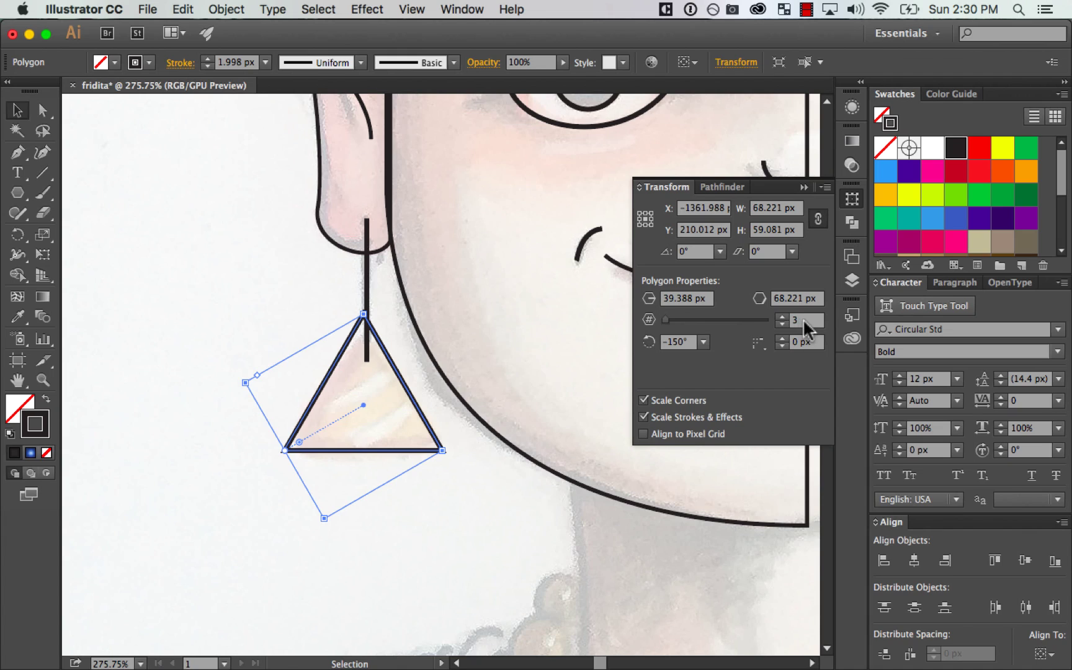
pyautogui.press('Up')
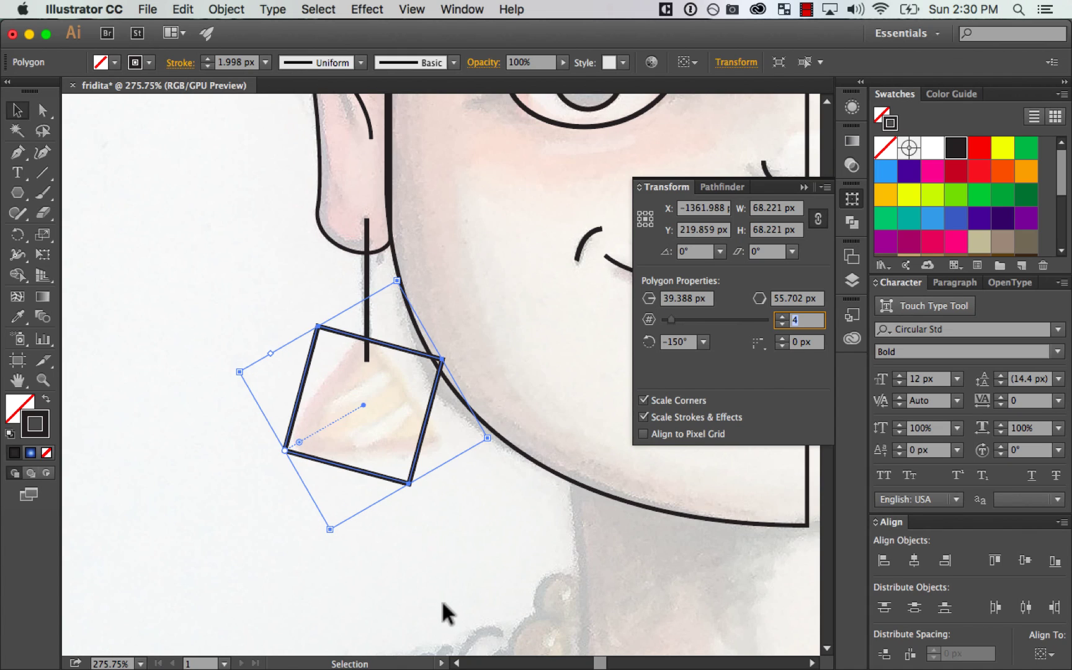
pyautogui.press('Up')
pyautogui.press('Up')
pyautogui.press('Up')
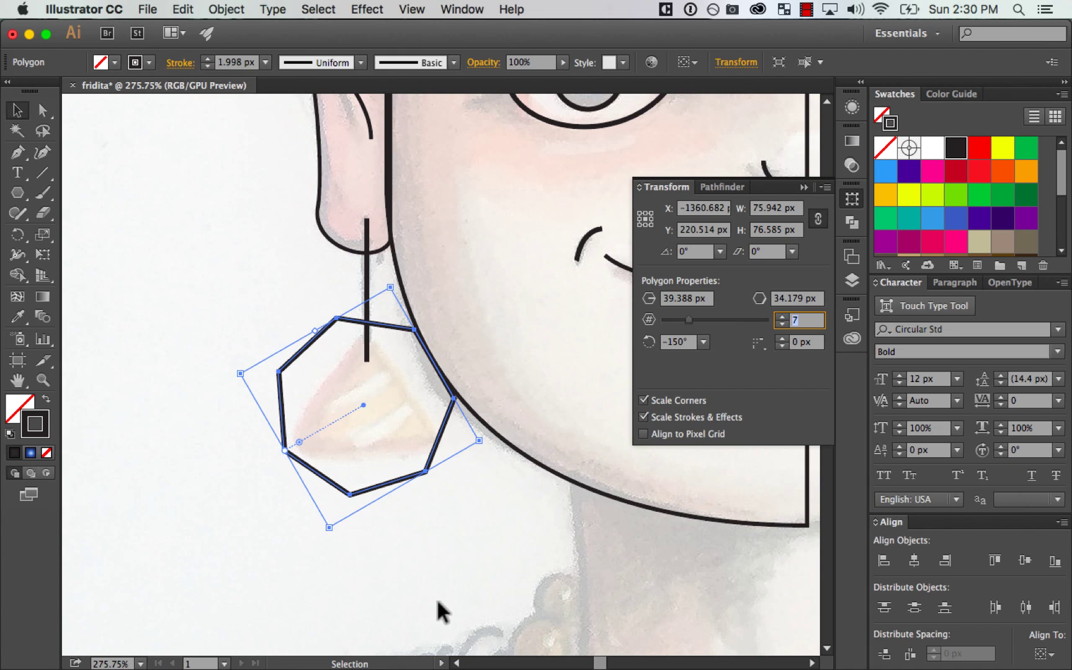
pyautogui.press('Up')
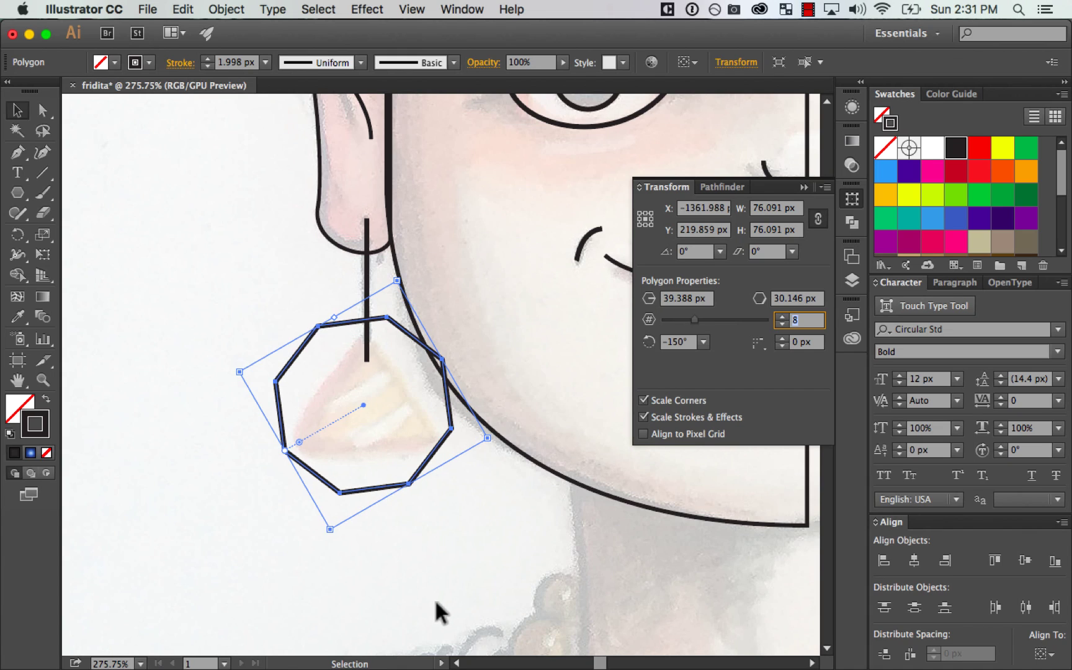
pyautogui.press('Down')
pyautogui.press('Down')
pyautogui.press('Down')
pyautogui.press('Down')
pyautogui.press('Down')
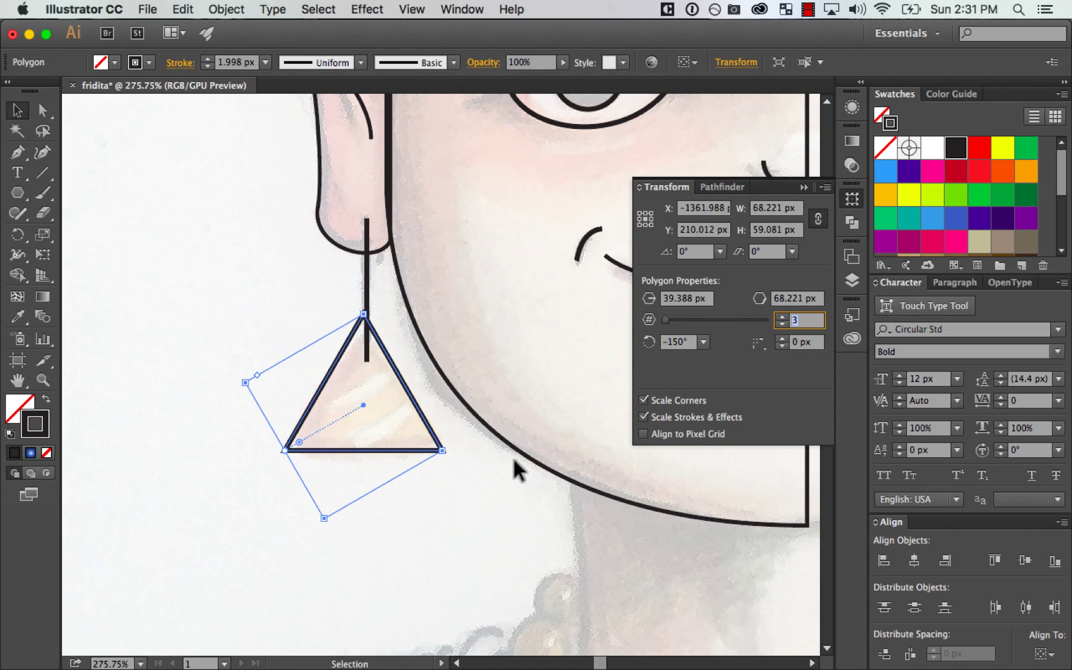
# Step: Round all three corners of the earring triangle and shift it slightly to sit centred under the hanging line
pyautogui.moveTo(302, 446); pyautogui.dragTo(313, 437)
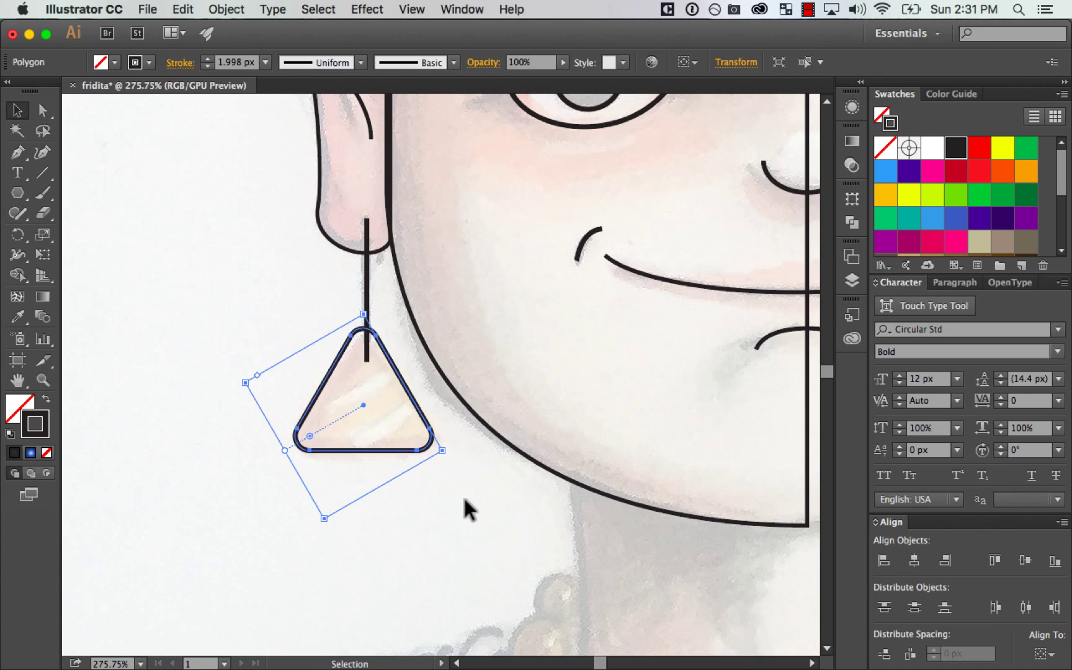
pyautogui.click(464, 496)
pyautogui.moveTo(385, 442)
pyautogui.mouseDown()
pyautogui.moveTo(400, 454)
pyautogui.moveTo(390, 444)
pyautogui.mouseUp()
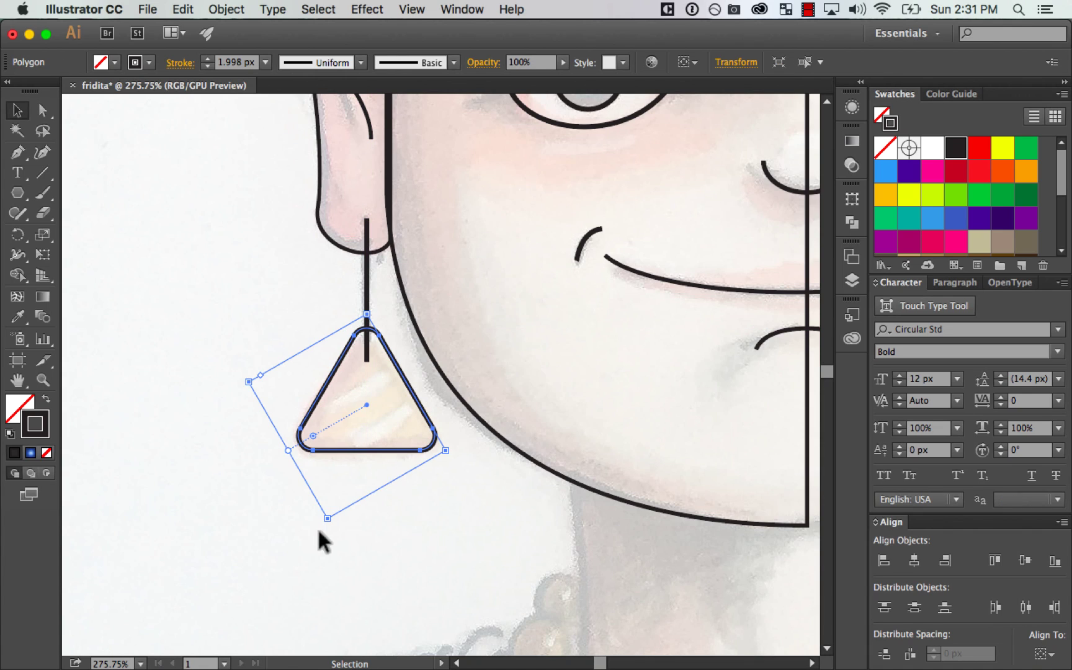
# Step: Align the earring's line and triangle by their horizontal centres, relative to the selection, and deselect them
pyautogui.moveTo(388, 319); pyautogui.dragTo(388, 314)
pyautogui.click(1043, 645)
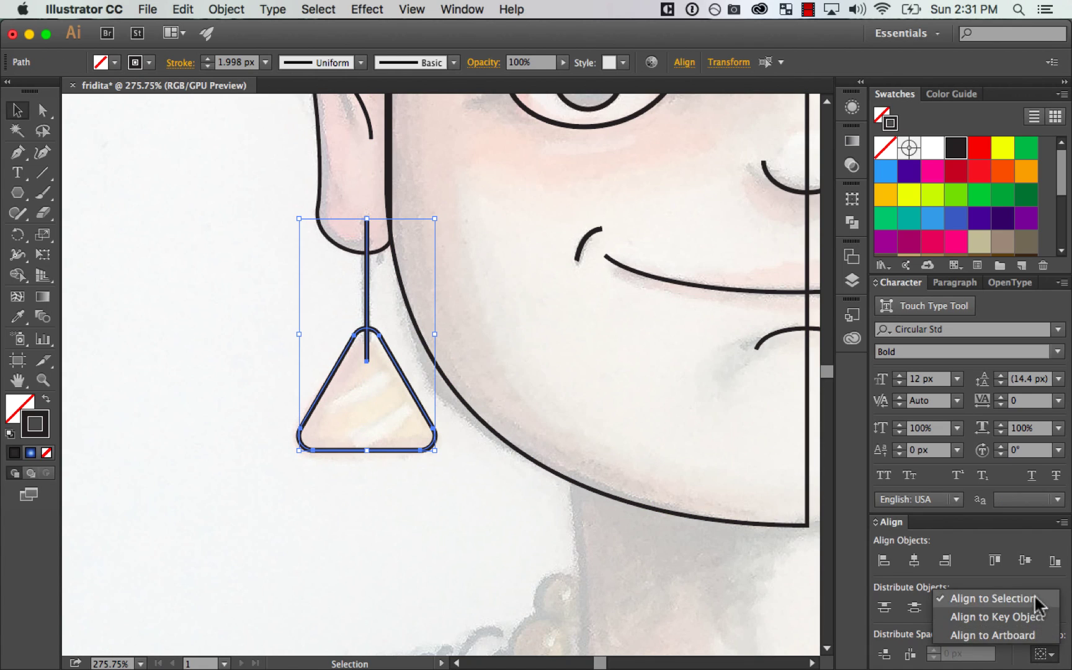
pyautogui.click(1036, 599)
pyautogui.click(915, 561)
pyautogui.click(416, 531)
# Step: Draw a neck-wide rectangle from above the chin line down over the red pendant, and extend its bottom edge slightly
pyautogui.moveTo(442, 520); pyautogui.dragTo(331, 452)
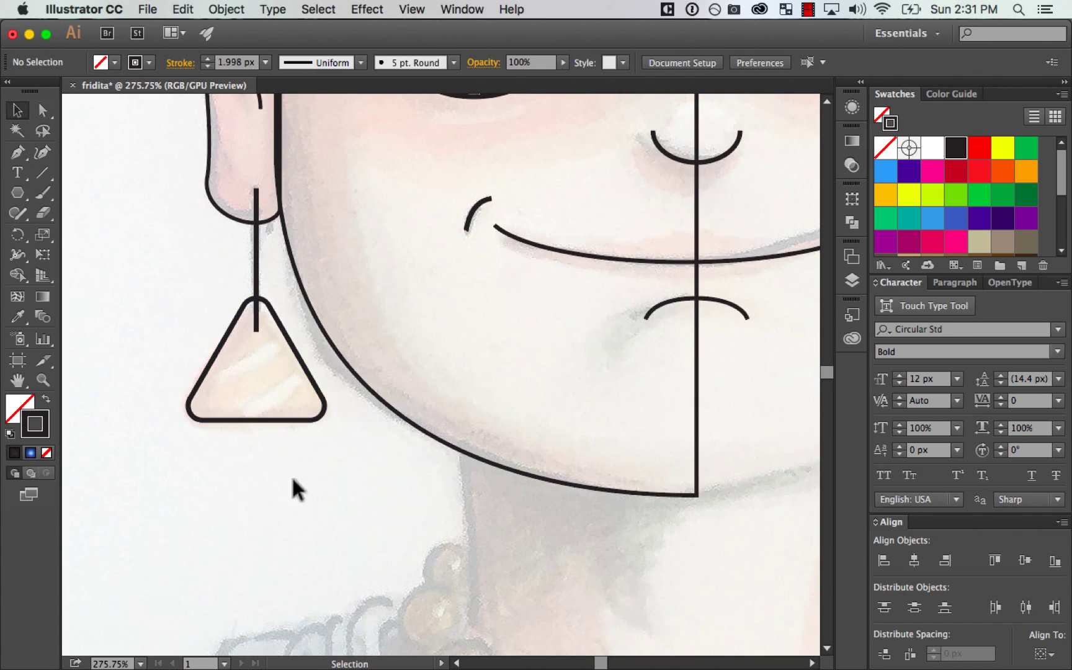
pyautogui.press('super+minus')
pyautogui.press('super+minus')
pyautogui.press('super+minus')
pyautogui.press('super+minus')
pyautogui.press('super+equal')
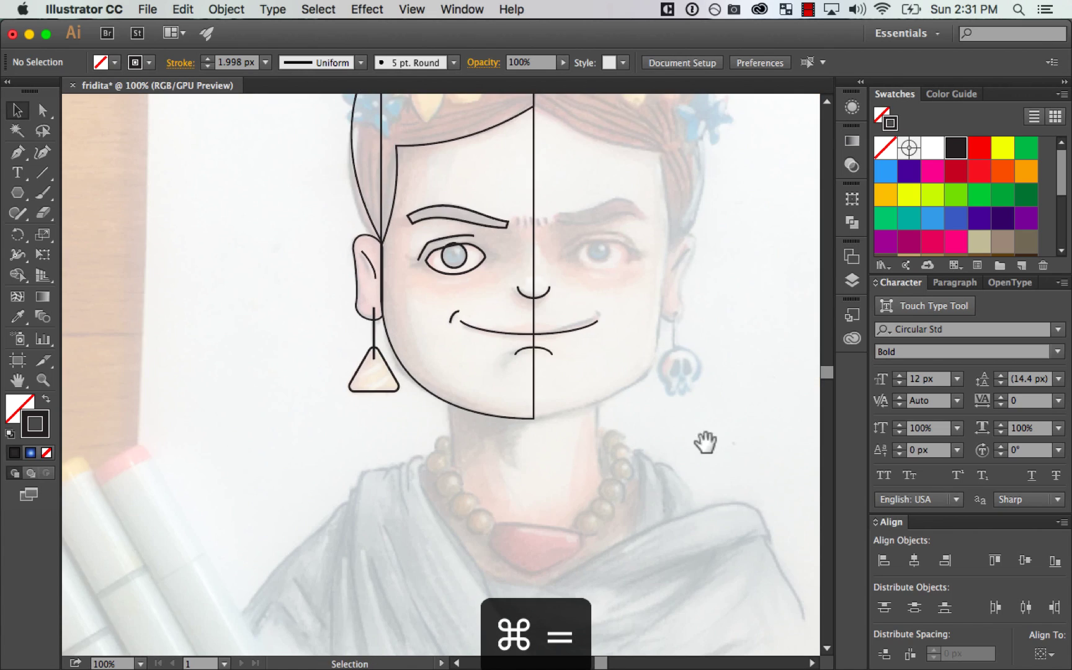
pyautogui.moveTo(705, 442); pyautogui.dragTo(572, 371)
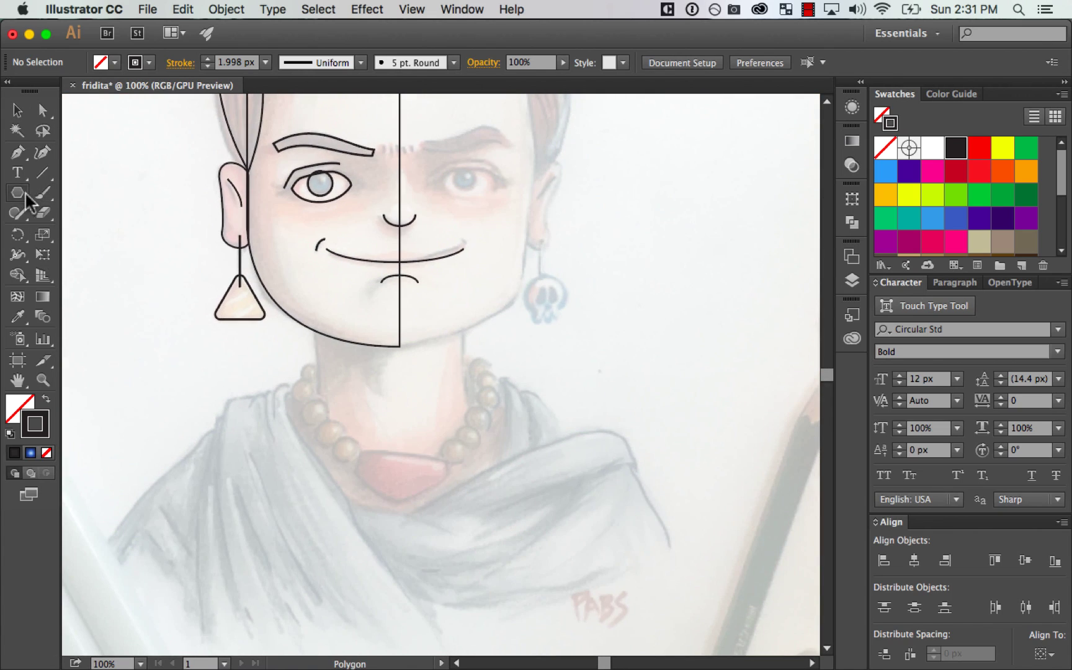
pyautogui.moveTo(24, 191); pyautogui.dragTo(112, 196)
pyautogui.moveTo(316, 296); pyautogui.dragTo(464, 485)
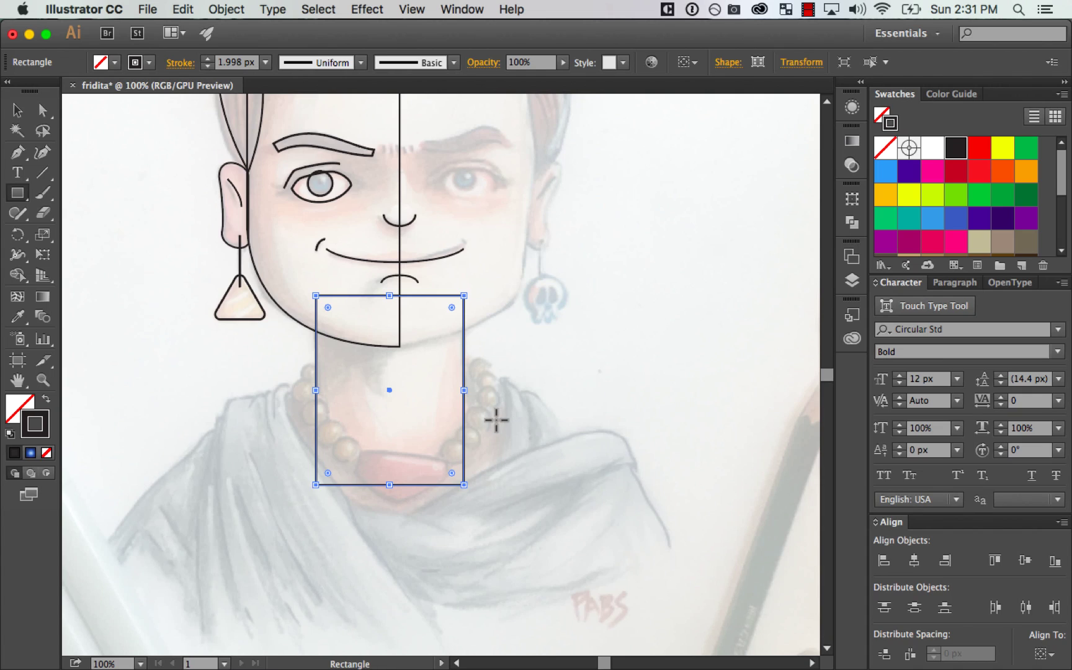
pyautogui.moveTo(387, 485); pyautogui.dragTo(389, 495)
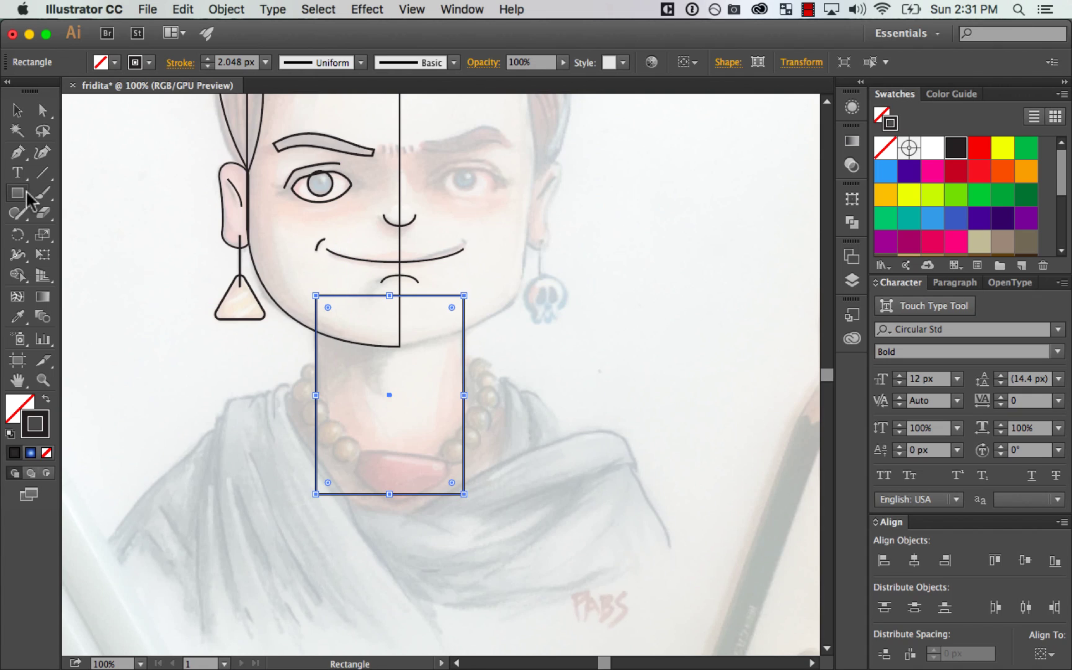
# Step: Draw a large ellipse around the necklace and neckline, and enlarge it outward and slightly downward from its lower outer corner
pyautogui.moveTo(19, 197); pyautogui.dragTo(94, 232)
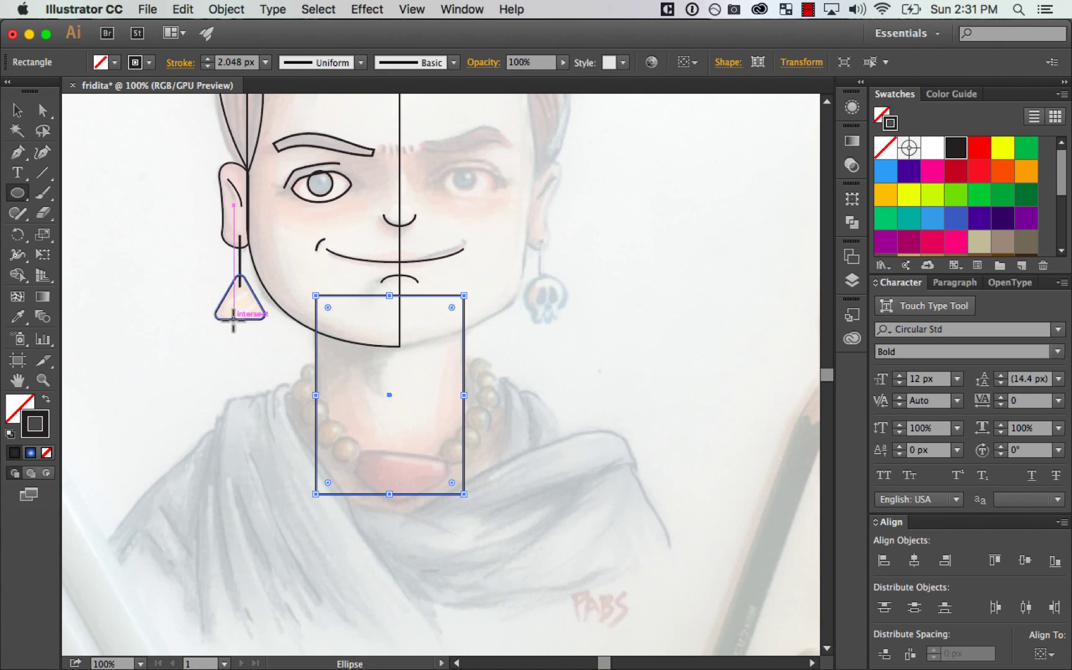
pyautogui.moveTo(283, 555); pyautogui.dragTo(532, 355)
pyautogui.press('v')
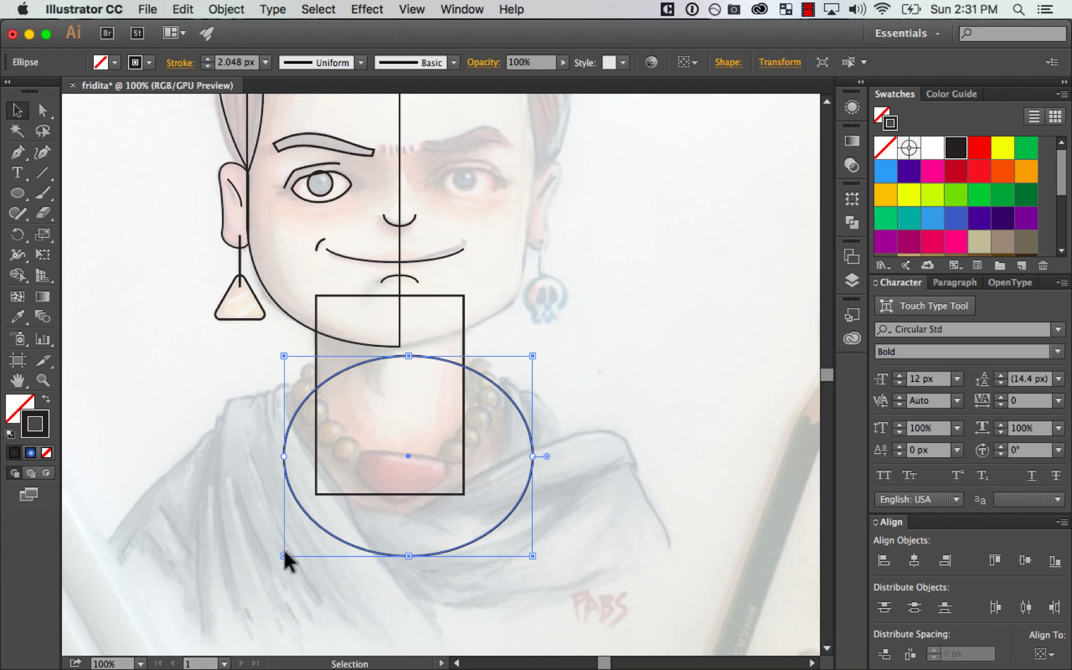
pyautogui.moveTo(284, 555); pyautogui.dragTo(254, 563)
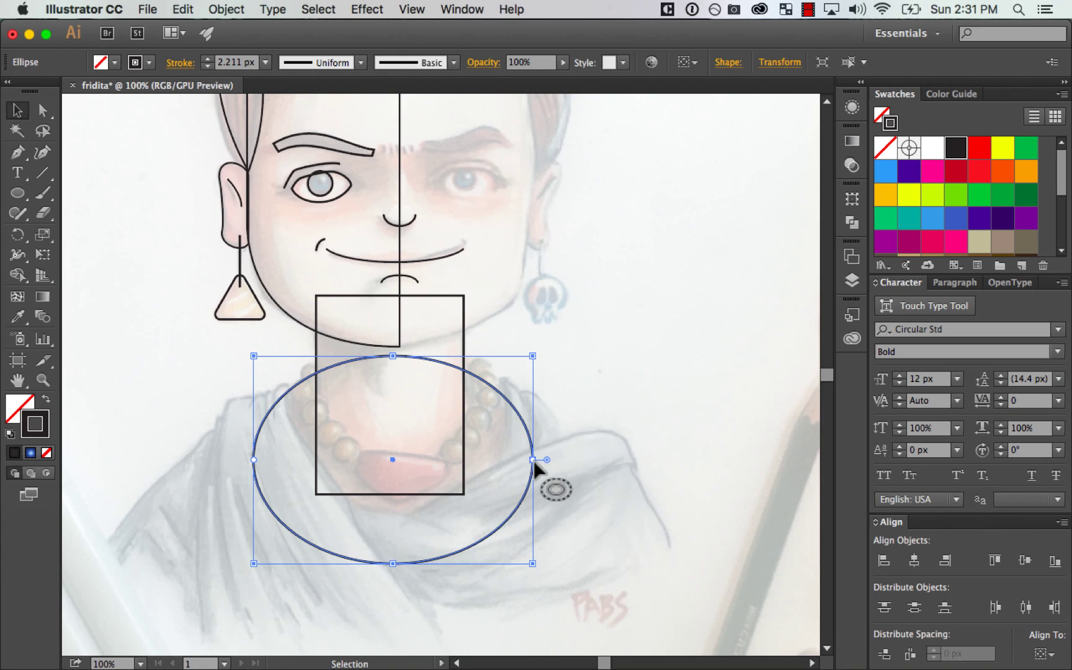
# Step: Undo a trial widening of the ellipse, and align the neck rectangle and the ellipse by their horizontal centres
pyautogui.moveTo(533, 564); pyautogui.dragTo(545, 563)
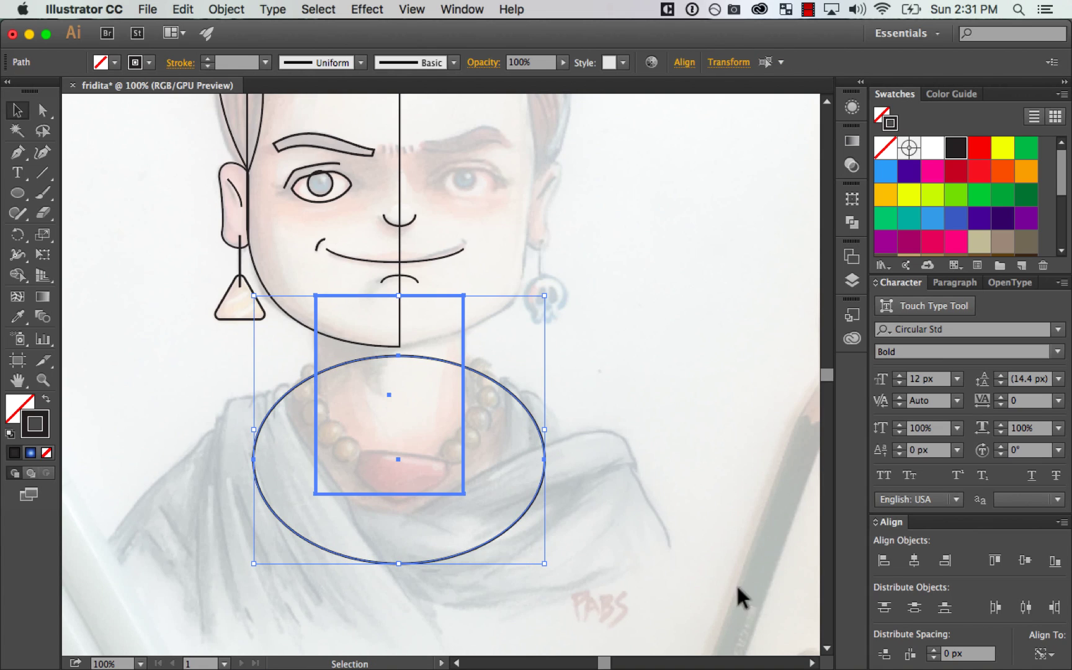
pyautogui.press('super+z')
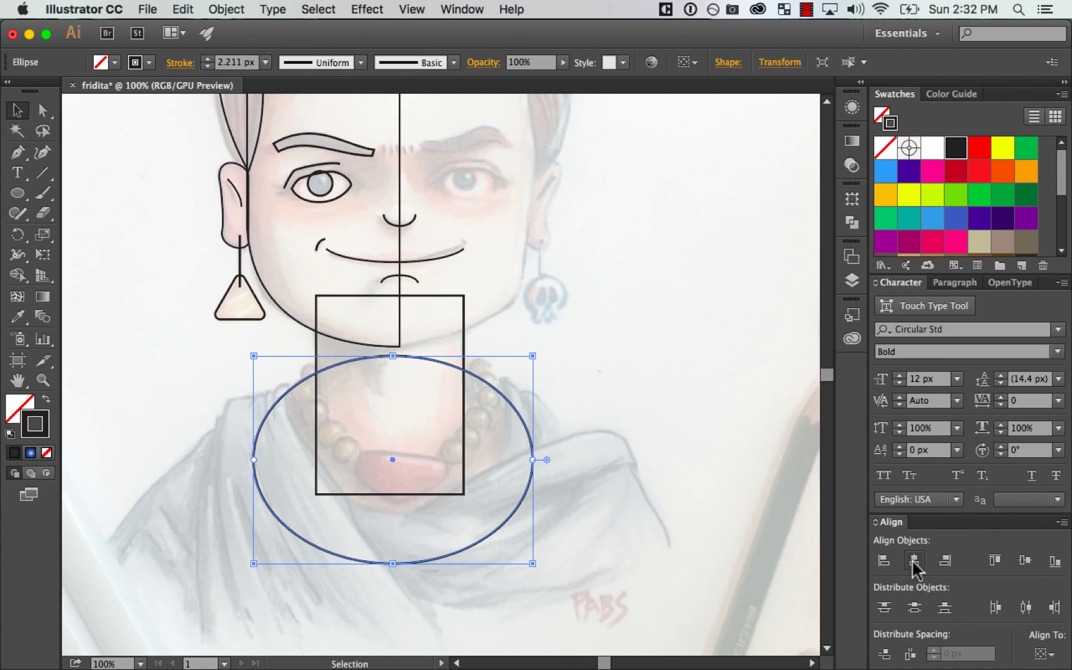
pyautogui.keyDown('shift'); pyautogui.click(463, 403); pyautogui.keyUp('shift')
pyautogui.click(915, 562)
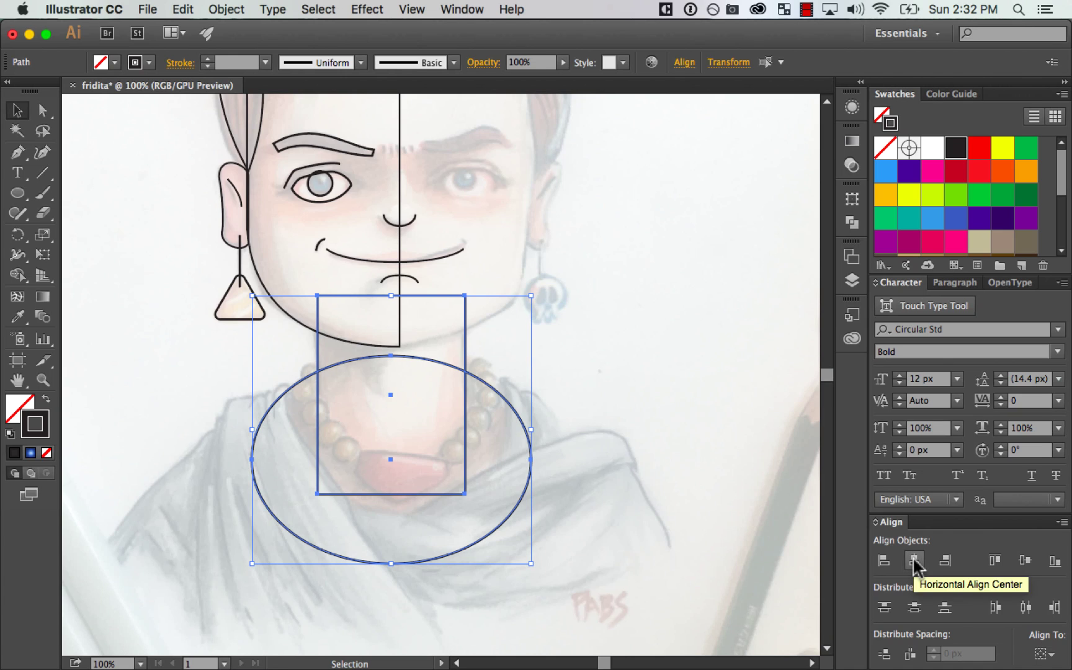
# Step: Unite the neck rectangle and the neckline ellipse into a single outline, and deselect it
pyautogui.click(632, 382)
pyautogui.moveTo(606, 405); pyautogui.dragTo(659, 395)
pyautogui.moveTo(541, 448); pyautogui.dragTo(496, 366)
pyautogui.click(851, 223)
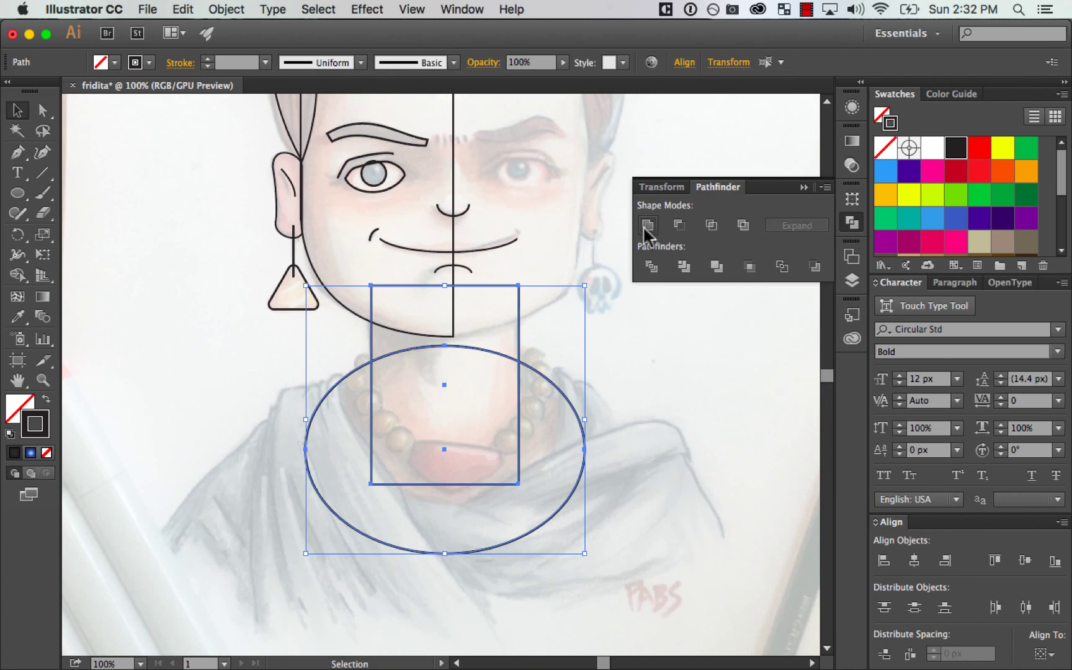
pyautogui.click(647, 225)
pyautogui.click(713, 442)
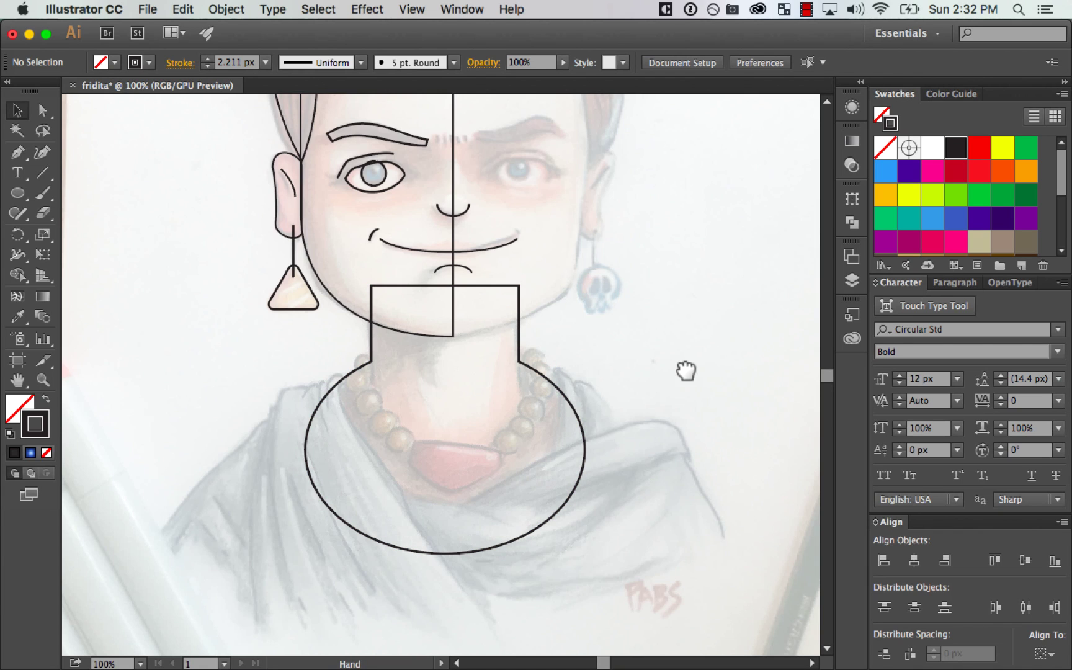
pyautogui.moveTo(686, 370); pyautogui.dragTo(663, 369)
pyautogui.press('z')
pyautogui.moveTo(289, 308); pyautogui.dragTo(622, 554)
pyautogui.moveTo(476, 419); pyautogui.dragTo(585, 470)
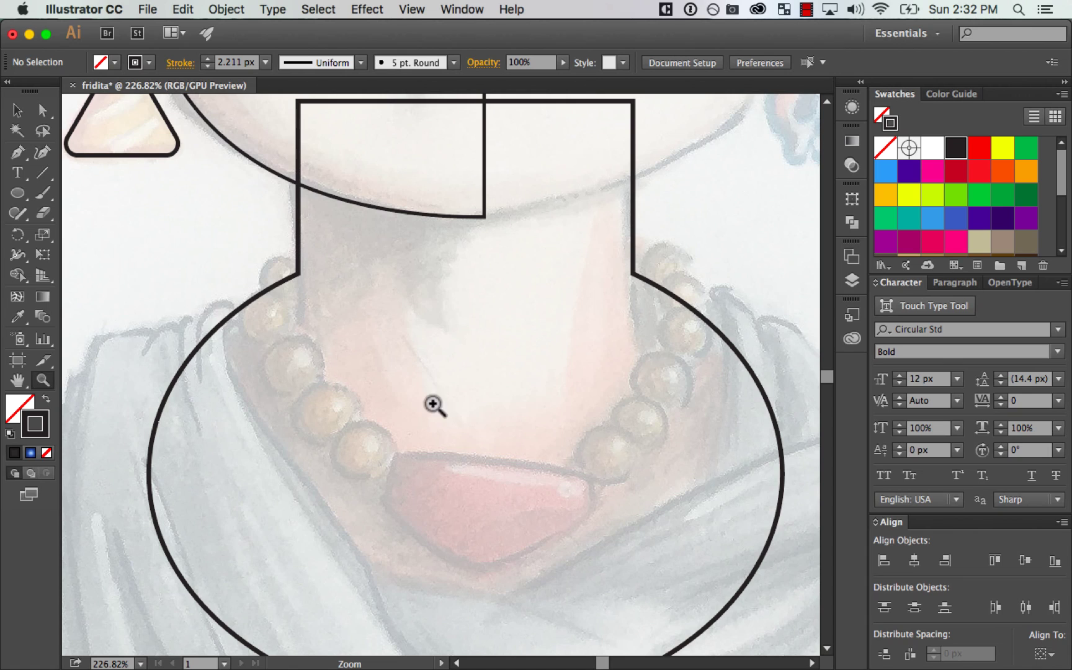
pyautogui.press('v')
pyautogui.moveTo(539, 353); pyautogui.dragTo(565, 349)
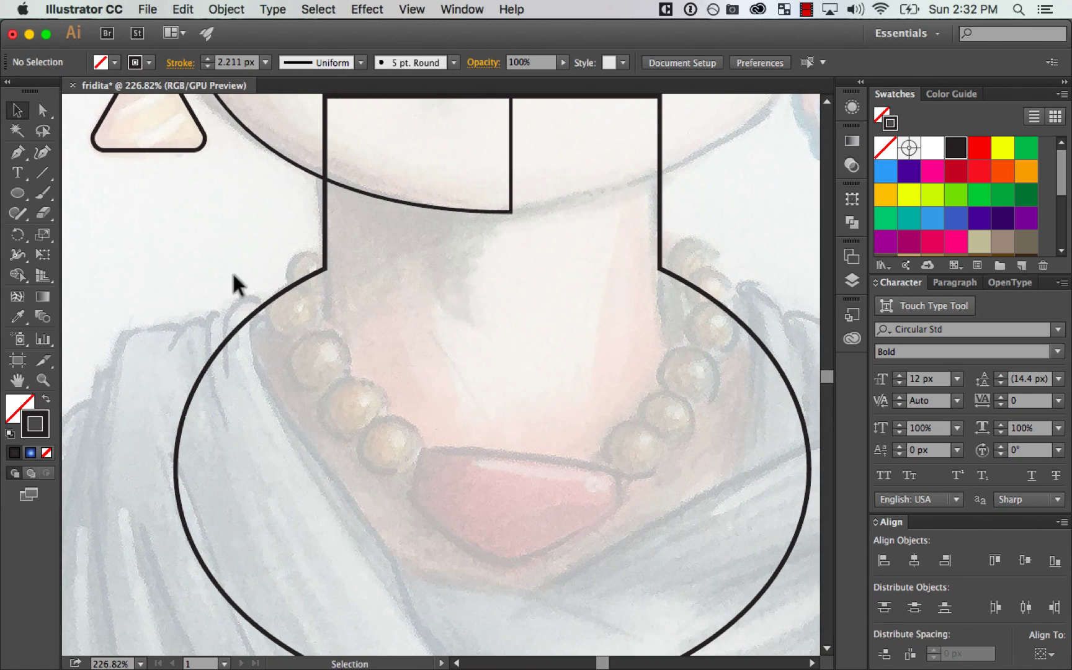
pyautogui.moveTo(23, 201); pyautogui.dragTo(94, 211)
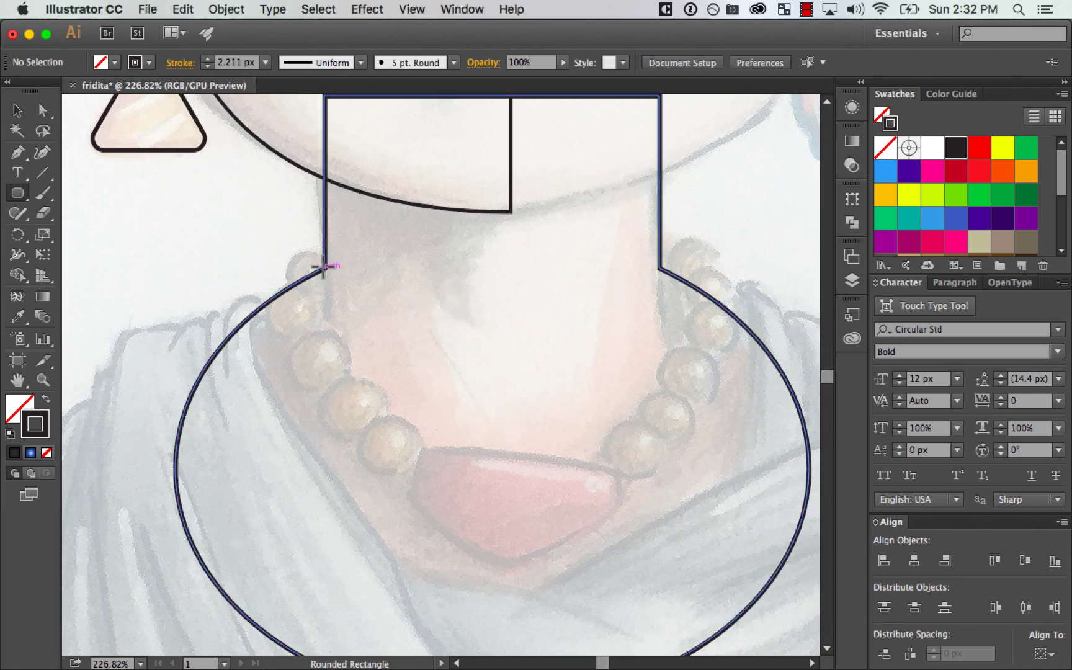
pyautogui.moveTo(280, 254); pyautogui.dragTo(323, 297)
pyautogui.press('super+z')
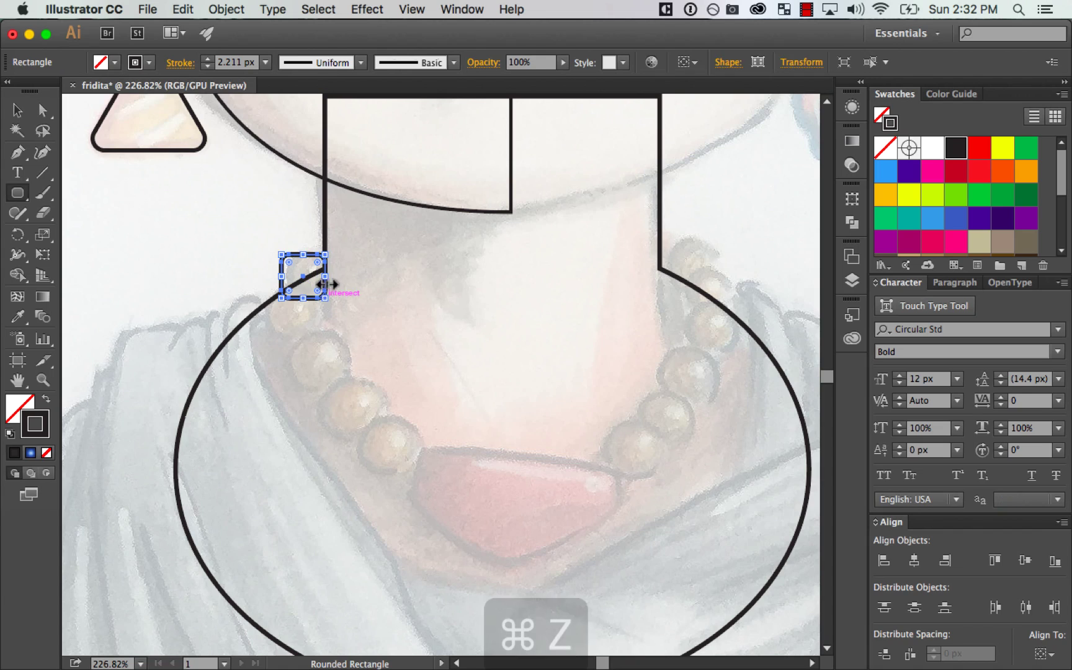
# Step: Draw a circle over the topmost bead on the left side of the necklace, and nudge it slightly left onto the bead
pyautogui.moveTo(18, 193); pyautogui.dragTo(162, 236)
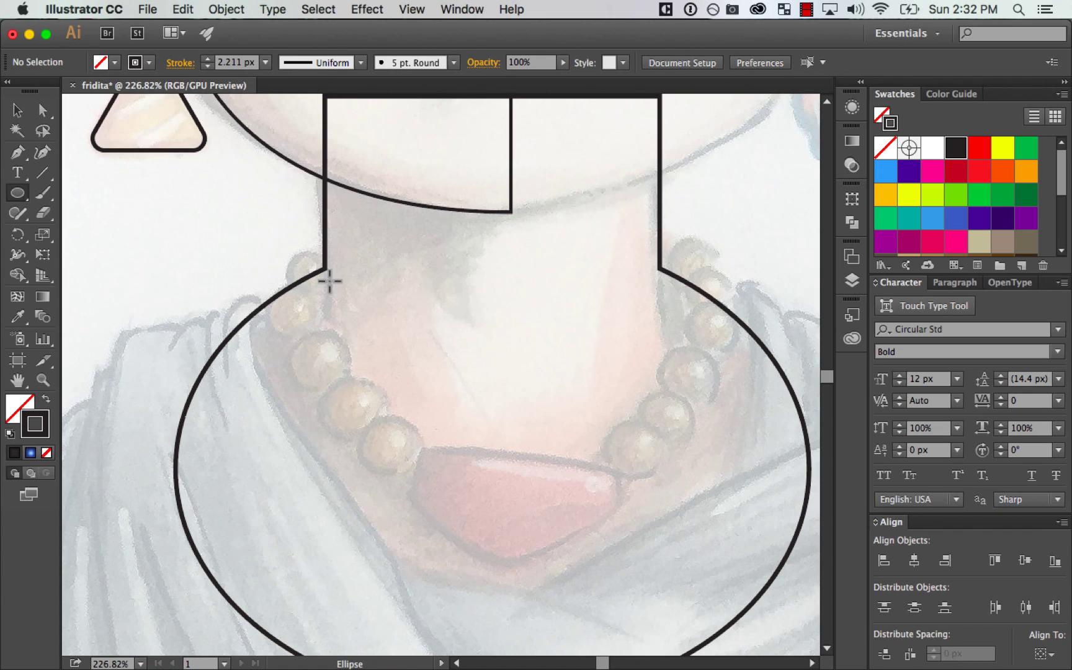
pyautogui.moveTo(291, 252); pyautogui.dragTo(335, 299)
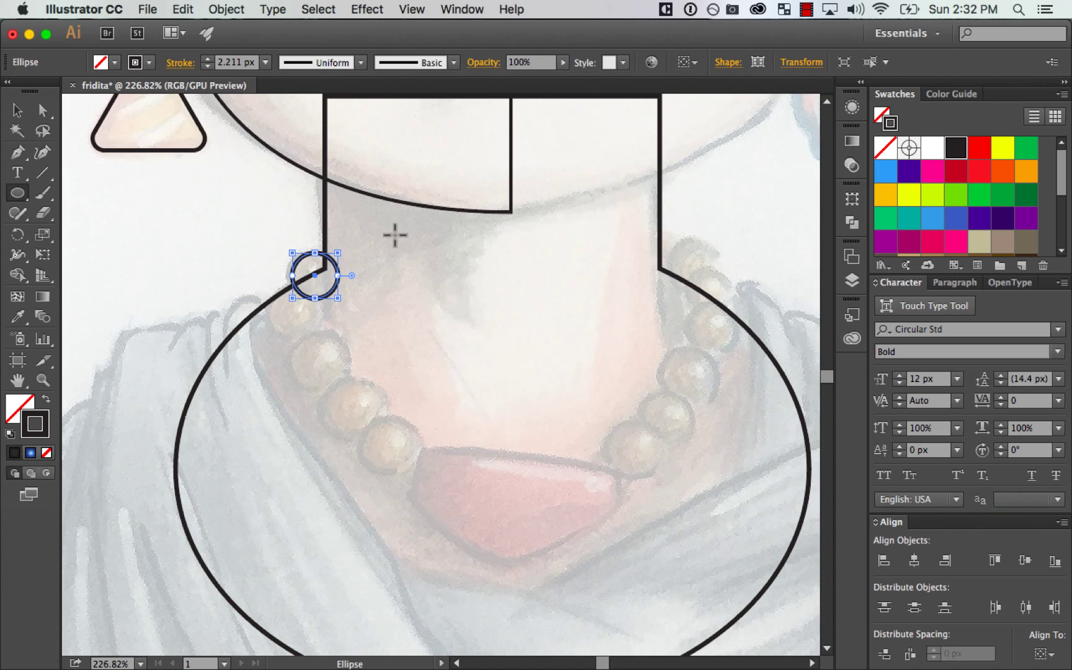
pyautogui.press('v')
pyautogui.press('Left')
pyautogui.press('Left')
pyautogui.press('Left')
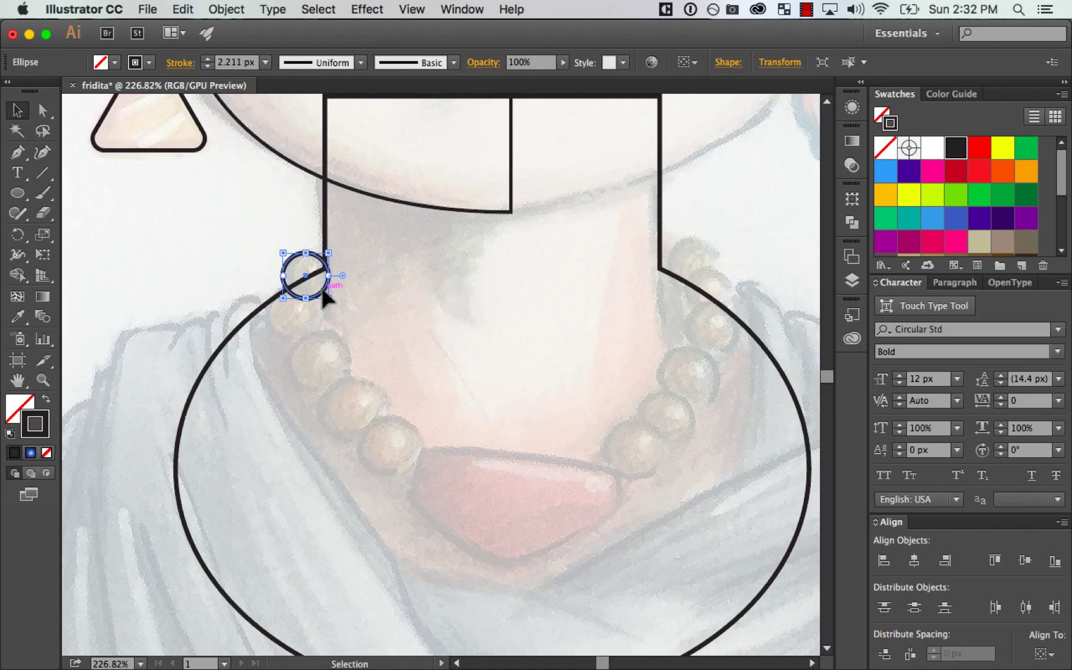
pyautogui.moveTo(321, 297); pyautogui.dragTo(310, 335)
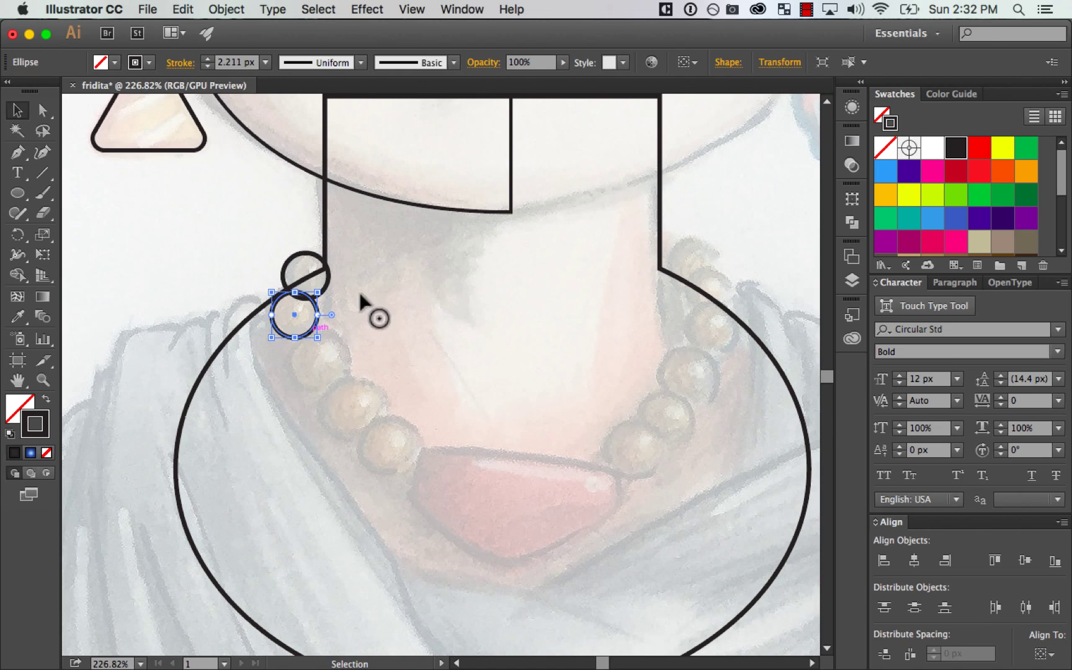
pyautogui.press('super+z')
pyautogui.press('super+z')
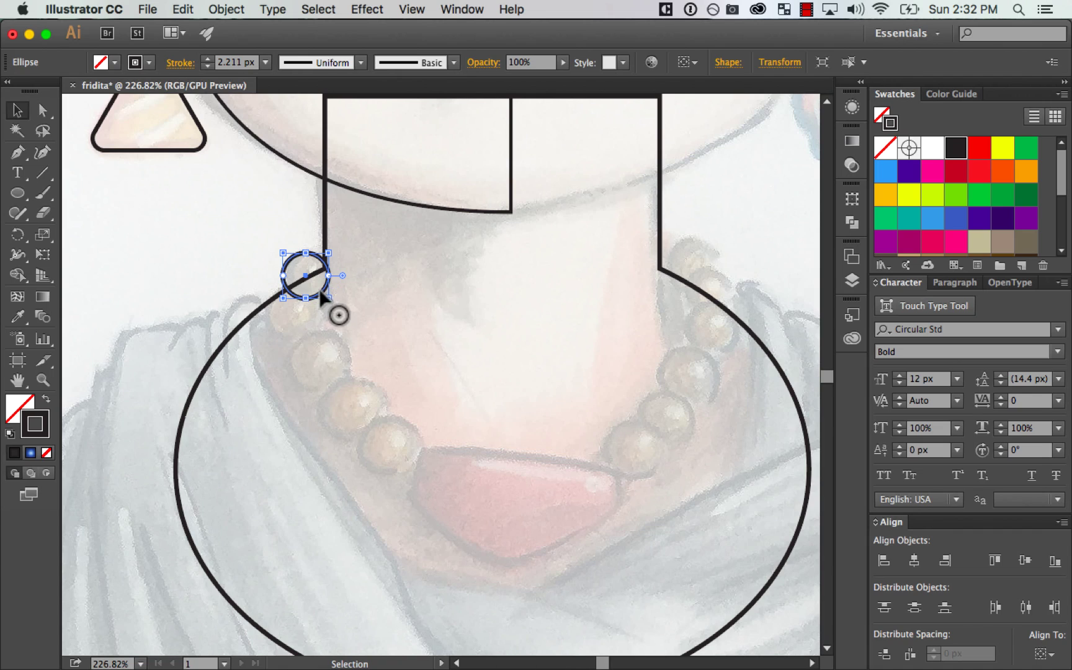
# Step: Copy the circle onto the second bead slightly enlarged, and duplicate it at equal steps down the strand for three more beads
pyautogui.moveTo(322, 292)
pyautogui.mouseDown()
pyautogui.moveTo(308, 338)
pyautogui.moveTo(321, 292)
pyautogui.mouseUp()
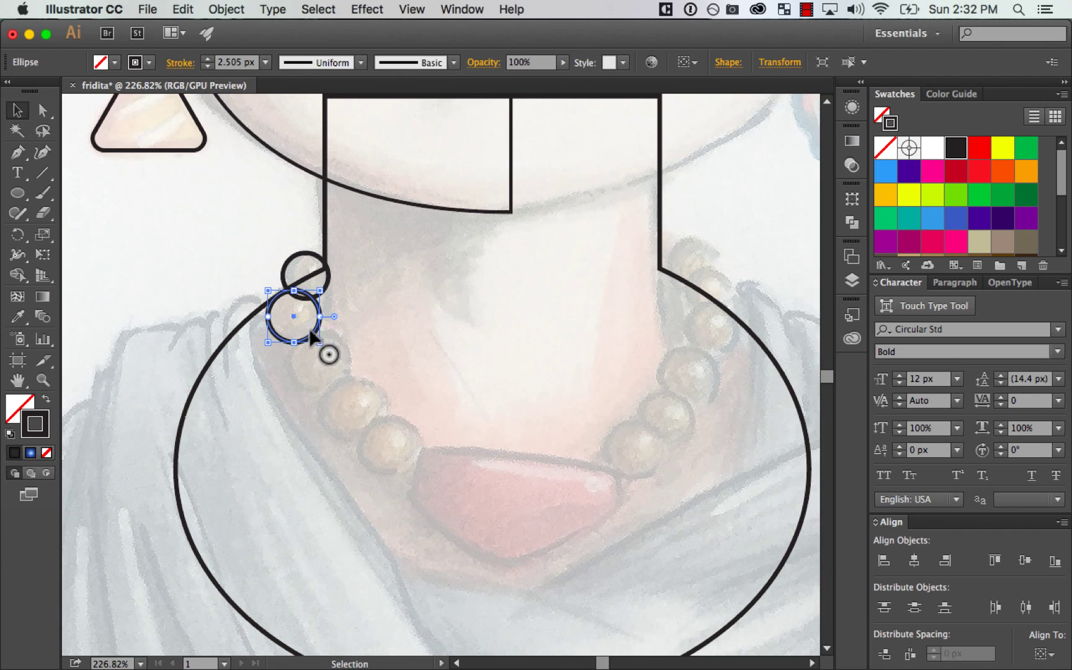
pyautogui.moveTo(321, 346); pyautogui.dragTo(340, 377)
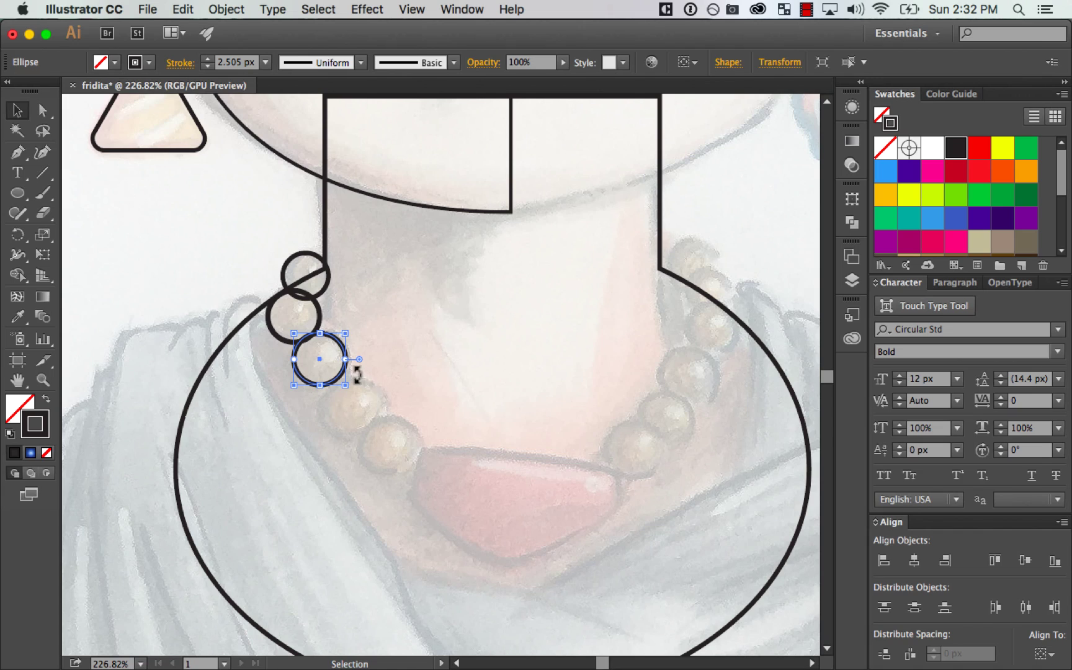
pyautogui.press('super+d')
pyautogui.press('super+d')
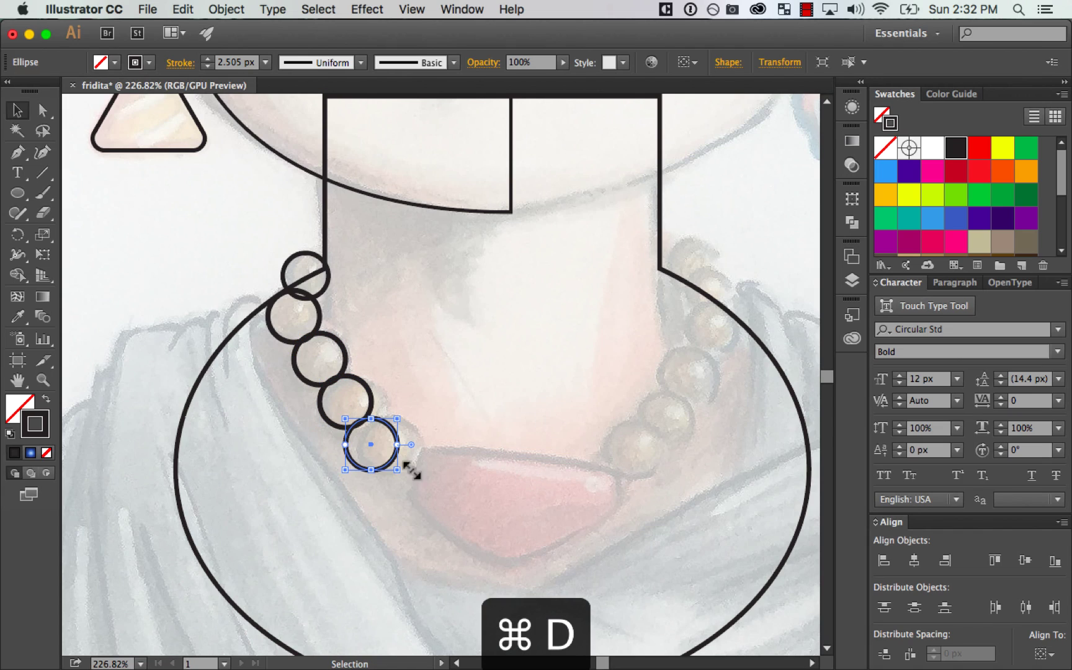
# Step: Move the lowest circle onto its bead, and scale the bead circles up slightly, the lower four to about 28.5 px across
pyautogui.moveTo(389, 460); pyautogui.dragTo(400, 456)
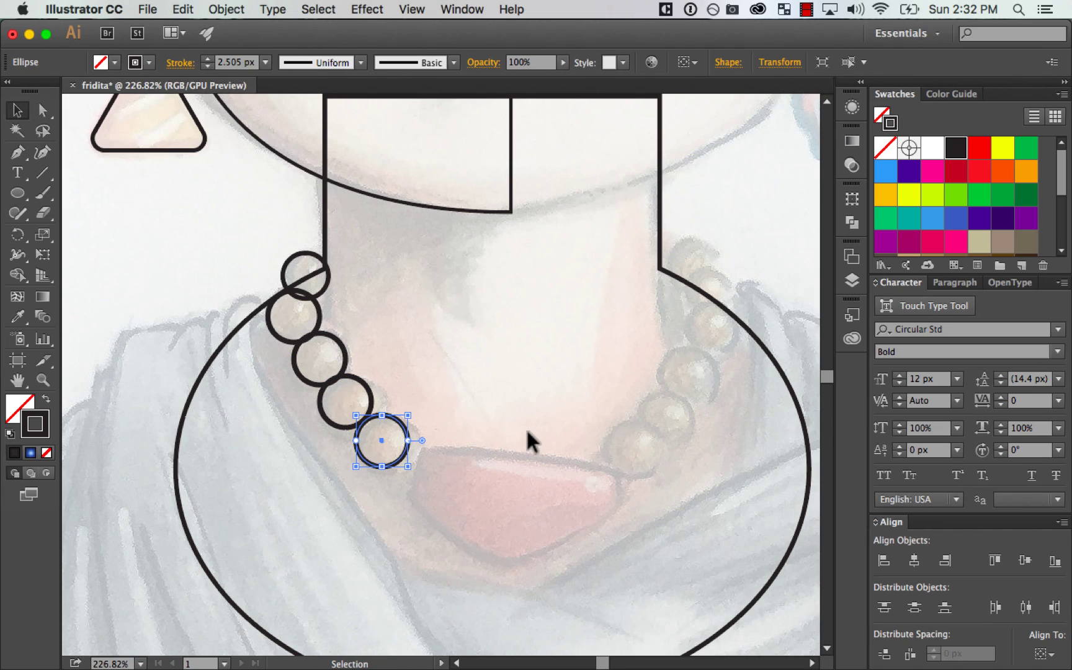
pyautogui.press('Down')
pyautogui.press('Right')
pyautogui.moveTo(435, 321); pyautogui.dragTo(304, 434)
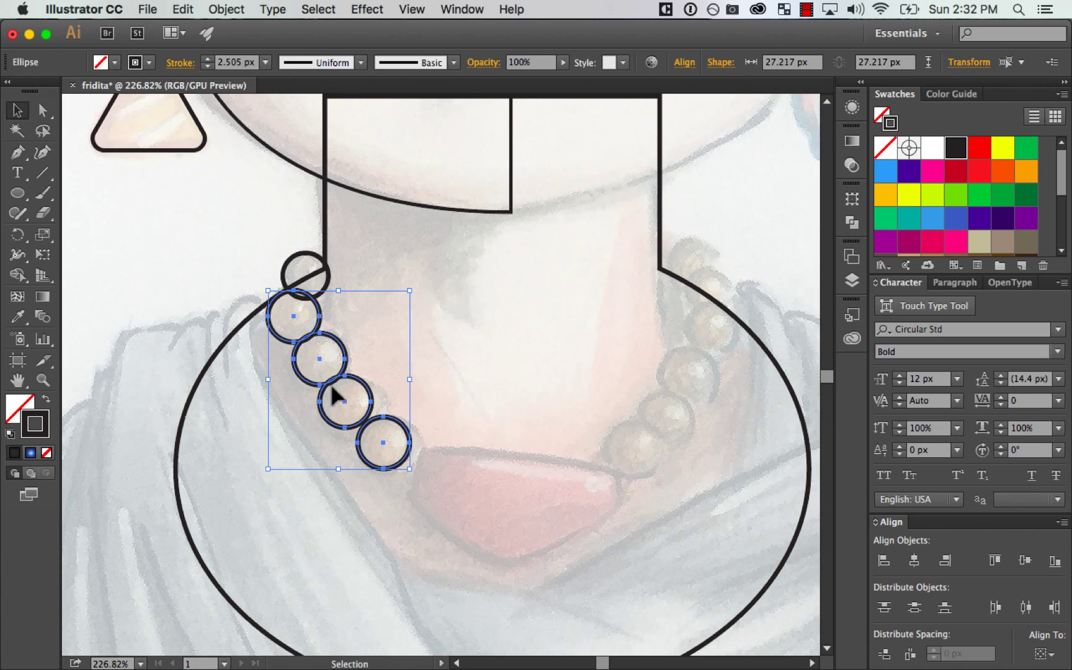
pyautogui.moveTo(409, 468); pyautogui.dragTo(416, 478)
pyautogui.click(485, 306)
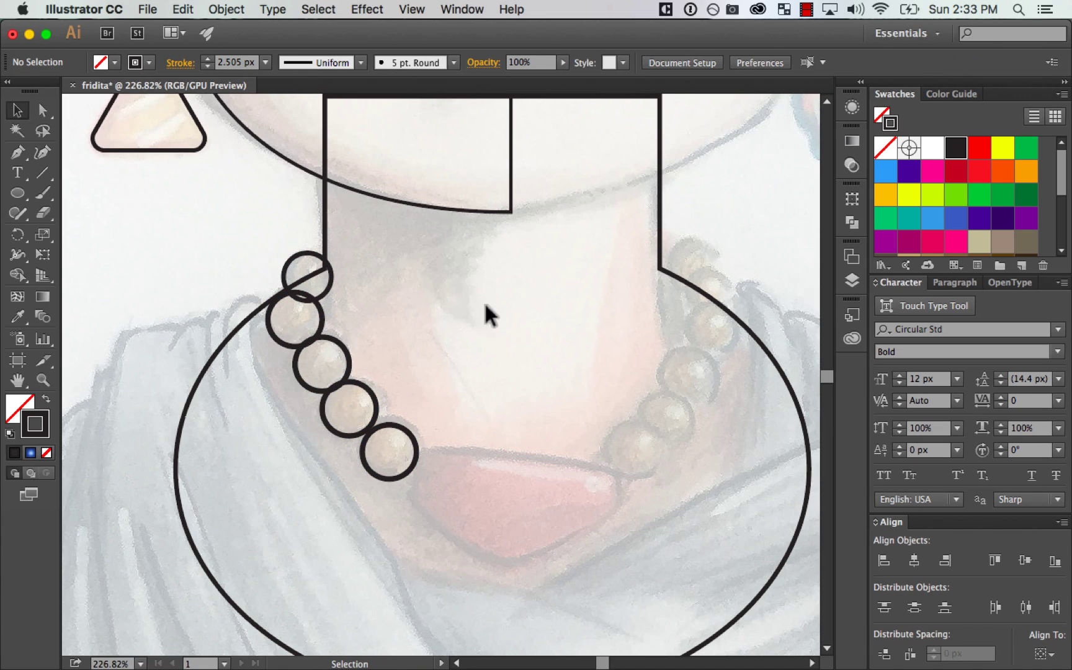
# Step: Distribute the spacing of the four lower bead circles evenly, both horizontally and vertically
pyautogui.moveTo(301, 493); pyautogui.dragTo(302, 492)
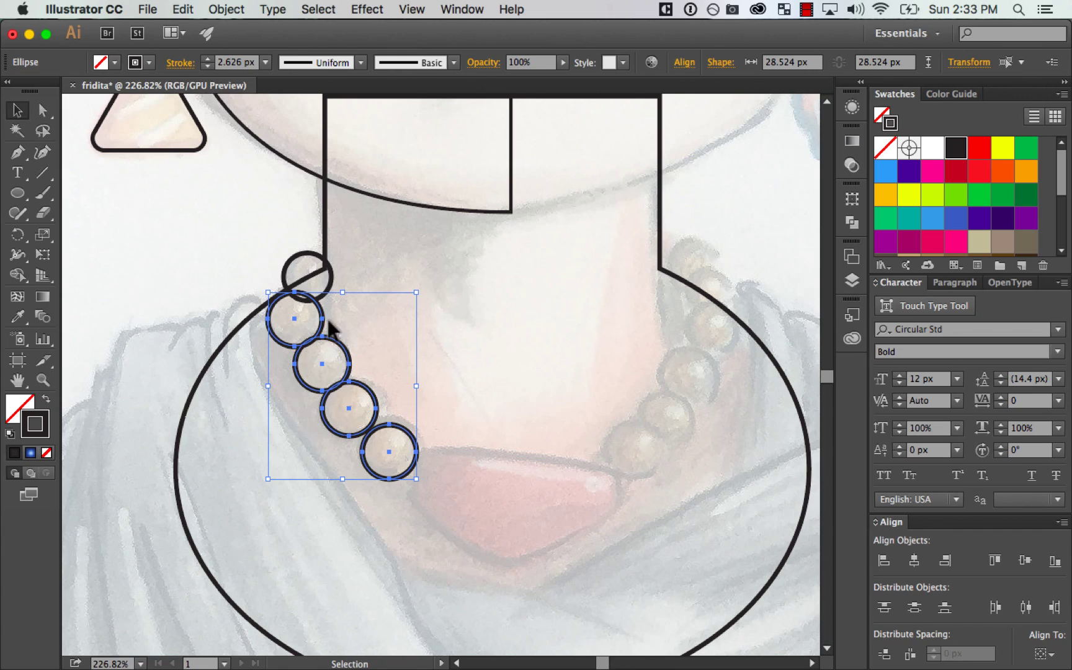
pyautogui.click(910, 653)
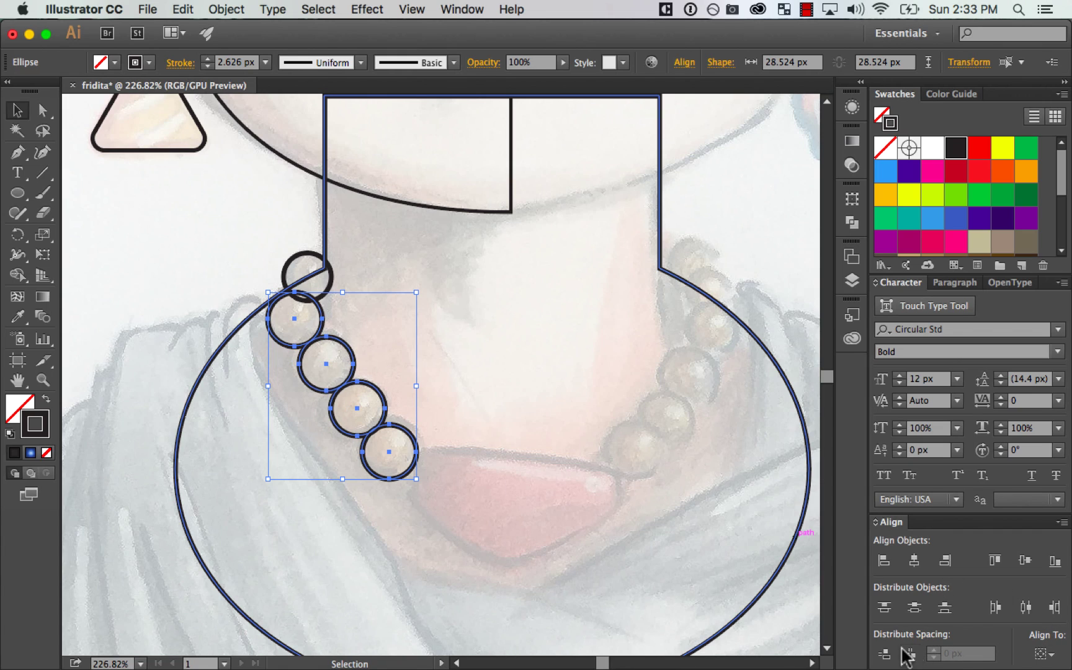
pyautogui.click(884, 653)
pyautogui.click(388, 347)
# Step: Nudge the two middle circles of the lower four slightly left, and deselect them
pyautogui.click(347, 383)
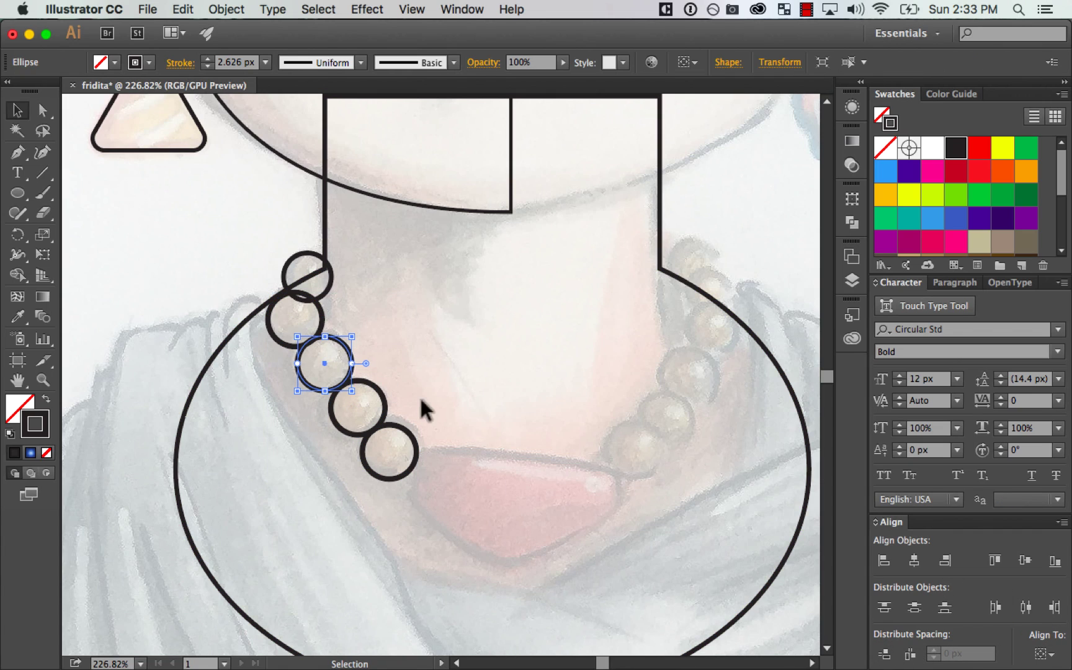
pyautogui.press('Left')
pyautogui.press('Left')
pyautogui.click(382, 409)
pyautogui.press('Left')
pyautogui.press('Left')
pyautogui.click(493, 395)
# Step: Draw a square of about 55 px over the left half of the red pendant, starting beside the lowest bead
pyautogui.moveTo(633, 412); pyautogui.dragTo(622, 354)
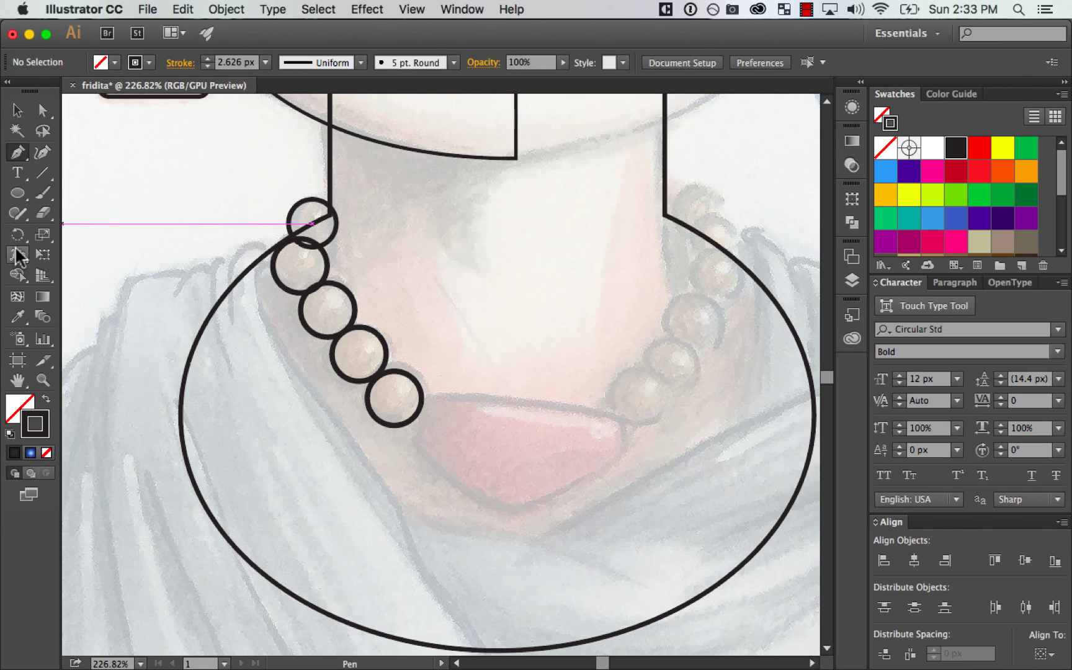
pyautogui.click(19, 195)
pyautogui.moveTo(21, 199); pyautogui.dragTo(70, 187)
pyautogui.moveTo(526, 393)
pyautogui.mouseDown()
pyautogui.moveTo(438, 507)
pyautogui.moveTo(422, 498)
pyautogui.moveTo(421, 431)
pyautogui.mouseUp()
# Step: Raise the lower-left anchor point of the pendant square by about 27.5 px so its bottom edge slopes toward the pendant's tip
pyautogui.press('a')
pyautogui.scroll(-1, 425, 499)
pyautogui.scroll(-1, 550, 262)
pyautogui.press('super+z')
pyautogui.click(422, 475)
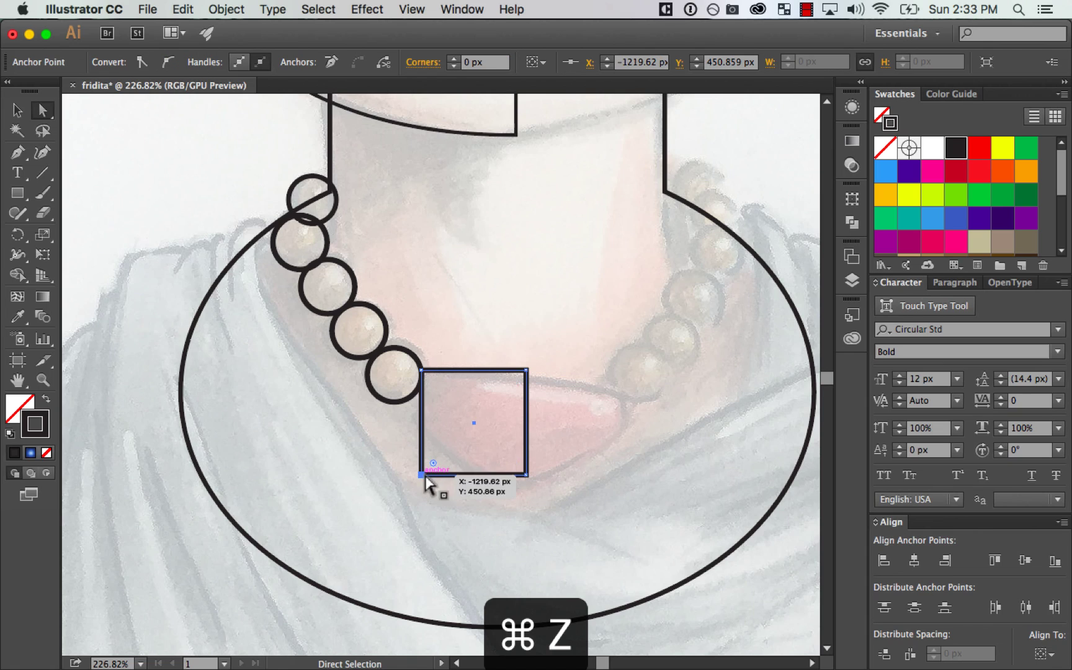
pyautogui.moveTo(425, 476); pyautogui.dragTo(425, 424)
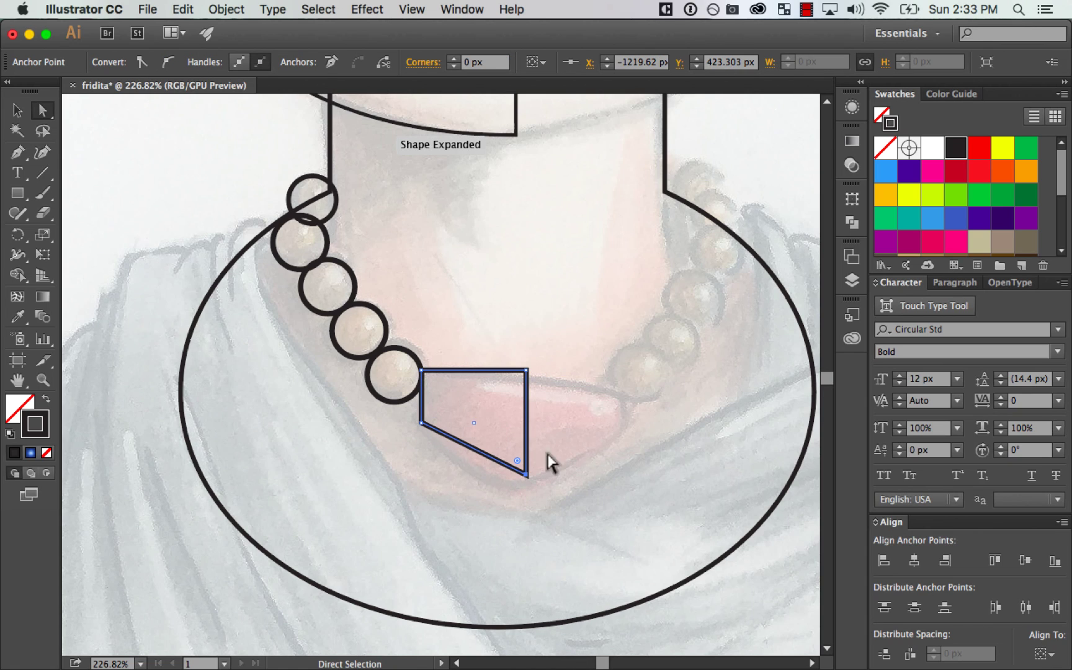
# Step: Round the two left corners of the half-pendant shape to a radius of 7.22 px
pyautogui.click(421, 370)
pyautogui.press('z')
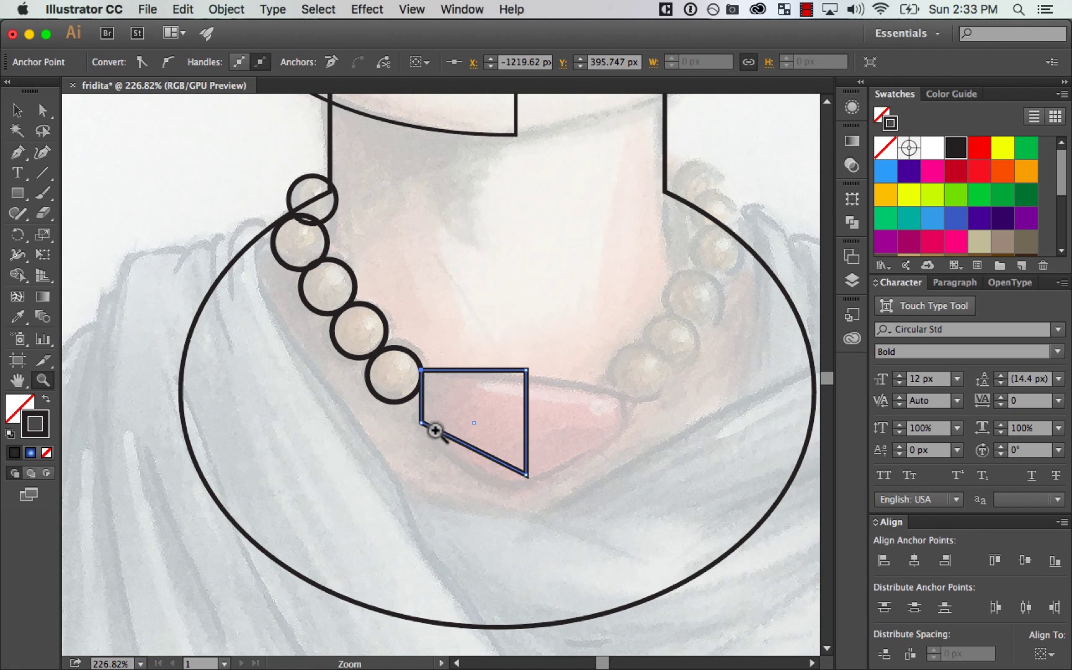
pyautogui.moveTo(702, 540); pyautogui.dragTo(702, 541)
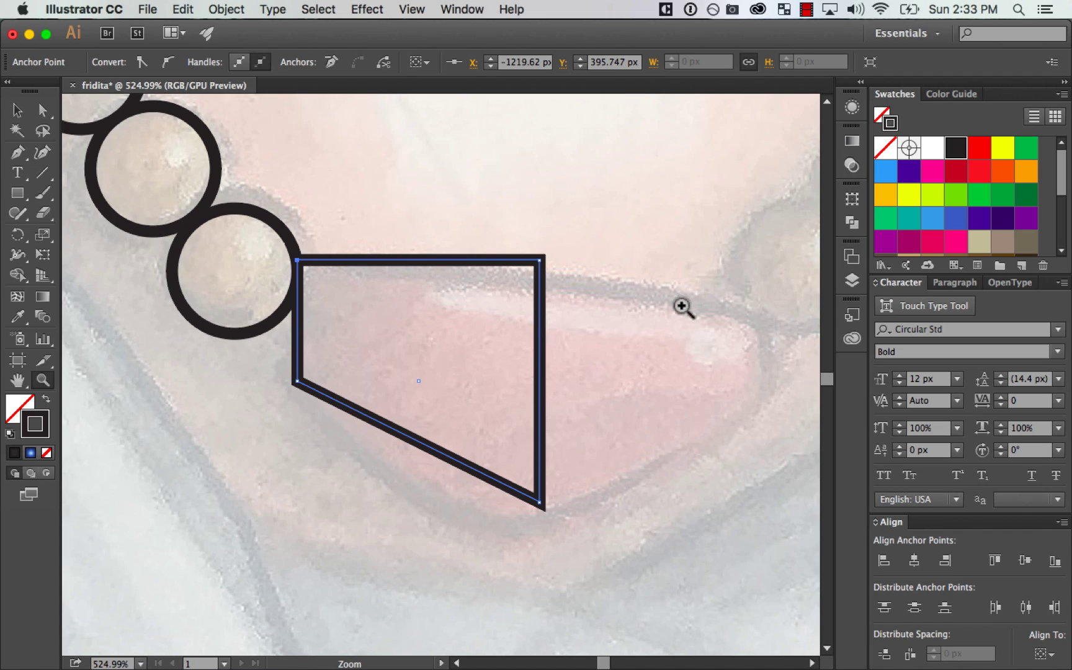
pyautogui.press('a')
pyautogui.moveTo(297, 259); pyautogui.dragTo(301, 260)
pyautogui.press('super+z')
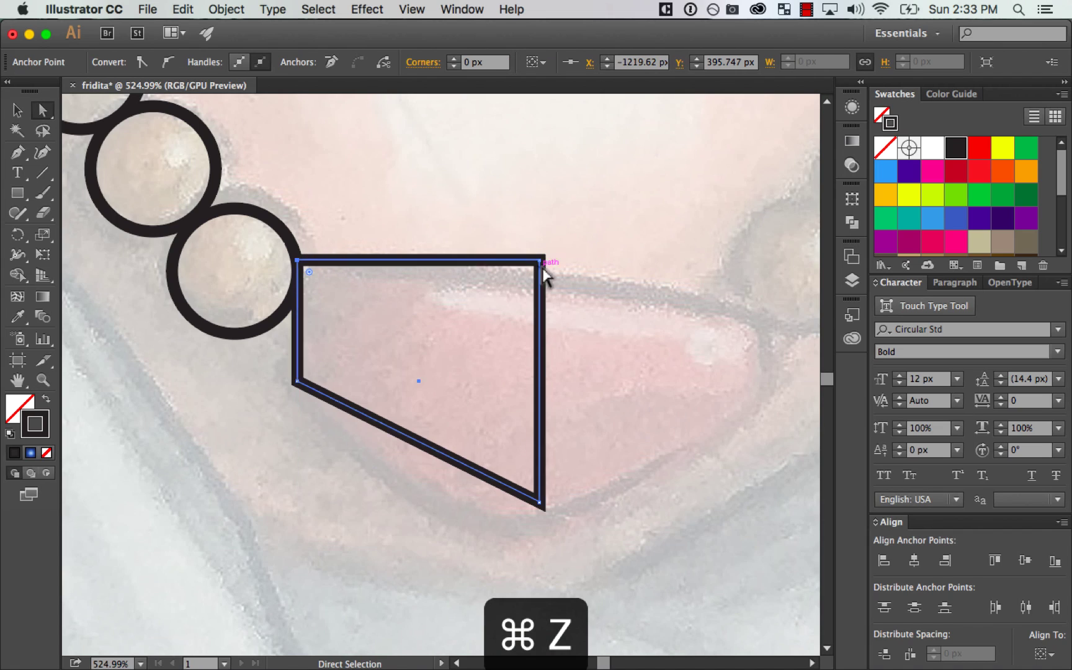
pyautogui.keyDown('shift'); pyautogui.click(297, 381); pyautogui.keyUp('shift')
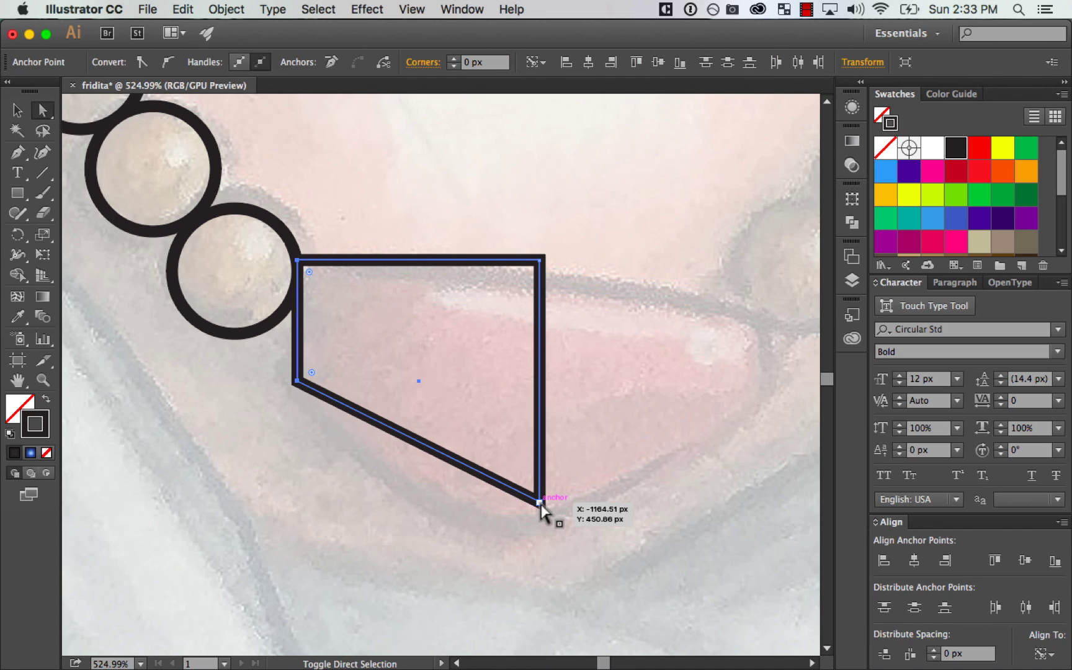
pyautogui.moveTo(311, 372); pyautogui.dragTo(329, 360)
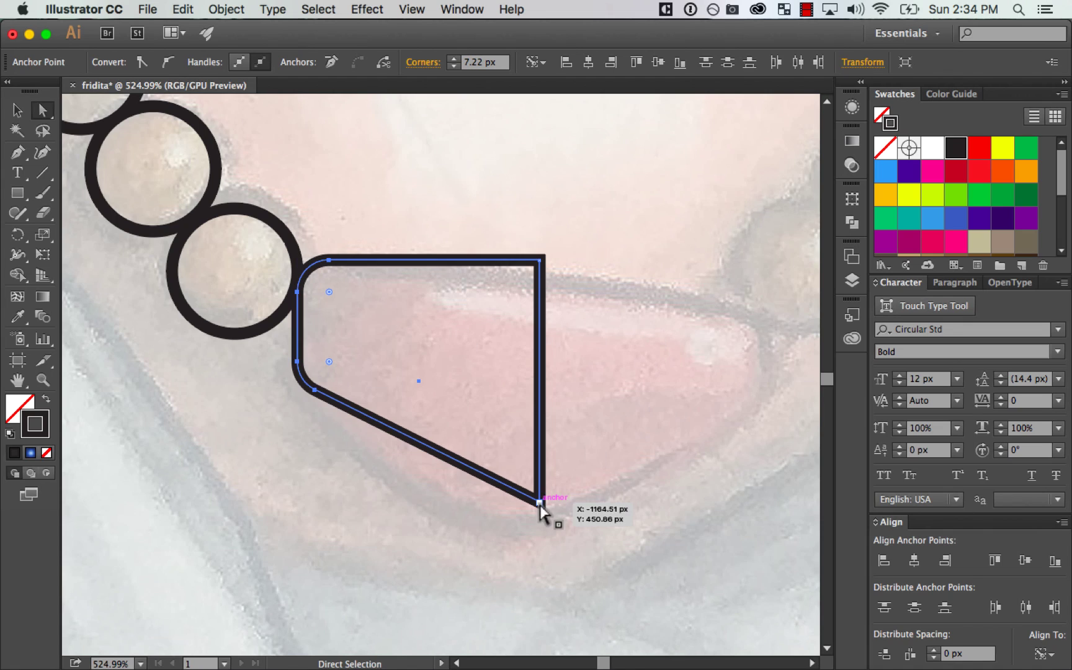
pyautogui.click(664, 391)
# Step: Copy the whole half-pendant shape and paste the duplicate in place
pyautogui.press('v')
pyautogui.click(537, 420)
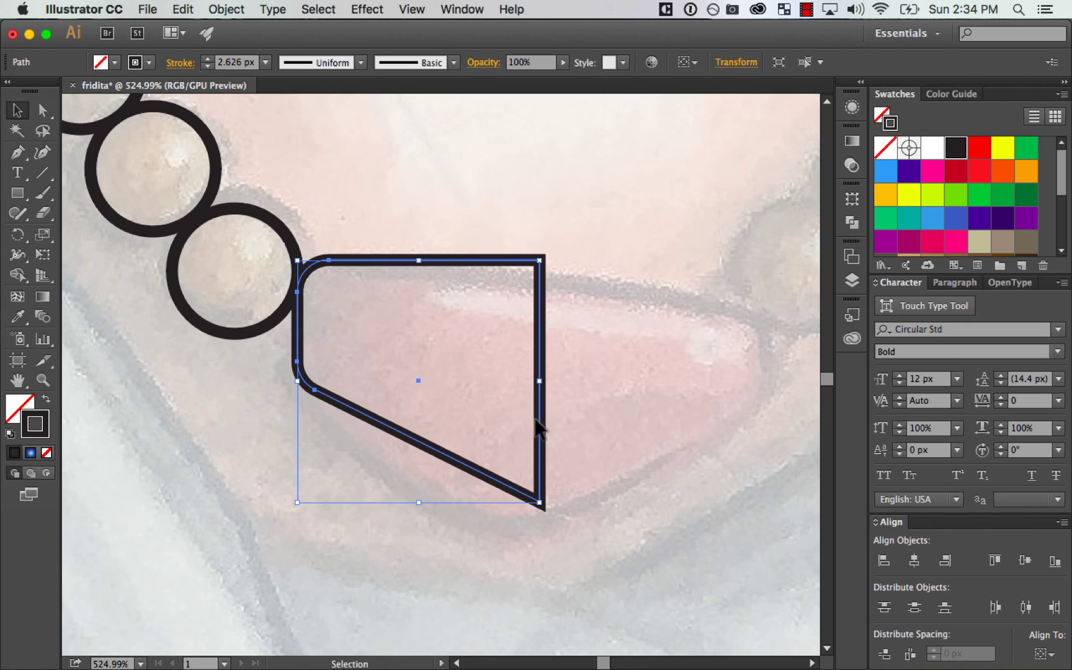
pyautogui.press('a')
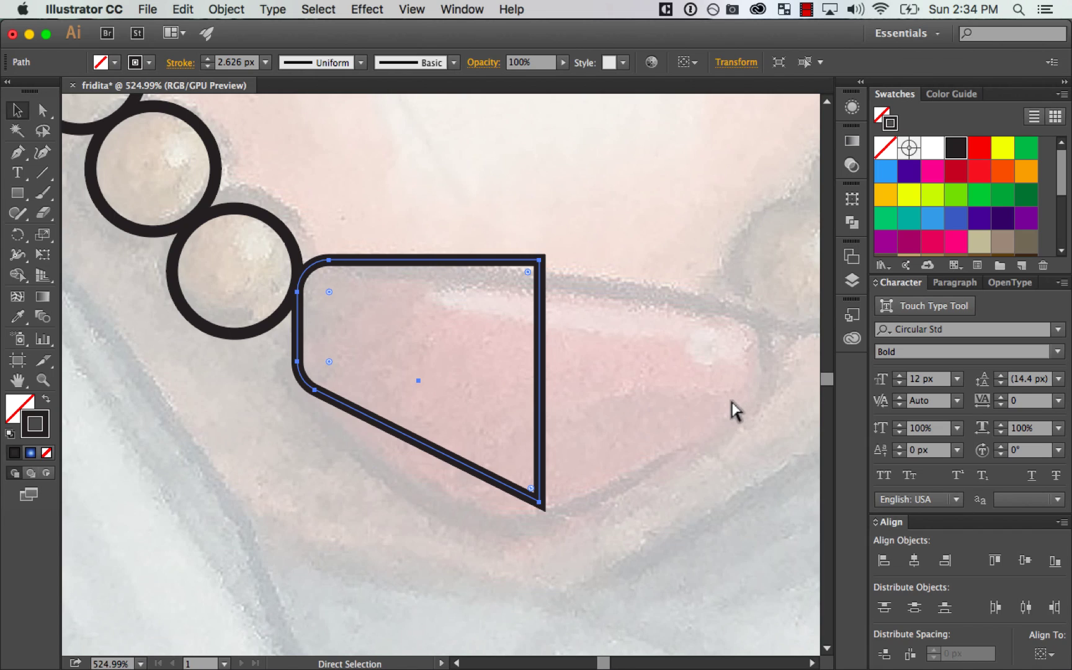
pyautogui.press('super+c')
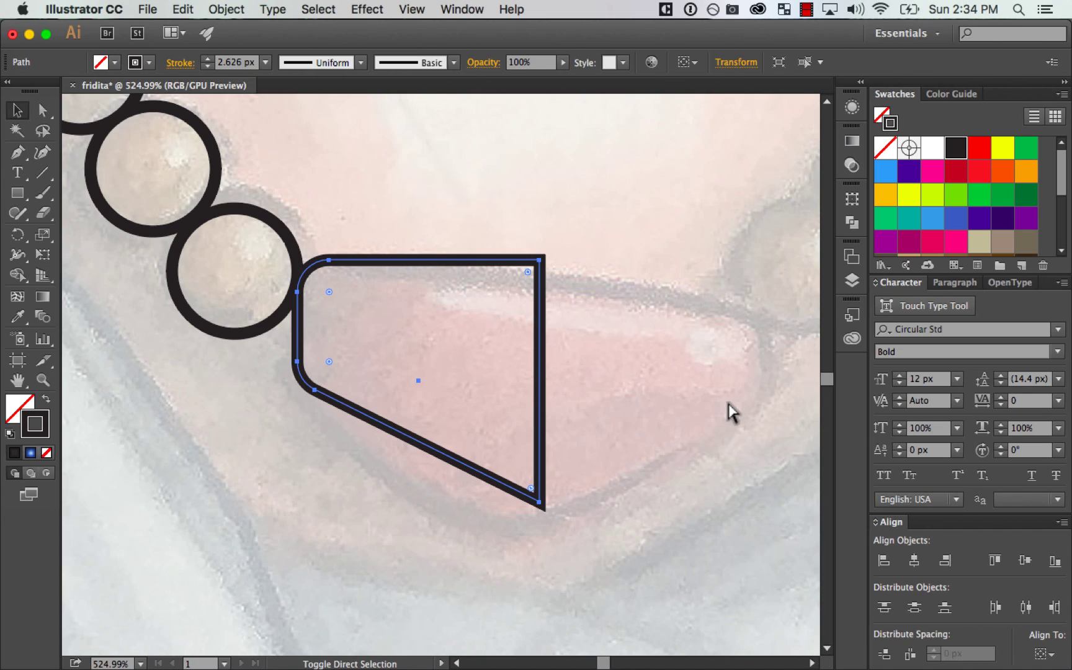
pyautogui.press('shift+super+v')
pyautogui.click(852, 198)
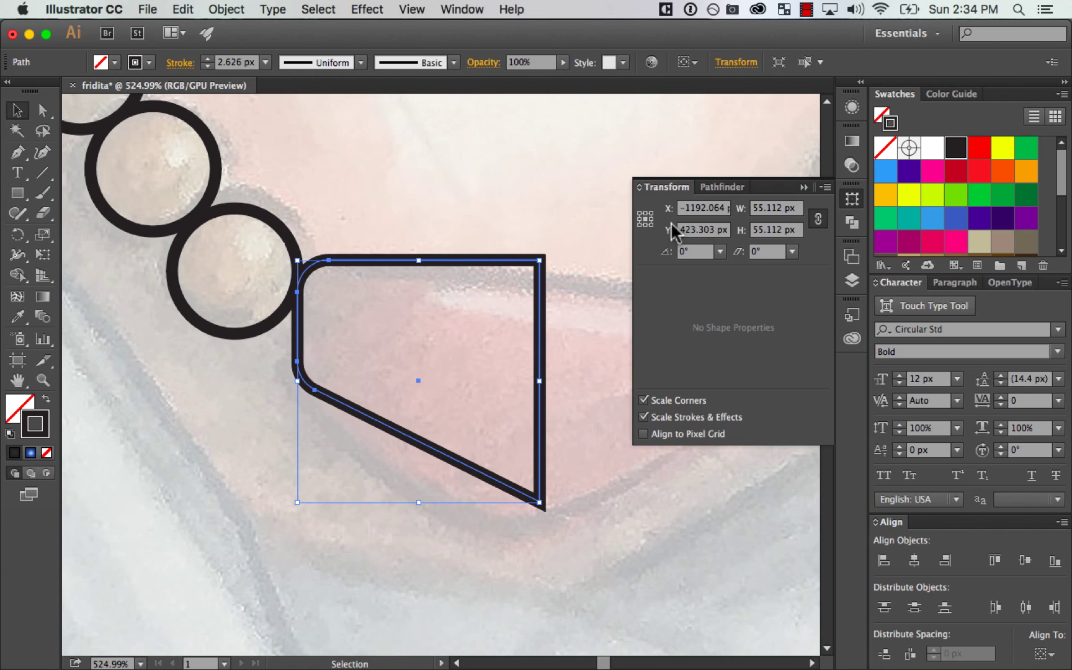
pyautogui.click(541, 240)
pyautogui.moveTo(540, 304); pyautogui.dragTo(502, 384)
pyautogui.press('super+z')
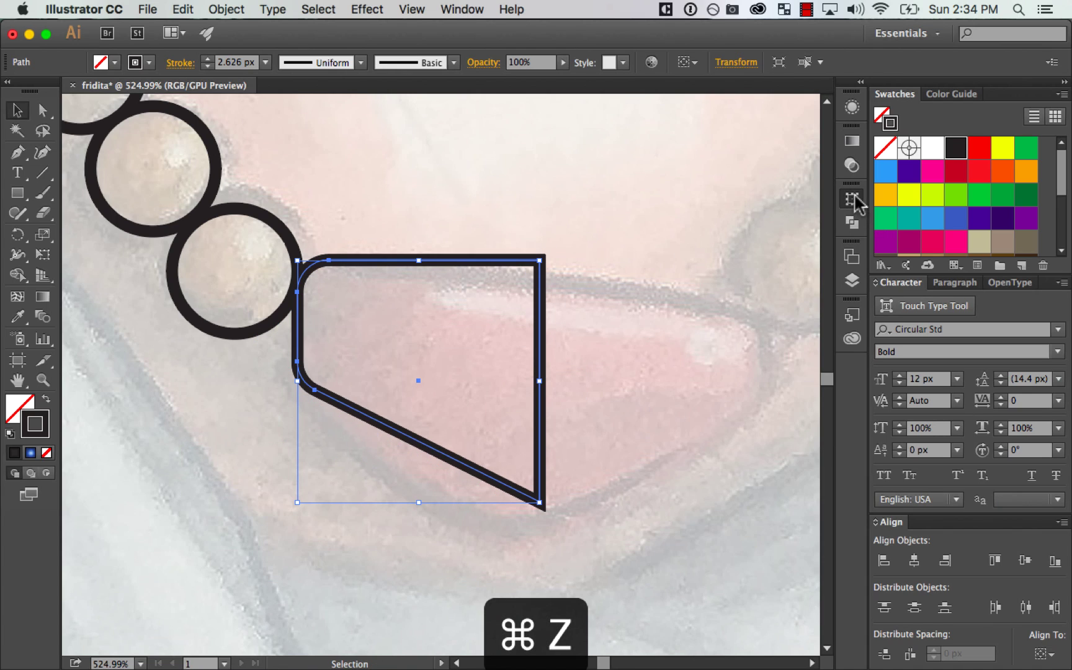
# Step: Flip the half-pendant copy horizontally about its right edge, and deselect it
pyautogui.click(852, 199)
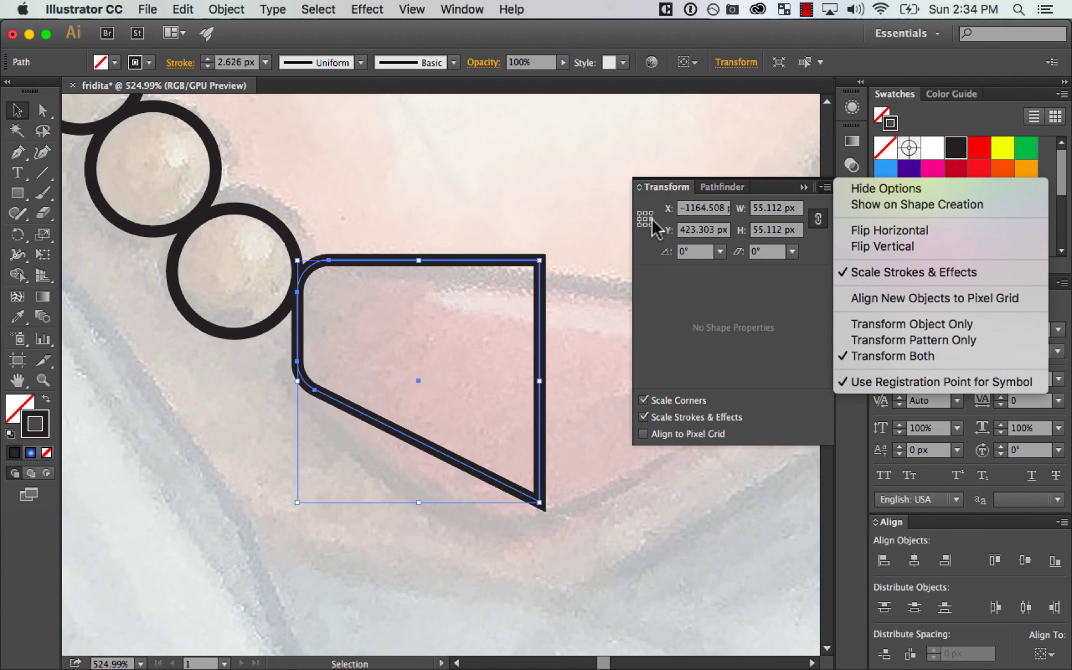
pyautogui.click(916, 233)
pyautogui.click(648, 519)
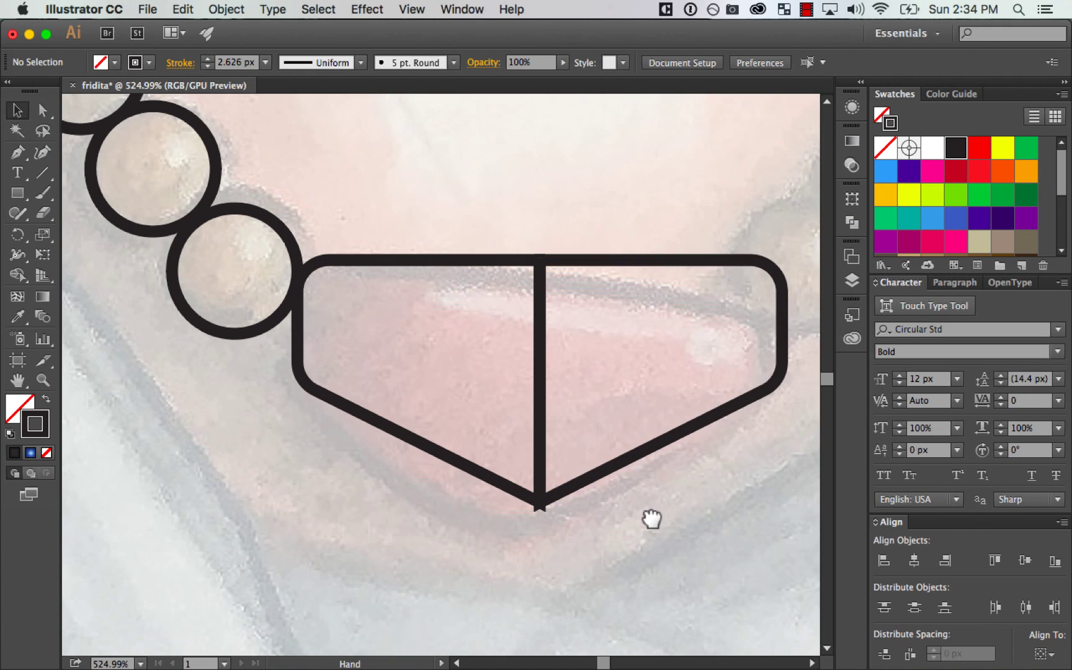
# Step: Unite the two mirrored pendant halves into one shape, and deselect it
pyautogui.hscroll(2, 649, 519)
pyautogui.moveTo(462, 547); pyautogui.dragTo(617, 366)
pyautogui.click(852, 222)
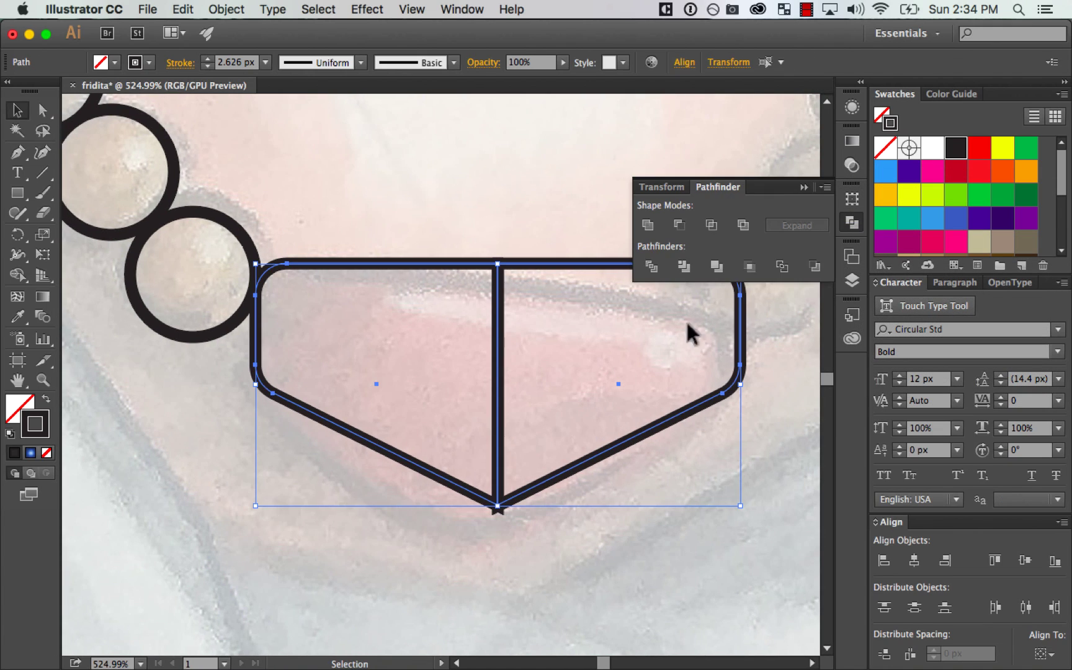
pyautogui.click(645, 225)
pyautogui.click(596, 533)
pyautogui.press('a')
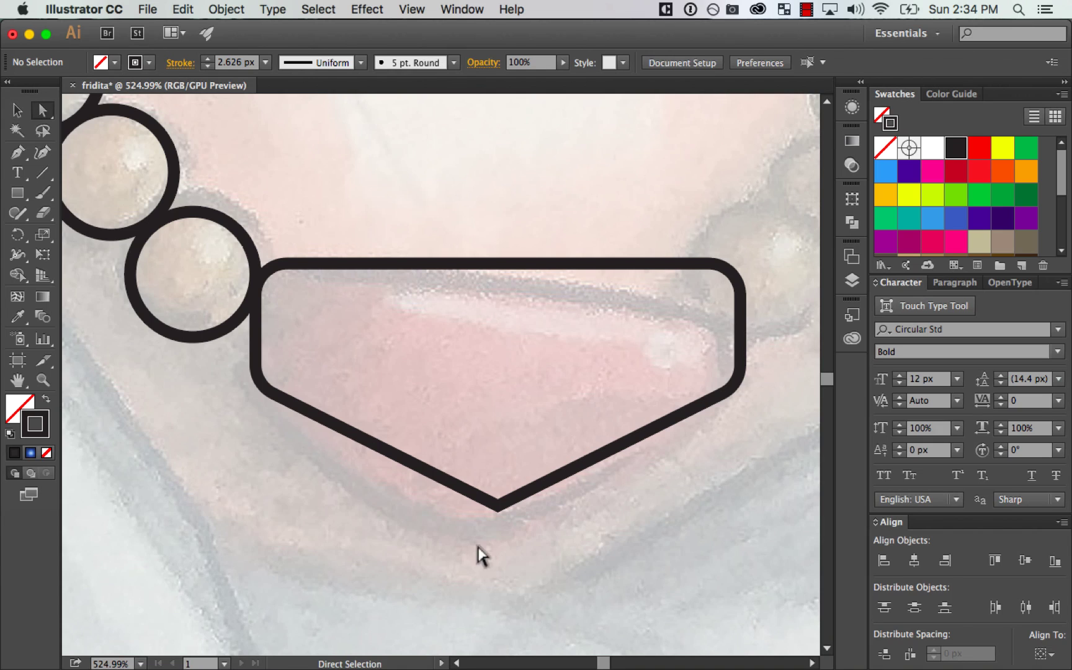
# Step: Round the sharp bottom tip of the necklace pendant outline to match its other softened corners
pyautogui.moveTo(479, 555); pyautogui.dragTo(497, 448)
pyautogui.click(543, 530)
pyautogui.press('super+minus')
pyautogui.press('super+minus')
pyautogui.press('super+minus')
pyautogui.press('super+minus')
pyautogui.press('super+equal')
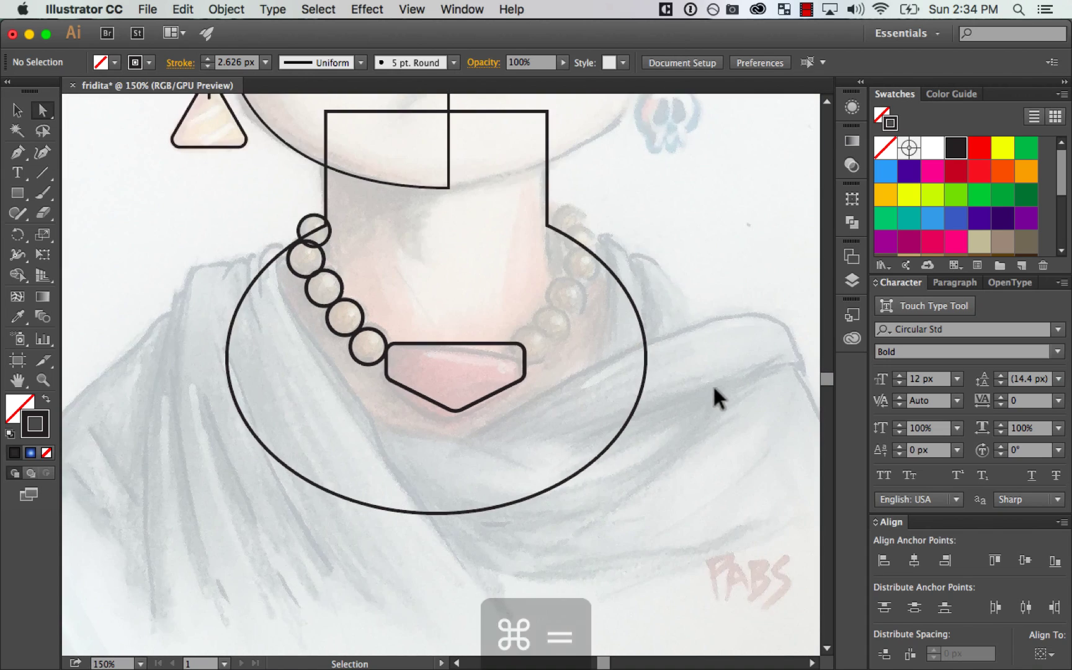
# Step: Remove the extra anchor point from the middle of the pendant's top edge
pyautogui.press('super+equal')
pyautogui.press('super+equal')
pyautogui.hotkey('shift', 'c')
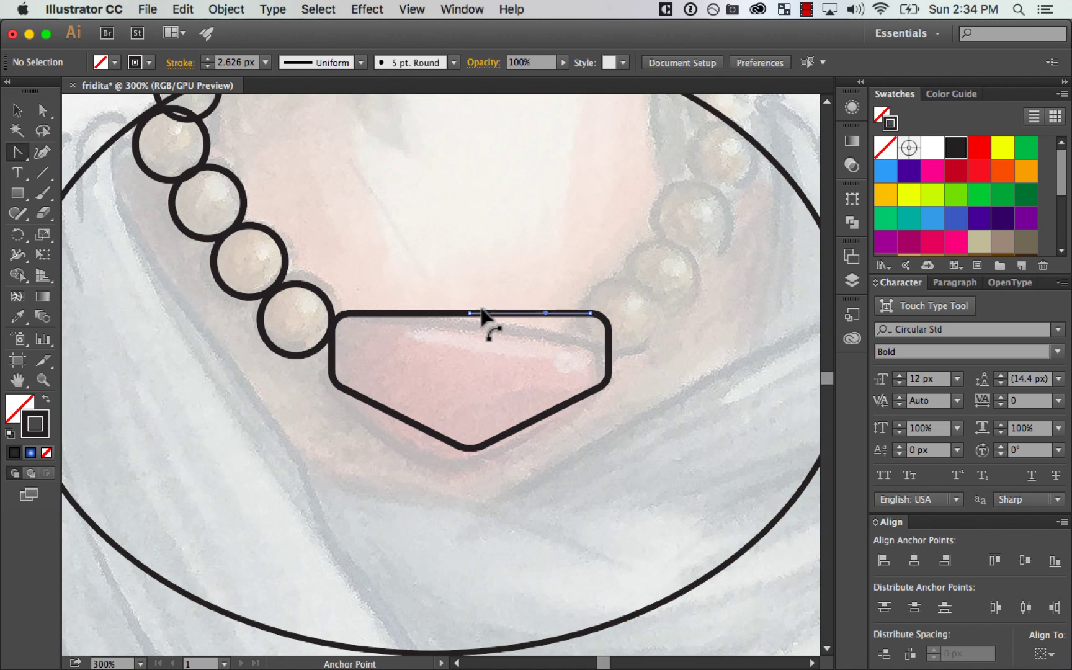
pyautogui.click(484, 313)
pyautogui.press('super+z')
pyautogui.press('p')
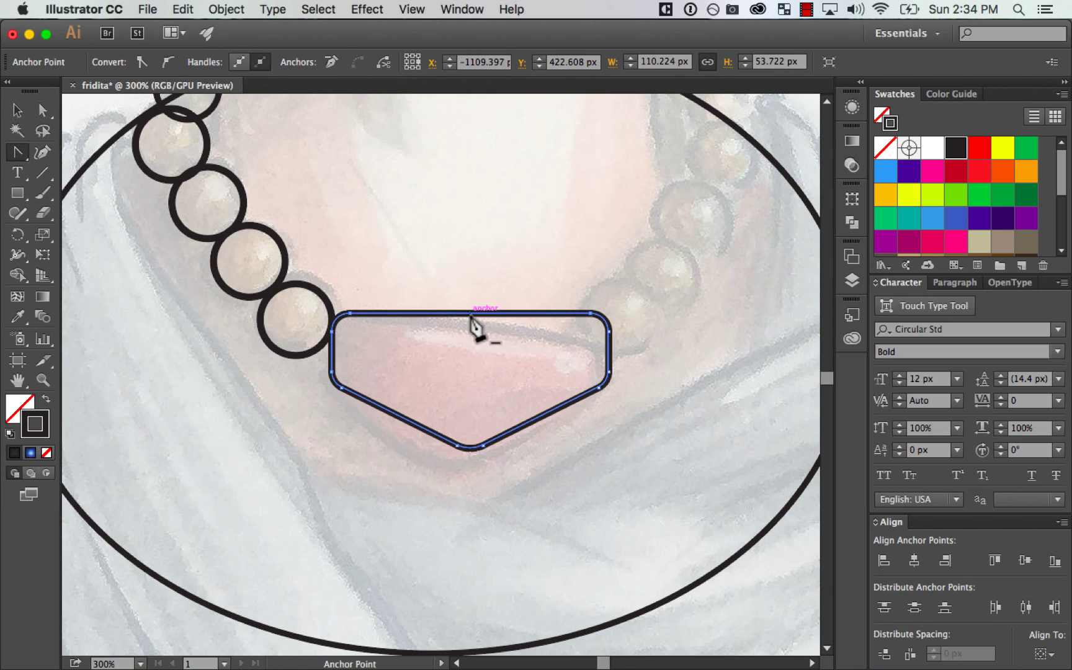
pyautogui.click(470, 313)
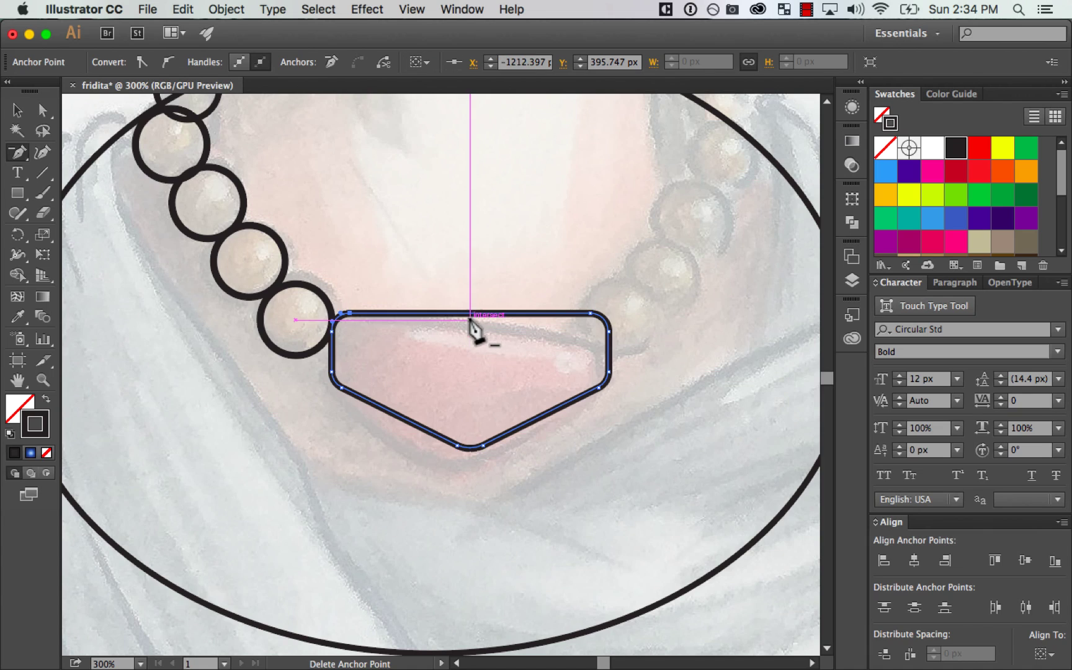
# Step: Bend the pendant's straight top edge slightly upward into a shallow arc
pyautogui.hotkey('shift', 'c')
pyautogui.moveTo(471, 314); pyautogui.dragTo(471, 305)
pyautogui.press('v')
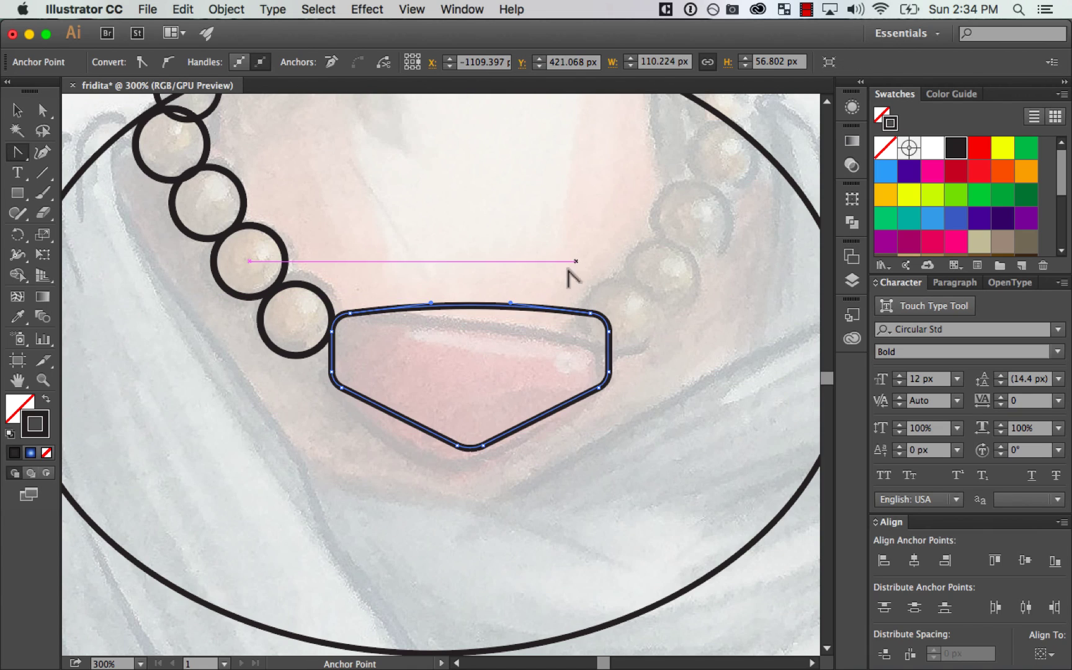
pyautogui.click(691, 461)
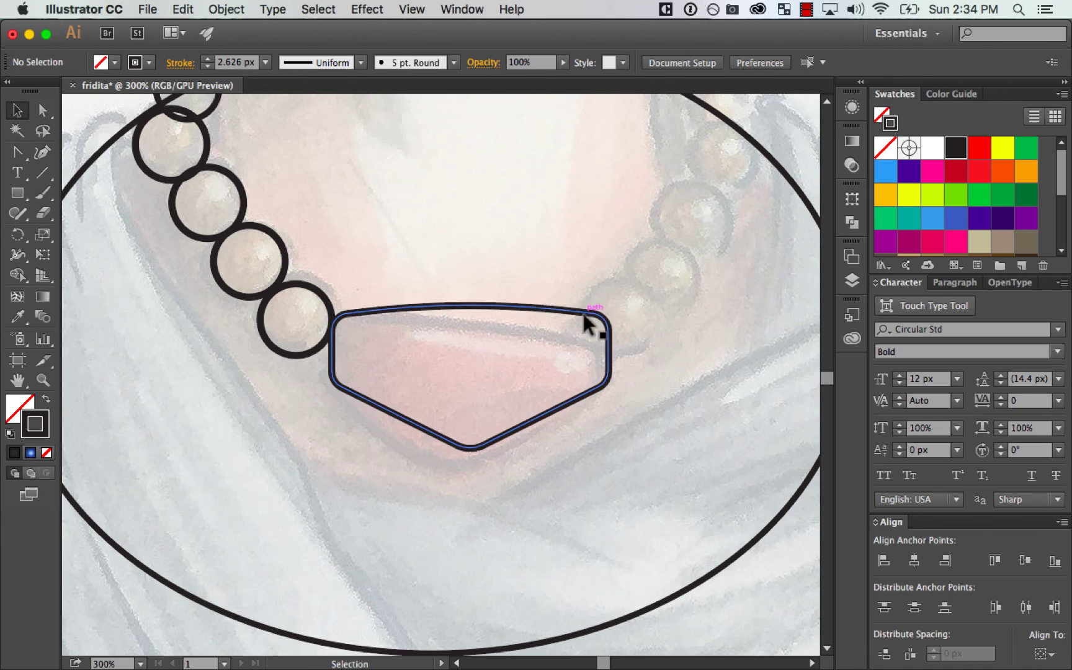
# Step: Rotate the pendant slightly clockwise and nudge it down and left to match the sketched stone beside the last bead
pyautogui.click(608, 344)
pyautogui.press('super+minus')
pyautogui.press('super+minus')
pyautogui.press('super+minus')
pyautogui.press('super+minus')
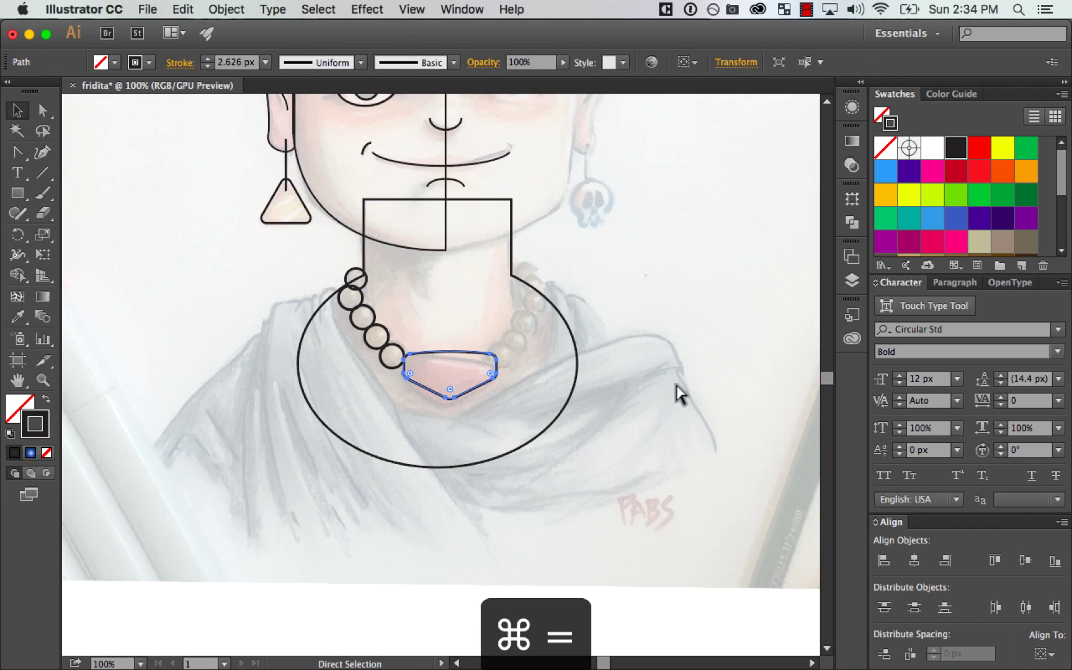
pyautogui.press('super+equal')
pyautogui.moveTo(530, 407); pyautogui.dragTo(532, 422)
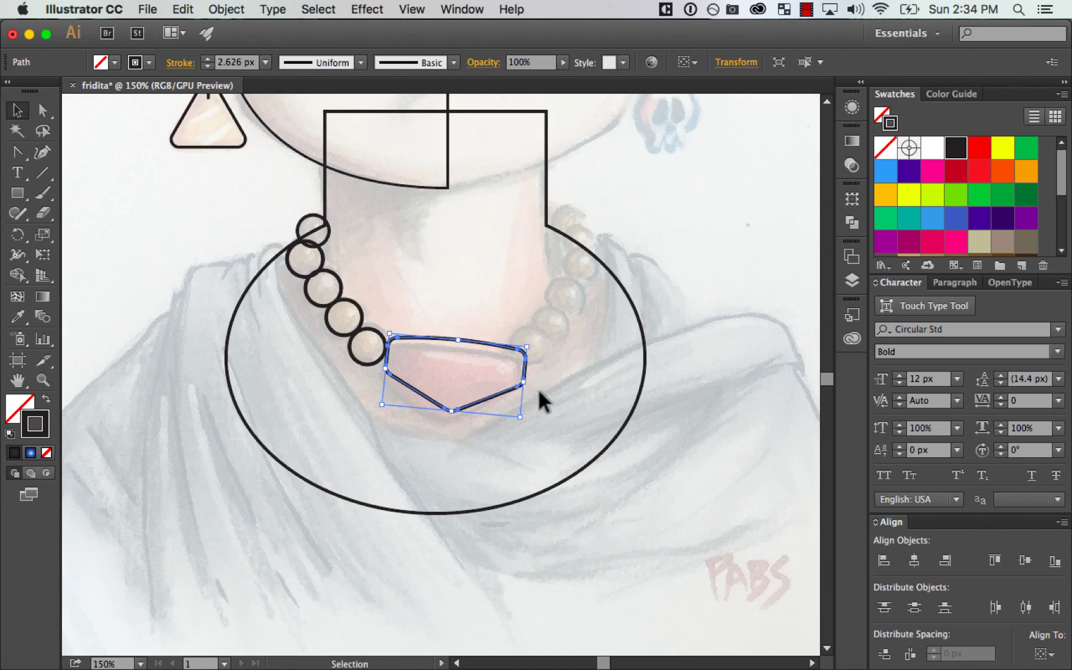
pyautogui.press('Down')
pyautogui.press('Down')
pyautogui.press('Left')
pyautogui.press('Left')
pyautogui.press('Down')
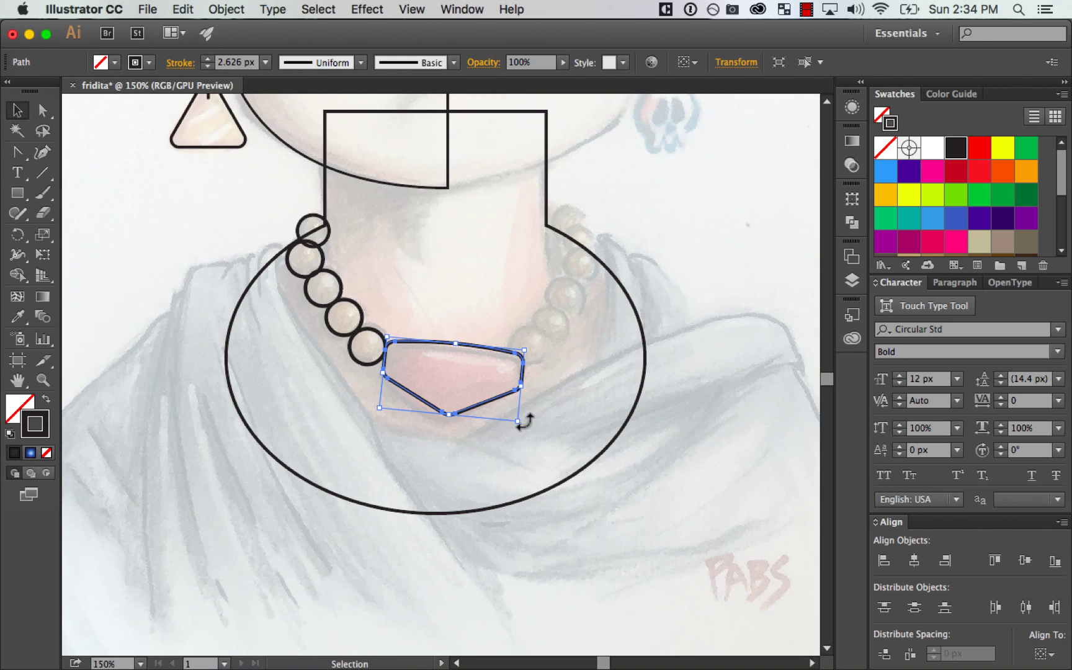
pyautogui.click(583, 374)
# Step: Examine the flowers in the hair of the reference sketch as a guide for the petal shapes
pyautogui.moveTo(678, 300); pyautogui.dragTo(672, 452)
pyautogui.moveTo(668, 271); pyautogui.dragTo(666, 360)
pyautogui.scroll(-4, 658, 342)
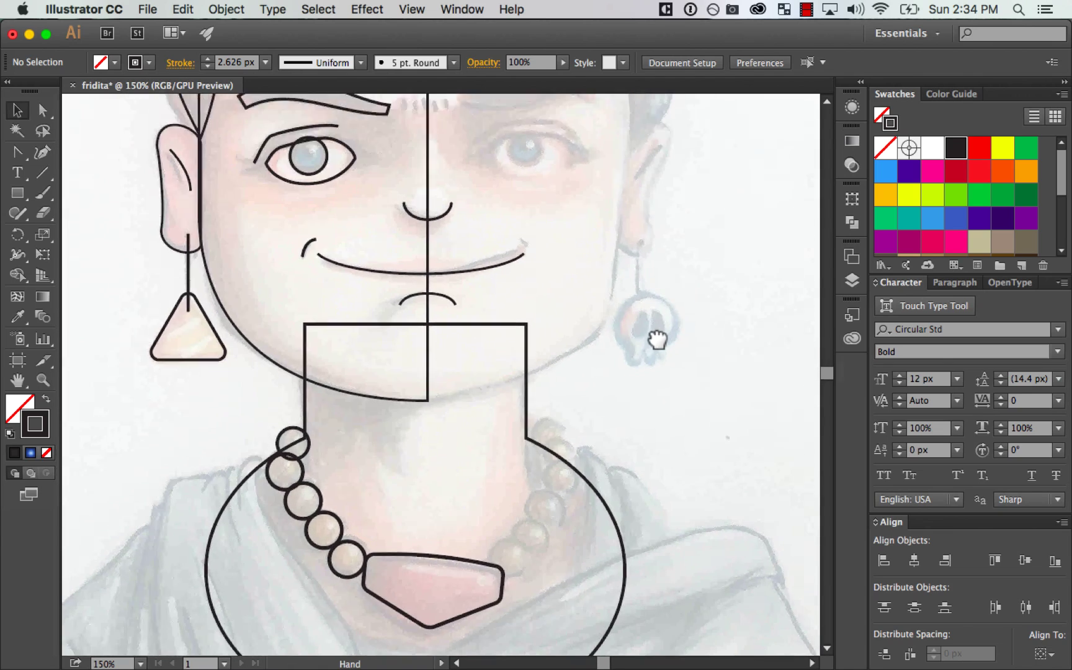
pyautogui.scroll(10, 684, 372)
pyautogui.hscroll(-2, 713, 426)
pyautogui.scroll(6, 744, 428)
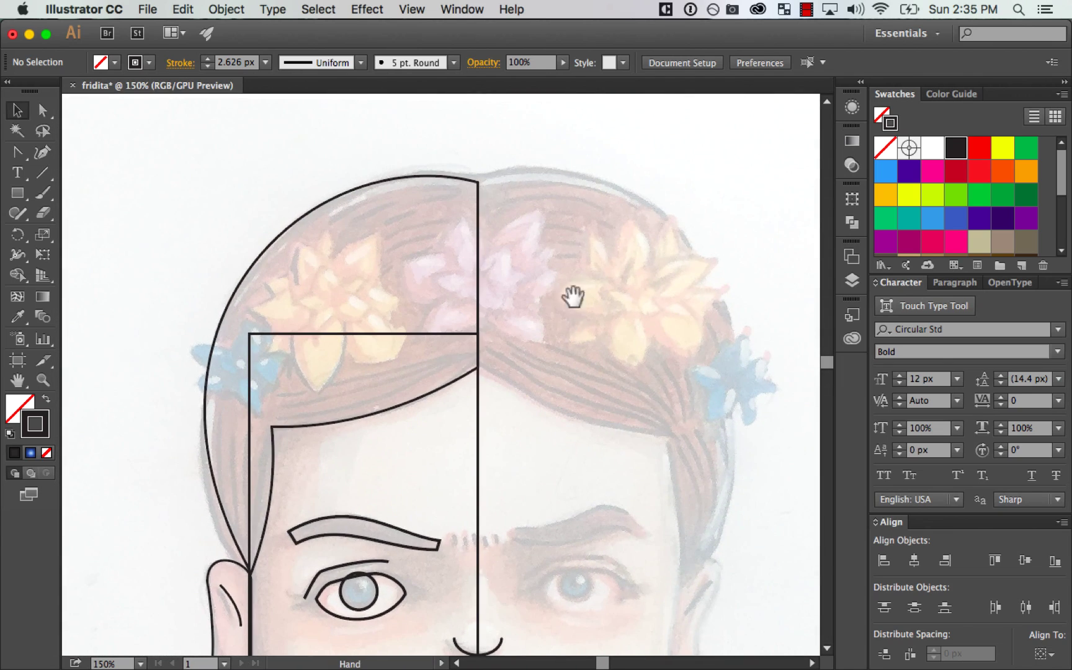
pyautogui.scroll(-2, 577, 307)
pyautogui.hscroll(-2, 577, 307)
pyautogui.moveTo(577, 314); pyautogui.dragTo(577, 313)
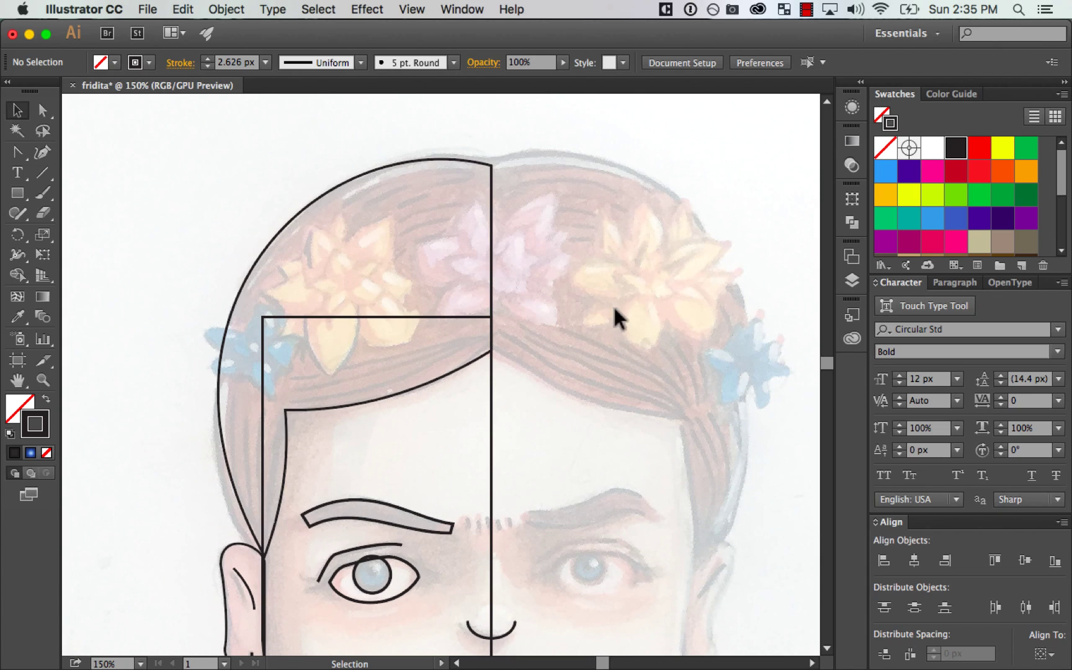
pyautogui.press('z')
pyautogui.moveTo(371, 139); pyautogui.dragTo(639, 452)
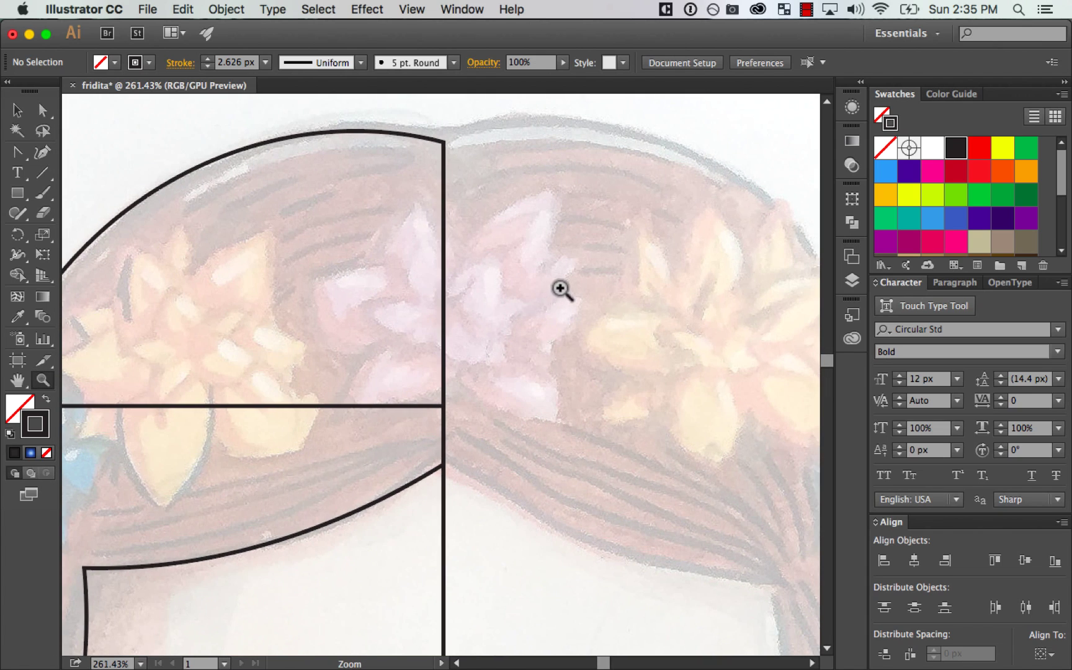
pyautogui.press('v')
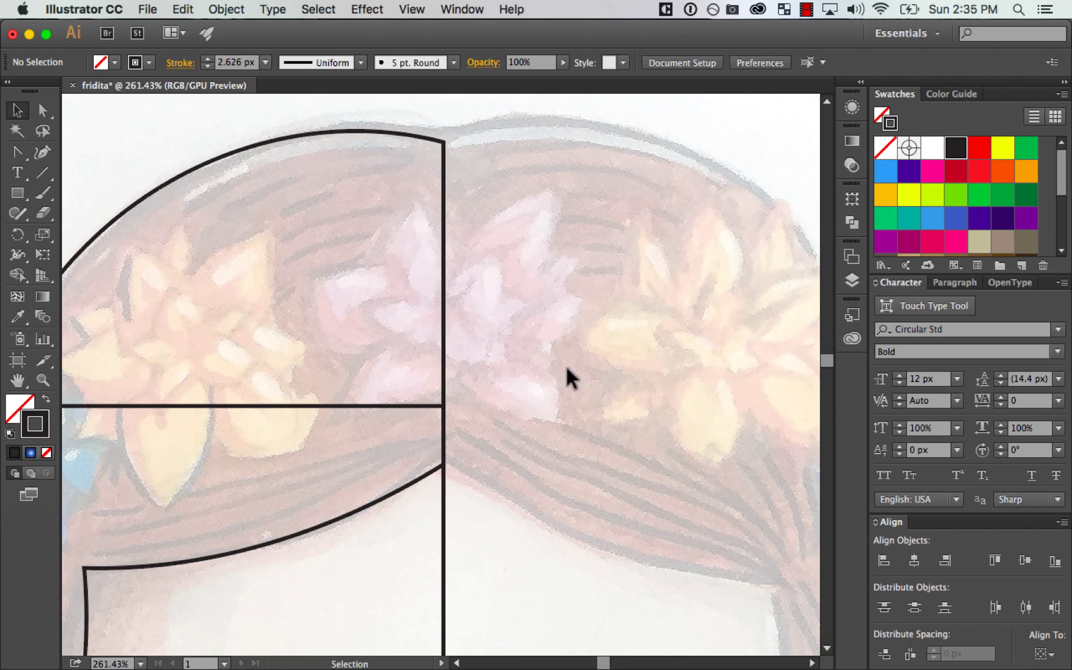
pyautogui.moveTo(22, 191); pyautogui.dragTo(180, 192)
pyautogui.moveTo(500, 321); pyautogui.dragTo(574, 314)
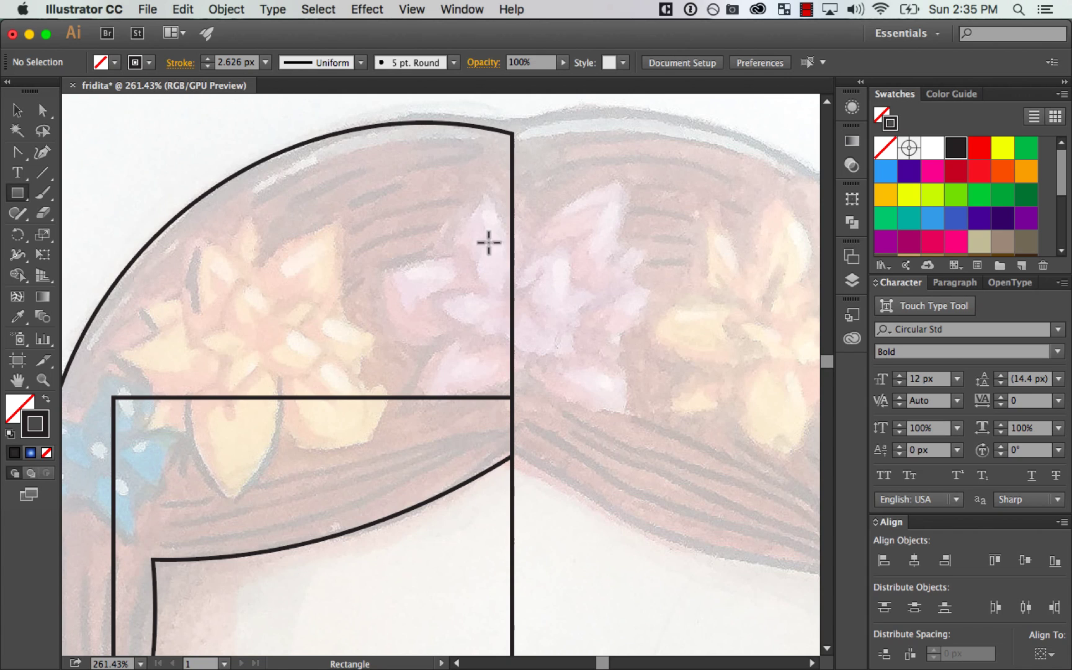
pyautogui.moveTo(558, 342); pyautogui.dragTo(531, 401)
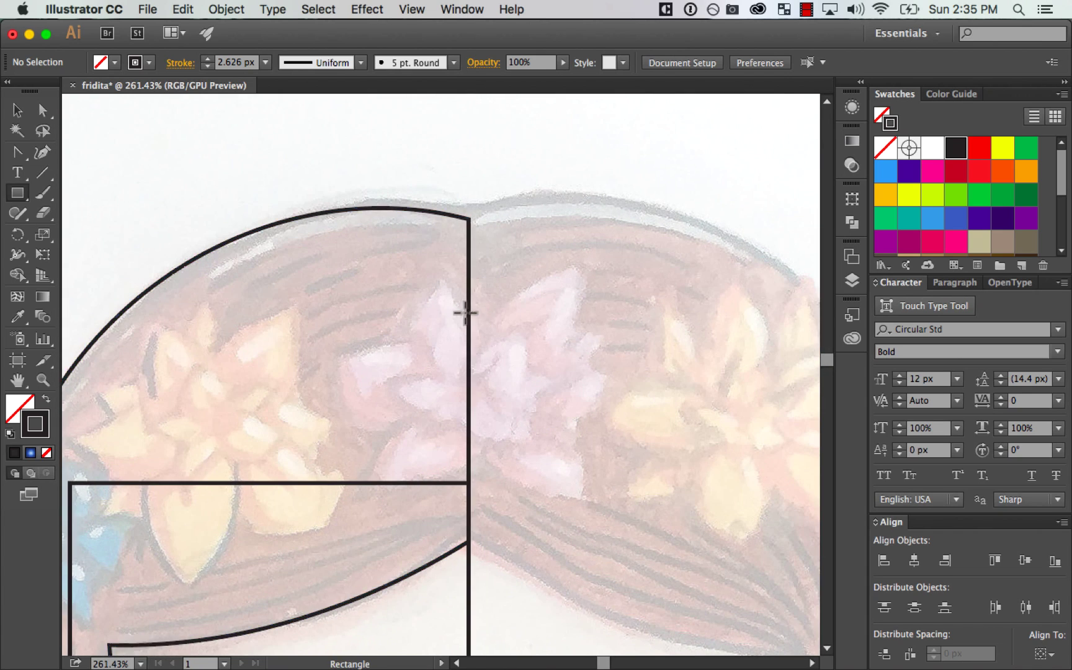
pyautogui.moveTo(566, 231); pyautogui.dragTo(622, 487)
pyautogui.moveTo(525, 235); pyautogui.dragTo(459, 562)
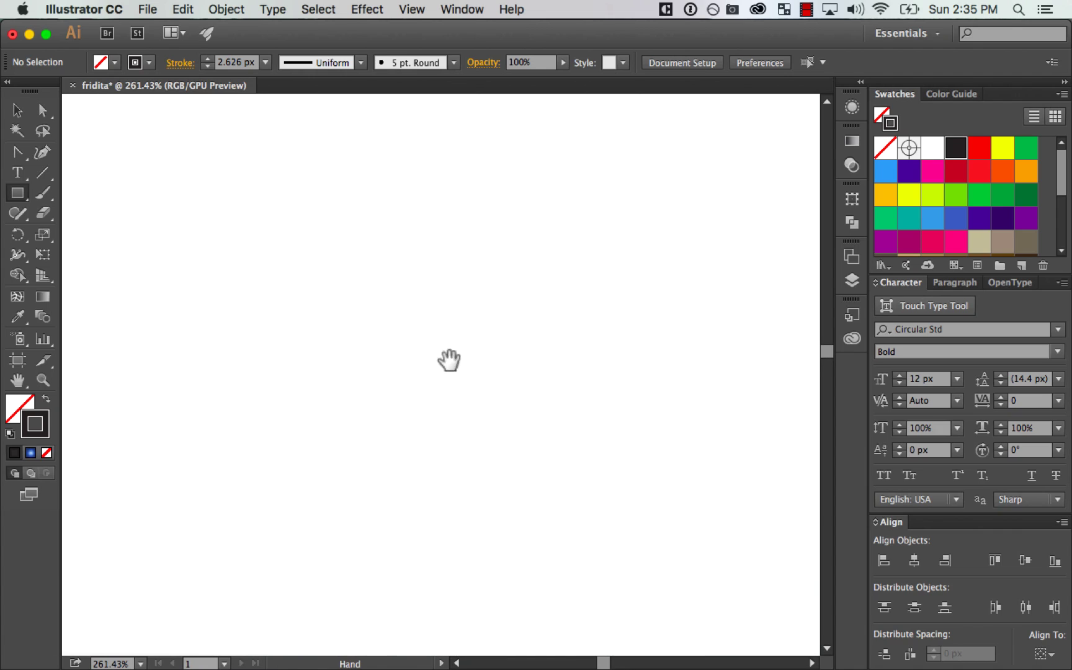
pyautogui.moveTo(446, 185)
pyautogui.mouseDown()
pyautogui.moveTo(394, 356)
pyautogui.moveTo(384, 352)
pyautogui.mouseUp()
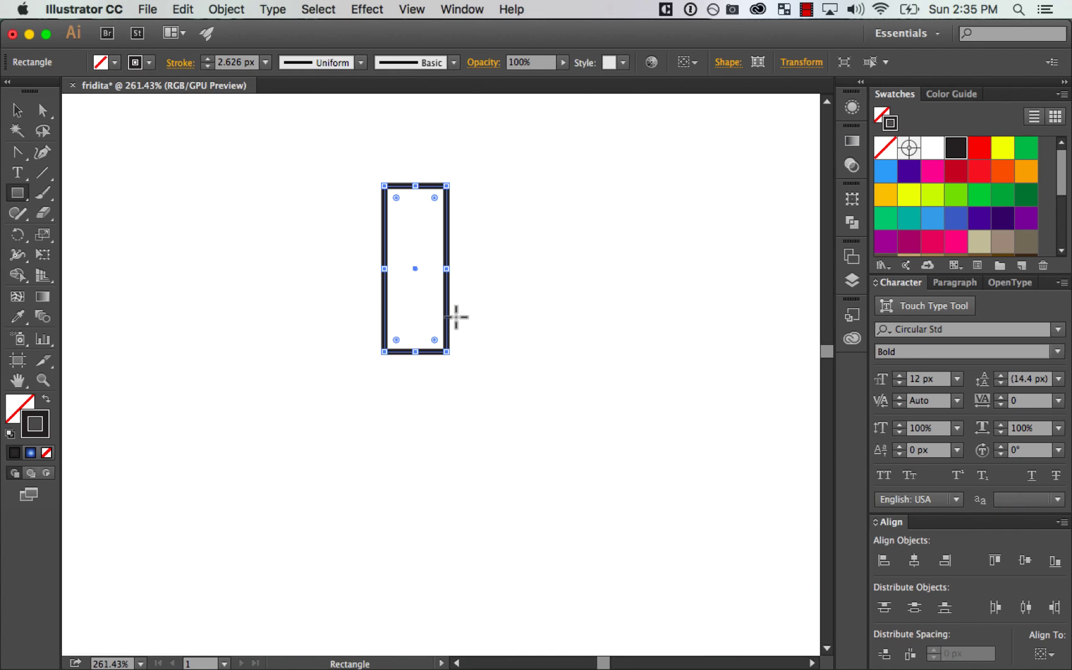
pyautogui.press('a')
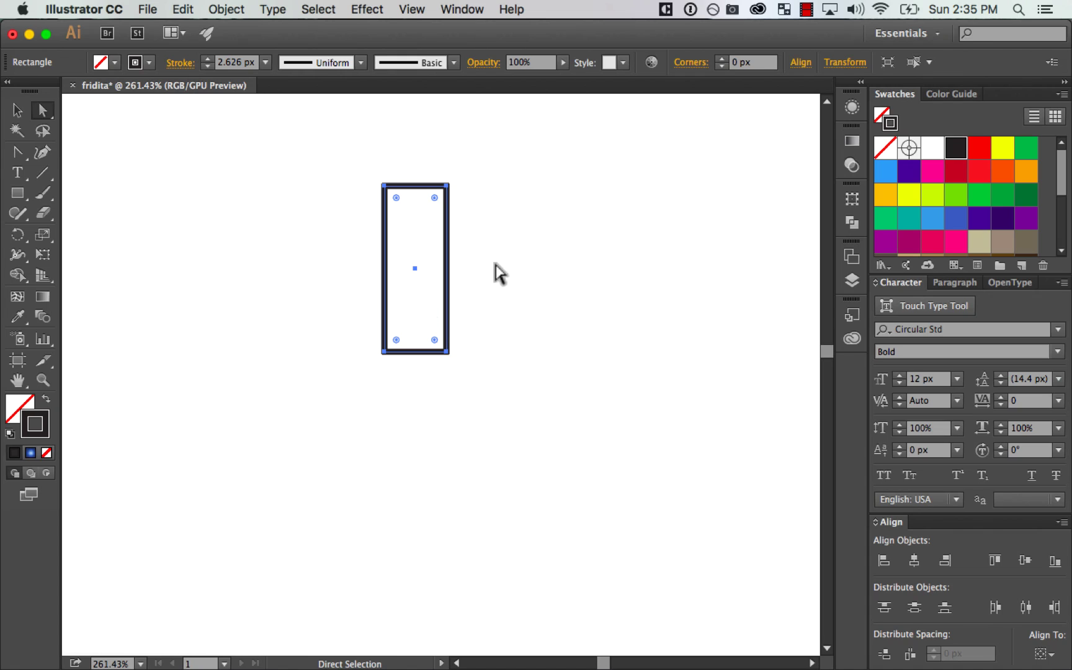
pyautogui.press('c')
pyautogui.click(518, 195)
pyautogui.click(696, 565)
pyautogui.click(452, 264)
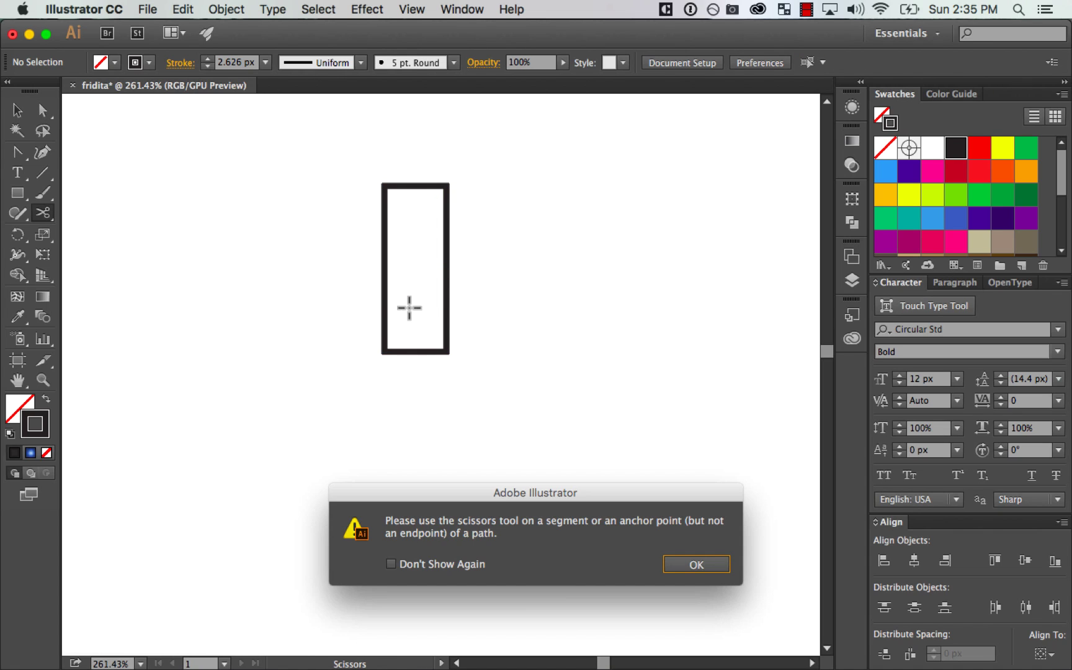
pyautogui.press('Escape')
pyautogui.press('v')
pyautogui.click(407, 349)
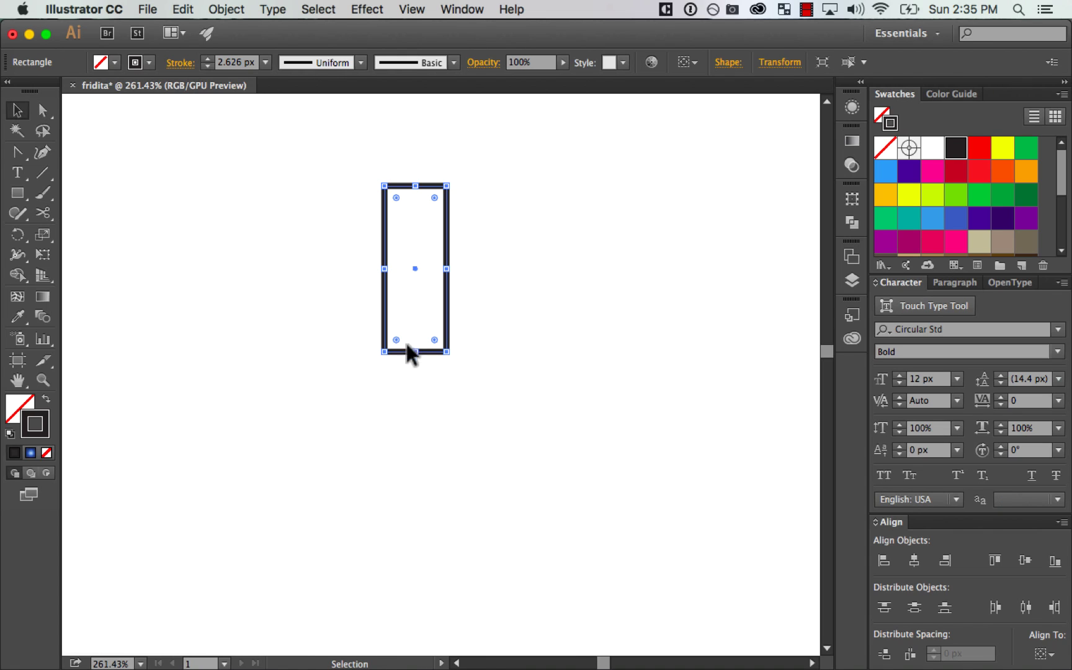
pyautogui.press('Delete')
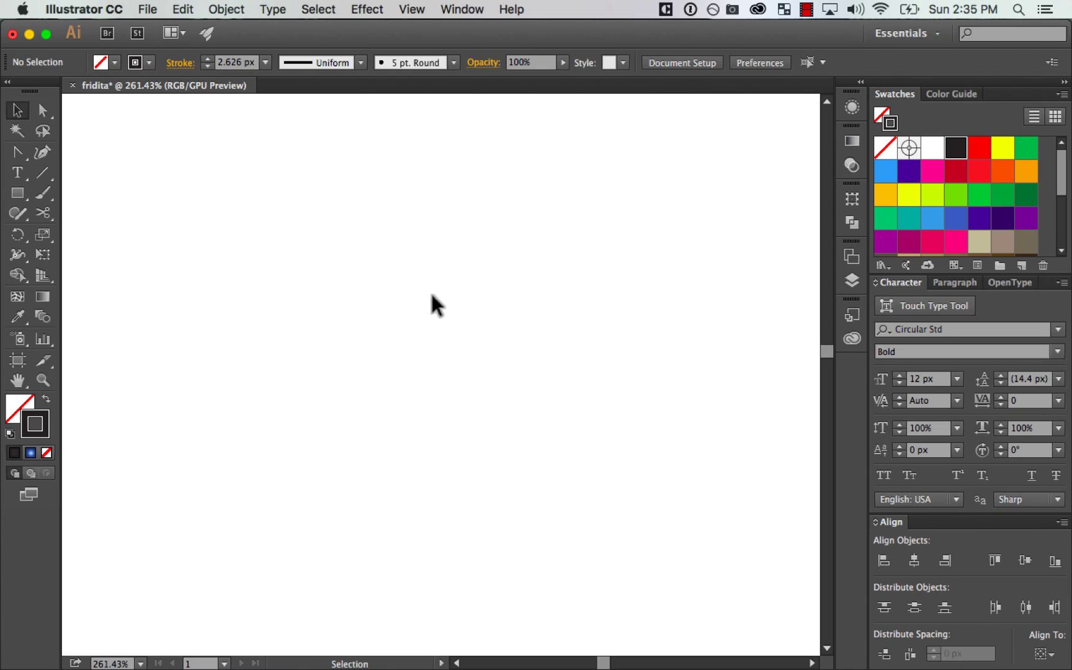
pyautogui.press('p')
pyautogui.click(438, 180)
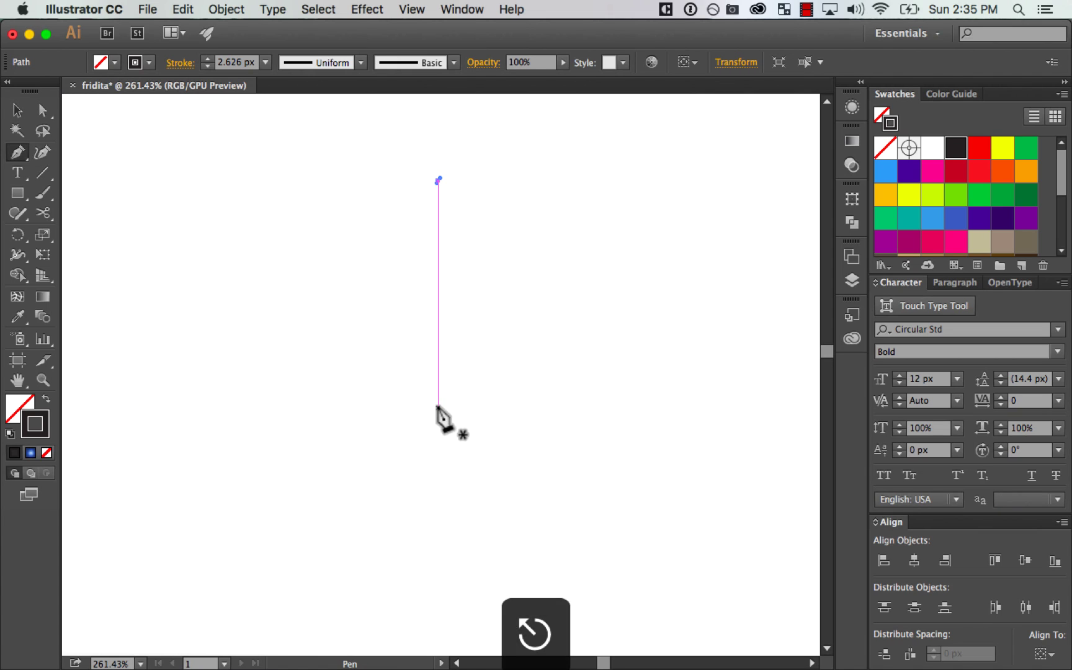
pyautogui.press('Escape')
pyautogui.press('v')
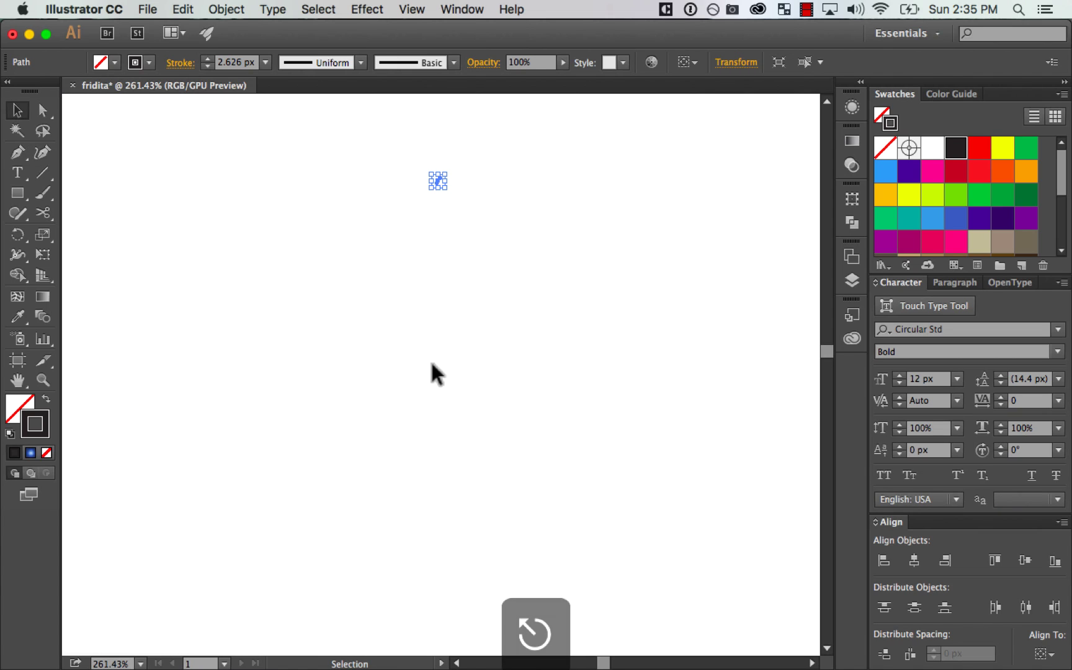
pyautogui.click(431, 359)
# Step: Draw a vertical line about 105 px long in the empty area above the head, closing the path on its start point
pyautogui.press('p')
pyautogui.click(449, 203)
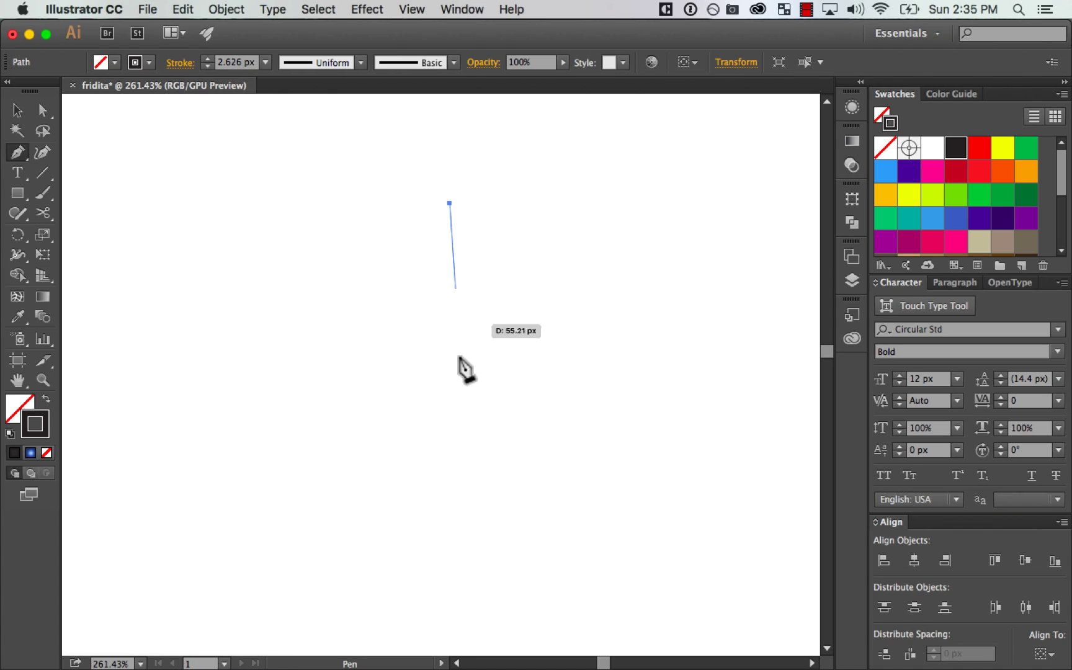
pyautogui.click(450, 433)
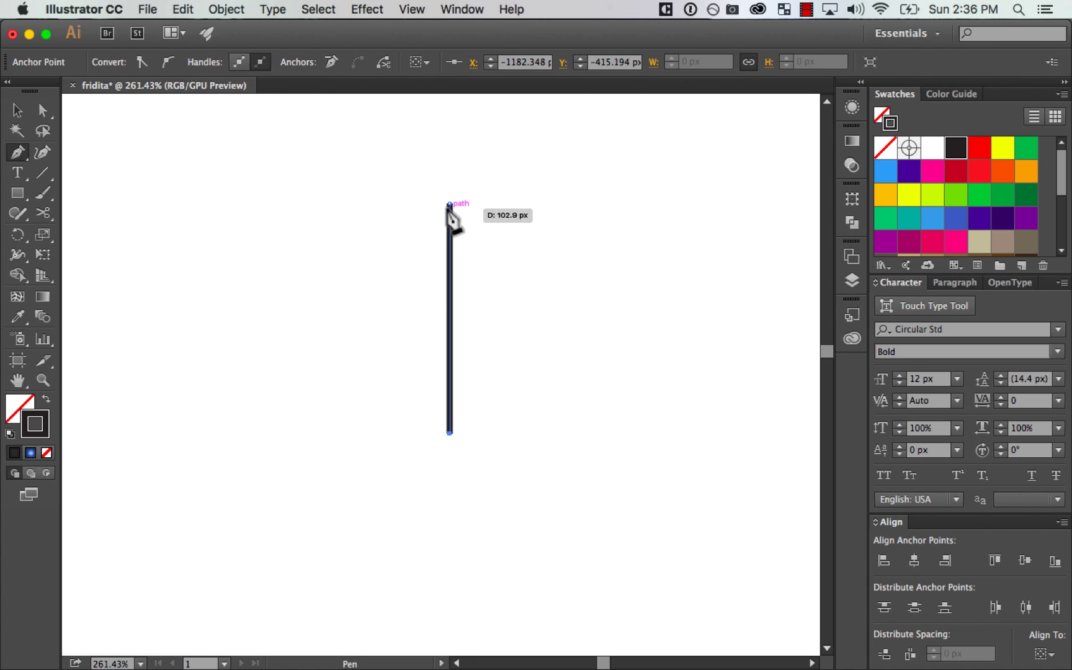
pyautogui.press('Escape')
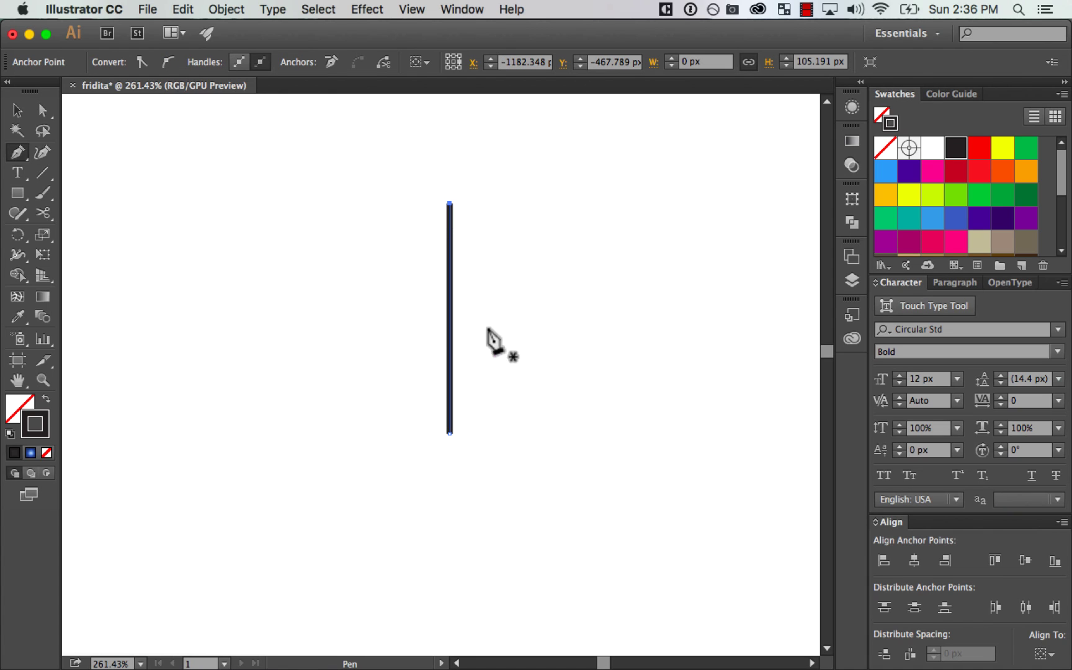
# Step: Bow one side of the closed line to the left and adjust its handles into a half petal about 32 px wide
pyautogui.press('c')
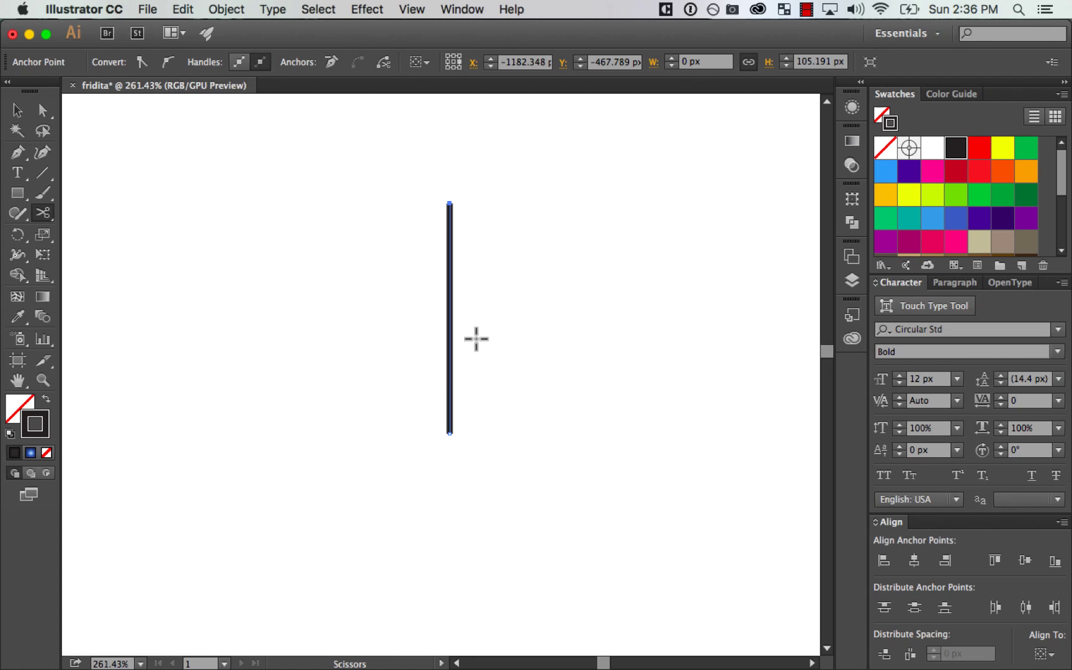
pyautogui.click(448, 191)
pyautogui.hotkey('shift', 'c')
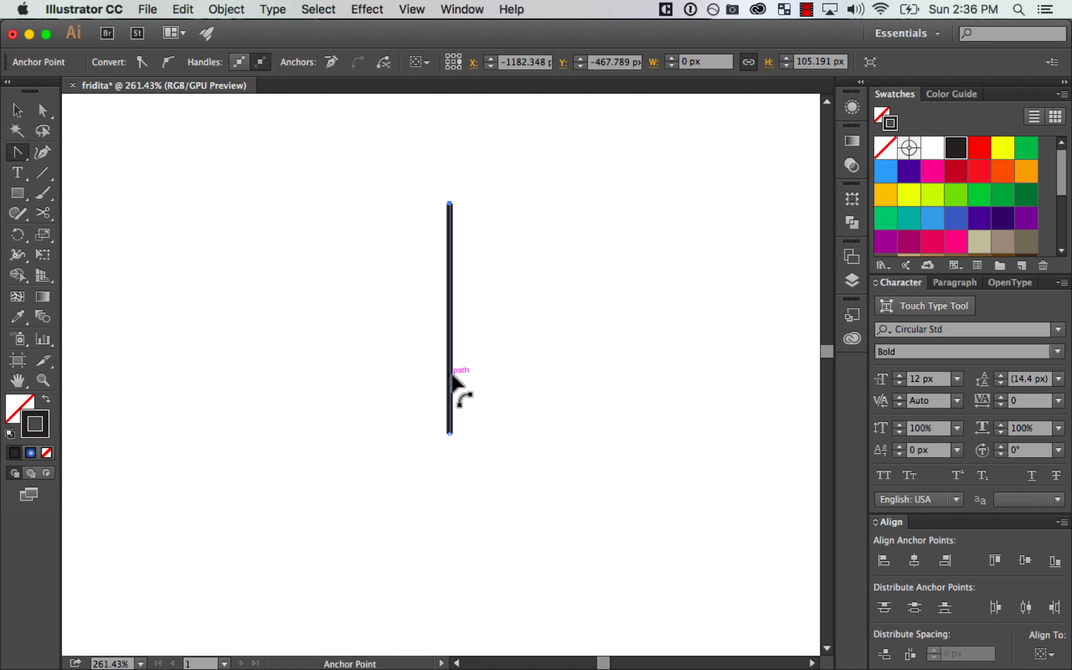
pyautogui.moveTo(453, 376); pyautogui.dragTo(390, 379)
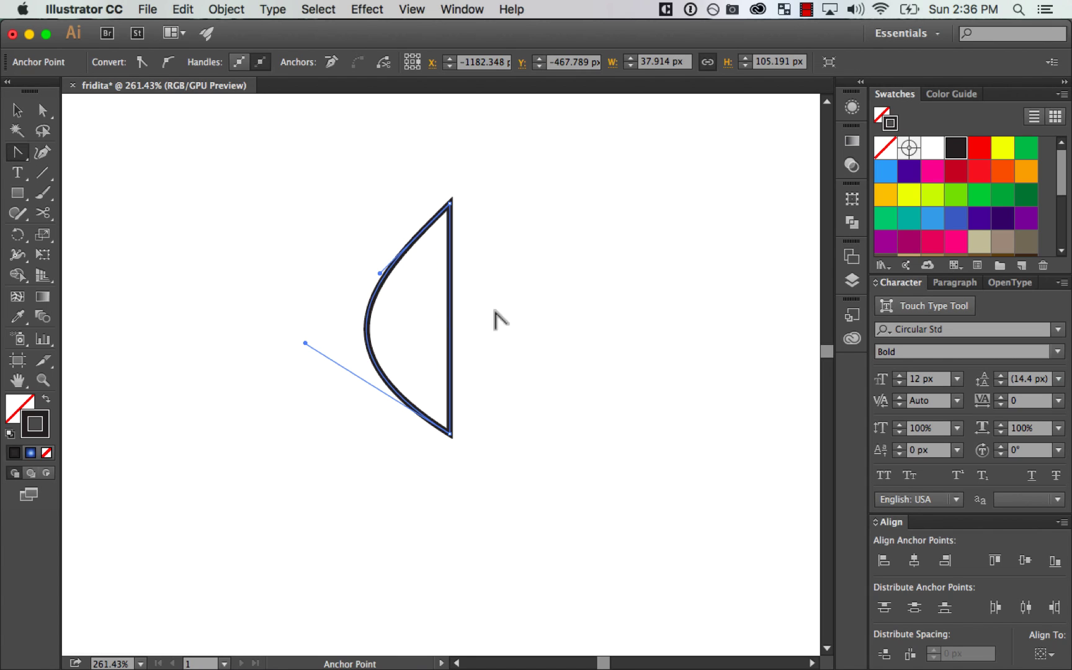
pyautogui.moveTo(305, 343); pyautogui.dragTo(310, 403)
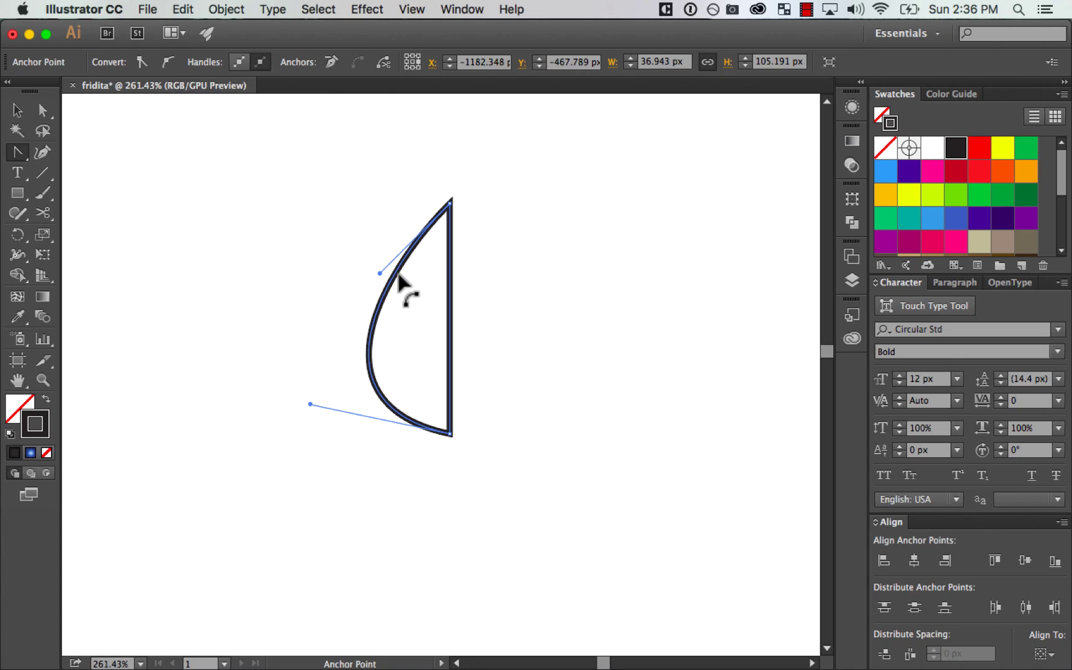
pyautogui.moveTo(380, 273); pyautogui.dragTo(392, 280)
pyautogui.moveTo(310, 404)
pyautogui.mouseDown()
pyautogui.moveTo(309, 387)
pyautogui.moveTo(317, 401)
pyautogui.mouseUp()
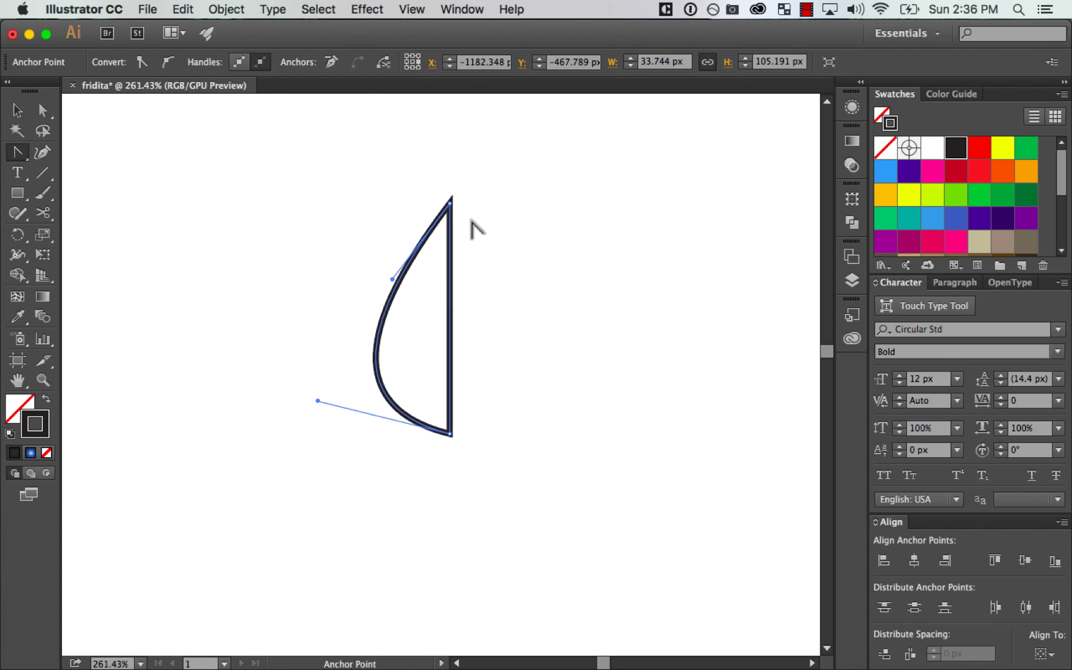
pyautogui.moveTo(405, 272)
pyautogui.mouseDown()
pyautogui.moveTo(390, 257)
pyautogui.moveTo(400, 232)
pyautogui.mouseUp()
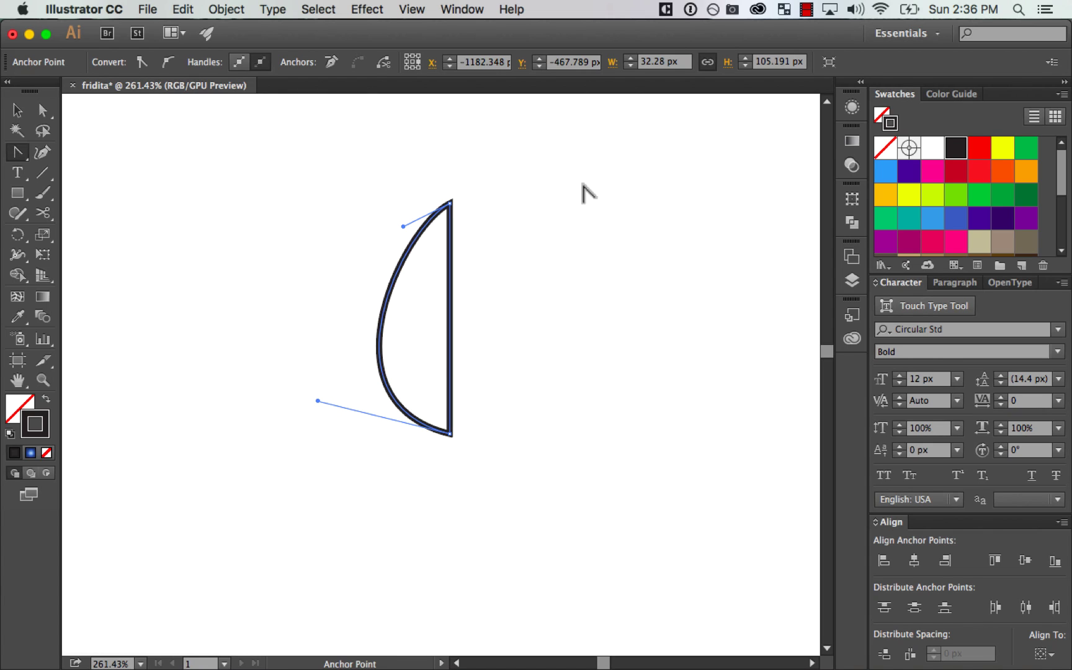
# Step: Copy the half petal and paste the duplicate in place over the original
pyautogui.press('v')
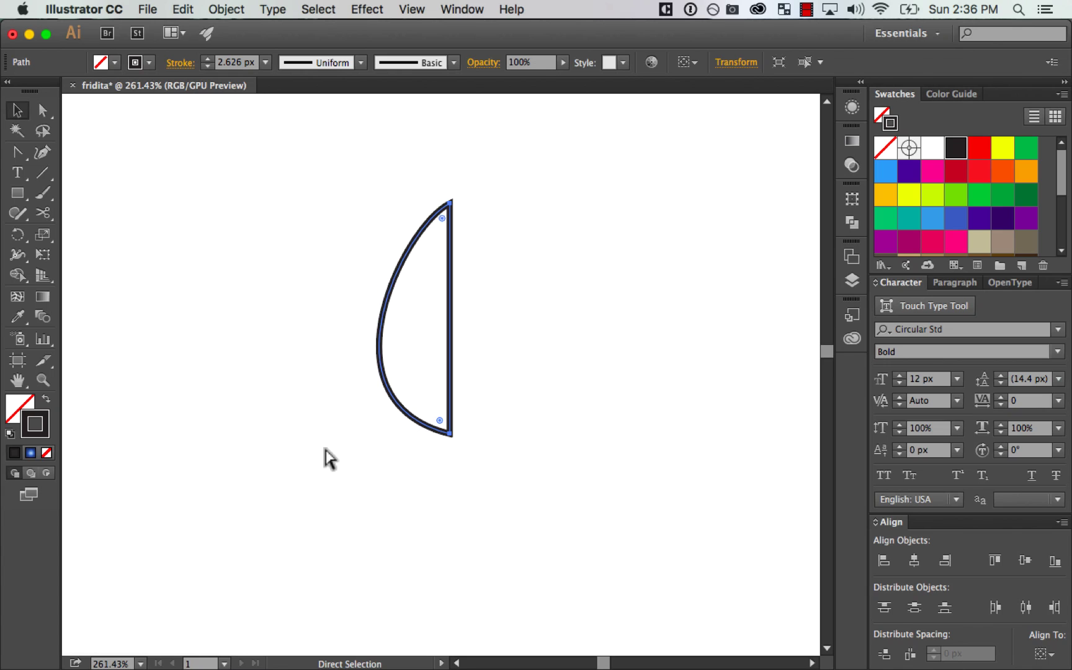
pyautogui.press('super+c')
pyautogui.press('shift+super+v')
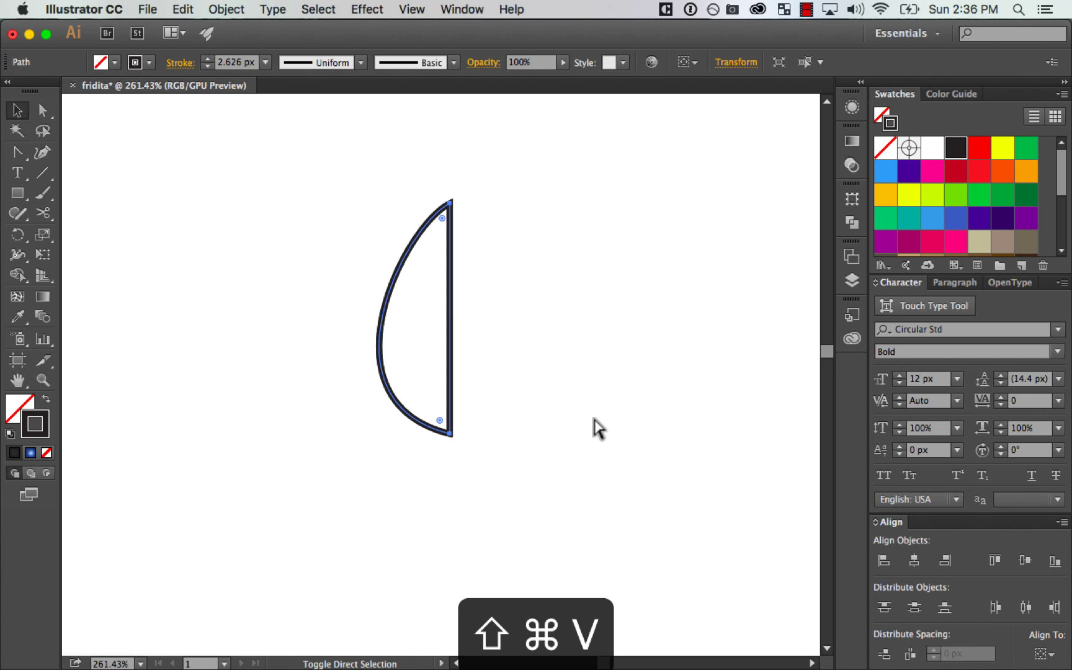
# Step: Flip the duplicate half petal horizontally about its straight edge to form the opposite half
pyautogui.click(852, 199)
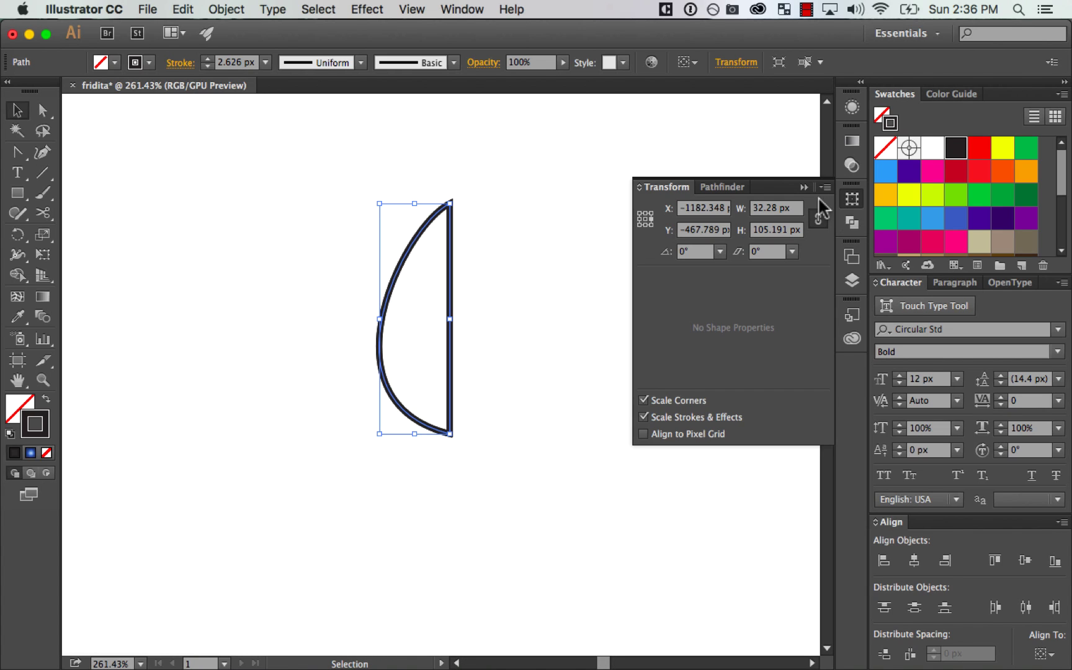
pyautogui.click(825, 186)
pyautogui.click(921, 232)
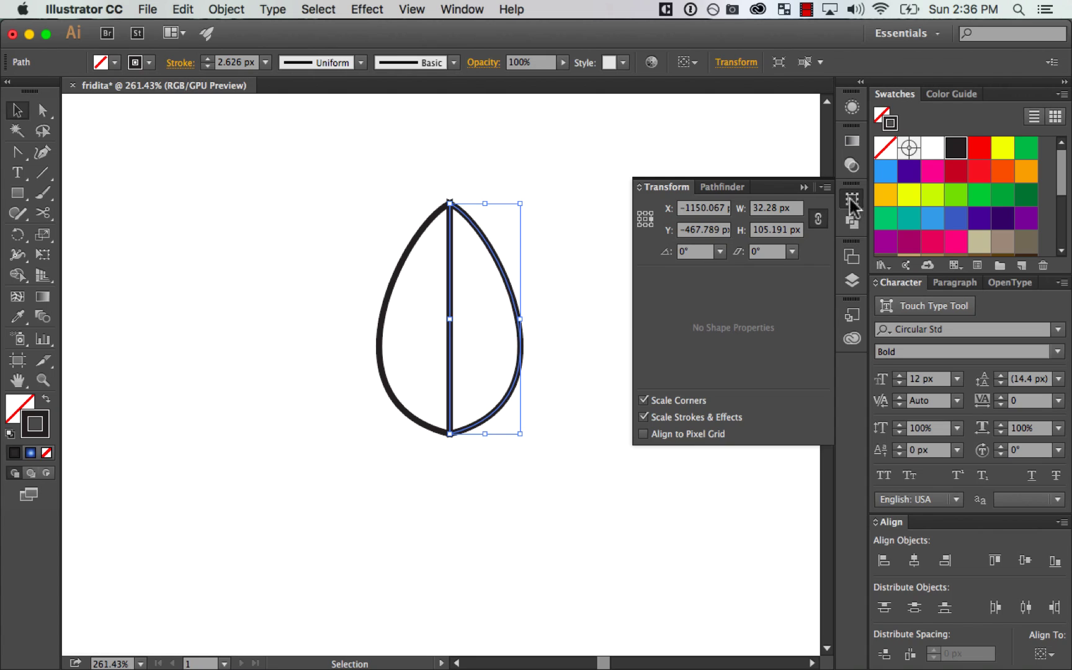
pyautogui.click(849, 199)
# Step: Unite the two half petals into a single closed petal outline
pyautogui.moveTo(633, 314); pyautogui.dragTo(354, 427)
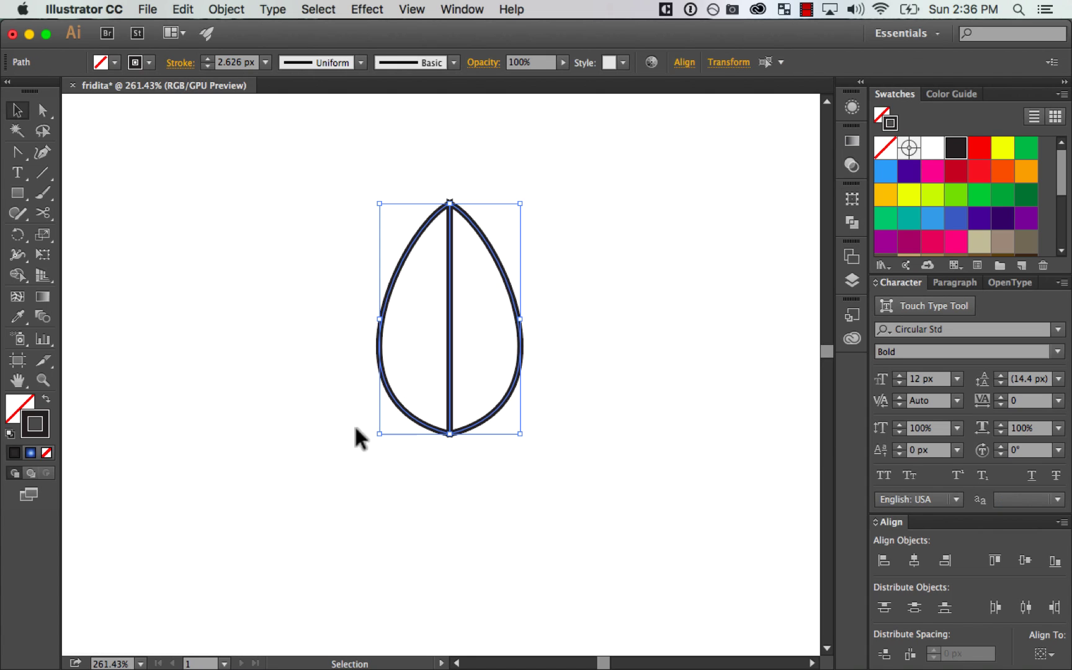
pyautogui.click(852, 222)
pyautogui.click(647, 229)
pyautogui.click(613, 359)
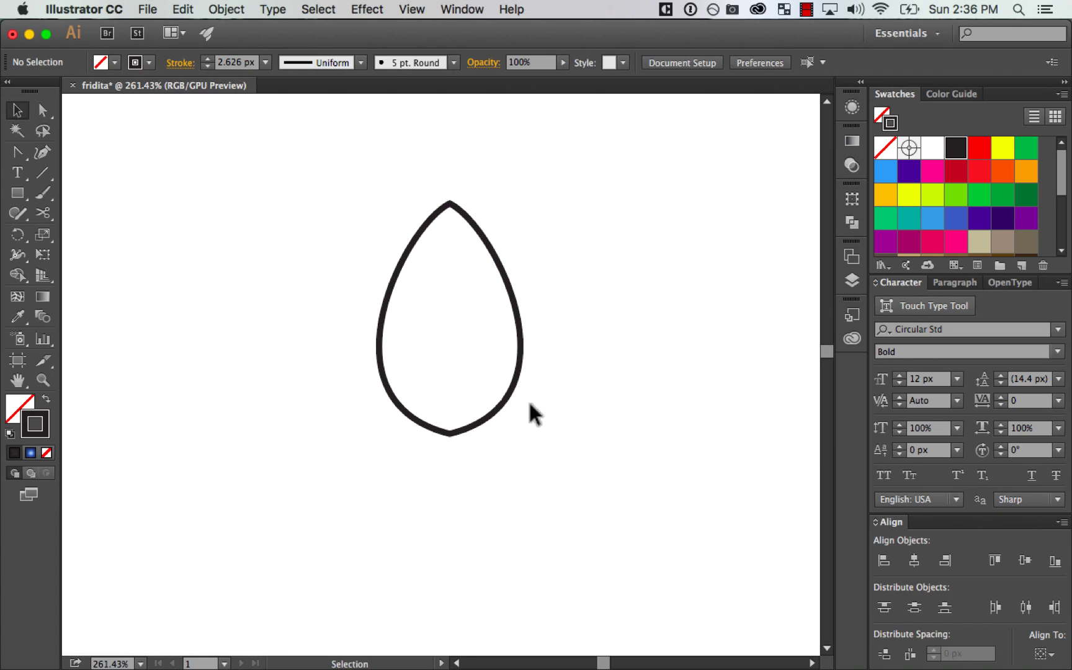
pyautogui.press('a')
pyautogui.moveTo(427, 477); pyautogui.dragTo(484, 410)
pyautogui.click(673, 315)
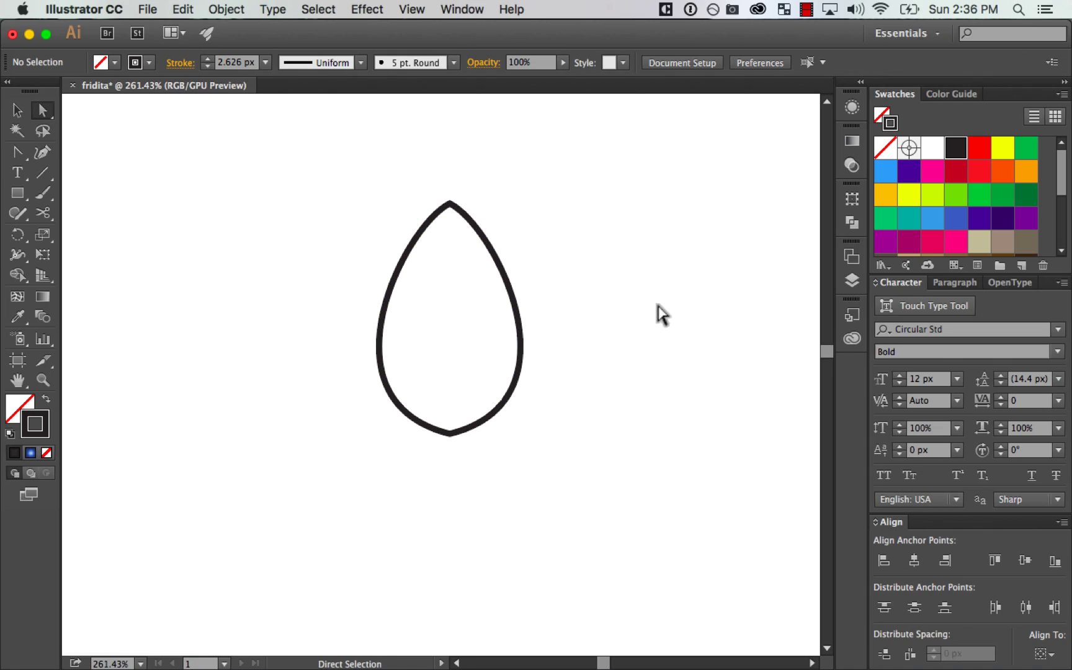
# Step: Draw a vertical centre line from the petal's middle down to its base and group it with the outline
pyautogui.press('p')
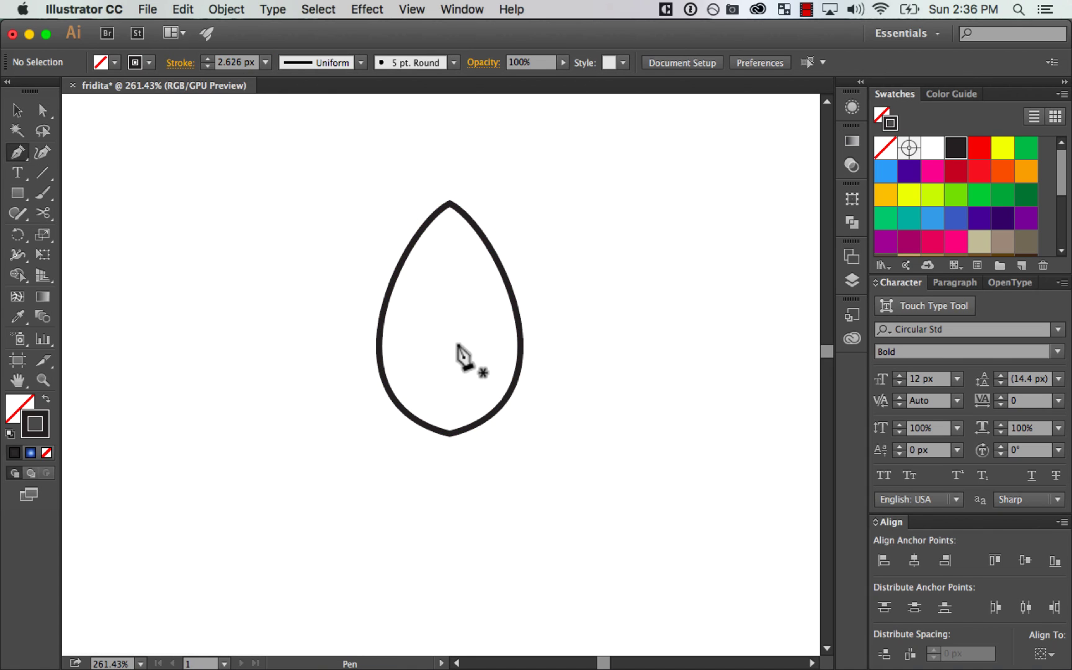
pyautogui.moveTo(450, 340); pyautogui.dragTo(451, 434)
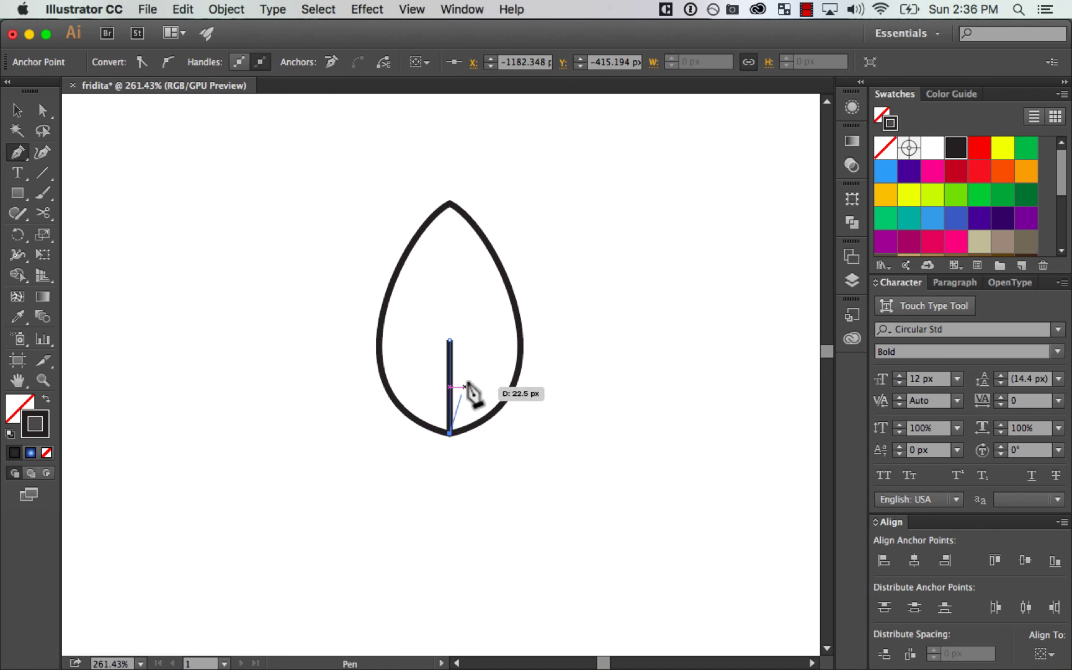
pyautogui.press('v')
pyautogui.moveTo(669, 315); pyautogui.dragTo(372, 505)
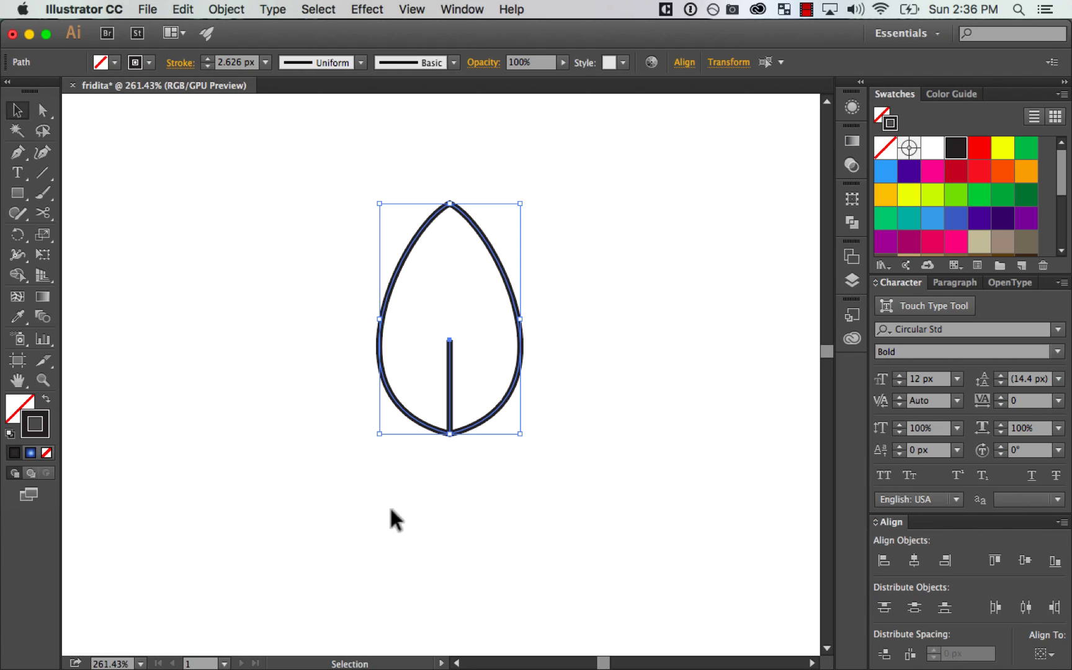
pyautogui.press('super+g')
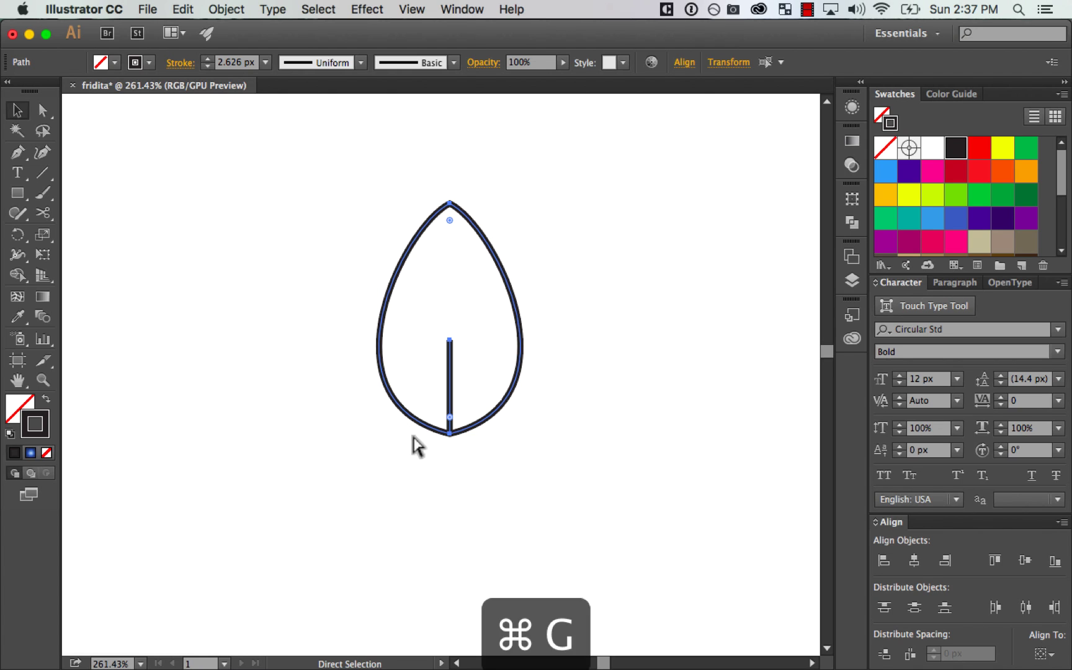
pyautogui.click(639, 347)
pyautogui.press('super+minus')
pyautogui.press('super+minus')
pyautogui.press('super+minus')
pyautogui.press('super+minus')
pyautogui.moveTo(625, 484); pyautogui.dragTo(618, 390)
pyautogui.press('z')
pyautogui.moveTo(361, 216); pyautogui.dragTo(560, 485)
pyautogui.moveTo(521, 337); pyautogui.dragTo(545, 416)
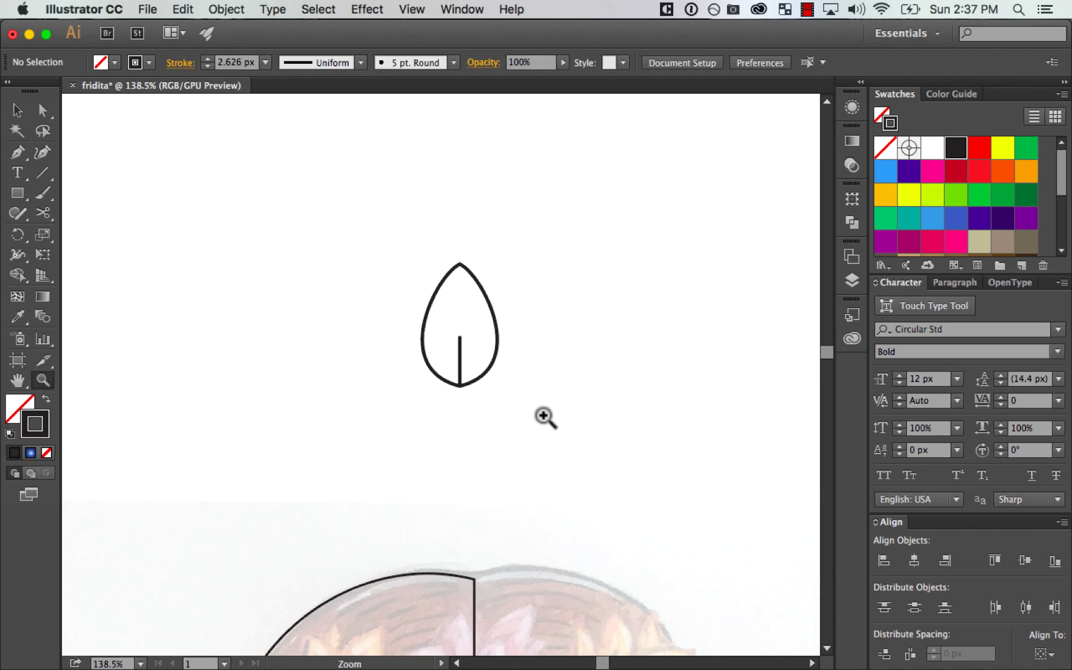
pyautogui.moveTo(363, 240)
pyautogui.mouseDown()
pyautogui.moveTo(582, 438)
pyautogui.moveTo(609, 521)
pyautogui.mouseUp()
# Step: Duplicate the petal group in place and rotate the copy by 360/5 degrees about its bottom-centre reference point
pyautogui.press('v')
pyautogui.moveTo(536, 321); pyautogui.dragTo(630, 386)
pyautogui.moveTo(637, 204); pyautogui.dragTo(517, 328)
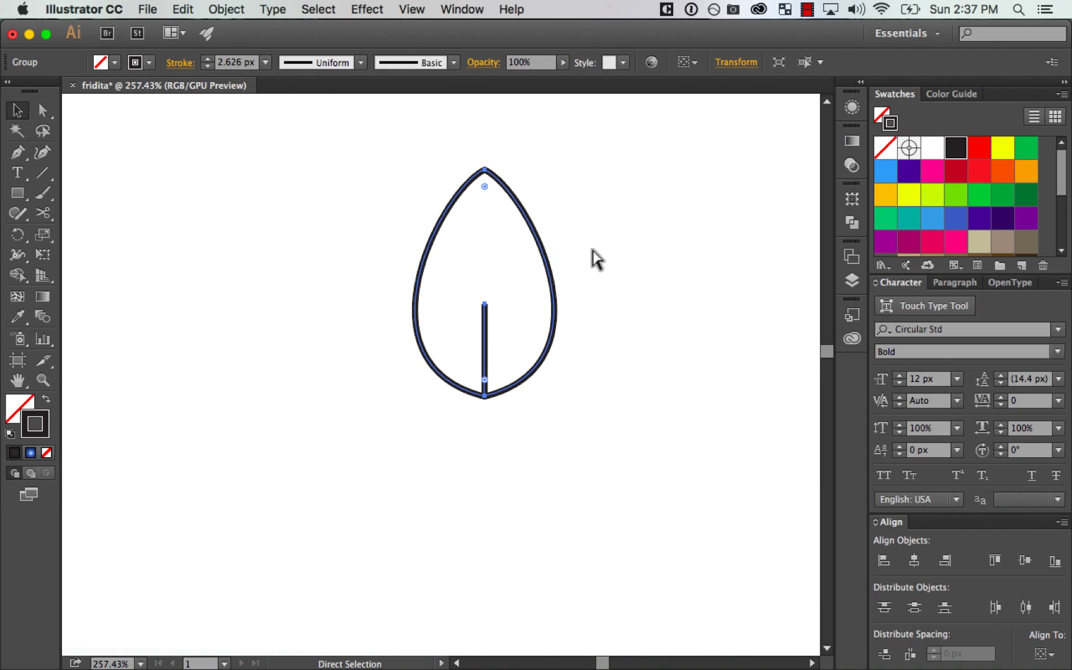
pyautogui.press('super+minus')
pyautogui.press('super+minus')
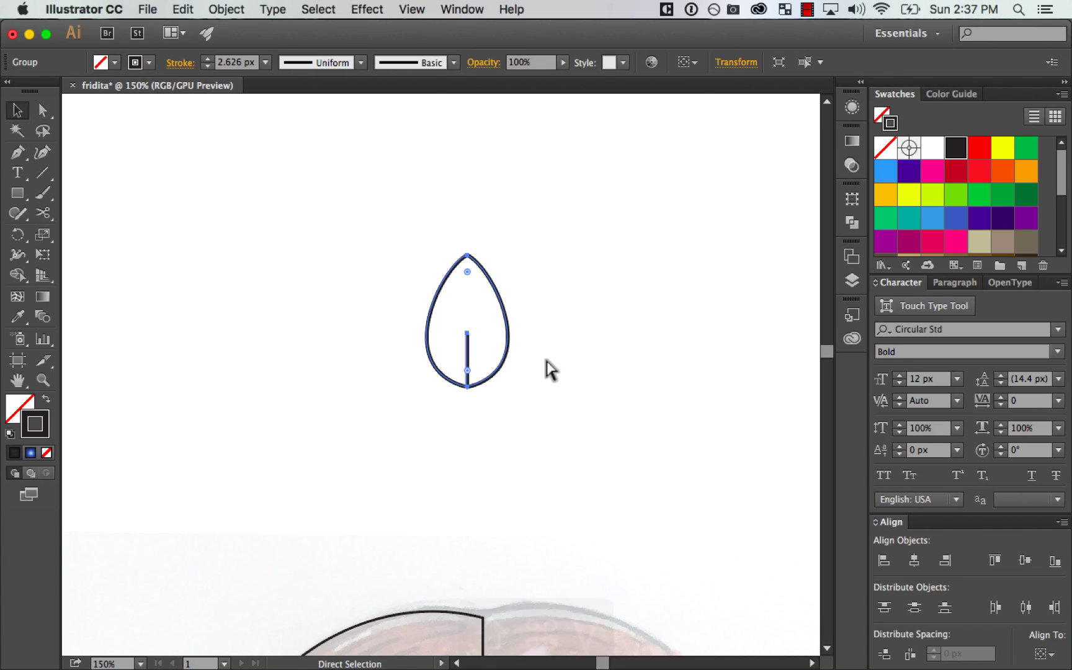
pyautogui.press('super+shift+v')
pyautogui.click(851, 198)
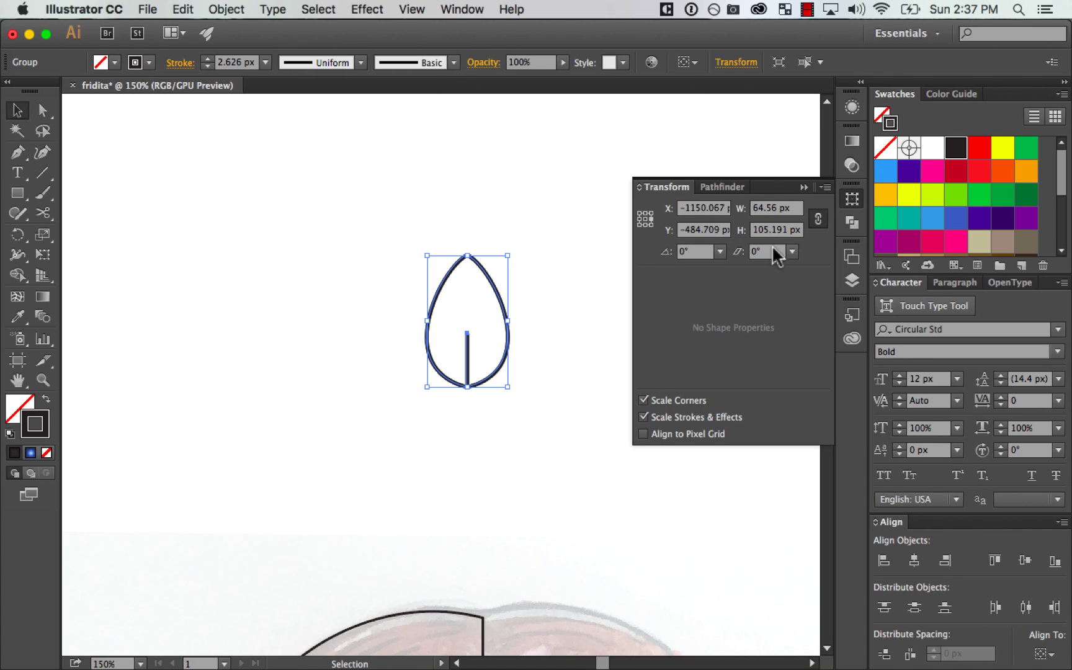
pyautogui.click(645, 225)
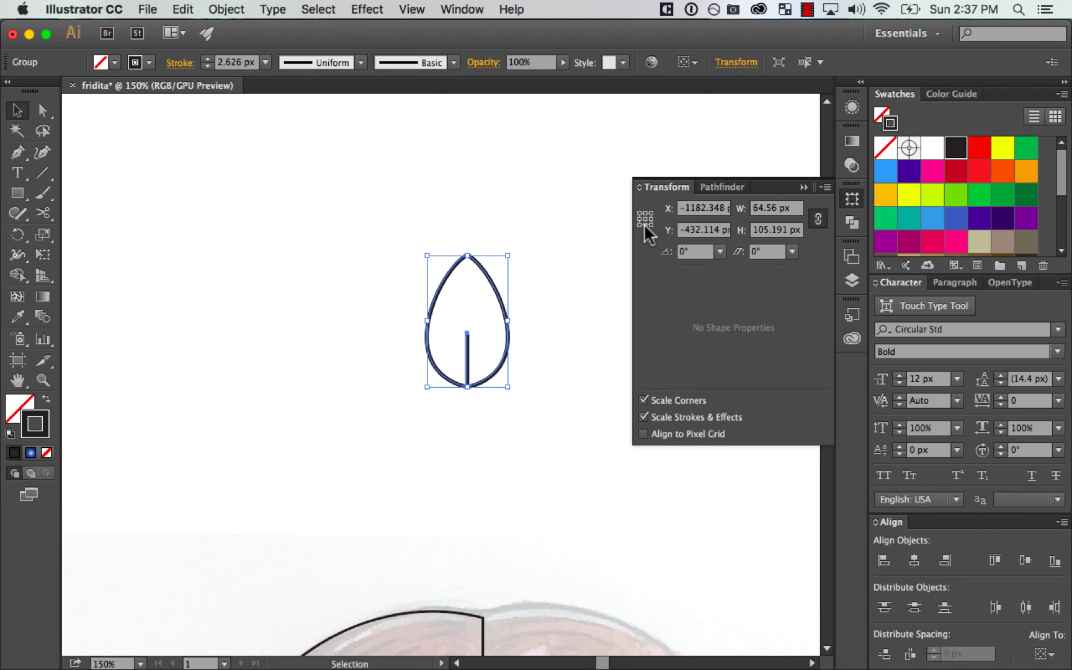
pyautogui.click(677, 251)
pyautogui.write('360/5')
pyautogui.hotkey('alt', 'Return')
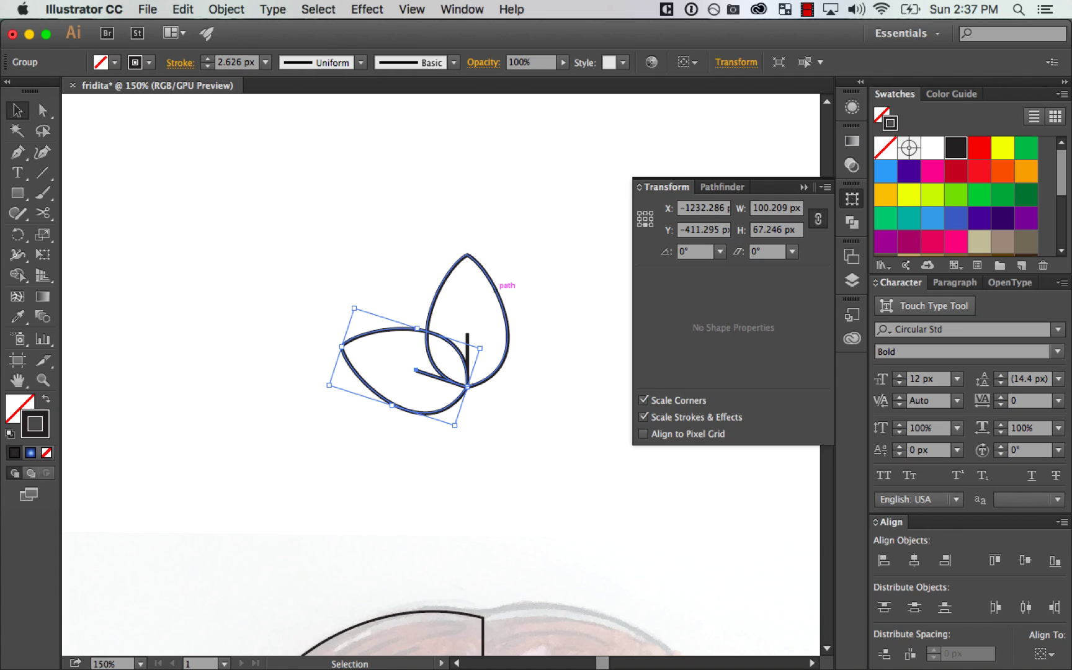
# Step: Copy the rotated left petal and paste the duplicate in place over it
pyautogui.click(696, 251)
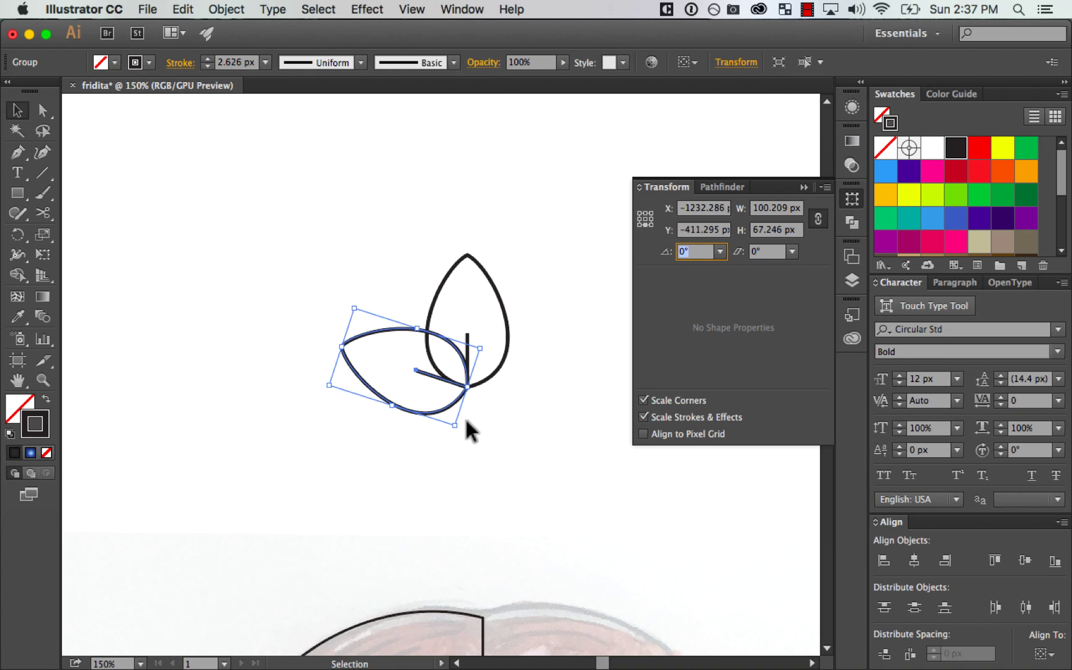
pyautogui.press('super+c')
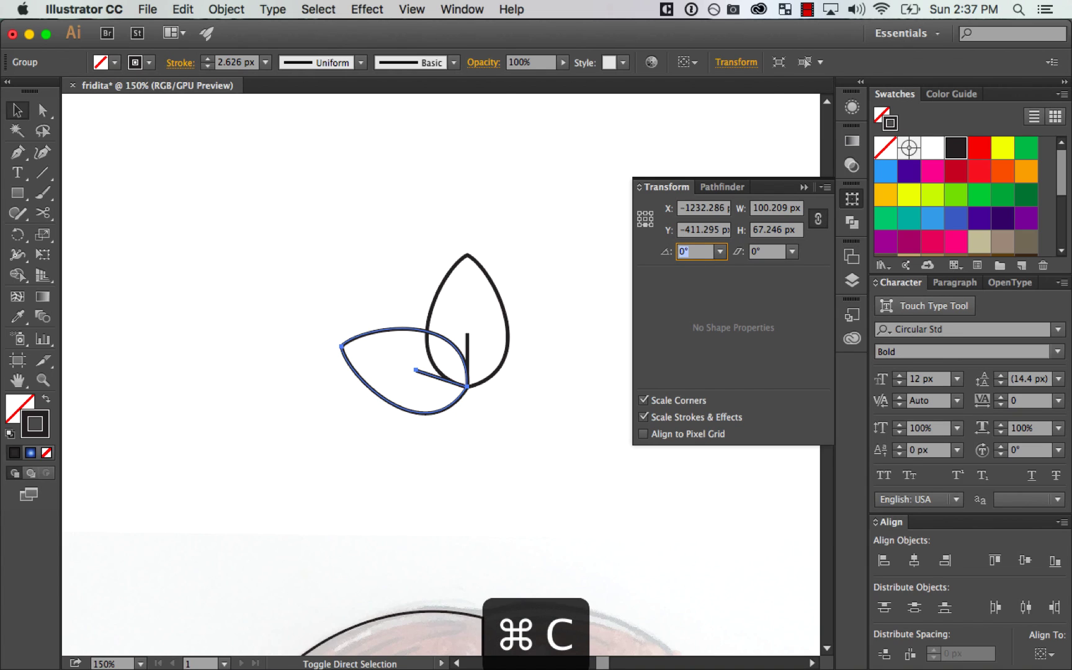
pyautogui.press('shift+super+v')
pyautogui.click(460, 411)
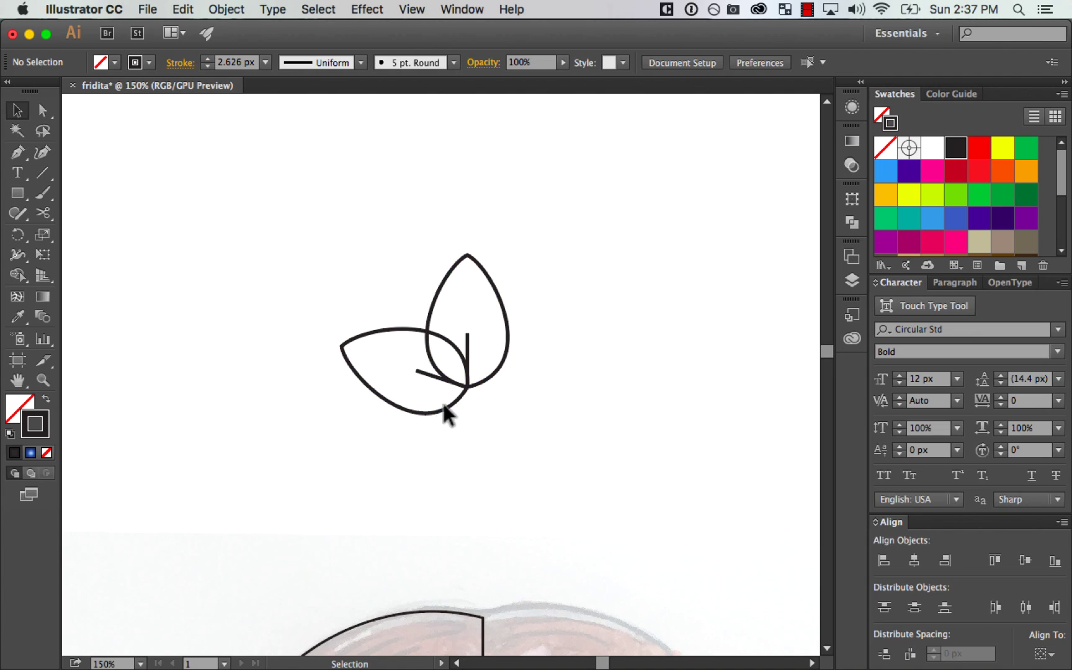
pyautogui.click(442, 407)
pyautogui.click(418, 406)
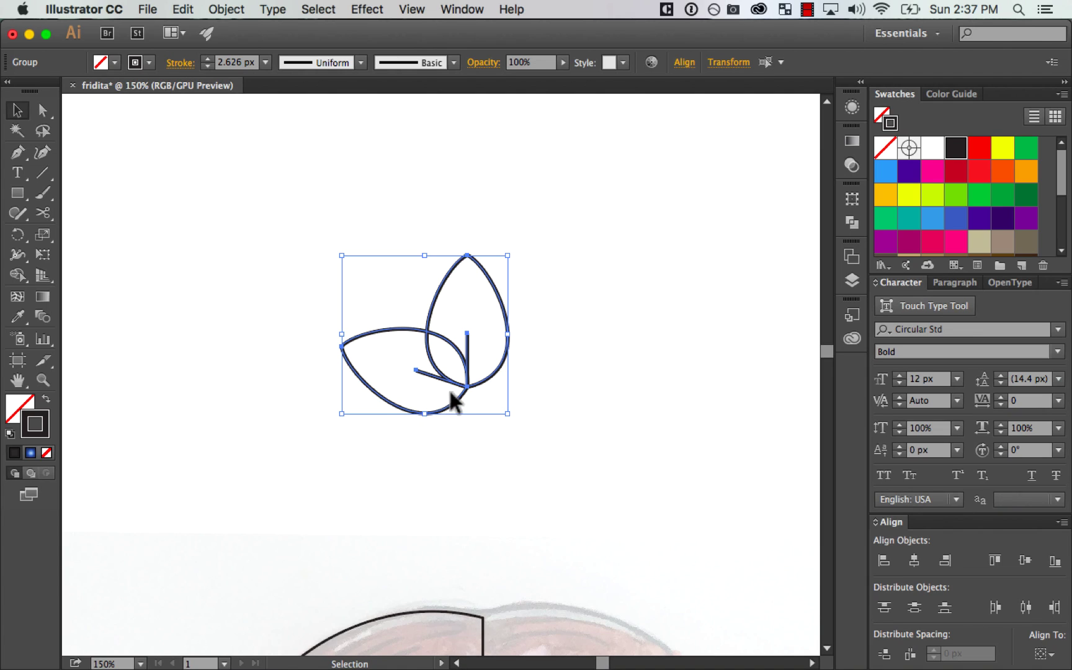
pyautogui.keyDown('super'); pyautogui.click(550, 349); pyautogui.keyUp('super')
pyautogui.keyDown('super'); pyautogui.click(464, 397); pyautogui.keyUp('super')
pyautogui.press('super+c')
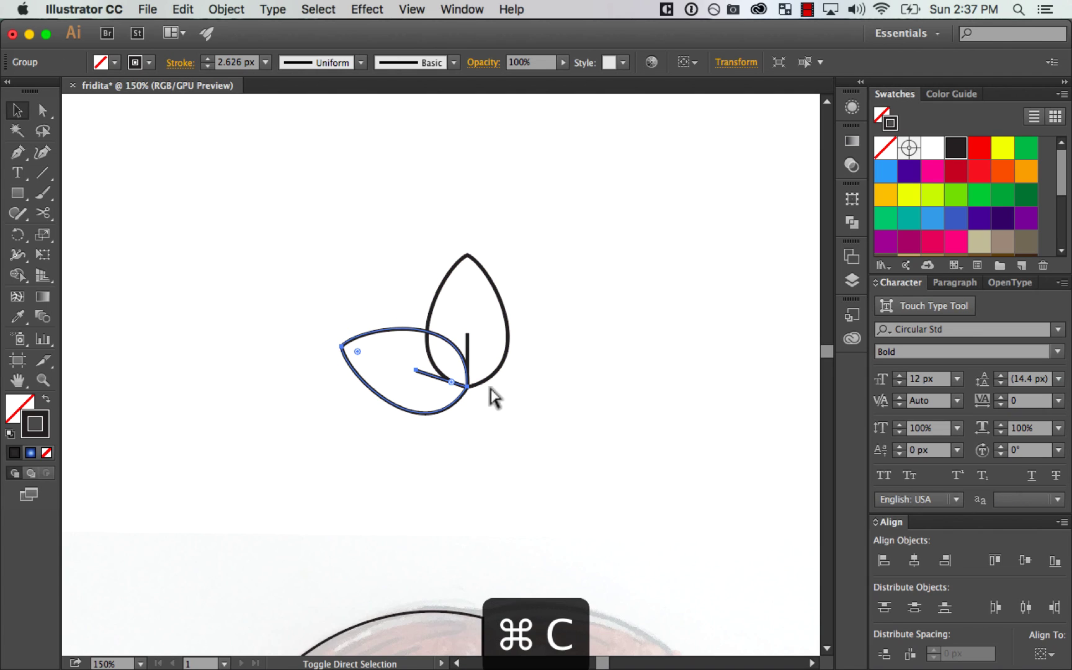
pyautogui.press('shift+super+v')
# Step: Compare the transform values of the left petal and the upright petal, including reference point and rotation
pyautogui.click(851, 199)
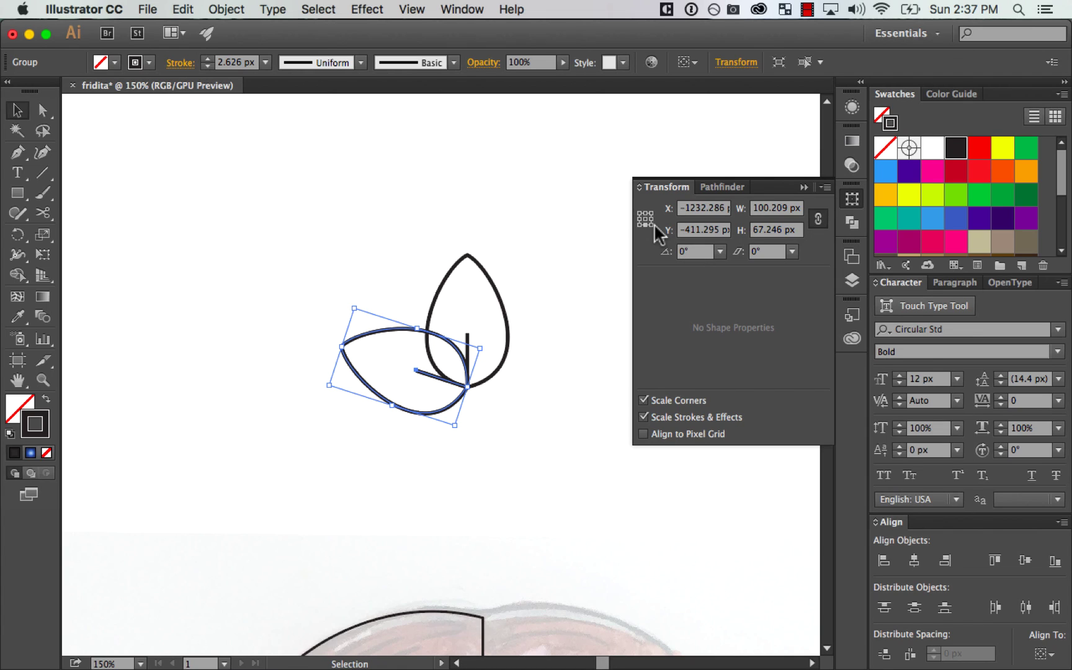
pyautogui.click(583, 298)
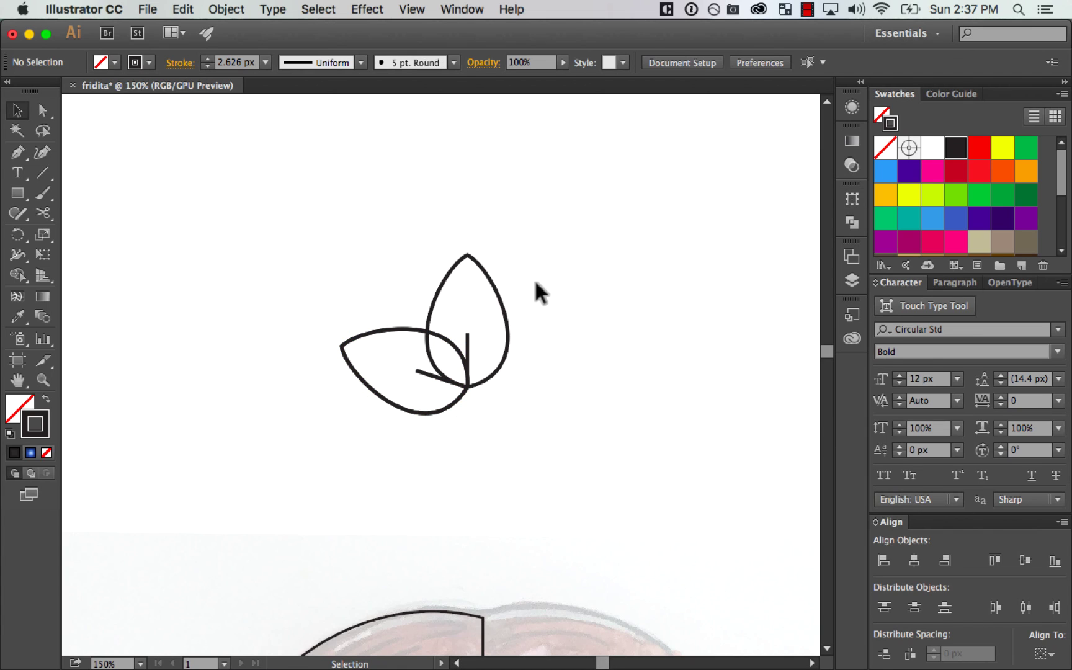
pyautogui.keyDown('super'); pyautogui.click(506, 310); pyautogui.keyUp('super')
pyautogui.click(852, 199)
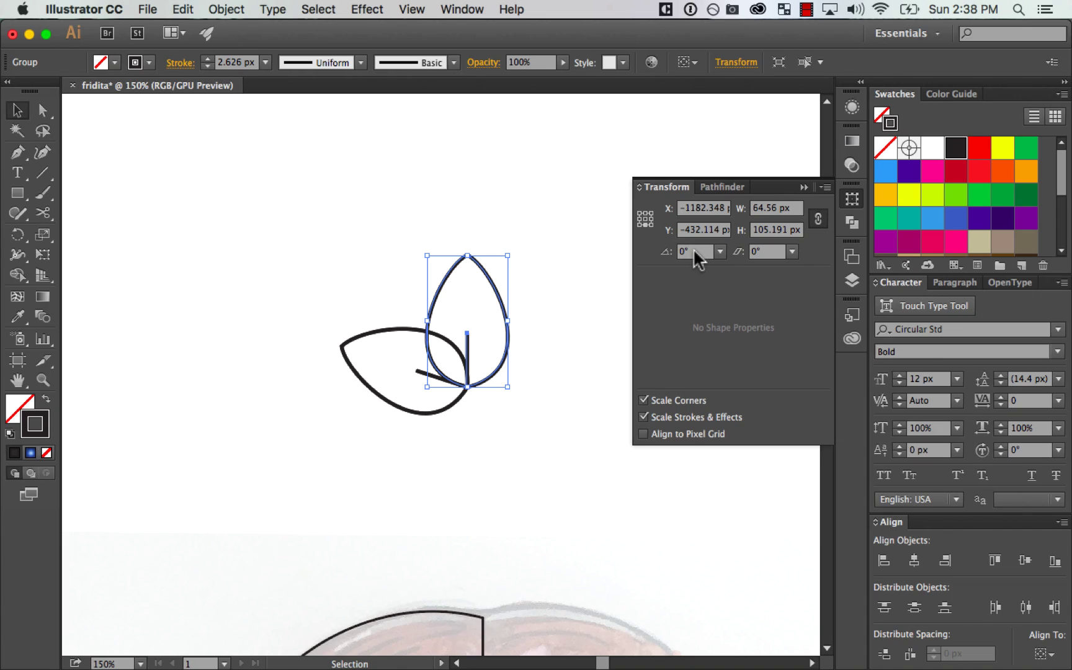
pyautogui.click(551, 268)
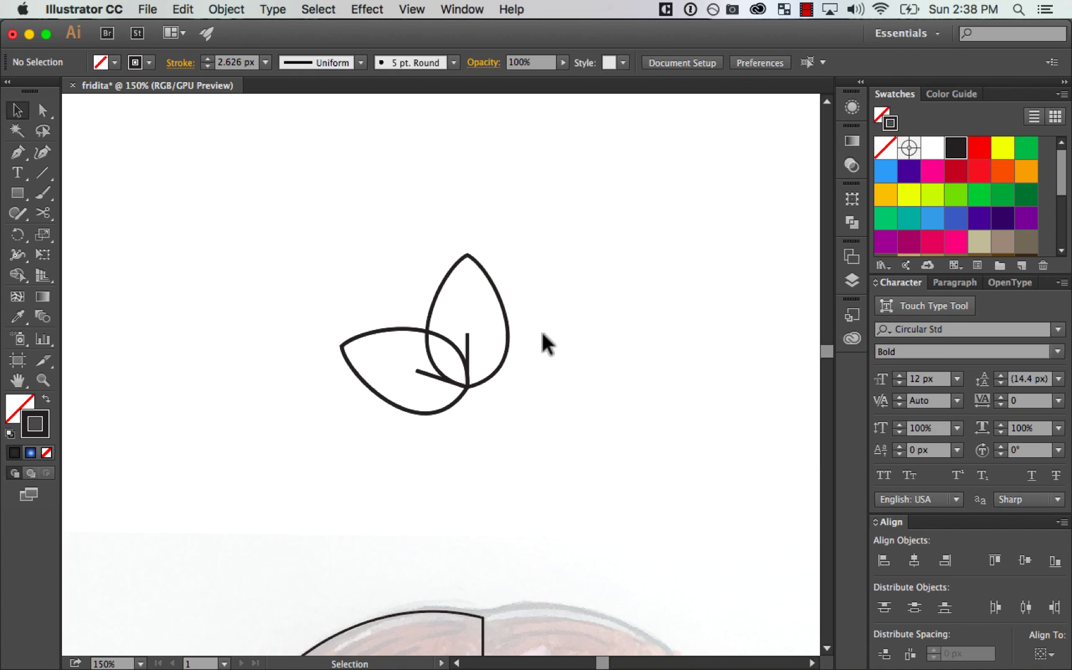
pyautogui.click(451, 406)
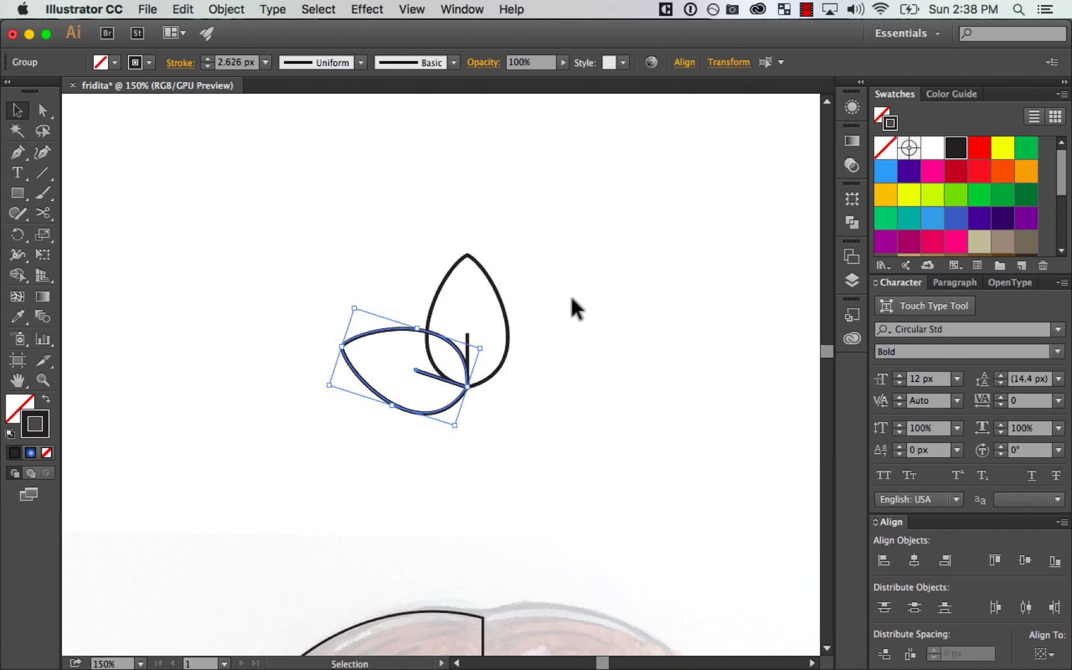
pyautogui.click(851, 199)
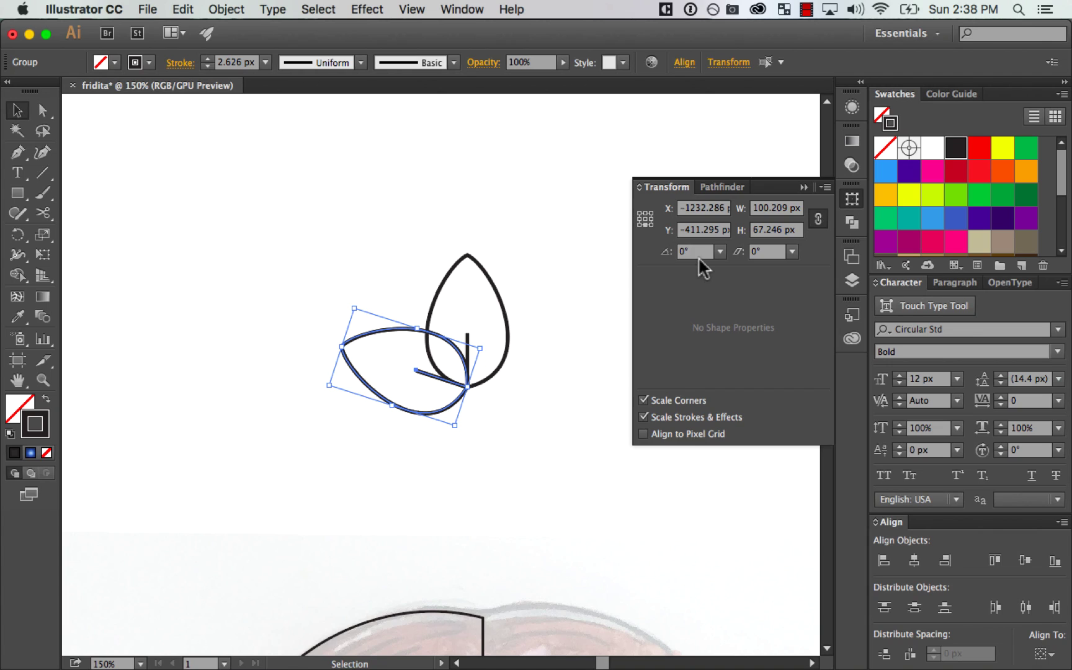
pyautogui.click(535, 368)
pyautogui.moveTo(455, 405); pyautogui.dragTo(466, 442)
pyautogui.press('super+z')
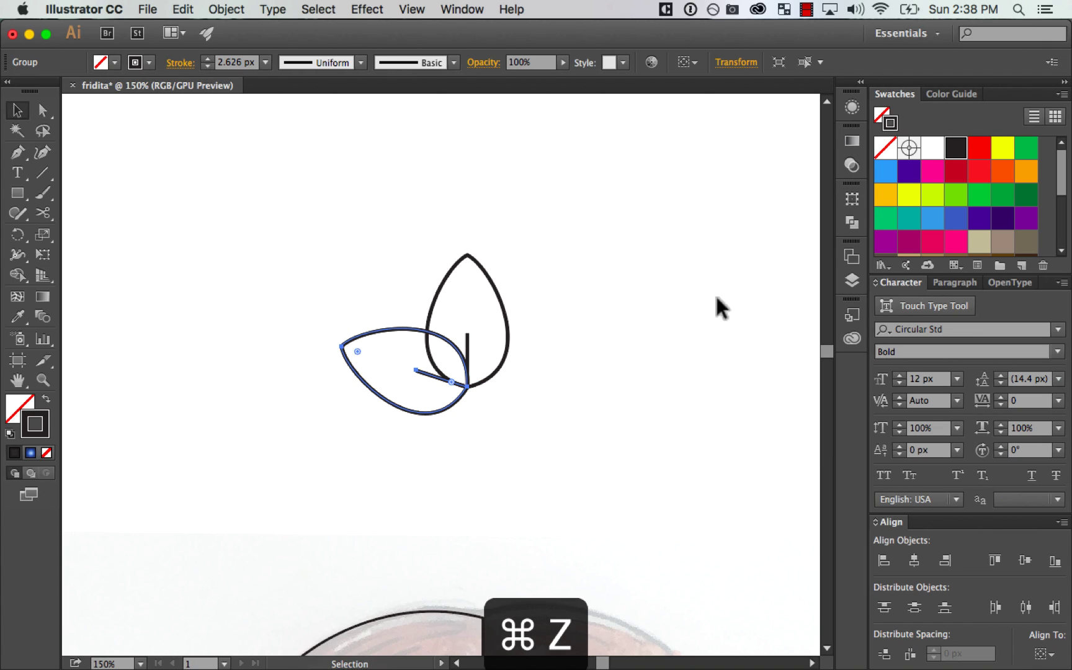
# Step: Rotate the left petal's duplicate by 360/5 degrees and move its base onto the flower's centre as the third petal
pyautogui.click(853, 198)
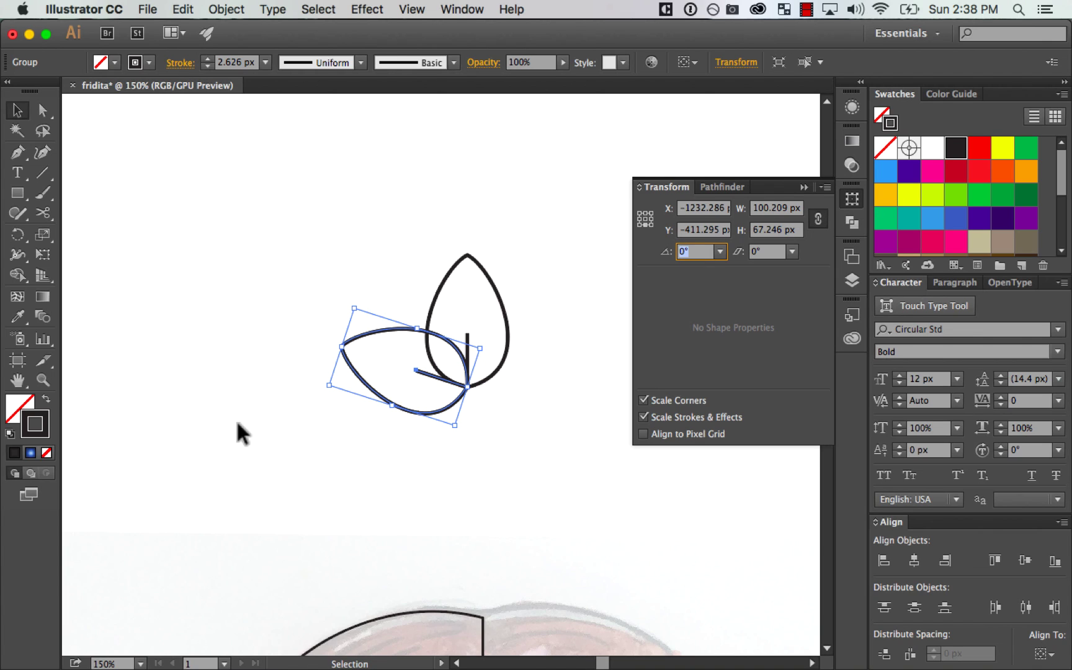
pyautogui.write('360/5')
pyautogui.press('Return')
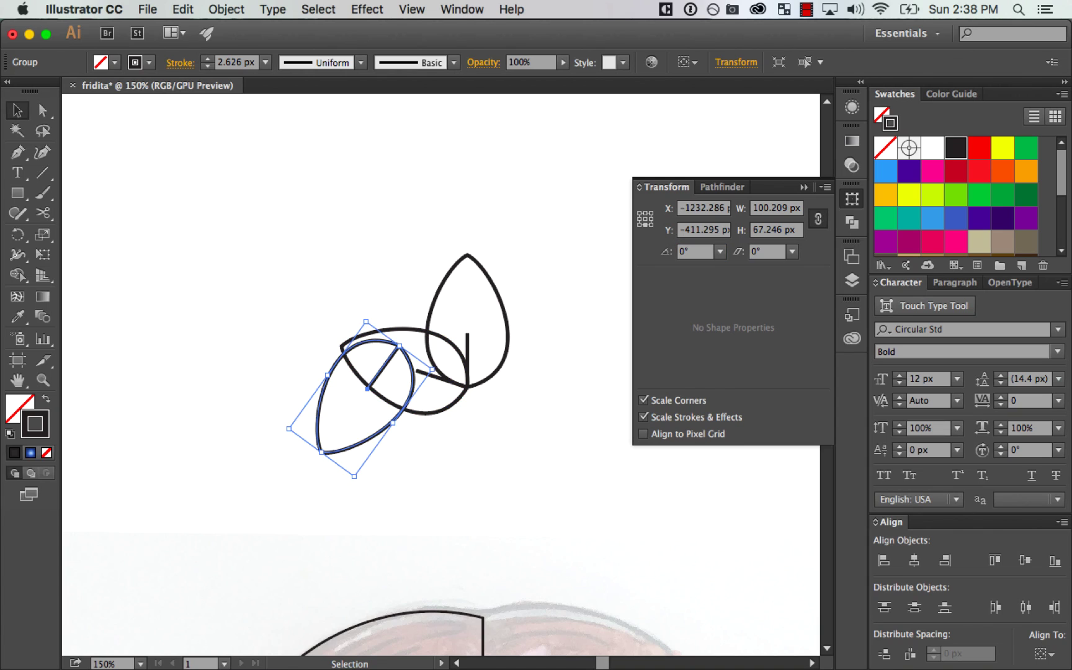
pyautogui.click(488, 429)
pyautogui.moveTo(399, 345); pyautogui.dragTo(468, 387)
pyautogui.click(593, 373)
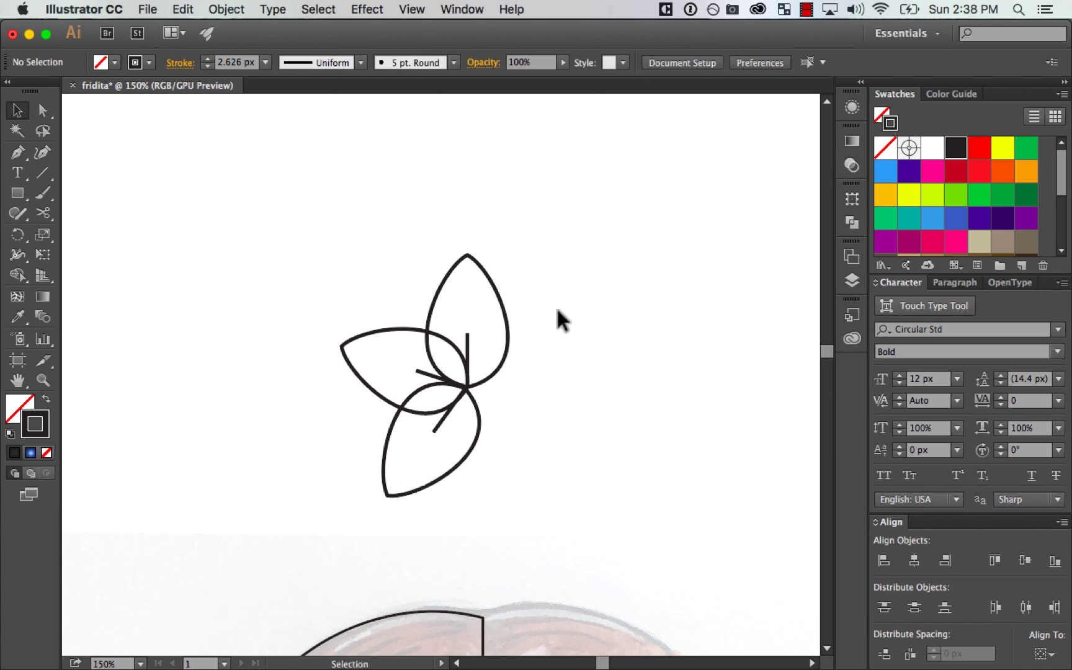
# Step: Copy the lower-left petal and paste the duplicate in place over it
pyautogui.click(507, 320)
pyautogui.keyDown('super'); pyautogui.click(477, 438); pyautogui.keyUp('super')
pyautogui.press('super+c')
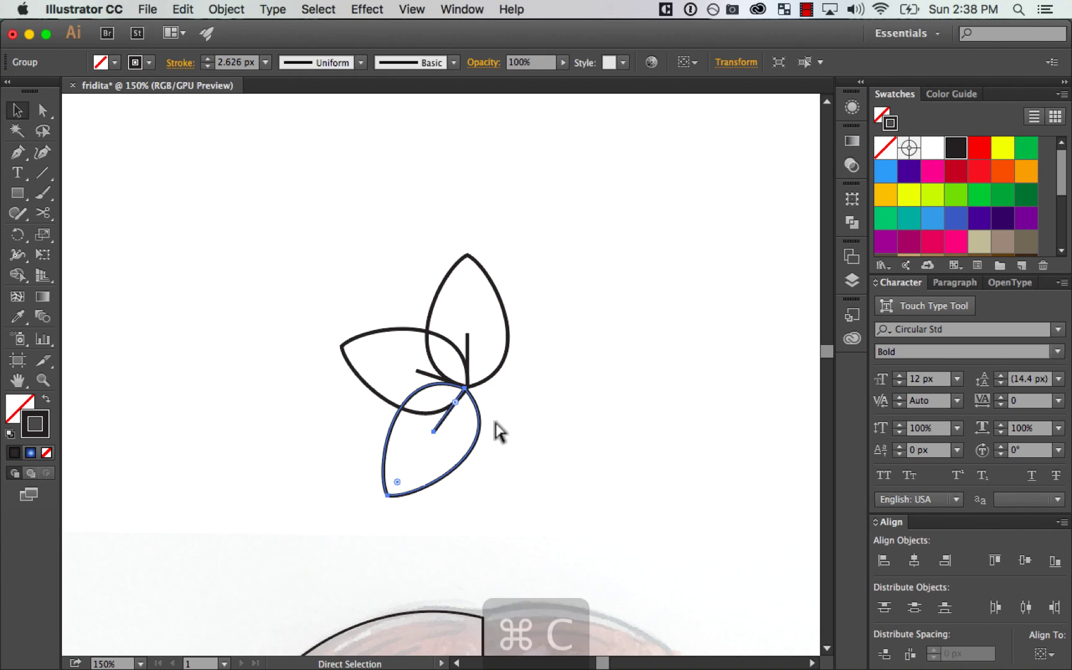
pyautogui.press('super+shift+v')
# Step: Rotate the pasted petal by 360/5 degrees and move its base to the flower's centre as the lower-right petal
pyautogui.click(852, 198)
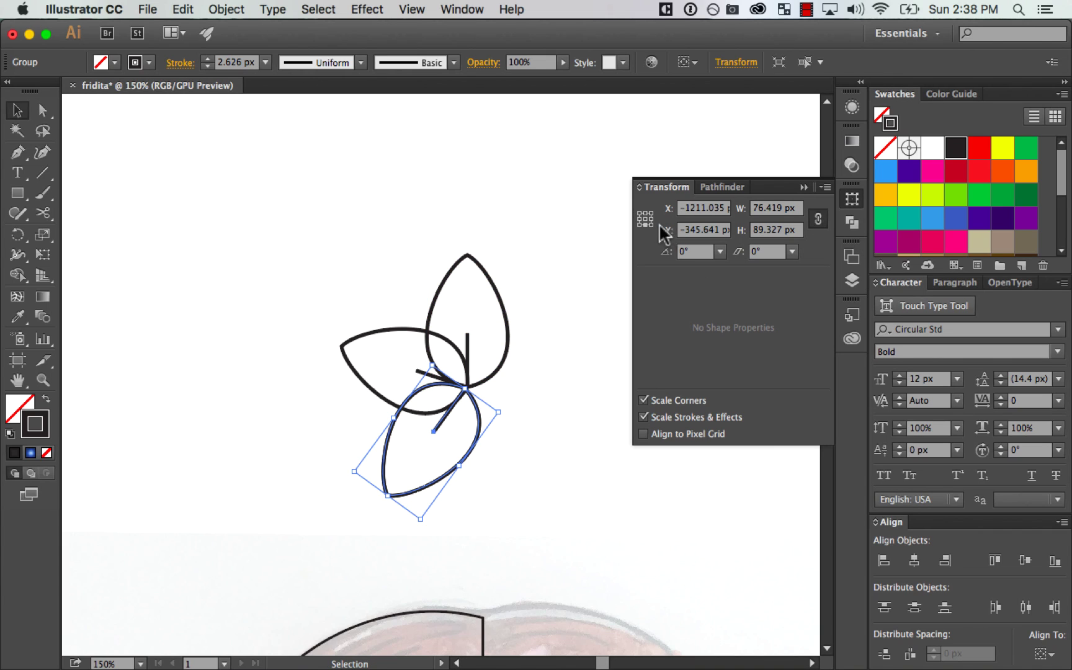
pyautogui.click(694, 251)
pyautogui.moveTo(694, 251); pyautogui.dragTo(423, 295)
pyautogui.write('360/5')
pyautogui.press('Return')
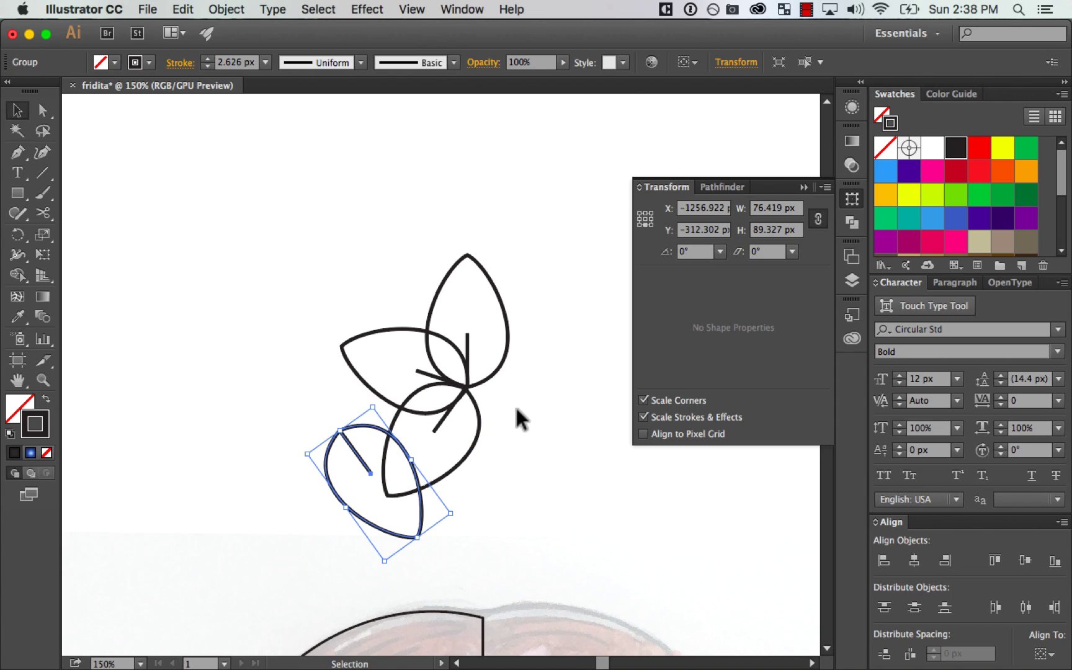
pyautogui.moveTo(349, 447); pyautogui.dragTo(491, 402)
# Step: Duplicate the upright petal in place, rotate the copy by -72 degrees and set its base on the flower's centre as the right petal
pyautogui.click(498, 314)
pyautogui.click(499, 319)
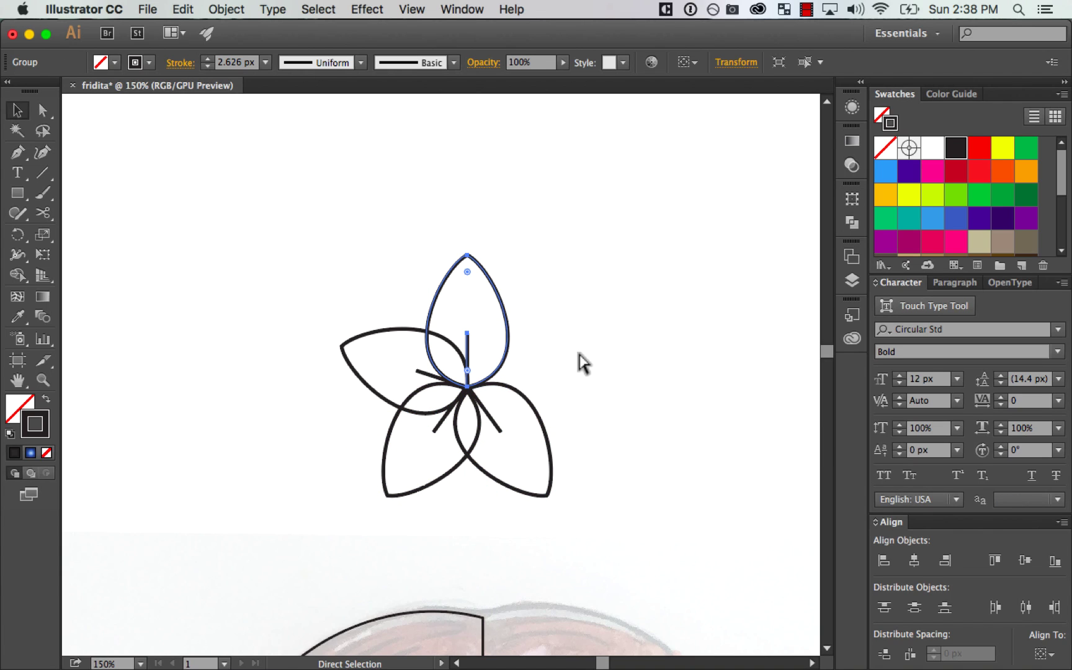
pyautogui.press('super+c')
pyautogui.press('shift+super+v')
pyautogui.click(852, 199)
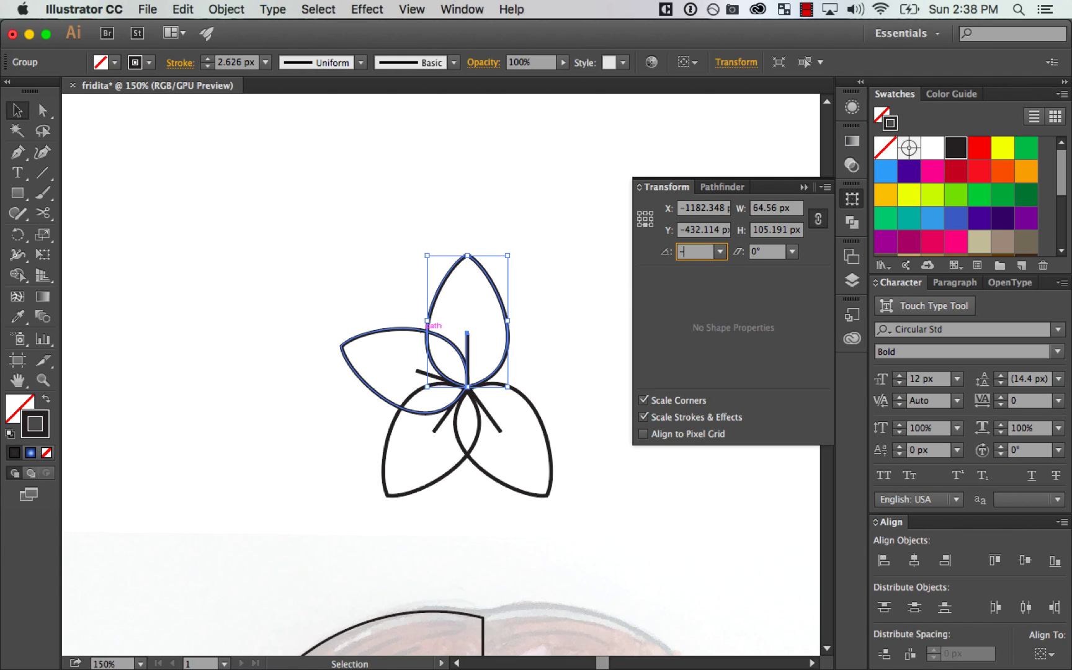
pyautogui.write('-72')
pyautogui.press('Return')
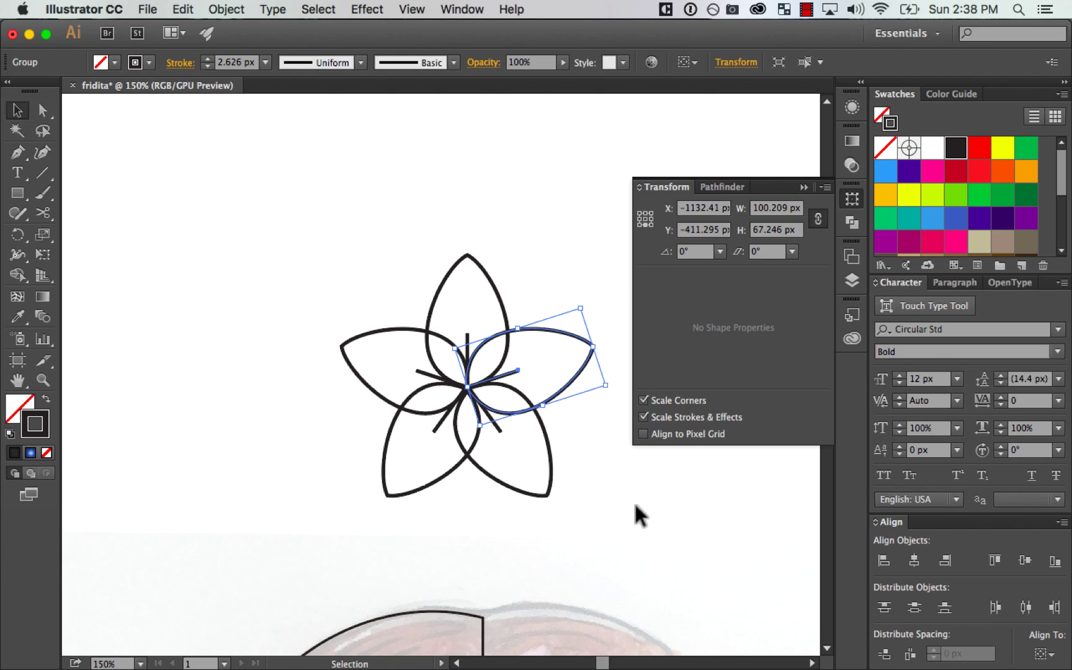
pyautogui.click(634, 503)
# Step: Fill all five petals of the flower with white
pyautogui.moveTo(646, 432); pyautogui.dragTo(606, 433)
pyautogui.press('super+a')
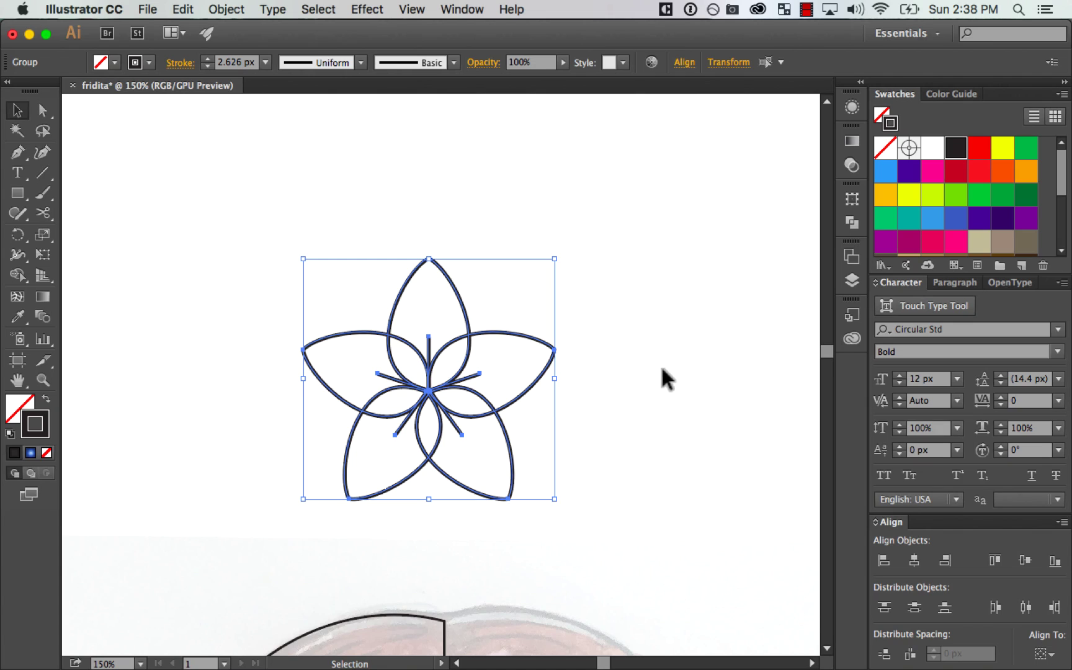
pyautogui.click(629, 385)
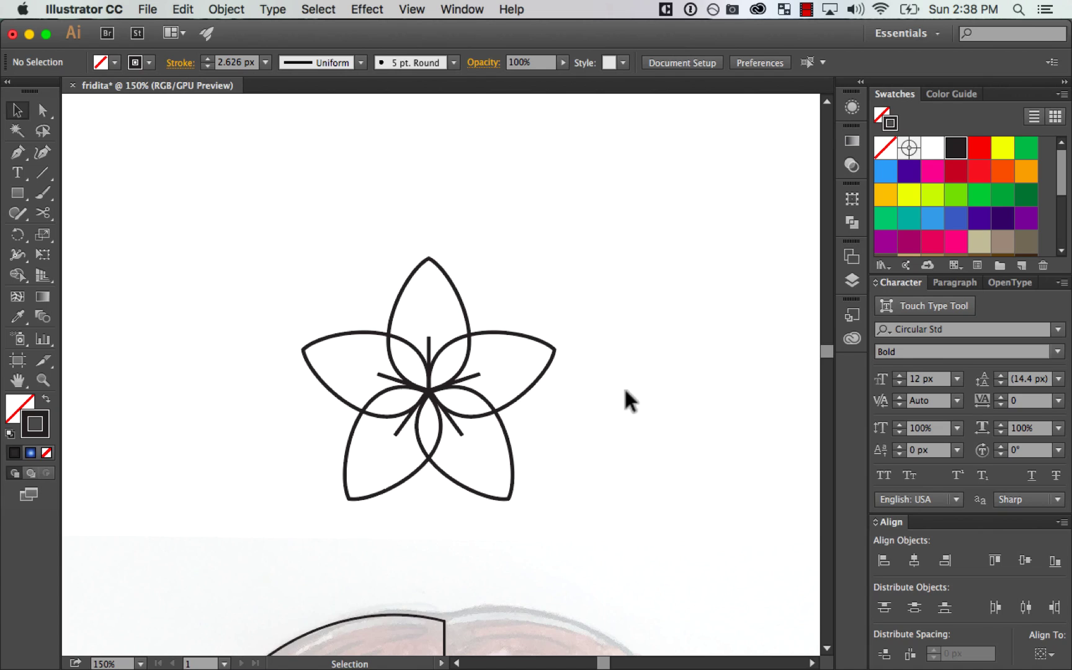
pyautogui.moveTo(634, 259); pyautogui.dragTo(331, 477)
pyautogui.click(26, 400)
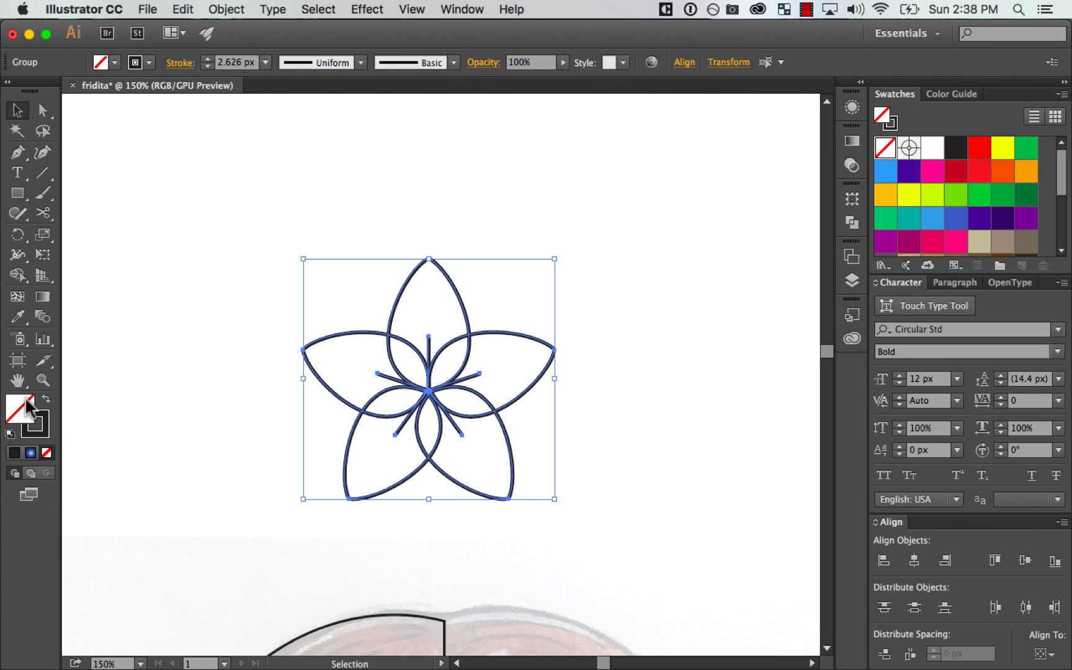
pyautogui.click(932, 148)
pyautogui.click(691, 353)
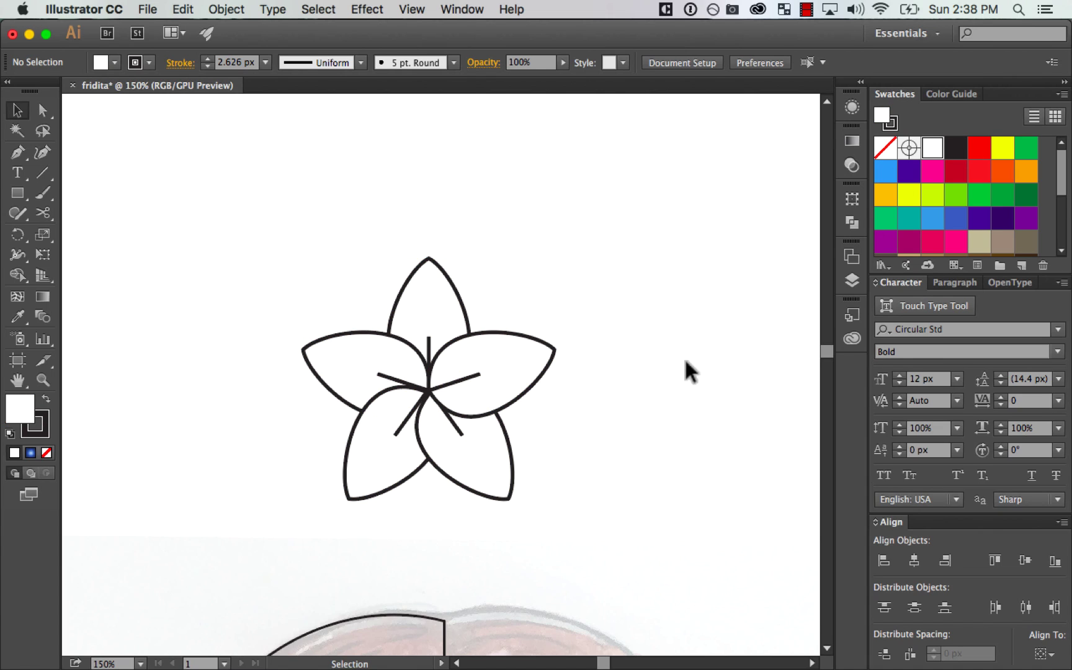
# Step: Send the left petal backward so that it sits behind the upright petal
pyautogui.click(320, 340)
pyautogui.press('super+bracketleft')
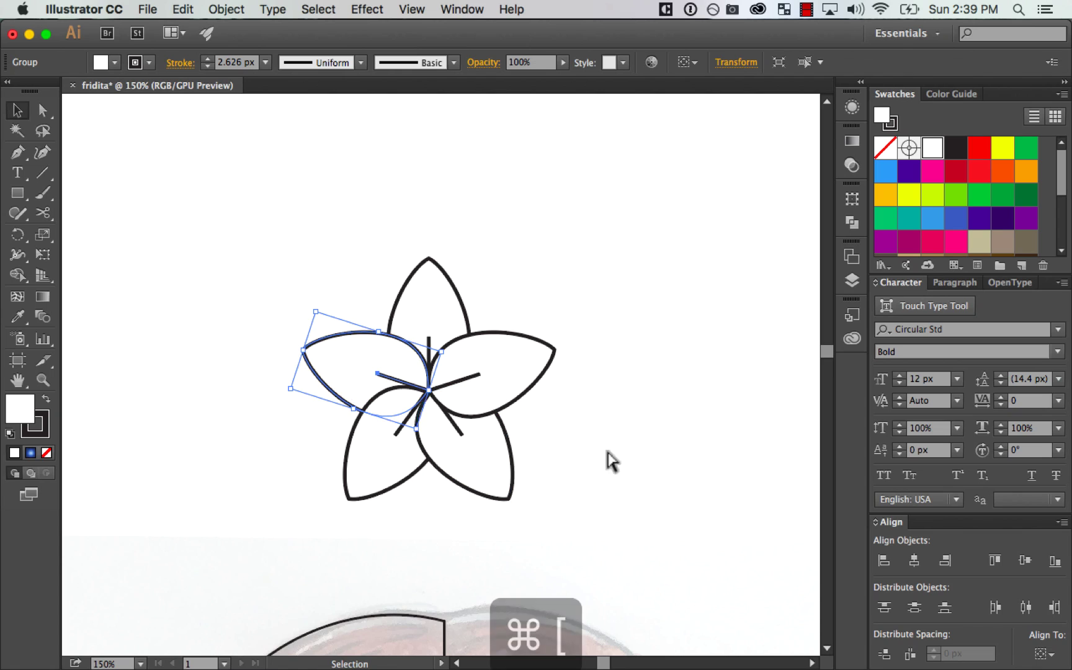
pyautogui.click(685, 434)
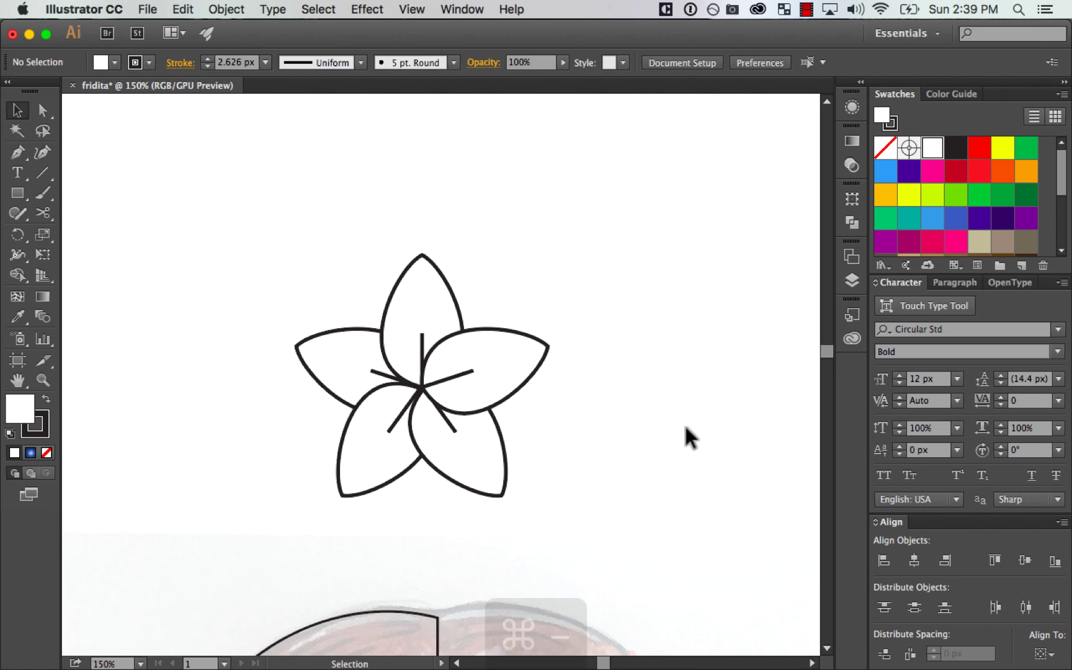
# Step: Draw a small white circle outlined in black, centred on the point where the five petals meet
pyautogui.press('super+minus')
pyautogui.press('super+minus')
pyautogui.press('super+equal')
pyautogui.click(456, 400)
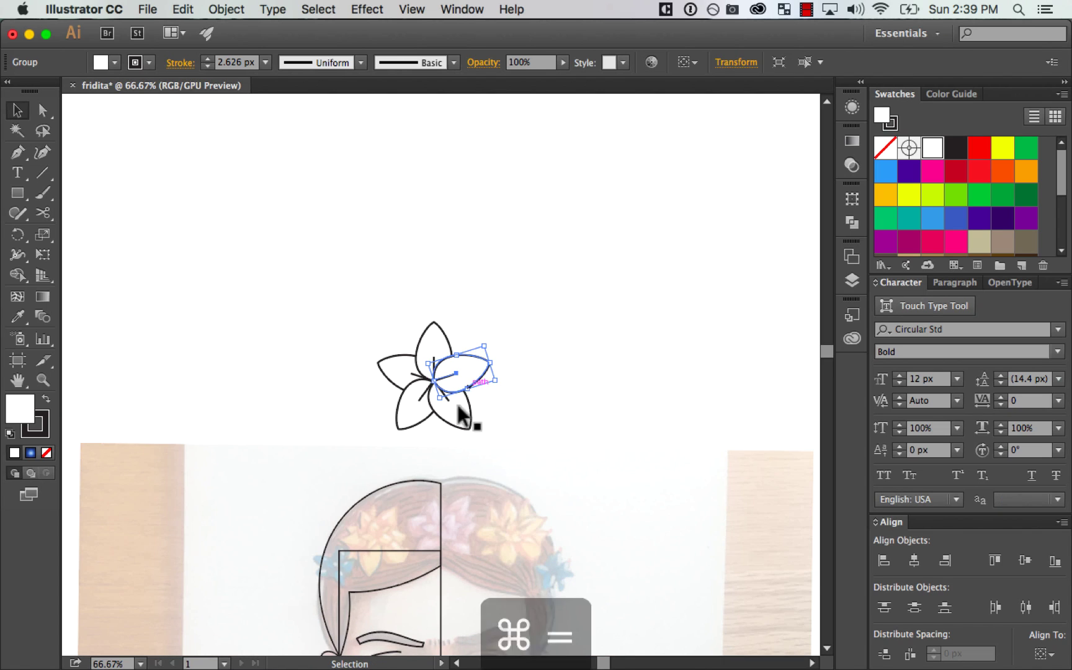
pyautogui.click(651, 359)
pyautogui.press('z')
pyautogui.moveTo(469, 416); pyautogui.dragTo(596, 484)
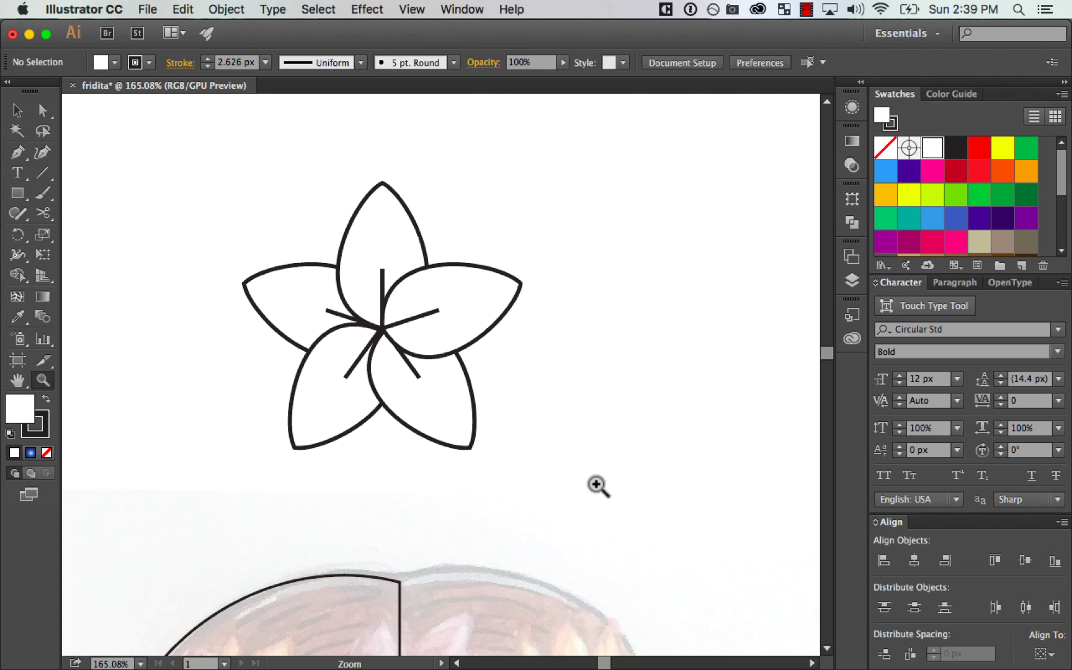
pyautogui.press('v')
pyautogui.moveTo(20, 191); pyautogui.dragTo(118, 232)
pyautogui.moveTo(381, 327); pyautogui.dragTo(412, 297)
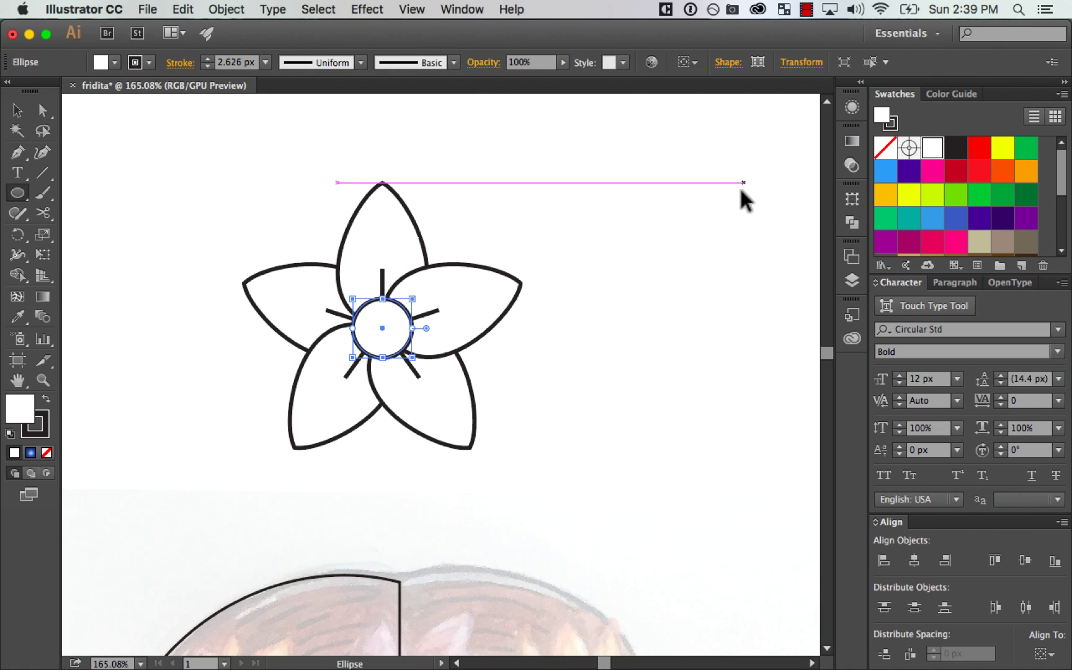
pyautogui.press('v')
pyautogui.click(696, 277)
# Step: Send the right petal to the back, behind the upright and lower-right petals
pyautogui.click(443, 358)
pyautogui.press('shift+super+bracketleft')
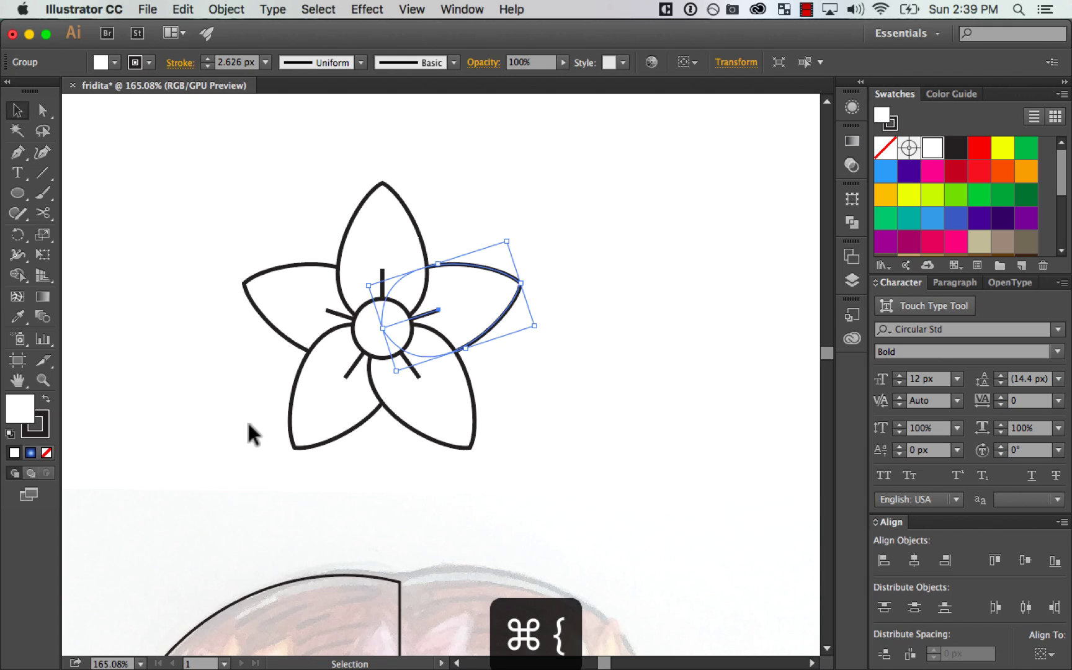
pyautogui.click(248, 425)
# Step: Group the five petals and the centre circle into one flower
pyautogui.press('super+minus')
pyautogui.press('super+minus')
pyautogui.press('super+minus')
pyautogui.press('super+minus')
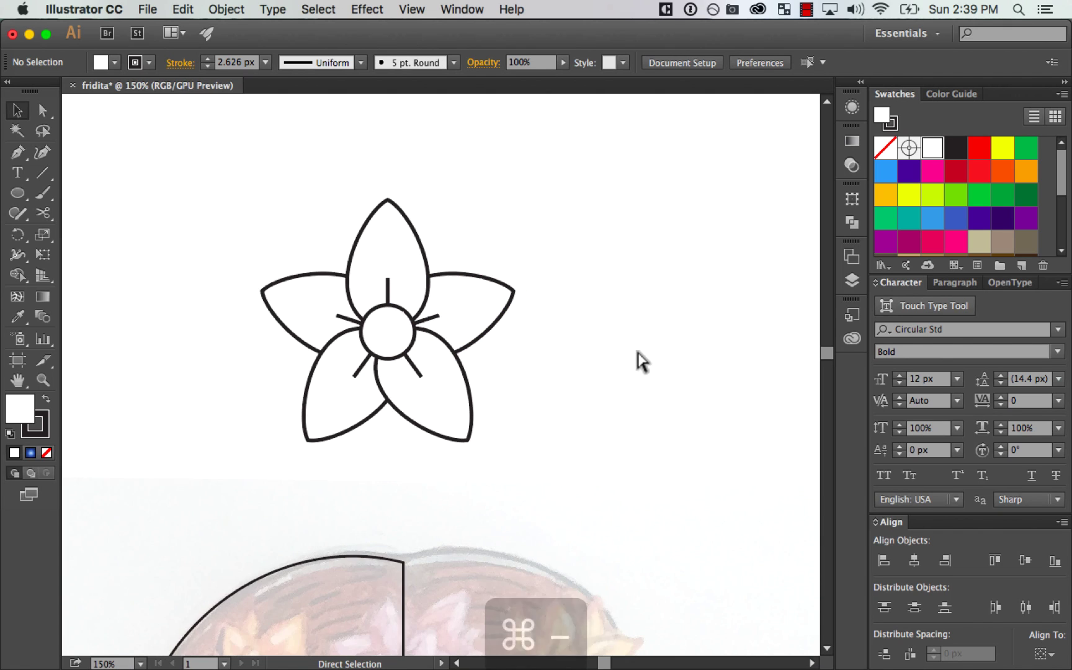
pyautogui.press('super+equal')
pyautogui.moveTo(580, 280); pyautogui.dragTo(397, 366)
pyautogui.press('super+g')
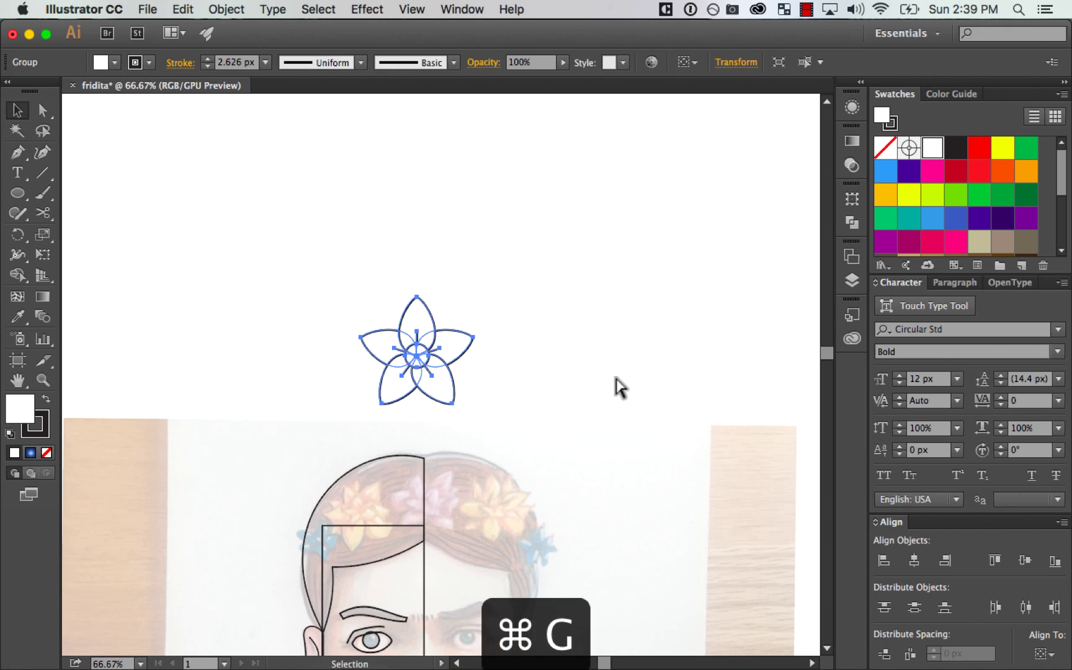
# Step: Move the flower onto the hair's centre line over the sketched pink flower and scale it down to about 94 px wide
pyautogui.click(616, 377)
pyautogui.moveTo(618, 374); pyautogui.dragTo(699, 266)
pyautogui.moveTo(488, 243); pyautogui.dragTo(515, 394)
pyautogui.press('super+space')
pyautogui.moveTo(423, 287); pyautogui.dragTo(625, 479)
pyautogui.moveTo(626, 259); pyautogui.dragTo(539, 345)
pyautogui.moveTo(480, 442); pyautogui.dragTo(416, 431)
pyautogui.moveTo(475, 336)
pyautogui.mouseDown()
pyautogui.moveTo(448, 360)
pyautogui.moveTo(471, 340)
pyautogui.mouseUp()
# Step: Paste a duplicate of the flower in place and stack the larger flower behind the smaller one
pyautogui.press('shift+super+v')
pyautogui.press('v')
pyautogui.press('a')
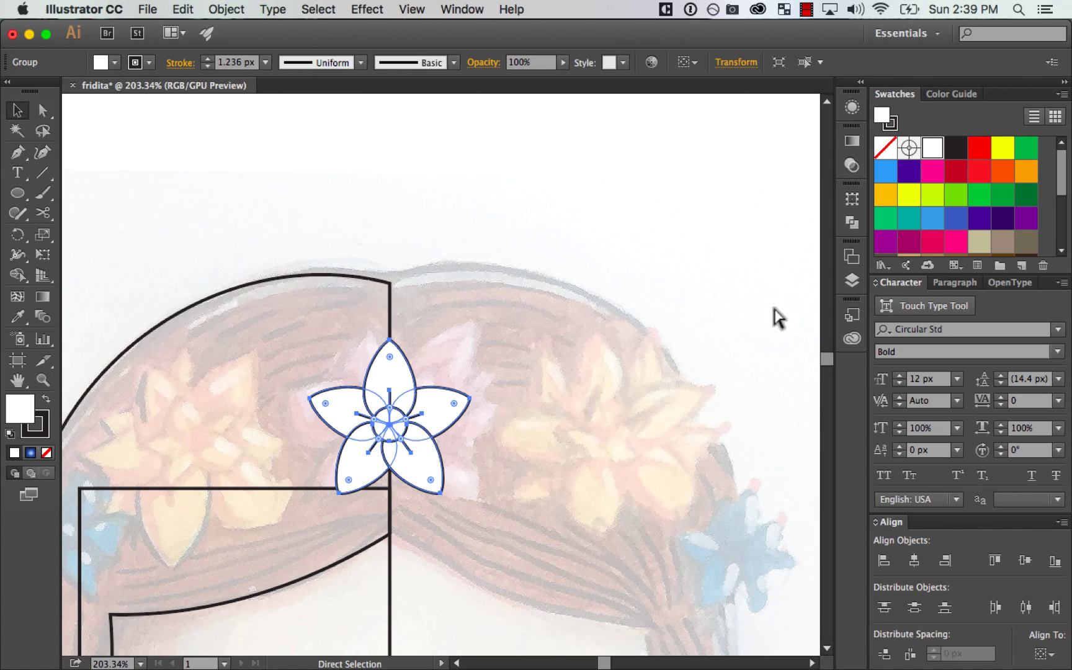
pyautogui.press('super+bracketleft')
pyautogui.press('v')
# Step: Try to rotate the larger back flower and align the centres of both flowers horizontally and vertically
pyautogui.moveTo(476, 339); pyautogui.dragTo(427, 300)
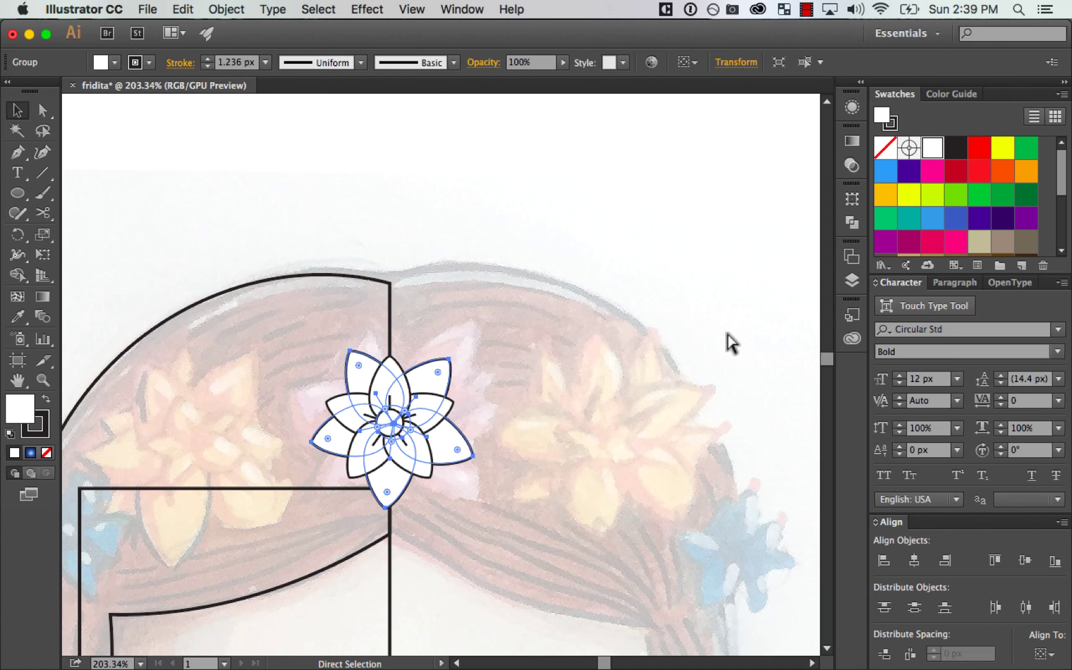
pyautogui.press('super+z')
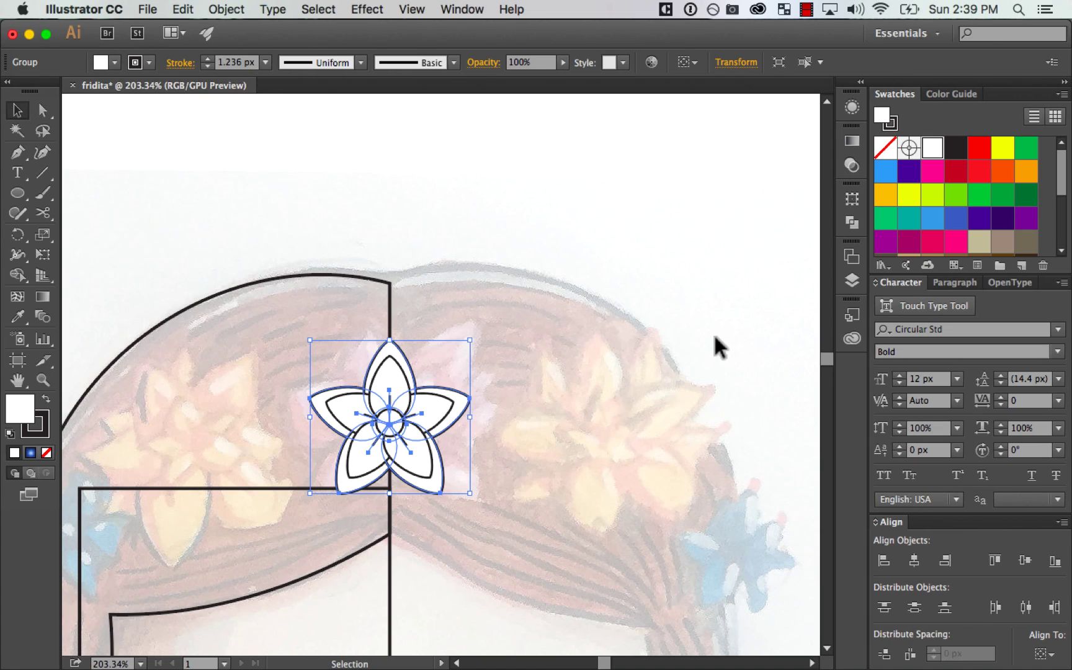
pyautogui.click(851, 198)
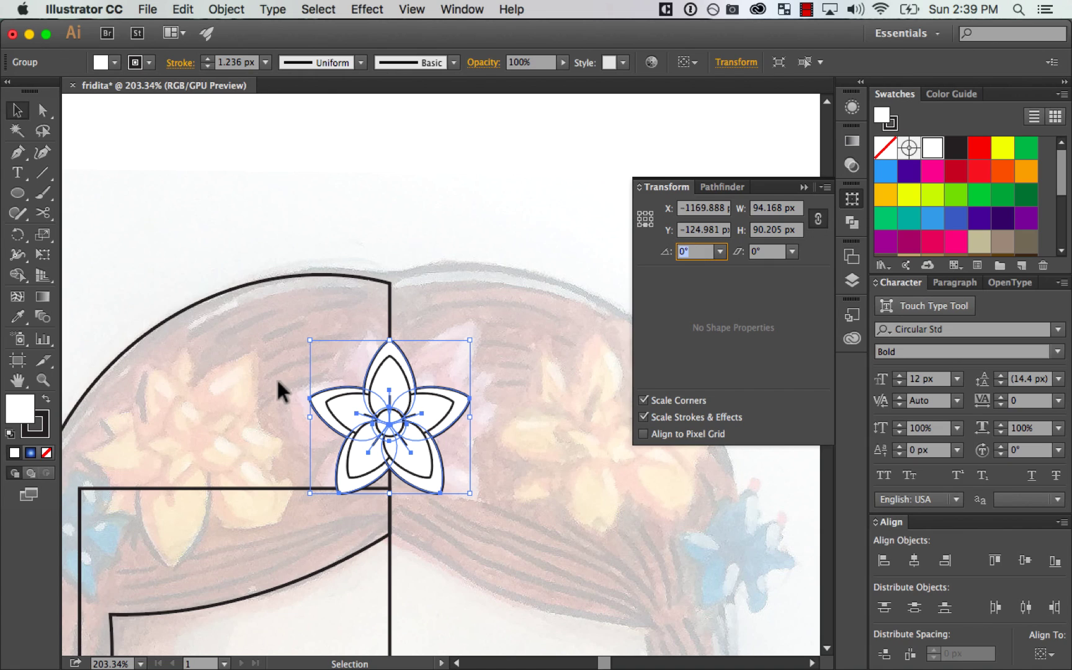
pyautogui.press('Return')
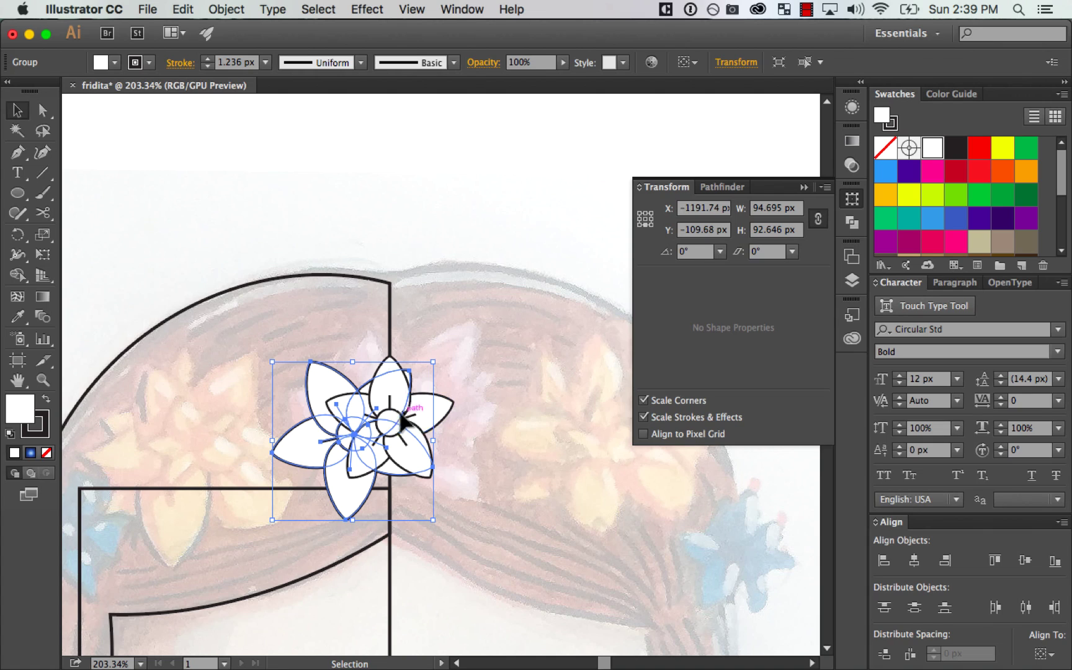
pyautogui.keyDown('shift'); pyautogui.click(428, 436); pyautogui.keyUp('shift')
pyautogui.click(1044, 654)
pyautogui.click(1023, 601)
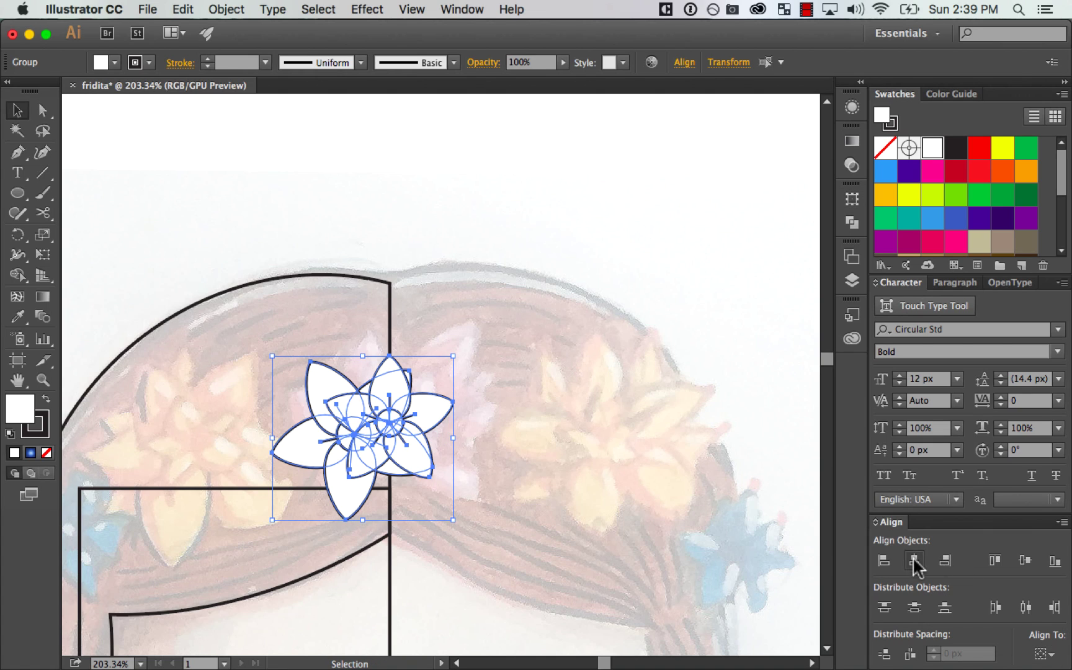
pyautogui.click(914, 561)
pyautogui.click(1025, 560)
pyautogui.press('super+z')
pyautogui.press('super+z')
pyautogui.press('super+z')
pyautogui.press('super+z')
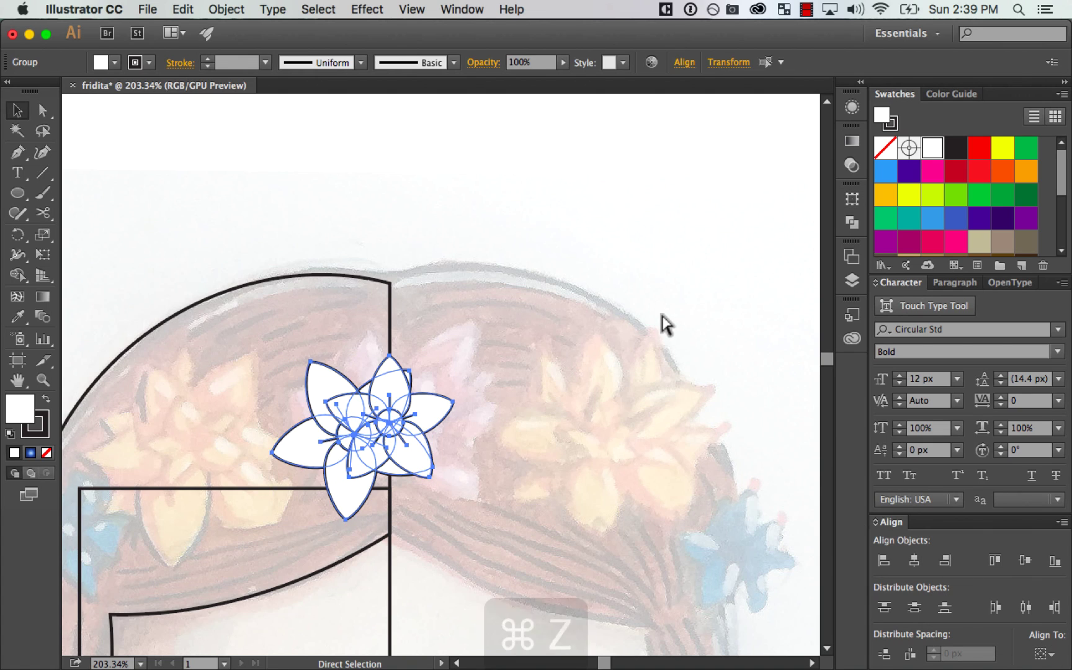
# Step: Rotate the larger back flower freehand so its petals fall between those of the smaller front flower
pyautogui.click(680, 249)
pyautogui.click(445, 407)
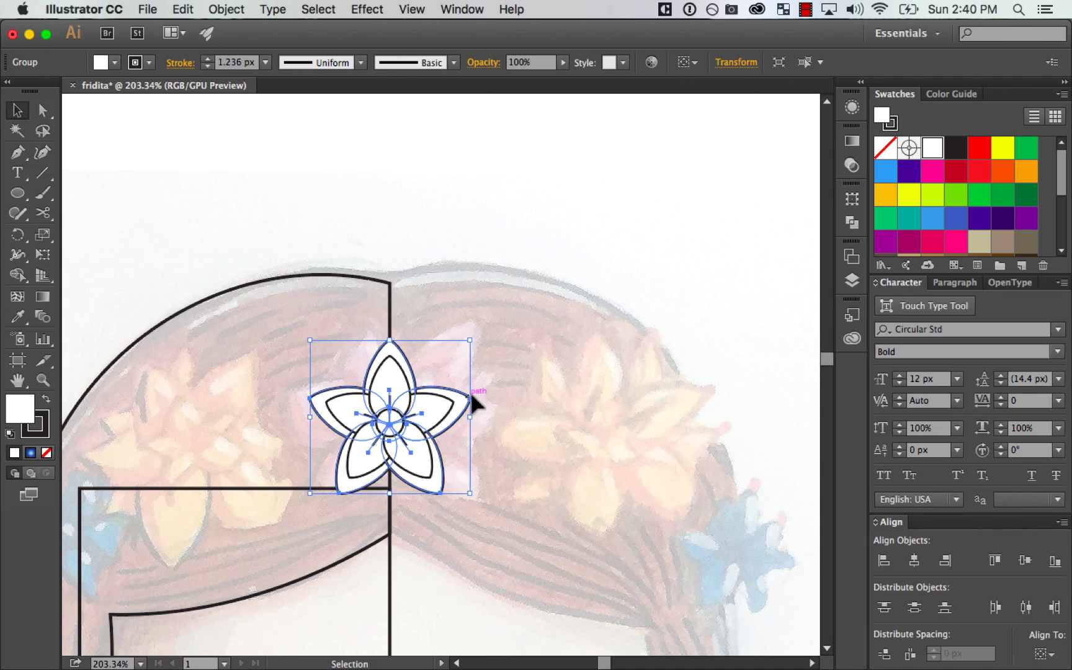
pyautogui.moveTo(477, 338); pyautogui.dragTo(410, 293)
pyautogui.click(632, 236)
pyautogui.press('super+z')
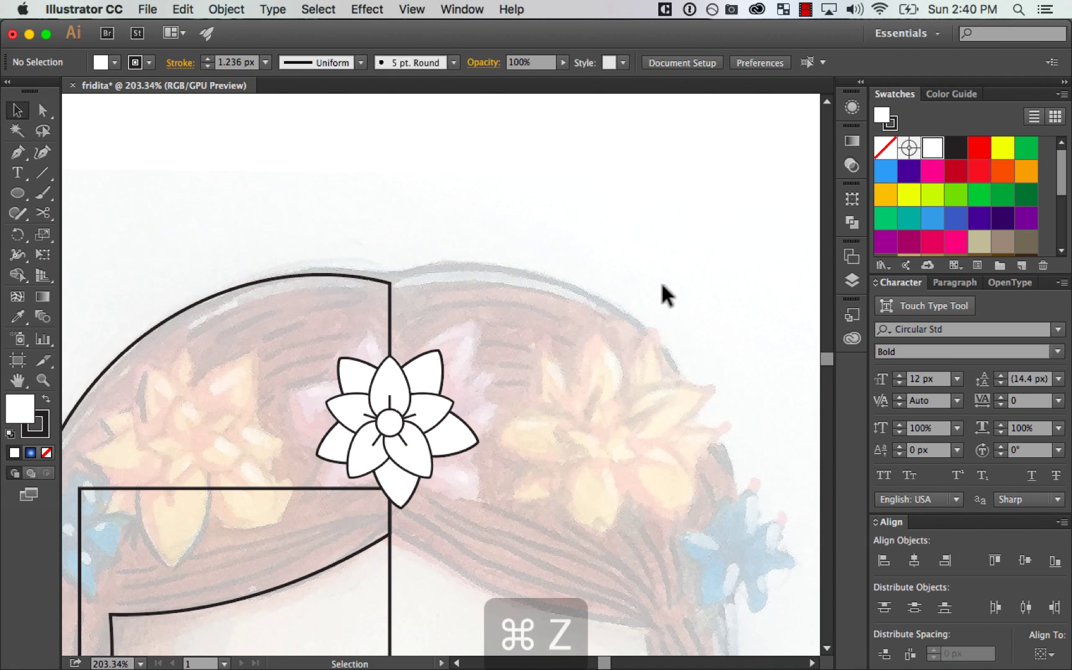
pyautogui.moveTo(477, 338); pyautogui.dragTo(419, 297)
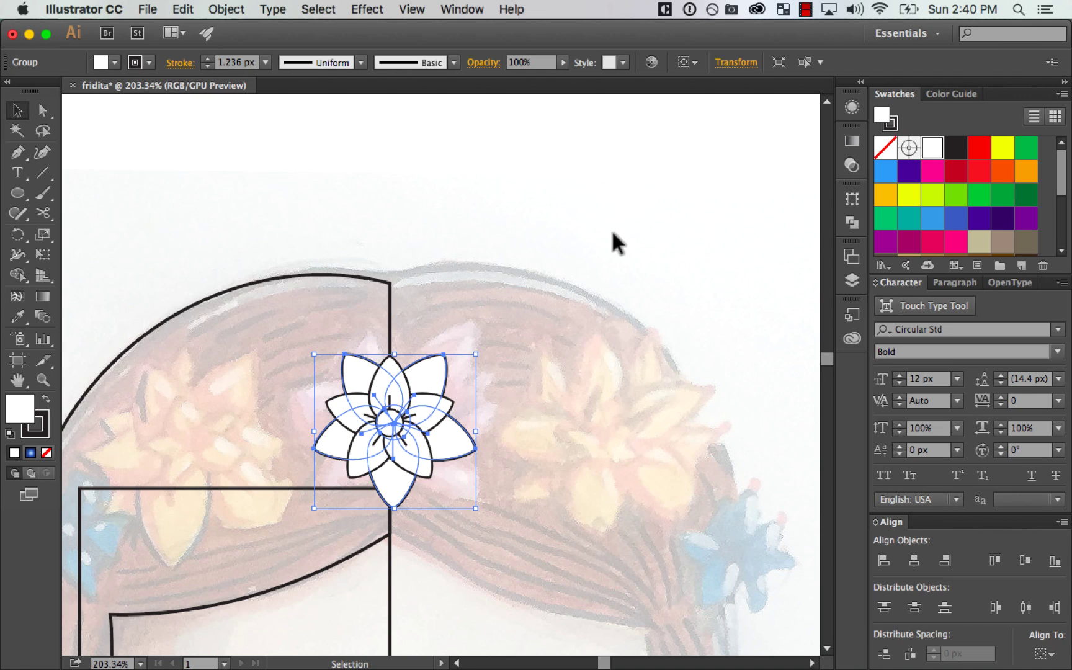
pyautogui.click(599, 254)
# Step: Nudge the smaller front flower into place over the larger one and group the two flowers
pyautogui.click(431, 426)
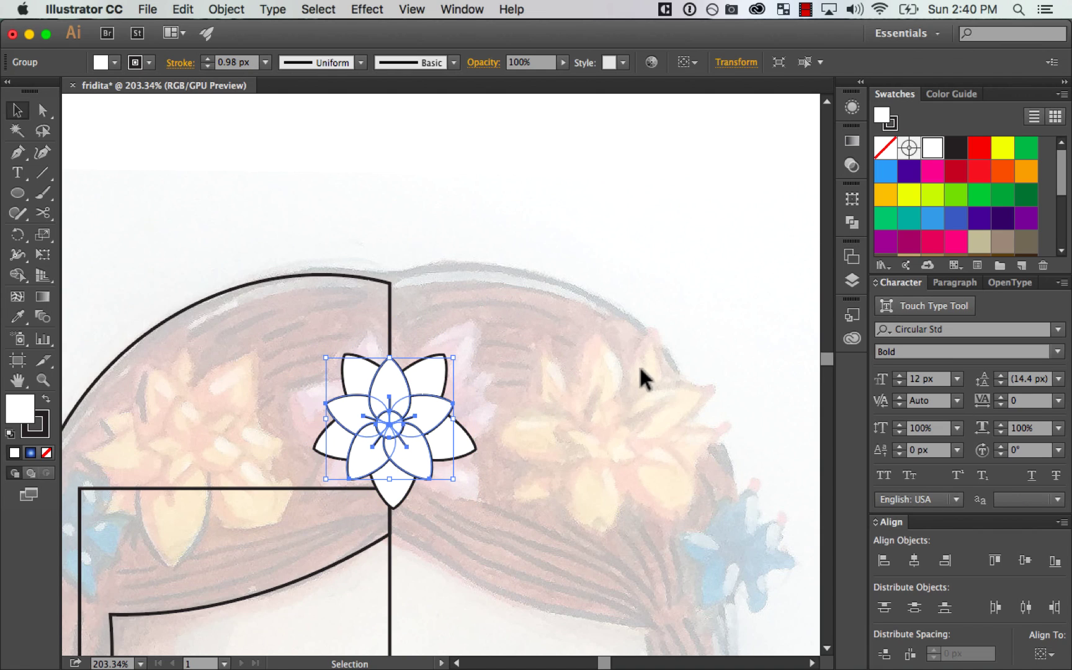
pyautogui.press('Up')
pyautogui.click(667, 222)
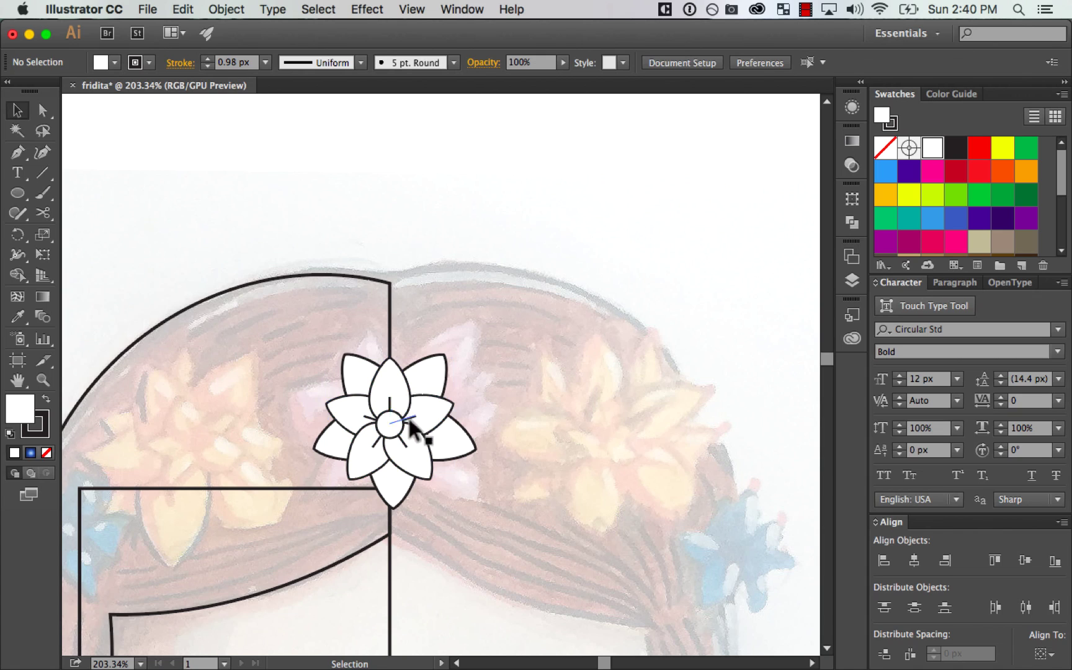
pyautogui.click(409, 421)
pyautogui.keyDown('shift'); pyautogui.click(352, 368); pyautogui.keyUp('shift')
pyautogui.press('super+g')
pyautogui.click(634, 167)
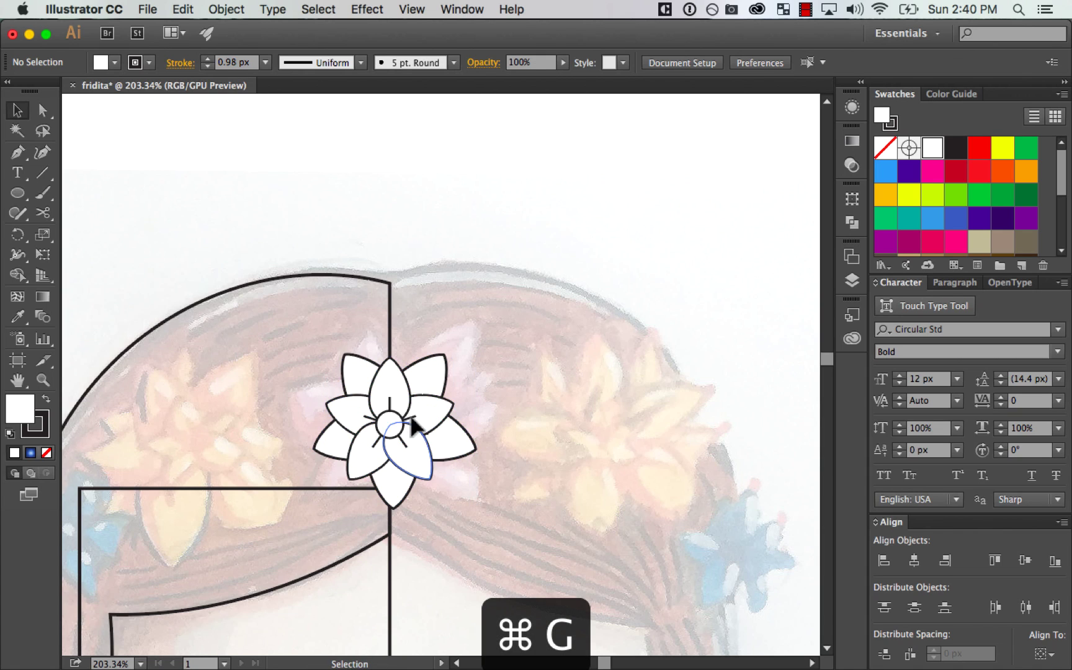
# Step: Enlarge the grouped double flower proportionally over the hair's centre line
pyautogui.click(412, 426)
pyautogui.moveTo(478, 347); pyautogui.dragTo(500, 333)
pyautogui.click(626, 354)
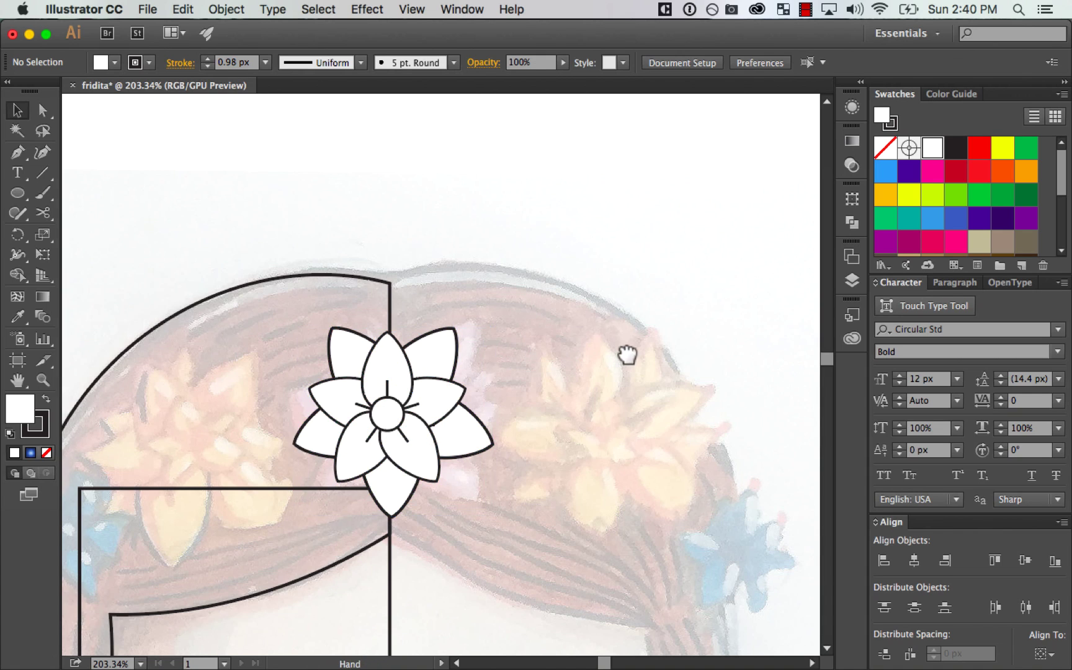
# Step: Scale the double flower up slightly more to suit the head in the full portrait
pyautogui.scroll(-4, 627, 354)
pyautogui.hscroll(-3, 626, 354)
pyautogui.scroll(-3, 658, 354)
pyautogui.hscroll(-2, 622, 311)
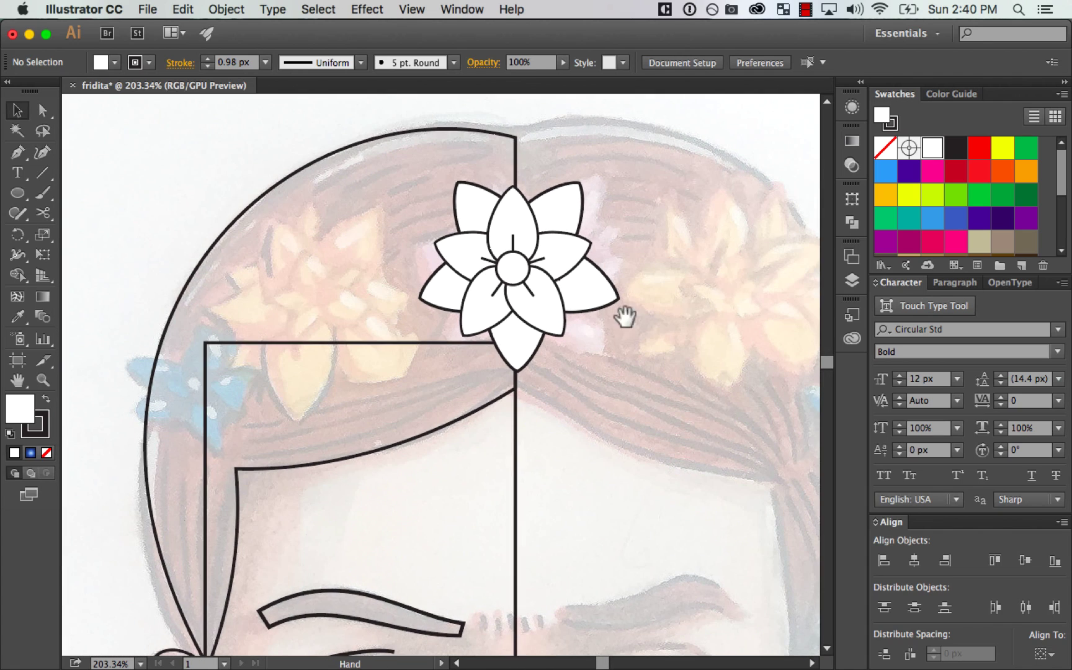
pyautogui.press('super+minus')
pyautogui.press('super+minus')
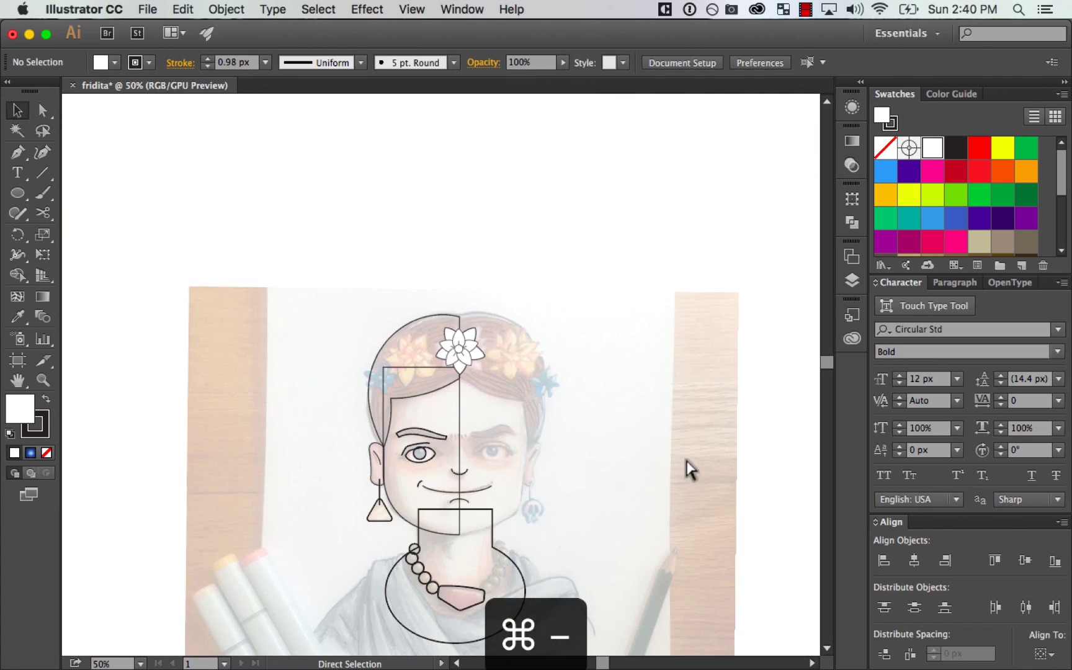
pyautogui.press('super+equal')
pyautogui.click(516, 307)
pyautogui.moveTo(529, 282); pyautogui.dragTo(535, 275)
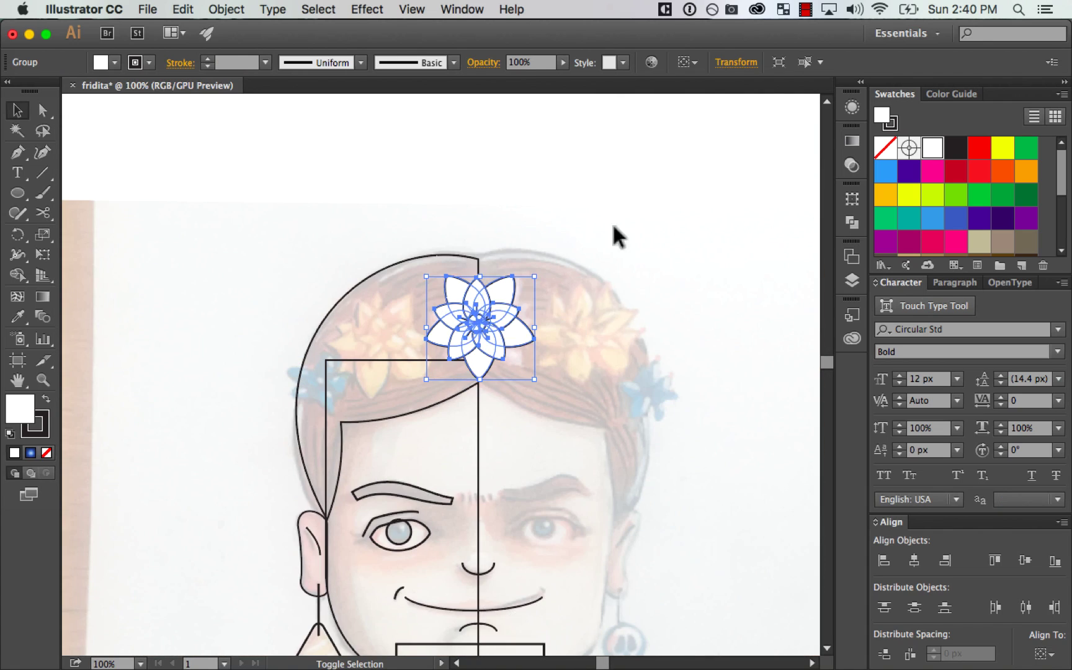
pyautogui.click(612, 223)
# Step: Examine the traced left eye up close and select its almond-shaped outline
pyautogui.moveTo(650, 414); pyautogui.dragTo(664, 264)
pyautogui.press('z')
pyautogui.moveTo(495, 425); pyautogui.dragTo(586, 421)
pyautogui.press('v')
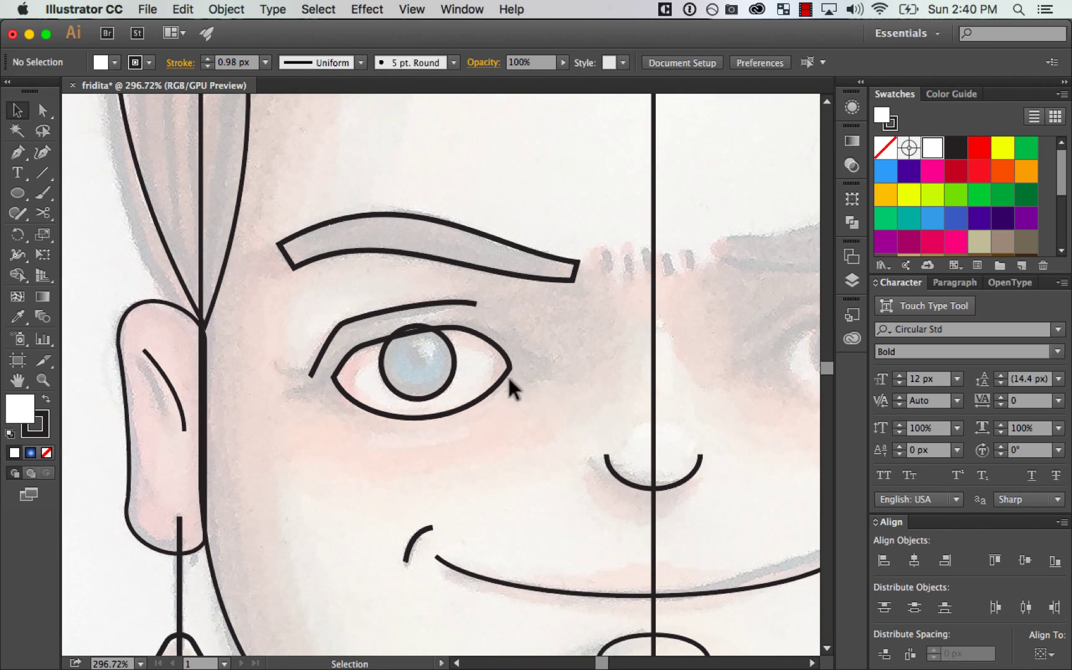
pyautogui.click(494, 385)
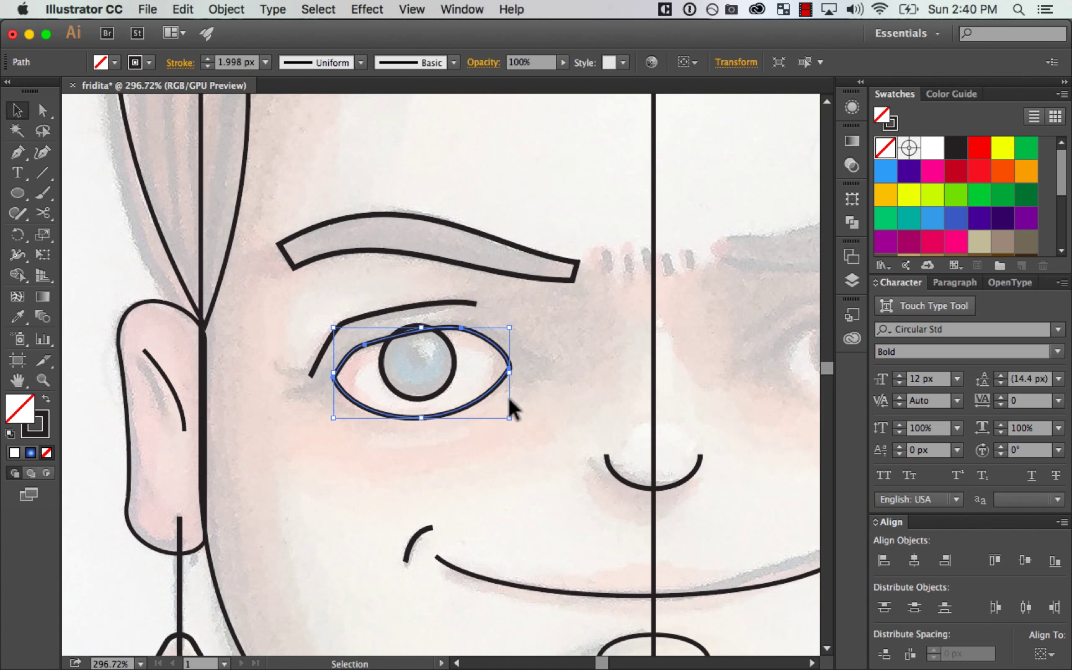
pyautogui.press('super+minus')
pyautogui.press('super+minus')
pyautogui.press('super+minus')
pyautogui.press('super+equal')
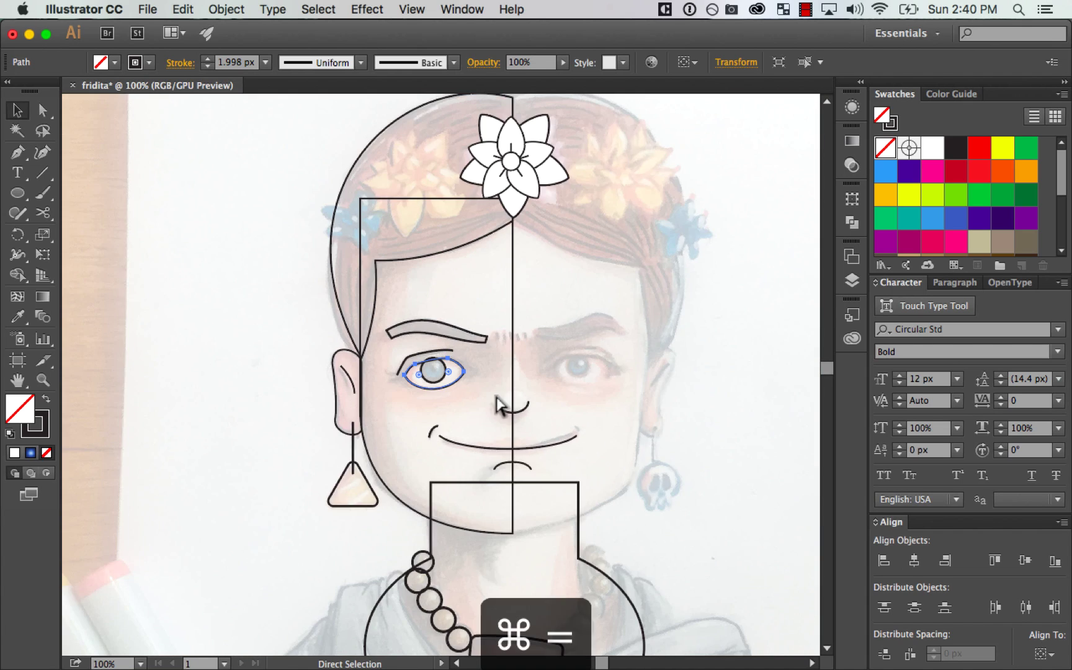
# Step: Draw a short curved upper eyelash with the Pen tool, ending at the outer corner of the left eye
pyautogui.moveTo(546, 491); pyautogui.dragTo(473, 431)
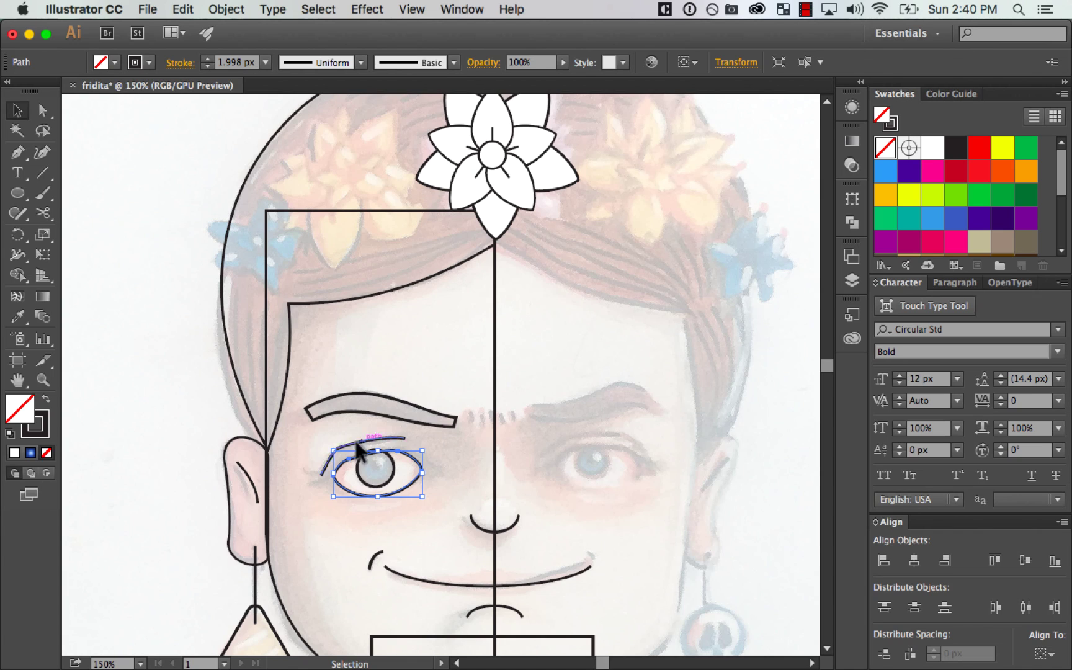
pyautogui.press('super+space')
pyautogui.moveTo(255, 419); pyautogui.dragTo(536, 535)
pyautogui.moveTo(465, 415); pyautogui.dragTo(633, 450)
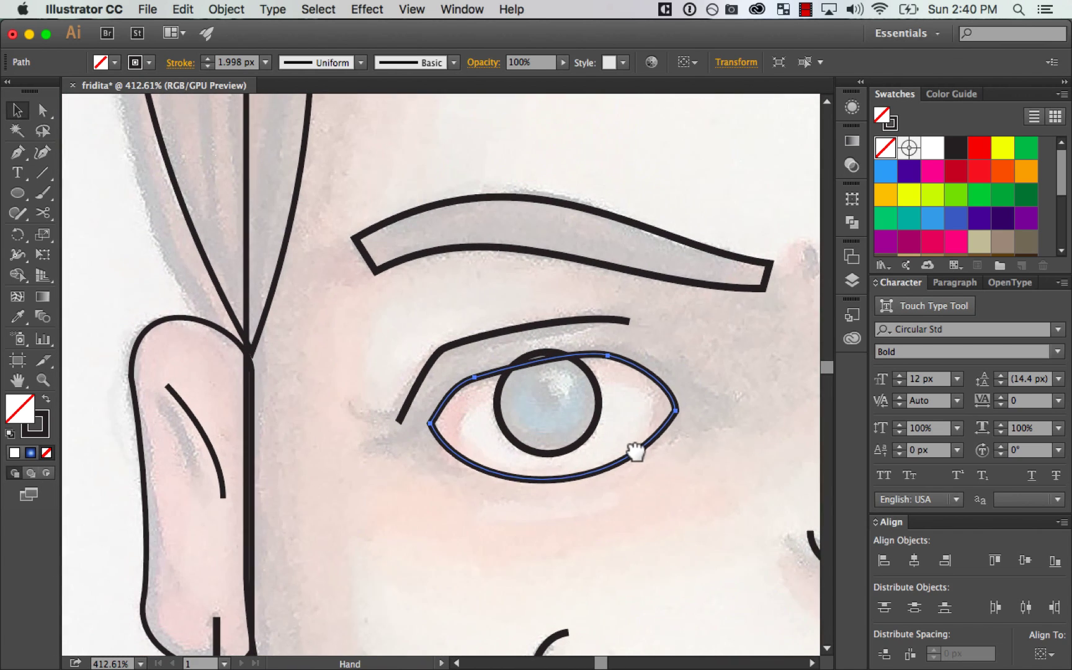
pyautogui.press('p')
pyautogui.click(348, 401)
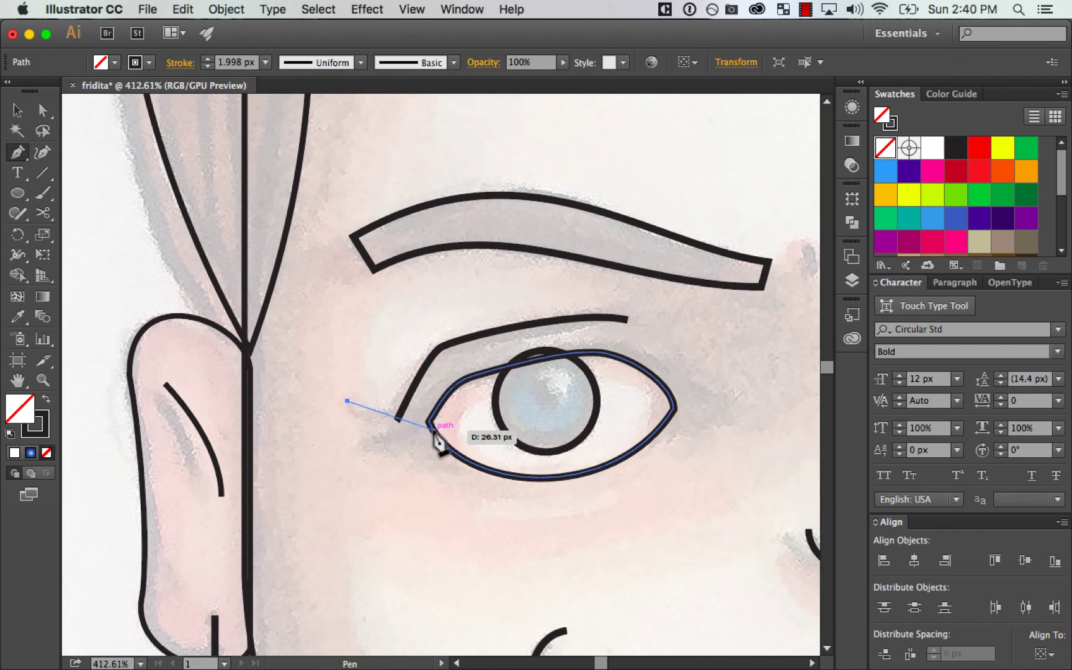
pyautogui.moveTo(429, 421); pyautogui.dragTo(463, 411)
pyautogui.press('Escape')
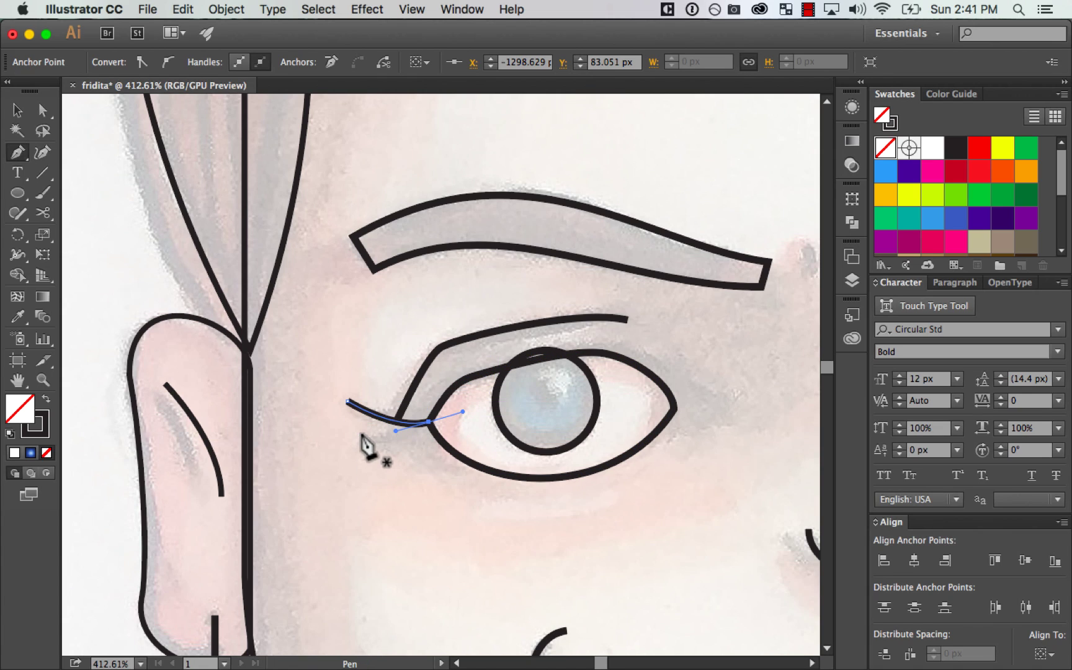
# Step: Add a second short eyelash just below the first at the left eye's outer corner and deselect it
pyautogui.moveTo(434, 431); pyautogui.dragTo(460, 420)
pyautogui.press('v')
pyautogui.click(413, 500)
pyautogui.press('super+minus')
pyautogui.press('super+minus')
pyautogui.press('super+minus')
pyautogui.press('super+minus')
pyautogui.press('super+minus')
pyautogui.press('super+equal')
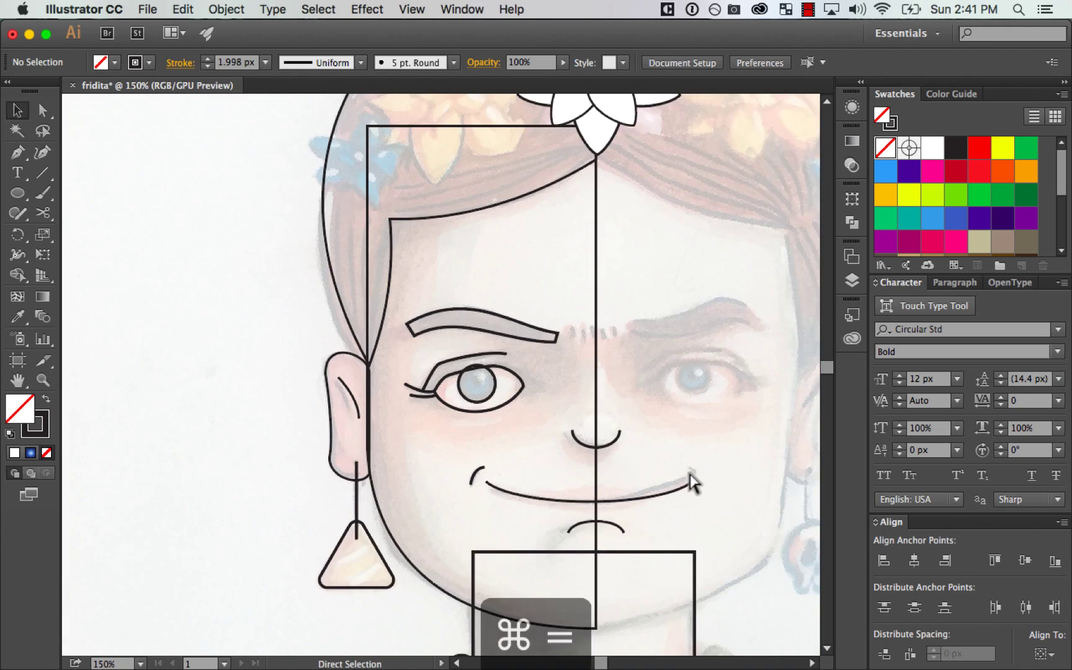
# Step: Duplicate the left eye's iris circle in place and shrink the copy around its centre to form the pupil
pyautogui.press('super+equal')
pyautogui.press('super+equal')
pyautogui.press('super+minus')
pyautogui.press('super+minus')
pyautogui.press('super+equal')
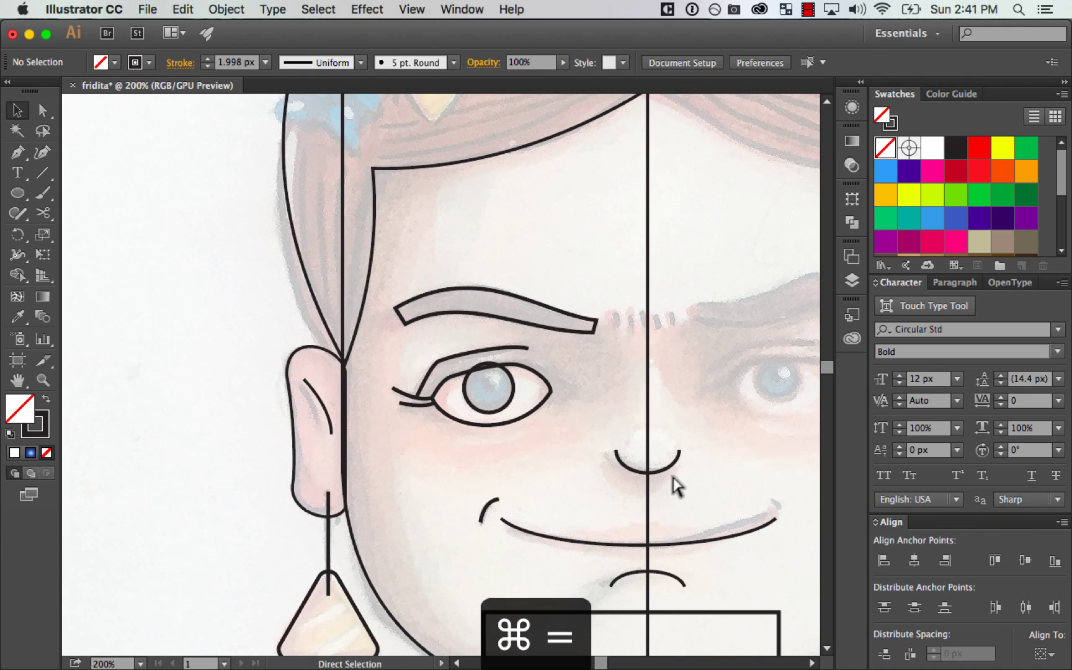
pyautogui.click(506, 401)
pyautogui.press('super+shift+v')
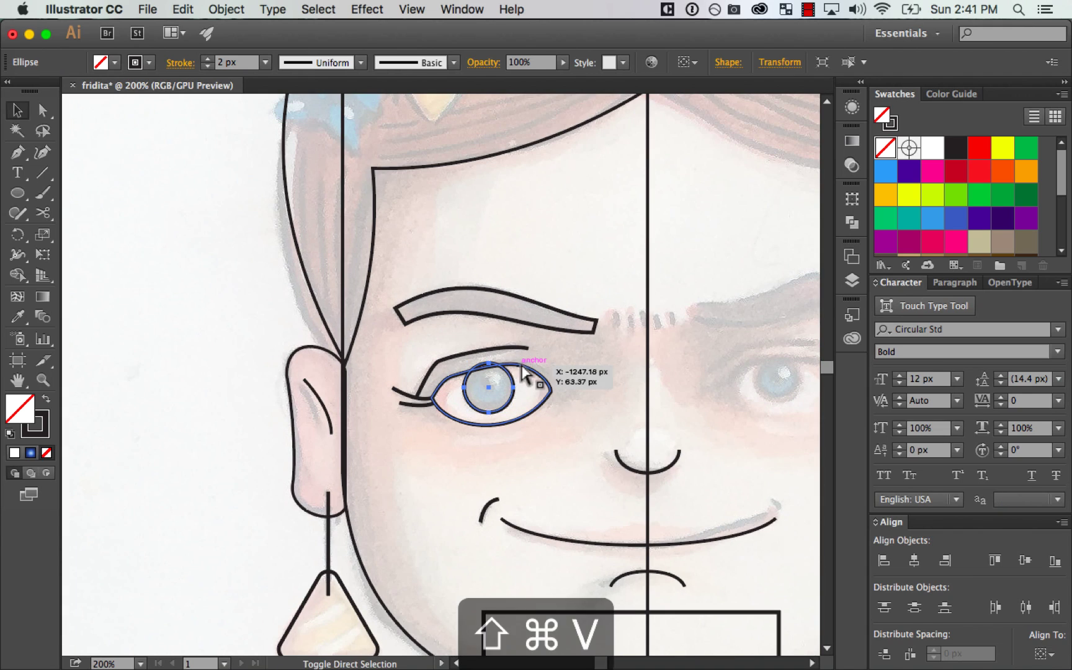
pyautogui.moveTo(519, 364); pyautogui.dragTo(498, 379)
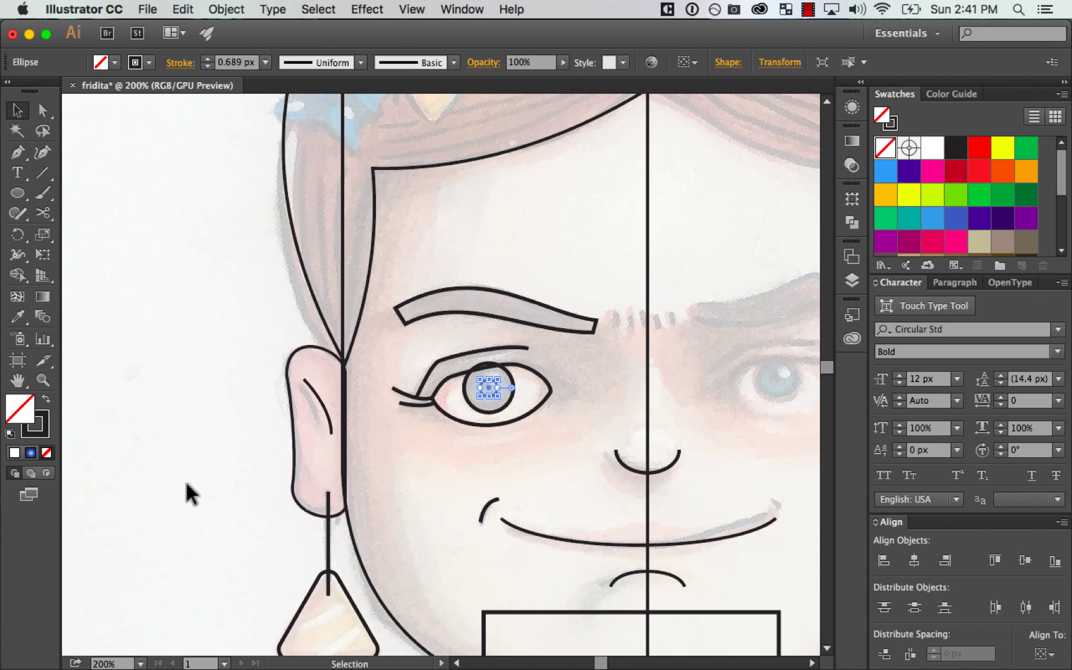
pyautogui.click(229, 579)
# Step: Select the nose, mouth and lower-lip curves and align their horizontal centres
pyautogui.press('super+minus')
pyautogui.press('super+minus')
pyautogui.press('super+minus')
pyautogui.press('super+minus')
pyautogui.press('super+equal')
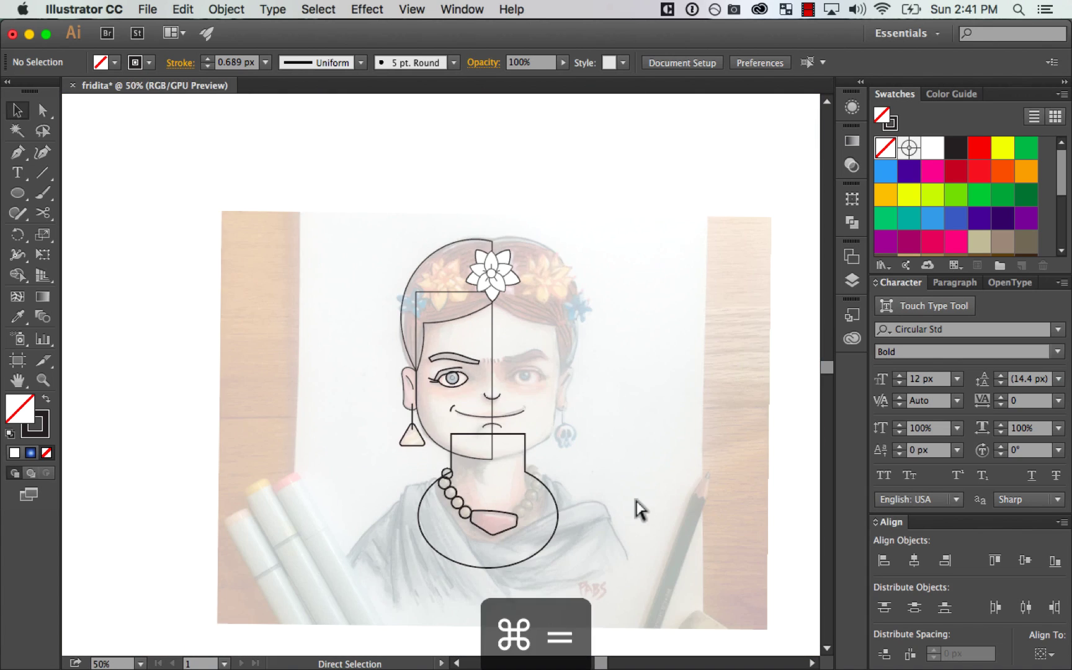
pyautogui.moveTo(711, 400); pyautogui.dragTo(681, 389)
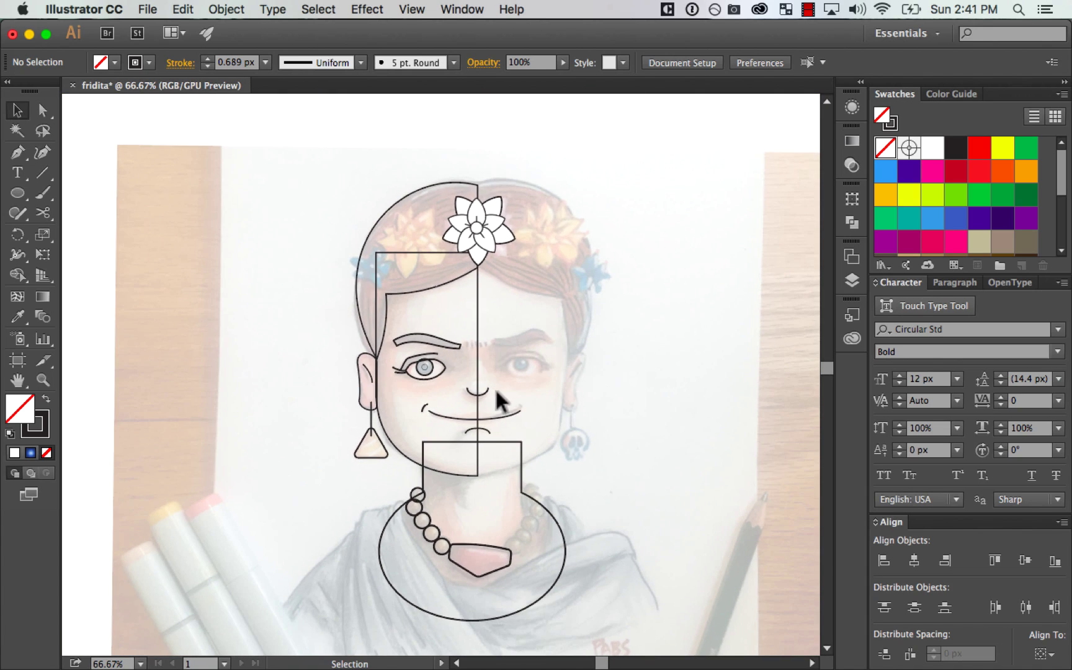
pyautogui.press('z')
pyautogui.moveTo(403, 326); pyautogui.dragTo(516, 484)
pyautogui.moveTo(400, 345); pyautogui.dragTo(403, 360)
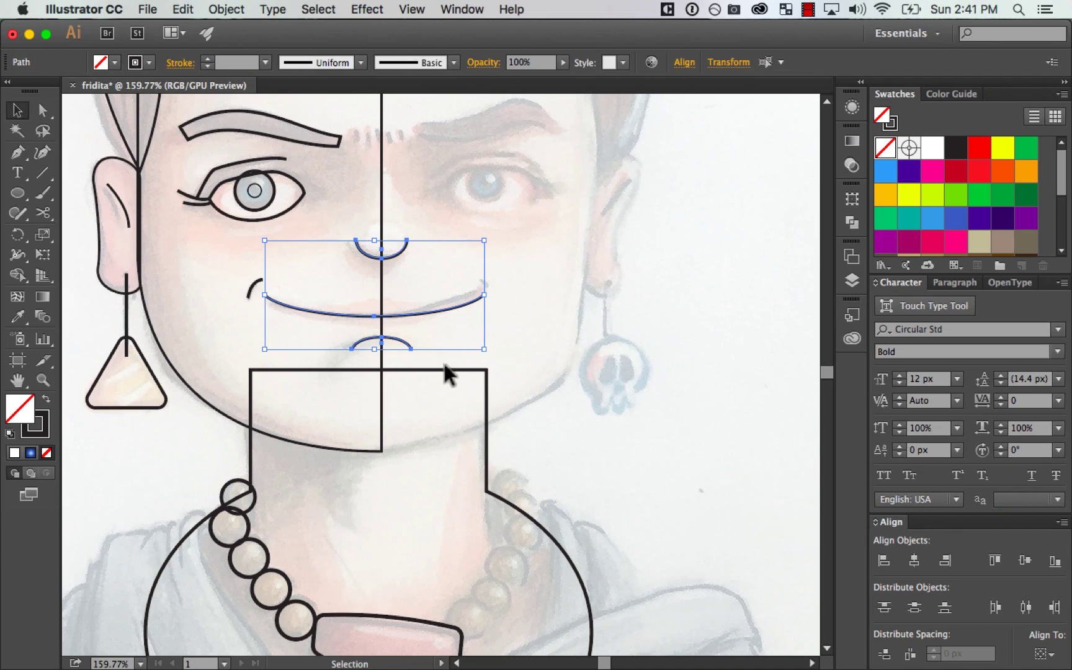
pyautogui.click(1042, 656)
pyautogui.click(1007, 636)
pyautogui.click(913, 560)
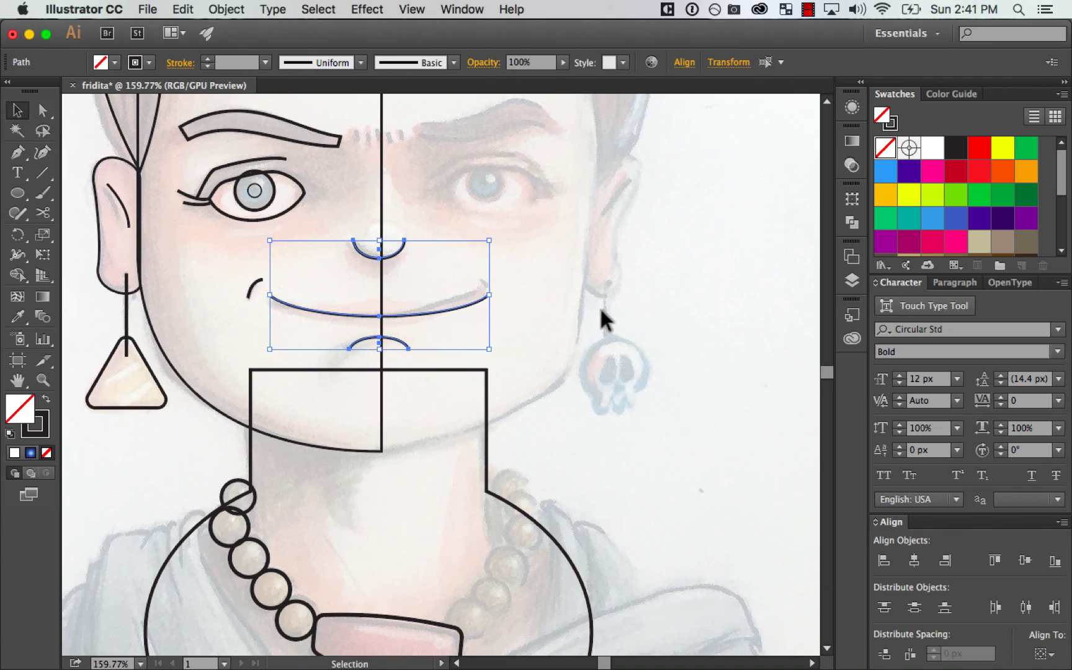
# Step: Add the neck and shoulder outline to the nose, mouth and lip selection and align all horizontal centres
pyautogui.press('super+minus')
pyautogui.press('super+minus')
pyautogui.press('super+minus')
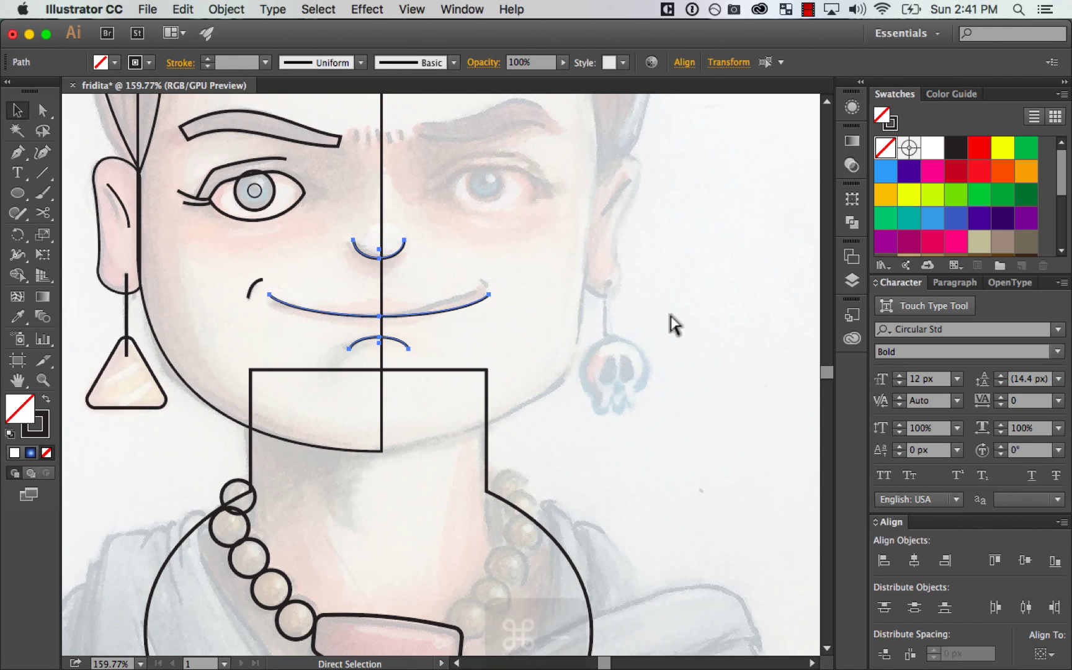
pyautogui.press('super+equal')
pyautogui.moveTo(596, 314); pyautogui.dragTo(612, 282)
pyautogui.moveTo(520, 329); pyautogui.dragTo(459, 376)
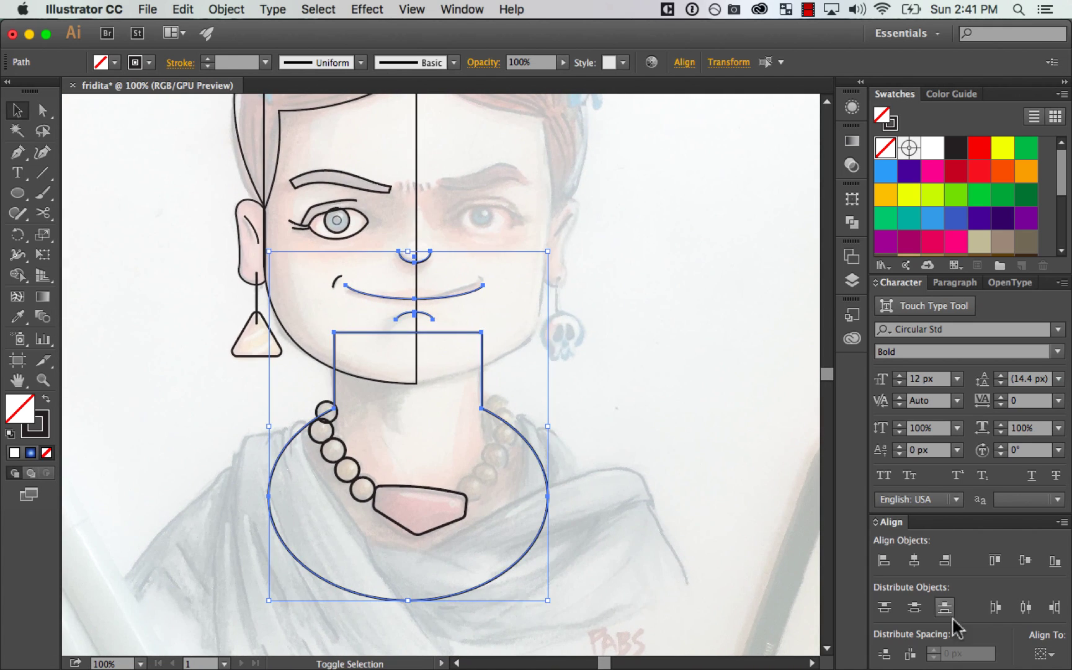
pyautogui.click(913, 560)
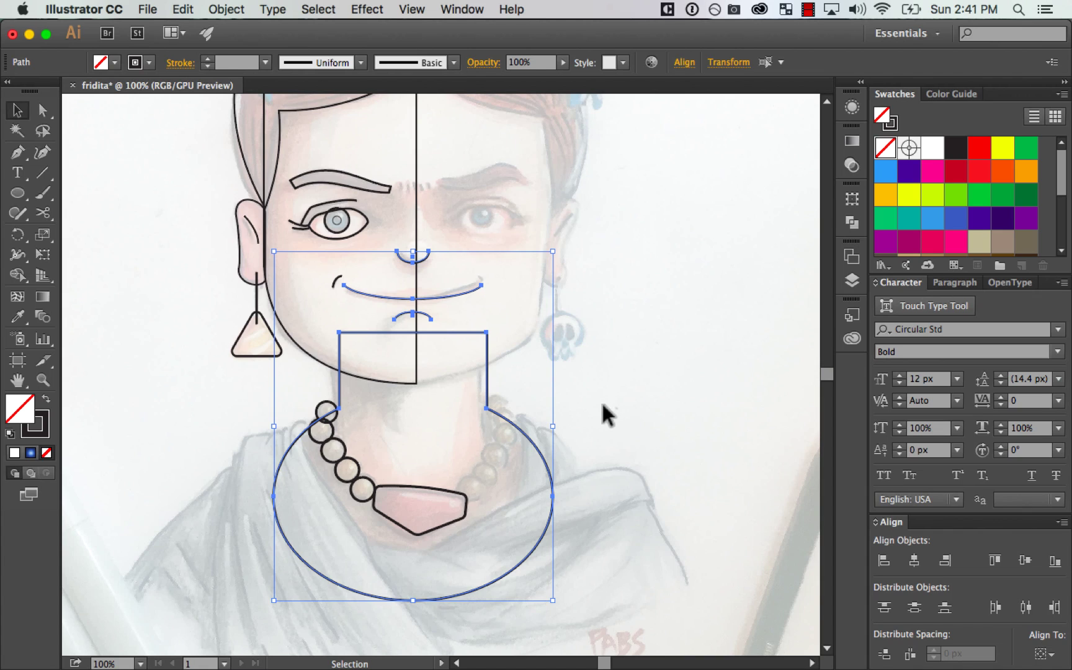
# Step: Nudge the aligned nose, mouth, lip and neck outlines slightly to the left and deselect them
pyautogui.press('Left')
pyautogui.press('Left')
pyautogui.press('Left')
pyautogui.press('Left')
pyautogui.press('Left')
pyautogui.press('Left')
pyautogui.press('Left')
pyautogui.press('Left')
pyautogui.press('space')
pyautogui.moveTo(675, 319); pyautogui.dragTo(623, 375)
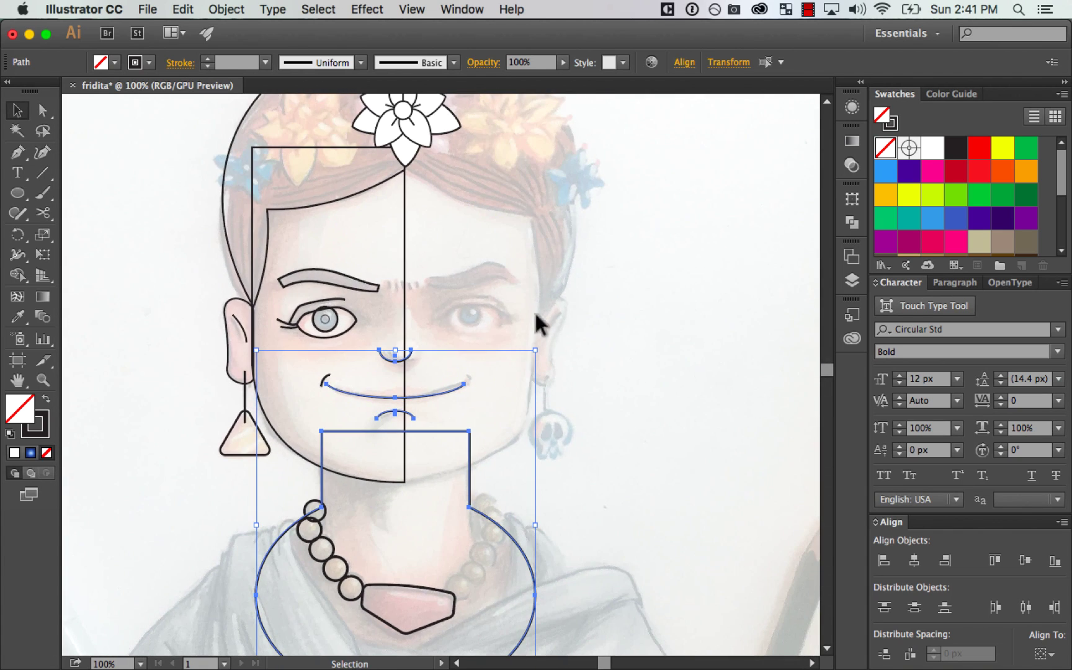
pyautogui.click(606, 251)
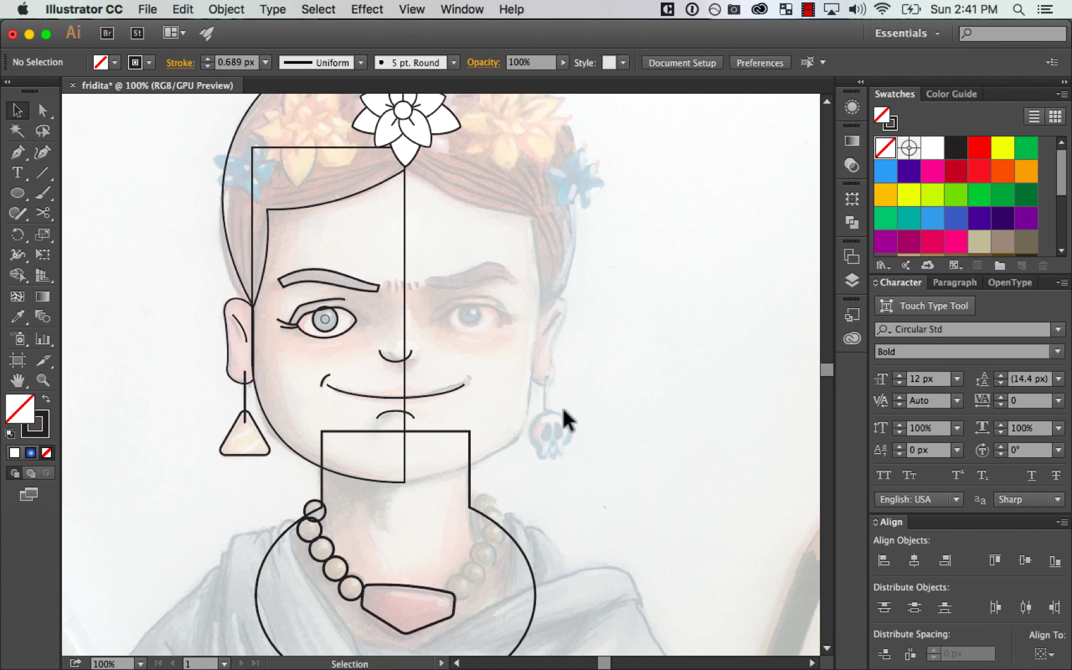
# Step: Select the left half's hair, face, brow, eye, ear and cheek outlines, excluding the nose and mouth curves
pyautogui.press('super+minus')
pyautogui.press('super+minus')
pyautogui.press('super+minus')
pyautogui.press('super+equal')
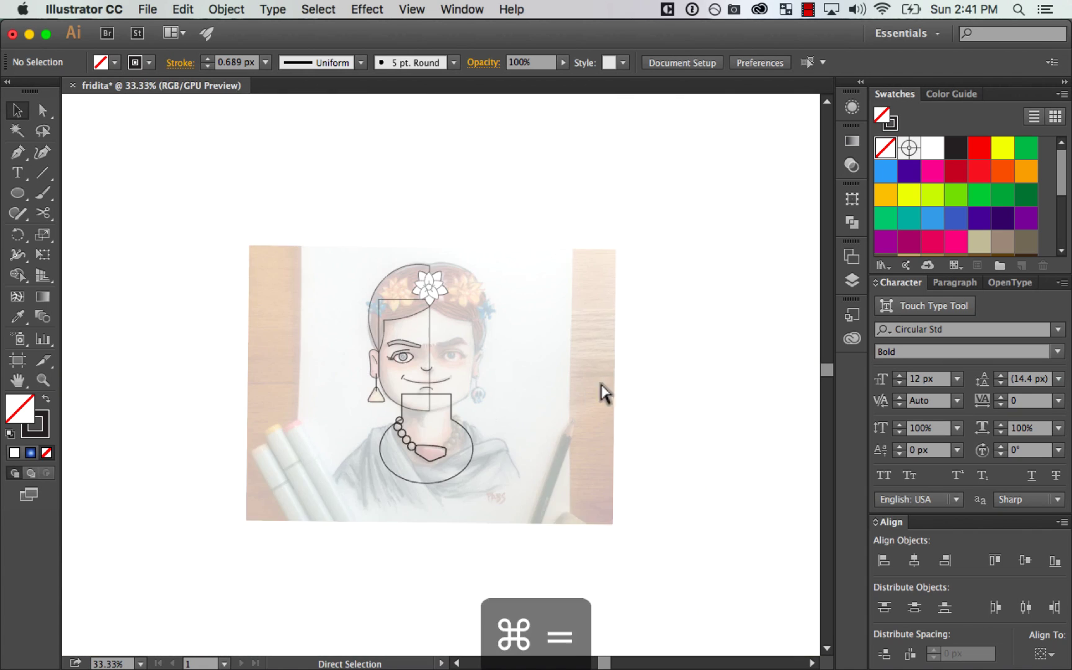
pyautogui.press('space')
pyautogui.moveTo(744, 439); pyautogui.dragTo(721, 441)
pyautogui.press('super+space')
pyautogui.moveTo(273, 190); pyautogui.dragTo(618, 528)
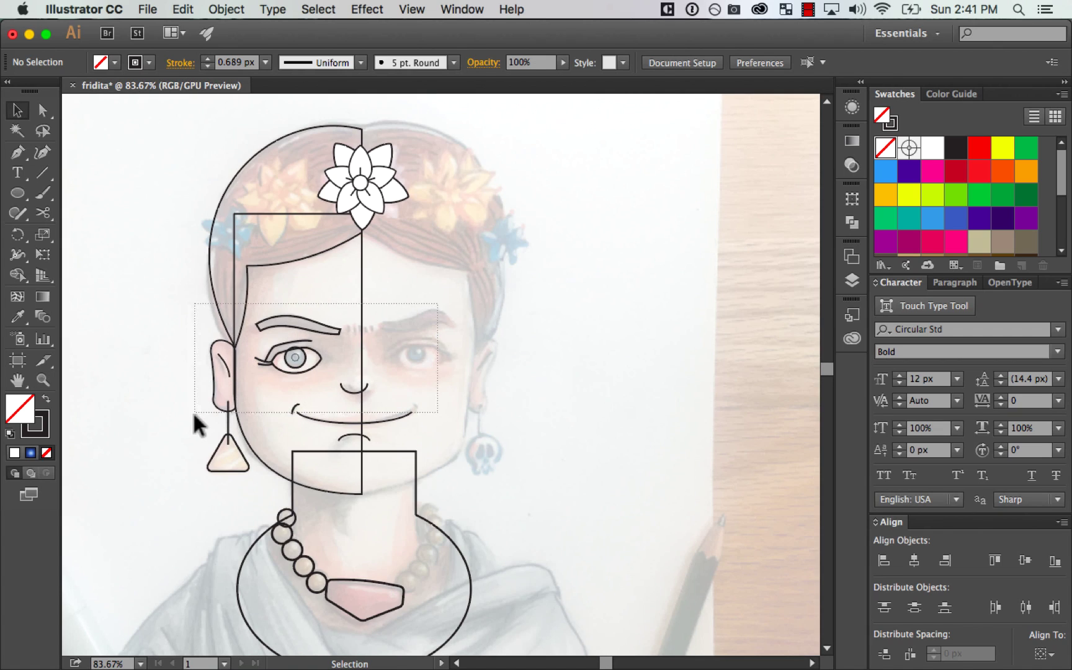
pyautogui.moveTo(194, 415)
pyautogui.mouseDown()
pyautogui.moveTo(192, 374)
pyautogui.moveTo(198, 407)
pyautogui.mouseUp()
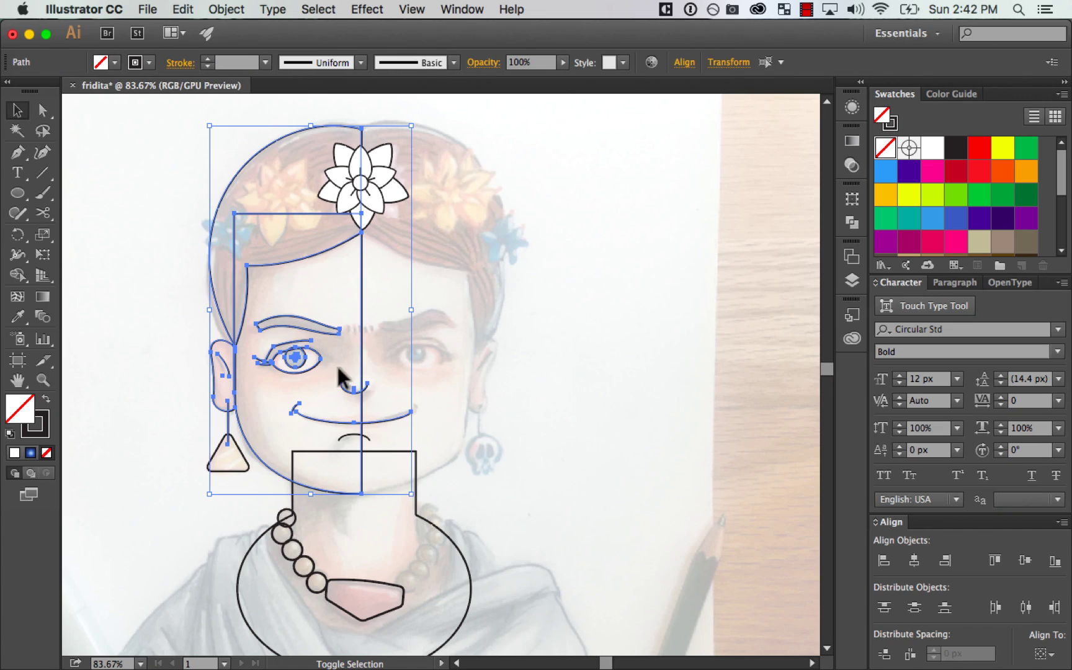
pyautogui.keyDown('shift'); pyautogui.click(353, 389); pyautogui.keyUp('shift')
pyautogui.keyDown('shift'); pyautogui.click(349, 422); pyautogui.keyUp('shift')
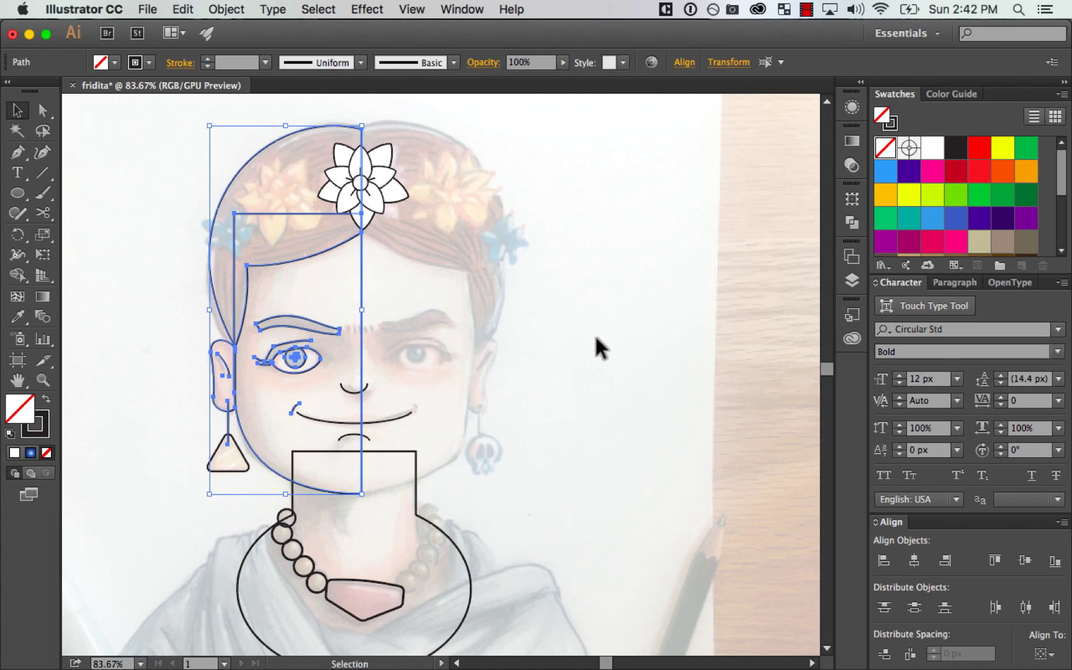
# Step: Paste a copy of the selected half in place and flip it horizontally about its right-edge reference point
pyautogui.press('a')
pyautogui.press('super+c')
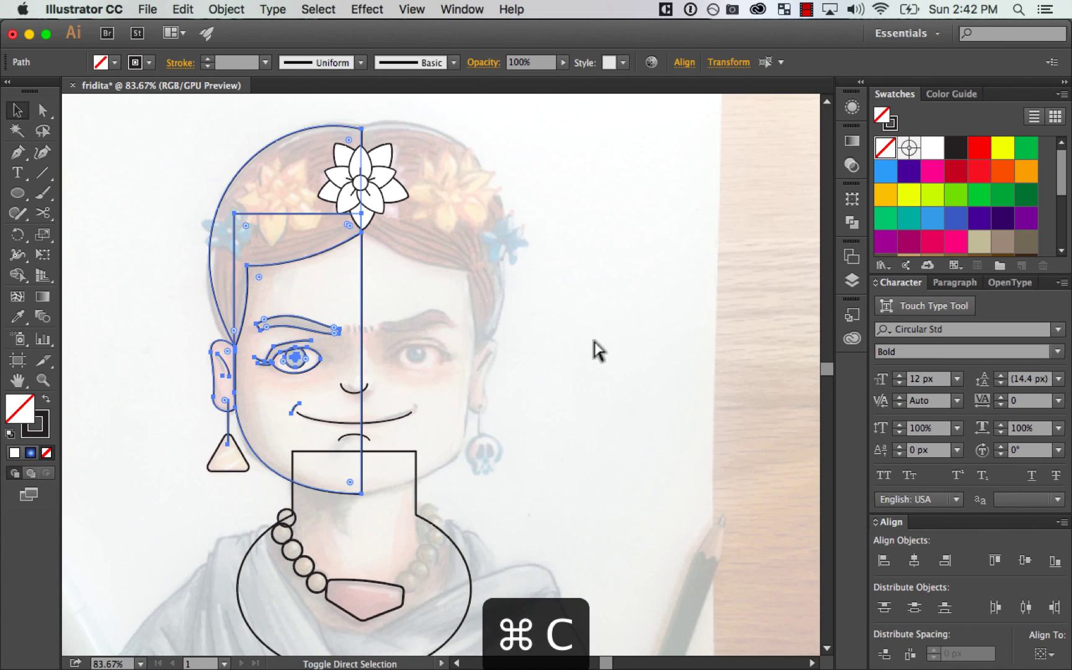
pyautogui.press('super+shift+v')
pyautogui.press('v')
pyautogui.click(852, 198)
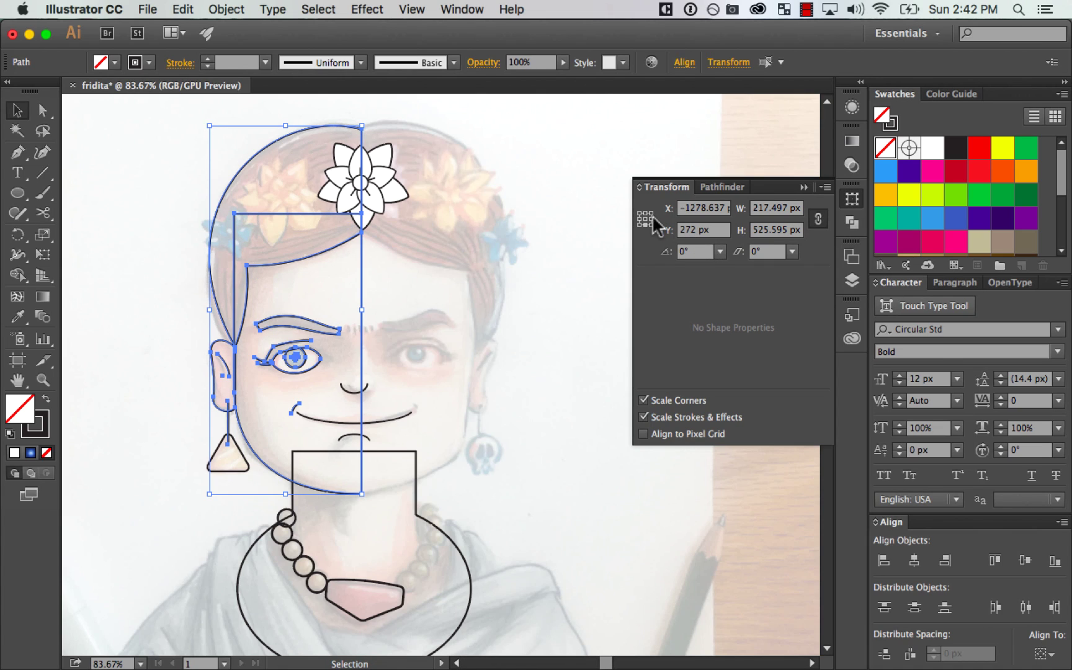
pyautogui.click(825, 187)
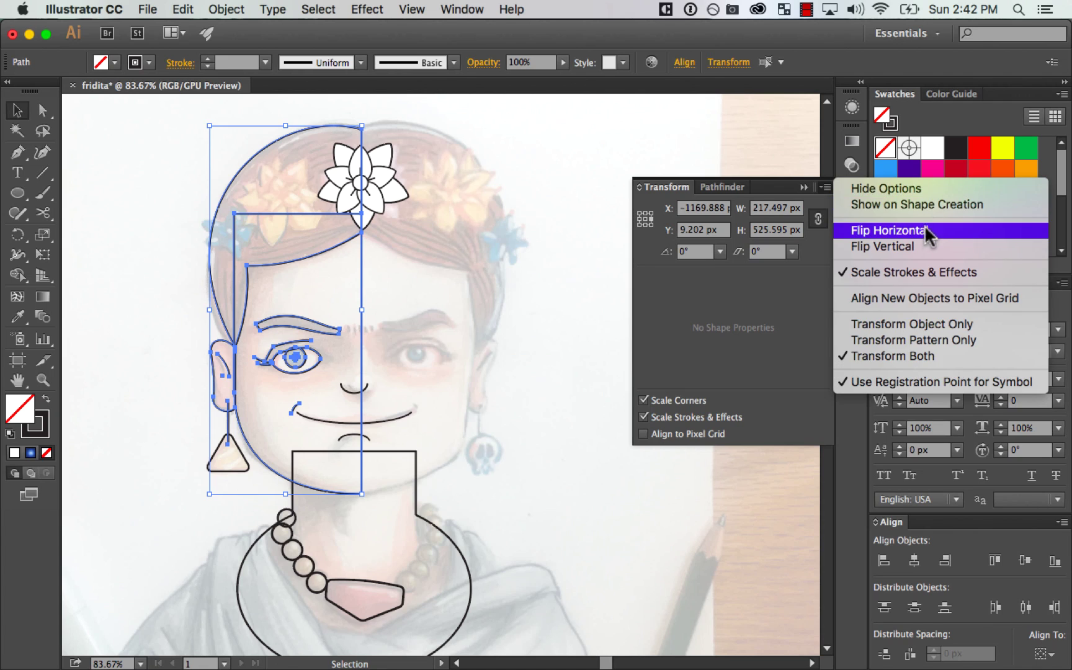
pyautogui.click(927, 234)
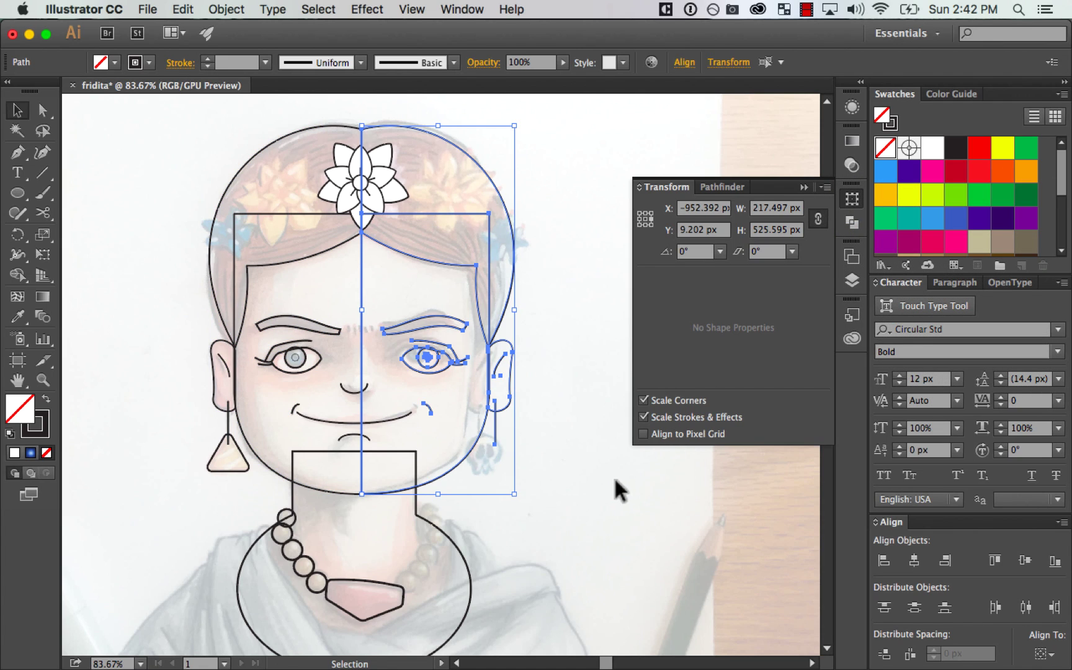
# Step: Move the whole line artwork off the sketch onto blank canvas and frame the head close up
pyautogui.press('super+minus')
pyautogui.press('super+minus')
pyautogui.press('super+minus')
pyautogui.press('super+minus')
pyautogui.press('super+equal')
pyautogui.click(600, 487)
pyautogui.moveTo(583, 491); pyautogui.dragTo(587, 453)
pyautogui.moveTo(305, 517); pyautogui.dragTo(306, 523)
pyautogui.moveTo(437, 374); pyautogui.dragTo(753, 373)
pyautogui.moveTo(740, 496); pyautogui.dragTo(418, 477)
pyautogui.click(627, 422)
pyautogui.moveTo(313, 191); pyautogui.dragTo(564, 503)
pyautogui.moveTo(584, 320); pyautogui.dragTo(653, 350)
pyautogui.moveTo(301, 187); pyautogui.dragTo(638, 511)
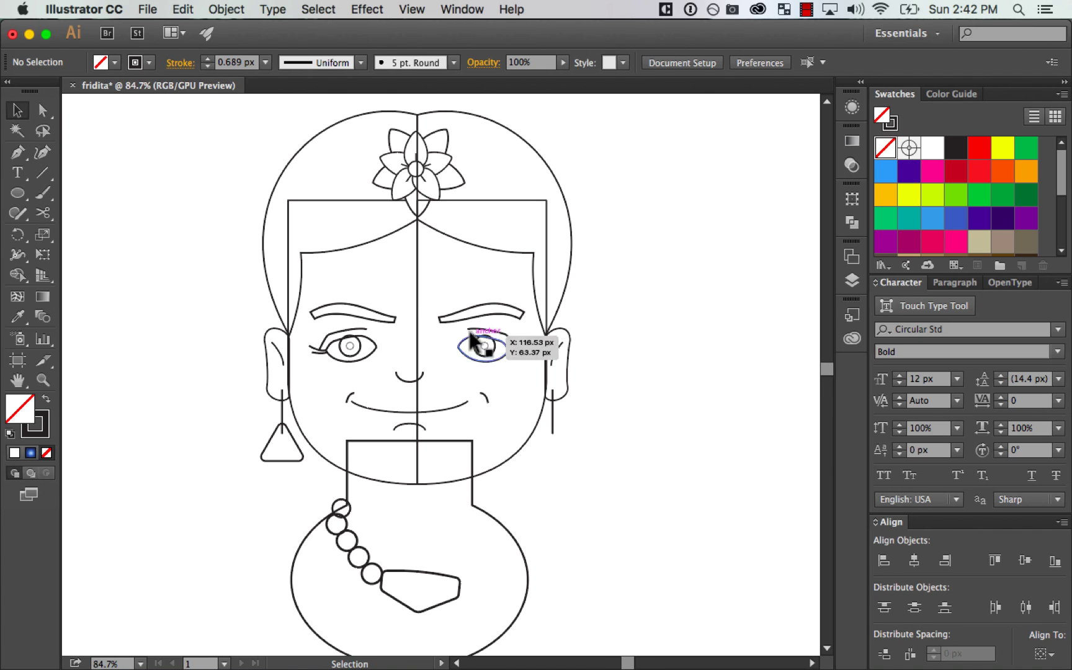
# Step: Select the two mirrored face halves and unite them into a single outline with Pathfinder
pyautogui.moveTo(414, 275); pyautogui.dragTo(428, 289)
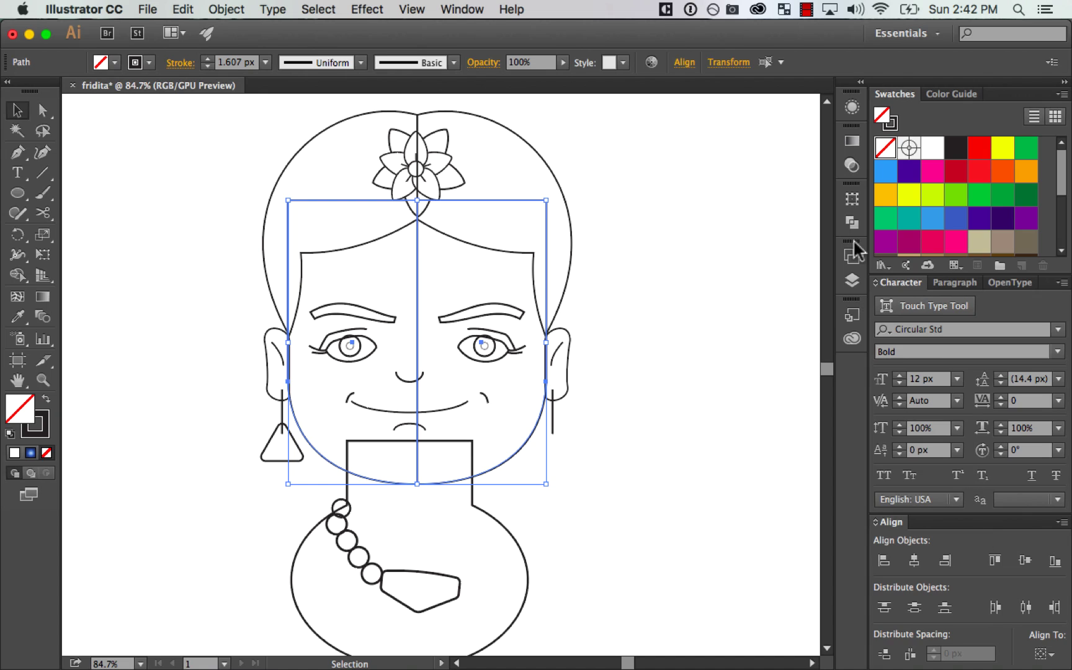
pyautogui.click(852, 222)
pyautogui.click(646, 223)
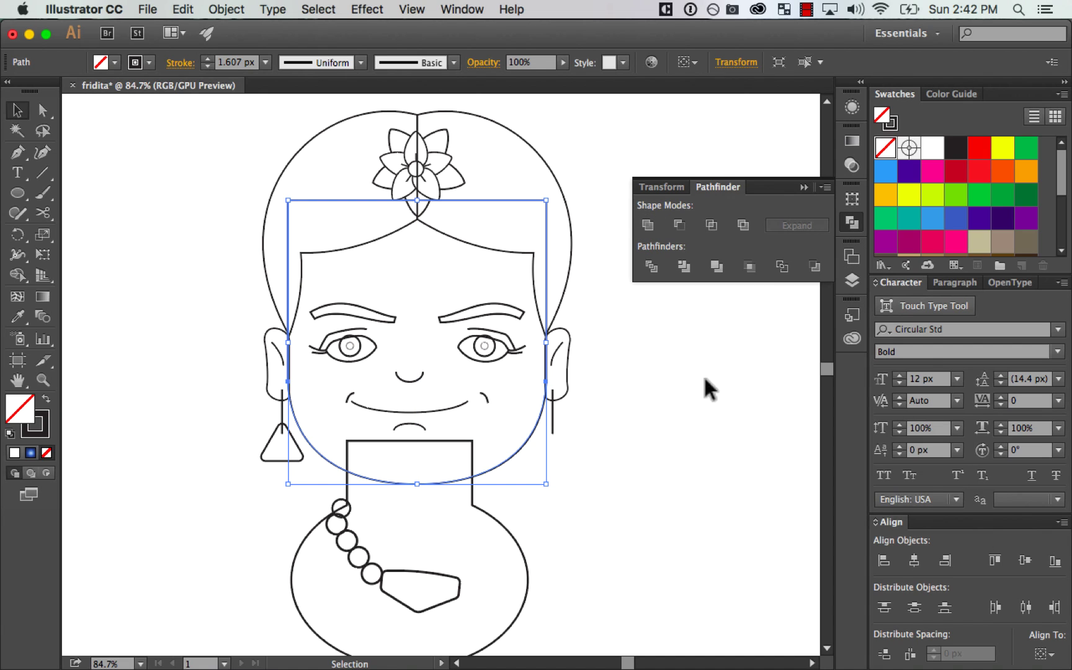
pyautogui.click(701, 403)
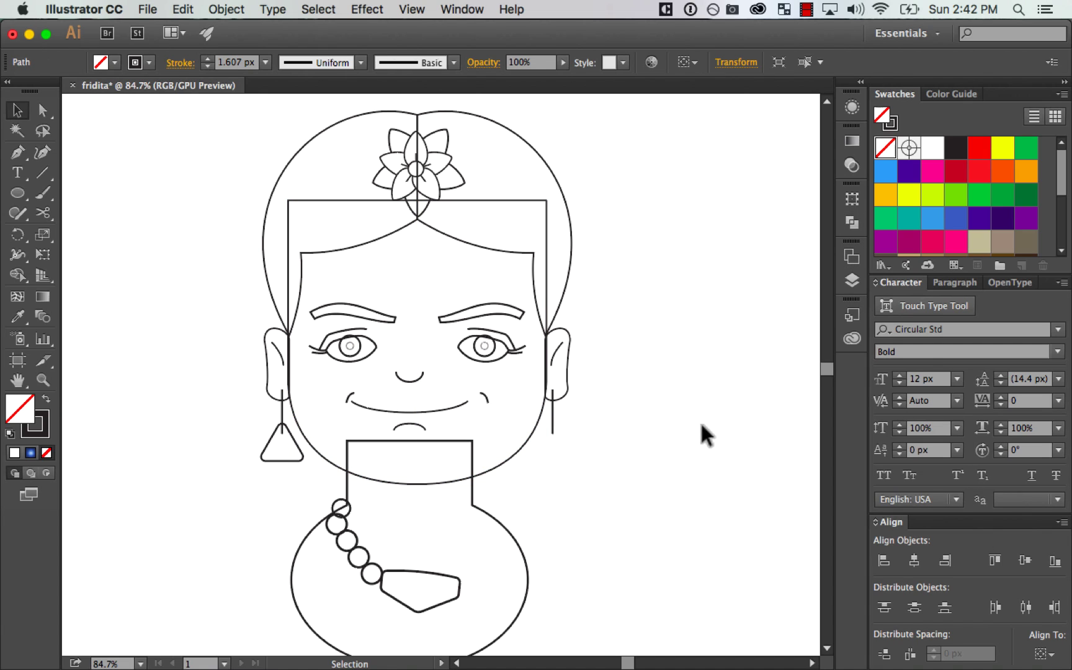
# Step: Unite the two mirrored hair halves into one continuous hair shape with Pathfinder and deselect it
pyautogui.click(428, 116)
pyautogui.click(852, 223)
pyautogui.click(648, 225)
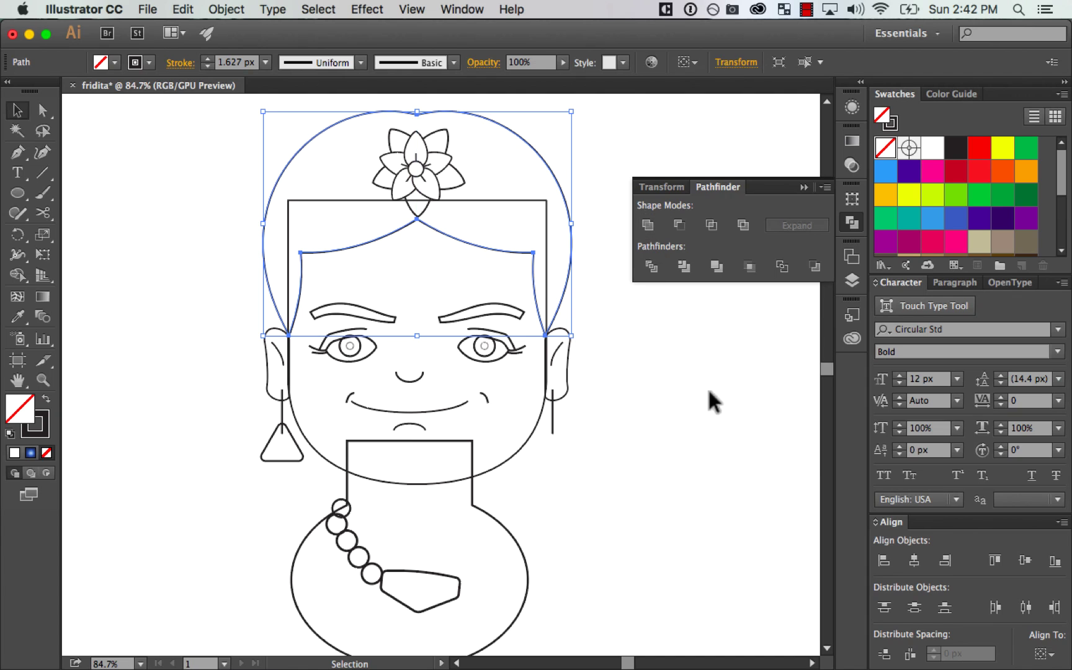
pyautogui.click(708, 390)
# Step: Select the nose, mouth, chin line and neck-and-body shape and centre them horizontally using the face outline as key object
pyautogui.press('space')
pyautogui.moveTo(711, 402)
pyautogui.mouseDown()
pyautogui.moveTo(706, 368)
pyautogui.moveTo(704, 414)
pyautogui.mouseUp()
pyautogui.scroll(-3, 711, 402)
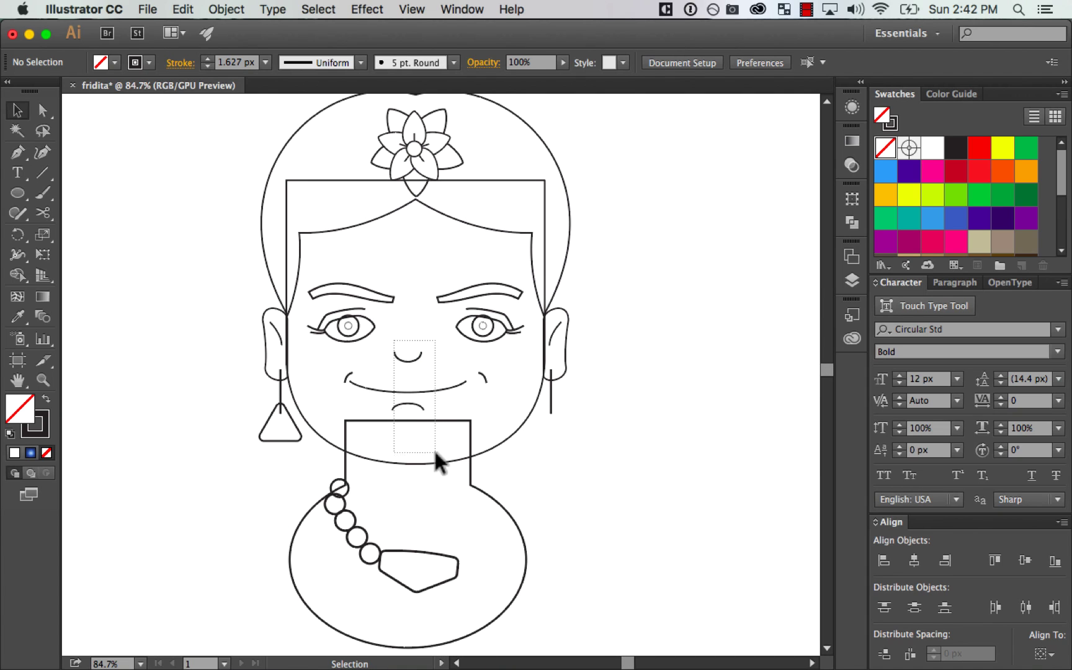
pyautogui.moveTo(435, 452); pyautogui.dragTo(436, 454)
pyautogui.moveTo(525, 422); pyautogui.dragTo(526, 423)
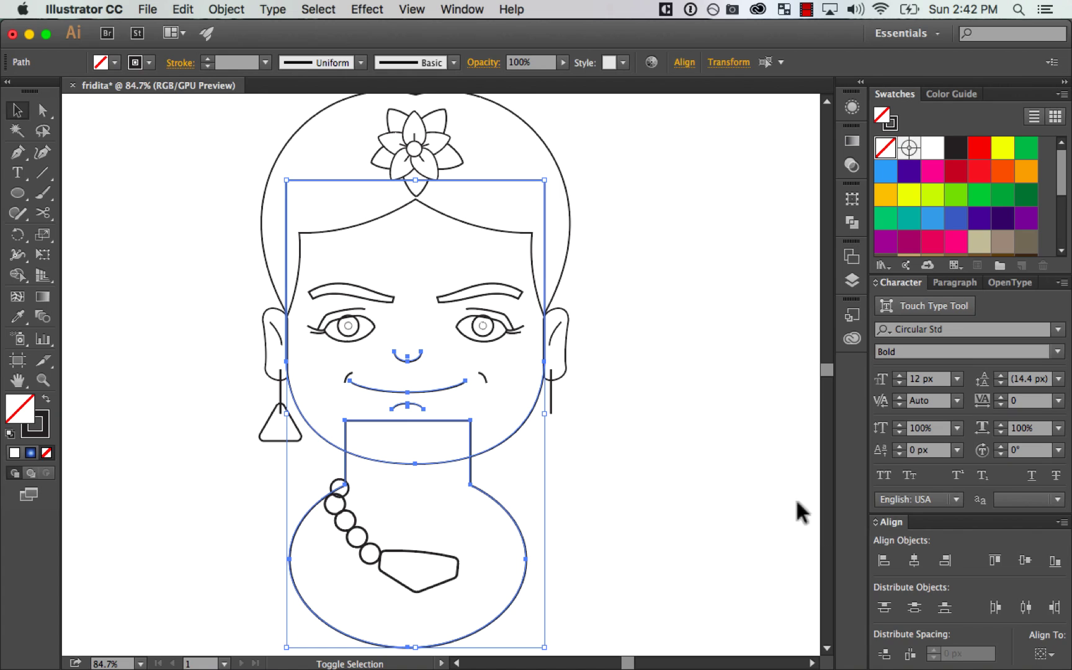
pyautogui.click(415, 346)
pyautogui.moveTo(426, 411); pyautogui.dragTo(435, 423)
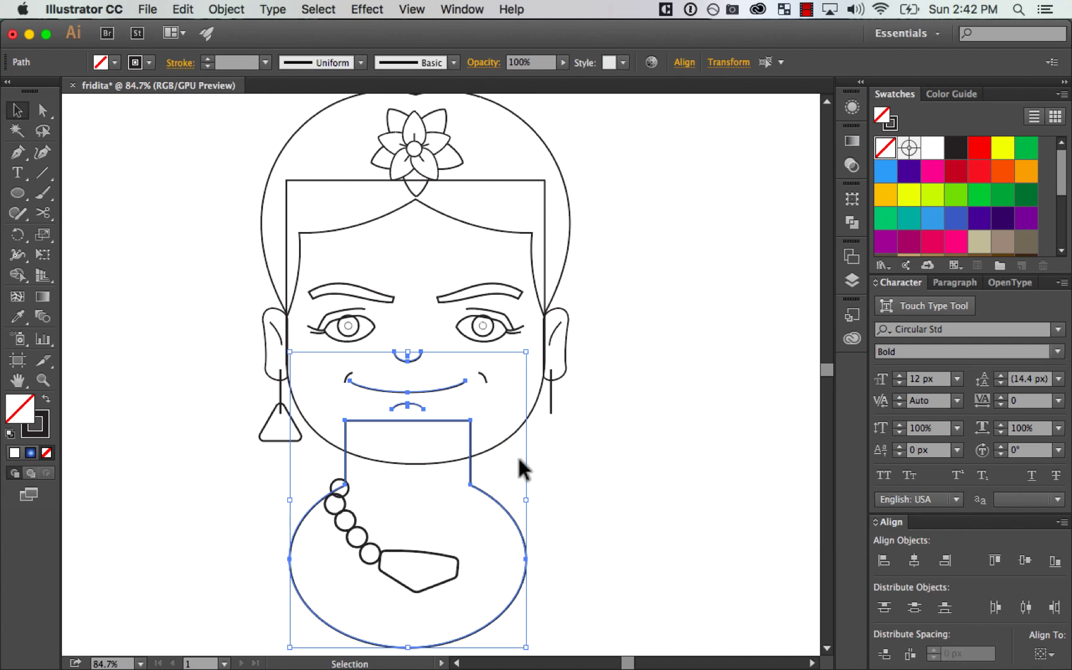
pyautogui.keyDown('shift'); pyautogui.click(505, 440); pyautogui.keyUp('shift')
pyautogui.click(504, 439)
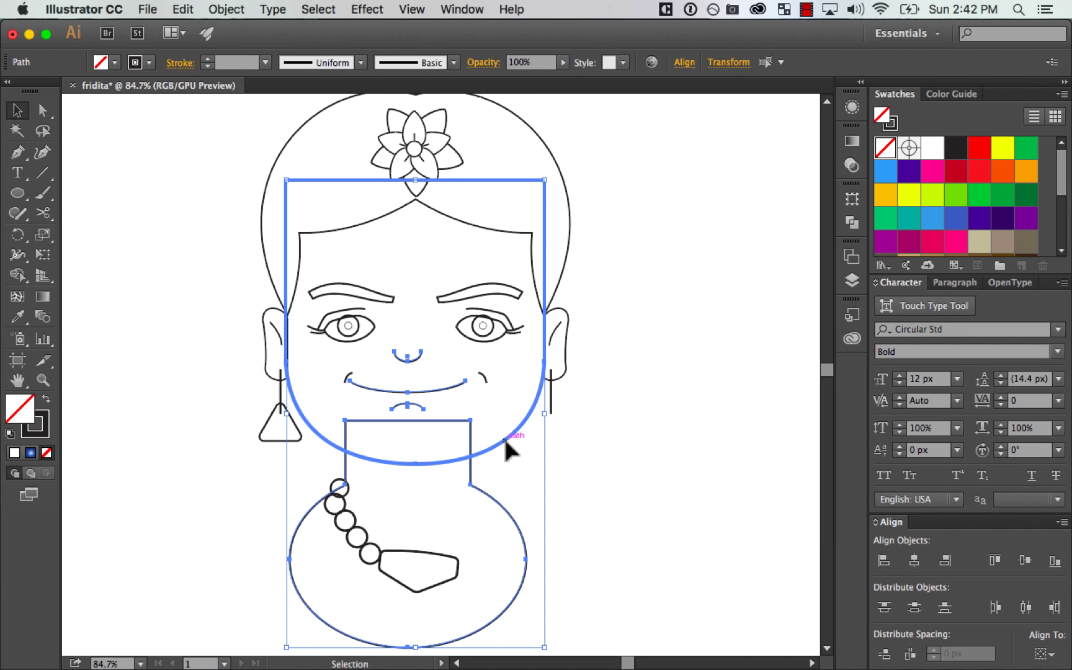
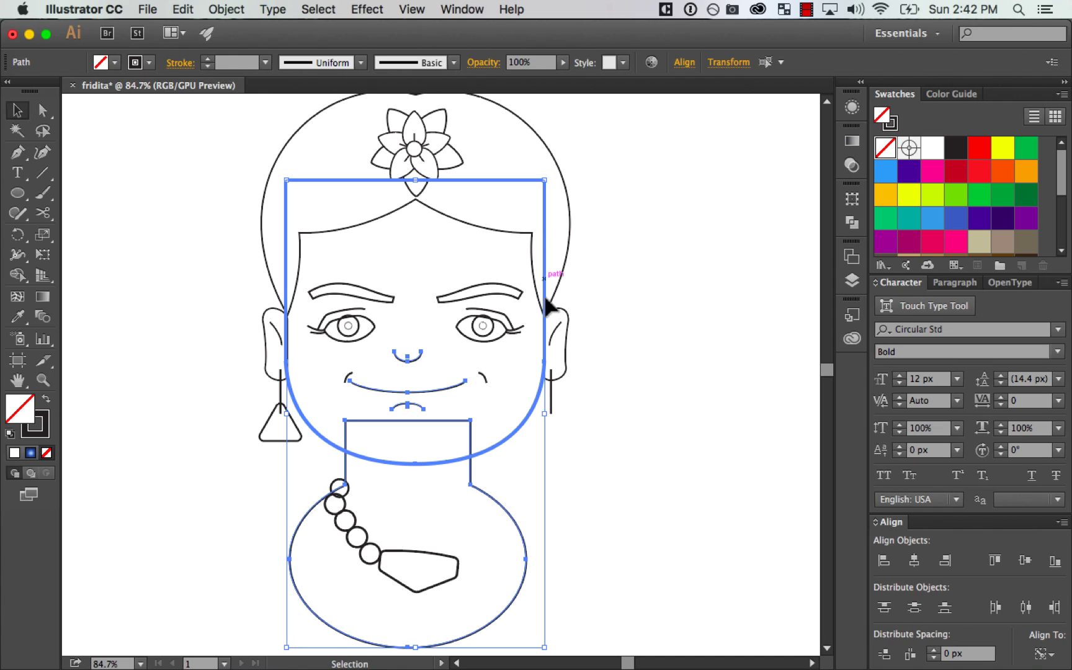
pyautogui.click(903, 554)
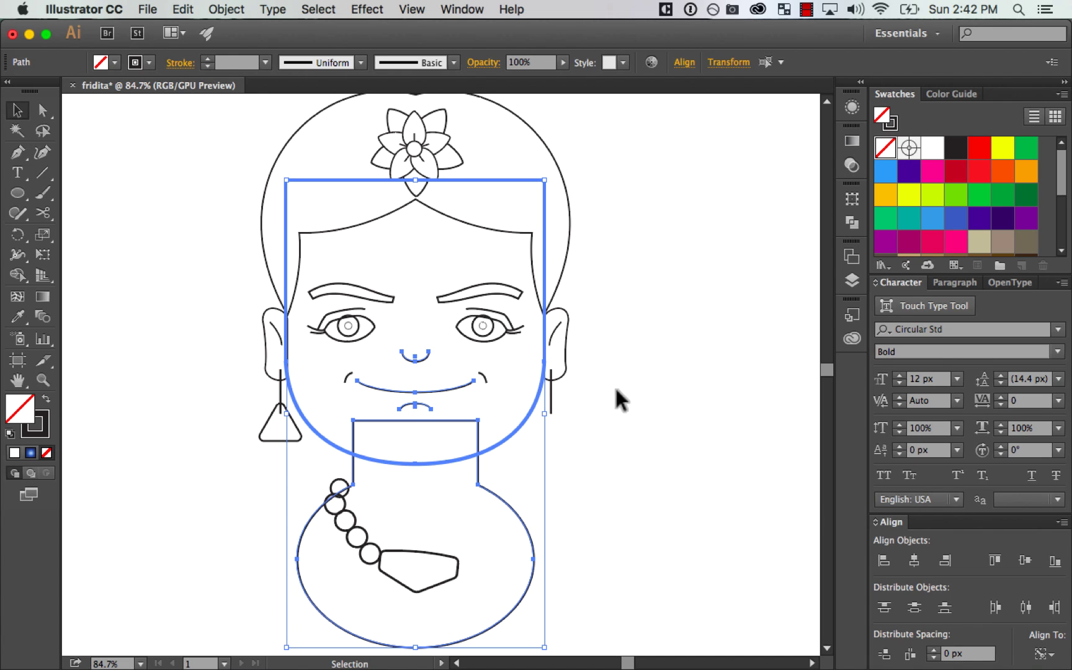
pyautogui.click(641, 374)
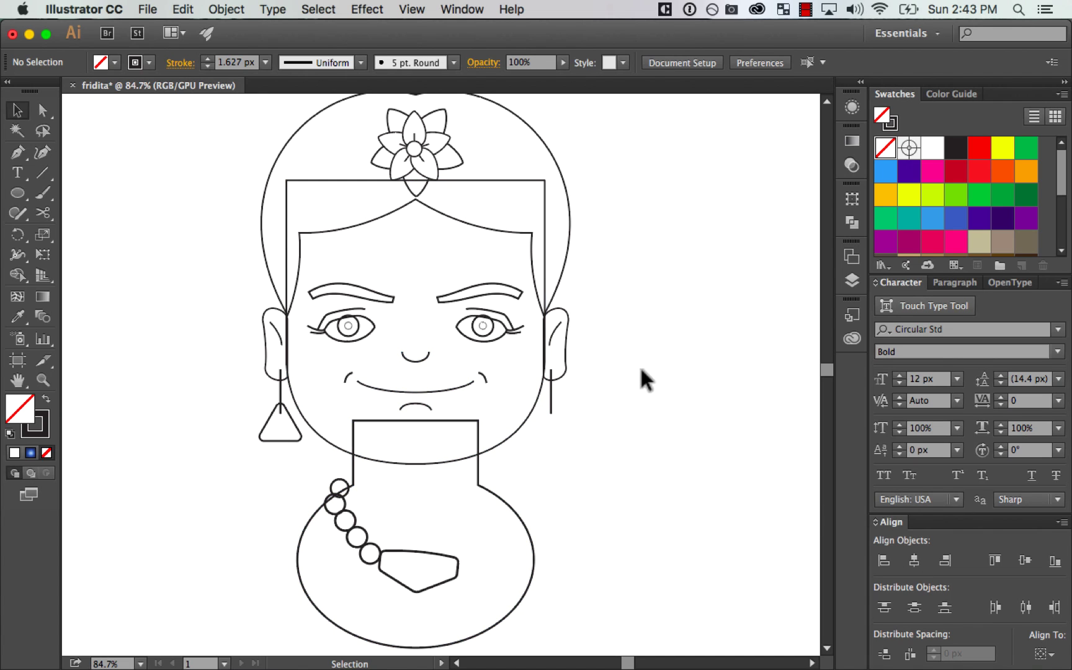
# Step: Group the eyes and eyebrows and centre the group horizontally on the face outline
pyautogui.moveTo(641, 373); pyautogui.dragTo(673, 397)
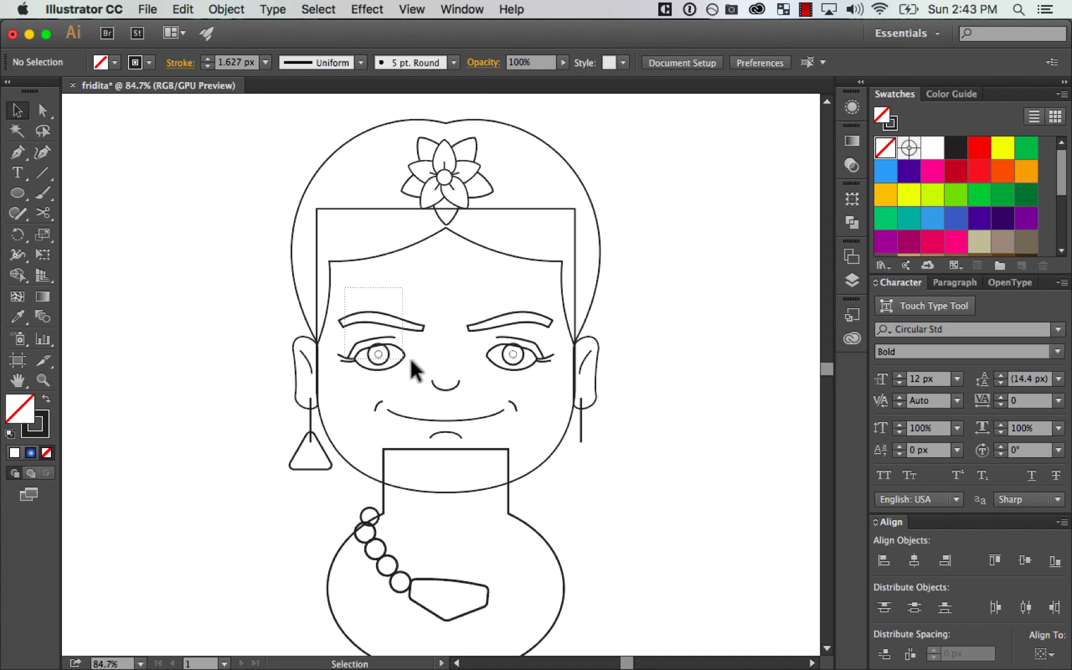
pyautogui.moveTo(542, 363); pyautogui.dragTo(551, 362)
pyautogui.press('super+g')
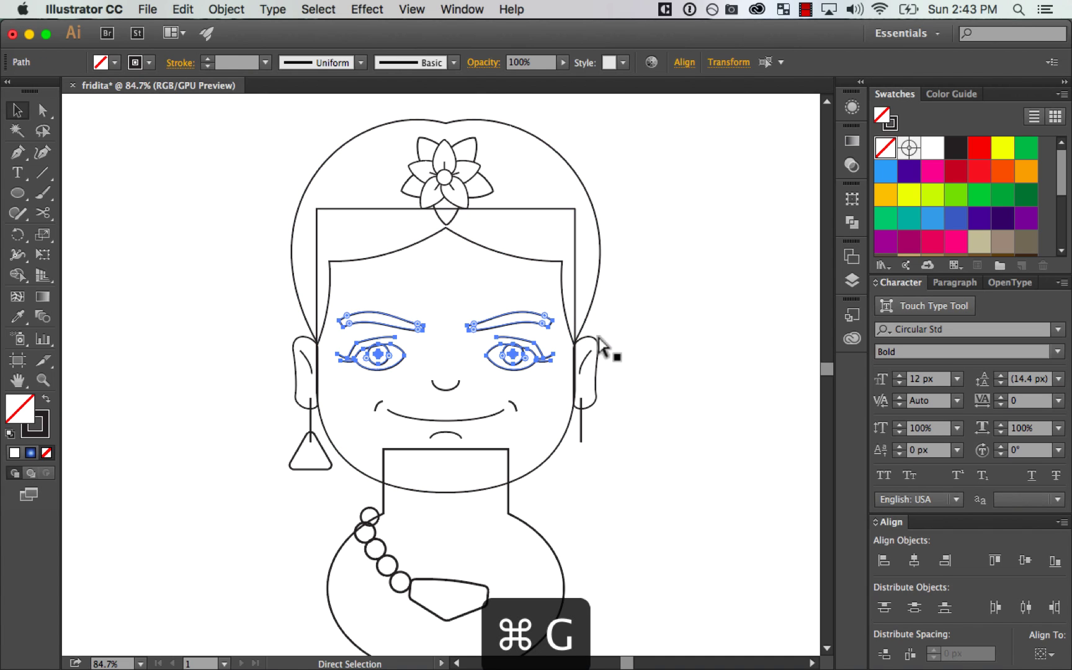
pyautogui.keyDown('shift'); pyautogui.click(498, 210); pyautogui.keyUp('shift')
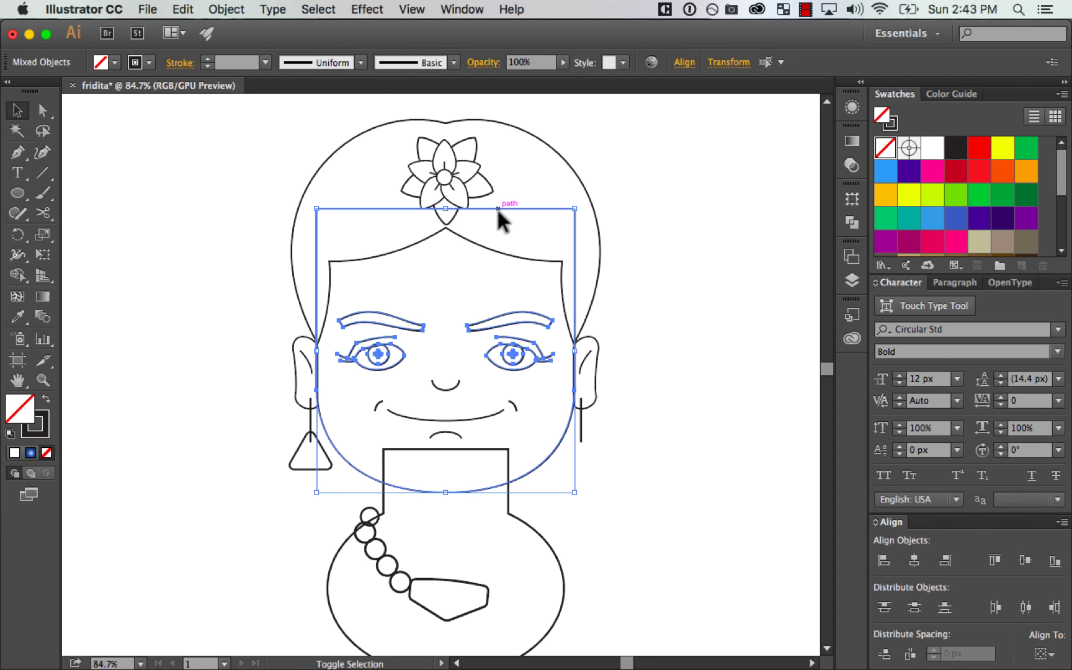
pyautogui.click(690, 368)
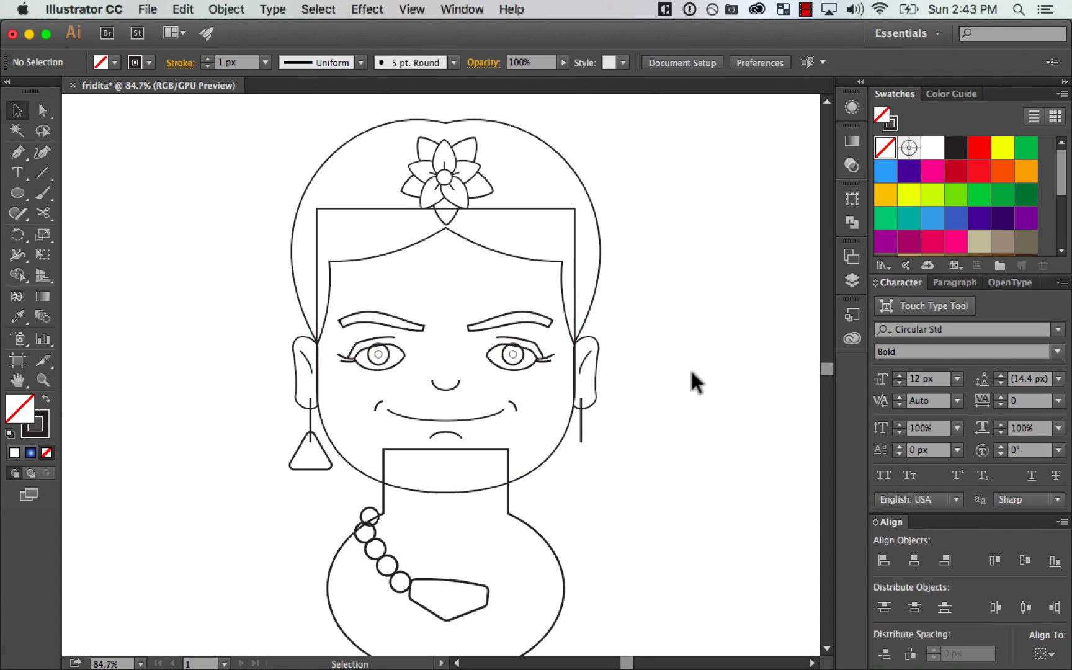
# Step: Duplicate the central flower to the left side of the hair, rotate the copy, nudge it left and send it backward
pyautogui.moveTo(689, 368); pyautogui.dragTo(706, 466)
pyautogui.moveTo(448, 284); pyautogui.dragTo(382, 303)
pyautogui.moveTo(435, 354); pyautogui.dragTo(516, 284)
pyautogui.press('Left')
pyautogui.press('Left')
pyautogui.press('Left')
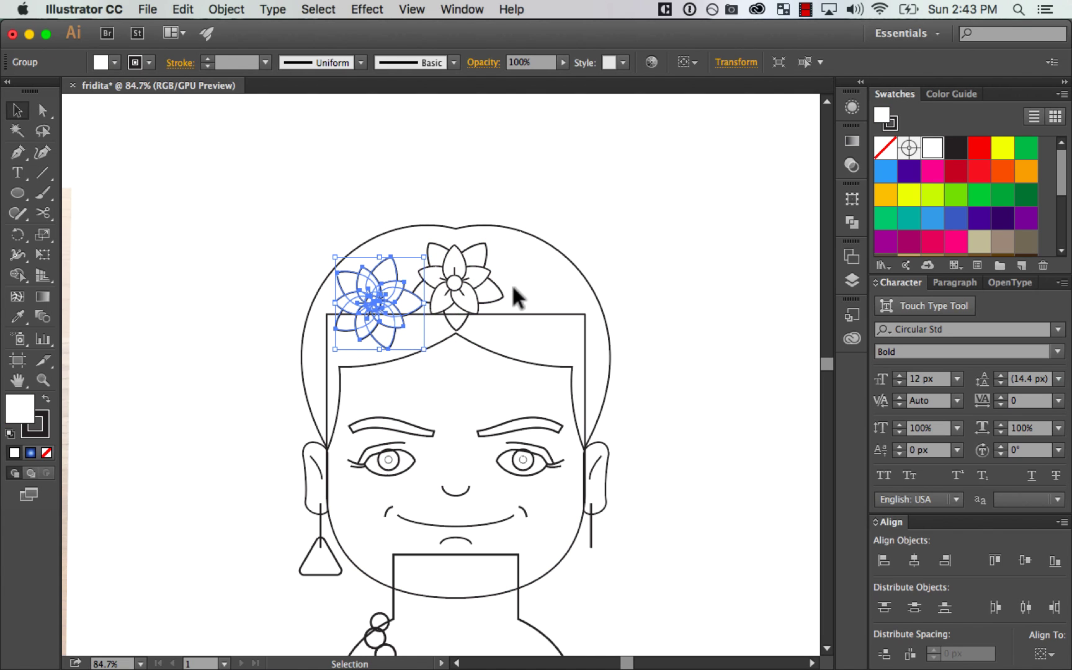
pyautogui.press('super+[')
pyautogui.click(531, 280)
# Step: Copy the left flower straight across to the right side of the hair, flip it horizontally and nudge it left
pyautogui.click(400, 320)
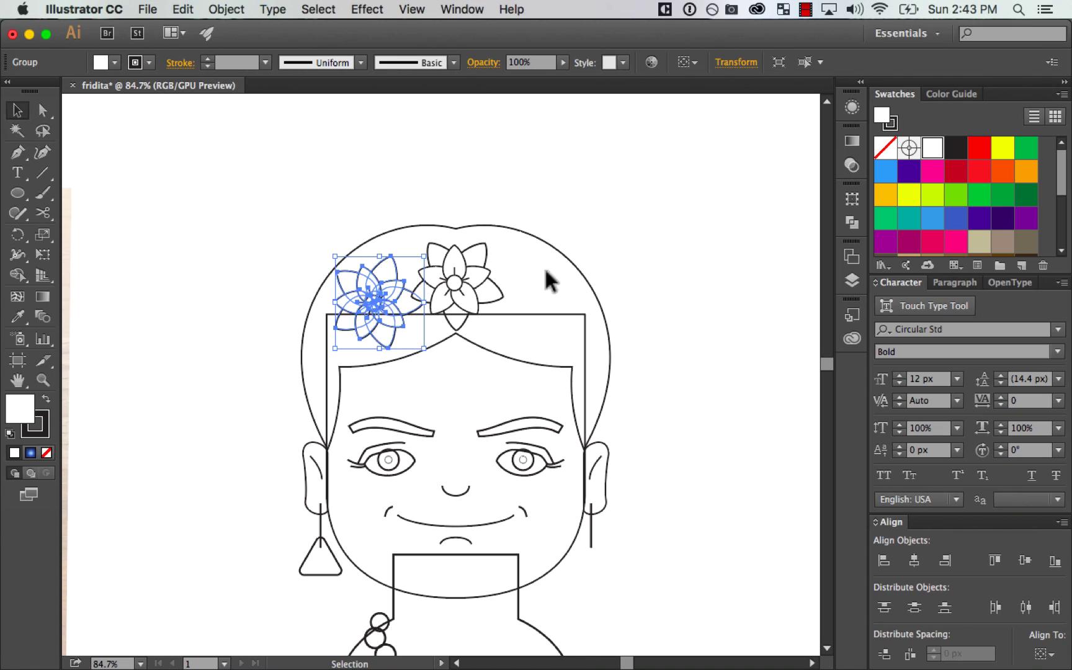
pyautogui.moveTo(410, 322); pyautogui.dragTo(554, 322)
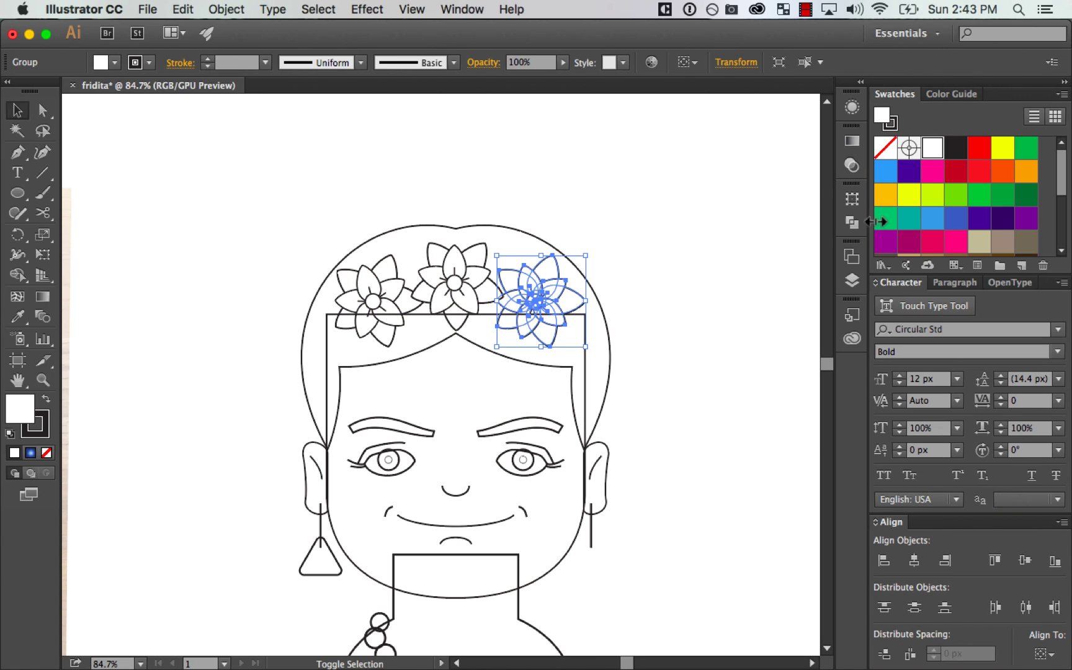
pyautogui.click(851, 198)
pyautogui.click(824, 186)
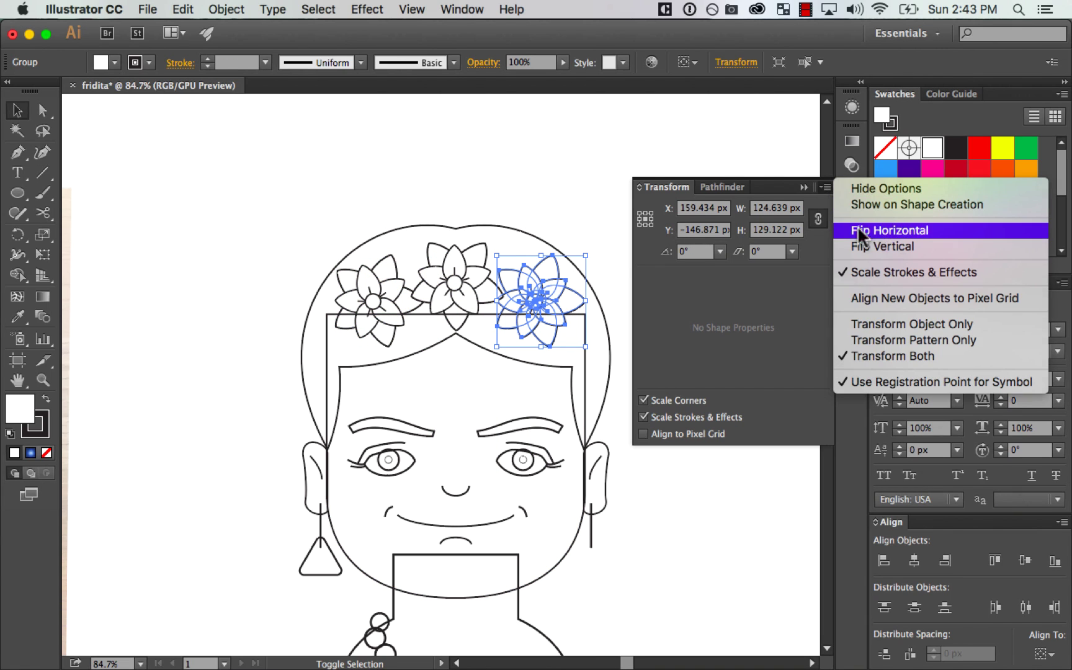
pyautogui.click(859, 231)
pyautogui.click(851, 199)
pyautogui.click(678, 236)
pyautogui.click(554, 302)
pyautogui.press('Left')
pyautogui.press('Left')
pyautogui.press('Left')
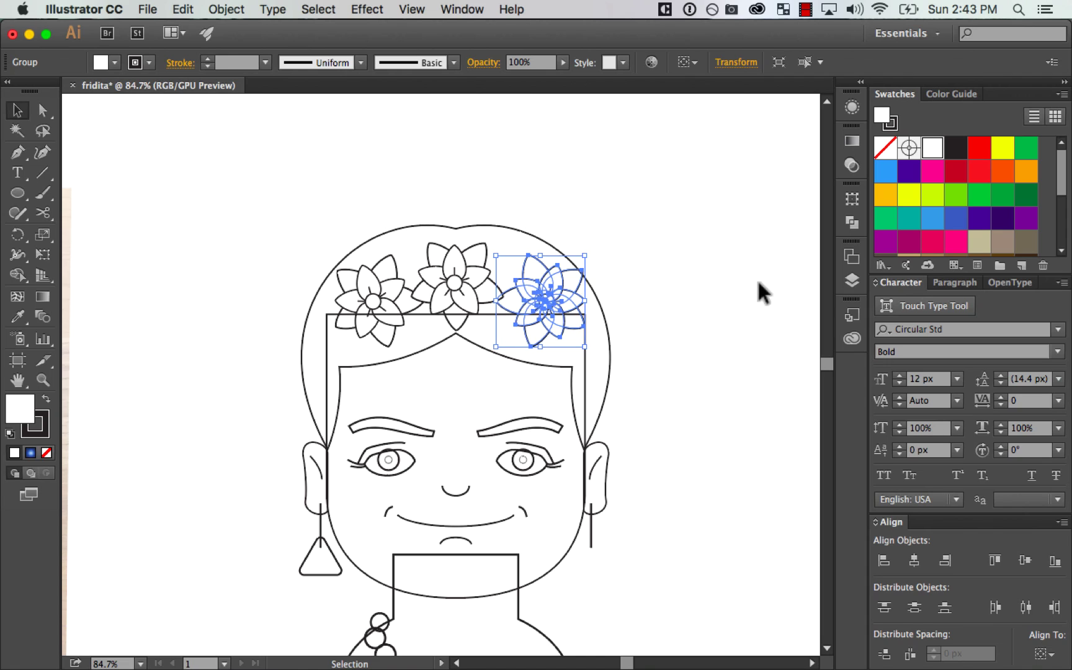
pyautogui.click(707, 335)
# Step: Duplicate the central flower onto the hair's left edge, isolate the copy and delete its back petals, leaving five front petals
pyautogui.moveTo(721, 353); pyautogui.dragTo(743, 322)
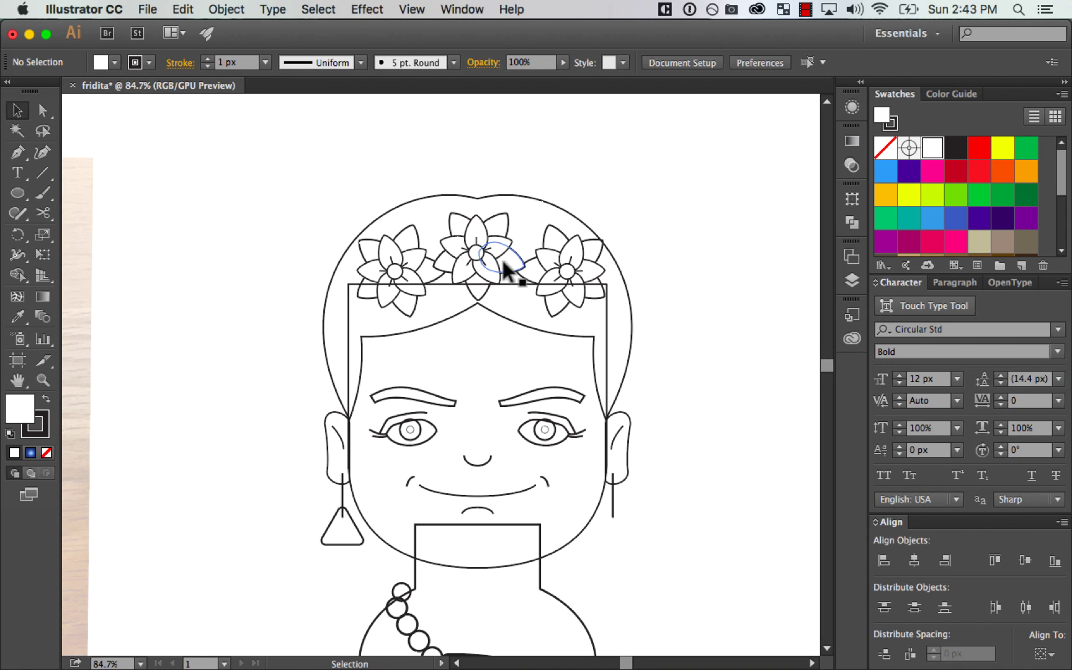
pyautogui.moveTo(490, 287); pyautogui.dragTo(335, 332)
pyautogui.press('z')
pyautogui.click(477, 389)
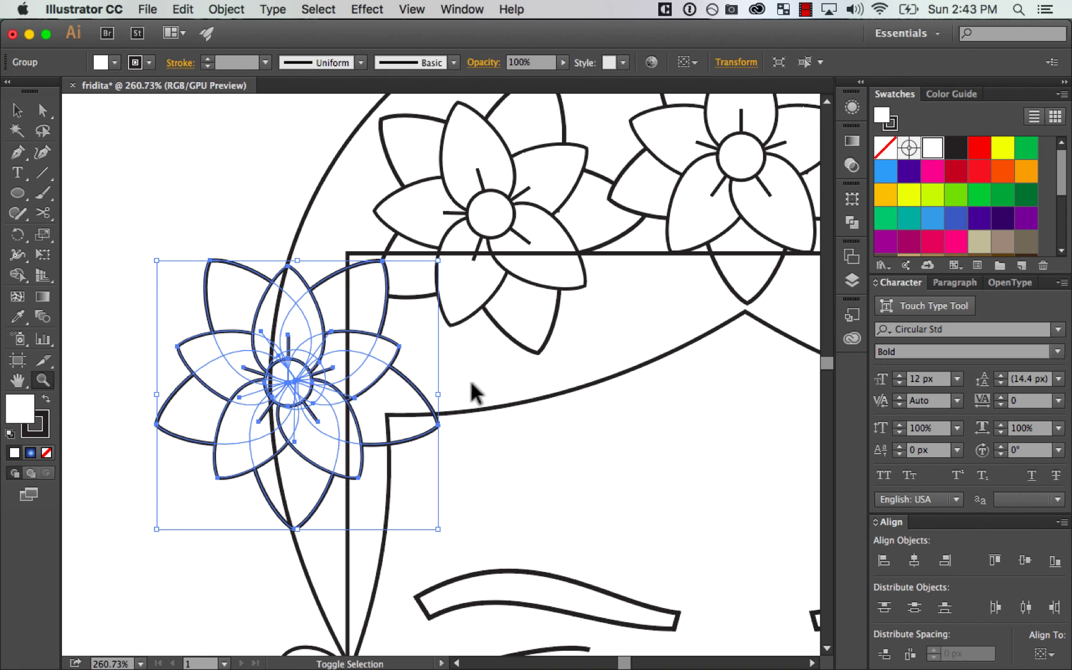
pyautogui.press('v')
pyautogui.doubleClick(312, 322)
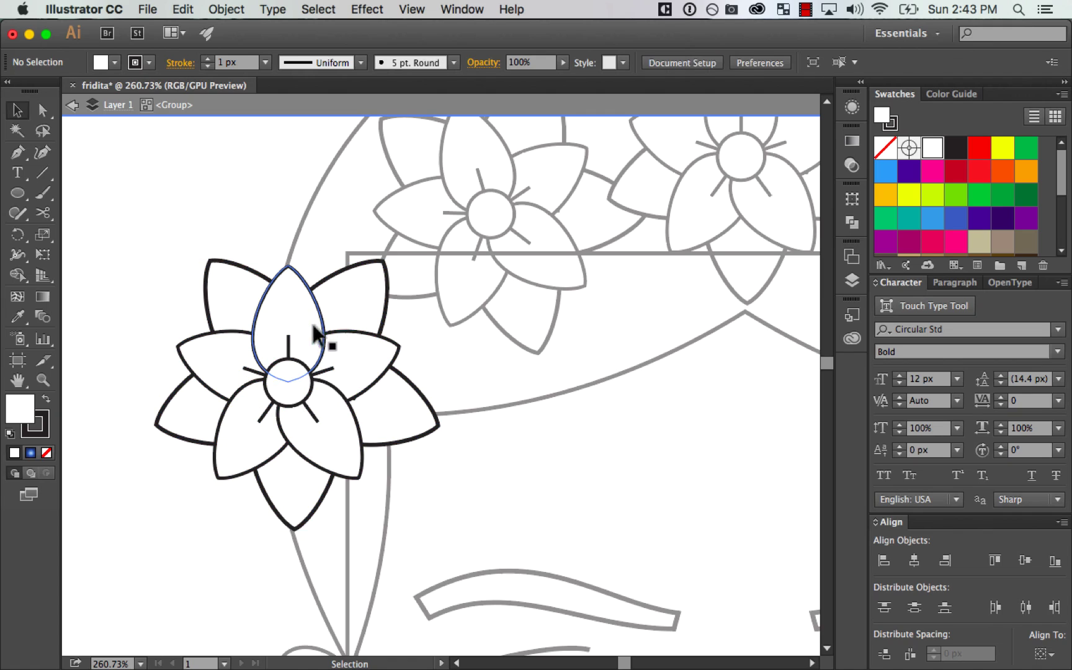
pyautogui.press('Delete')
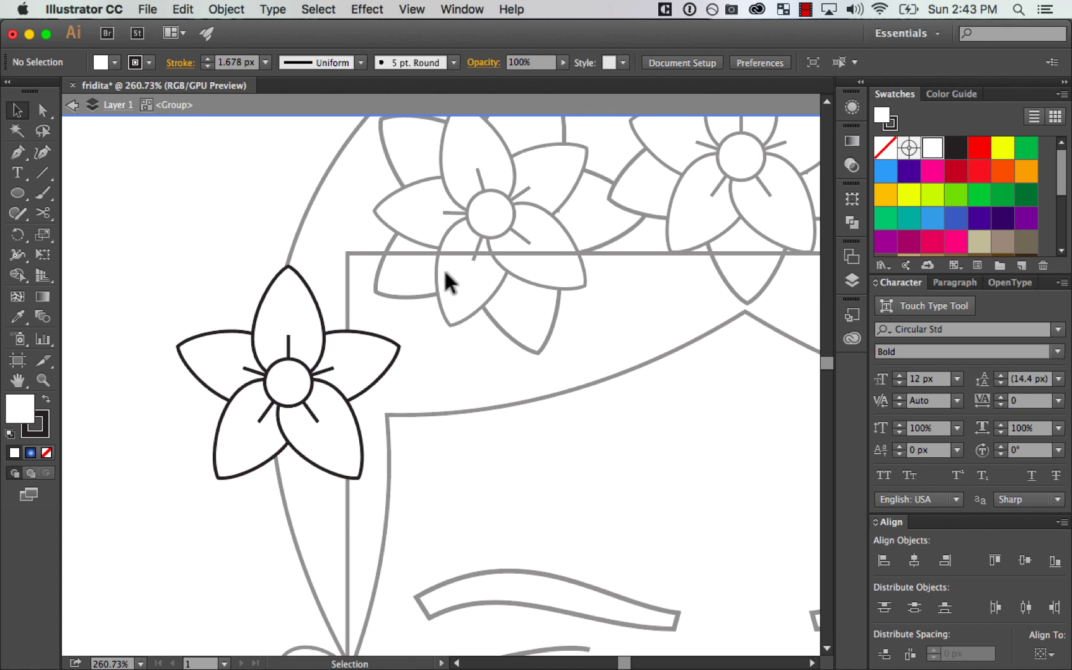
# Step: Rotate and shrink the five-petal flower, place it on the hair's left edge below the larger flower, and exit isolation mode
pyautogui.moveTo(386, 345); pyautogui.dragTo(388, 348)
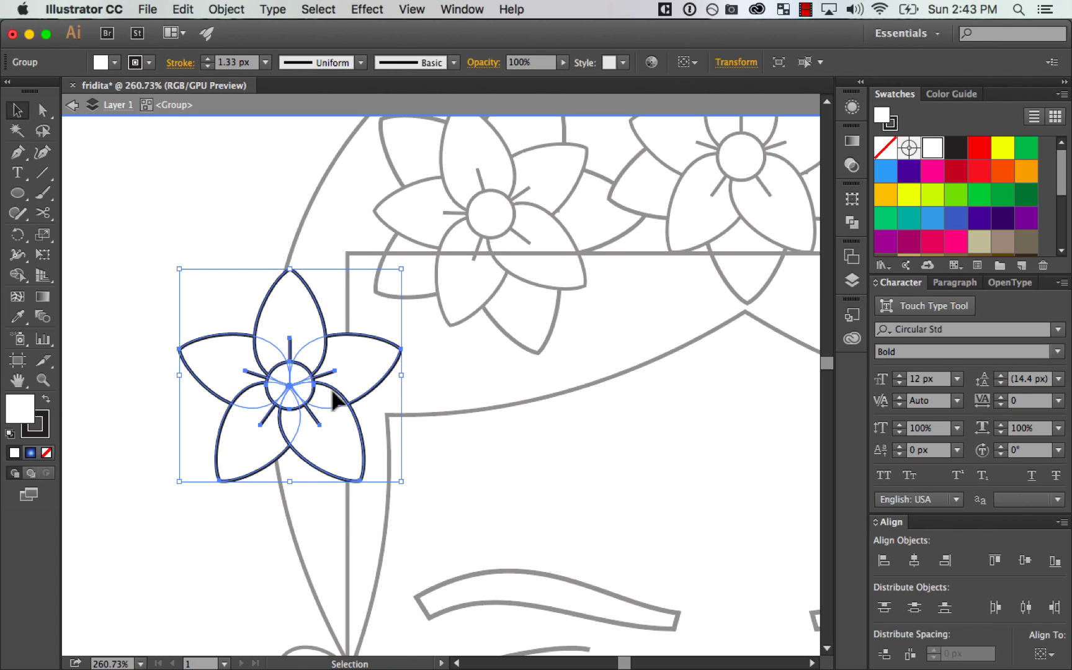
pyautogui.moveTo(408, 487); pyautogui.dragTo(439, 430)
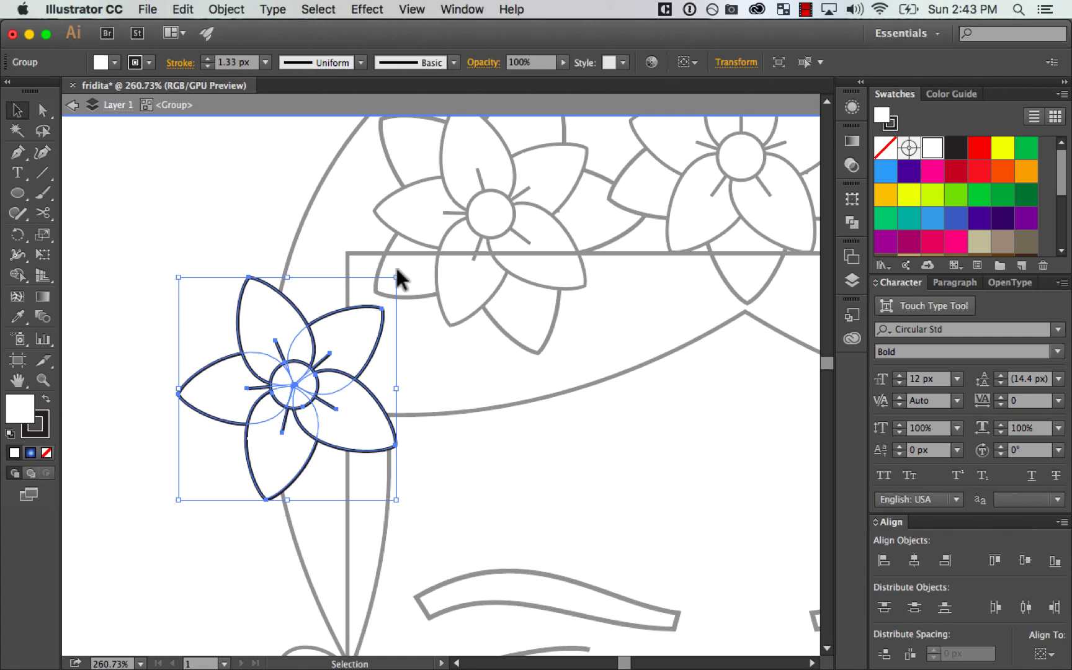
pyautogui.moveTo(396, 277); pyautogui.dragTo(358, 317)
pyautogui.moveTo(311, 402); pyautogui.dragTo(366, 353)
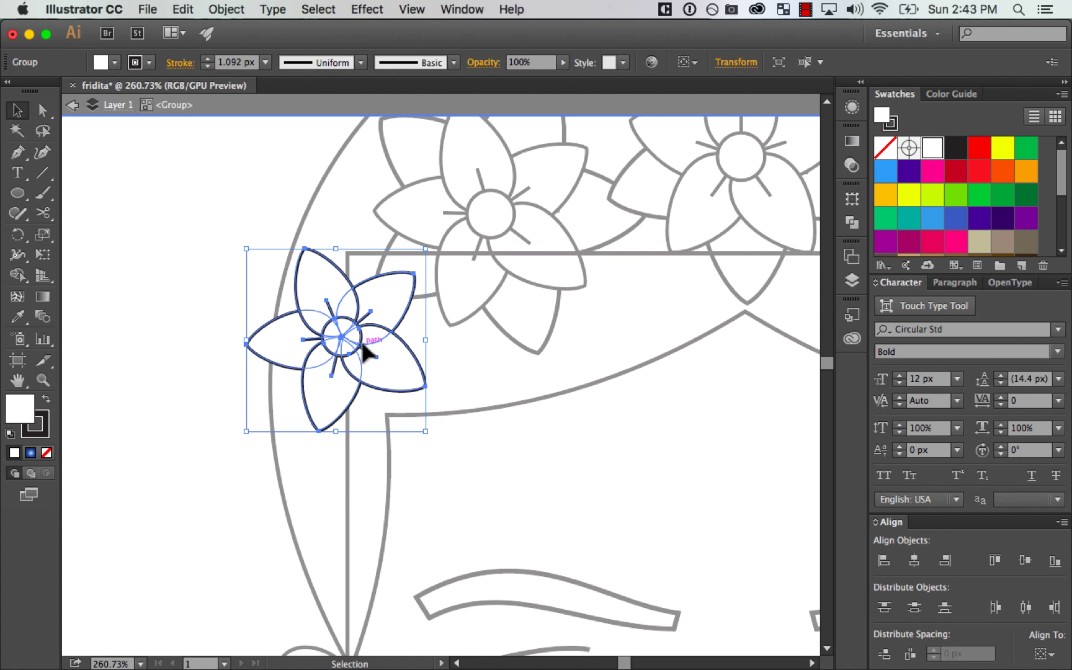
pyautogui.press('super+minus')
pyautogui.press('super+minus')
pyautogui.press('super+minus')
pyautogui.doubleClick(311, 436)
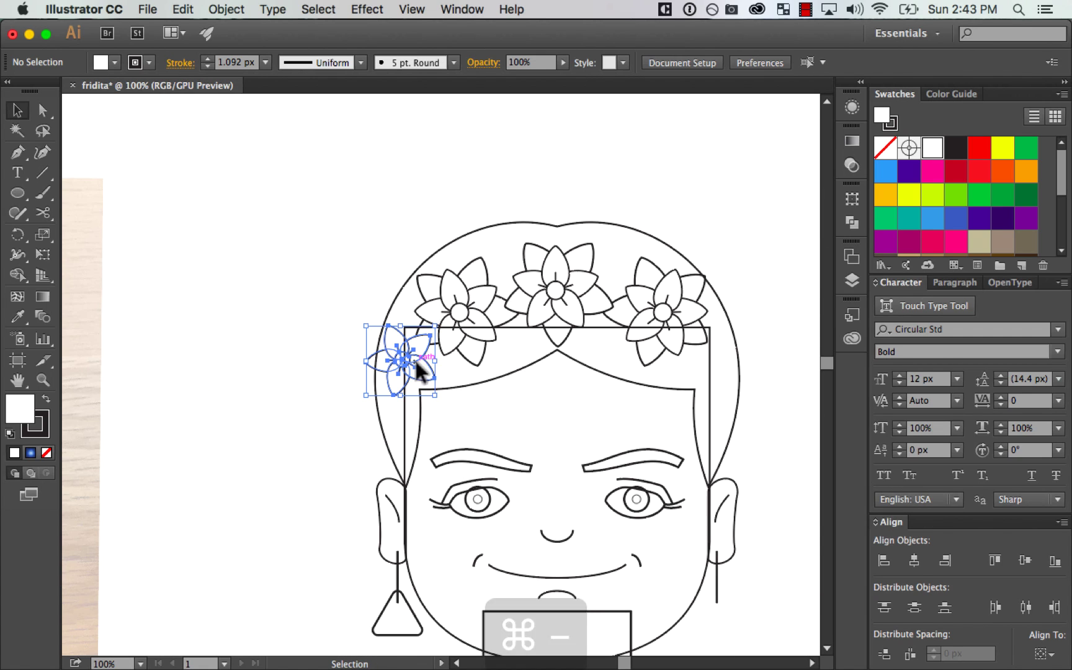
# Step: Send the small five-petal flower three levels backward in the stacking order and deselect it
pyautogui.click(414, 357)
pyautogui.press('super+bracketleft')
pyautogui.press('super+bracketleft')
pyautogui.press('super+bracketleft')
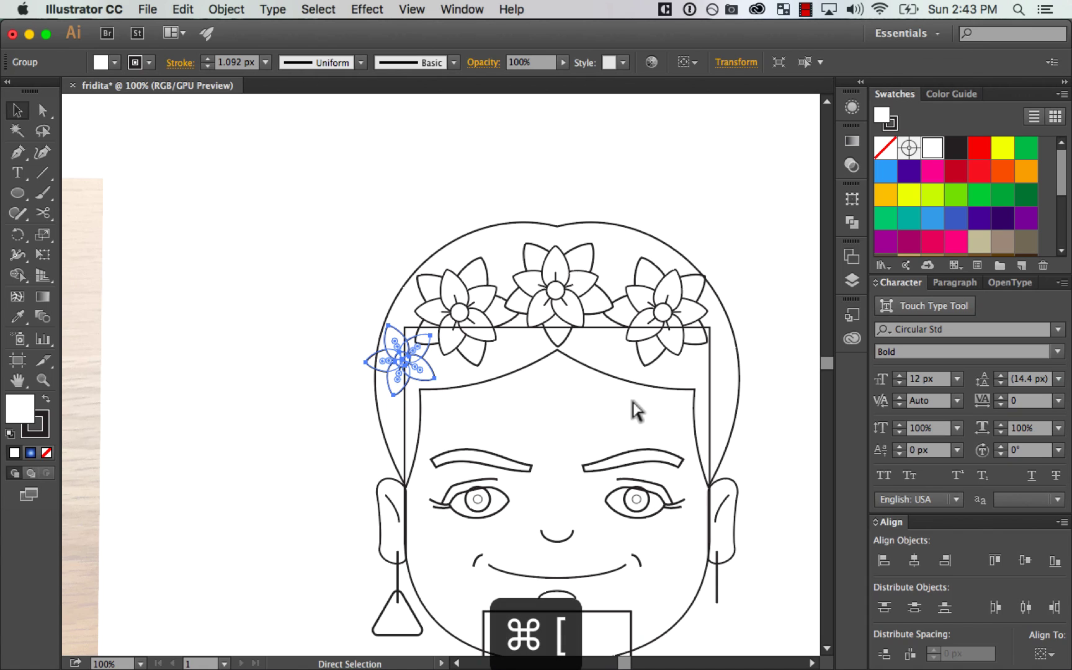
pyautogui.click(340, 423)
# Step: Copy the small flower straight across to the hair's right edge and flip the copy horizontally
pyautogui.moveTo(636, 393); pyautogui.dragTo(516, 458)
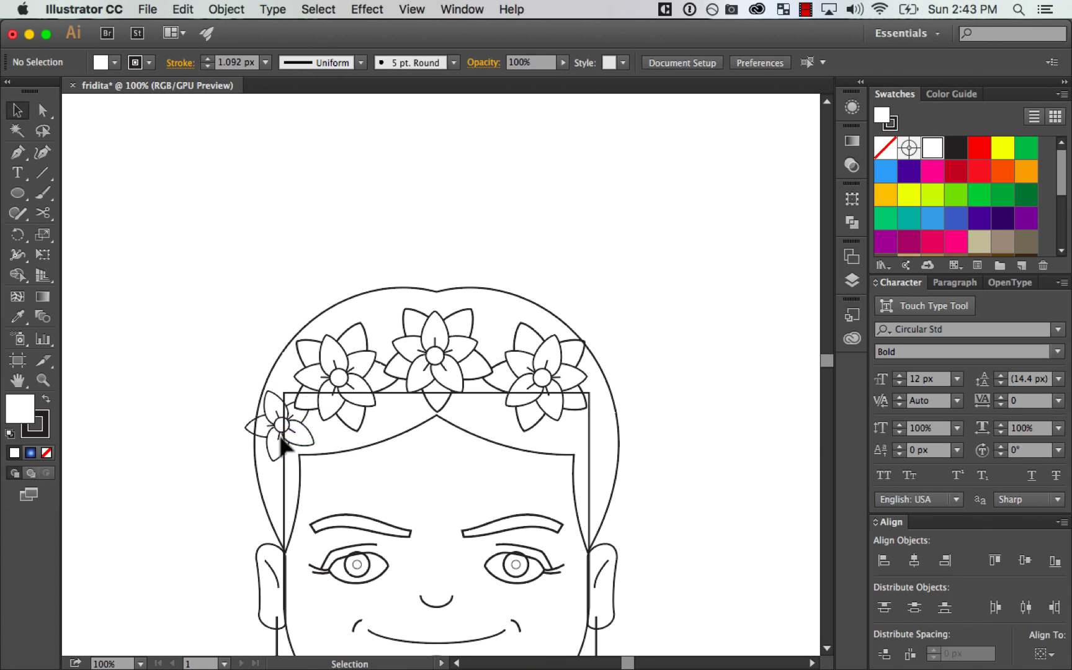
pyautogui.moveTo(279, 433); pyautogui.dragTo(597, 432)
pyautogui.click(736, 62)
pyautogui.click(824, 186)
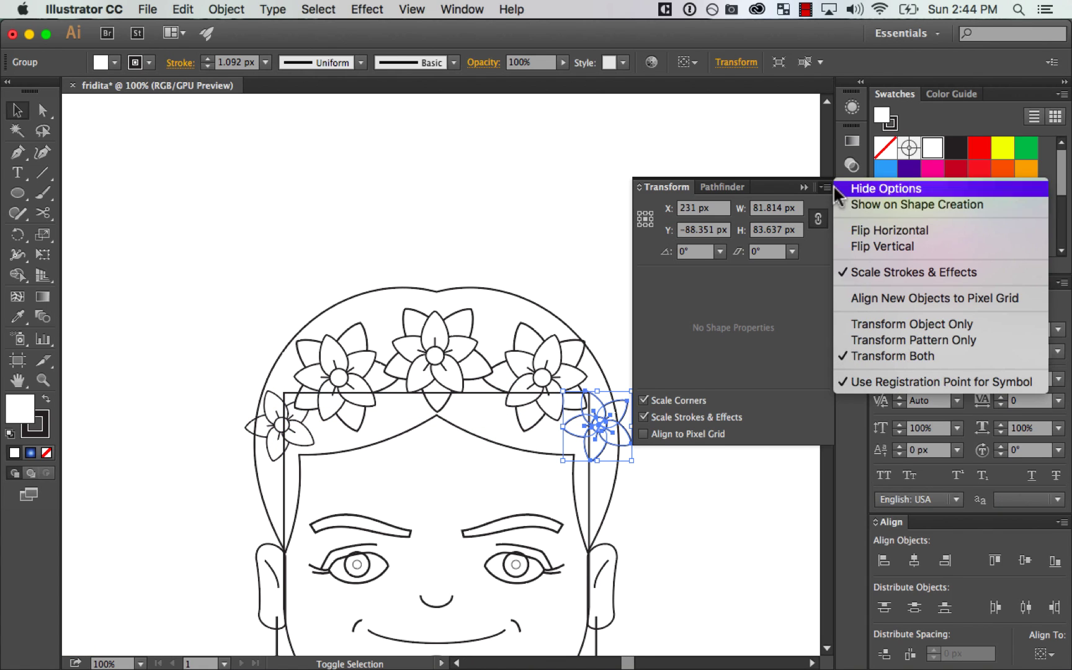
pyautogui.click(888, 230)
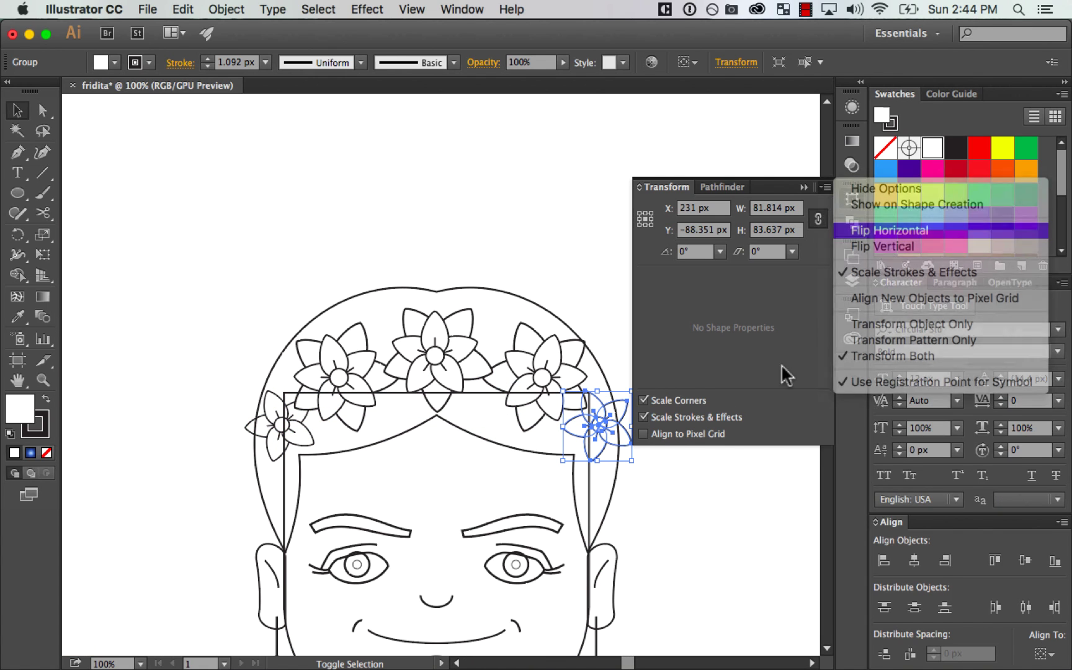
# Step: Group the two small outer flowers and centre the pair horizontally on the face outline
pyautogui.keyDown('shift'); pyautogui.click(311, 442); pyautogui.keyUp('shift')
pyautogui.press('super+g')
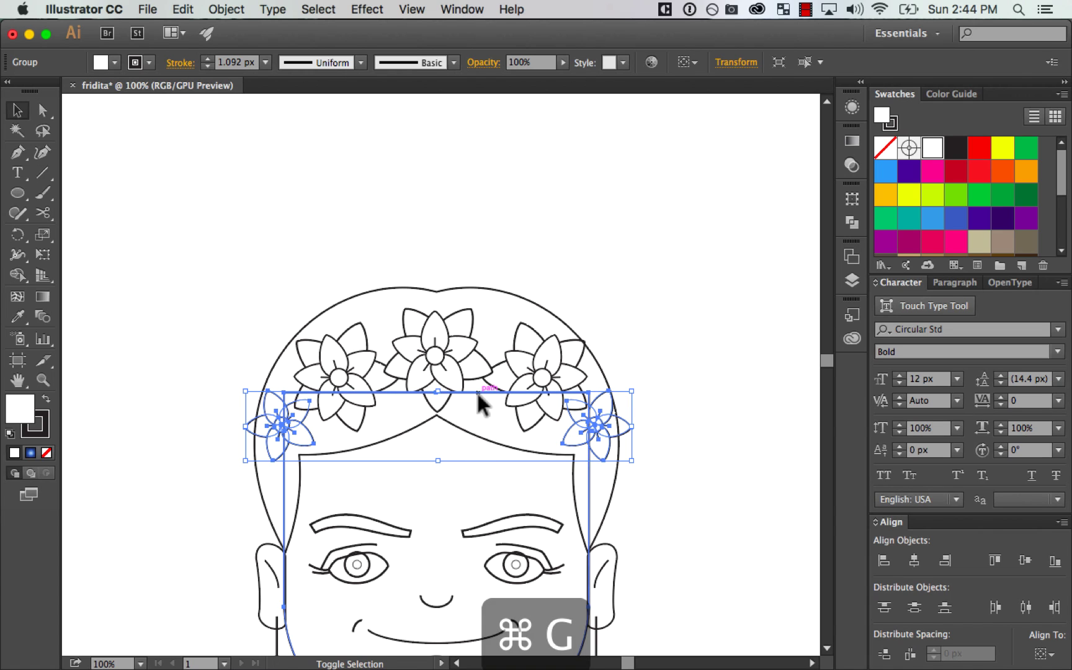
pyautogui.keyDown('shift'); pyautogui.click(480, 393); pyautogui.keyUp('shift')
pyautogui.click(916, 557)
pyautogui.click(695, 423)
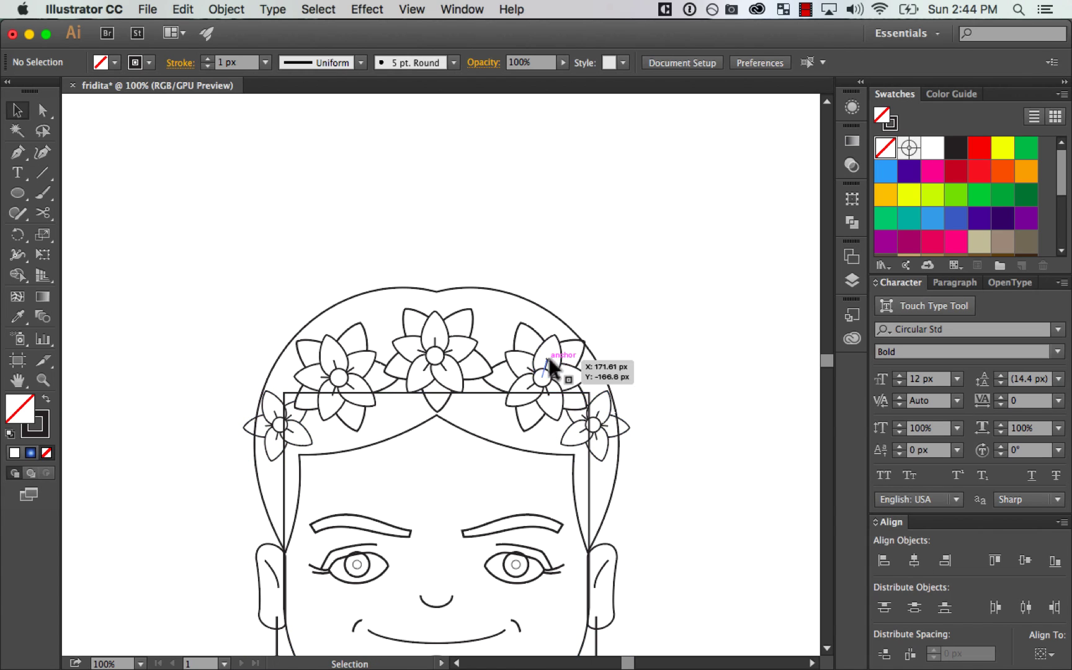
# Step: Group the two larger side flowers and centre the pair horizontally on the face outline
pyautogui.click(549, 361)
pyautogui.keyDown('shift'); pyautogui.click(356, 371); pyautogui.keyUp('shift')
pyautogui.press('super+g')
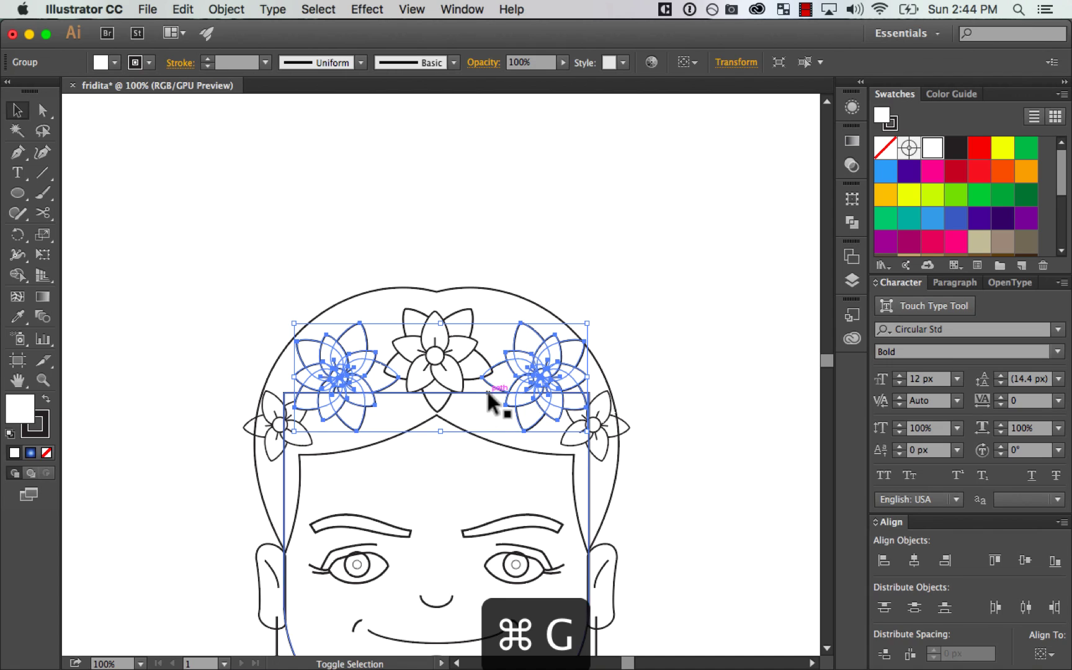
pyautogui.keyDown('shift'); pyautogui.click(490, 393); pyautogui.keyUp('shift')
pyautogui.click(913, 560)
# Step: Centre the middle flower horizontally on the face outline and deselect everything
pyautogui.click(455, 372)
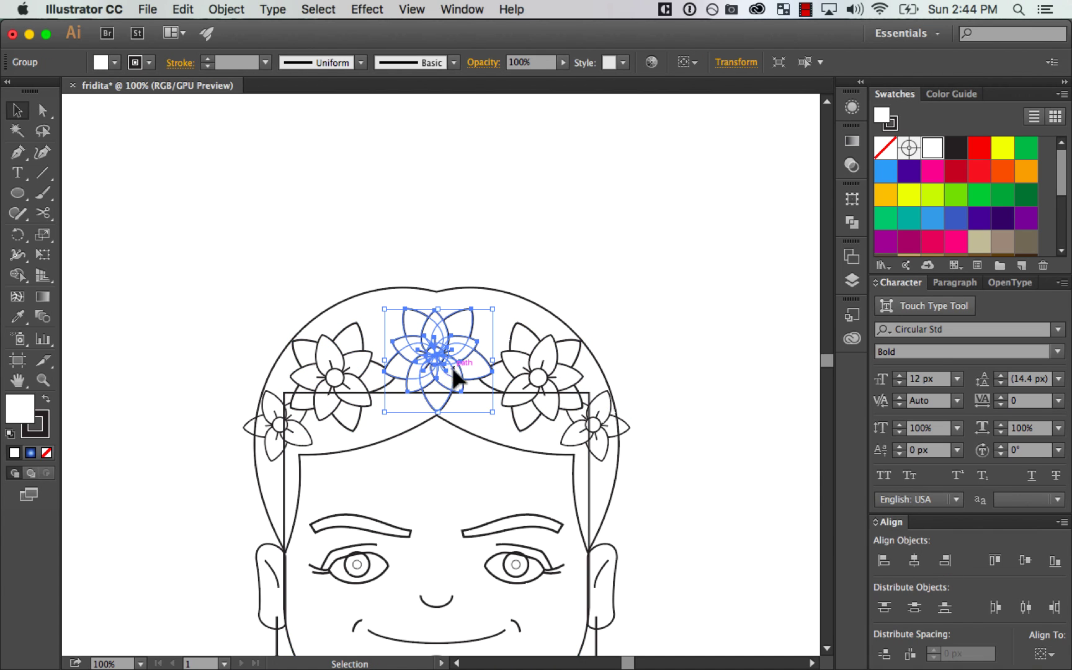
pyautogui.keyDown('shift'); pyautogui.click(484, 394); pyautogui.keyUp('shift')
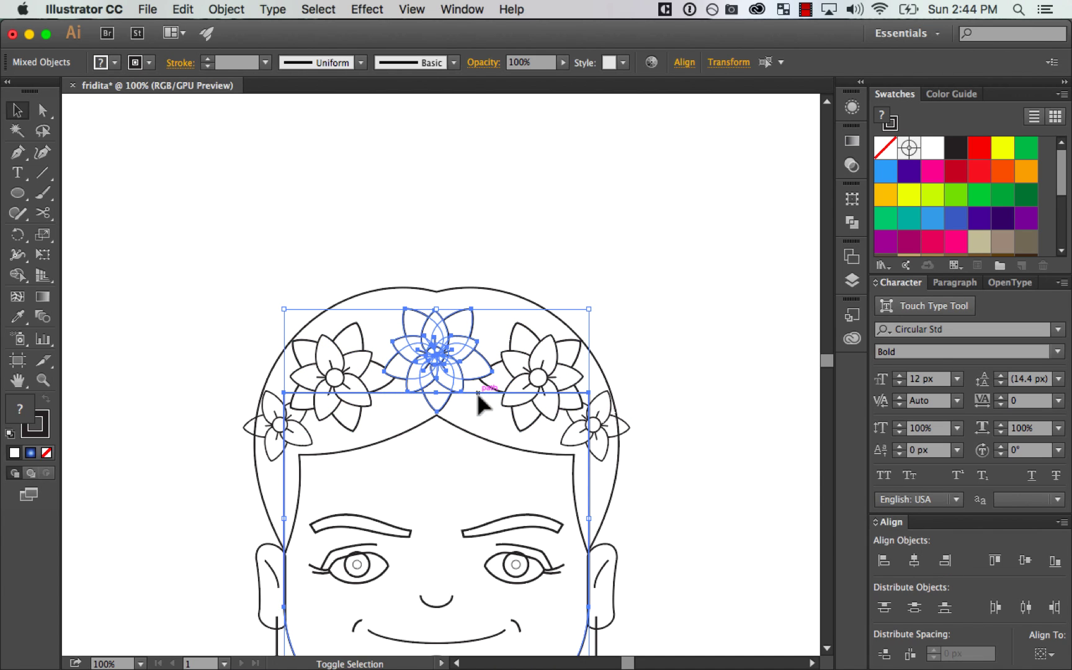
pyautogui.click(911, 560)
pyautogui.click(722, 426)
# Step: Group the small outer flowers, the larger side flowers and the middle flower into a single flower crown
pyautogui.press('super+minus')
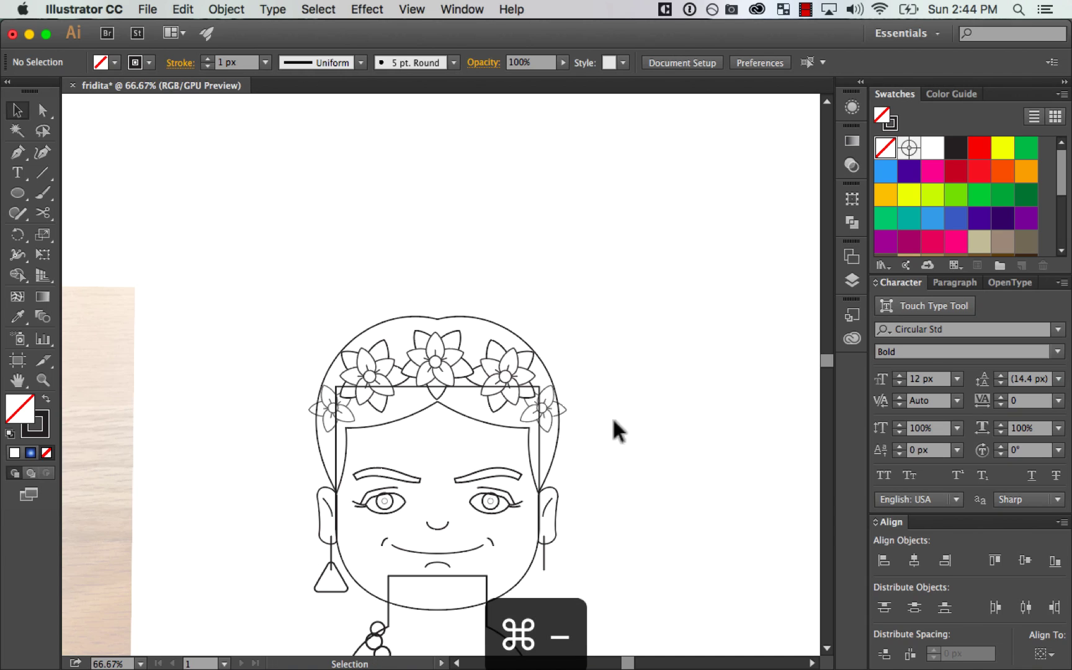
pyautogui.click(325, 407)
pyautogui.keyDown('shift'); pyautogui.click(389, 373); pyautogui.keyUp('shift')
pyautogui.keyDown('shift'); pyautogui.click(438, 363); pyautogui.keyUp('shift')
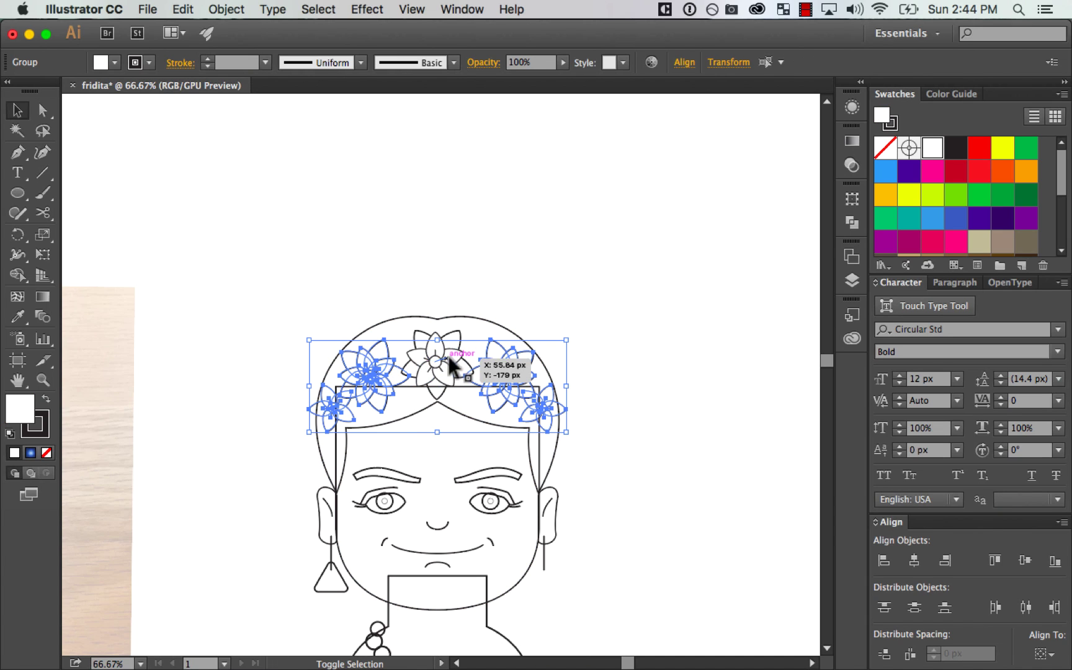
pyautogui.press('super+g')
pyautogui.click(641, 401)
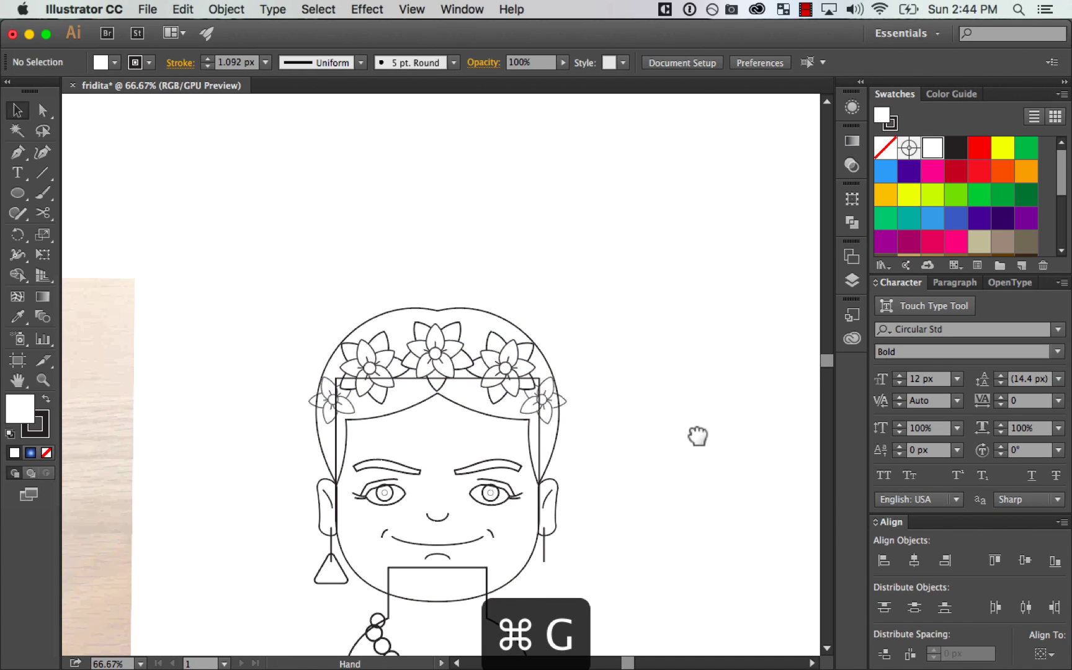
# Step: Bring the grouped flower crown to the front of the artwork and deselect it
pyautogui.scroll(-3, 696, 433)
pyautogui.click(388, 371)
pyautogui.press('super+shift+bracketright')
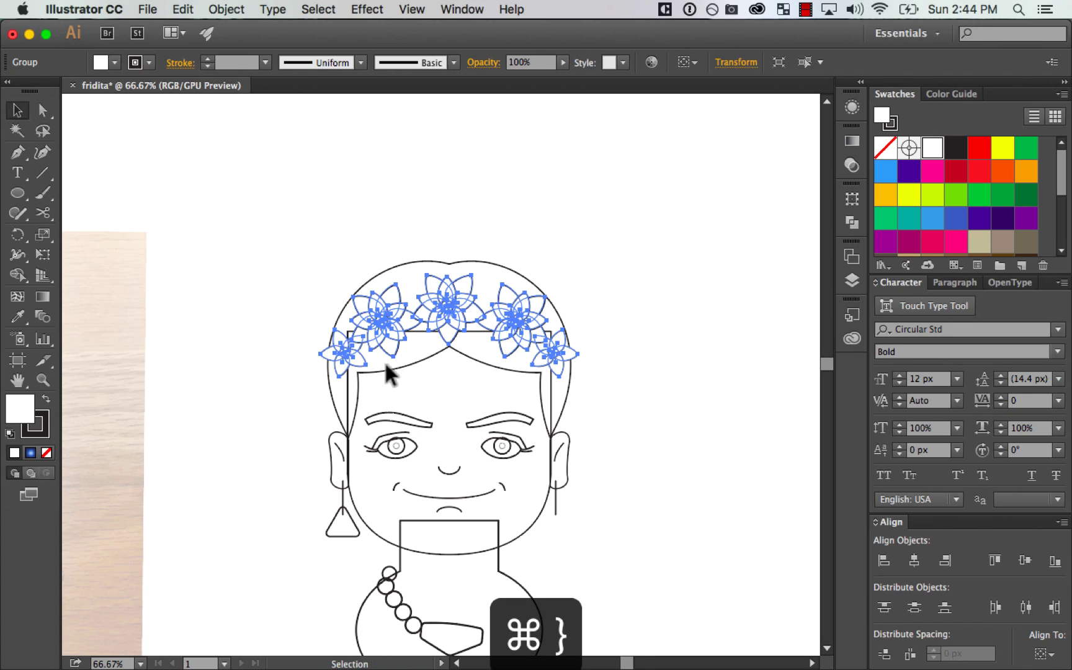
pyautogui.click(692, 405)
pyautogui.moveTo(692, 404); pyautogui.dragTo(663, 290)
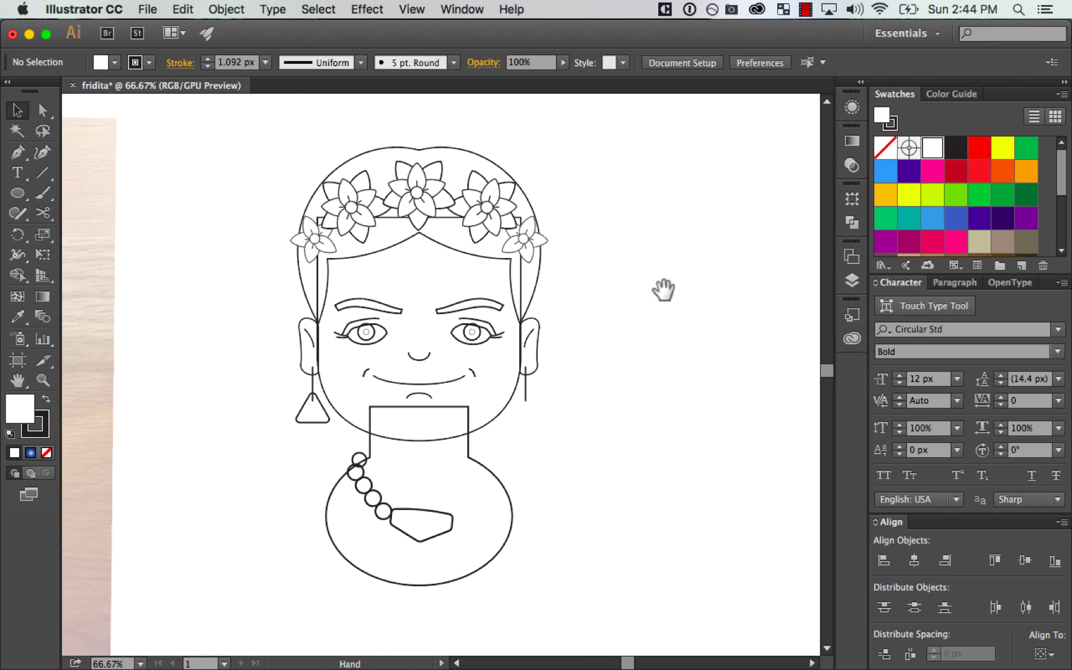
# Step: Narrow the hair and face outlines together slightly, keeping both symmetrical about their shared centre
pyautogui.press('z')
pyautogui.moveTo(259, 644); pyautogui.dragTo(658, 193)
pyautogui.press('space')
pyautogui.moveTo(558, 352); pyautogui.dragTo(619, 483)
pyautogui.press('v')
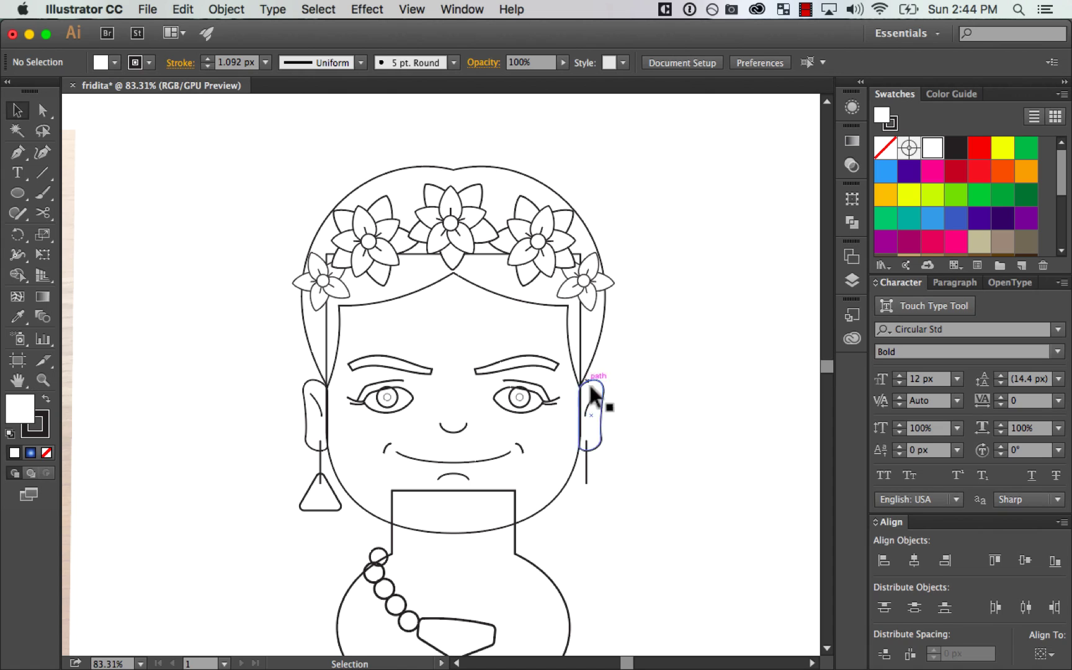
pyautogui.click(465, 166)
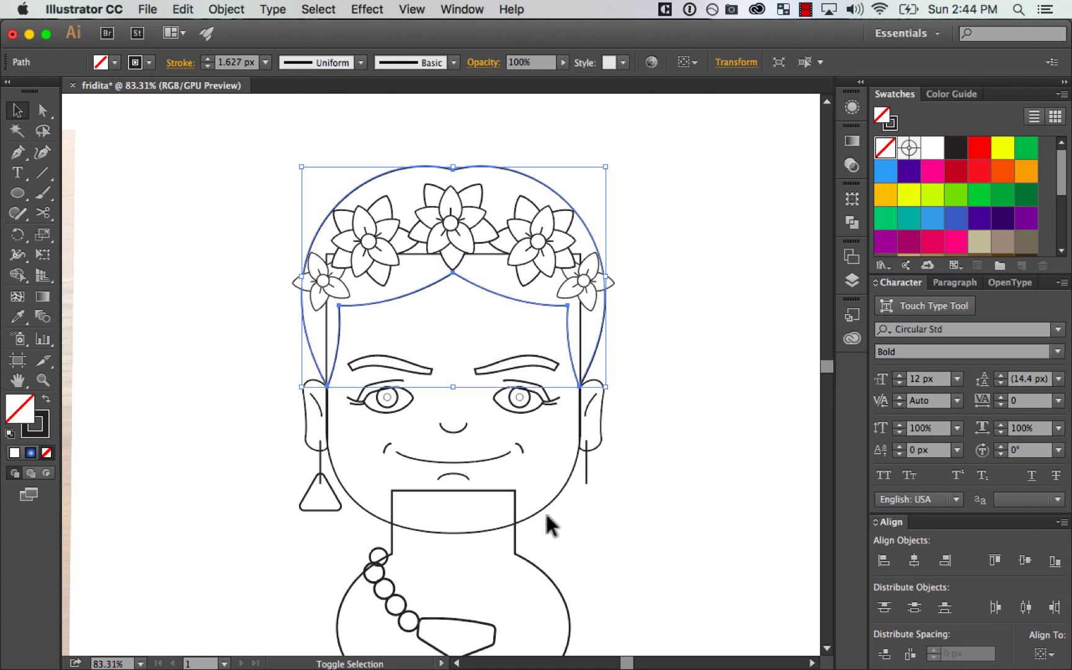
pyautogui.keyDown('shift'); pyautogui.click(600, 433); pyautogui.keyUp('shift')
pyautogui.moveTo(608, 361); pyautogui.dragTo(598, 354)
pyautogui.press('super+z')
pyautogui.press('super+z')
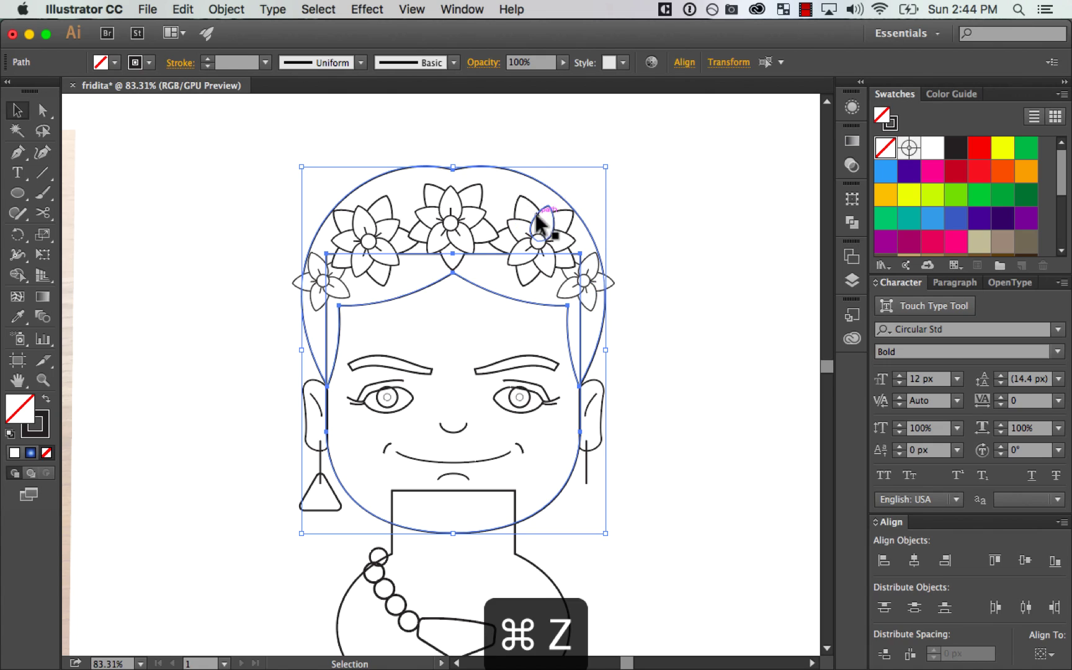
pyautogui.moveTo(610, 351); pyautogui.dragTo(598, 354)
pyautogui.click(693, 315)
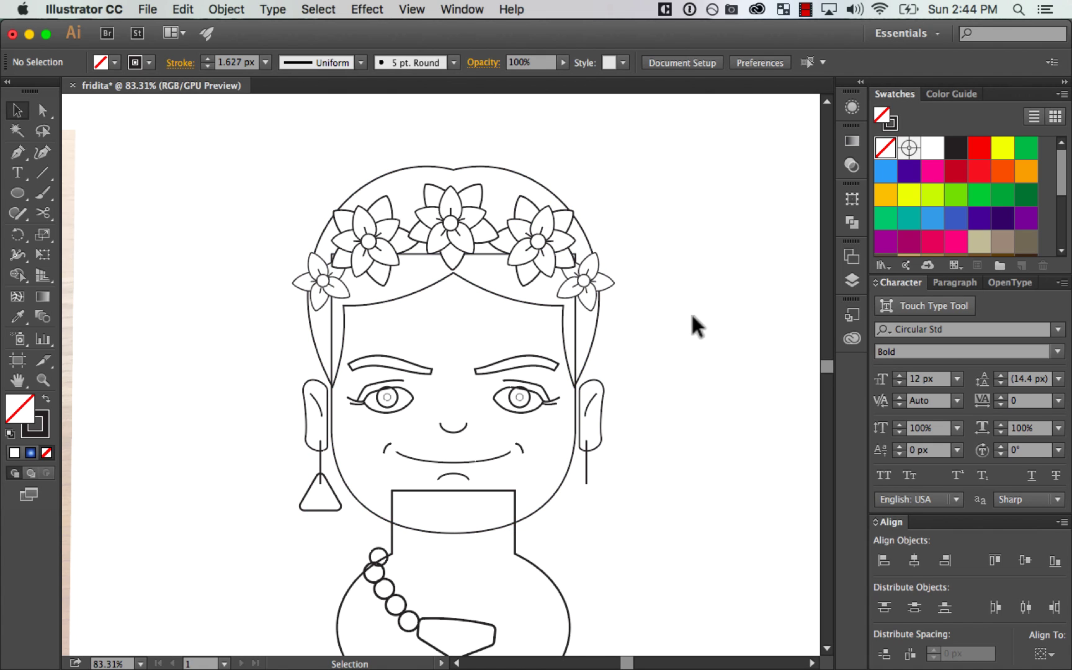
# Step: Nudge the left ear and its triangle earring right so the ear meets the narrowed face outline
pyautogui.moveTo(317, 401); pyautogui.dragTo(318, 400)
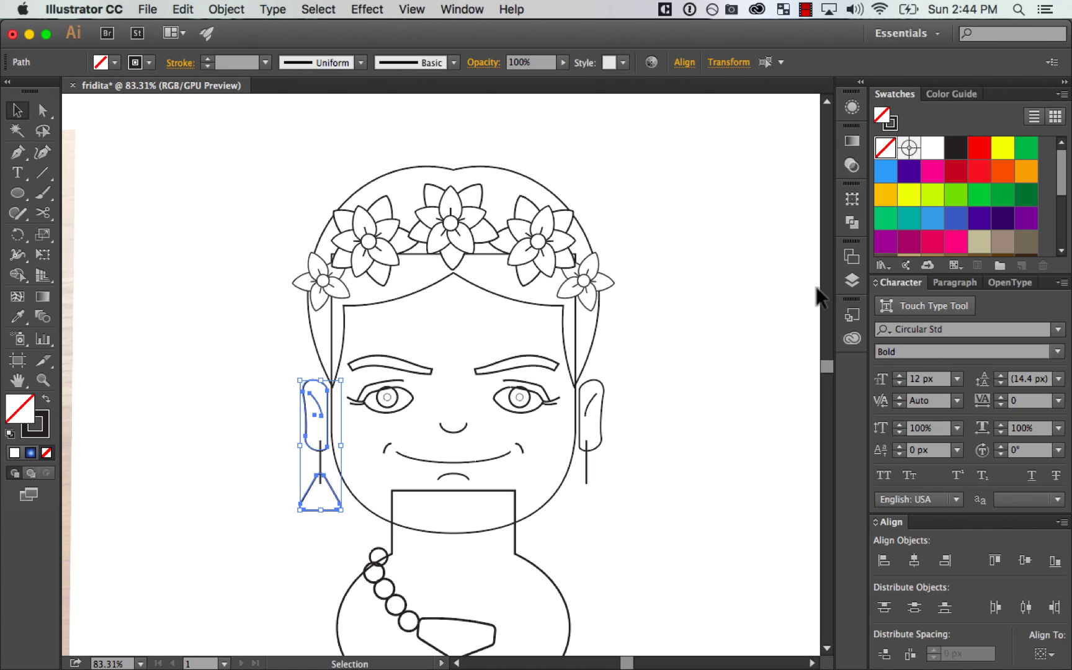
pyautogui.press('Right')
pyautogui.press('Right')
pyautogui.press('Right')
pyautogui.press('Right')
pyautogui.press('Right')
pyautogui.press('Right')
pyautogui.press('Right')
pyautogui.press('Right')
pyautogui.press('Right')
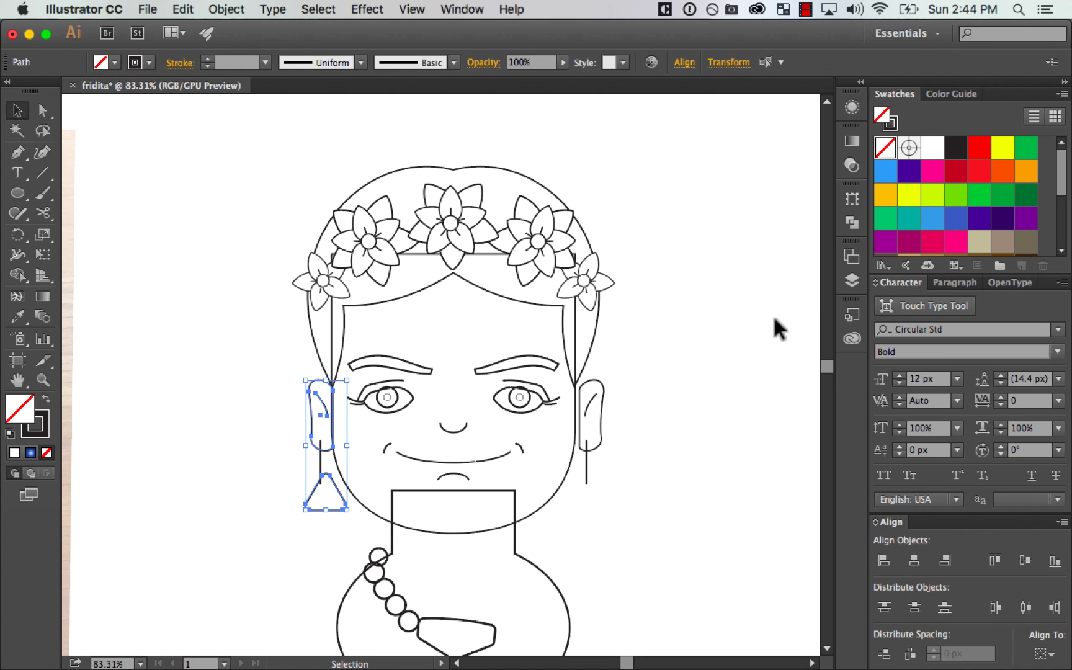
# Step: Move the right ear and its earring line left to meet the narrowed face outline
pyautogui.moveTo(599, 488); pyautogui.dragTo(586, 494)
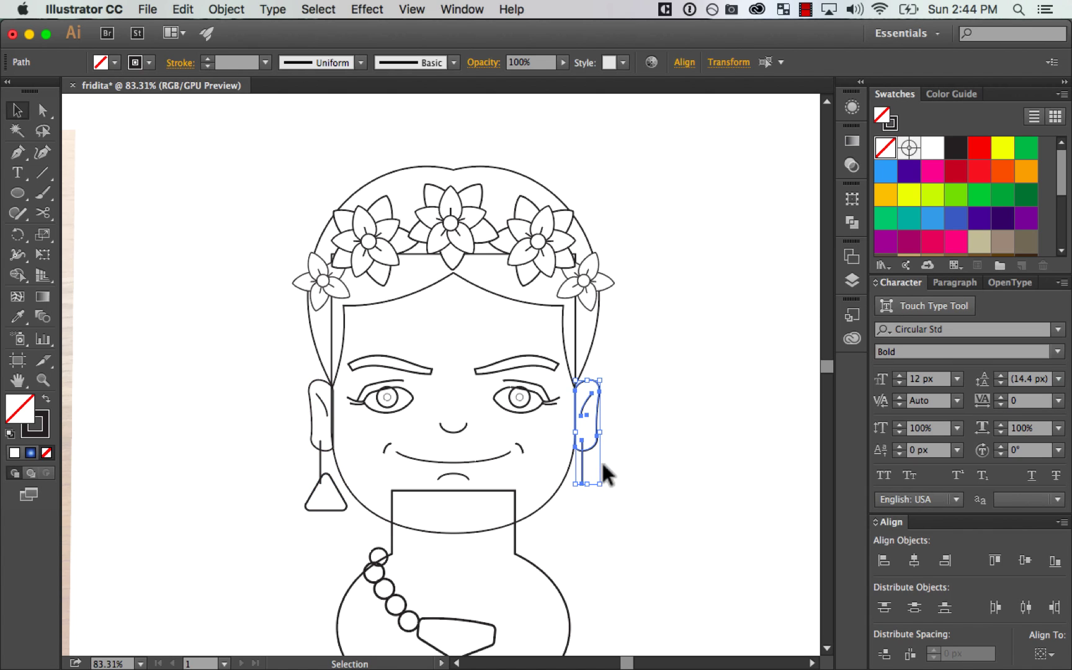
pyautogui.click(673, 428)
pyautogui.moveTo(675, 443); pyautogui.dragTo(687, 335)
pyautogui.click(577, 435)
pyautogui.keyDown('shift'); pyautogui.click(571, 360); pyautogui.keyUp('shift')
pyautogui.click(704, 428)
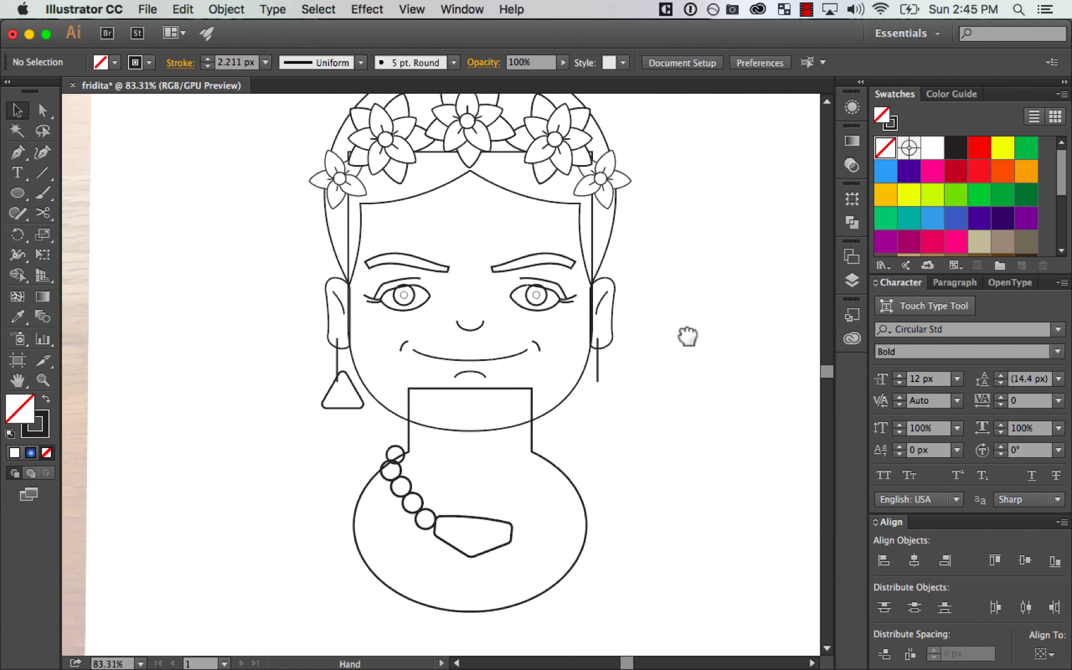
pyautogui.moveTo(673, 393); pyautogui.dragTo(685, 356)
pyautogui.click(426, 473)
pyautogui.press('super+z')
pyautogui.press('super+z')
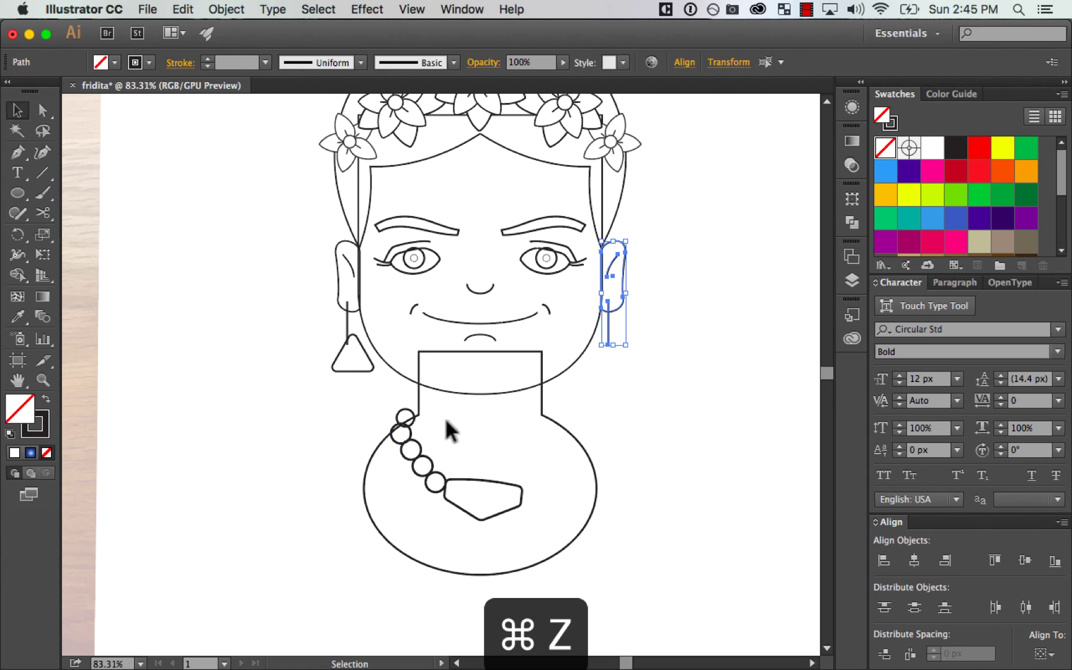
# Step: Copy the five necklace beads across to the right side of the neck and flip the copy horizontally
pyautogui.moveTo(427, 494); pyautogui.dragTo(561, 483)
pyautogui.keyDown('shift'); pyautogui.click(472, 433); pyautogui.keyUp('shift')
pyautogui.press('super+g')
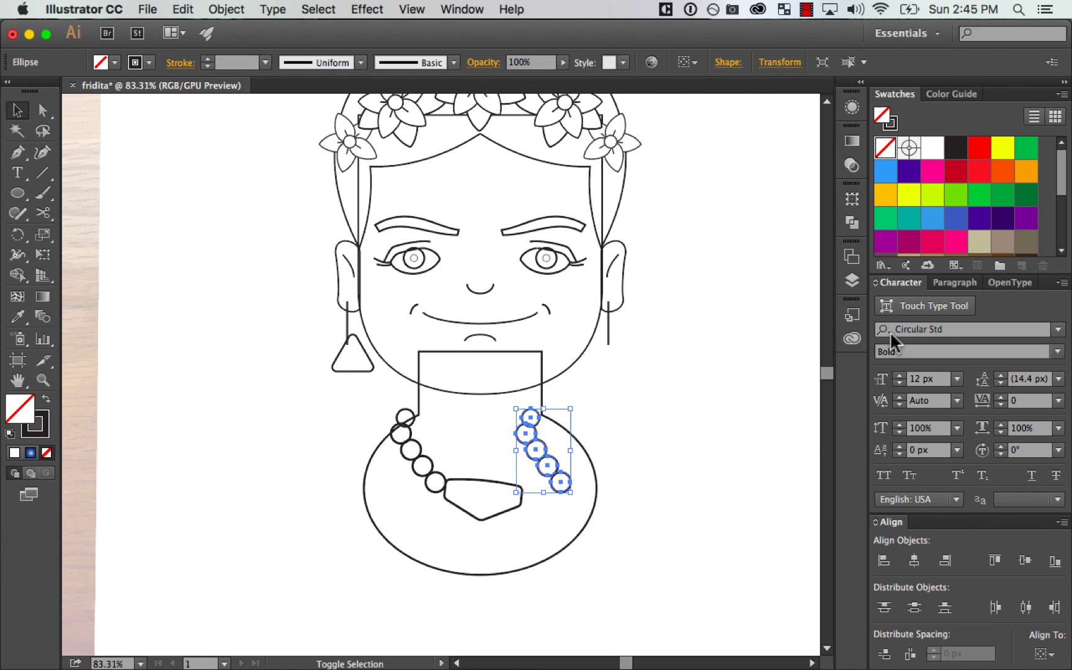
pyautogui.click(852, 199)
pyautogui.click(825, 186)
pyautogui.click(881, 221)
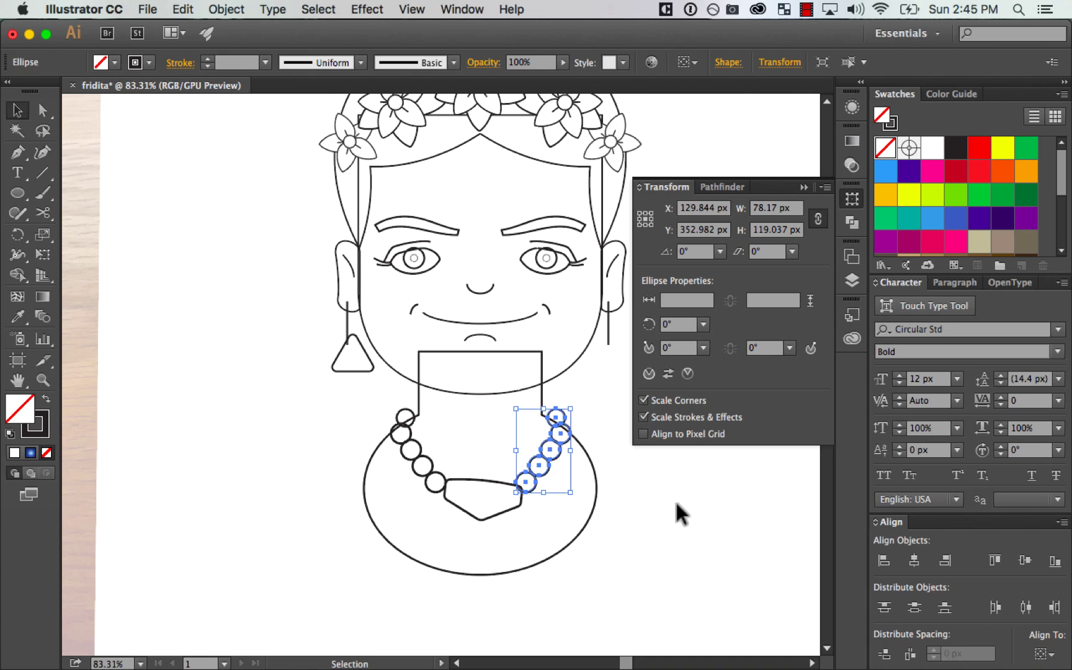
# Step: Nudge the flipped bead strand left toward the pendant
pyautogui.click(553, 447)
pyautogui.press('Left')
pyautogui.press('Left')
pyautogui.press('Left')
pyautogui.press('Left')
pyautogui.press('Left')
pyautogui.press('Left')
pyautogui.press('Left')
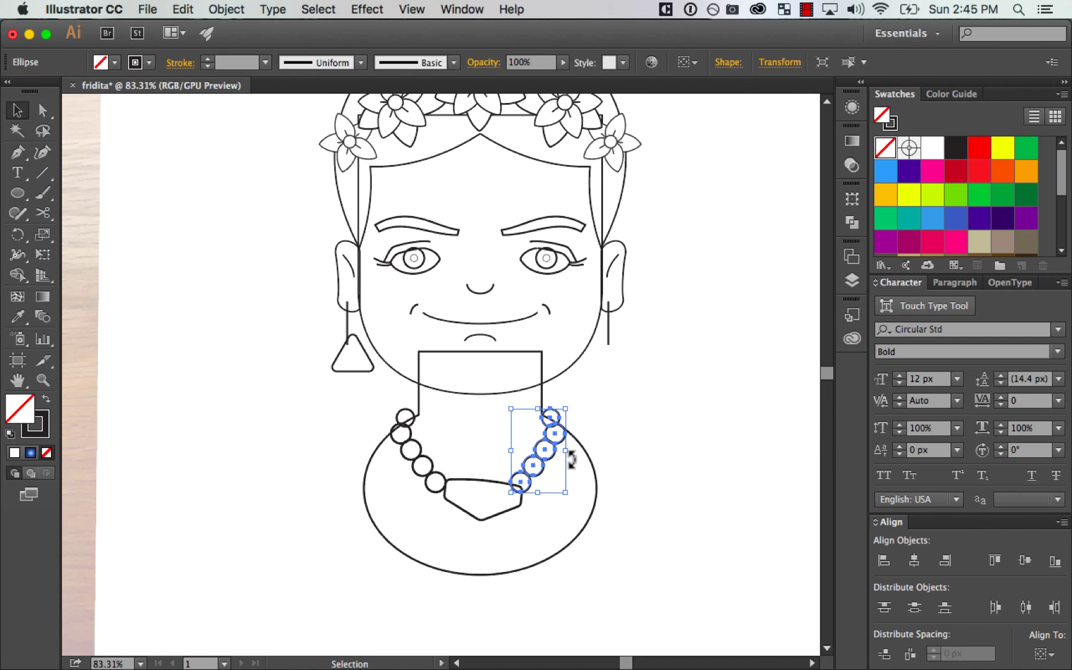
pyautogui.press('Left')
pyautogui.press('Left')
# Step: Nudge the necklace pendant left and slightly down between the bead strands and bring it to the front
pyautogui.click(507, 511)
pyautogui.press('Left')
pyautogui.press('Left')
pyautogui.press('Left')
pyautogui.press('Left')
pyautogui.press('Left')
pyautogui.press('Left')
pyautogui.press('Down')
pyautogui.press('Down')
pyautogui.press('Down')
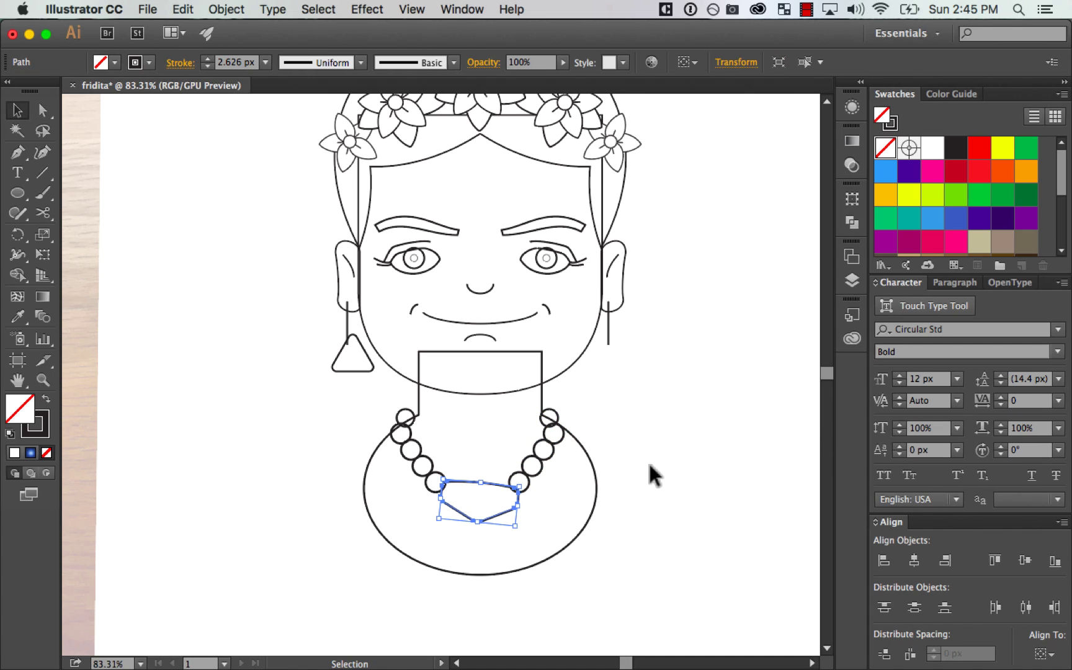
pyautogui.press('Left')
pyautogui.press('Left')
pyautogui.press('Left')
pyautogui.press('super+shift+bracketright')
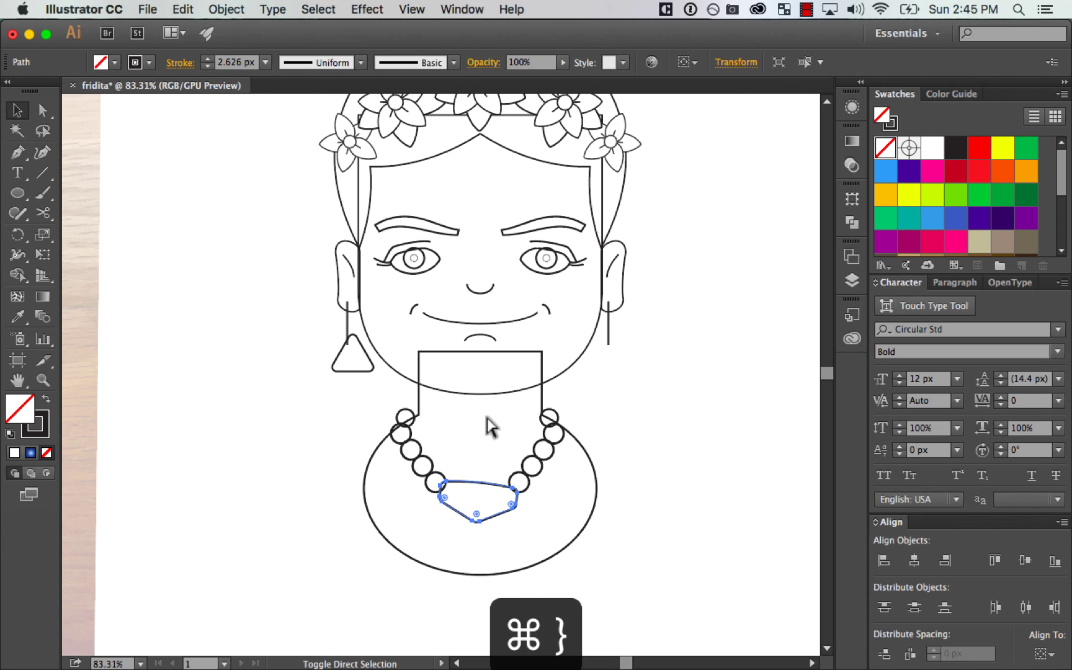
pyautogui.click(621, 457)
pyautogui.moveTo(622, 455); pyautogui.dragTo(624, 457)
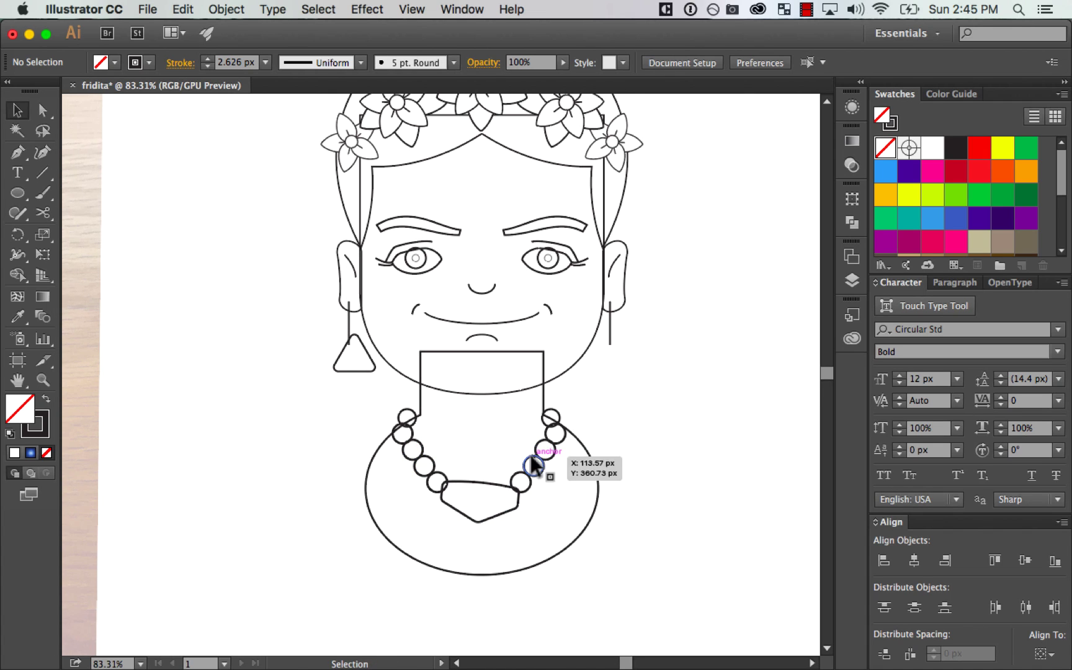
# Step: Group the two bead strands and centre them horizontally on the face outline, then nudge the pendant slightly right between them
pyautogui.click(412, 446)
pyautogui.keyDown('shift'); pyautogui.click(566, 431); pyautogui.keyUp('shift')
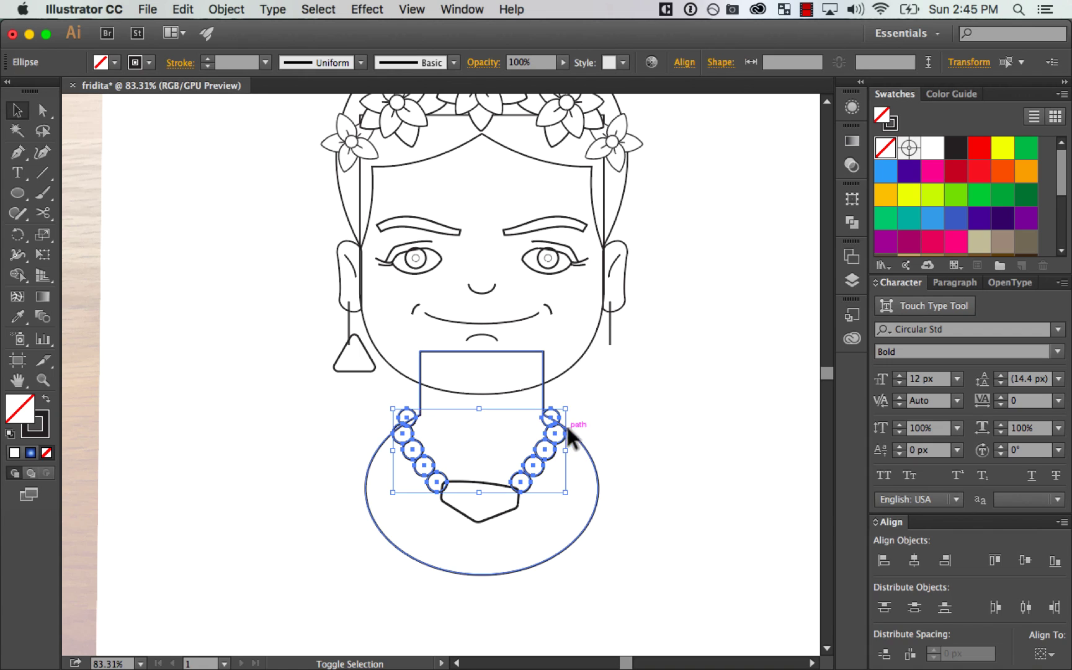
pyautogui.press('super+g')
pyautogui.keyDown('shift'); pyautogui.click(565, 370); pyautogui.keyUp('shift')
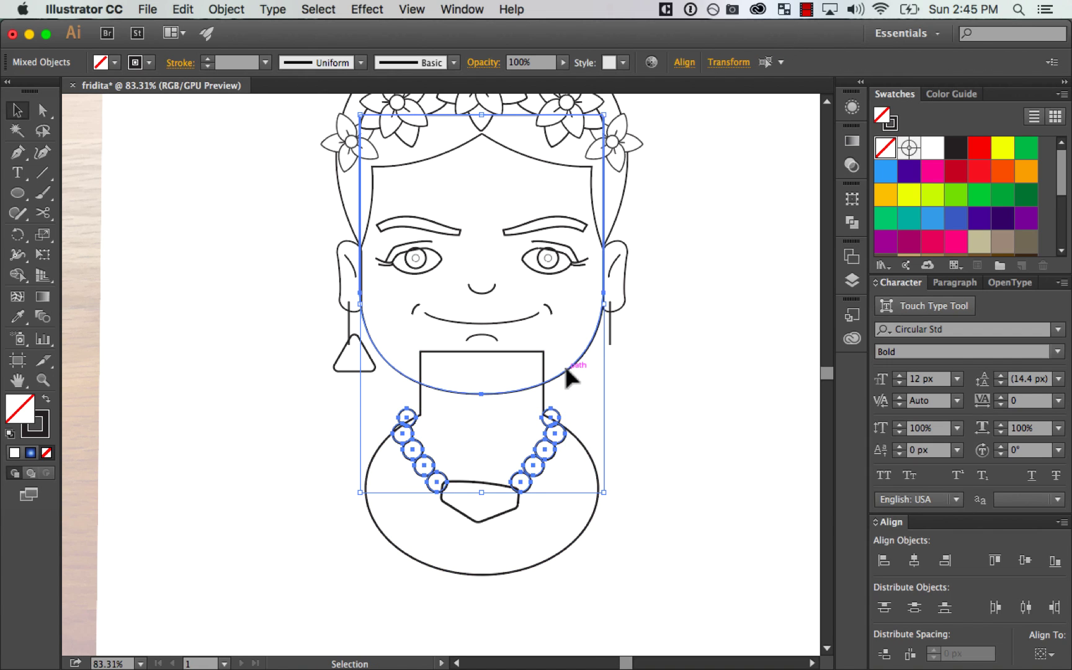
pyautogui.click(913, 560)
pyautogui.click(701, 451)
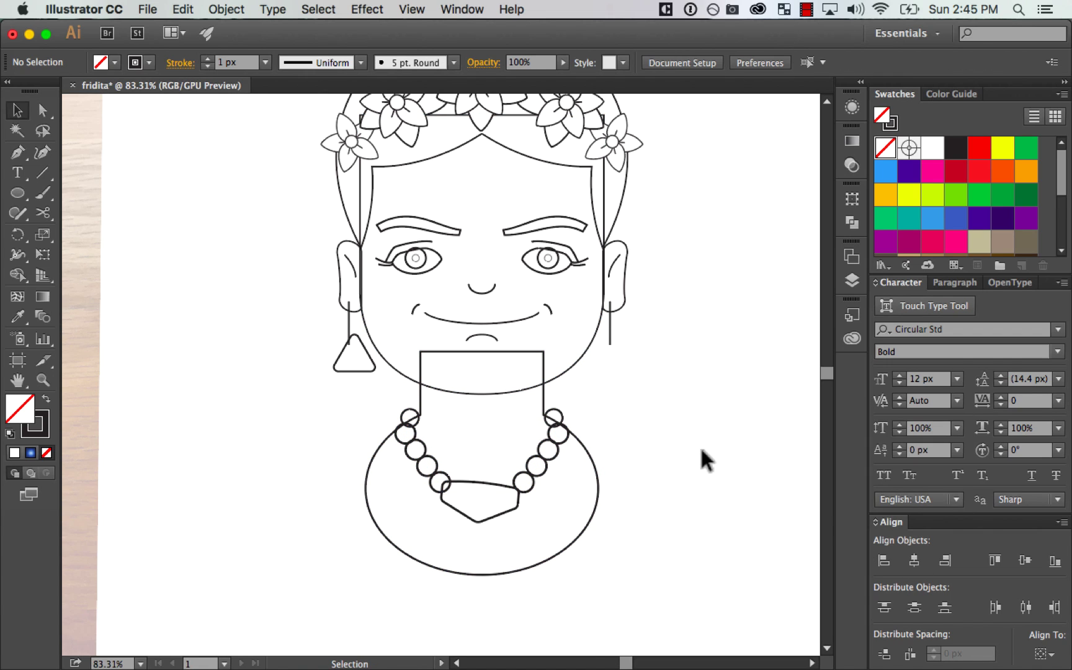
pyautogui.click(495, 515)
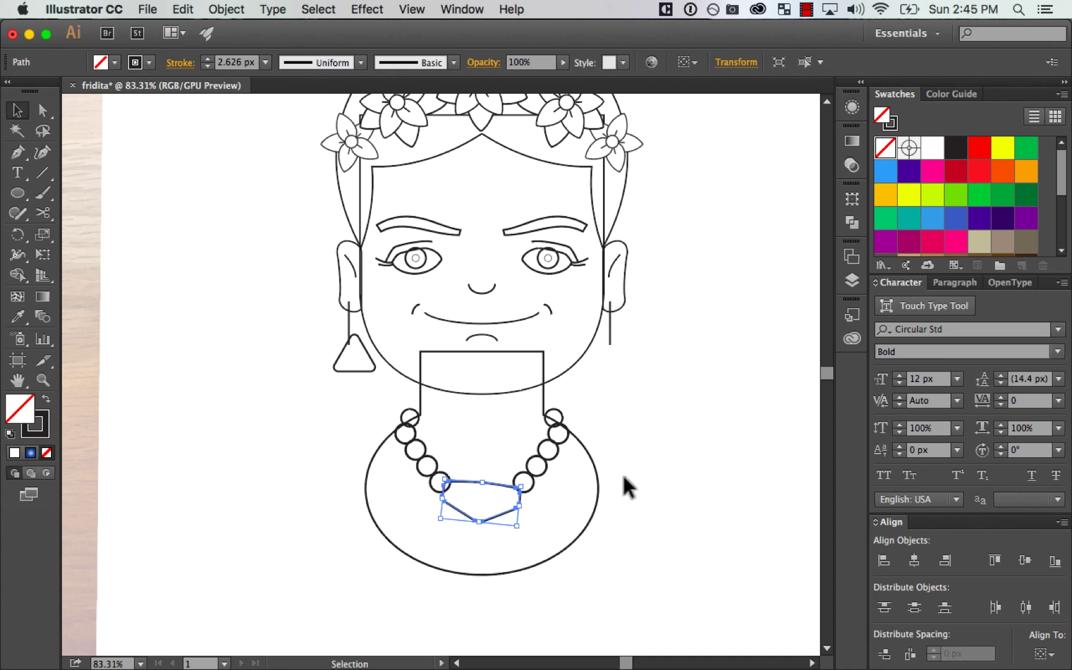
pyautogui.click(648, 482)
# Step: Draw a circle over the head of the skull earring in the traced sketch
pyautogui.press('super+minus')
pyautogui.press('super+minus')
pyautogui.press('super+minus')
pyautogui.press('super+minus')
pyautogui.press('super+equal')
pyautogui.moveTo(601, 438); pyautogui.dragTo(713, 438)
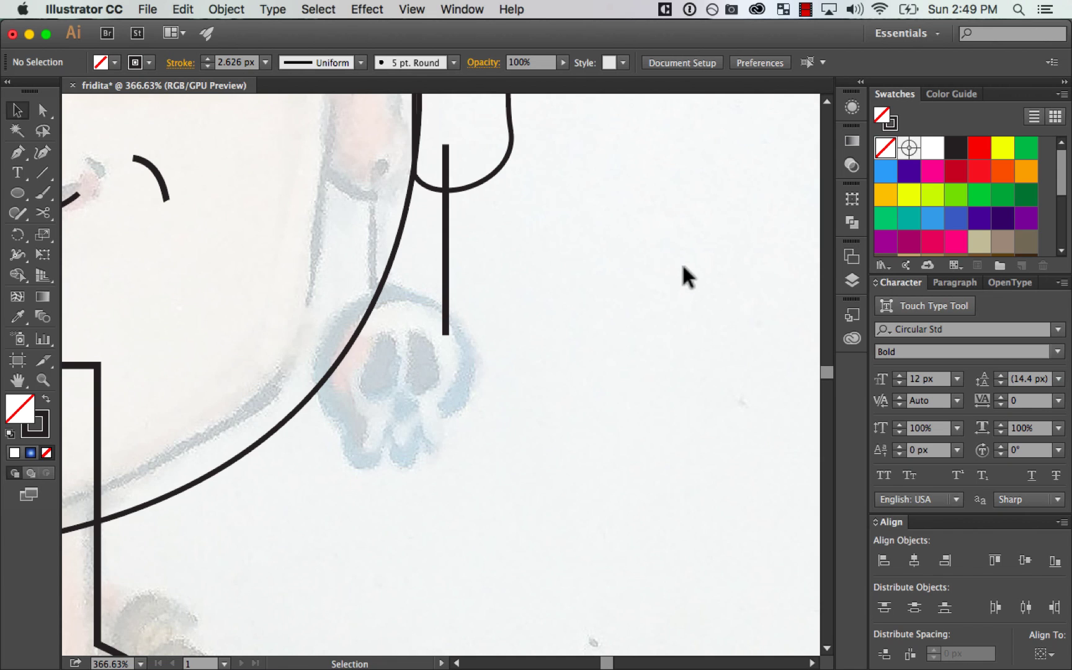
pyautogui.press('super+minus')
pyautogui.moveTo(574, 350); pyautogui.dragTo(630, 285)
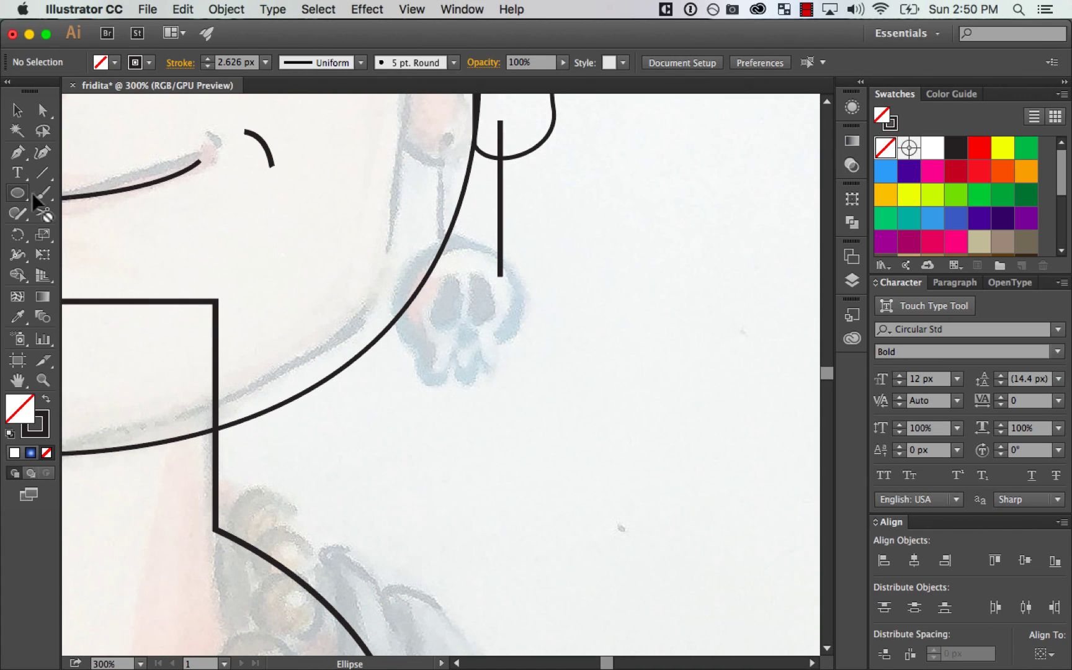
pyautogui.moveTo(398, 233); pyautogui.dragTo(519, 352)
pyautogui.press('a')
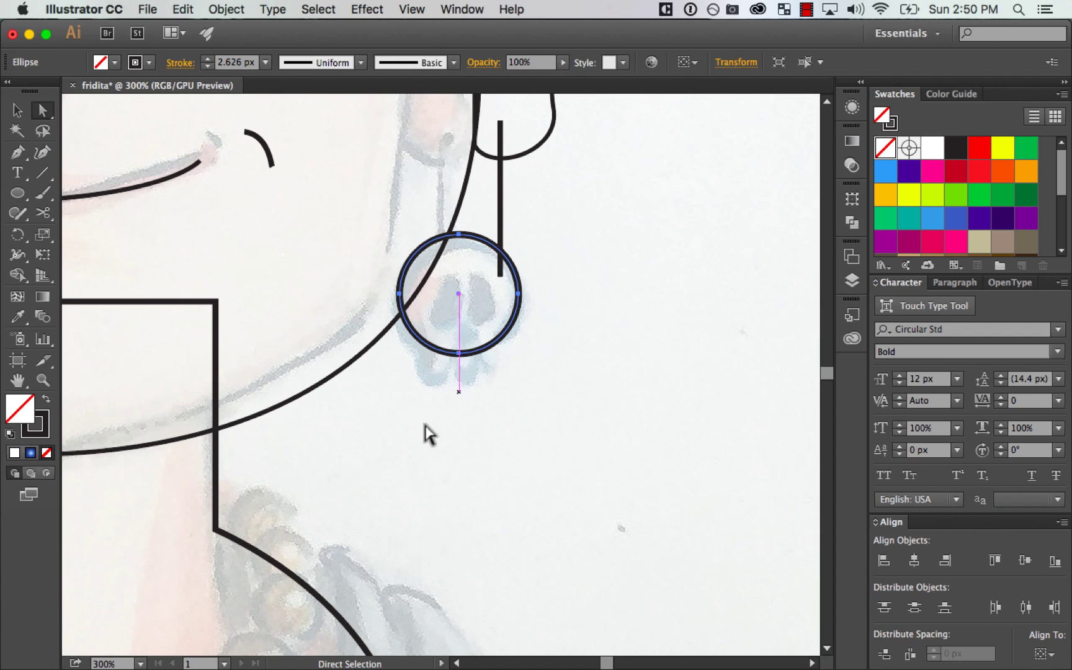
pyautogui.press('super+a')
pyautogui.press('c')
pyautogui.press('v')
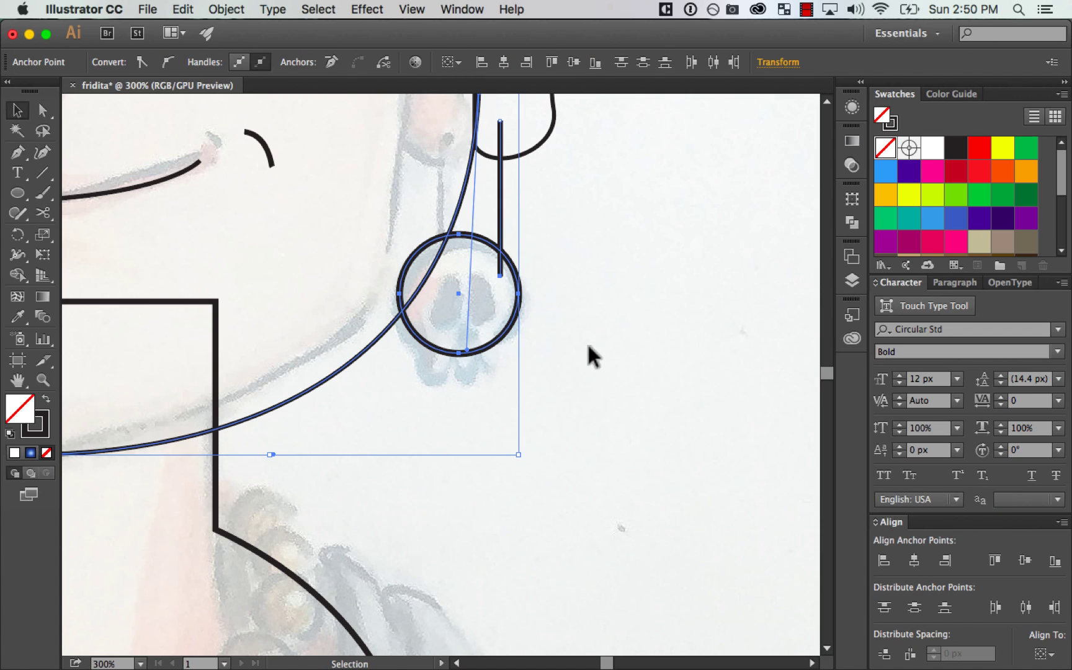
pyautogui.click(591, 335)
pyautogui.moveTo(501, 340); pyautogui.dragTo(597, 353)
pyautogui.press('super+z')
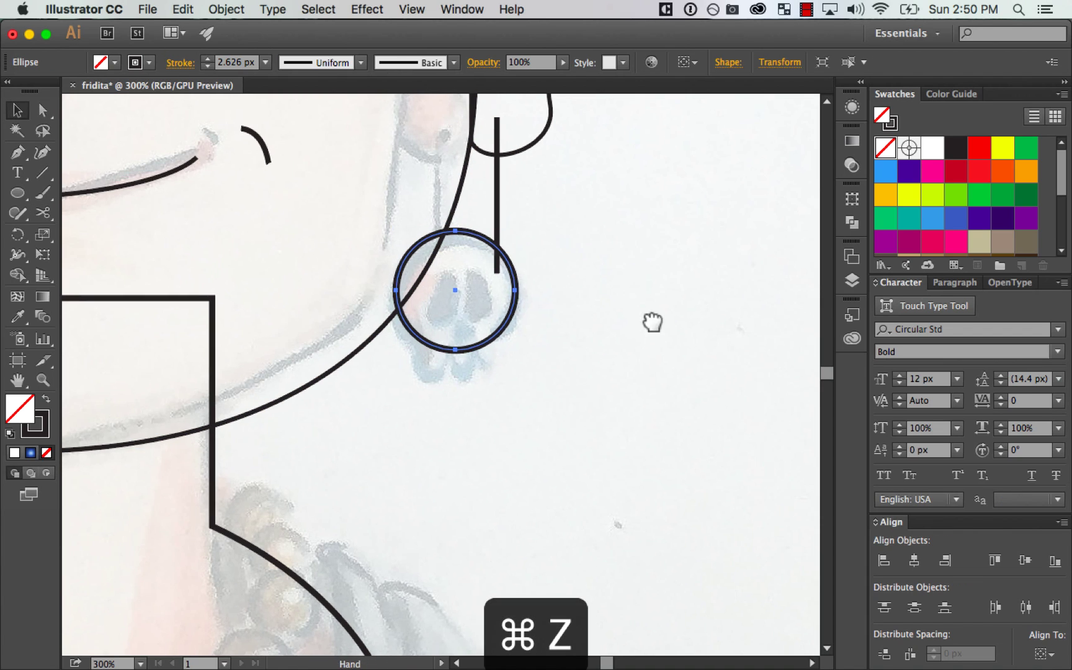
# Step: Move the skull circle away from the portrait onto the empty paper area to its right
pyautogui.moveTo(651, 318); pyautogui.dragTo(388, 390)
pyautogui.moveTo(252, 411); pyautogui.dragTo(619, 327)
pyautogui.moveTo(670, 378); pyautogui.dragTo(417, 431)
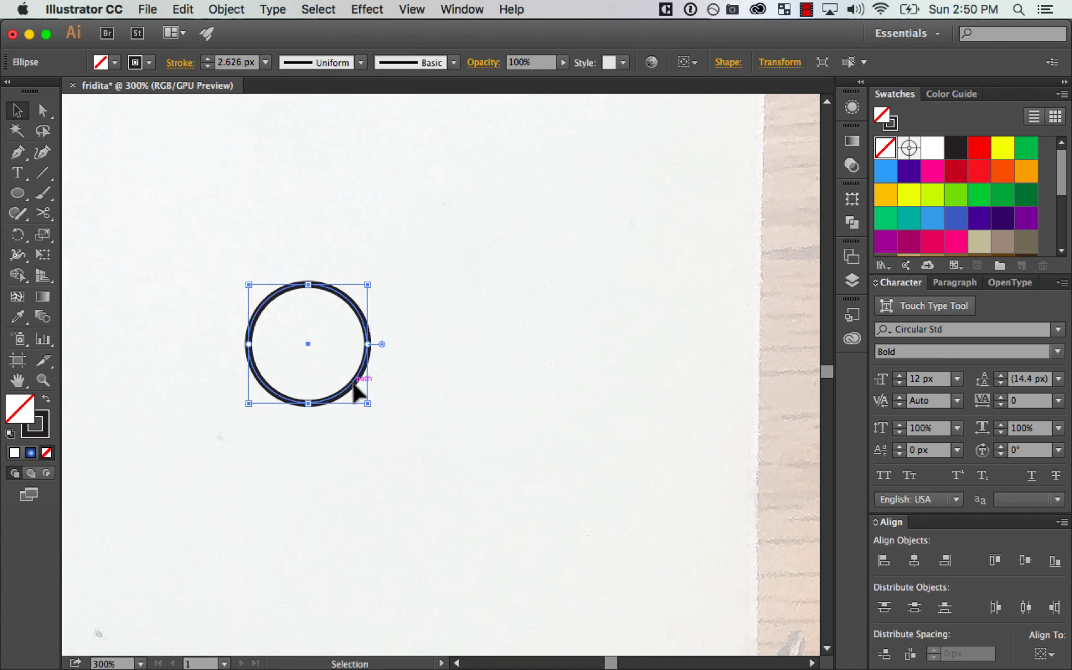
pyautogui.moveTo(354, 381); pyautogui.dragTo(454, 364)
pyautogui.click(498, 428)
# Step: Draw a narrow upright rectangle across the circle's lower edge and repeat it twice to the right at equal spacing
pyautogui.press('z')
pyautogui.moveTo(278, 536); pyautogui.dragTo(604, 207)
pyautogui.moveTo(572, 345); pyautogui.dragTo(619, 352)
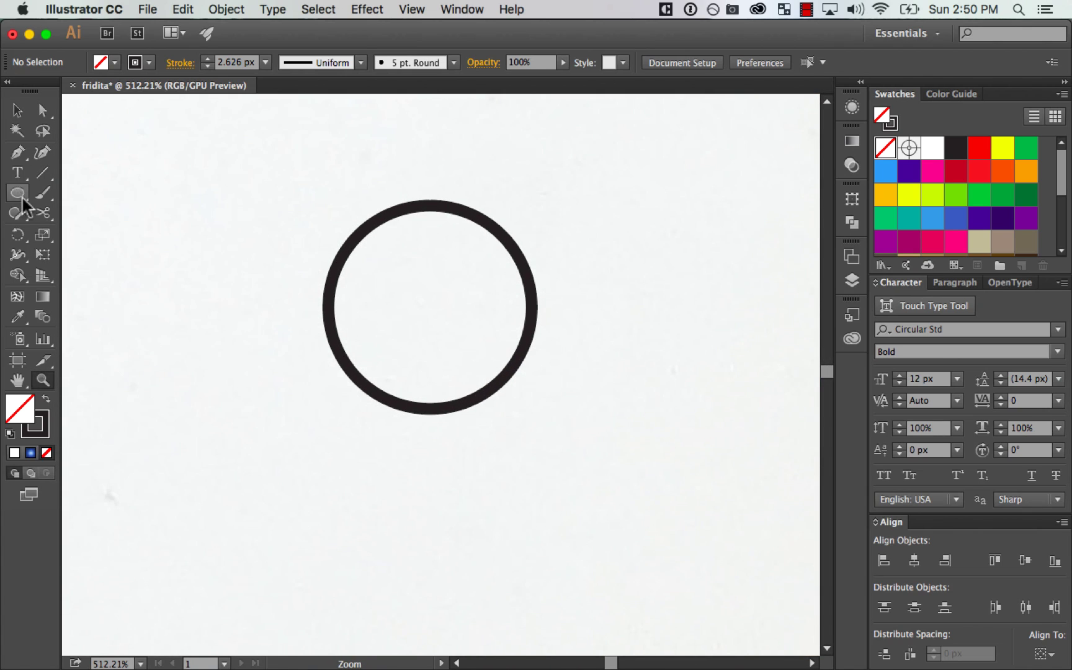
pyautogui.moveTo(22, 197); pyautogui.dragTo(30, 194)
pyautogui.click(93, 190)
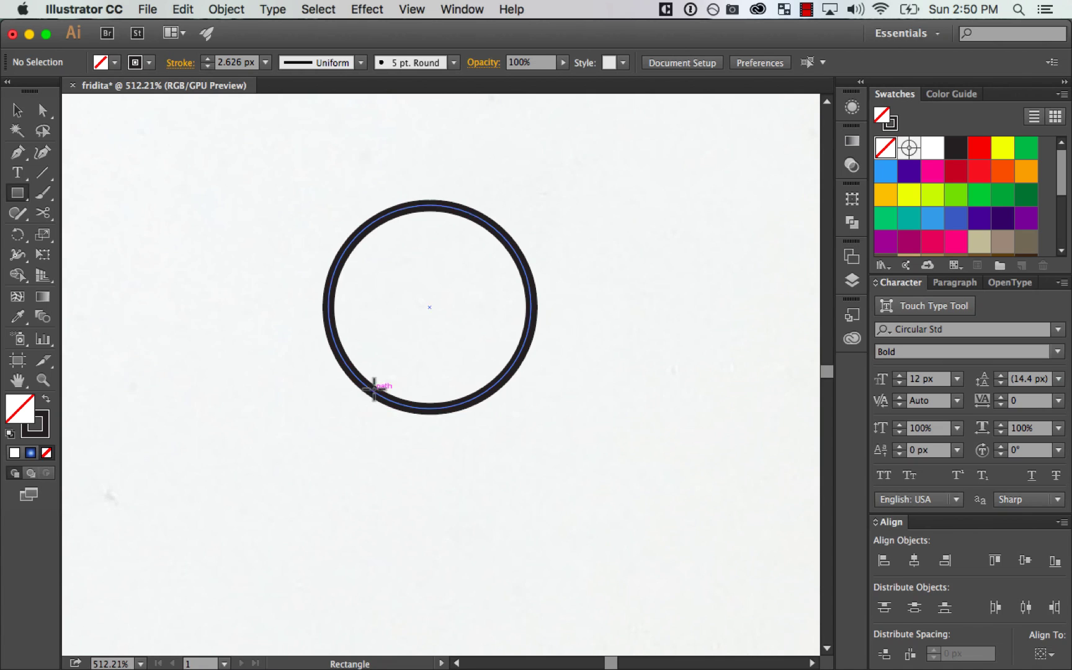
pyautogui.moveTo(372, 363)
pyautogui.mouseDown()
pyautogui.moveTo(405, 454)
pyautogui.moveTo(467, 448)
pyautogui.mouseUp()
pyautogui.press('v')
pyautogui.press('super+d')
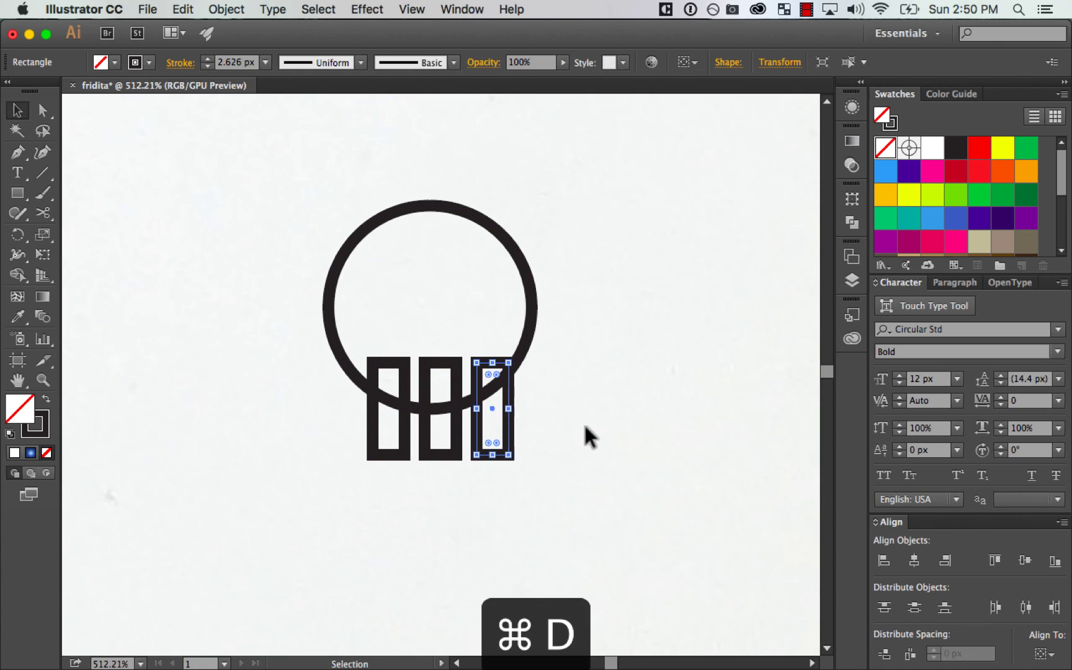
# Step: Group the three rectangles and centre them horizontally with the circle
pyautogui.moveTo(586, 421); pyautogui.dragTo(397, 464)
pyautogui.press('super+g')
pyautogui.moveTo(604, 360); pyautogui.dragTo(447, 558)
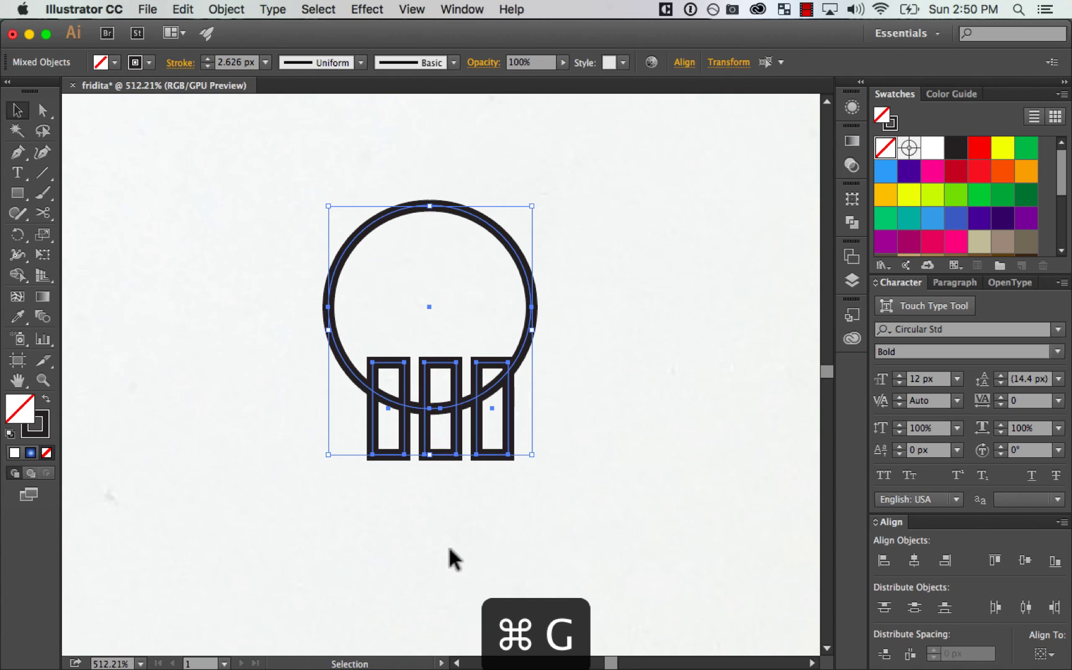
pyautogui.click(914, 560)
pyautogui.click(572, 372)
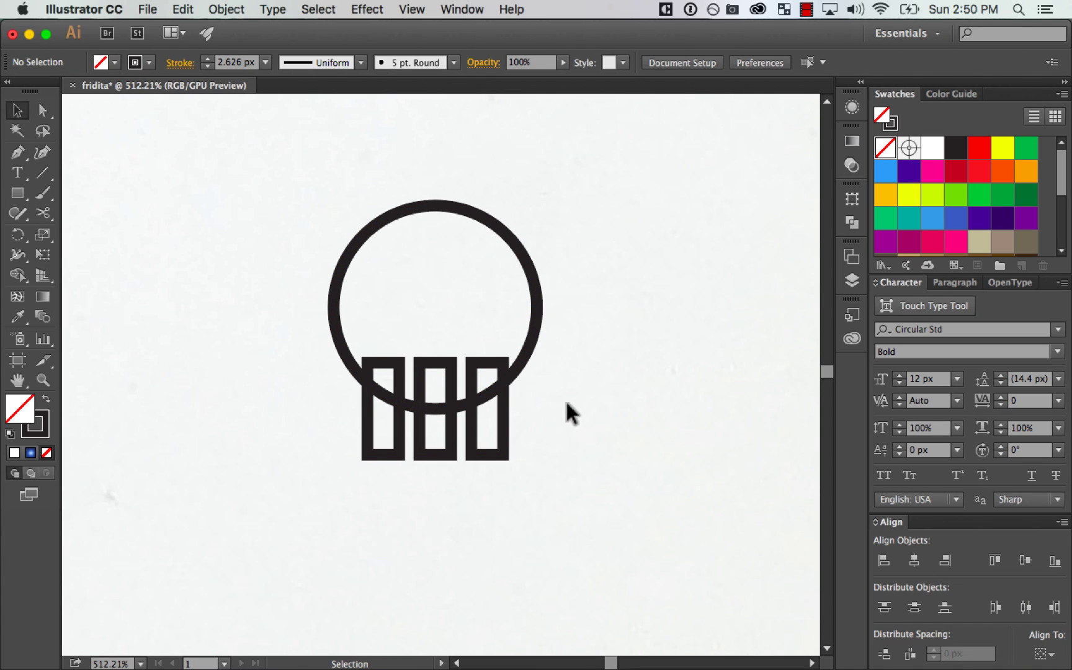
# Step: Round all corners of the three upright rectangles fully to about 3.71 px so they become pill shapes
pyautogui.click(504, 438)
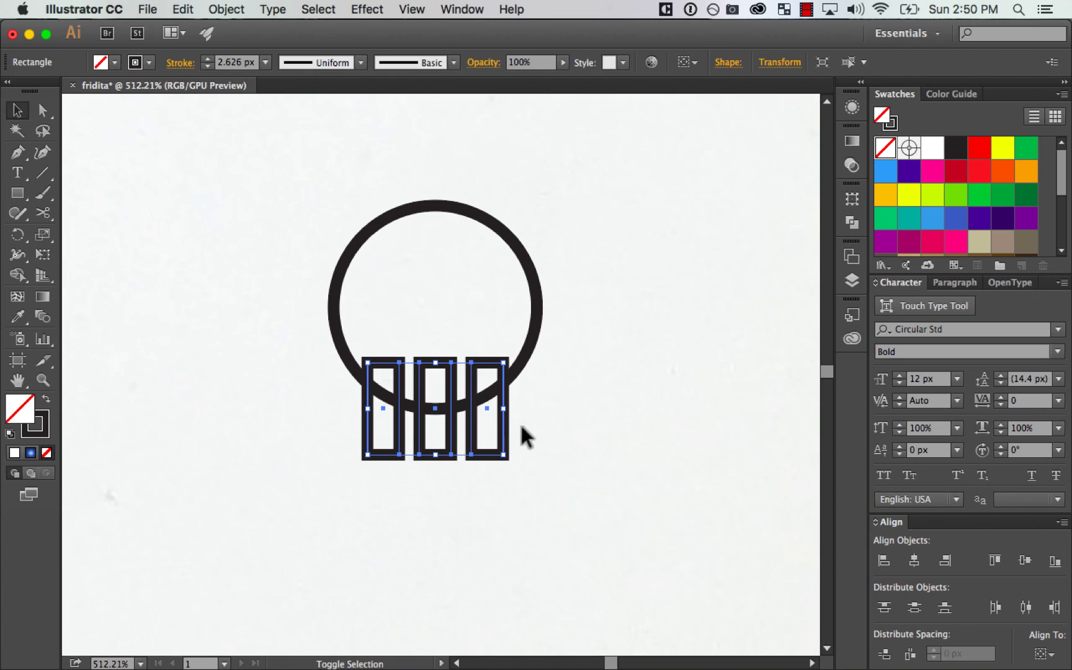
pyautogui.press('a')
pyautogui.moveTo(383, 450); pyautogui.dragTo(693, 328)
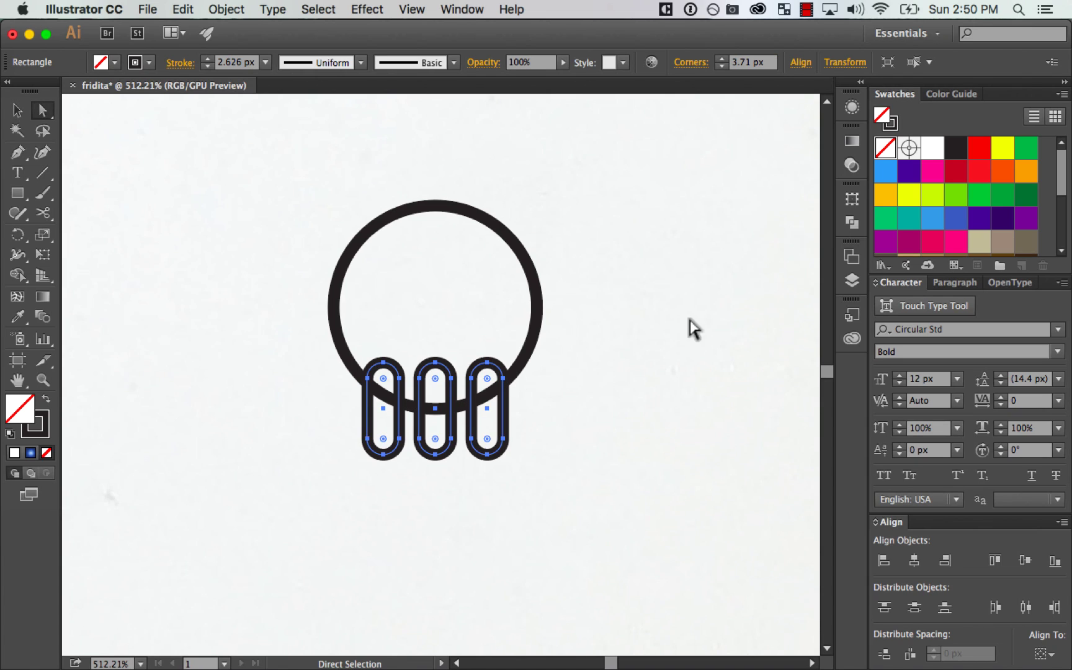
pyautogui.press('v')
pyautogui.click(640, 386)
# Step: Ungroup the three pill-shaped teeth and unite them with the circle into a single skull outline
pyautogui.click(509, 427)
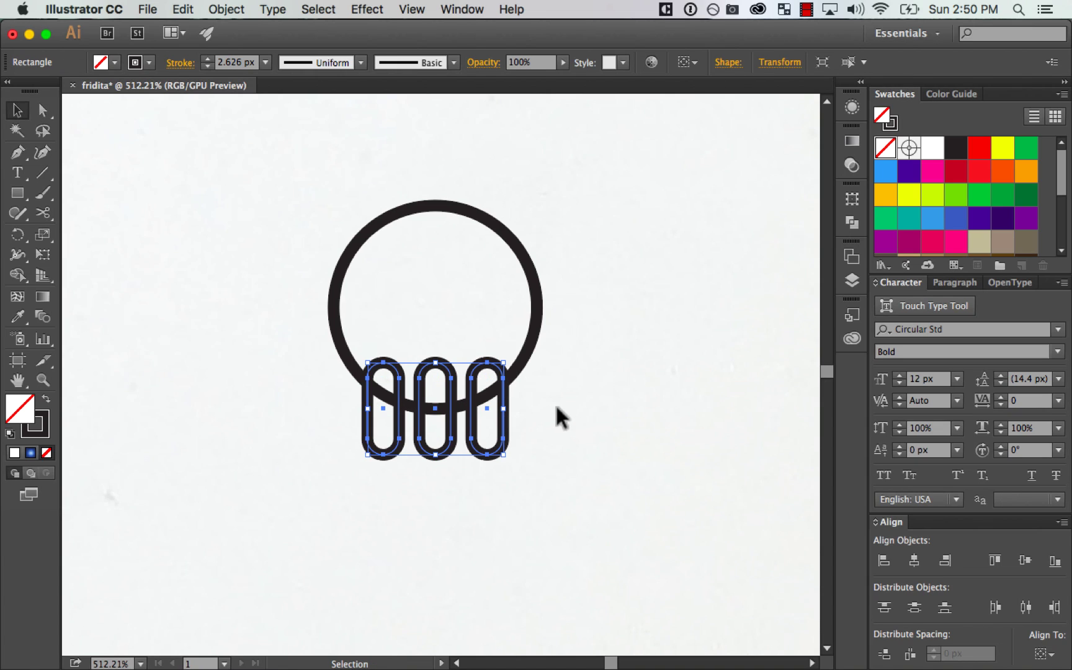
pyautogui.press('shift+super+g')
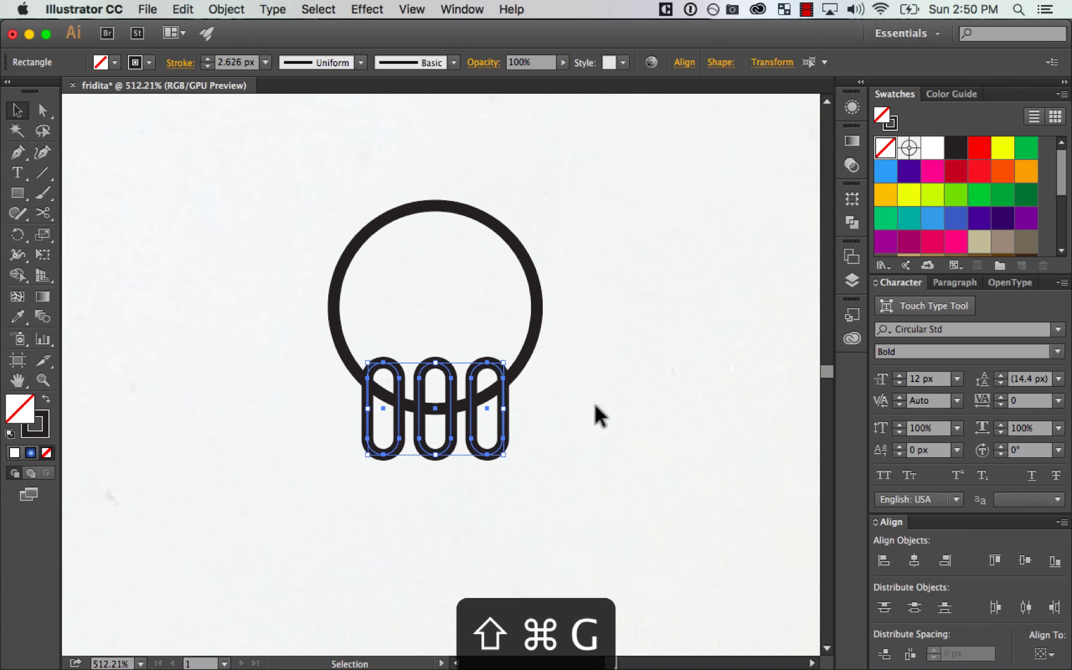
pyautogui.moveTo(358, 485); pyautogui.dragTo(349, 402)
pyautogui.moveTo(622, 310); pyautogui.dragTo(331, 434)
pyautogui.click(851, 222)
pyautogui.click(649, 226)
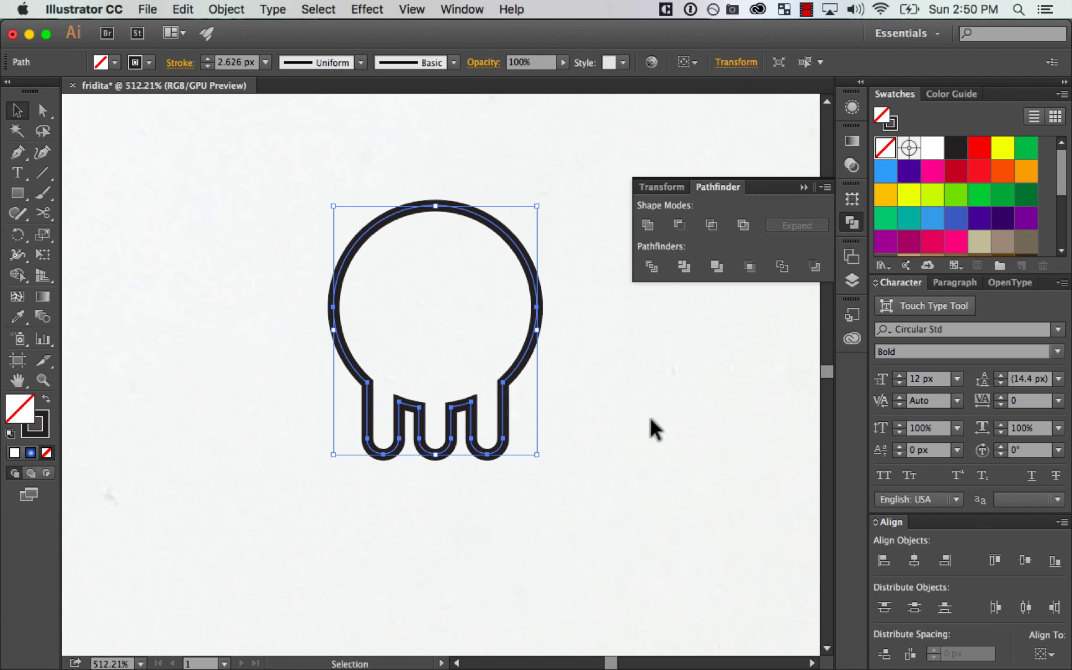
pyautogui.click(694, 420)
pyautogui.press('a')
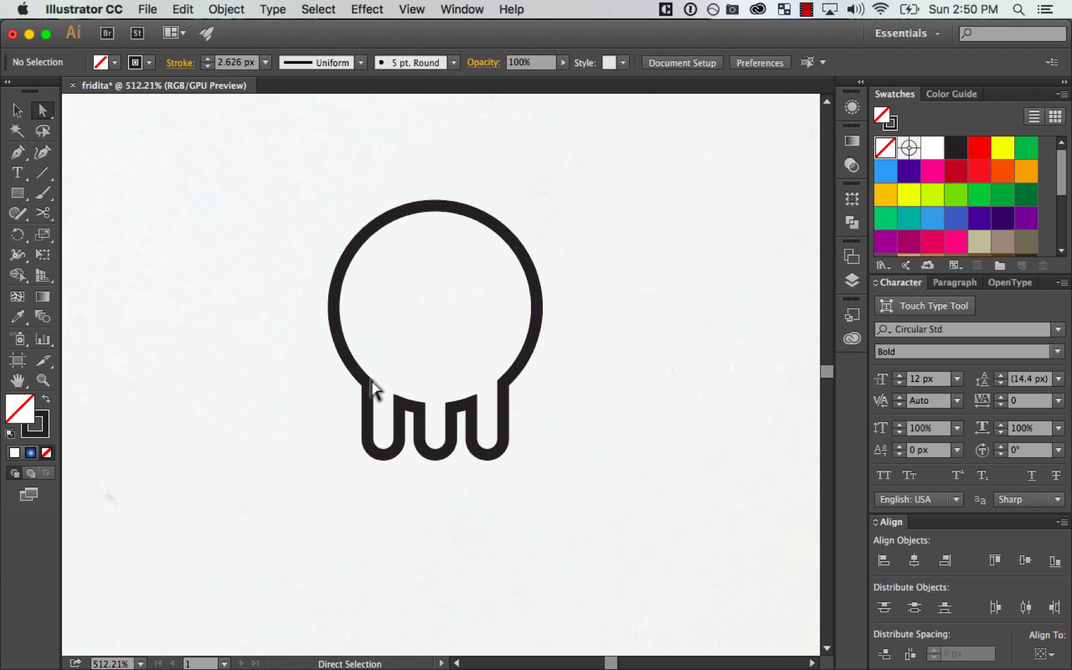
pyautogui.click(372, 389)
pyautogui.press('z')
pyautogui.moveTo(468, 380); pyautogui.dragTo(610, 257)
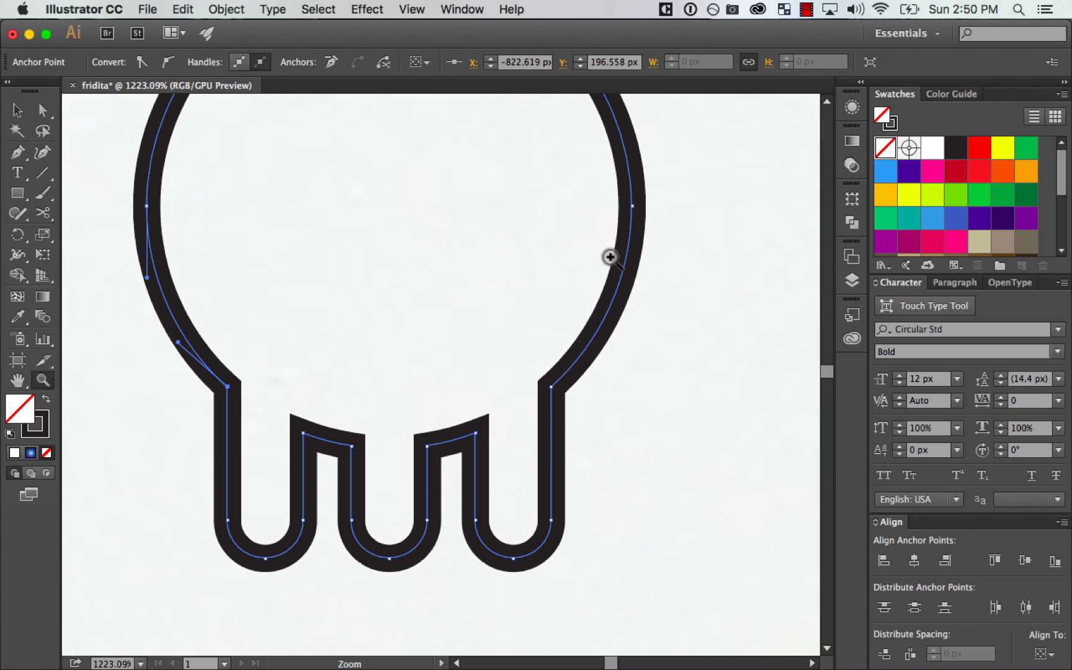
pyautogui.hotkey('shift', 'c')
pyautogui.moveTo(228, 386); pyautogui.dragTo(236, 401)
pyautogui.press('super+z')
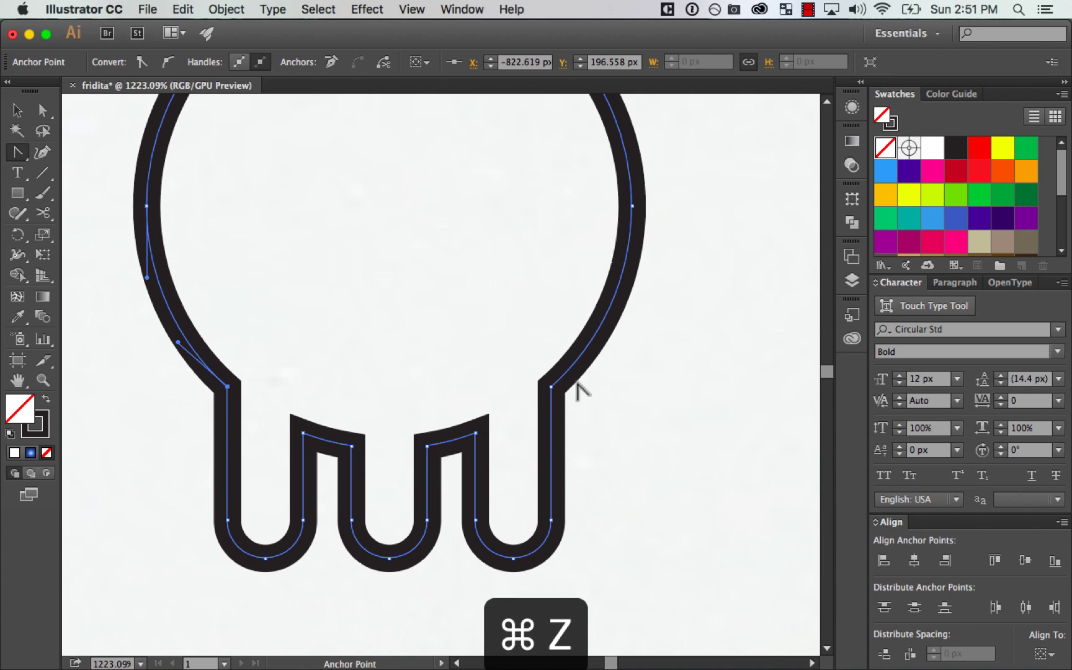
# Step: Add an anchor point slightly lower on the left tooth's outer edge and delete the junction anchor between head and tooth
pyautogui.press('+')
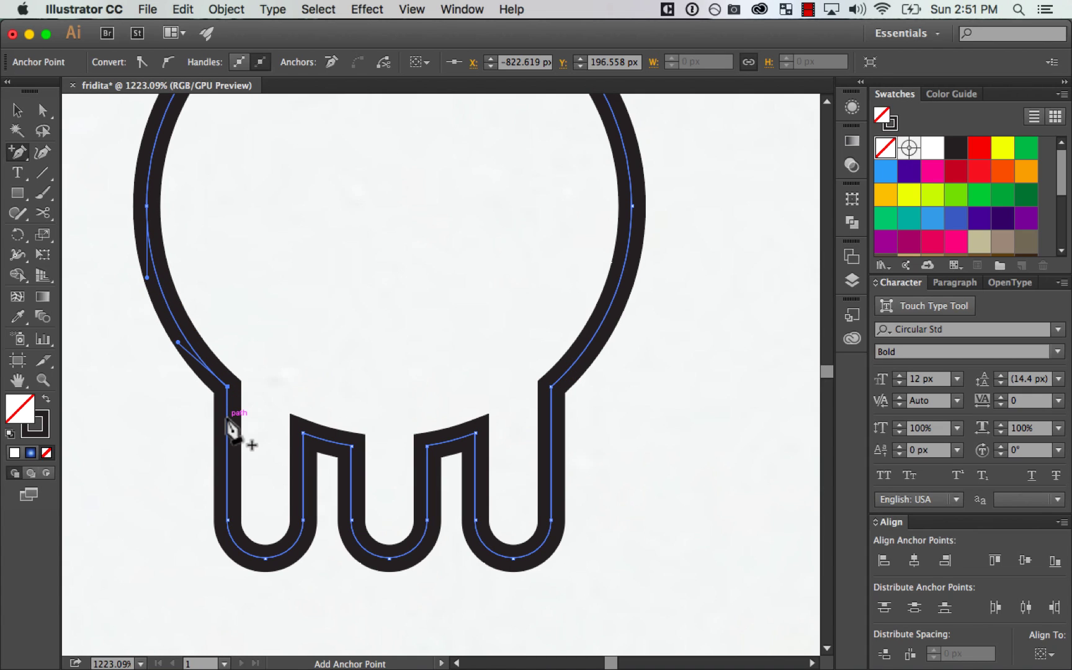
pyautogui.click(227, 418)
pyautogui.press('-')
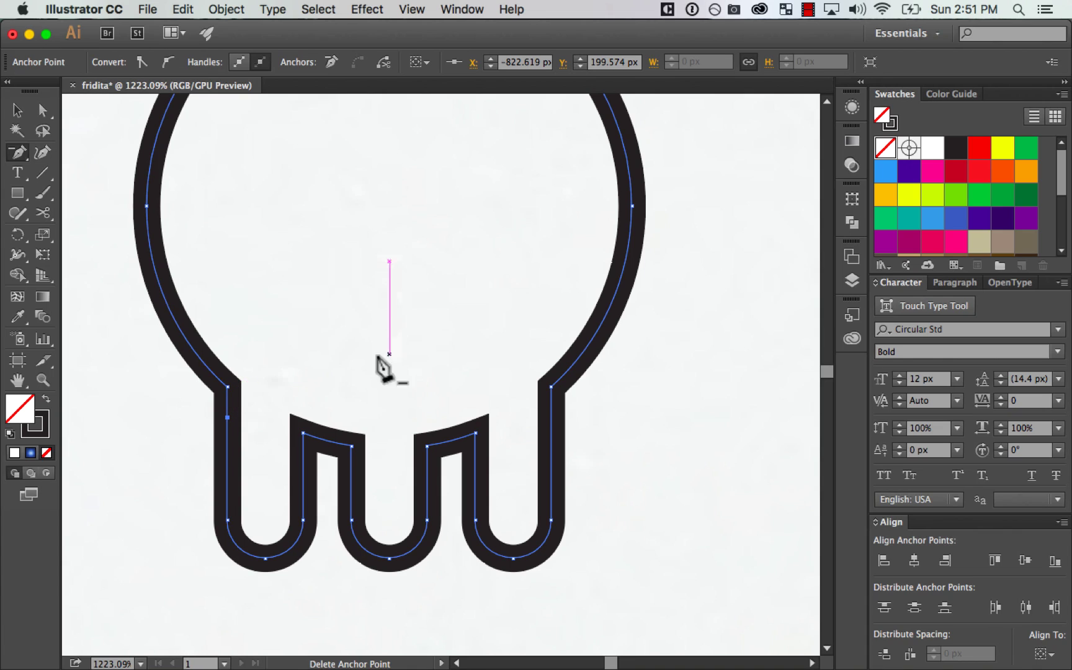
pyautogui.click(228, 386)
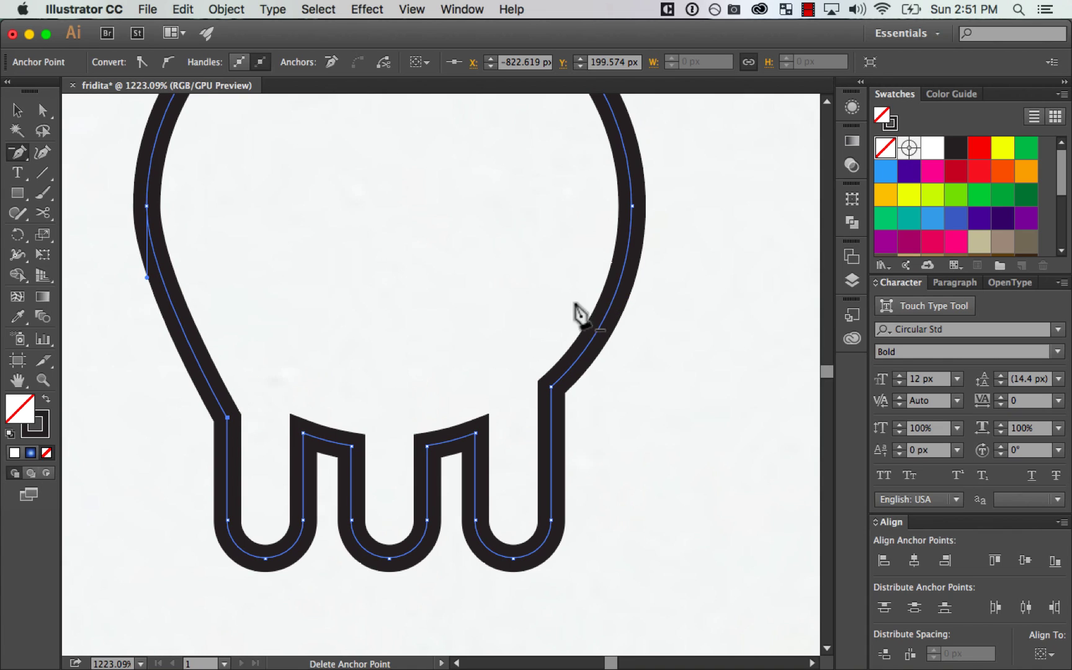
# Step: Smooth the left head-to-tooth junction by pulling a curve handle from its anchor and lengthening the head's side handle downward
pyautogui.press('a')
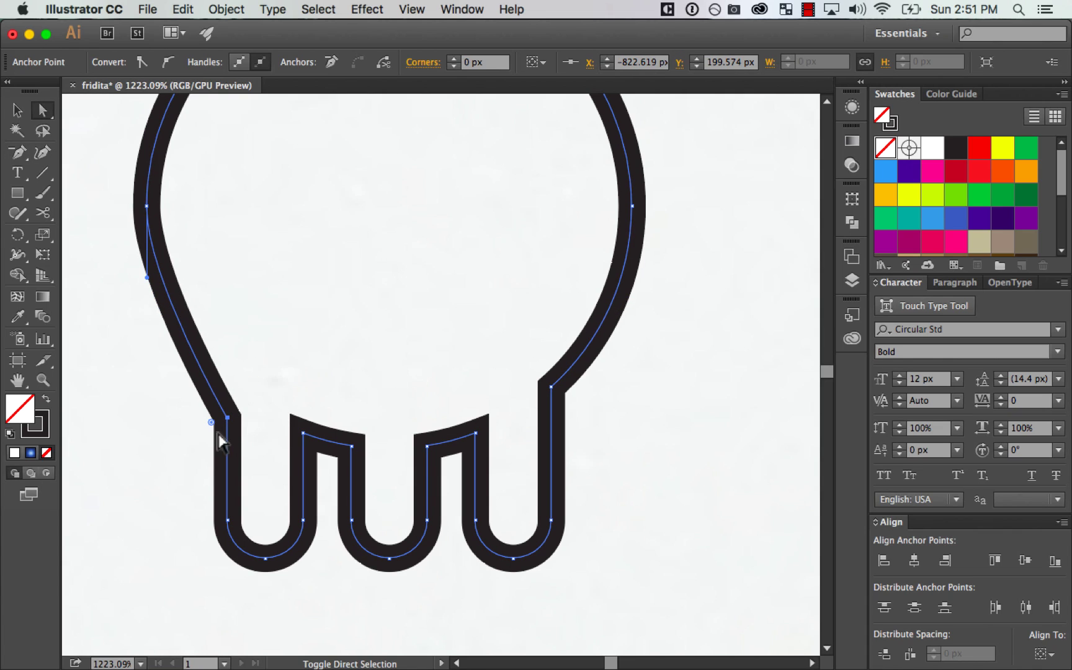
pyautogui.hotkey('shift', 'c')
pyautogui.moveTo(227, 417); pyautogui.dragTo(228, 444)
pyautogui.moveTo(147, 277); pyautogui.dragTo(147, 341)
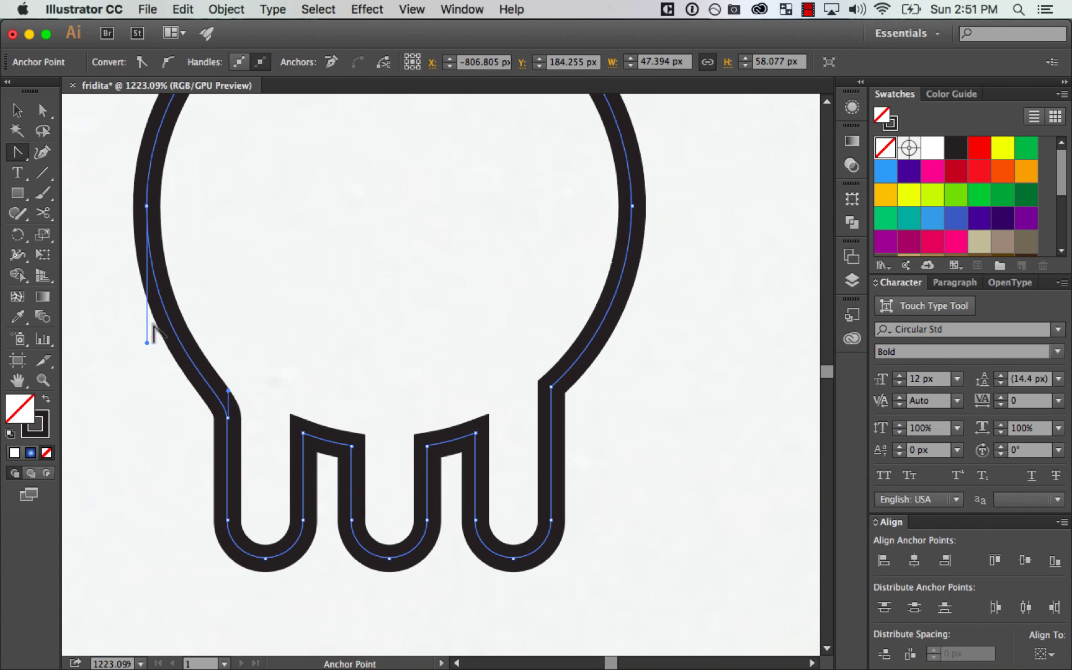
pyautogui.press('super+minus')
pyautogui.press('super+minus')
pyautogui.press('super+equal')
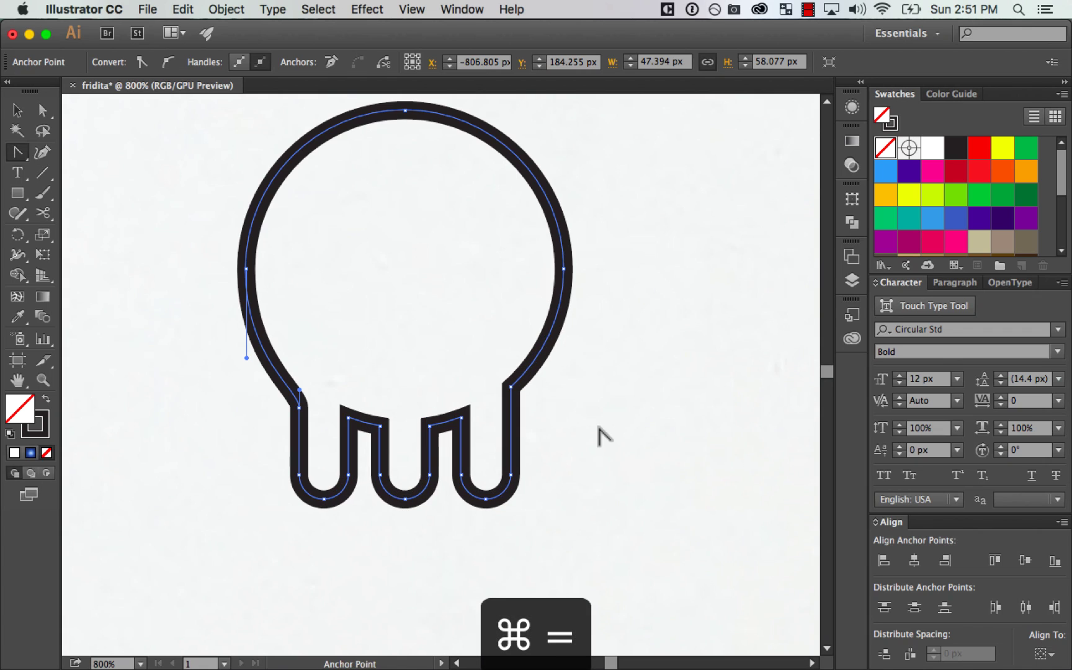
pyautogui.click(614, 437)
# Step: Draw a rectangle from the skull's centre line over its right half and subtract it from the outline
pyautogui.press('super+minus')
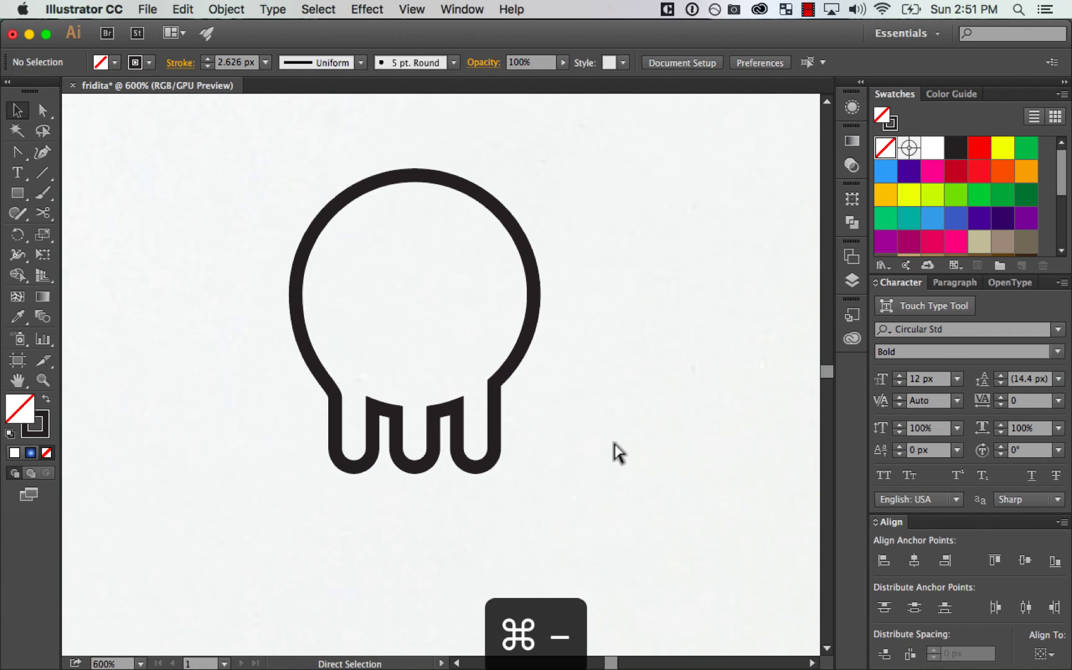
pyautogui.moveTo(17, 193); pyautogui.dragTo(131, 194)
pyautogui.moveTo(629, 148); pyautogui.dragTo(414, 513)
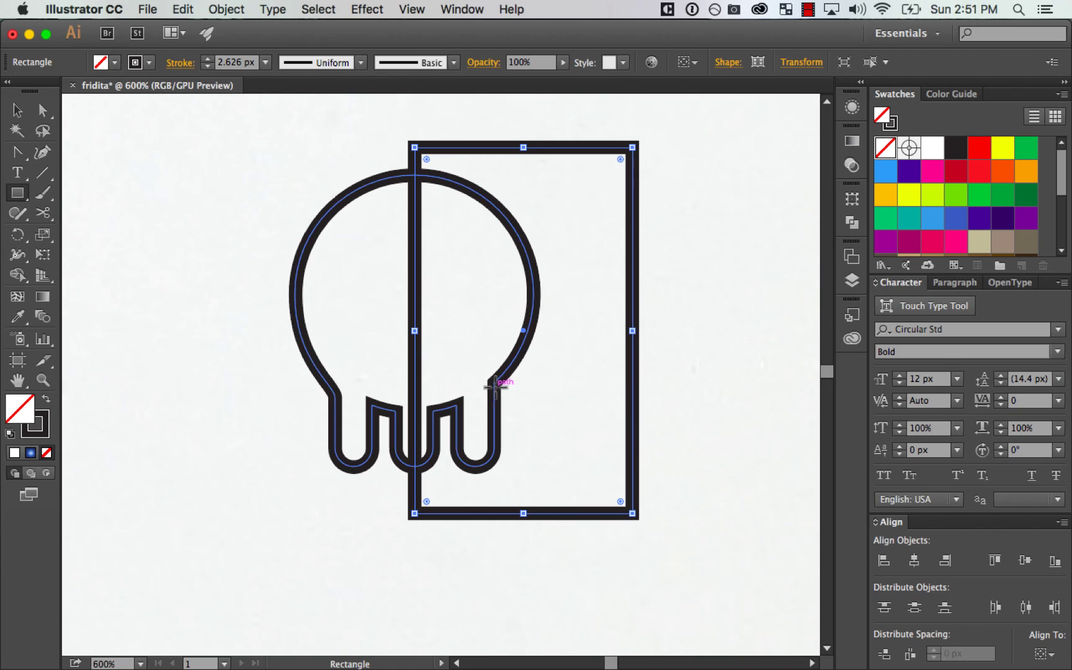
pyautogui.press('v')
pyautogui.press('super+a')
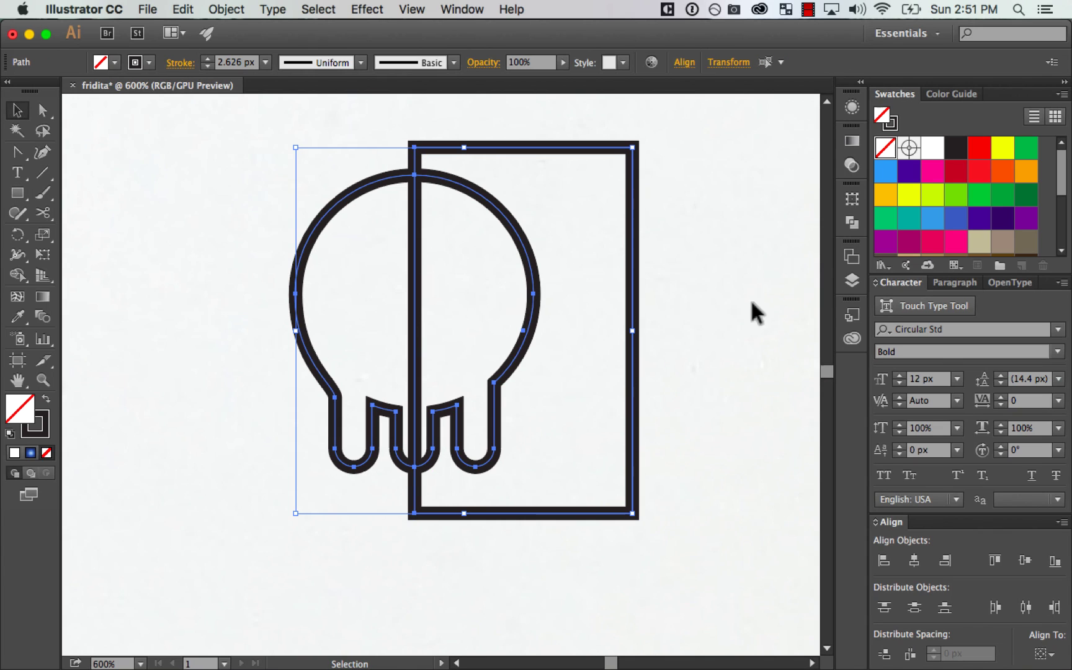
pyautogui.click(851, 222)
pyautogui.click(679, 225)
# Step: Paste a copy of the half skull in place and flip it horizontally about the centre line
pyautogui.press('super+c')
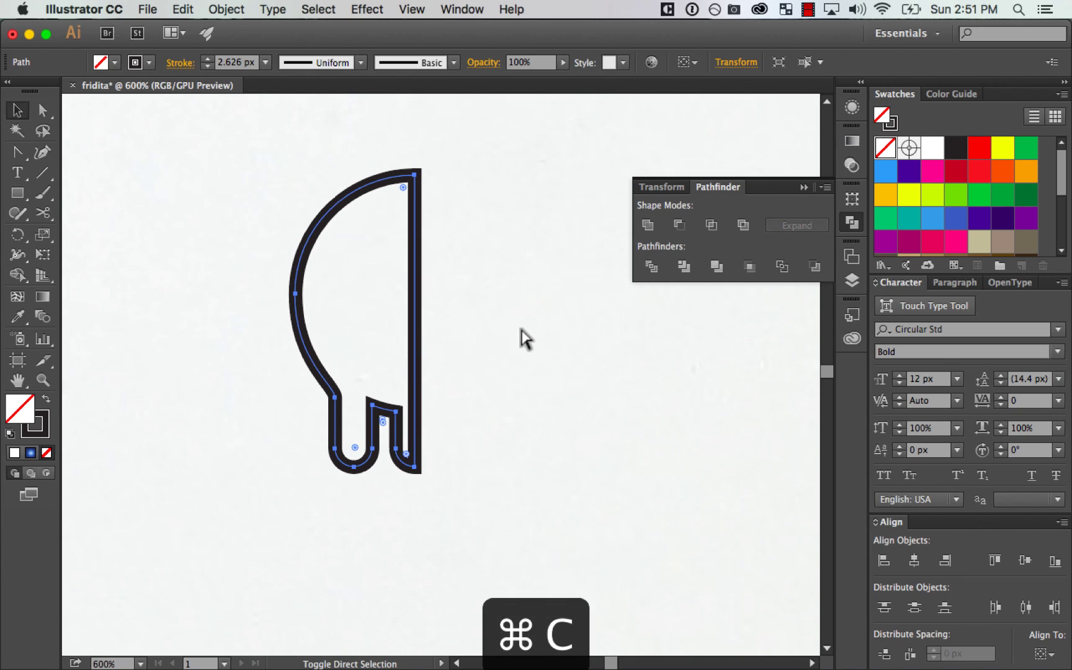
pyautogui.press('super+shift+v')
pyautogui.click(851, 198)
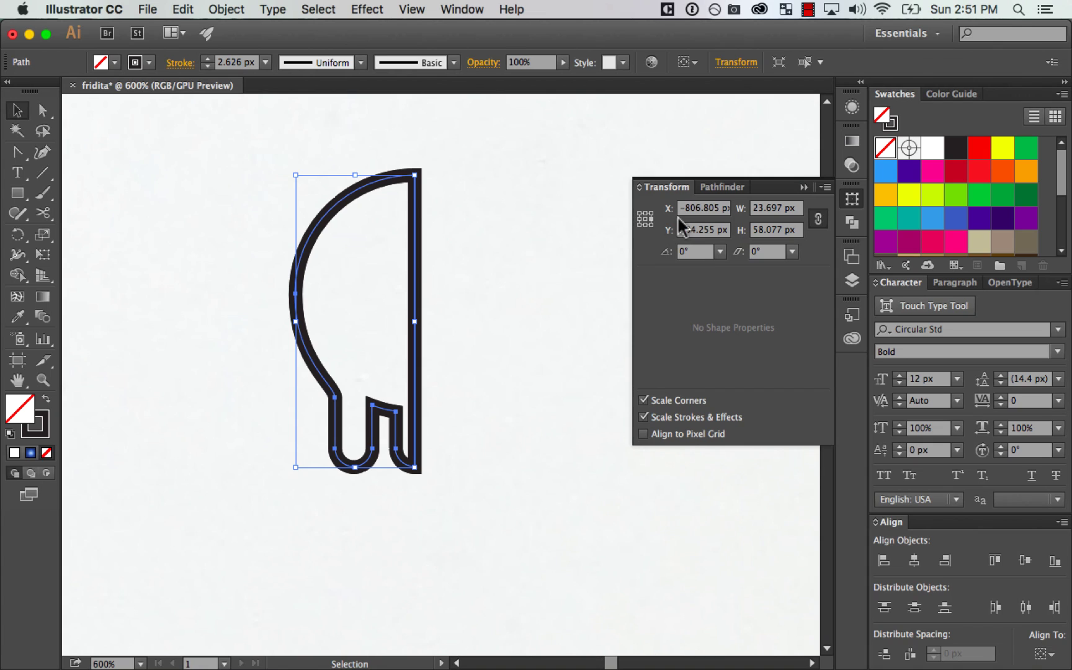
pyautogui.click(825, 187)
pyautogui.click(900, 236)
pyautogui.click(507, 522)
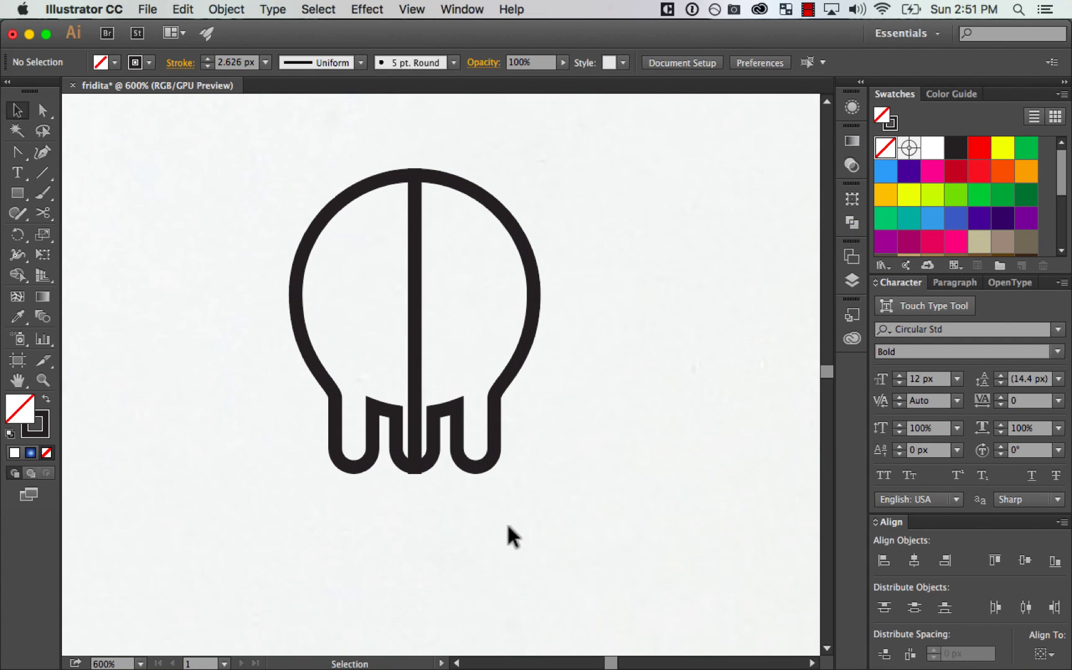
# Step: Nudge the rounded ends of both outer teeth slightly upward so they are shorter than the middle tooth
pyautogui.press('a')
pyautogui.moveTo(309, 498); pyautogui.dragTo(380, 434)
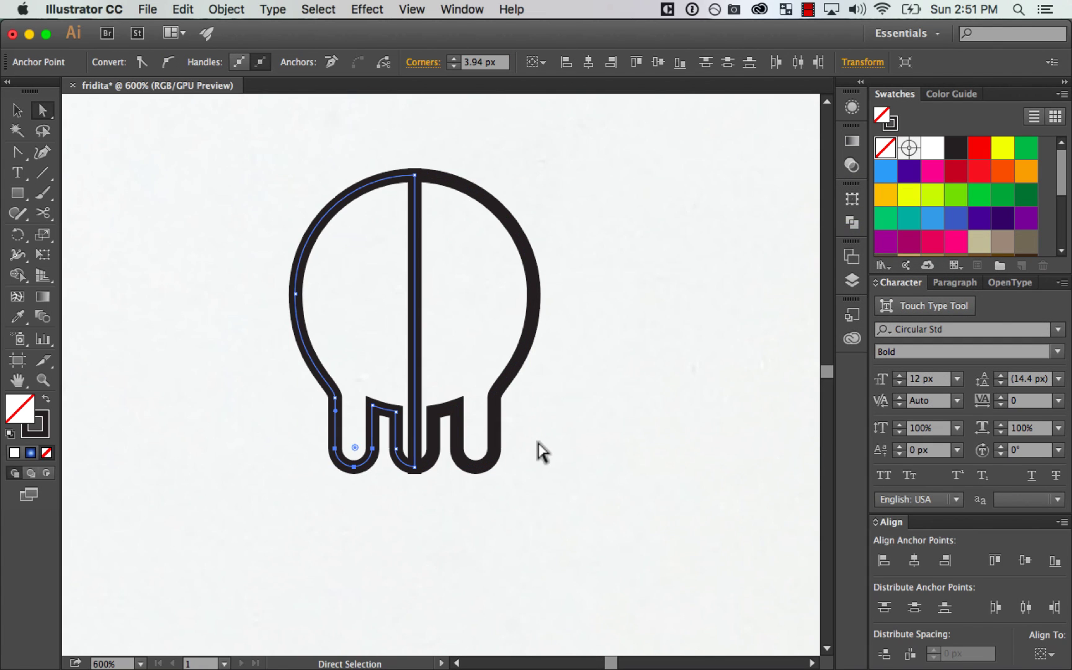
pyautogui.press('Up')
pyautogui.press('Up')
pyautogui.press('Down')
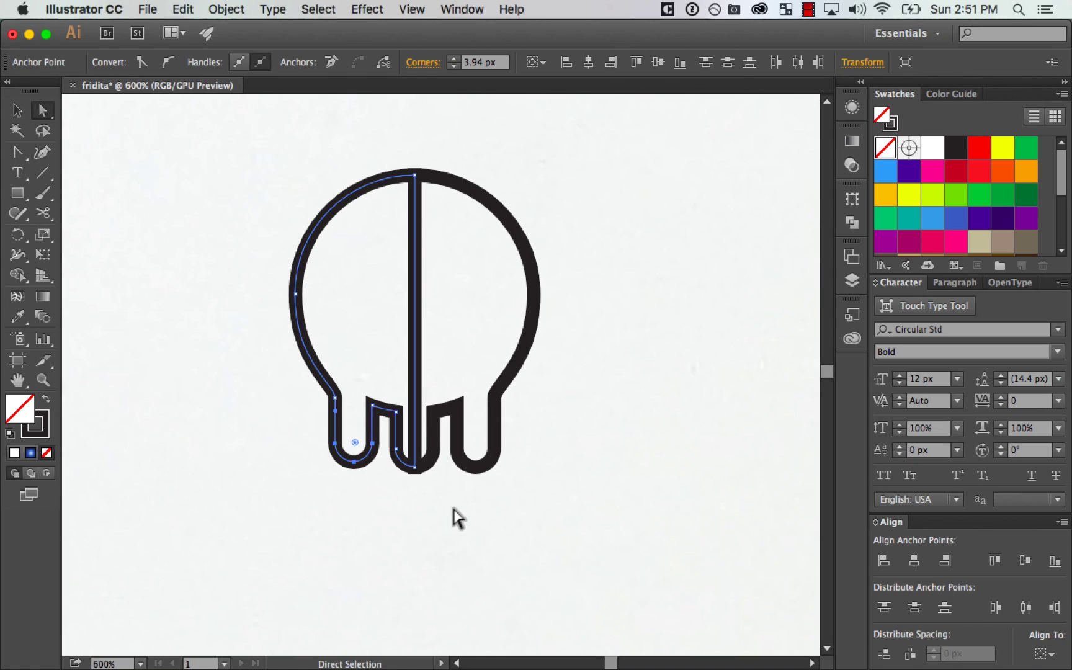
pyautogui.moveTo(525, 437); pyautogui.dragTo(524, 434)
pyautogui.click(564, 429)
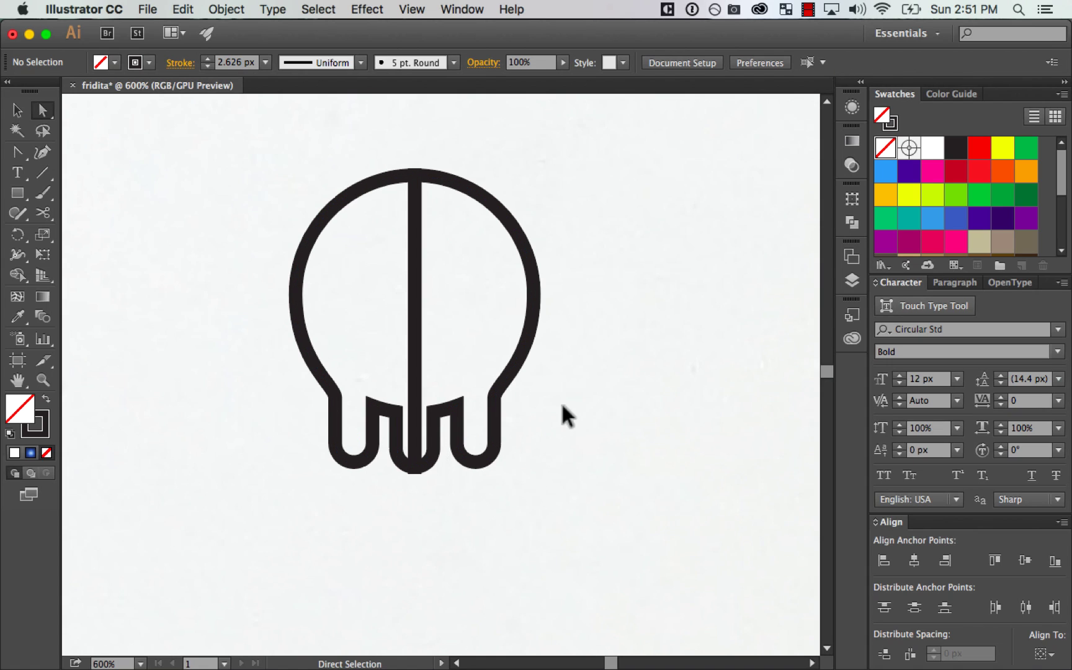
# Step: Unite the two skull halves into one closed outline without the centre line
pyautogui.press('v')
pyautogui.click(486, 451)
pyautogui.click(853, 222)
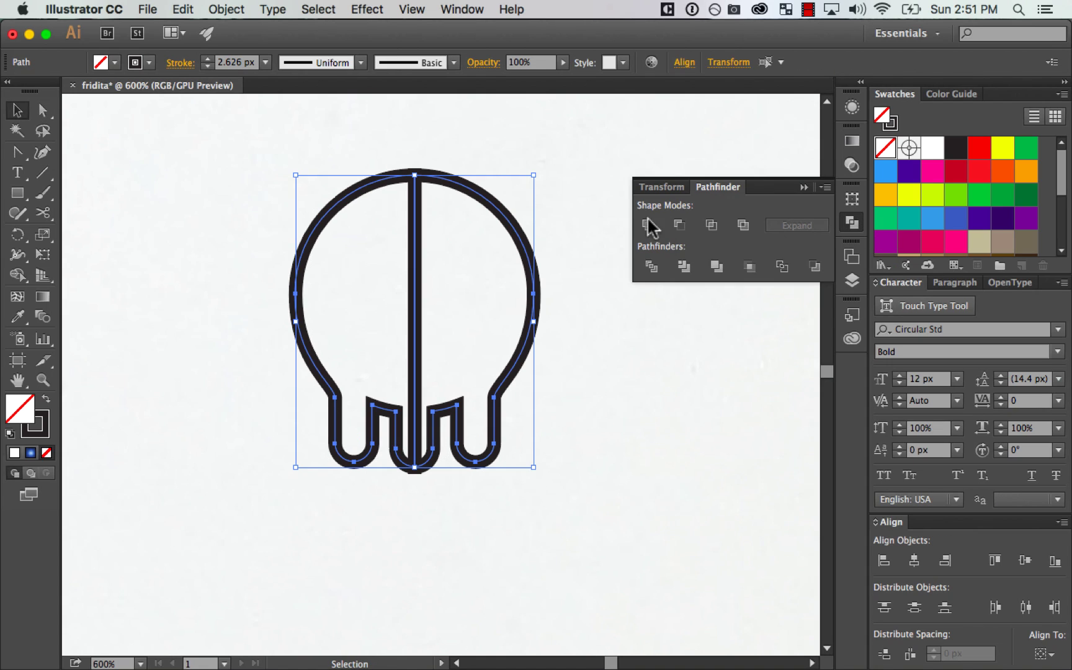
pyautogui.click(651, 227)
pyautogui.click(688, 426)
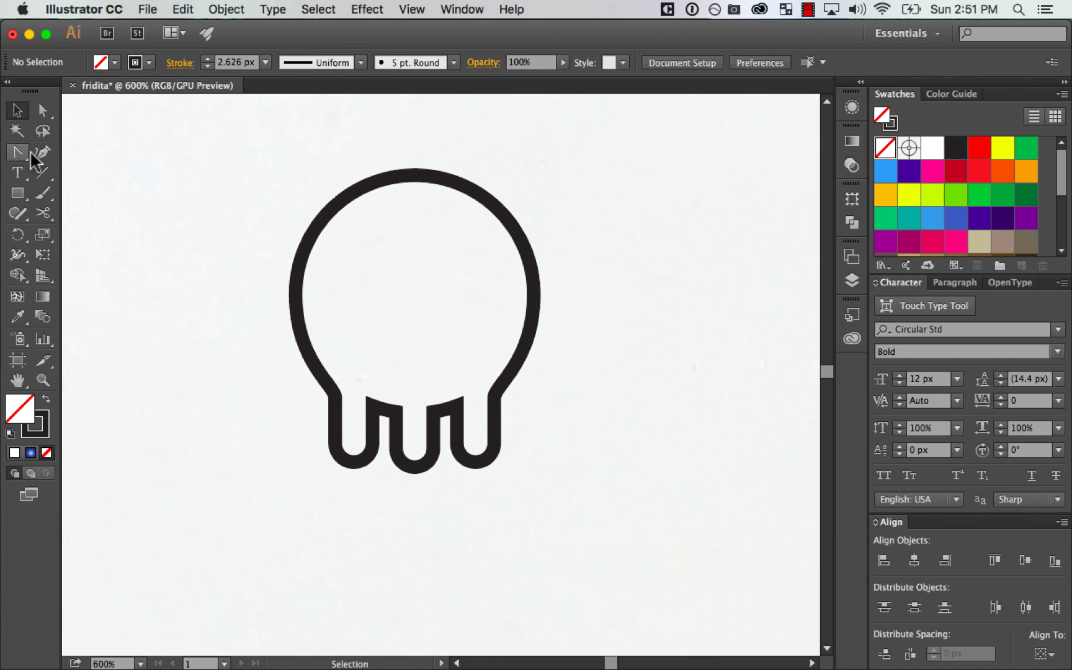
# Step: Draw an upright rectangle inside the head left of centre and delete its upper-left anchor to make a right triangle
pyautogui.click(19, 193)
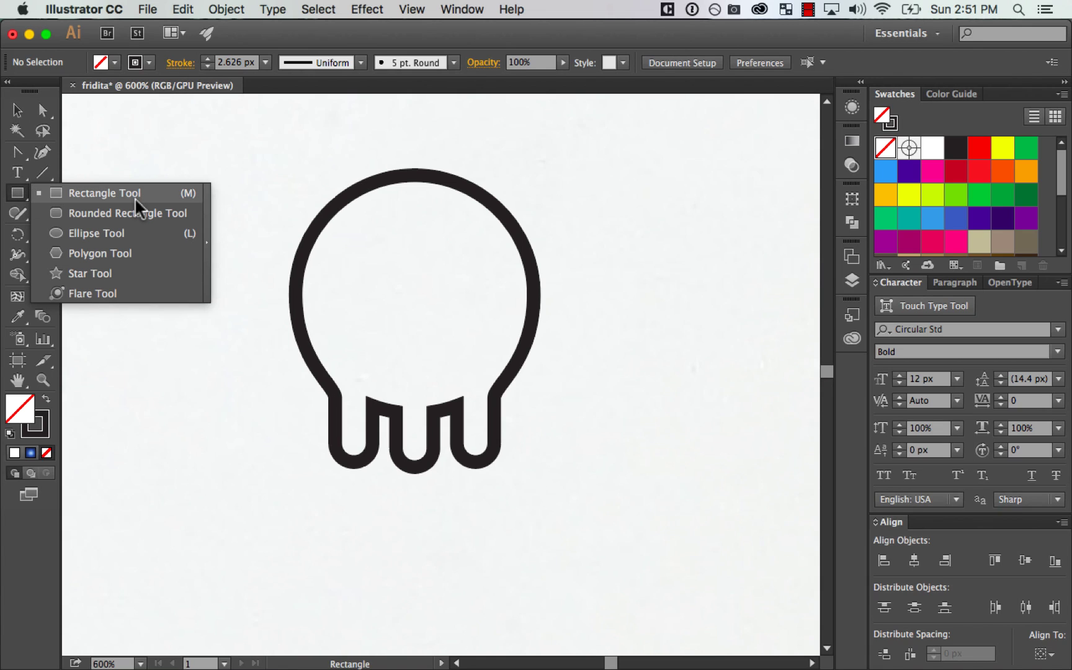
pyautogui.click(134, 198)
pyautogui.moveTo(356, 241); pyautogui.dragTo(415, 349)
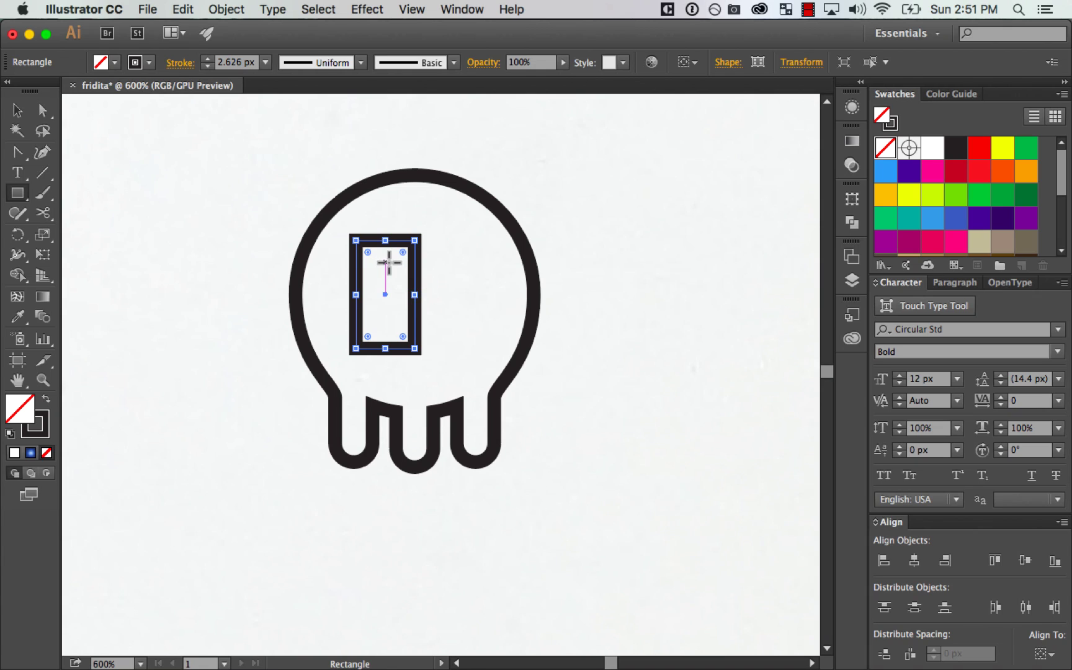
pyautogui.press('-')
pyautogui.click(356, 241)
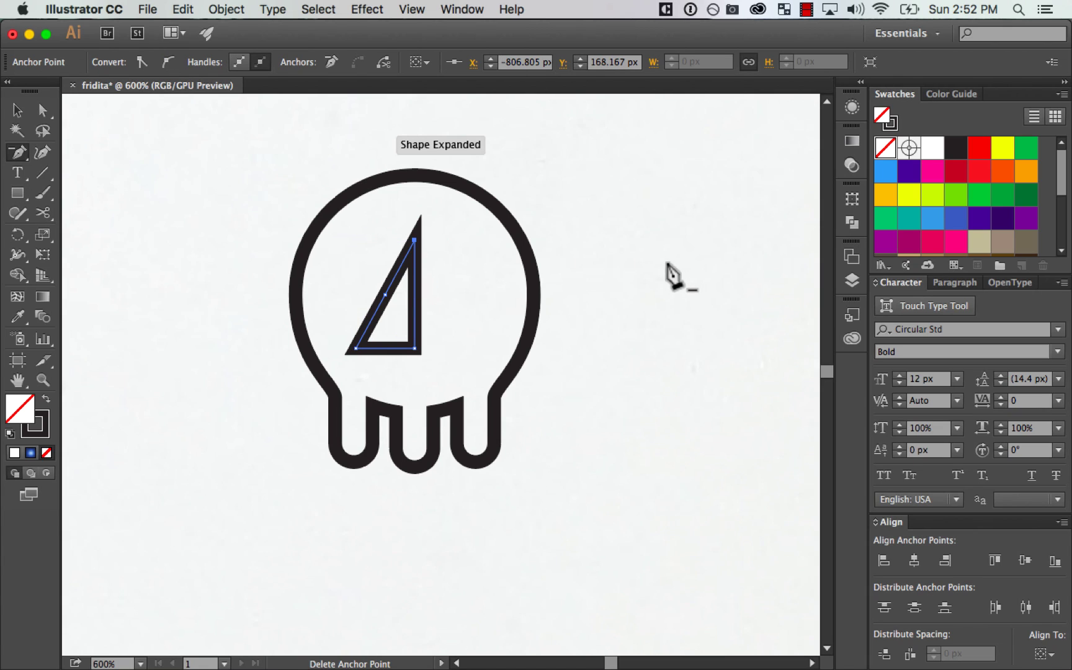
# Step: Convert the triangle's lower-left corner to a smooth curve and shift it slightly outward and up to form an eye shape
pyautogui.hotkey('shift', 'c')
pyautogui.moveTo(355, 348)
pyautogui.mouseDown()
pyautogui.moveTo(367, 374)
pyautogui.moveTo(348, 336)
pyautogui.mouseUp()
pyautogui.press('a')
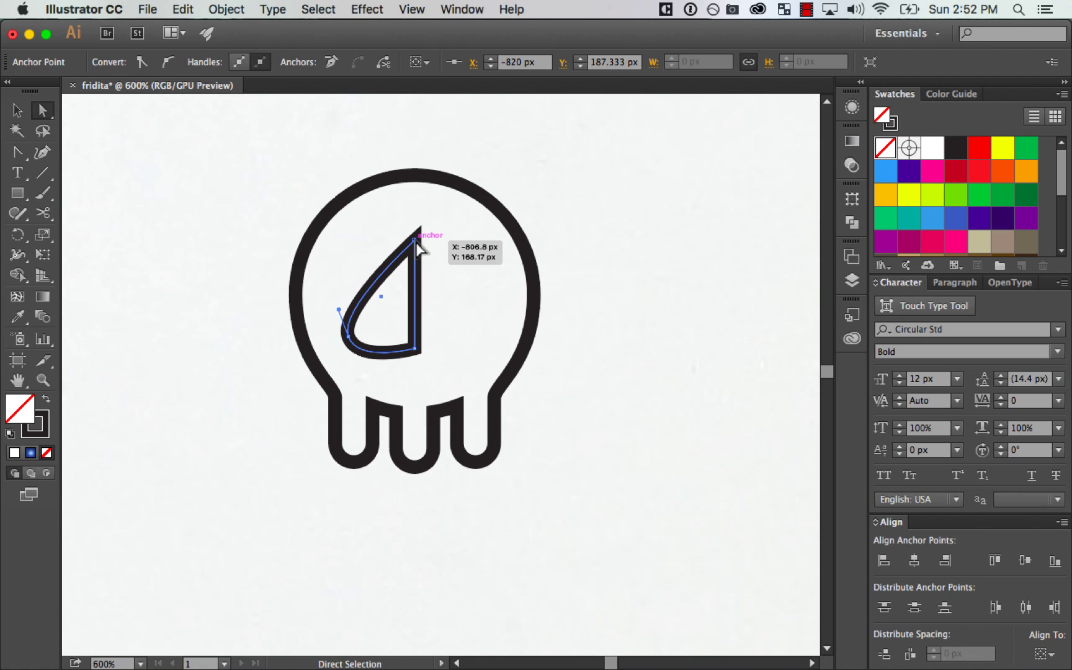
pyautogui.click(415, 241)
pyautogui.click(559, 332)
# Step: Scale the eye shape down a little, nudge it left away from the centre and stretch its top slightly upward
pyautogui.press('v')
pyautogui.click(415, 317)
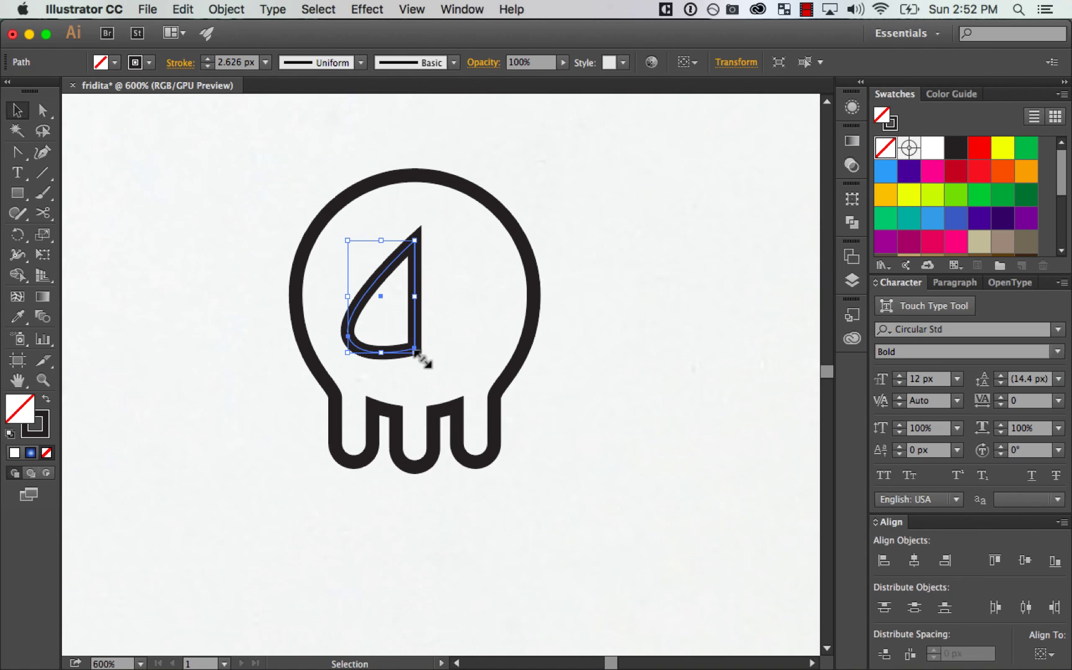
pyautogui.moveTo(416, 354); pyautogui.dragTo(405, 336)
pyautogui.click(597, 323)
pyautogui.click(407, 302)
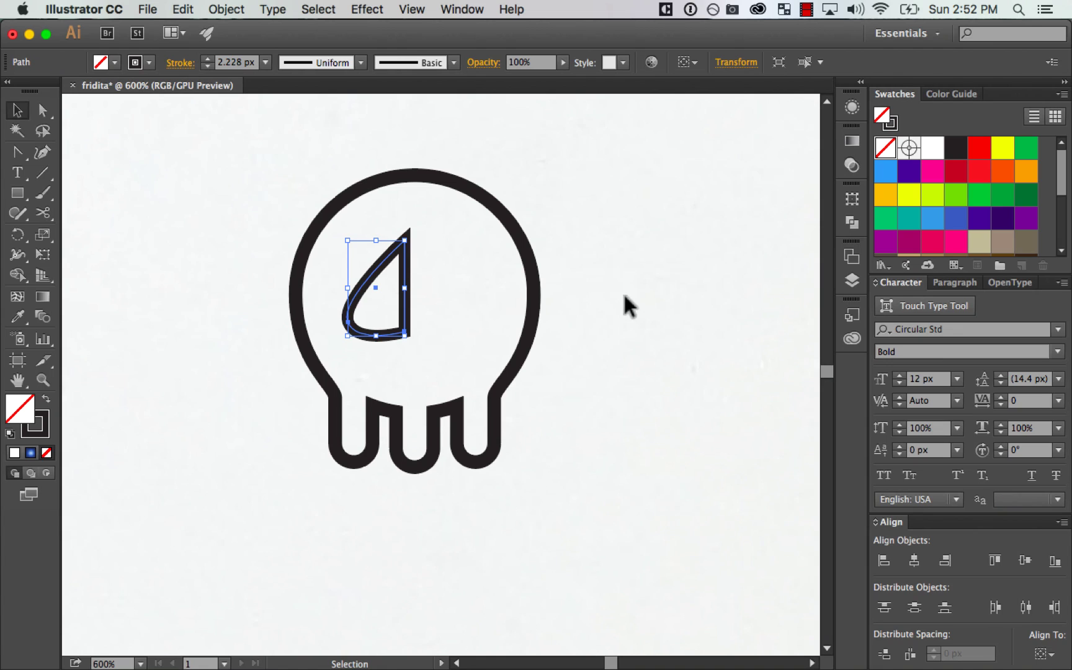
pyautogui.press('Left')
pyautogui.moveTo(374, 240); pyautogui.dragTo(375, 233)
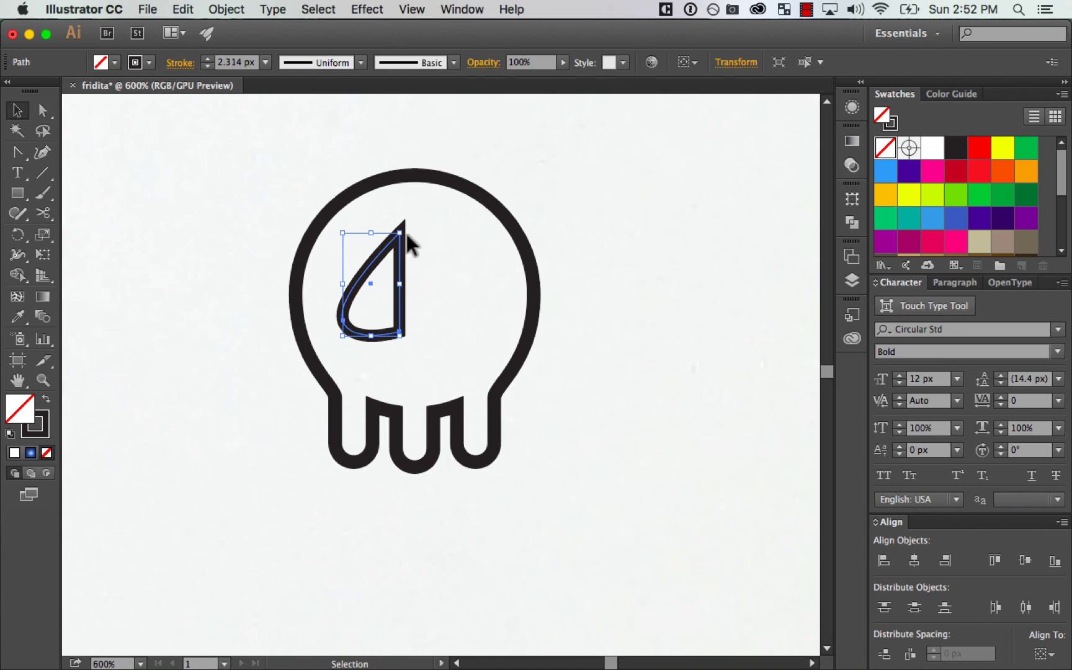
# Step: Lower the eye shape's curved left anchor slightly and refine the curve running up to its top corner
pyautogui.press('a')
pyautogui.click(343, 320)
pyautogui.press('Down')
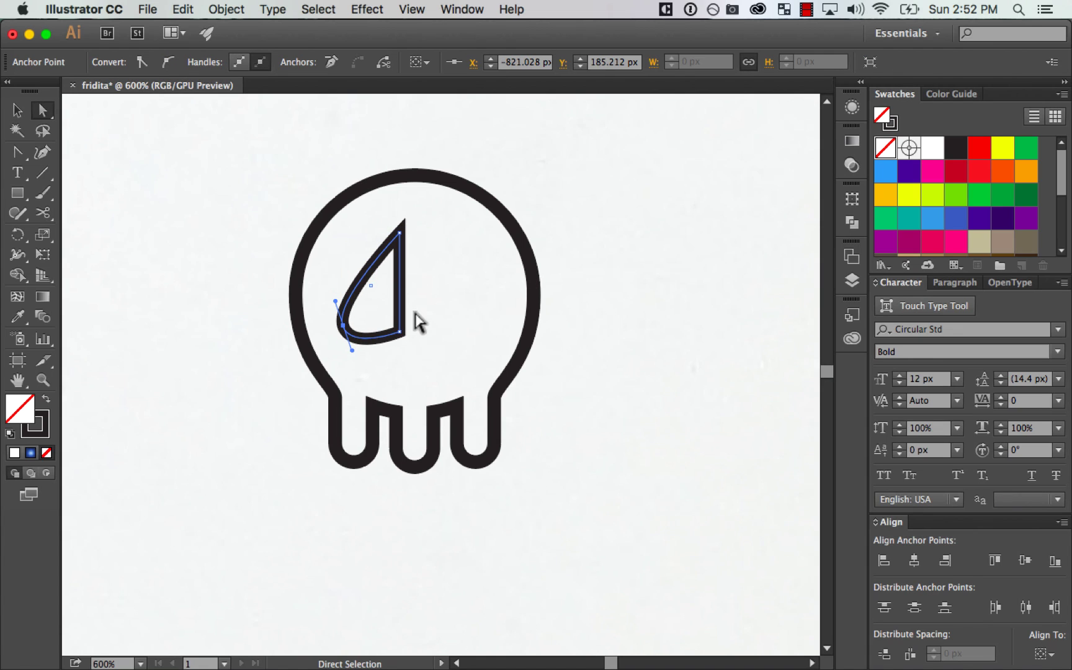
pyautogui.press('super+shift+a')
pyautogui.click(400, 233)
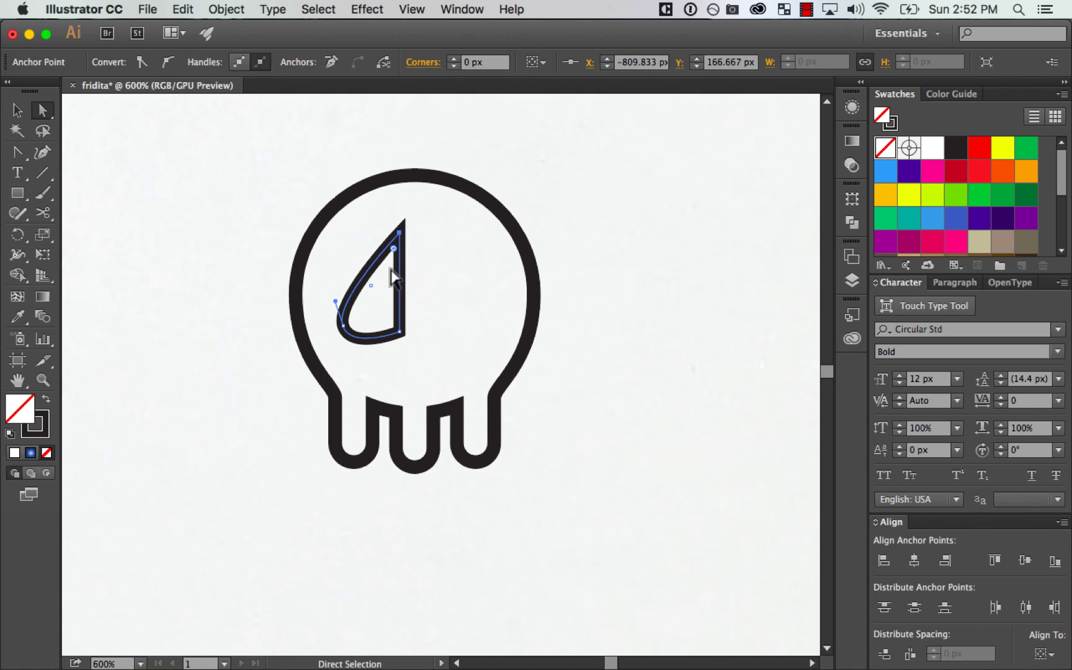
pyautogui.moveTo(340, 306); pyautogui.dragTo(412, 271)
pyautogui.press('super+z')
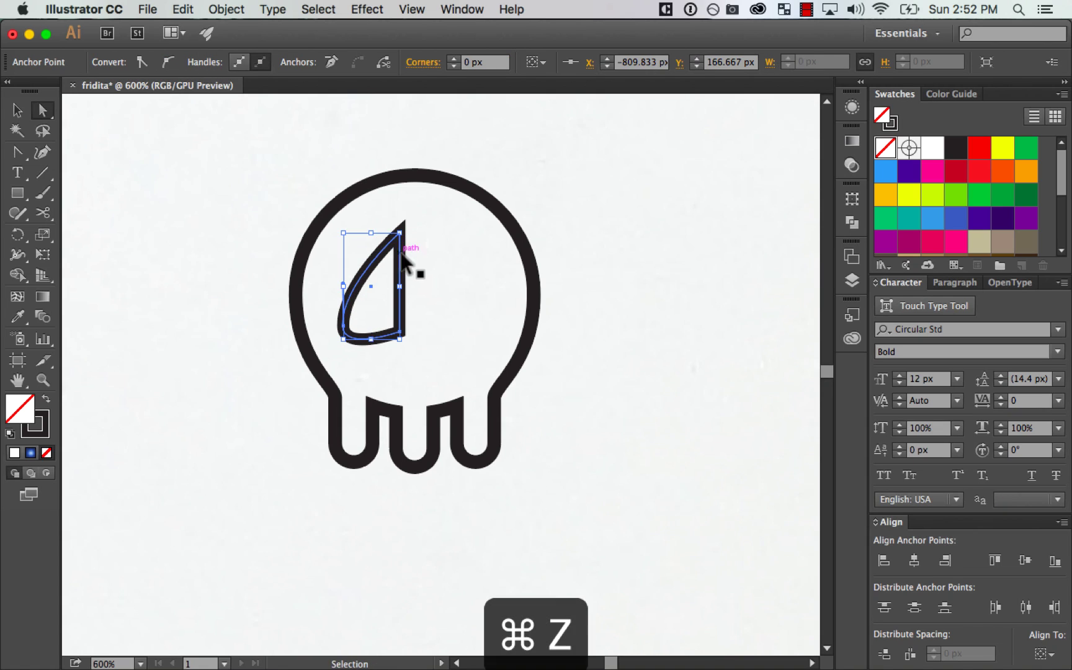
# Step: Bulge the skull eye's slanted left edge outward between its lower-left and top anchors
pyautogui.hotkey('shift', 'c')
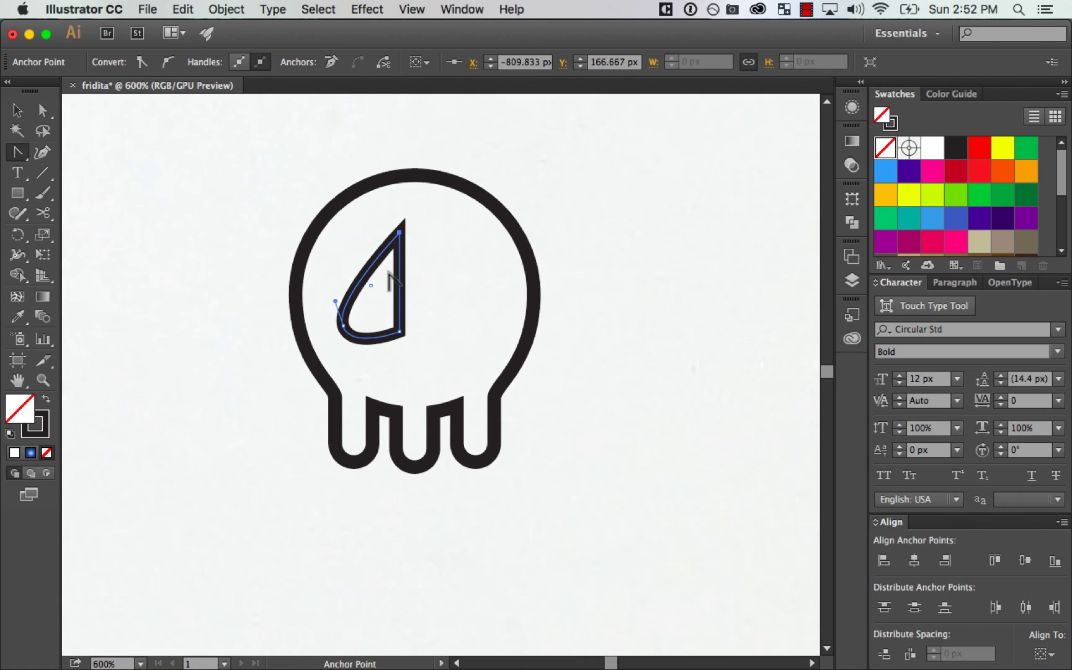
pyautogui.moveTo(371, 252); pyautogui.dragTo(375, 242)
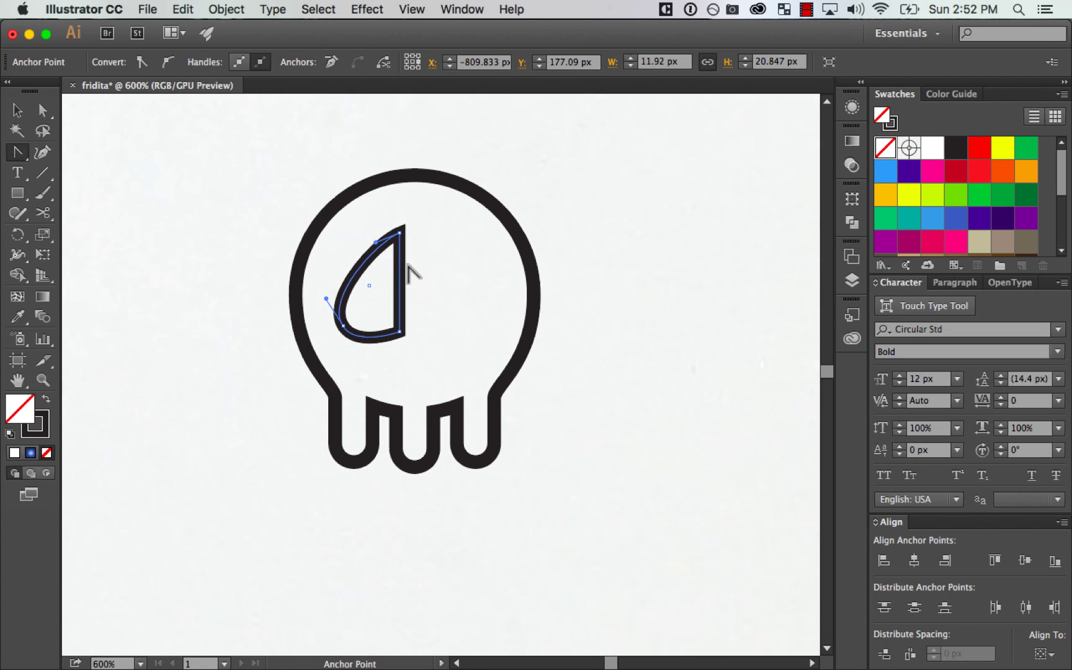
pyautogui.press('a')
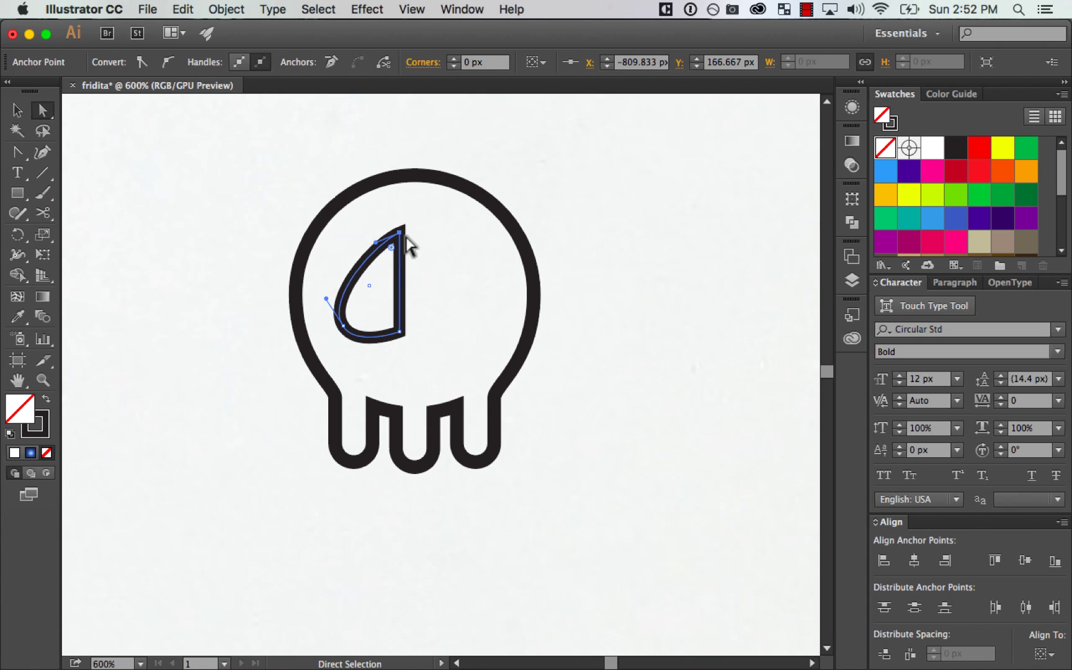
# Step: Round the eye's top corner and its lower-right corner
pyautogui.click(638, 275)
pyautogui.click(400, 233)
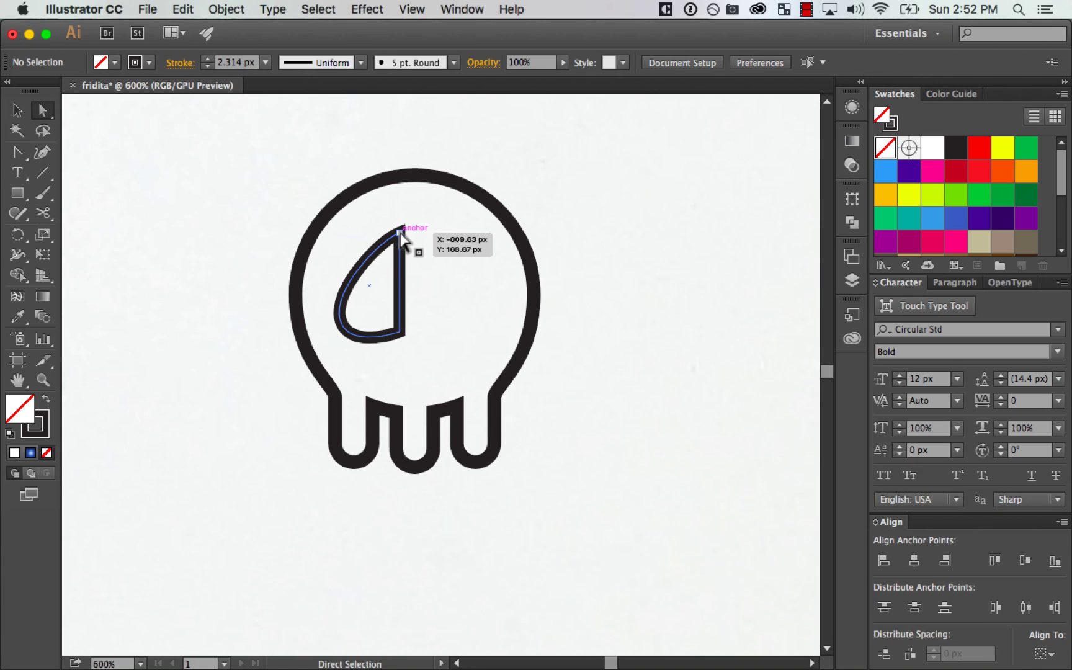
pyautogui.moveTo(393, 249)
pyautogui.mouseDown()
pyautogui.moveTo(406, 259)
pyautogui.moveTo(410, 248)
pyautogui.mouseUp()
pyautogui.click(401, 329)
pyautogui.moveTo(395, 324); pyautogui.dragTo(381, 314)
pyautogui.press('v')
pyautogui.click(686, 187)
# Step: Duplicate the eye in place, flip the copy horizontally and nudge it right to form the second eye
pyautogui.click(395, 312)
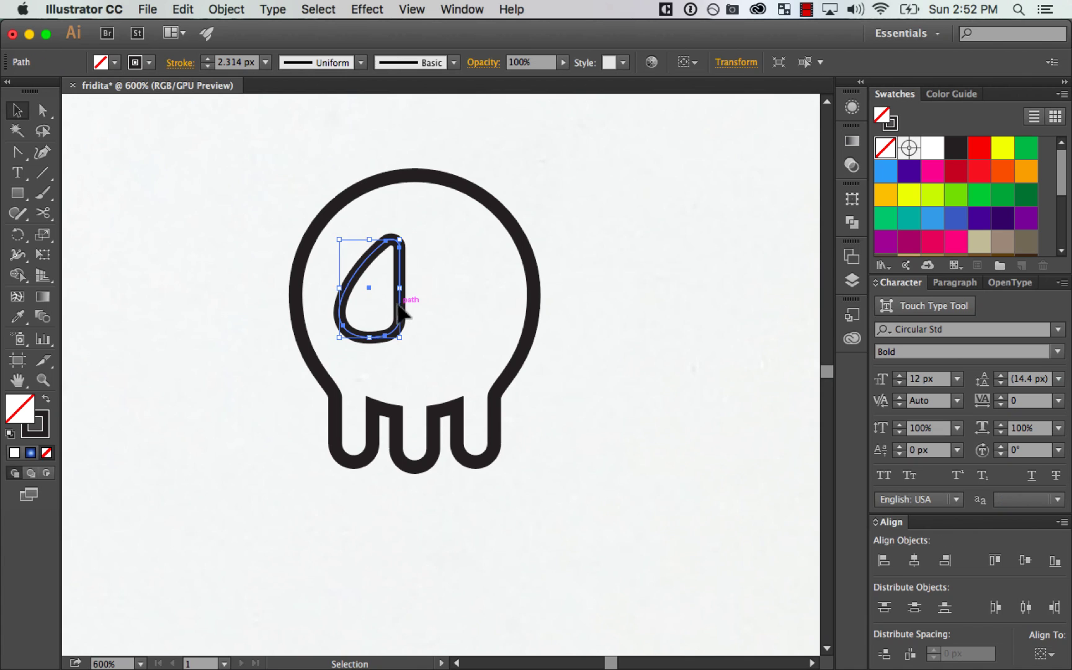
pyautogui.hotkey('ctrl', 'shift', 'v')
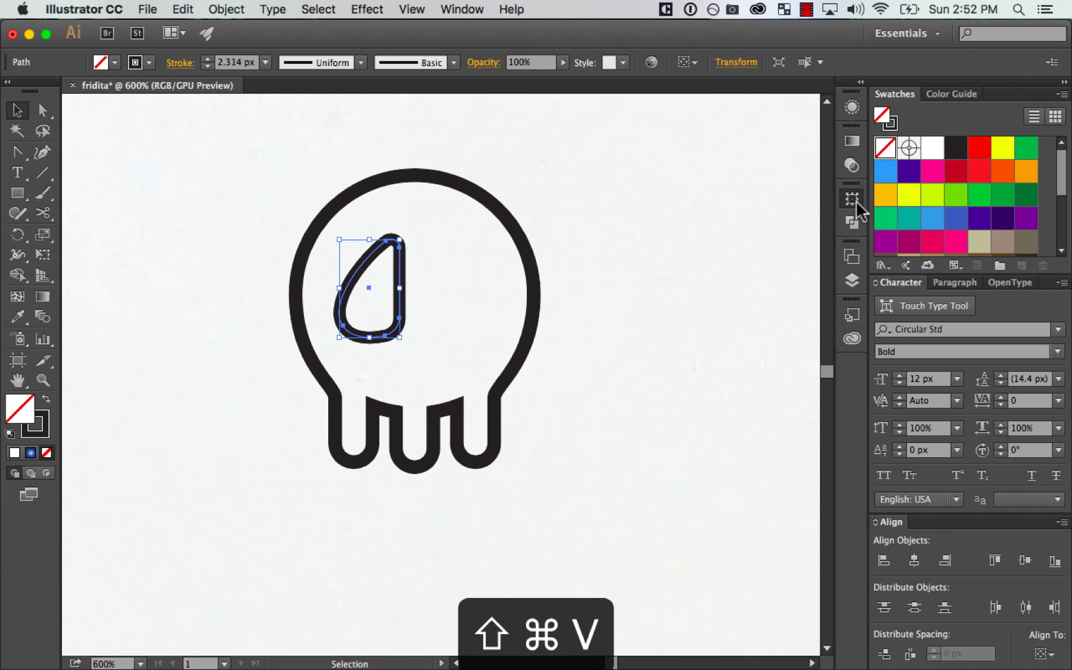
pyautogui.click(851, 199)
pyautogui.click(825, 187)
pyautogui.click(881, 226)
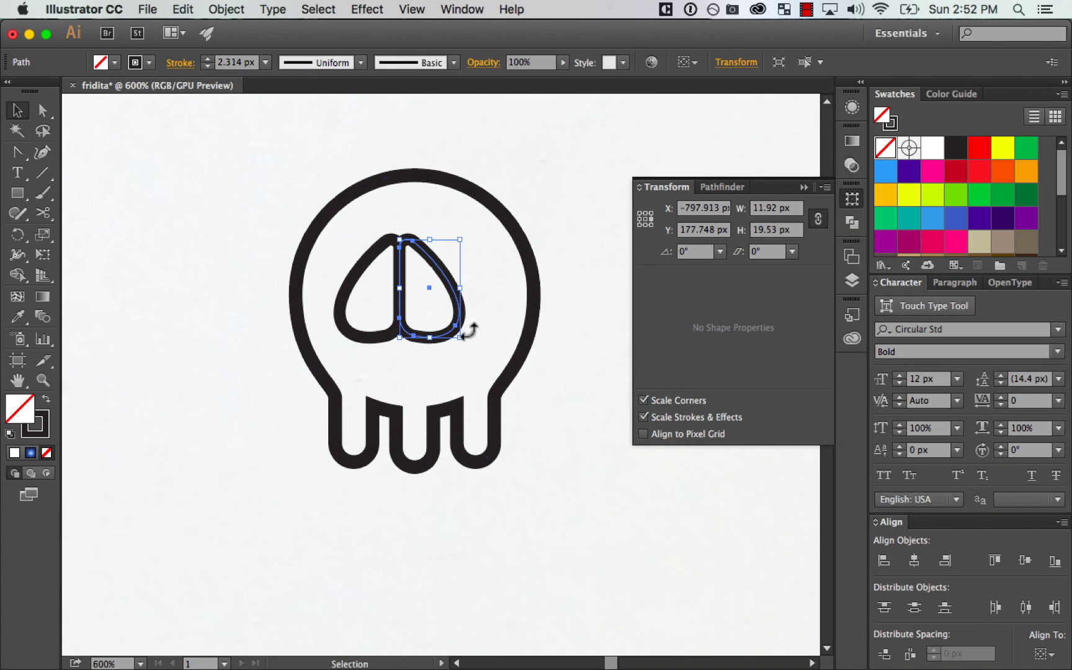
pyautogui.press('Right')
pyautogui.press('Right')
pyautogui.press('Right')
pyautogui.press('Right')
pyautogui.press('Right')
pyautogui.press('Right')
pyautogui.press('Right')
pyautogui.press('Right')
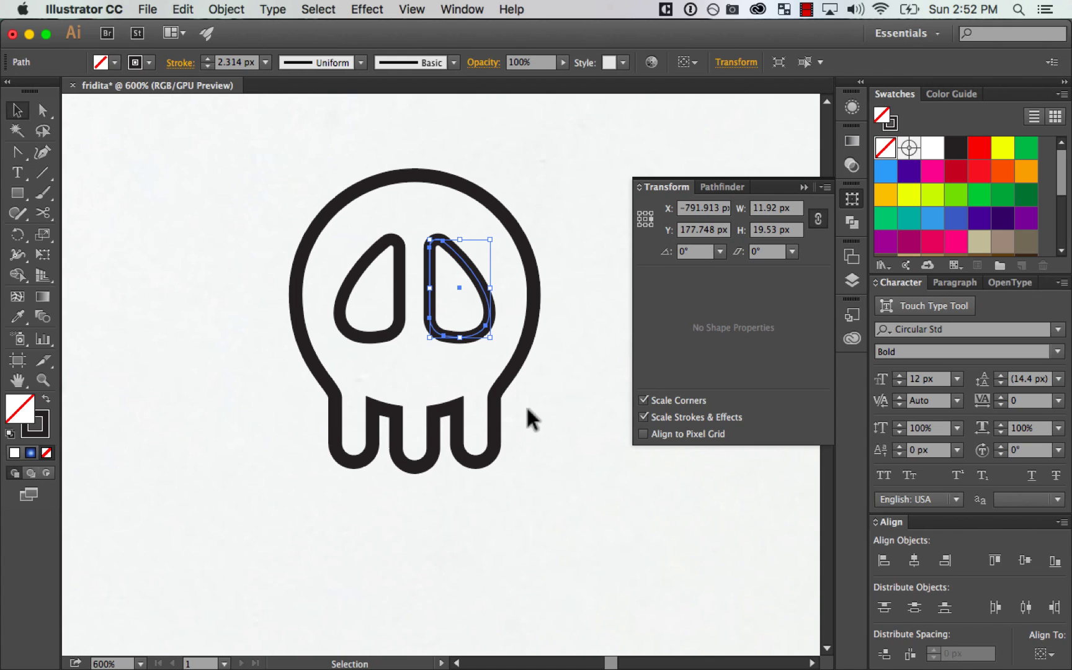
pyautogui.click(555, 469)
# Step: Examine the skull with both eyes at several zoom levels against the reference sketch
pyautogui.hotkey('ctrl', '-')
pyautogui.hotkey('ctrl', '-')
pyautogui.hotkey('ctrl', '-')
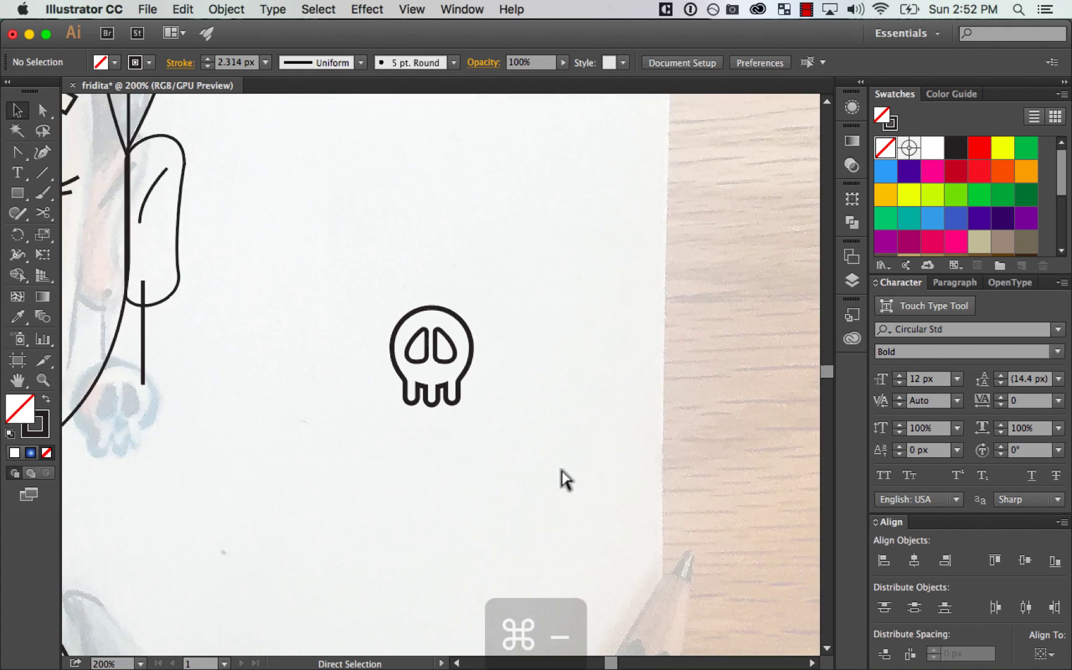
pyautogui.hotkey('ctrl', '-')
pyautogui.hotkey('ctrl', '-')
pyautogui.hotkey('ctrl', '=')
pyautogui.hotkey('ctrl', '=')
pyautogui.hotkey('ctrl', '=')
pyautogui.hotkey('ctrl', '=')
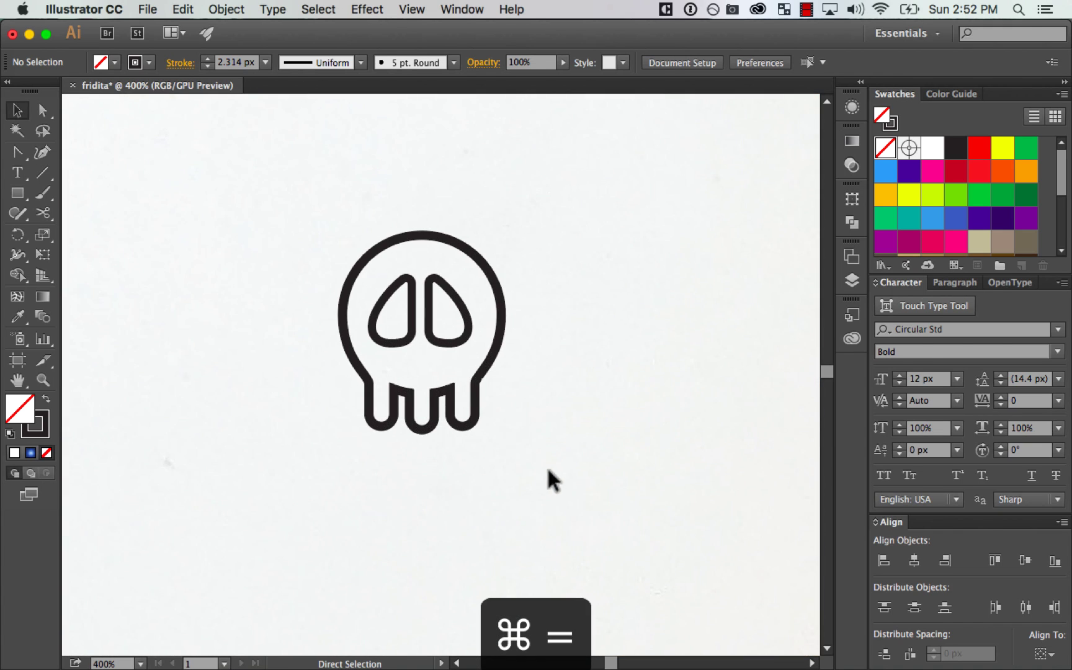
pyautogui.press('space')
pyautogui.moveTo(562, 406); pyautogui.dragTo(617, 400)
pyautogui.moveTo(392, 290); pyautogui.dragTo(761, 175)
pyautogui.moveTo(560, 429)
pyautogui.mouseDown()
pyautogui.moveTo(664, 403)
pyautogui.moveTo(320, 456)
pyautogui.mouseUp()
pyautogui.moveTo(693, 394); pyautogui.dragTo(458, 464)
pyautogui.moveTo(183, 482)
pyautogui.mouseDown()
pyautogui.moveTo(763, 418)
pyautogui.moveTo(119, 487)
pyautogui.moveTo(97, 478)
pyautogui.mouseUp()
pyautogui.moveTo(465, 376); pyautogui.dragTo(645, 352)
# Step: Draw a small triangle for the nose, scale it down and centre it just below the two eyes
pyautogui.press('z')
pyautogui.moveTo(350, 469); pyautogui.dragTo(625, 192)
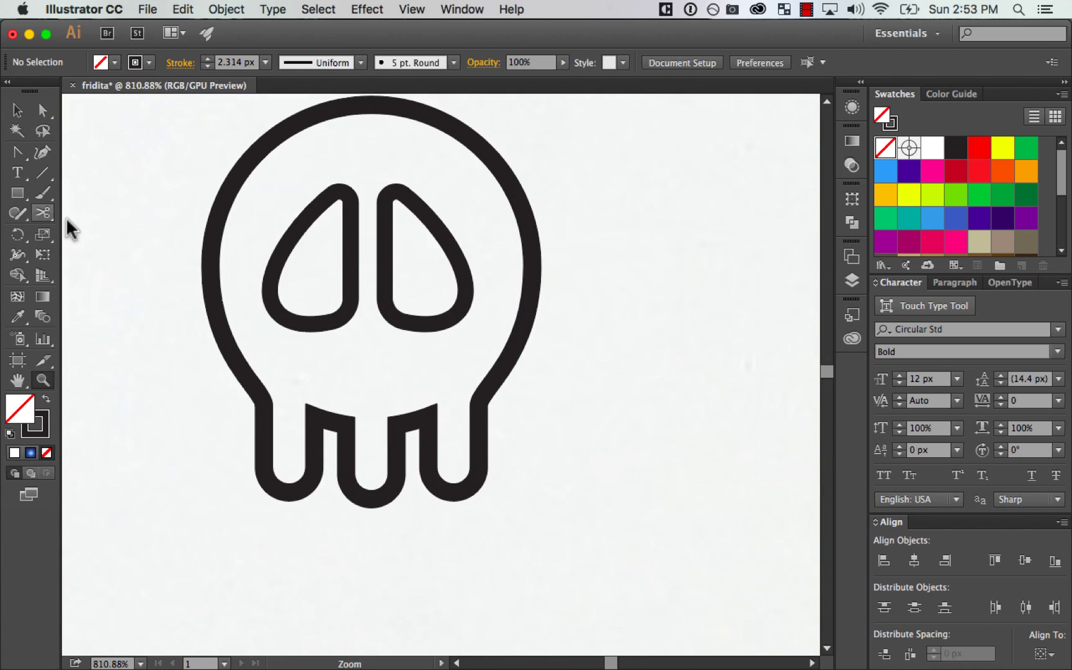
pyautogui.click(26, 196)
pyautogui.moveTo(26, 196); pyautogui.dragTo(171, 252)
pyautogui.moveTo(349, 340); pyautogui.dragTo(422, 377)
pyautogui.press('v')
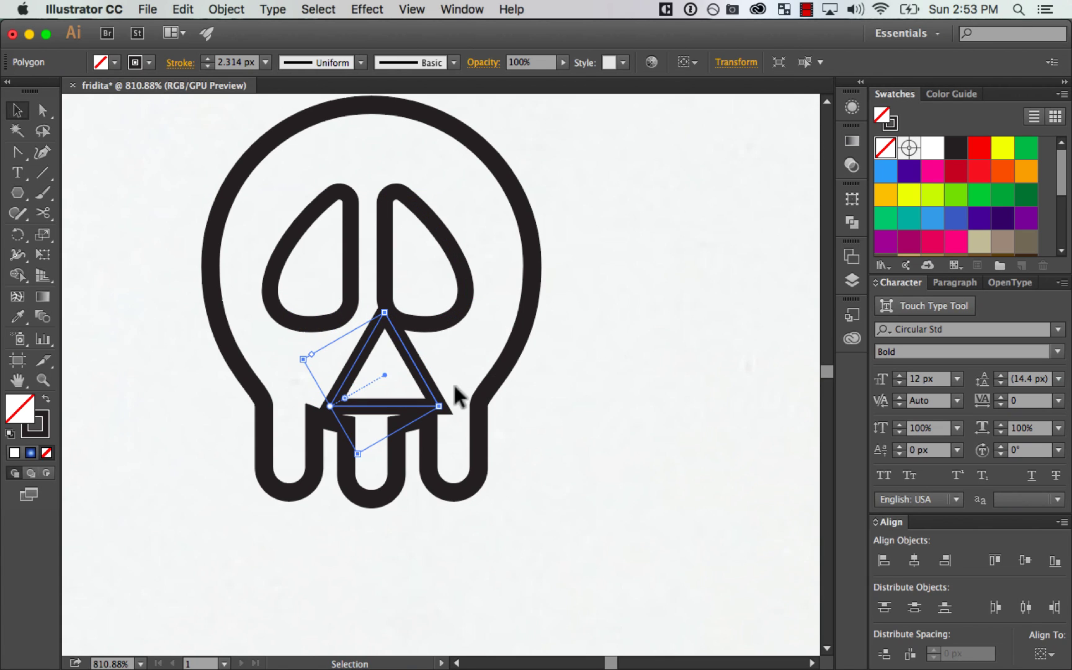
pyautogui.moveTo(358, 454); pyautogui.dragTo(385, 415)
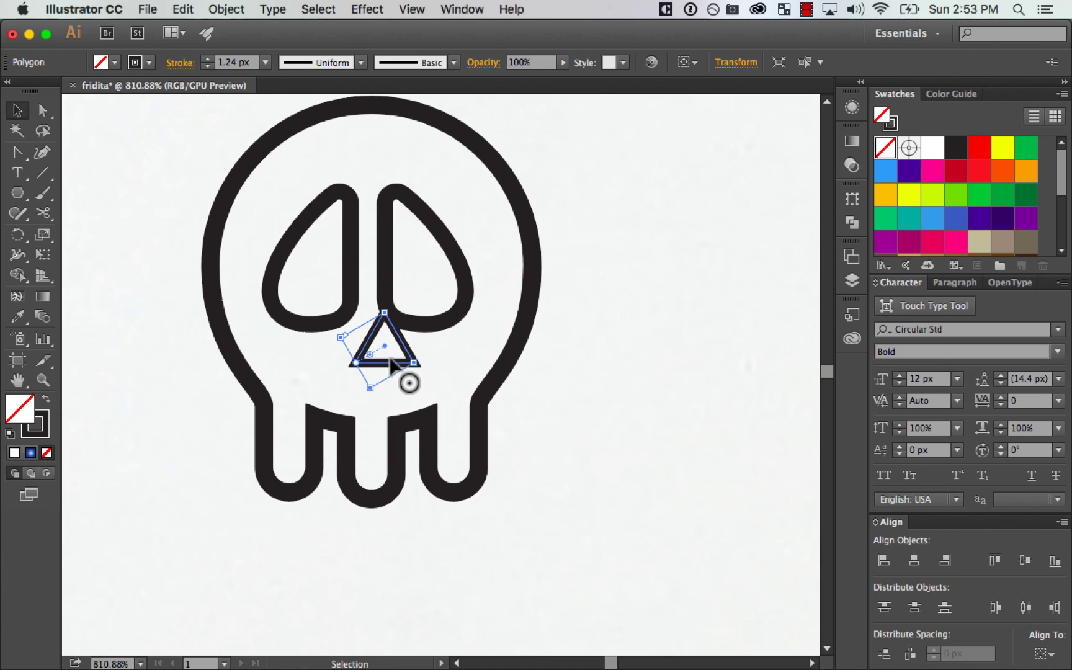
pyautogui.moveTo(393, 362)
pyautogui.mouseDown()
pyautogui.moveTo(381, 373)
pyautogui.moveTo(359, 354)
pyautogui.moveTo(376, 347)
pyautogui.mouseUp()
# Step: Round all three corners of the nose triangle
pyautogui.press('a')
pyautogui.keyDown('super'); pyautogui.click(634, 316); pyautogui.keyUp('super')
pyautogui.press('super+minus')
pyautogui.press('super+minus')
pyautogui.press('super+minus')
pyautogui.press('super+minus')
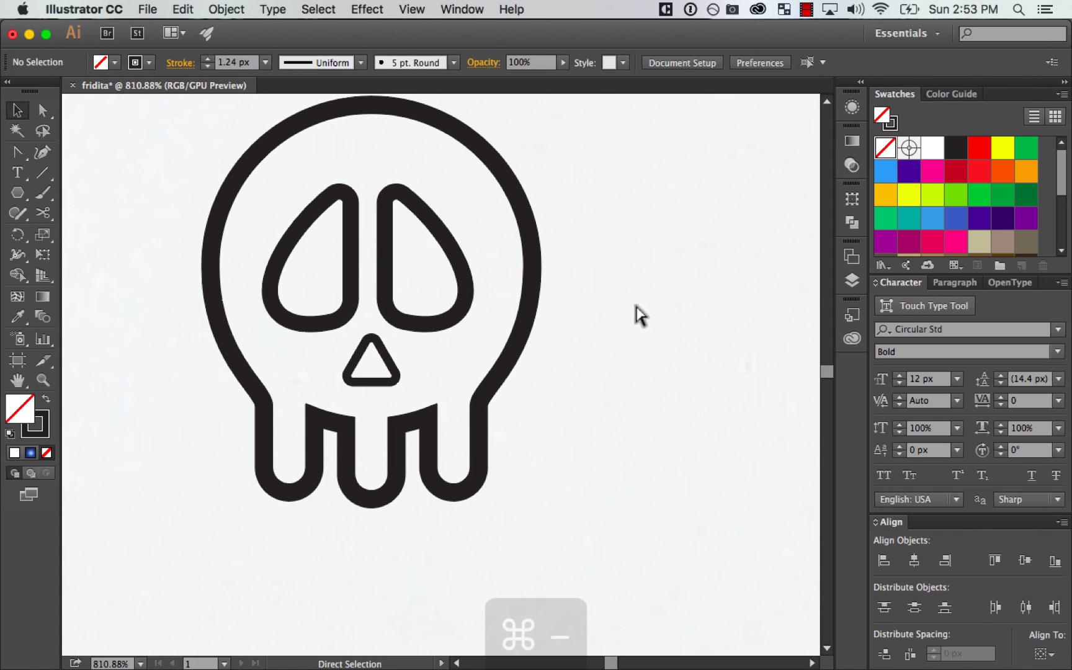
pyautogui.press('super+minus')
pyautogui.press('super+equal')
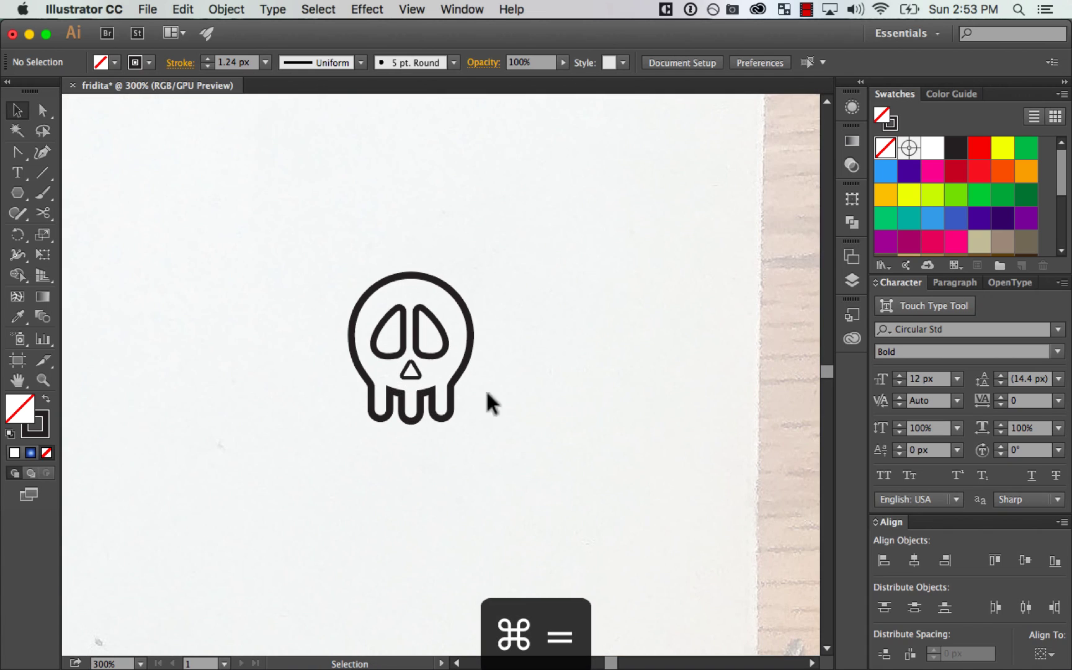
# Step: Enlarge the two skull eyes slightly together and group them
pyautogui.moveTo(492, 371); pyautogui.dragTo(492, 372)
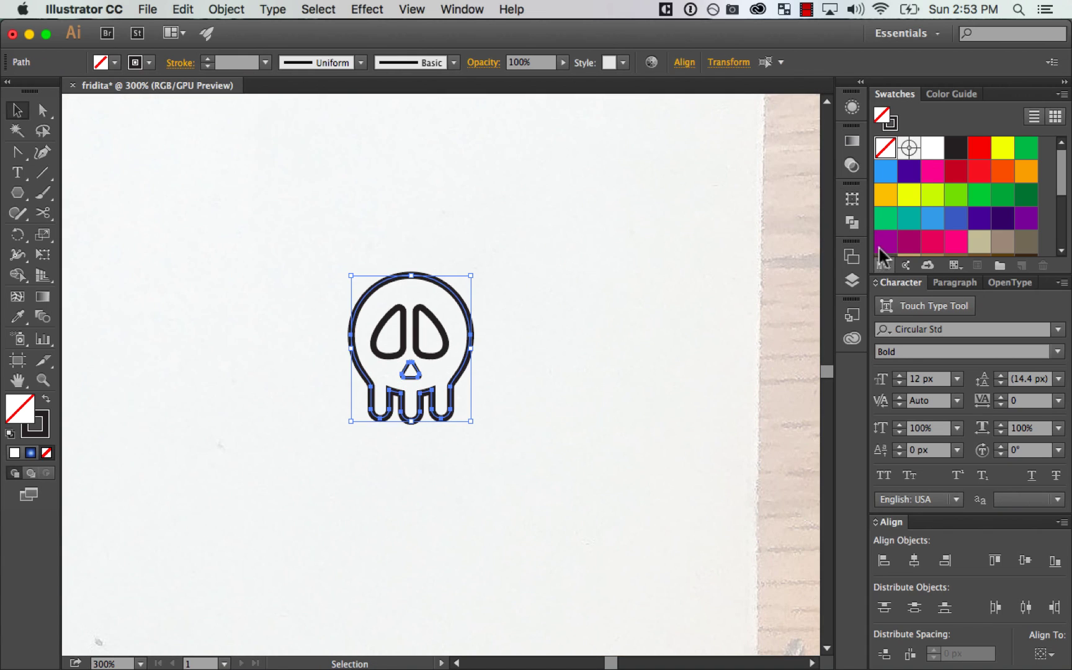
pyautogui.click(509, 338)
pyautogui.click(420, 335)
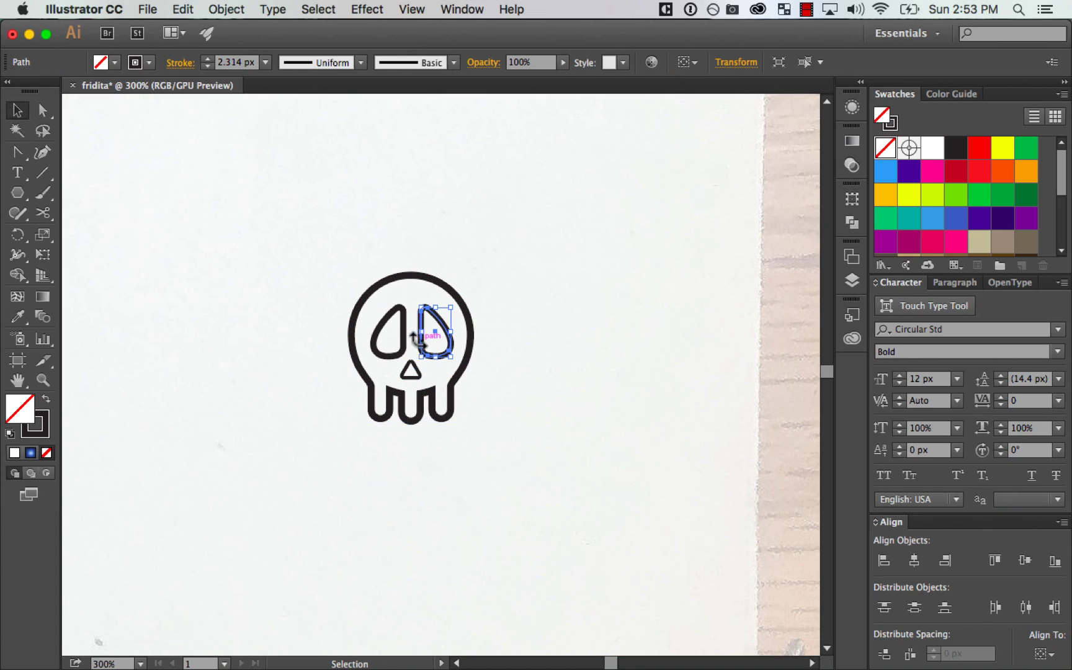
pyautogui.keyDown('shift'); pyautogui.click(403, 338); pyautogui.keyUp('shift')
pyautogui.moveTo(448, 307); pyautogui.dragTo(455, 302)
pyautogui.press('super+g')
# Step: Align the eye group, nose and skull outline on their horizontal centres
pyautogui.moveTo(579, 256); pyautogui.dragTo(335, 501)
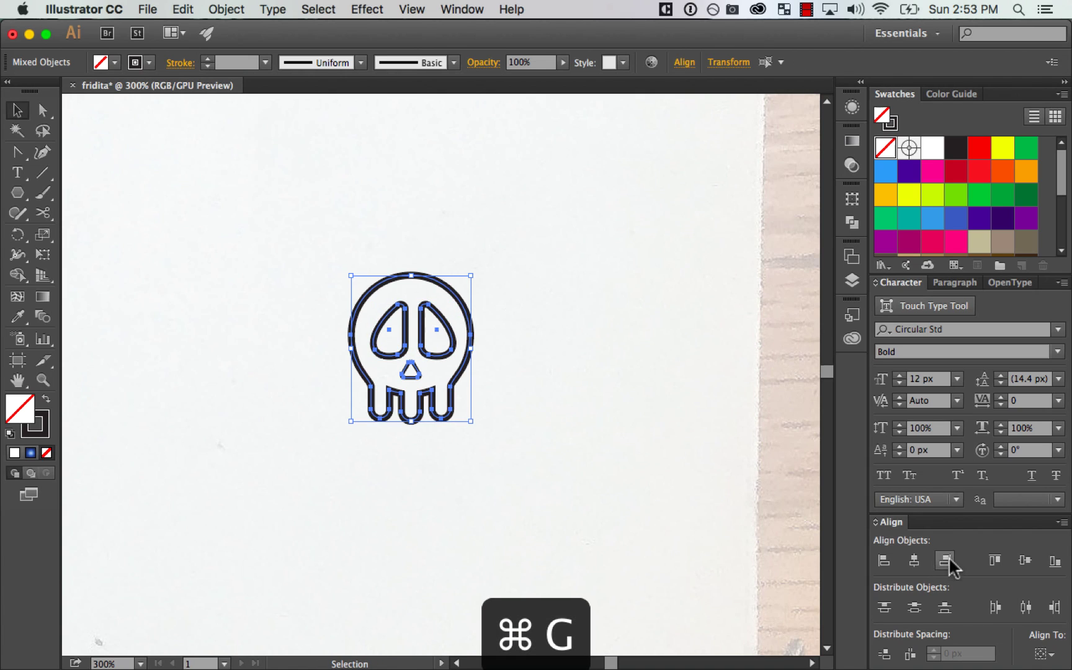
pyautogui.click(918, 560)
pyautogui.click(590, 352)
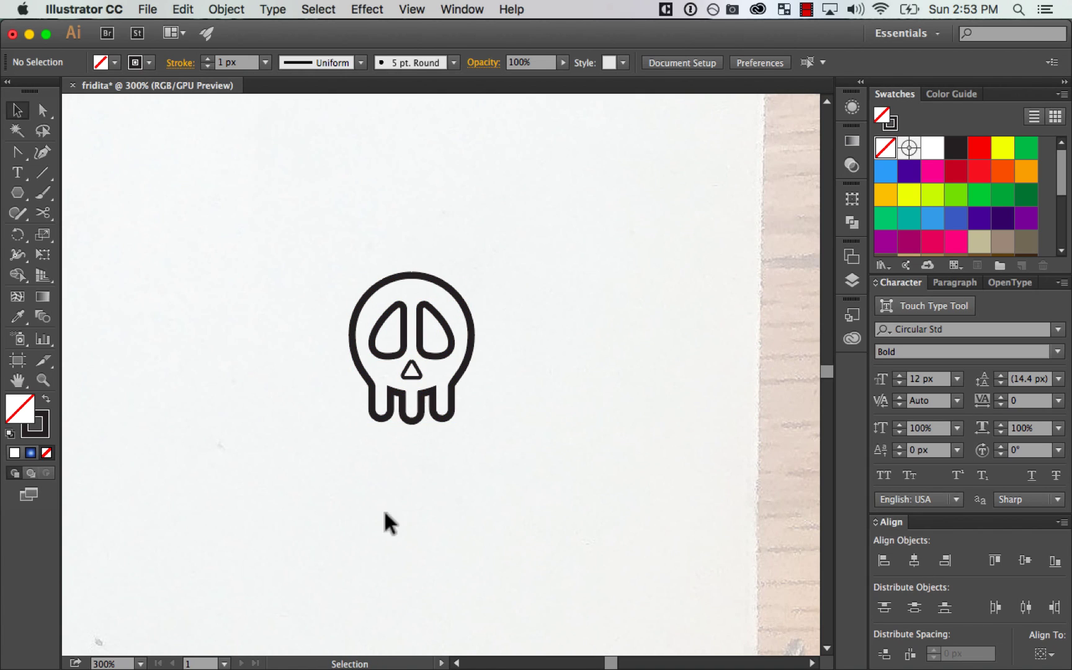
# Step: Try to combine the skull outline and nose into one compound path
pyautogui.moveTo(505, 366); pyautogui.dragTo(505, 366)
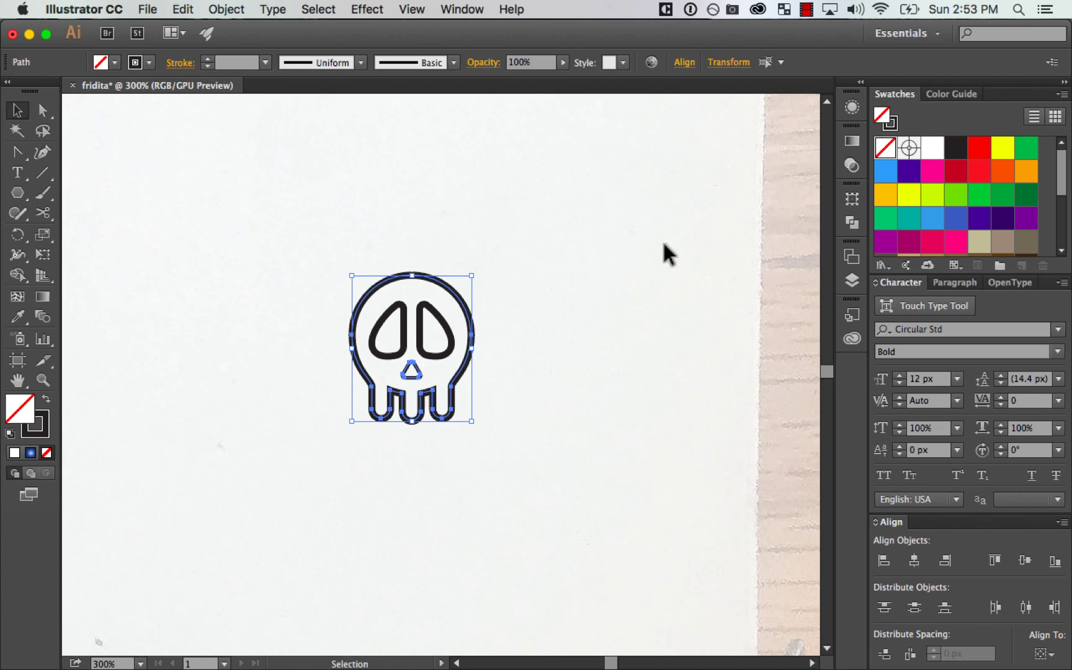
pyautogui.press('super+8')
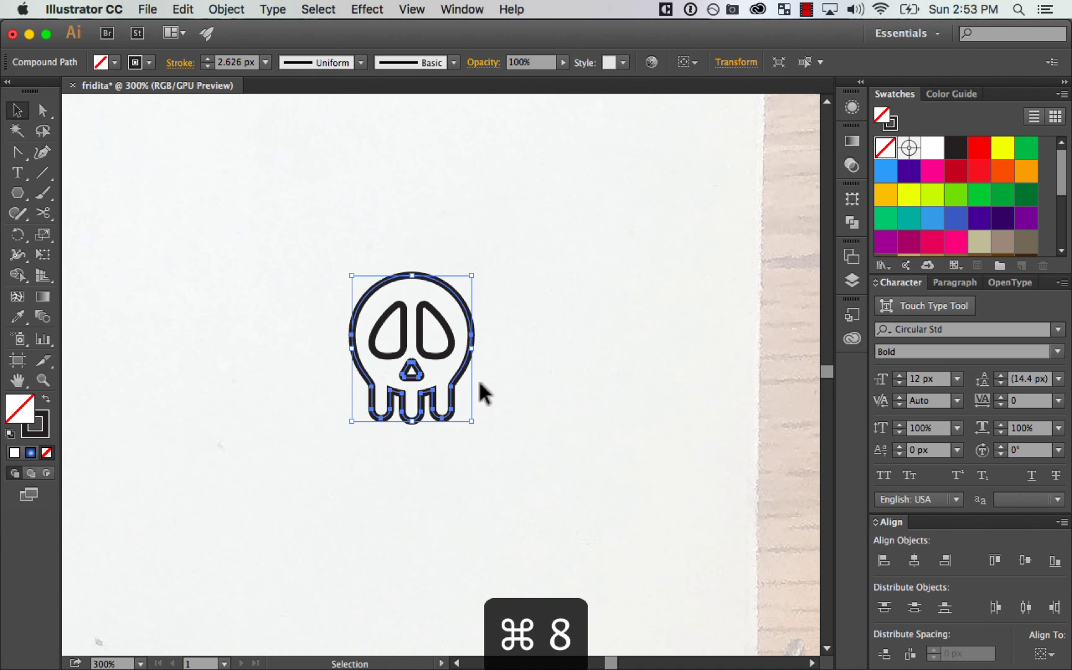
pyautogui.press('super+z')
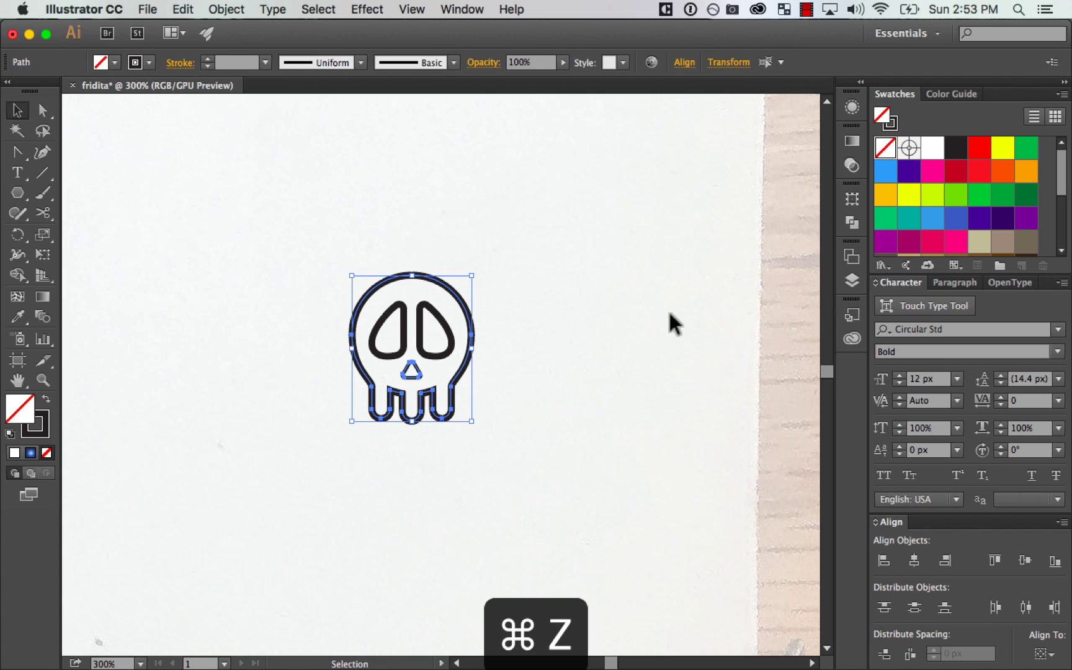
pyautogui.click(658, 340)
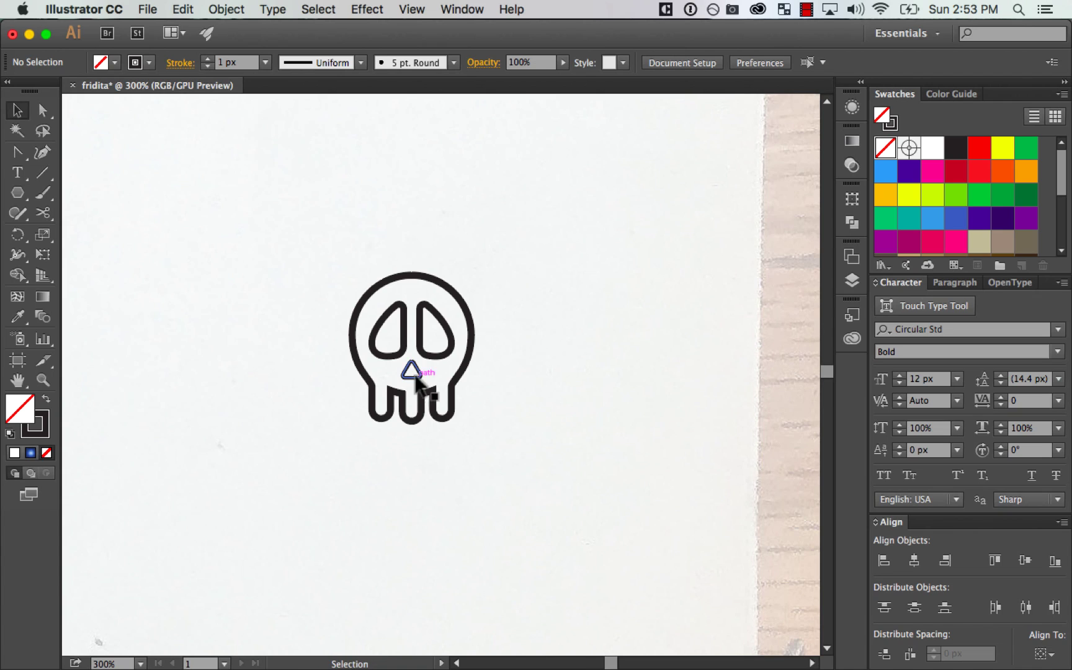
# Step: Swap fill and stroke on the eyes and nose so they become solid dark shapes without an outline
pyautogui.moveTo(415, 376); pyautogui.dragTo(433, 376)
pyautogui.press('super+z')
pyautogui.keyDown('shift'); pyautogui.click(450, 349); pyautogui.keyUp('shift')
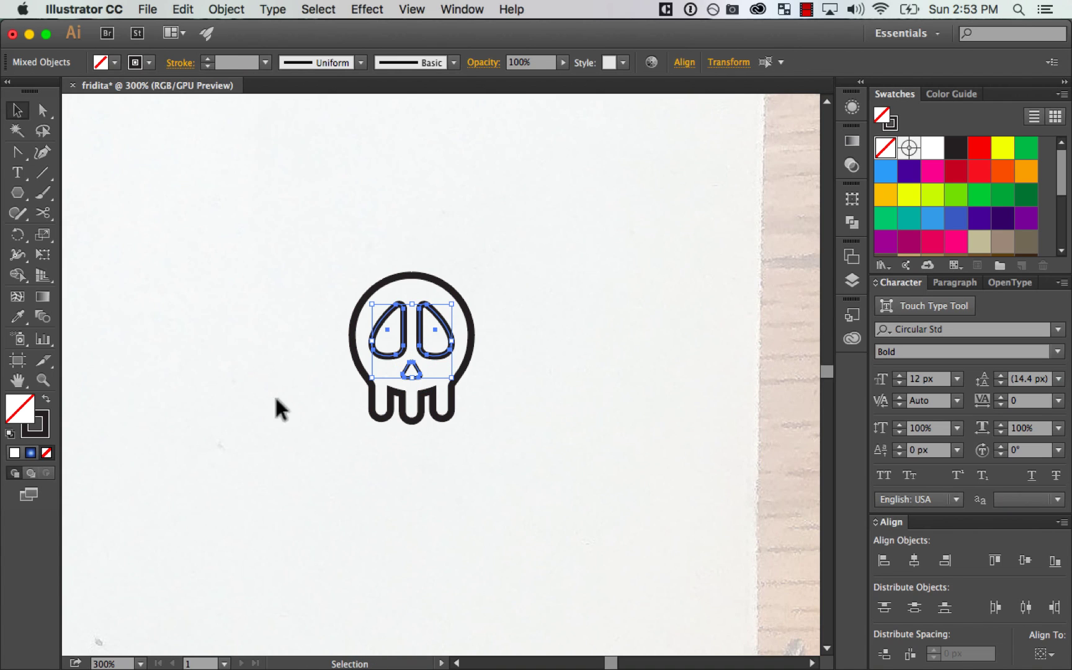
pyautogui.click(45, 399)
pyautogui.click(614, 363)
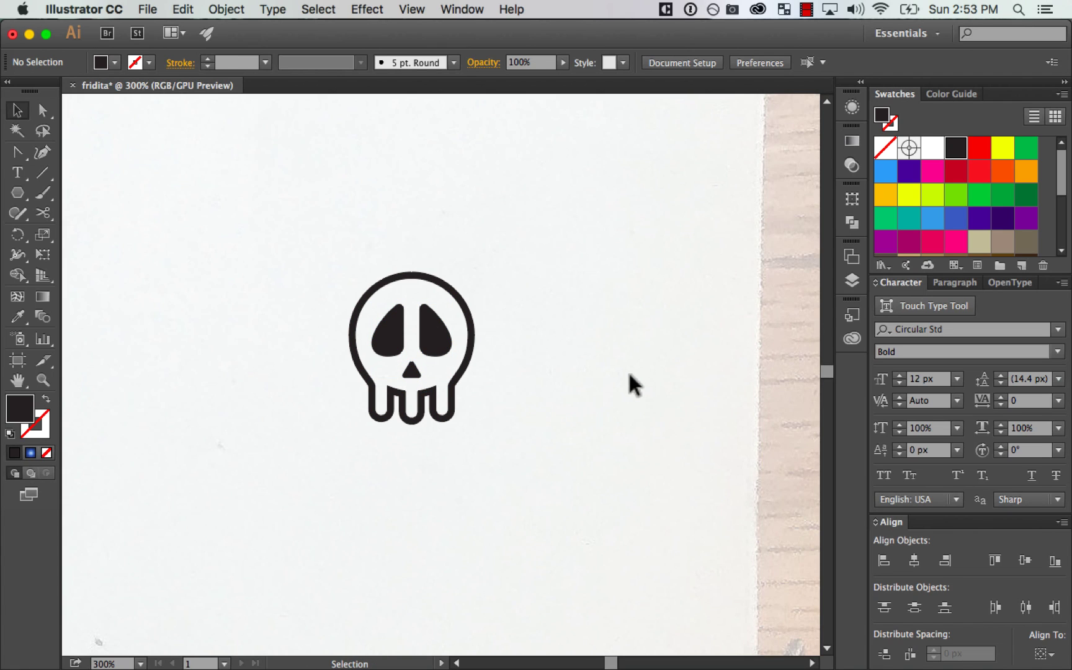
# Step: Group all the skull parts and move the skull below the bare earring line on the clean portrait copy
pyautogui.press('super+minus')
pyautogui.press('super+minus')
pyautogui.press('super+minus')
pyautogui.press('super+minus')
pyautogui.press('super+minus')
pyautogui.moveTo(412, 347); pyautogui.dragTo(469, 441)
pyautogui.press('super+g')
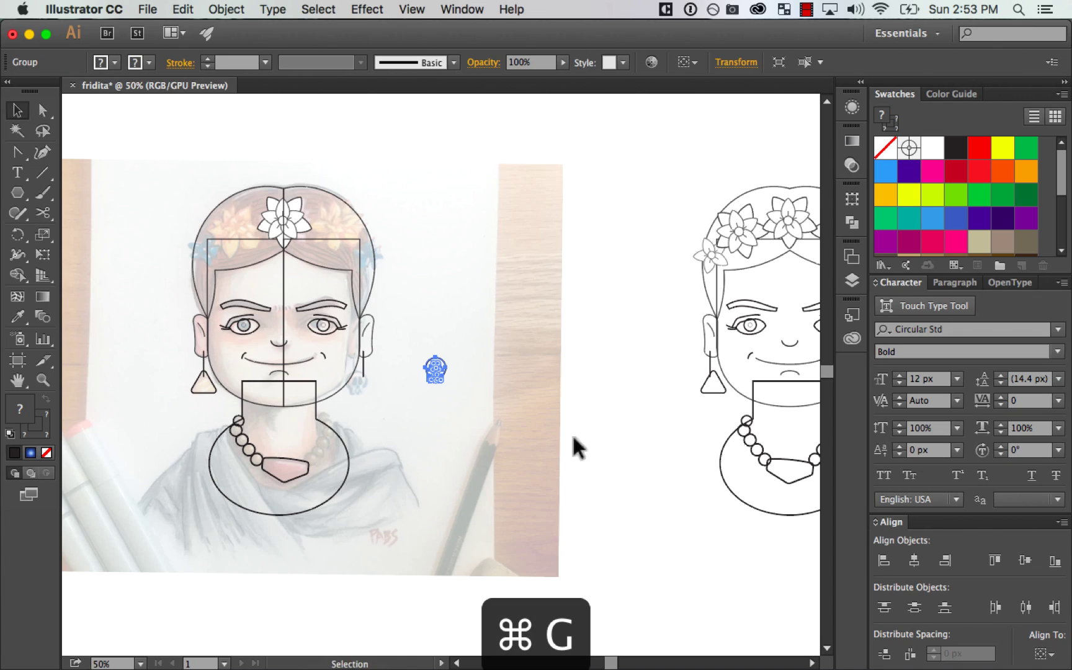
pyautogui.hscroll(8, 578, 447)
pyautogui.scroll(-2, 578, 447)
pyautogui.click(434, 377)
pyautogui.moveTo(224, 324); pyautogui.dragTo(657, 333)
pyautogui.click(705, 338)
pyautogui.press('super+space')
pyautogui.moveTo(417, 226); pyautogui.dragTo(695, 414)
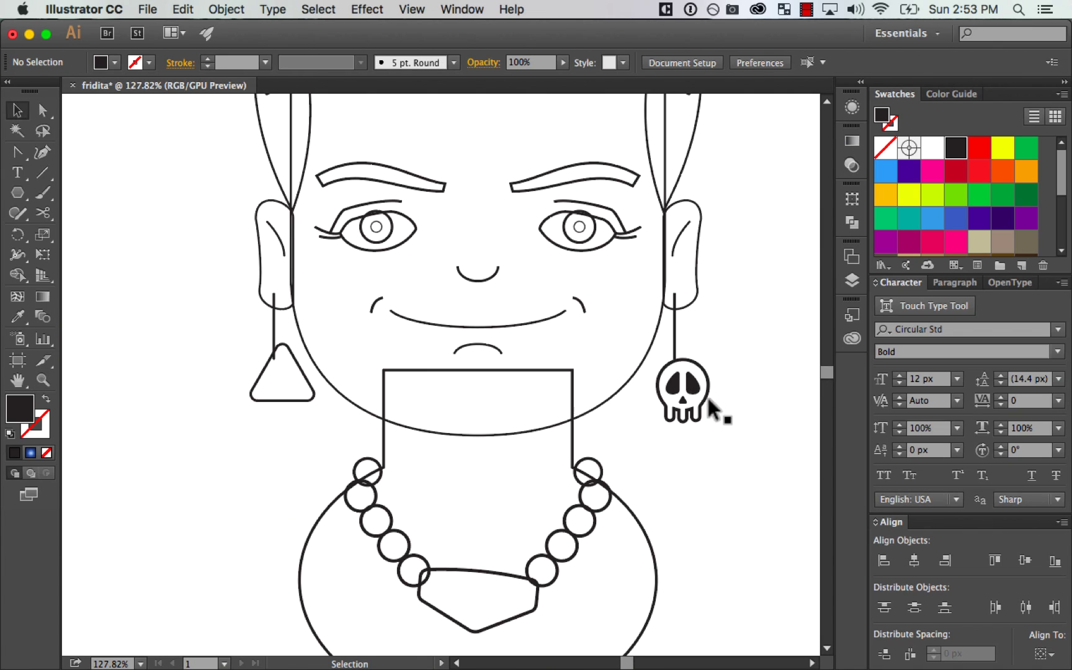
# Step: Nudge the skull left and up until it overlaps the lower end of the right earring line
pyautogui.click(708, 400)
pyautogui.press('Left')
pyautogui.press('Left')
pyautogui.press('Left')
pyautogui.press('Left')
pyautogui.press('Left')
pyautogui.press('Left')
pyautogui.press('Up')
pyautogui.press('Up')
pyautogui.press('Up')
pyautogui.press('Up')
pyautogui.press('Up')
pyautogui.press('Up')
pyautogui.press('Up')
pyautogui.press('Up')
pyautogui.press('Up')
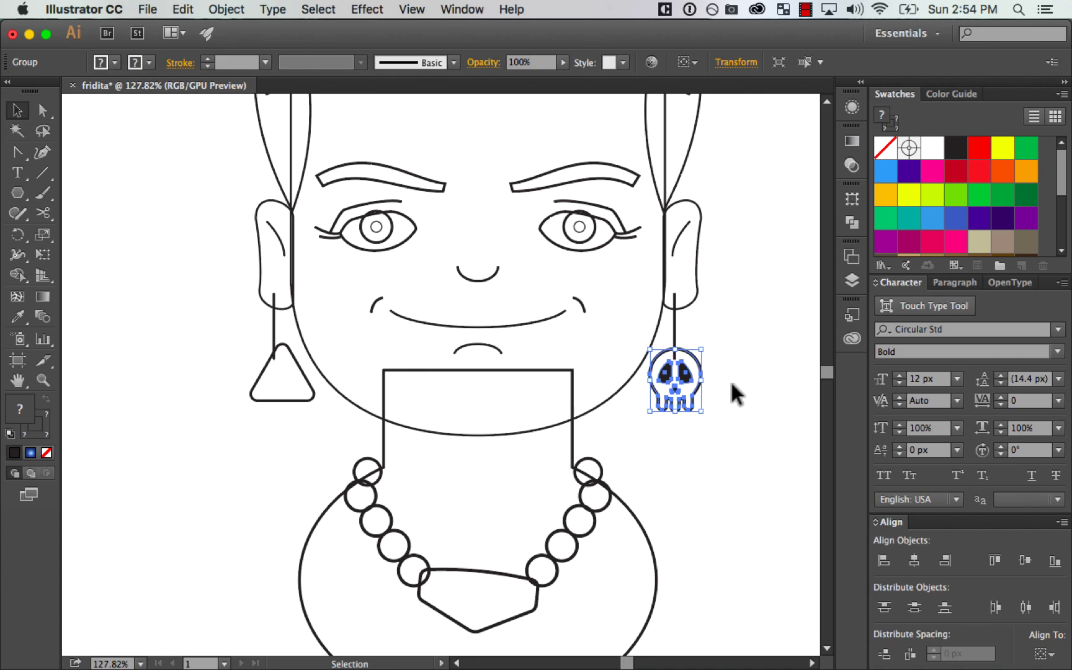
pyautogui.press('Up')
pyautogui.press('Up')
pyautogui.press('Up')
pyautogui.press('Up')
pyautogui.press('Up')
pyautogui.press('Up')
pyautogui.press('Up')
# Step: Align the skull and the triangle earring on their vertical centres
pyautogui.keyDown('shift'); pyautogui.click(322, 384); pyautogui.keyUp('shift')
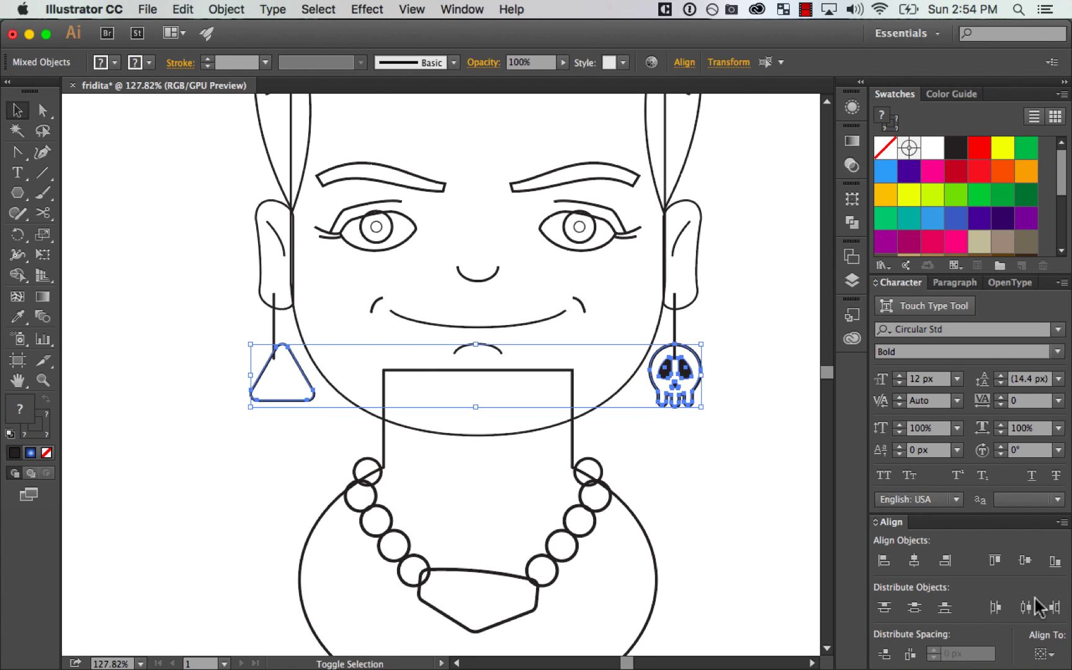
pyautogui.click(1024, 560)
pyautogui.click(729, 459)
# Step: Centre the triangle earring and the skull earring horizontally with their own hanging lines
pyautogui.click(289, 335)
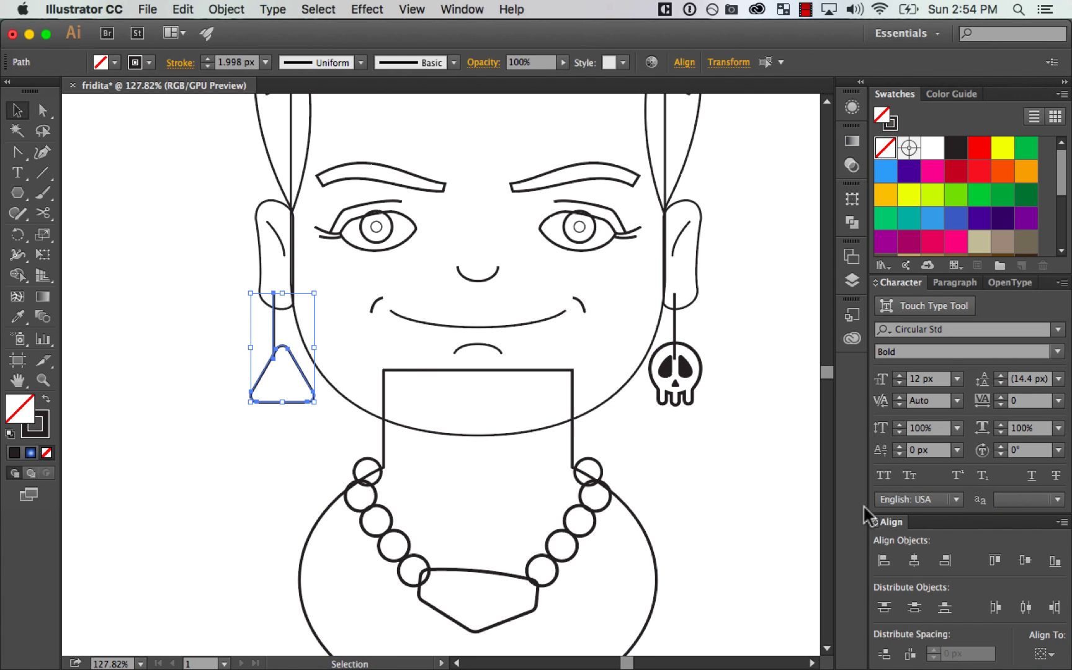
pyautogui.click(915, 561)
pyautogui.click(675, 391)
pyautogui.click(915, 562)
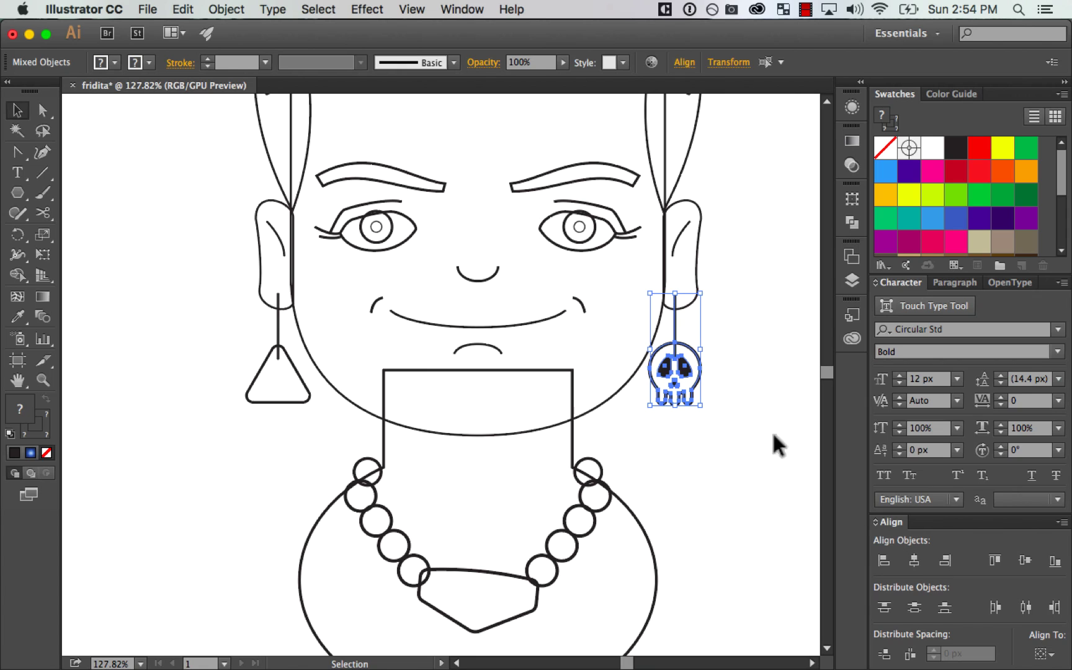
pyautogui.click(769, 428)
# Step: Unlock all locked objects, including the reference sketch image behind the original tracing
pyautogui.moveTo(749, 311); pyautogui.dragTo(706, 421)
pyautogui.press('super+minus')
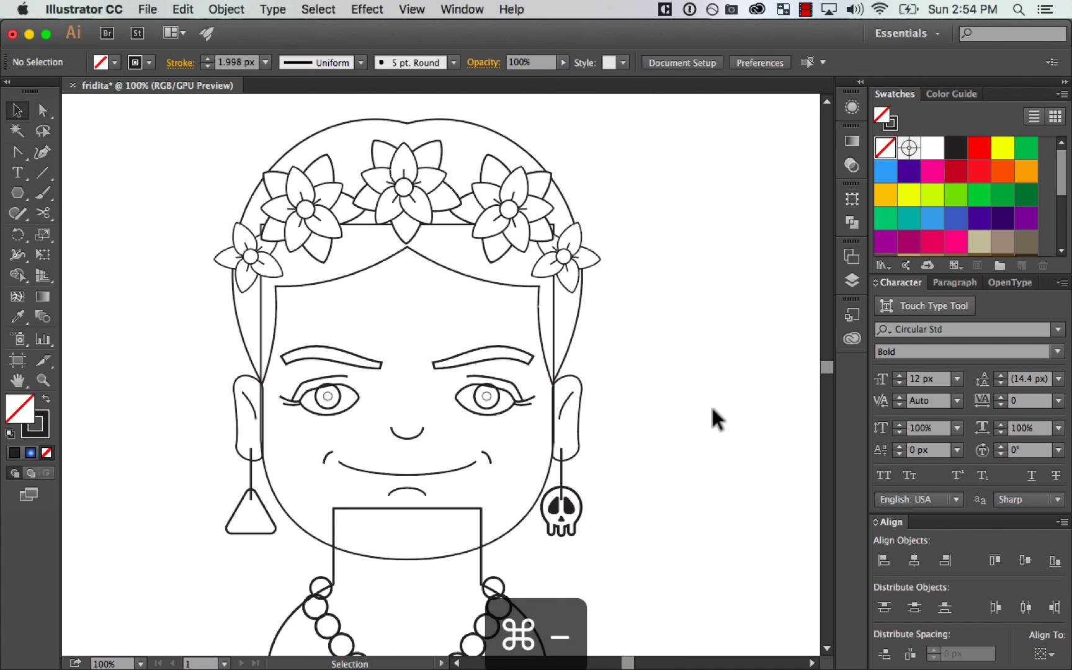
pyautogui.press('super+minus')
pyautogui.press('super+minus')
pyautogui.moveTo(576, 447)
pyautogui.mouseDown()
pyautogui.moveTo(696, 366)
pyautogui.moveTo(724, 374)
pyautogui.mouseUp()
pyautogui.moveTo(338, 452)
pyautogui.mouseDown()
pyautogui.moveTo(609, 445)
pyautogui.moveTo(631, 391)
pyautogui.mouseUp()
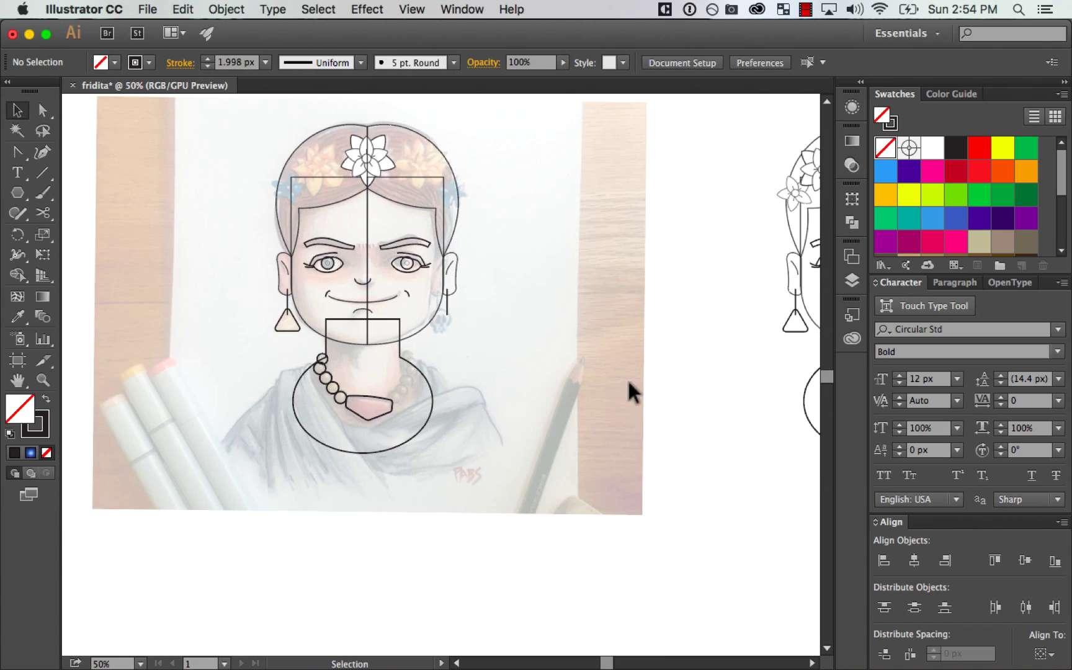
pyautogui.click(226, 9)
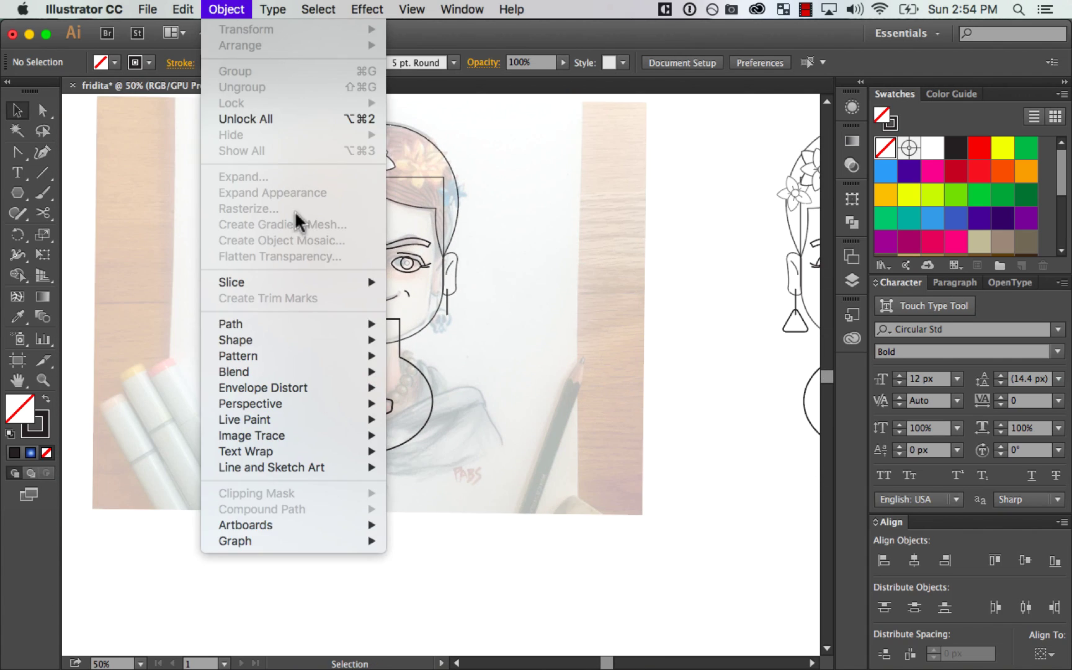
pyautogui.click(311, 151)
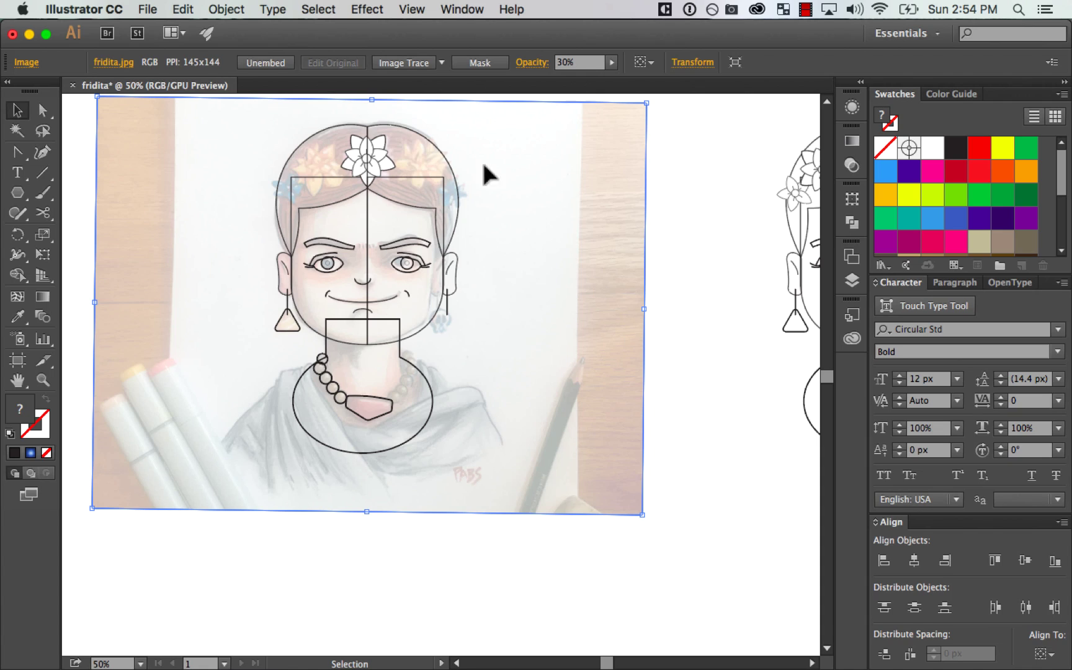
# Step: Set the reference sketch image's opacity to 100% and place a copy of it in the empty area above the line portrait
pyautogui.moveTo(584, 77); pyautogui.dragTo(668, 142)
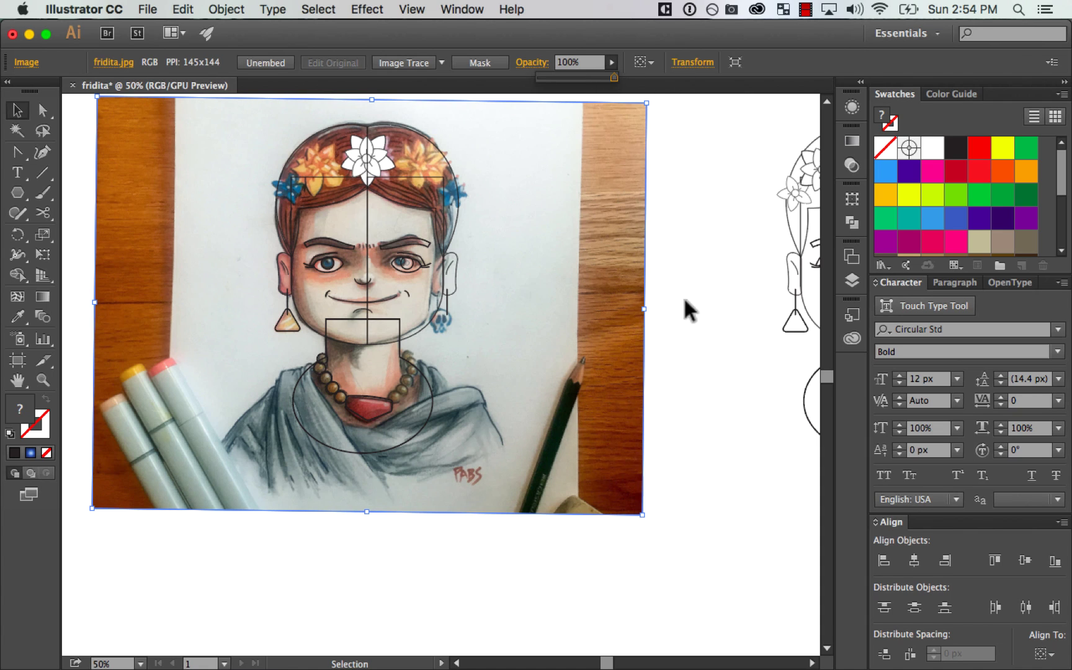
pyautogui.press('super+minus')
pyautogui.press('super+minus')
pyautogui.press('super+minus')
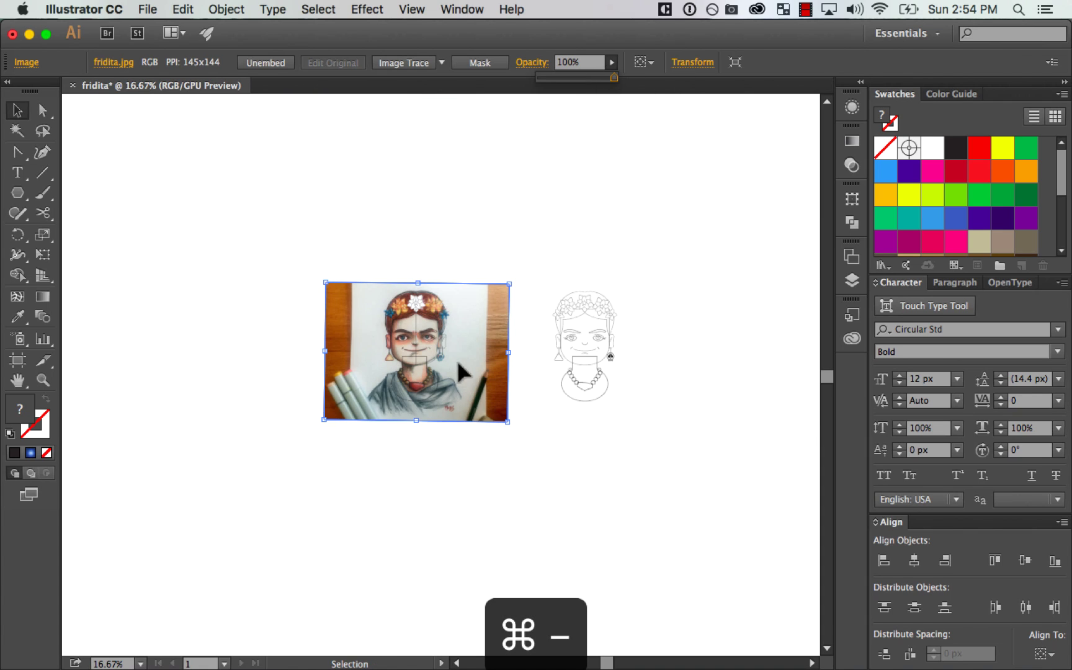
pyautogui.moveTo(472, 414); pyautogui.dragTo(669, 251)
pyautogui.click(701, 289)
# Step: Draw a small square beside the copied sketch and fill it with the near-black swatch
pyautogui.press('super+space')
pyautogui.moveTo(521, 299); pyautogui.dragTo(750, 109)
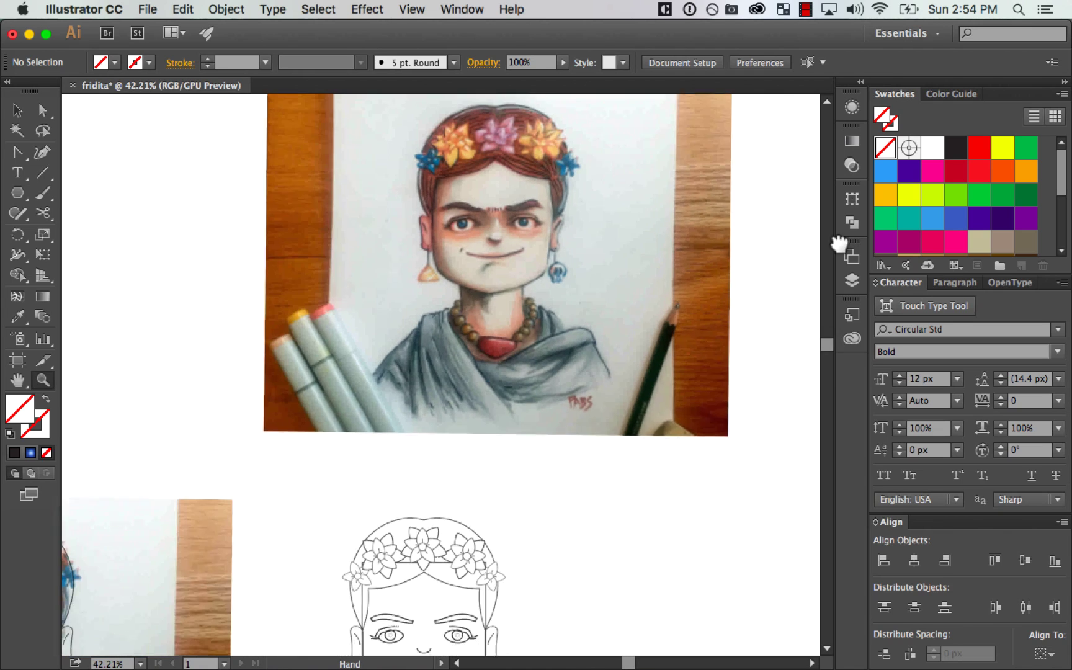
pyautogui.press('space')
pyautogui.moveTo(624, 328); pyautogui.dragTo(576, 357)
pyautogui.press('space')
pyautogui.moveTo(755, 202); pyautogui.dragTo(694, 235)
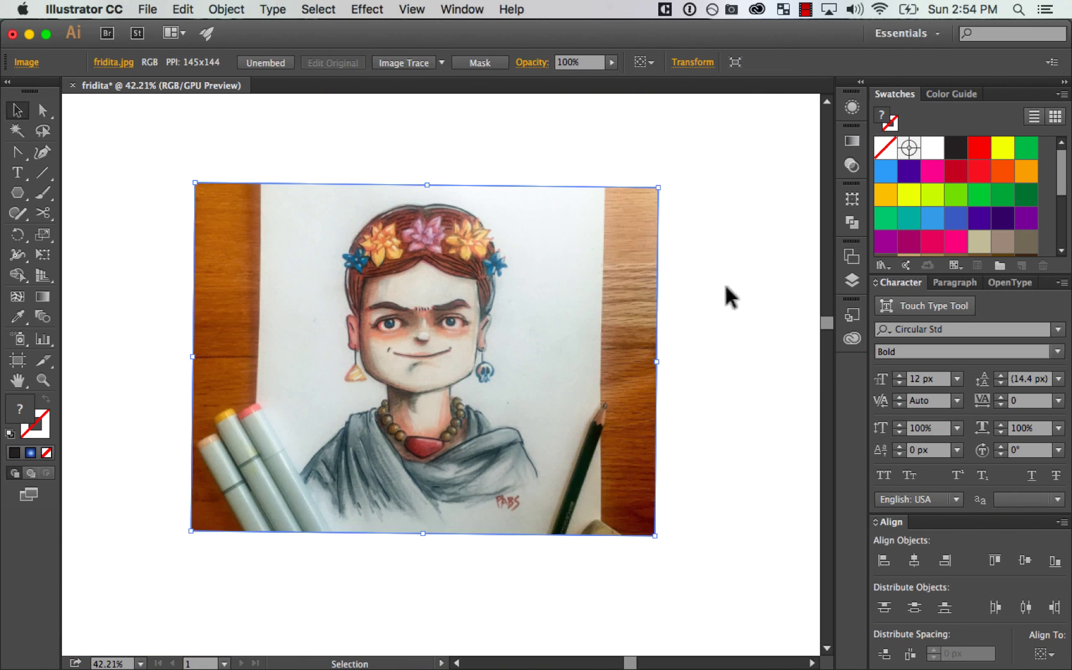
pyautogui.click(725, 283)
pyautogui.click(21, 192)
pyautogui.moveTo(22, 194); pyautogui.dragTo(62, 191)
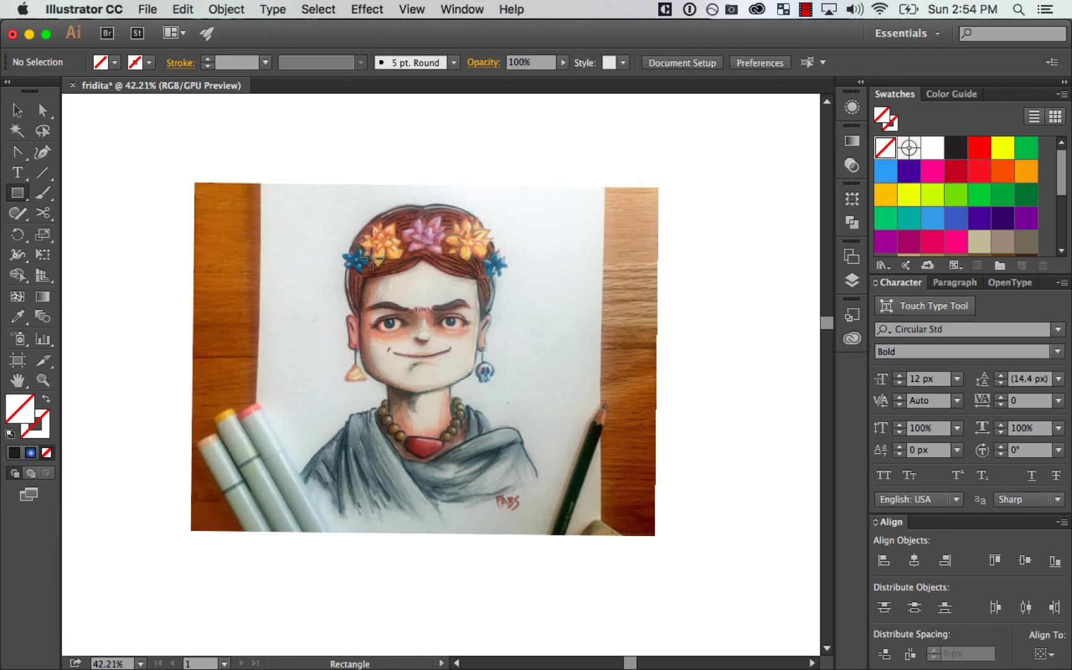
pyautogui.moveTo(693, 226); pyautogui.dragTo(761, 294)
pyautogui.press('v')
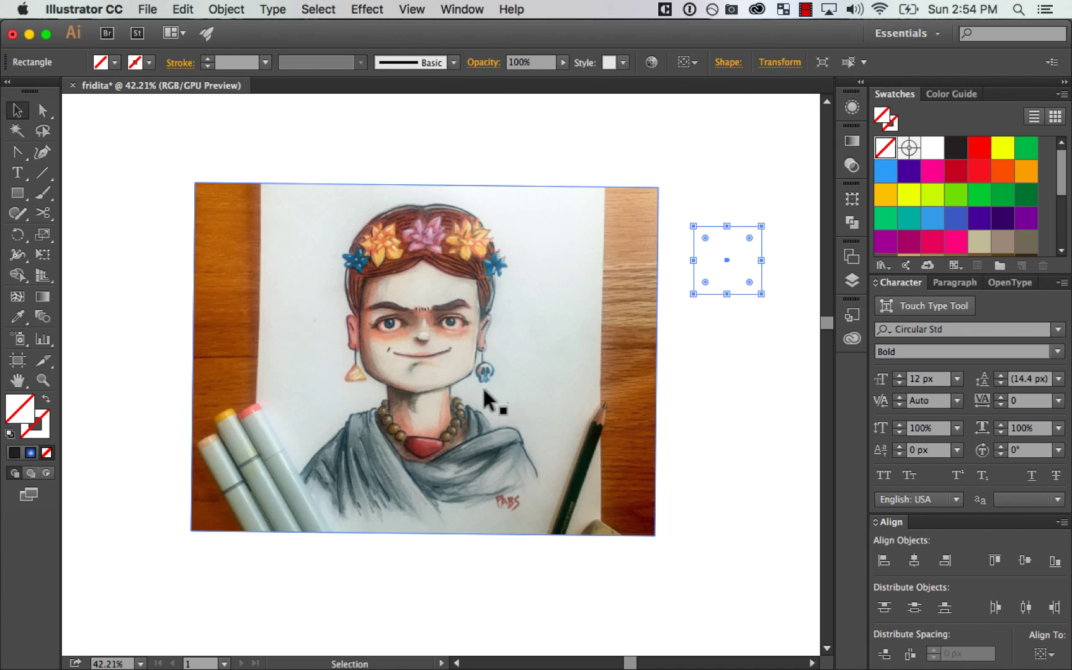
pyautogui.click(955, 154)
pyautogui.click(719, 357)
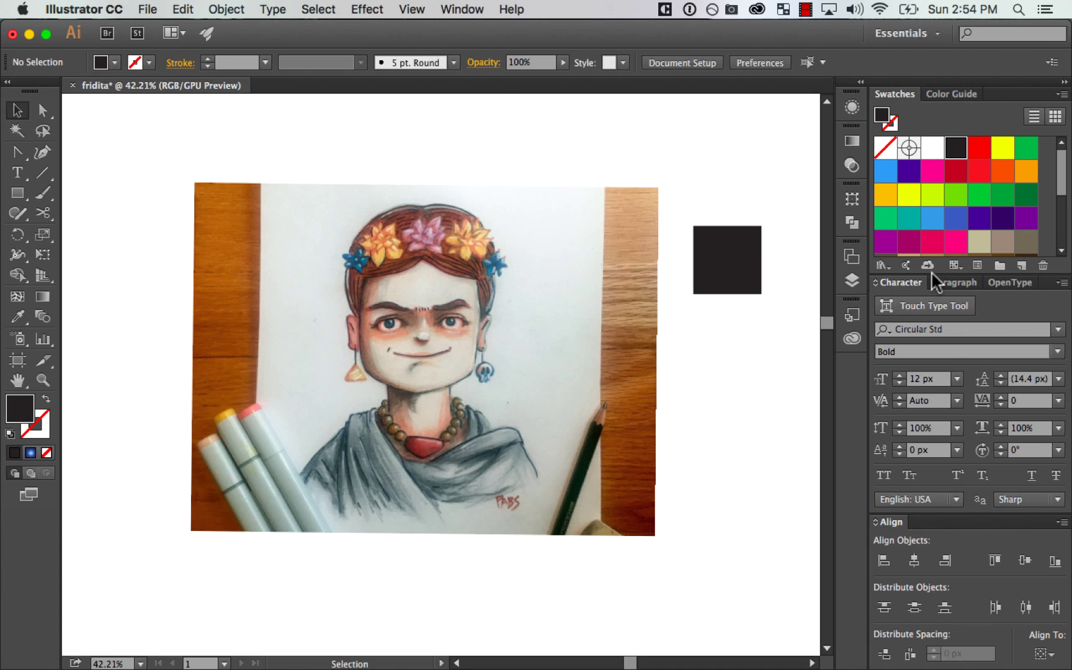
# Step: Delete all the default solid colour swatches from near-black onward, including the grays and brights, keeping white
pyautogui.click(981, 155)
pyautogui.click(955, 149)
pyautogui.moveTo(1060, 191); pyautogui.dragTo(1063, 261)
pyautogui.scroll(5, 903, 251)
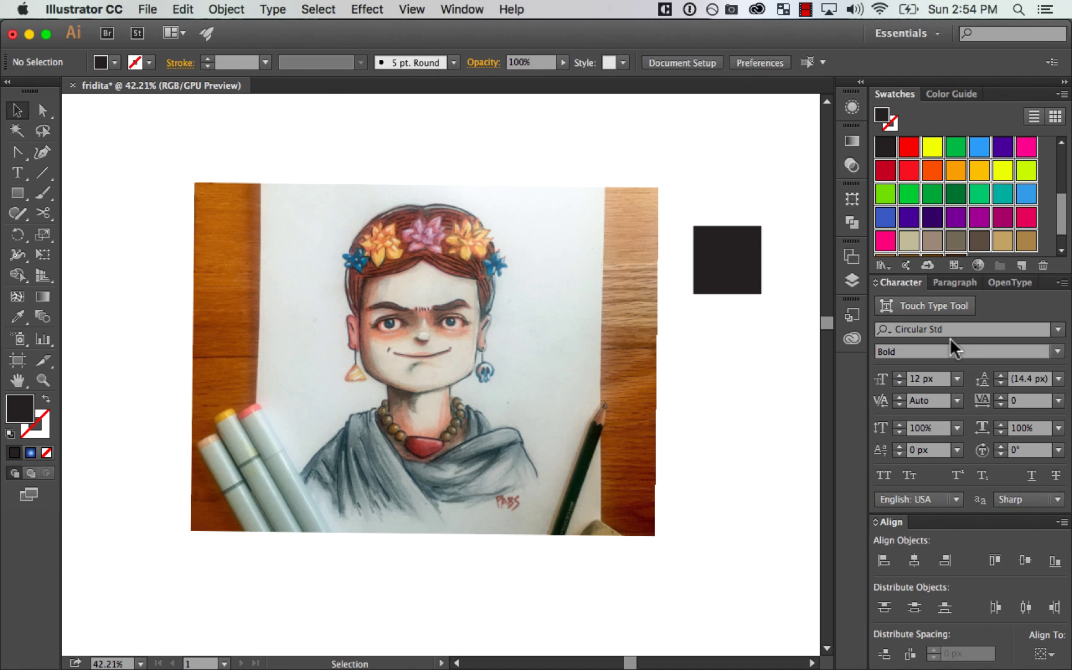
pyautogui.click(1043, 265)
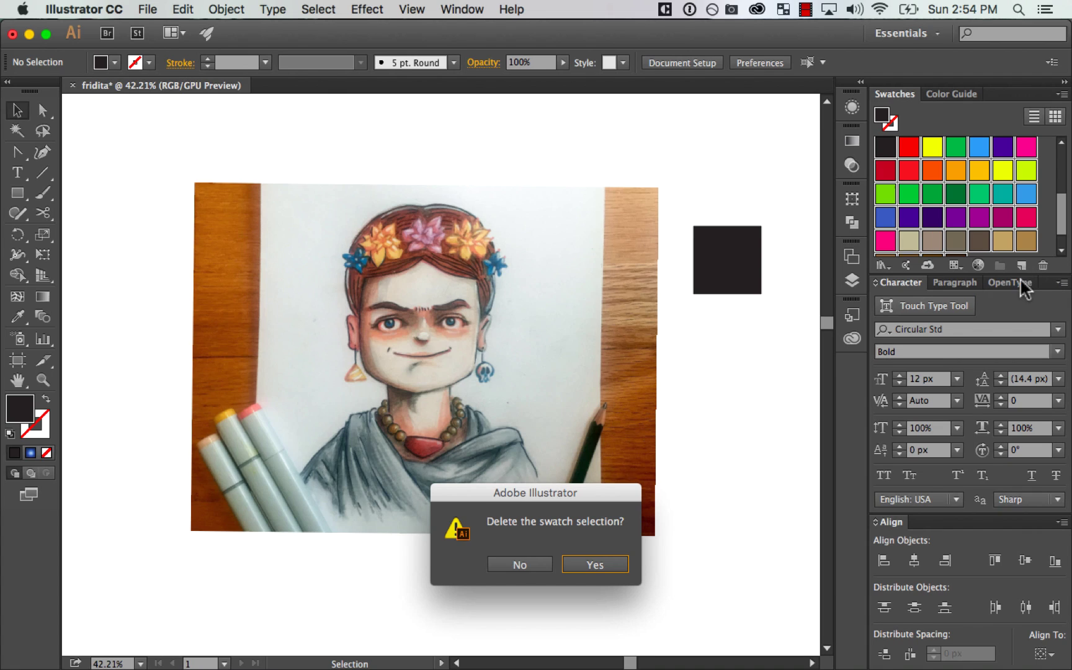
pyautogui.click(595, 564)
# Step: Delete the remaining gradient and pattern swatches
pyautogui.click(956, 155)
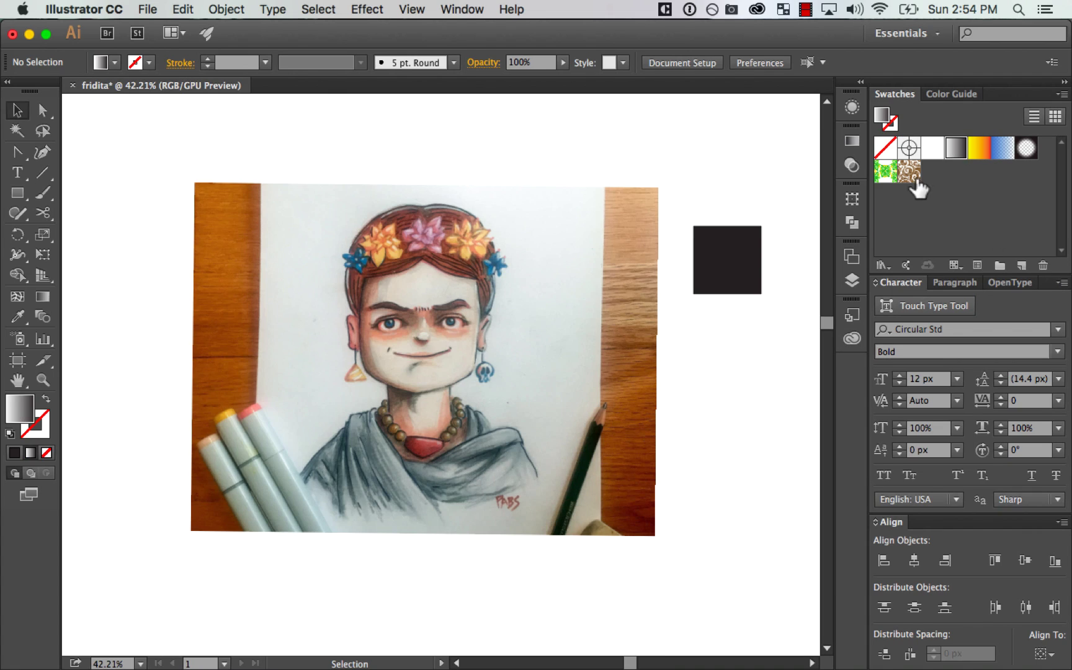
pyautogui.click(1043, 265)
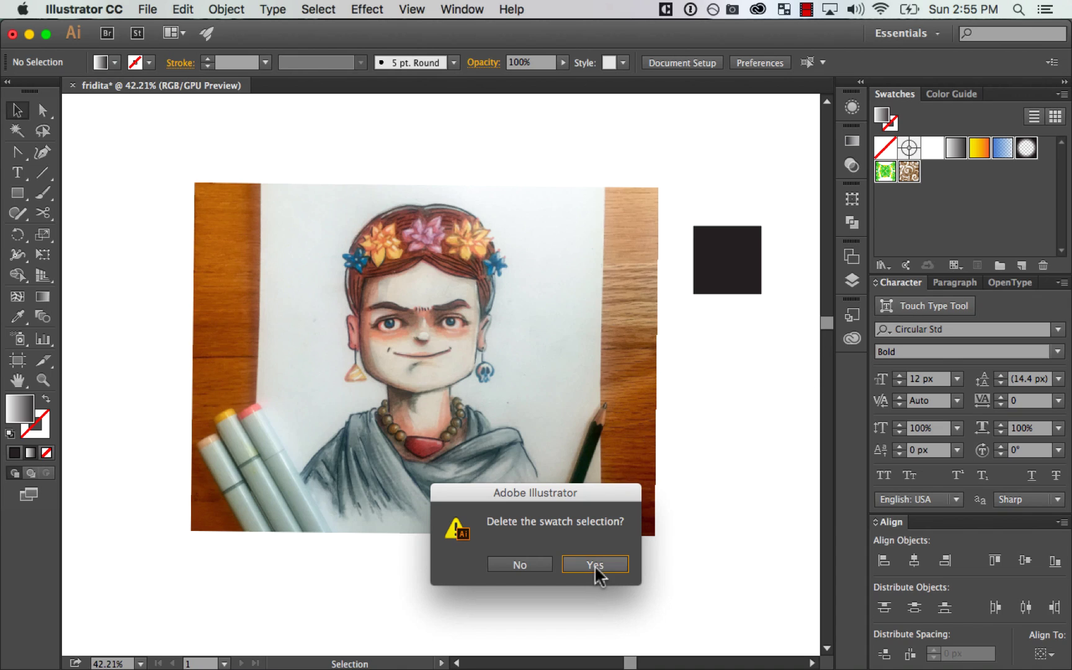
pyautogui.click(595, 565)
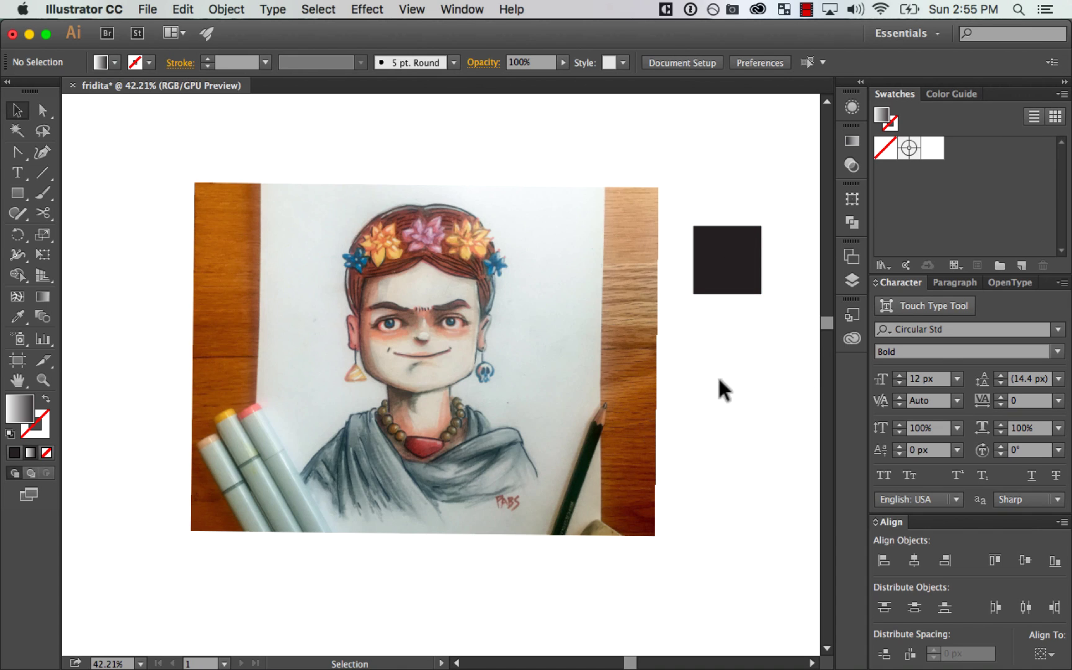
# Step: Recolour the square beside the sketch to a dark slate blue with a hue of 203°
pyautogui.hscroll(2, 726, 361)
pyautogui.click(695, 276)
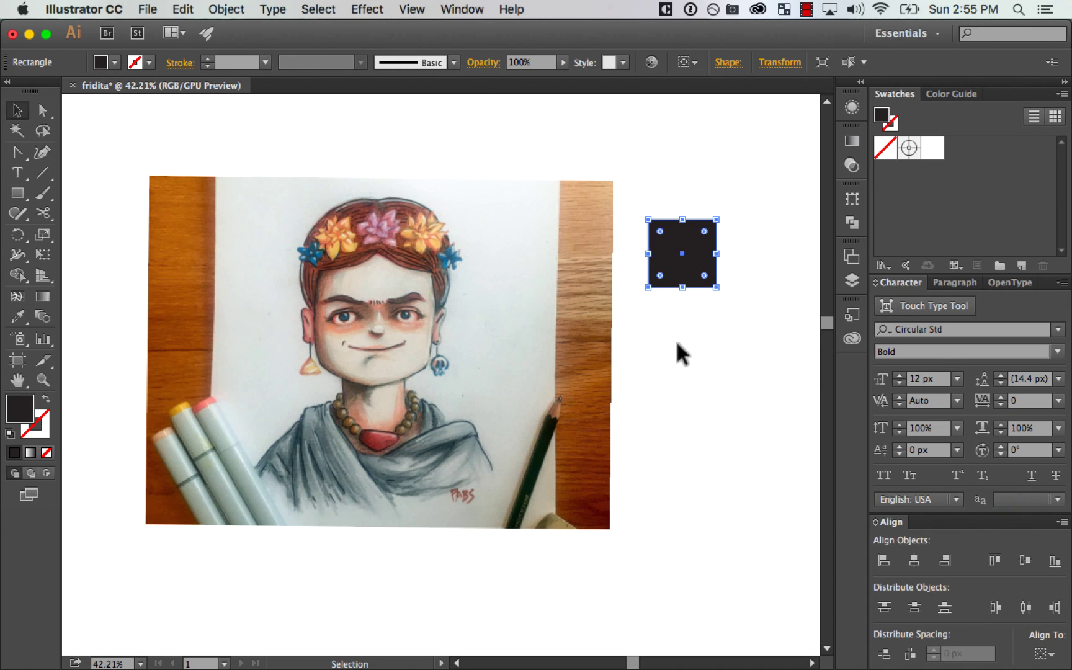
pyautogui.press('space')
pyautogui.moveTo(677, 345); pyautogui.dragTo(691, 336)
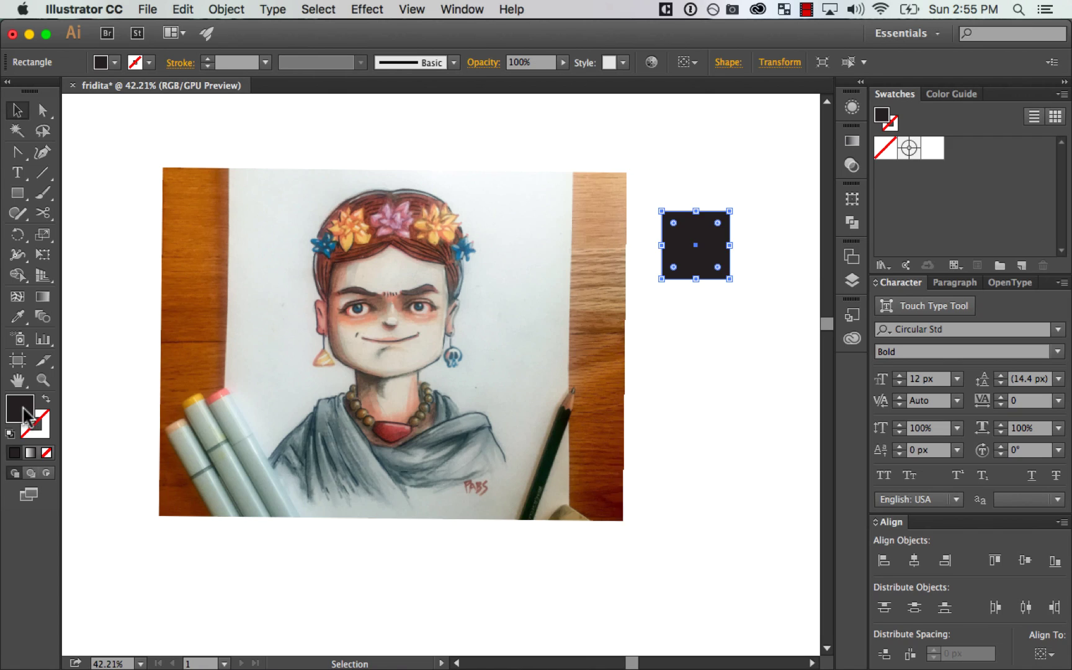
pyautogui.doubleClick(22, 408)
pyautogui.moveTo(597, 220); pyautogui.dragTo(813, 195)
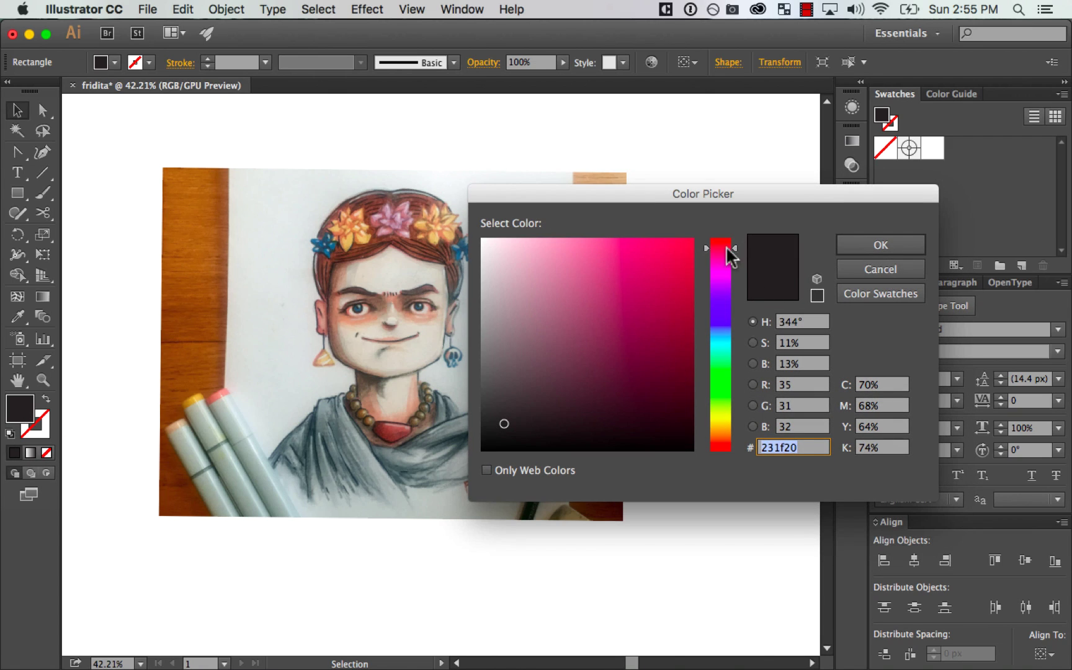
pyautogui.moveTo(729, 254); pyautogui.dragTo(737, 331)
pyautogui.click(587, 397)
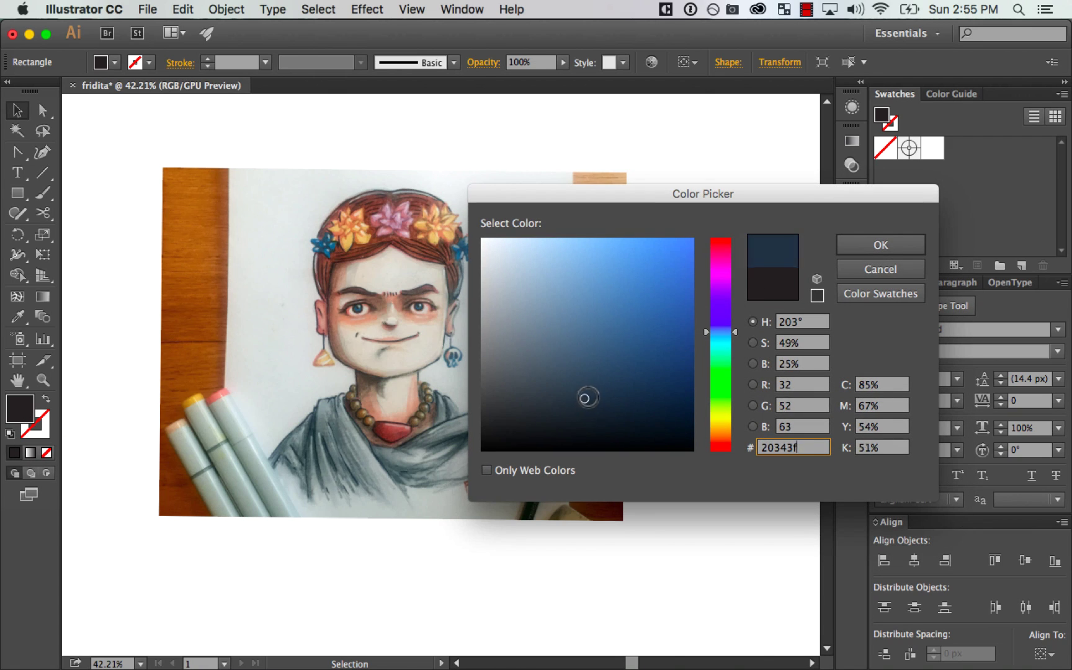
pyautogui.moveTo(585, 398); pyautogui.dragTo(583, 395)
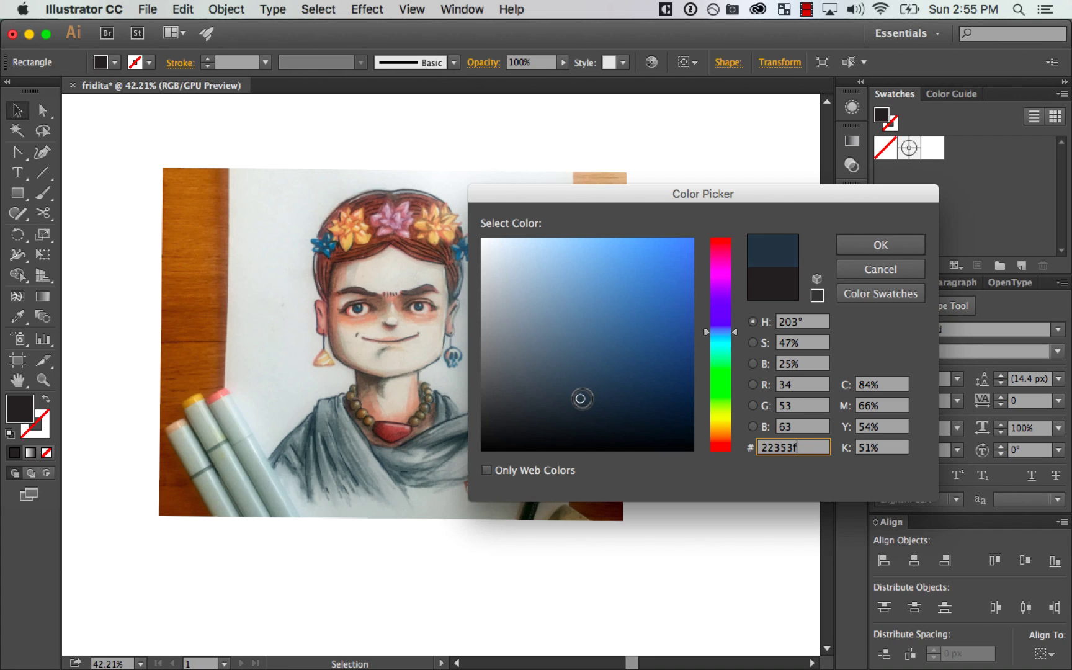
pyautogui.click(875, 245)
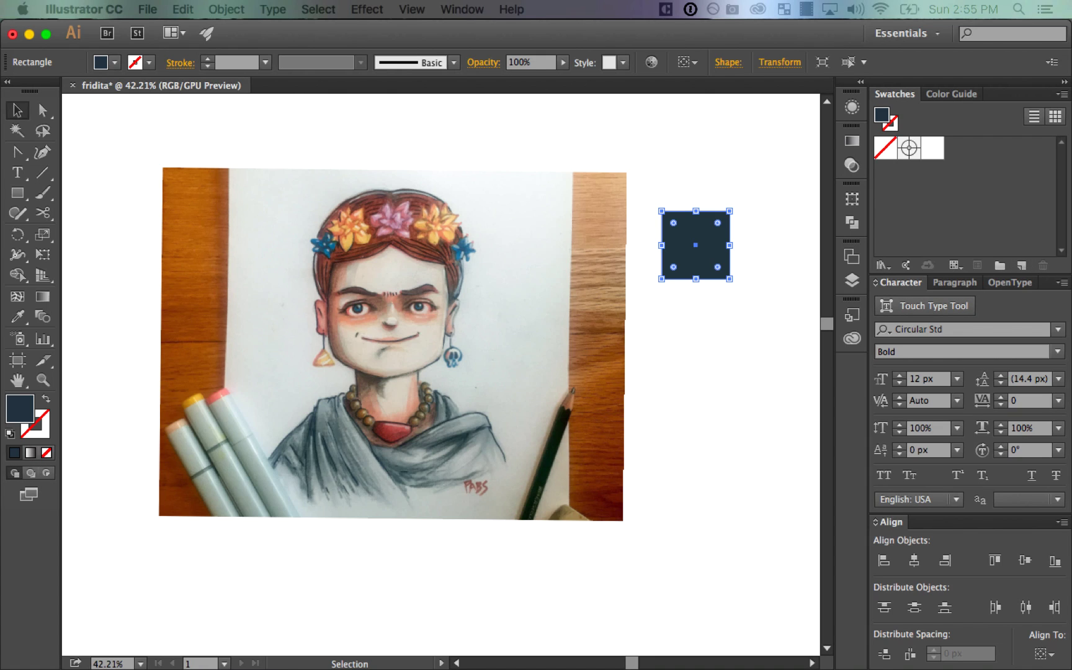
# Step: Save the square's dark blue as a global swatch named "outlines" and add it to the library
pyautogui.click(376, 491)
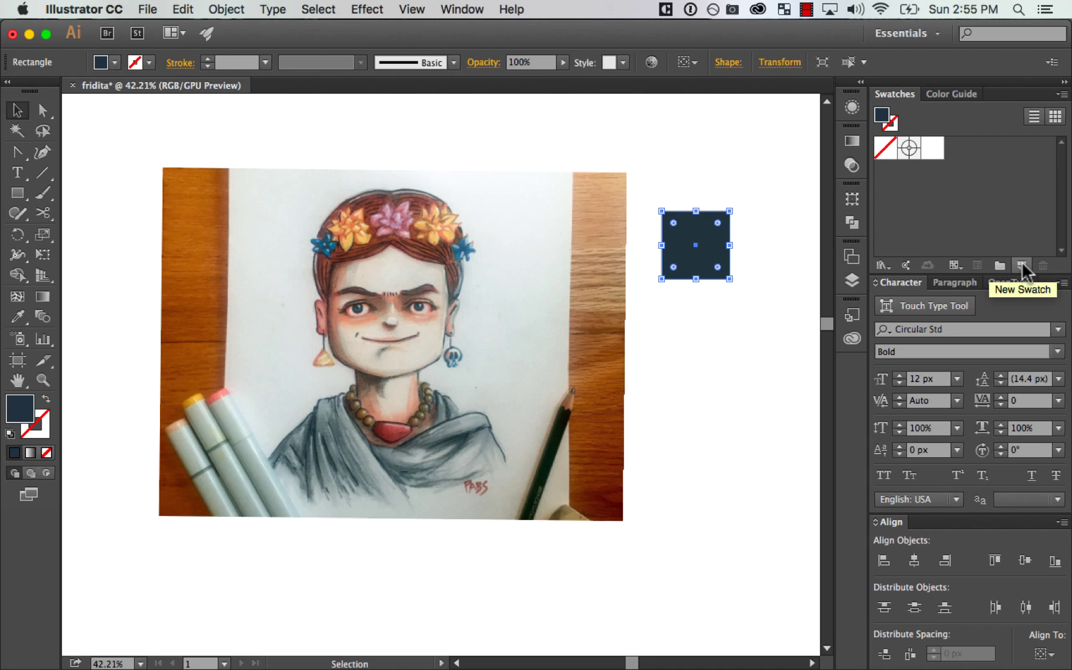
pyautogui.click(1021, 265)
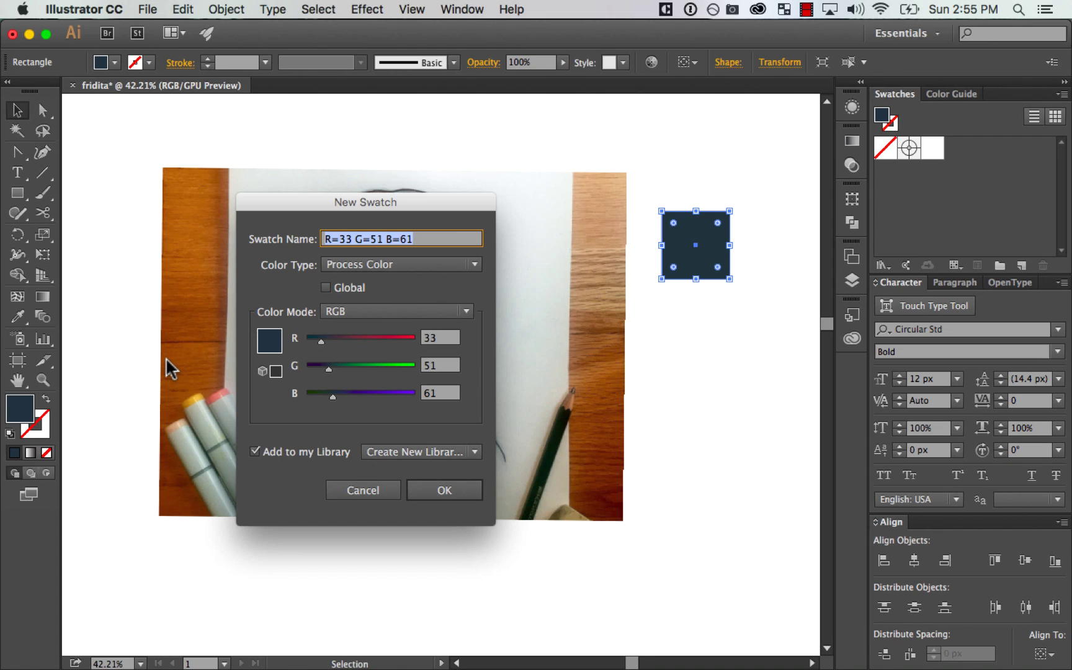
pyautogui.write('outlines')
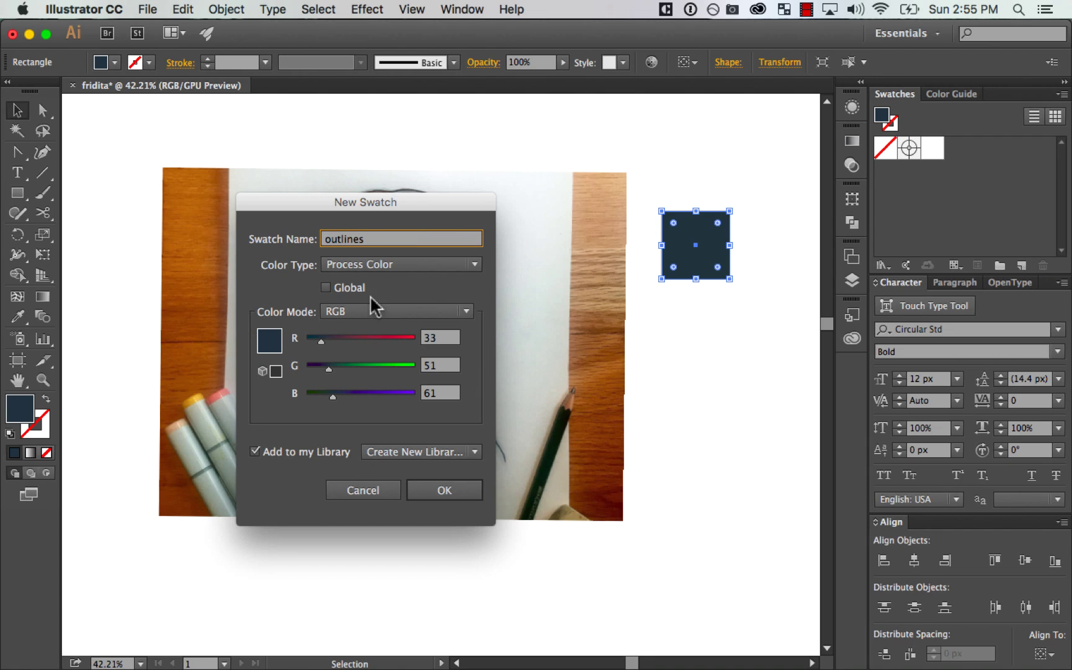
pyautogui.click(354, 288)
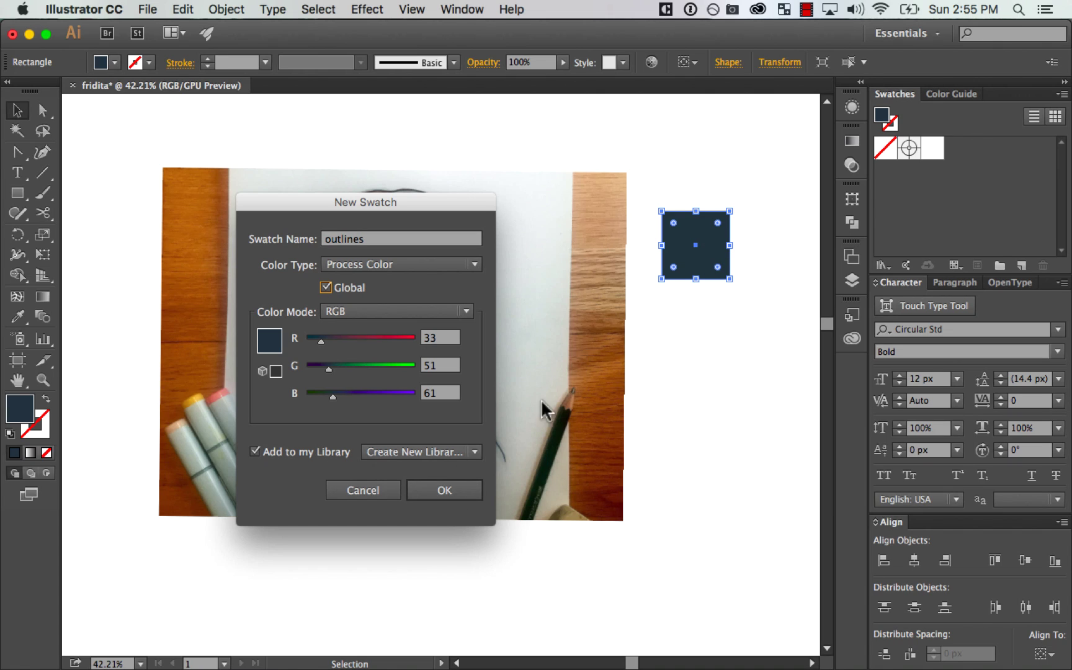
pyautogui.click(444, 490)
# Step: Review the saved outlines colour in My Library and the options available for that library
pyautogui.click(717, 381)
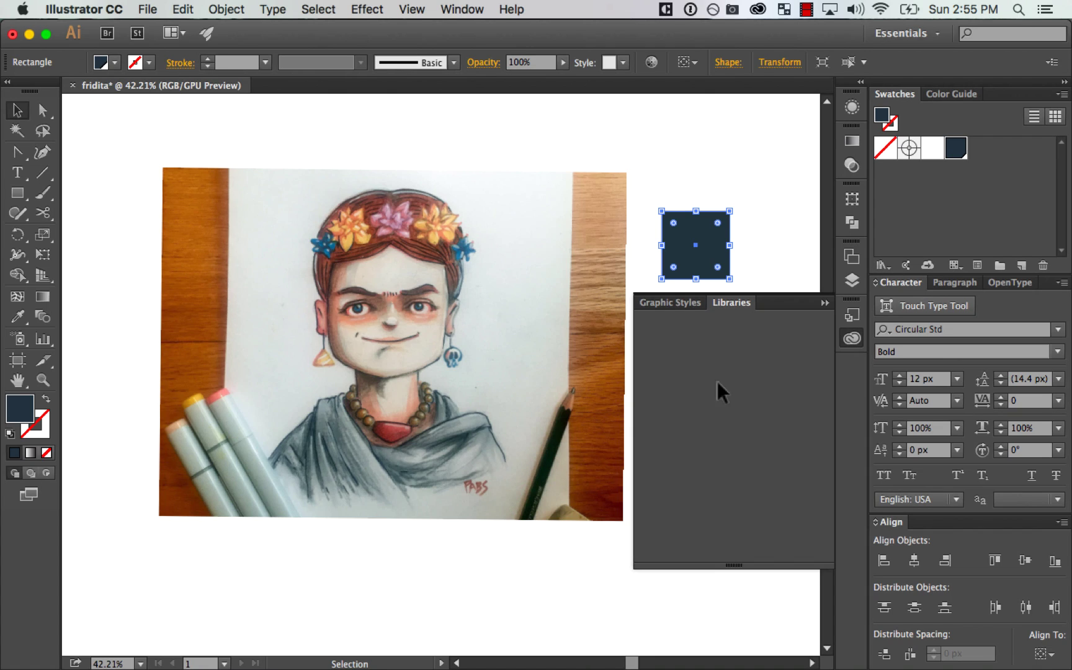
pyautogui.click(853, 315)
pyautogui.click(855, 335)
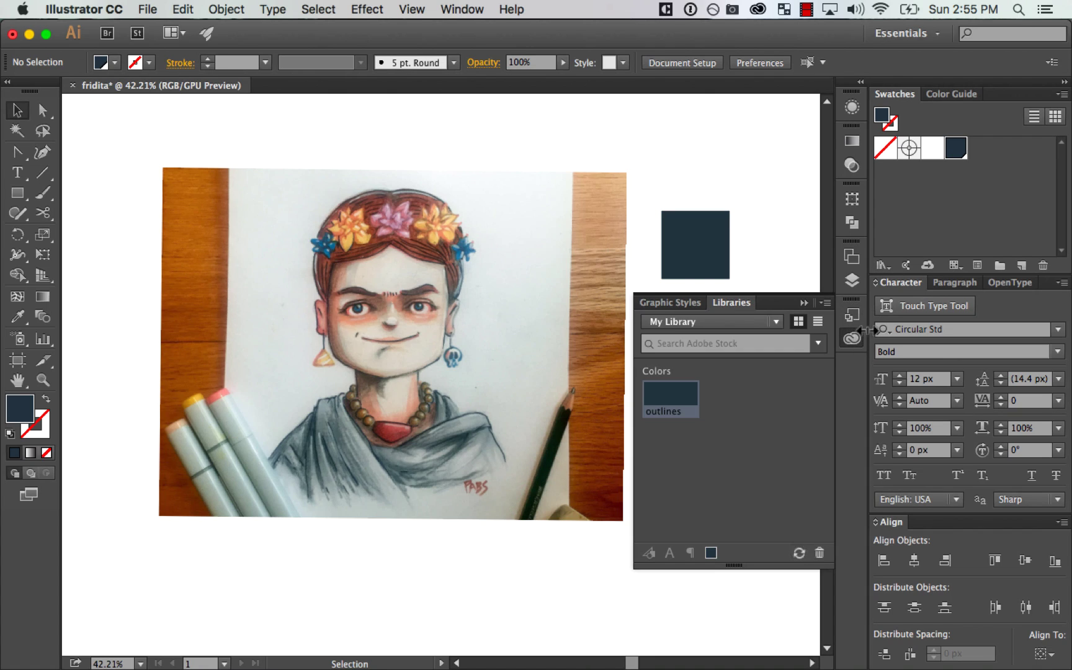
pyautogui.click(825, 302)
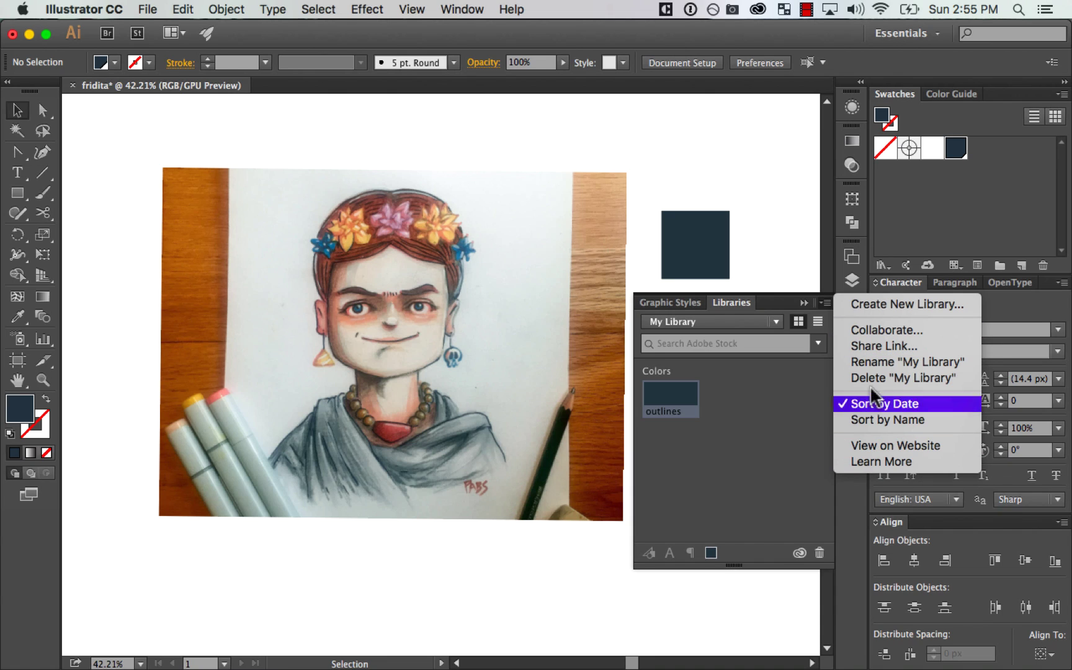
pyautogui.click(852, 301)
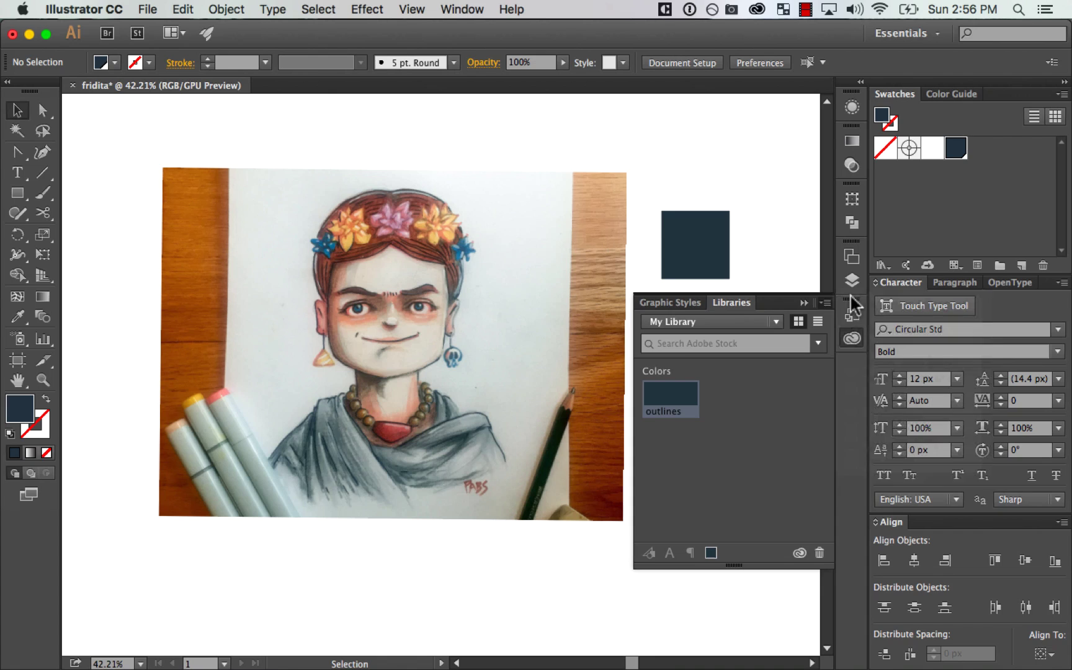
pyautogui.click(852, 338)
# Step: Examine the colours used in the copied sketch's hair, face, neck and clothing at a closer view
pyautogui.click(714, 271)
pyautogui.moveTo(611, 331); pyautogui.dragTo(629, 328)
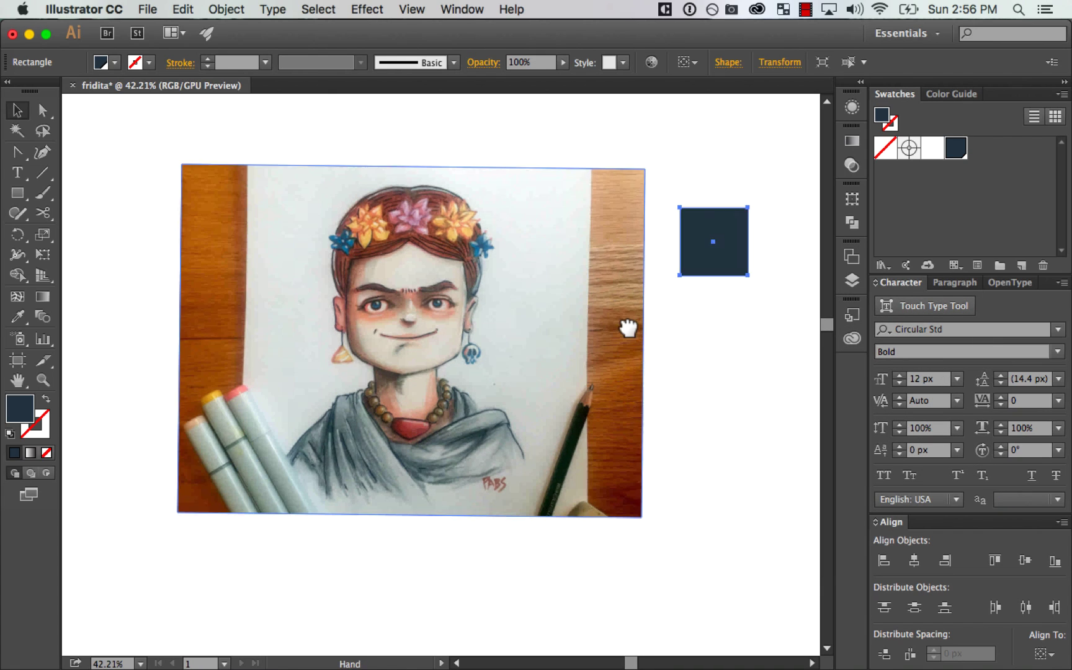
pyautogui.click(701, 367)
pyautogui.press('z')
pyautogui.moveTo(259, 550); pyautogui.dragTo(700, 144)
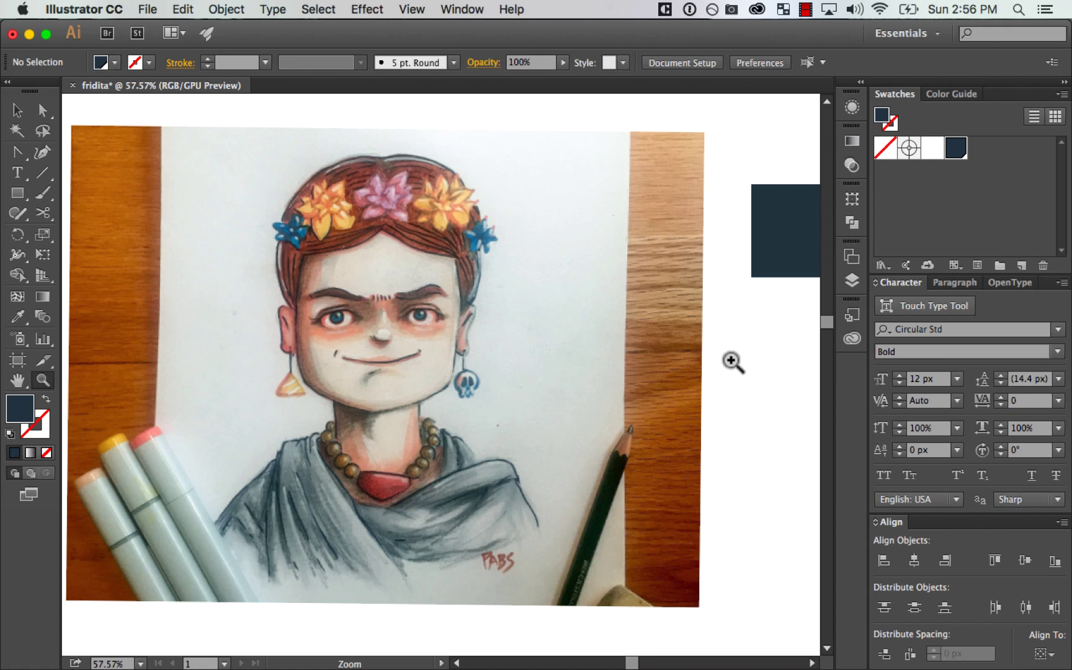
pyautogui.press('v')
pyautogui.moveTo(716, 381); pyautogui.dragTo(727, 382)
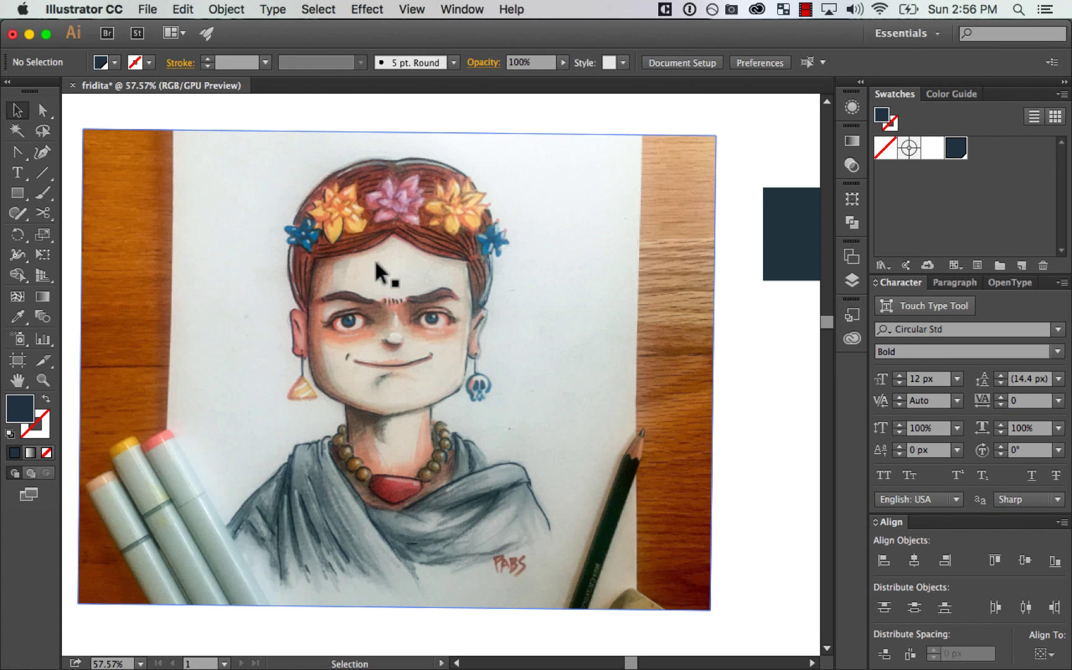
pyautogui.press('space')
pyautogui.moveTo(636, 362); pyautogui.dragTo(670, 347)
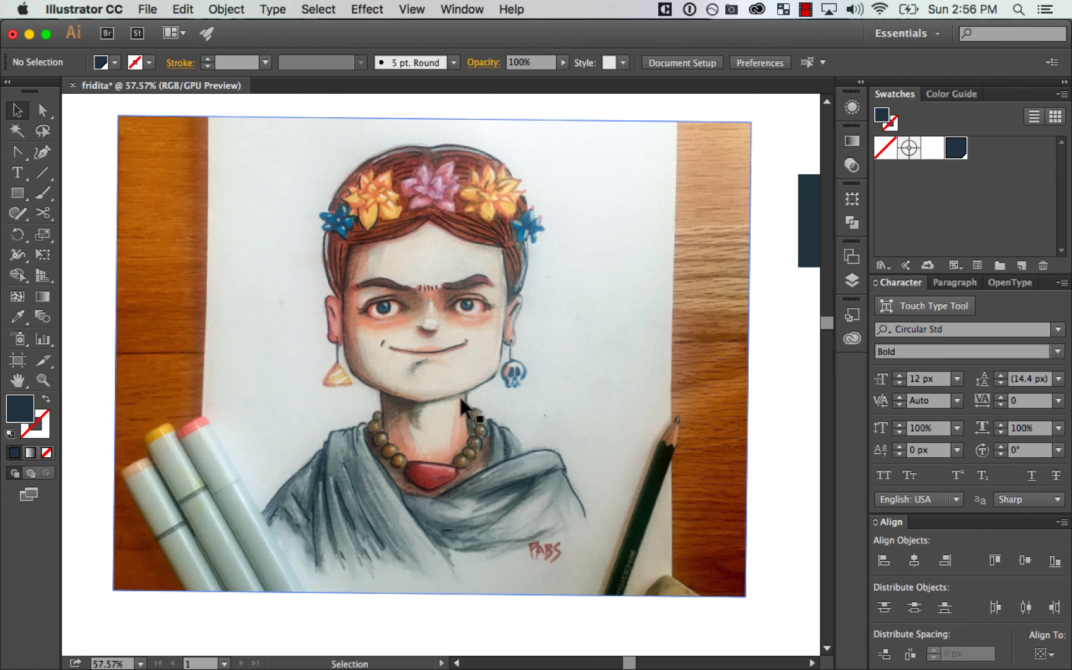
# Step: Duplicate the dark blue square twice straight down to form a touching column of three squares
pyautogui.press('super+minus')
pyautogui.hscroll(5, 756, 423)
pyautogui.click(719, 265)
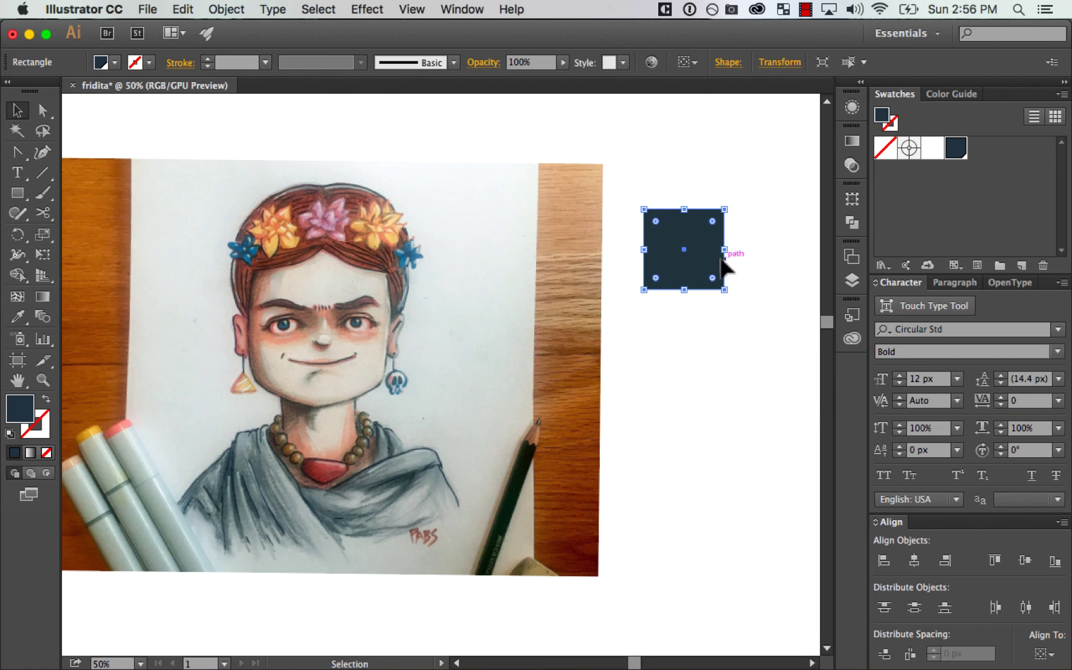
pyautogui.moveTo(719, 254); pyautogui.dragTo(721, 345)
pyautogui.press('super+d')
pyautogui.moveTo(778, 251); pyautogui.dragTo(654, 430)
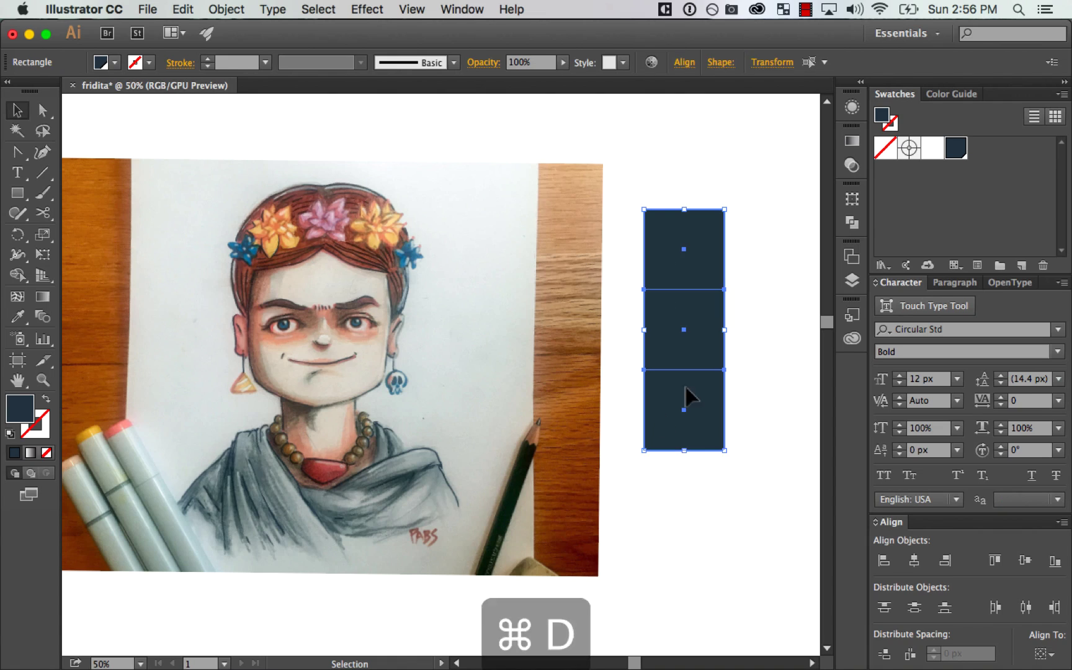
# Step: Recolour the top square with the sketch's pale skin tone and the middle square with the salmon blush, sampling both with the Eyedropper
pyautogui.moveTo(768, 216); pyautogui.dragTo(677, 250)
pyautogui.hscroll(-3, 678, 315)
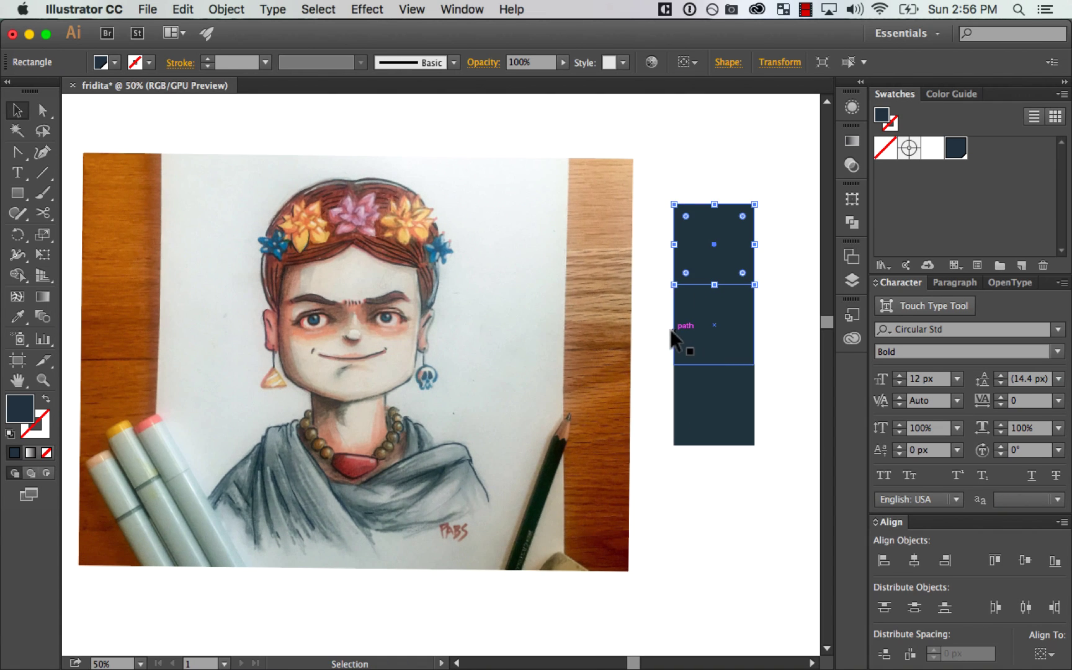
pyautogui.press('i')
pyautogui.click(353, 423)
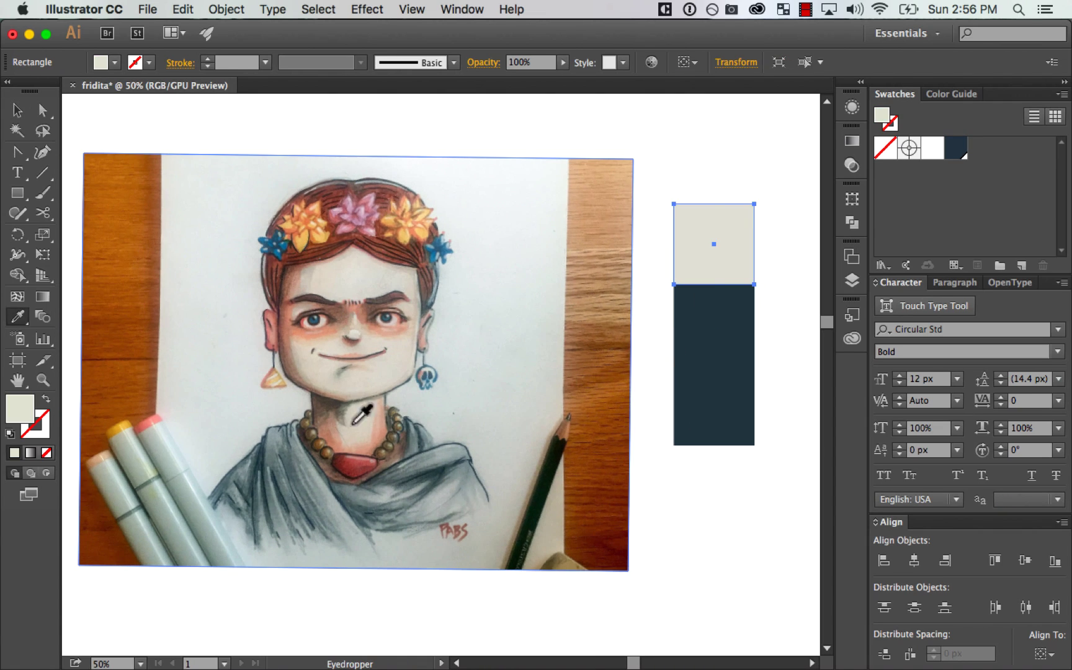
pyautogui.keyDown('super'); pyautogui.click(722, 354); pyautogui.keyUp('super')
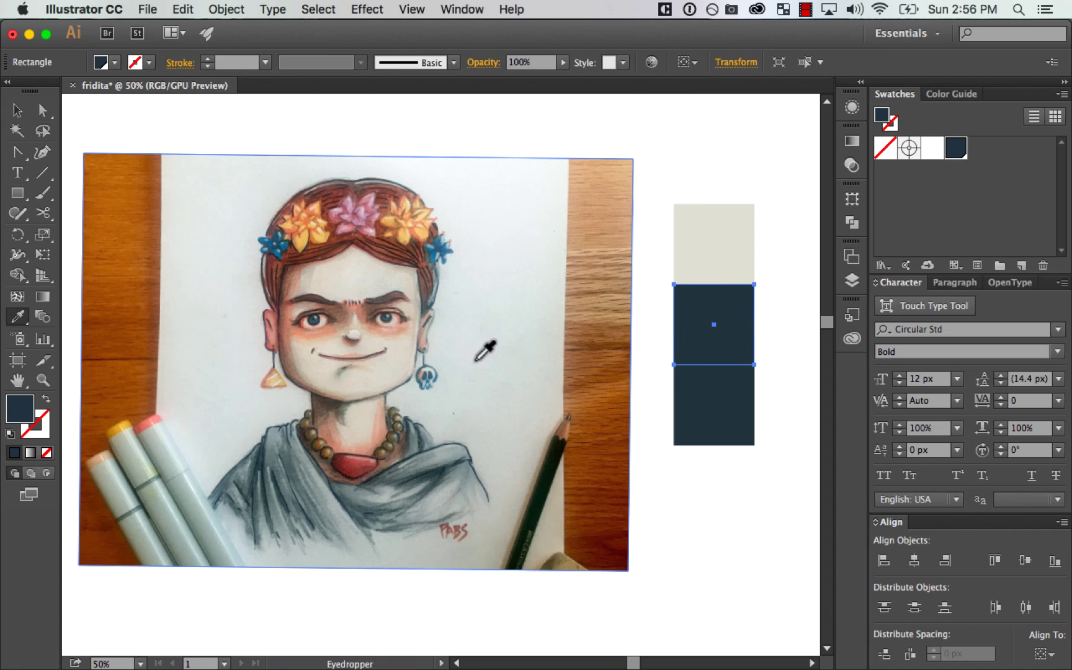
pyautogui.click(330, 329)
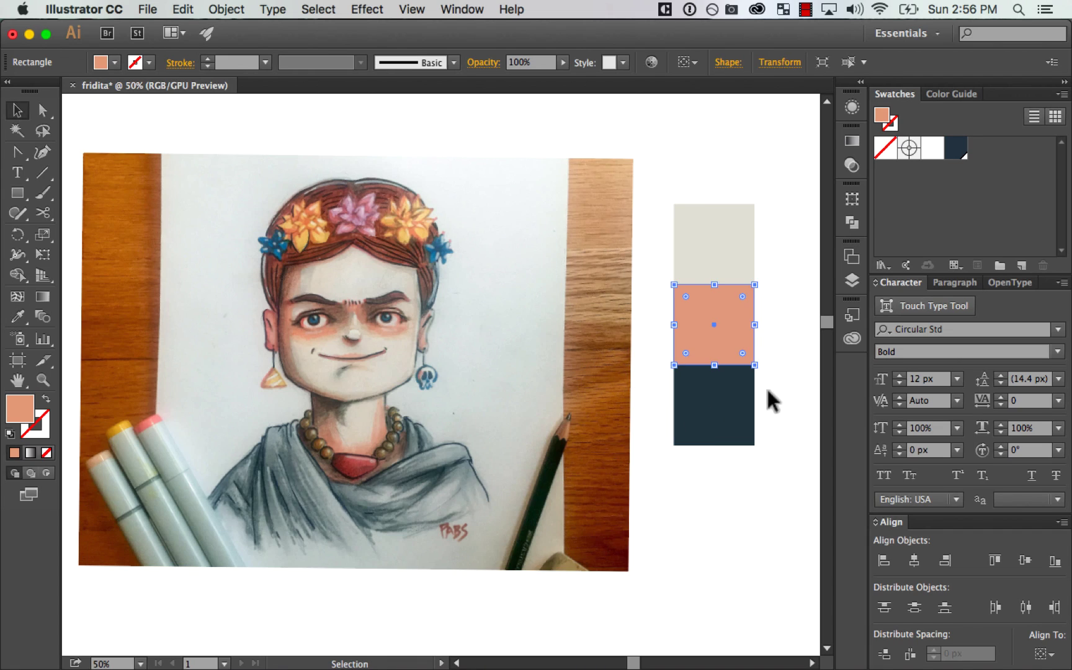
# Step: Recolour the bottom square with the reddish brown sampled from the hair just below the flower crown
pyautogui.keyDown('super'); pyautogui.click(713, 434); pyautogui.keyUp('super')
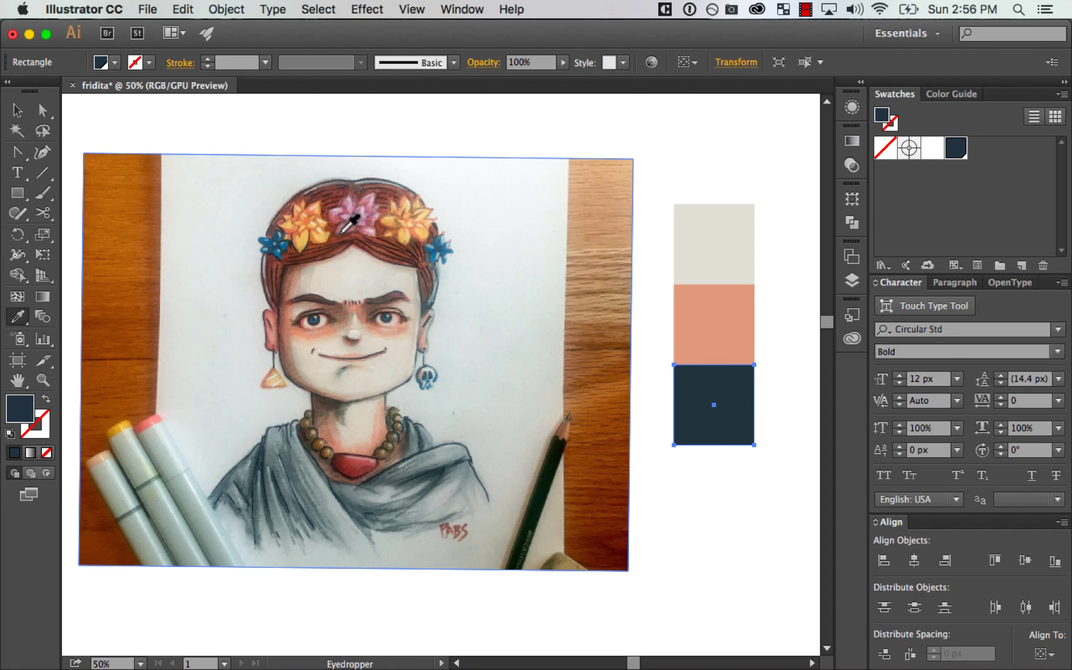
pyautogui.press('Escape')
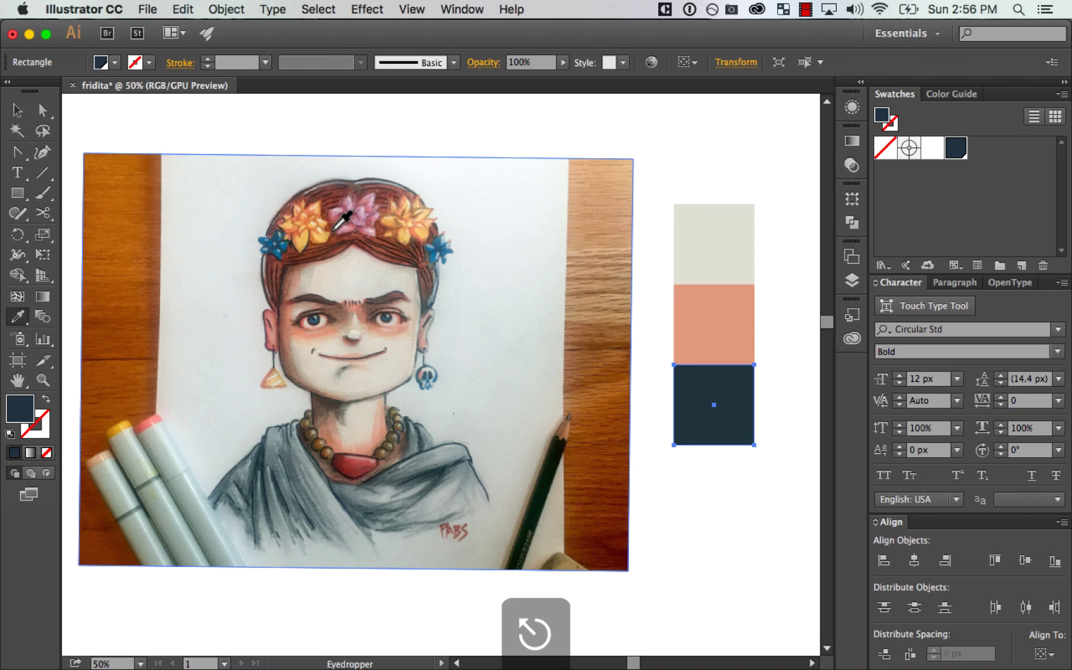
pyautogui.press('z')
pyautogui.moveTo(333, 208); pyautogui.dragTo(374, 205)
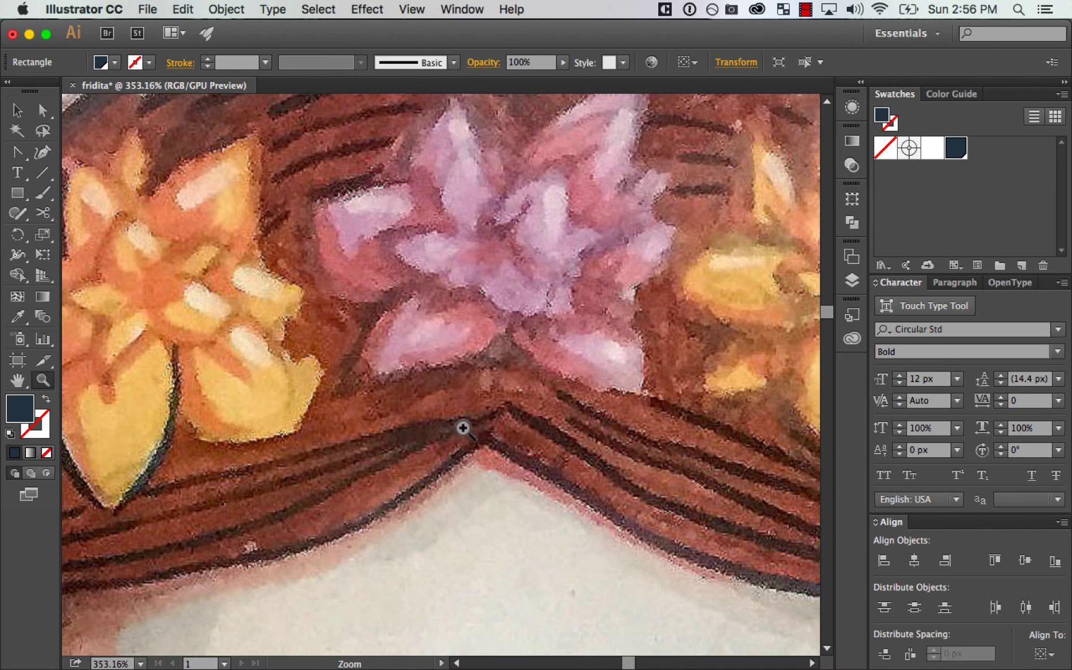
pyautogui.press('i')
pyautogui.click(341, 441)
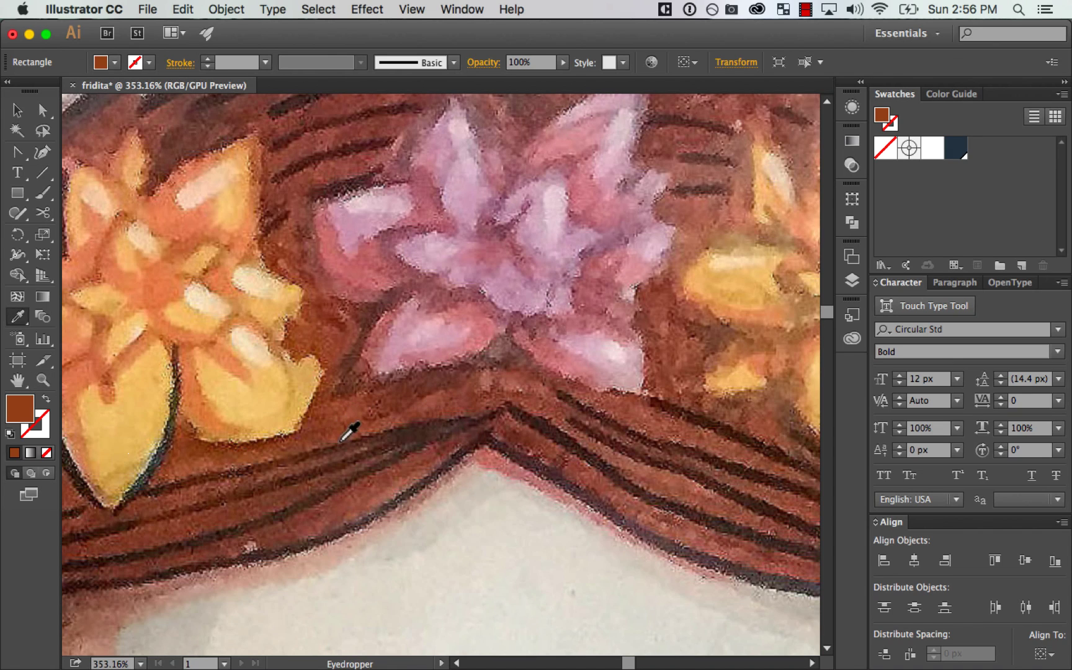
# Step: Fill the third palette square with reddish brown sampled from the woman's hair in the reference drawing
pyautogui.click(359, 423)
pyautogui.press('super+minus')
pyautogui.press('super+minus')
pyautogui.press('super+minus')
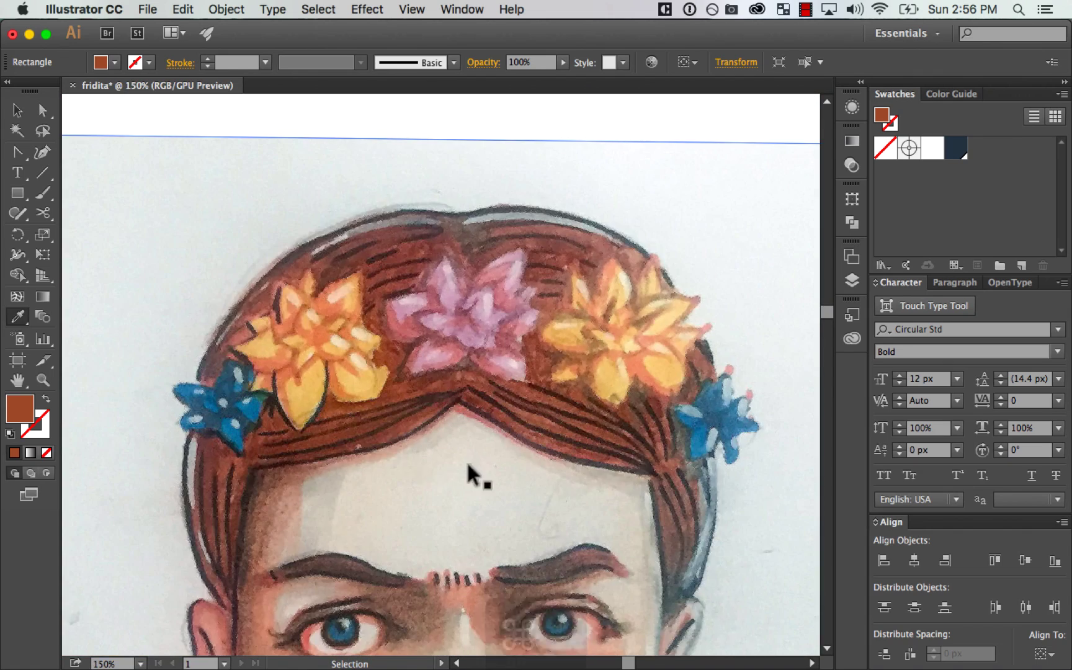
pyautogui.press('super+minus')
pyautogui.press('super+minus')
# Step: Duplicate the brown square directly below itself and fill the copy with pink sampled from the central flower
pyautogui.moveTo(742, 483); pyautogui.dragTo(488, 292)
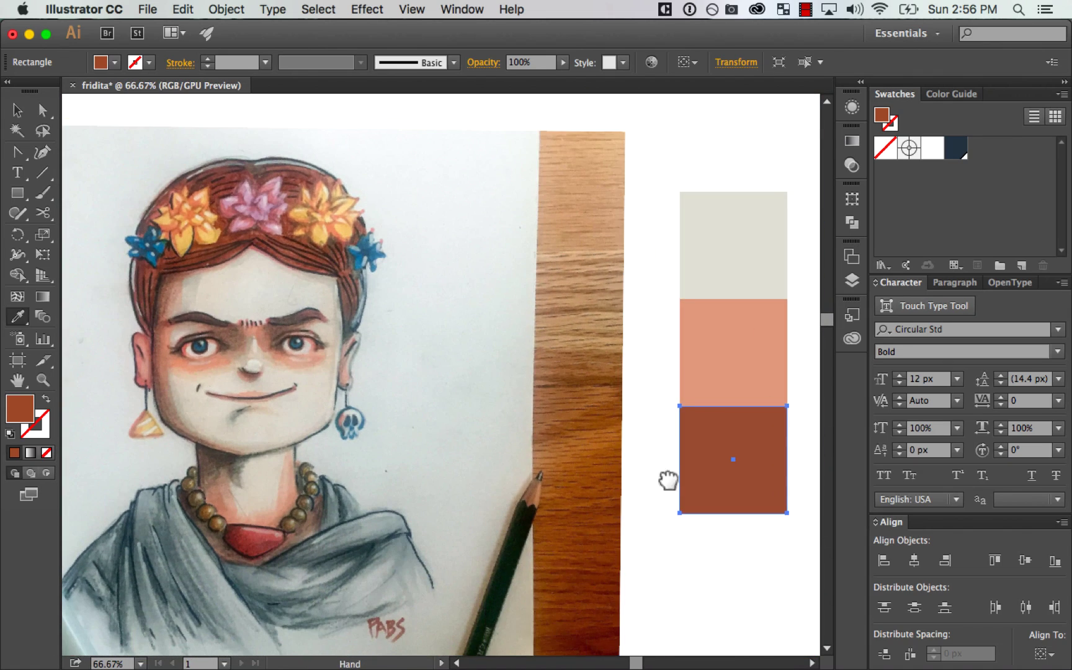
pyautogui.moveTo(668, 479); pyautogui.dragTo(704, 486)
pyautogui.press('v')
pyautogui.moveTo(545, 387); pyautogui.dragTo(660, 514)
pyautogui.press('z')
pyautogui.moveTo(305, 272); pyautogui.dragTo(453, 226)
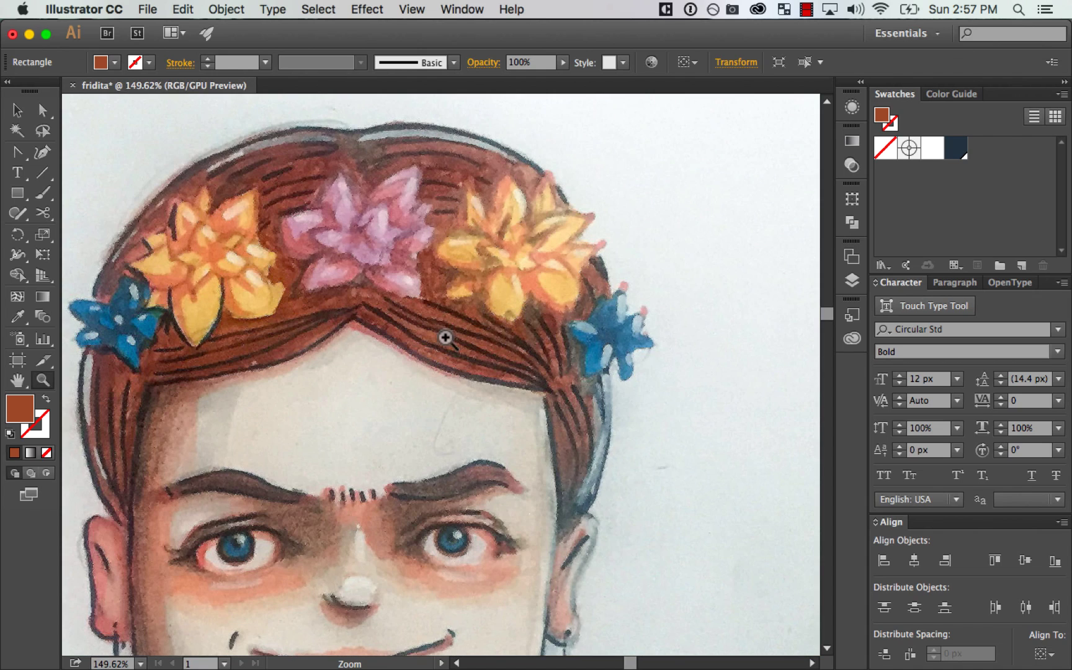
pyautogui.press('i')
pyautogui.click(379, 224)
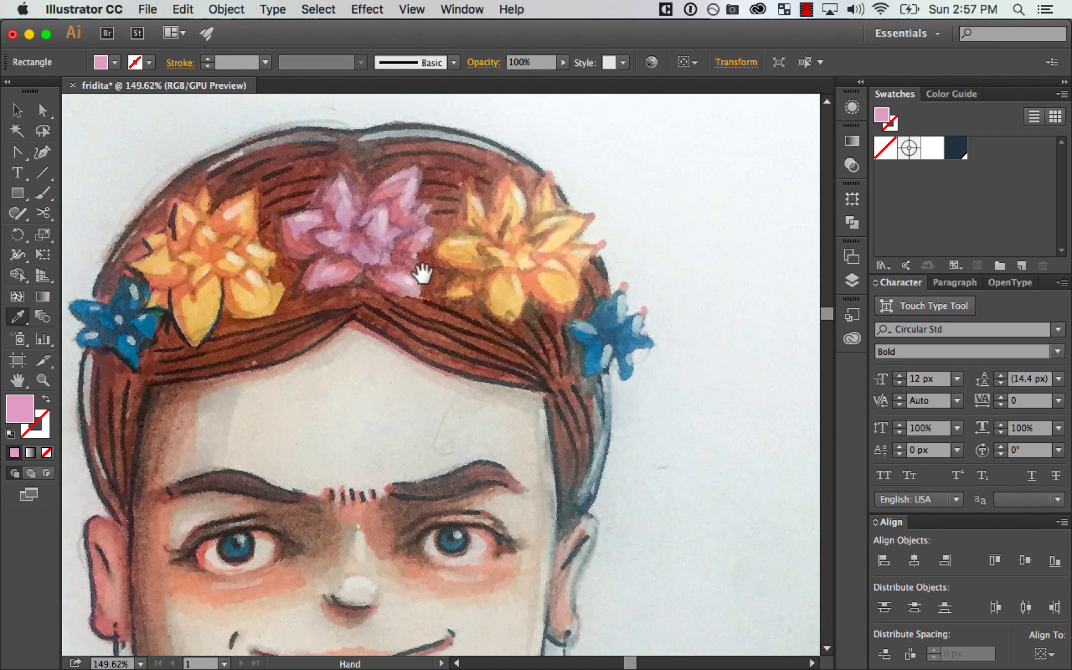
# Step: Duplicate the pink square directly below itself to extend the palette column
pyautogui.scroll(-5, 421, 270)
pyautogui.press('super+minus')
pyautogui.press('super+minus')
pyautogui.press('super+minus')
pyautogui.press('super+minus')
pyautogui.press('v')
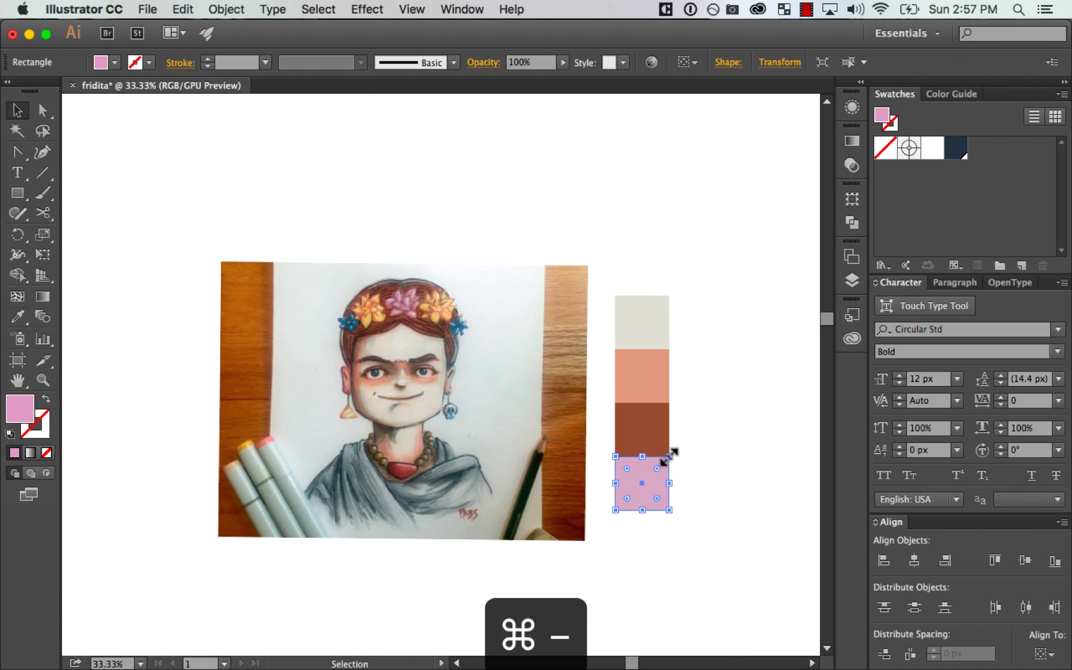
pyautogui.moveTo(654, 476); pyautogui.dragTo(652, 531)
pyautogui.press('super+z')
pyautogui.moveTo(718, 486); pyautogui.dragTo(734, 476)
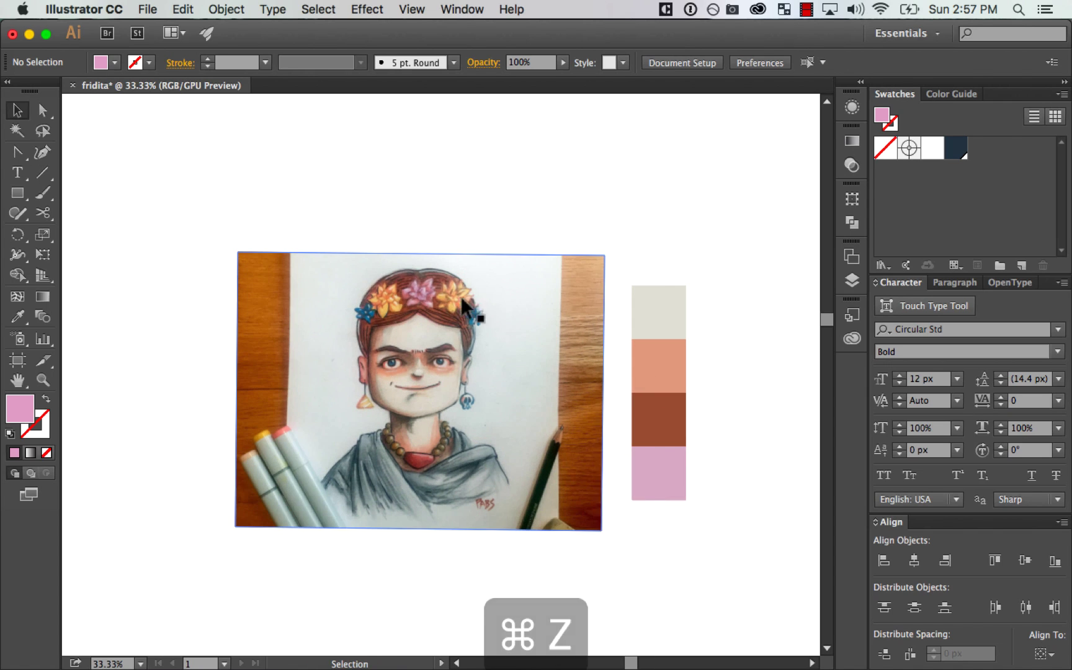
pyautogui.moveTo(666, 473)
pyautogui.mouseDown()
pyautogui.moveTo(673, 528)
pyautogui.moveTo(668, 519)
pyautogui.mouseUp()
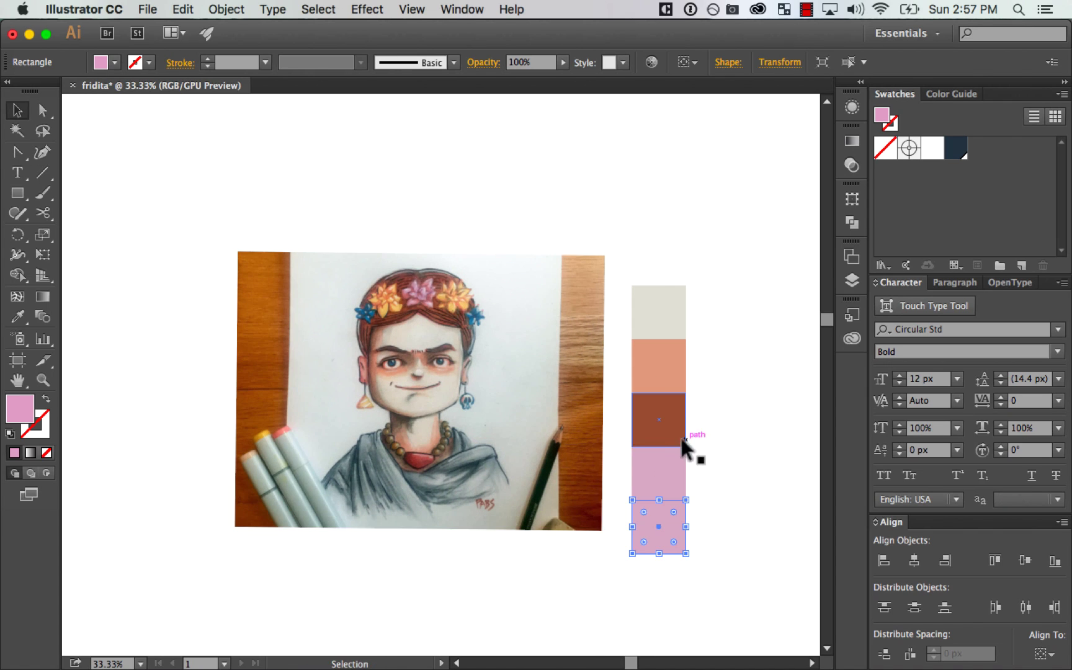
# Step: Fill the new lowest palette square with yellow sampled from a yellow flower in the hair
pyautogui.press('i')
pyautogui.press('z')
pyautogui.moveTo(451, 318); pyautogui.dragTo(581, 369)
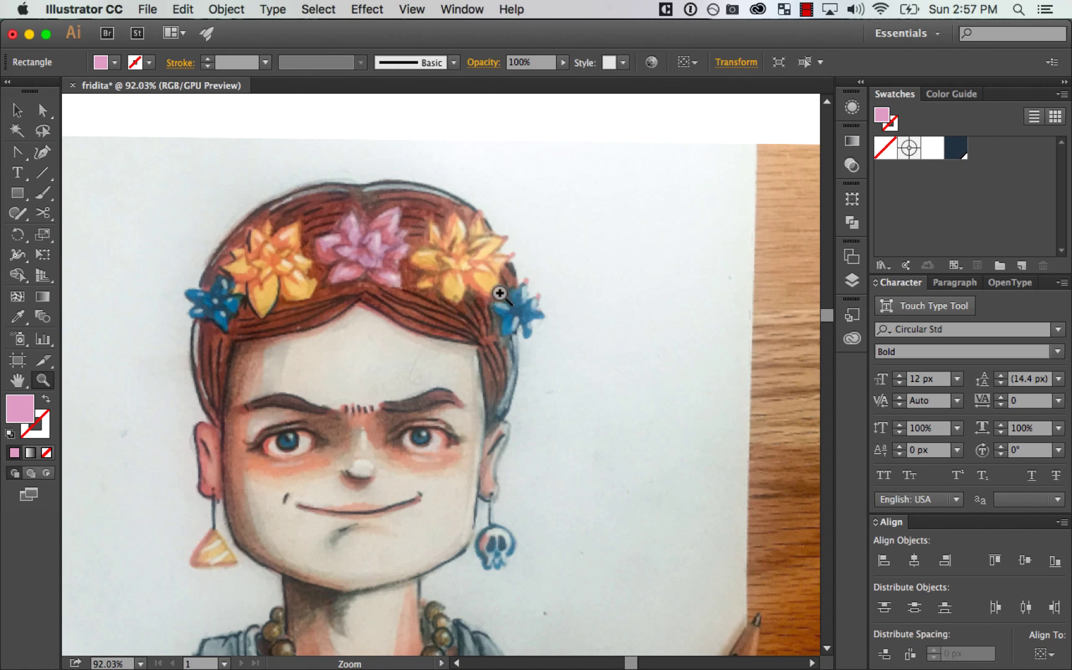
pyautogui.press('i')
pyautogui.click(462, 276)
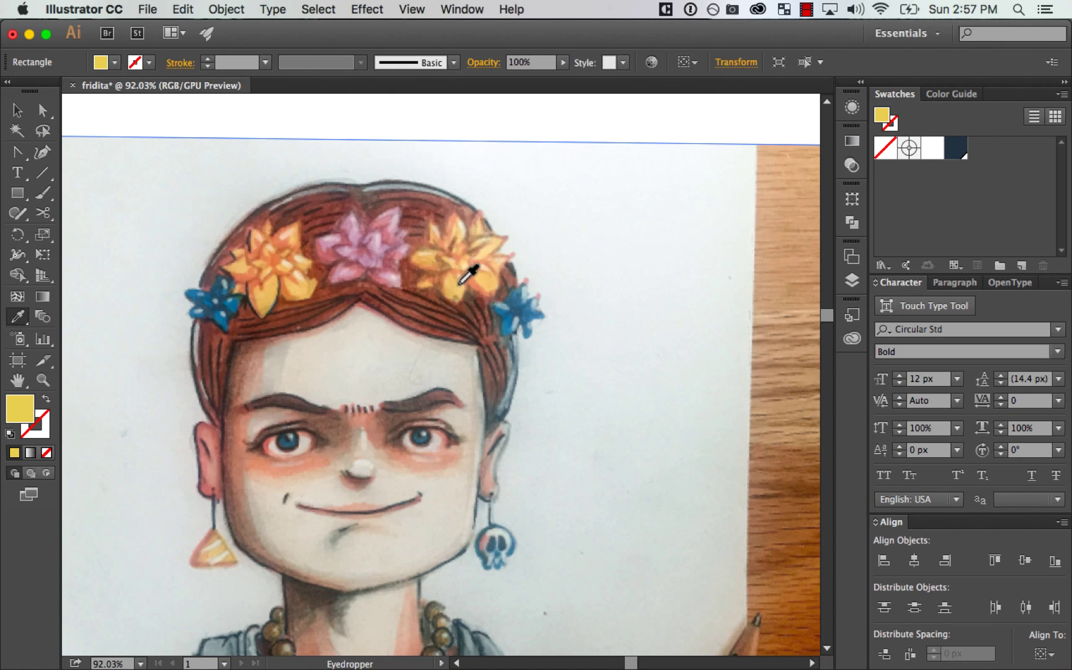
pyautogui.press('super+minus')
pyautogui.press('super+minus')
pyautogui.press('super+minus')
pyautogui.press('super+minus')
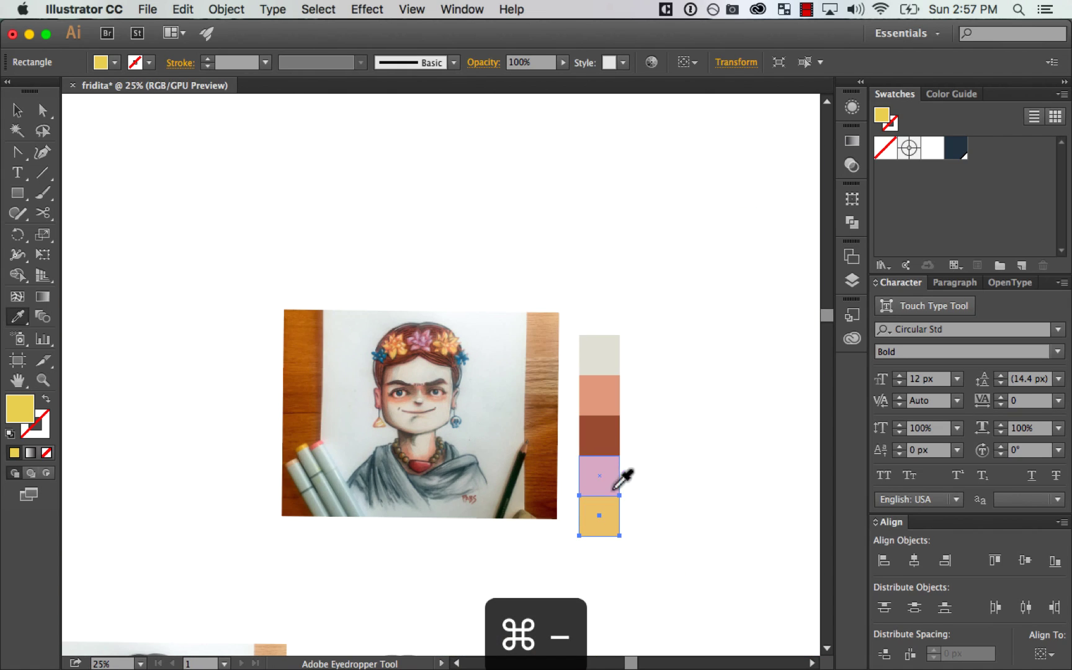
# Step: Duplicate the brown square to its side and fill the copy with red sampled from the necklace pendant
pyautogui.press('v')
pyautogui.click(650, 468)
pyautogui.moveTo(675, 457); pyautogui.dragTo(694, 423)
pyautogui.press('z')
pyautogui.moveTo(334, 319); pyautogui.dragTo(663, 494)
pyautogui.press('v')
pyautogui.moveTo(694, 310); pyautogui.dragTo(792, 310)
pyautogui.press('i')
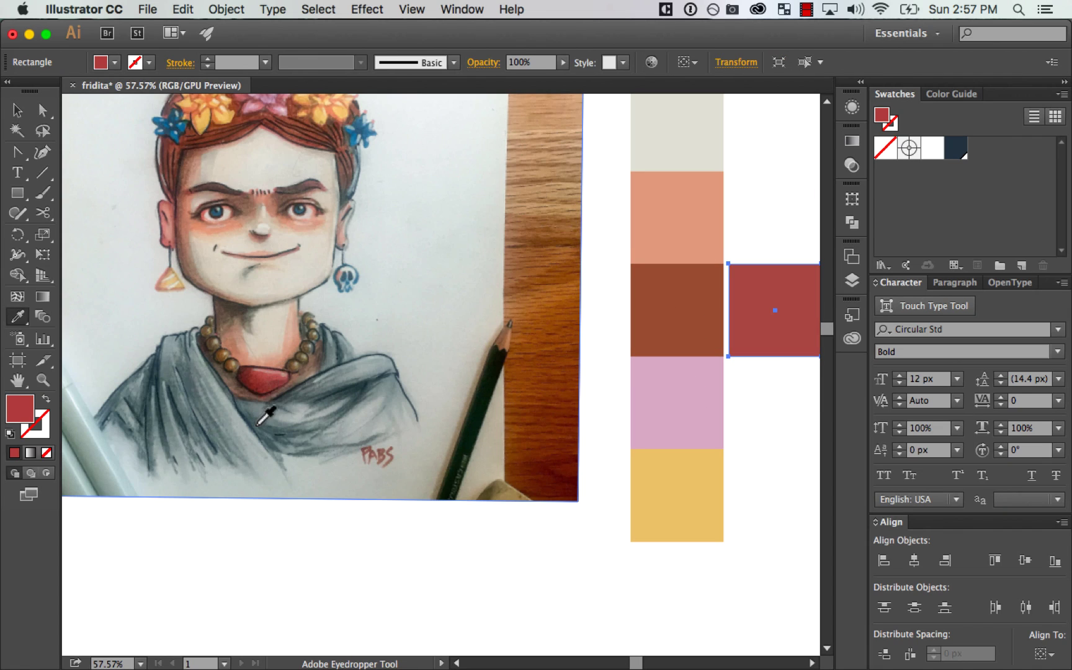
# Step: Delete the red square beside the palette column
pyautogui.press('c')
pyautogui.click(771, 388)
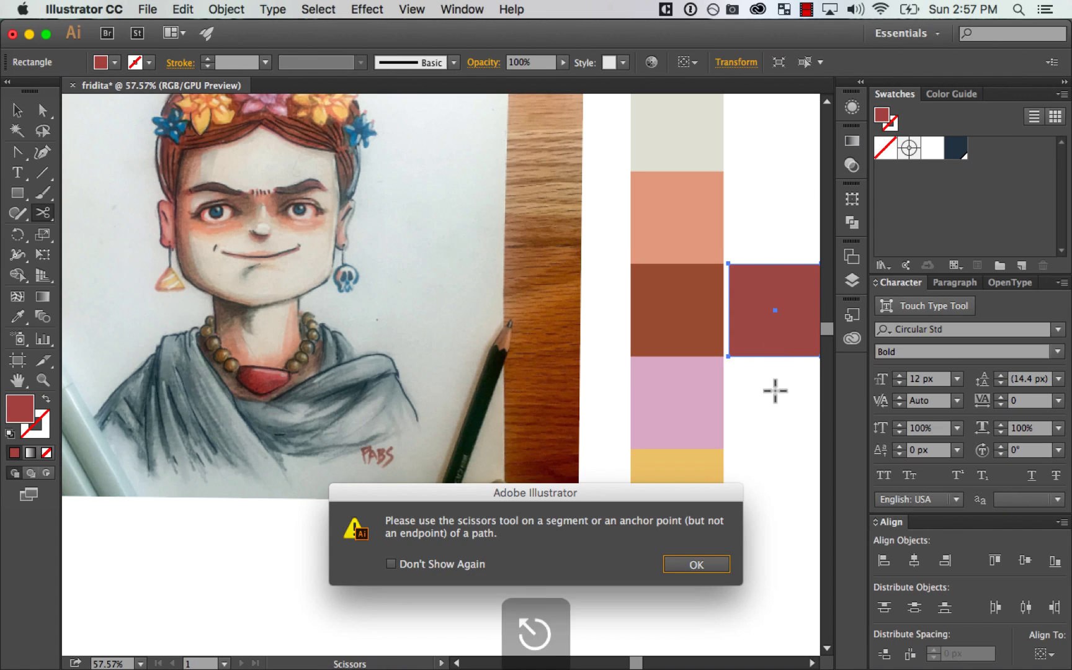
pyautogui.press('Return')
pyautogui.press('v')
pyautogui.press('Delete')
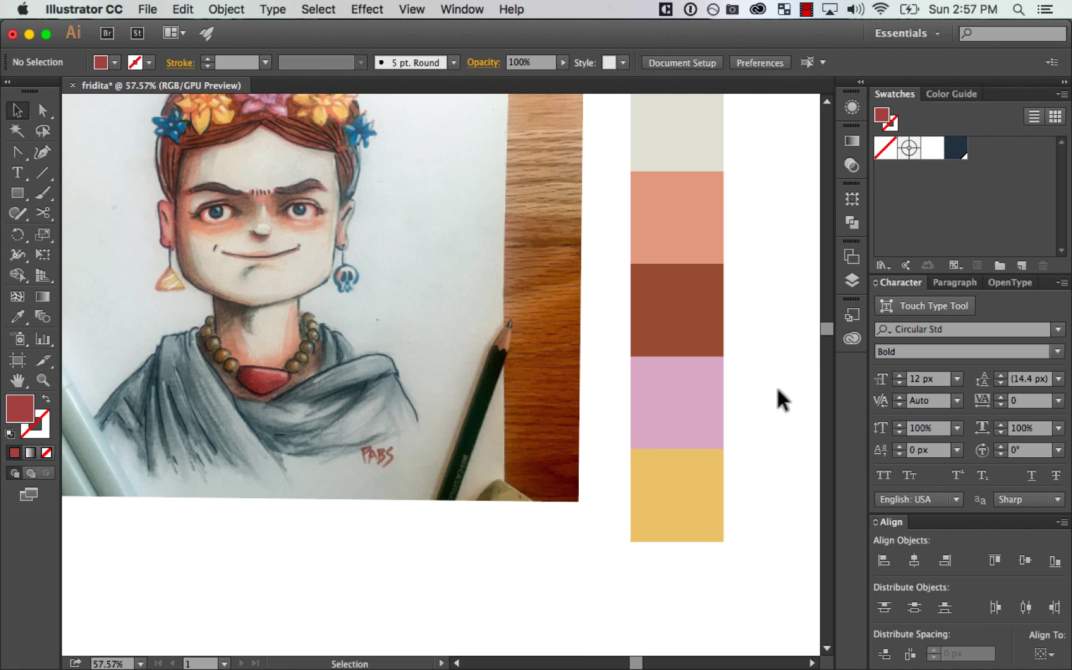
# Step: Move the five palette squares from beside the photo to beside the line-art portrait
pyautogui.press('super+minus')
pyautogui.press('super+minus')
pyautogui.press('super+minus')
pyautogui.moveTo(662, 426); pyautogui.dragTo(762, 362)
pyautogui.moveTo(727, 181); pyautogui.dragTo(646, 394)
pyautogui.moveTo(707, 415); pyautogui.dragTo(776, 371)
pyautogui.moveTo(725, 323); pyautogui.dragTo(673, 578)
pyautogui.moveTo(689, 514); pyautogui.dragTo(761, 323)
pyautogui.press('z')
pyautogui.moveTo(691, 351); pyautogui.dragTo(741, 372)
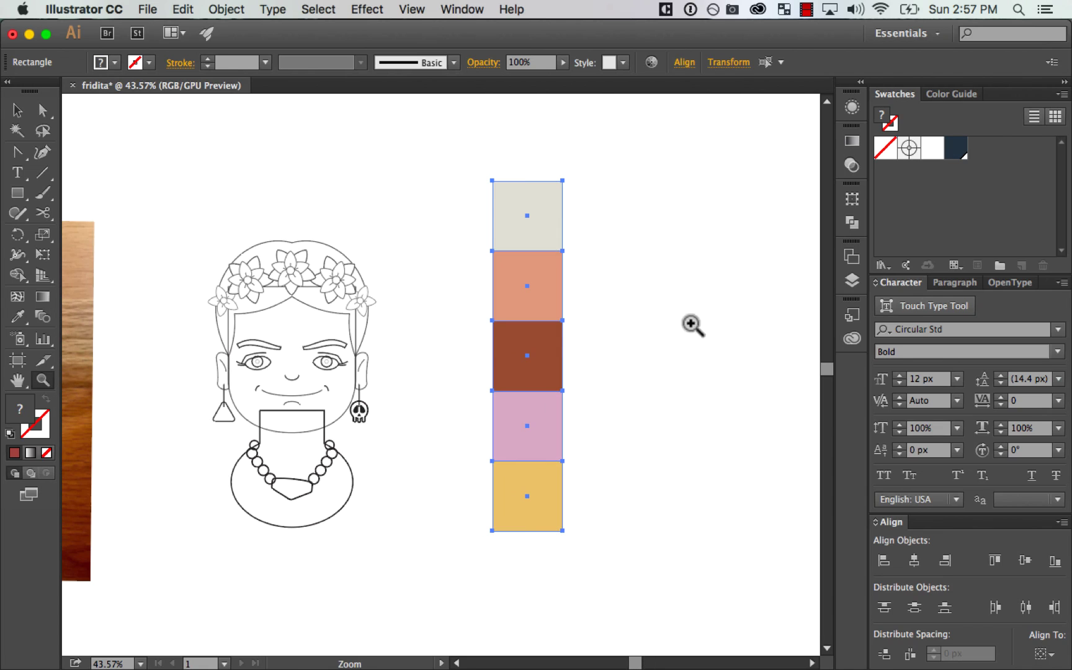
pyautogui.press('v')
pyautogui.moveTo(613, 456); pyautogui.dragTo(717, 607)
pyautogui.moveTo(496, 221); pyautogui.dragTo(483, 359)
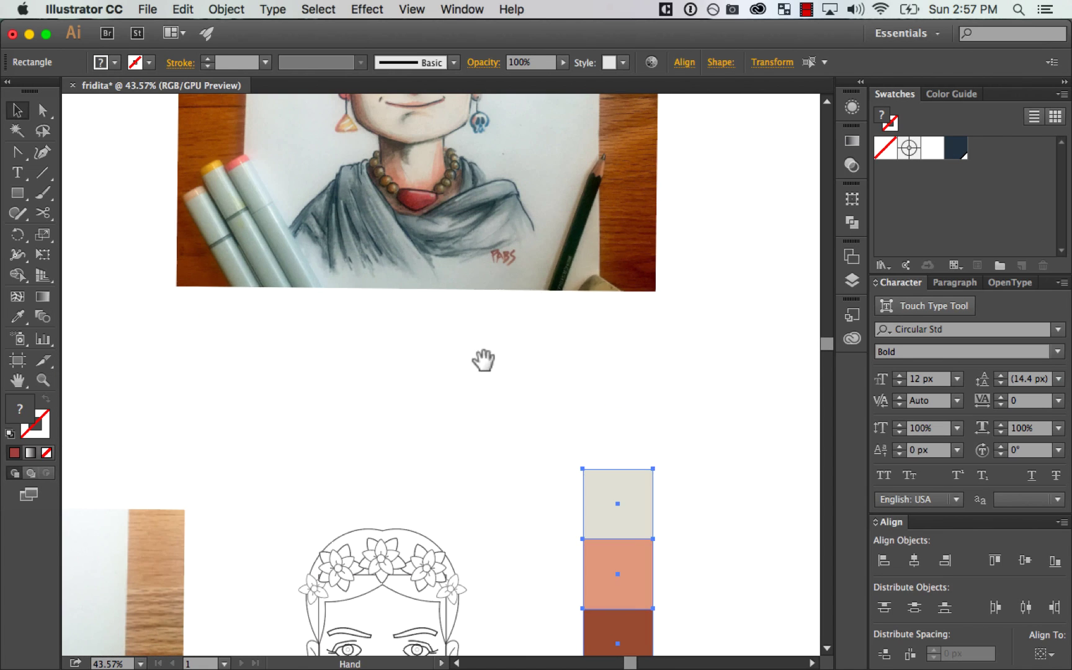
pyautogui.click(622, 275)
pyautogui.press('Delete')
pyautogui.moveTo(707, 522); pyautogui.dragTo(522, 511)
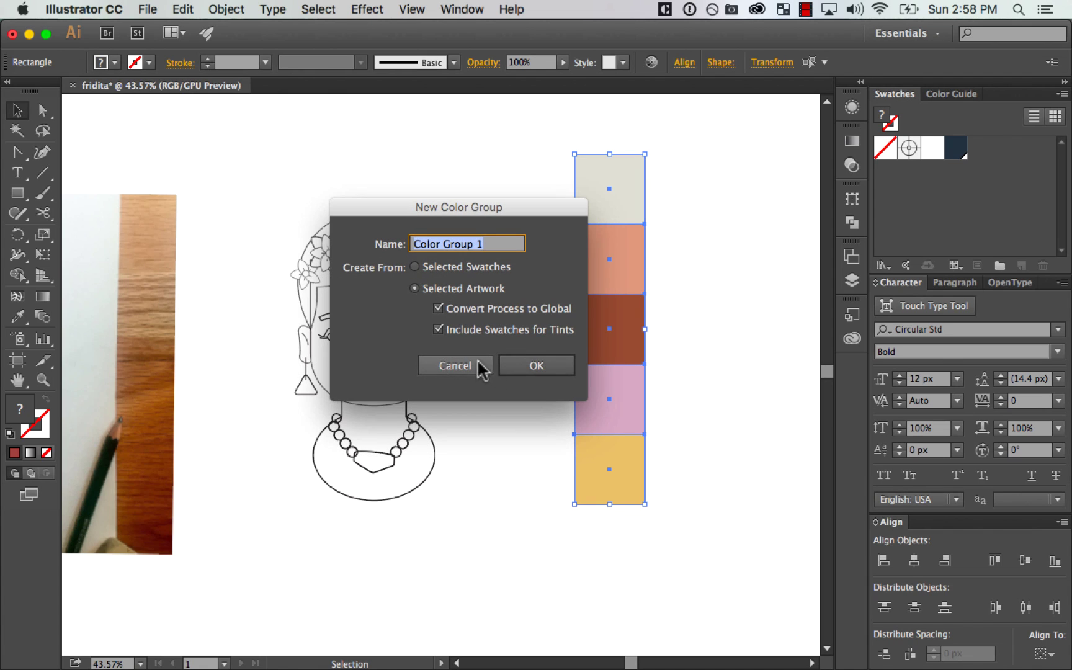
pyautogui.click(475, 363)
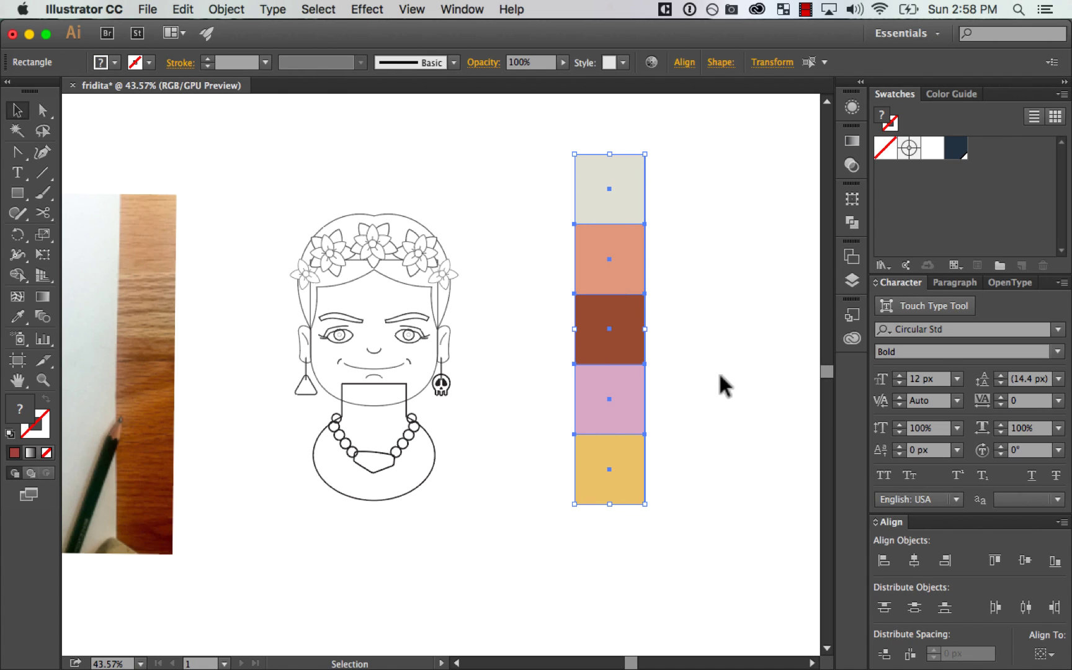
# Step: Create a color group named fridita from the selected palette squares, converting process colors to global and including tints
pyautogui.click(999, 265)
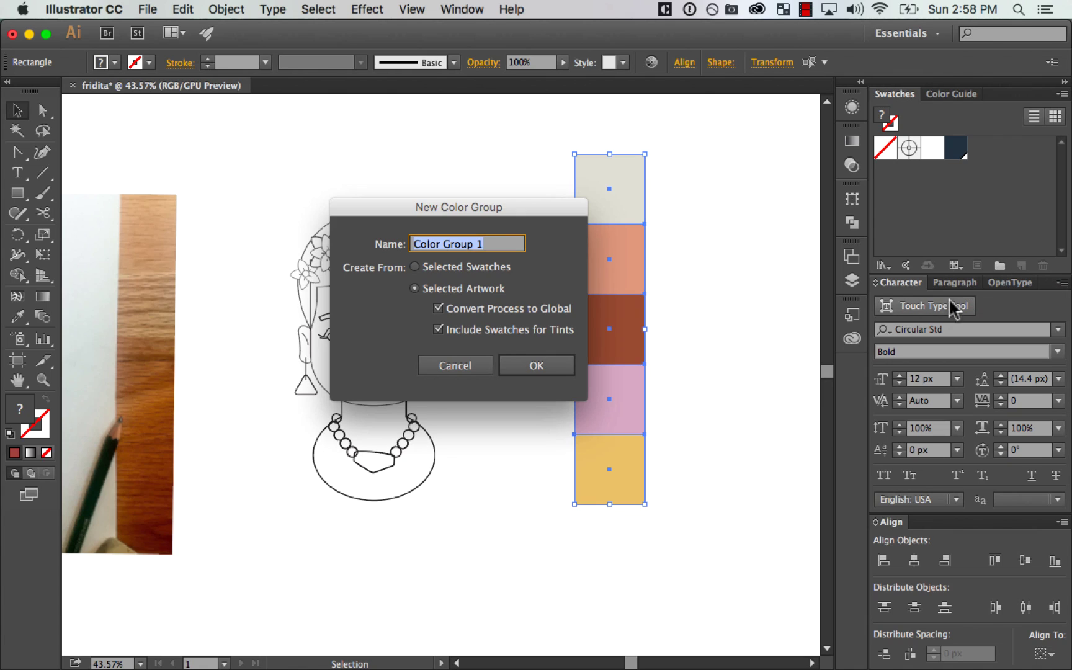
pyautogui.moveTo(509, 145); pyautogui.dragTo(720, 242)
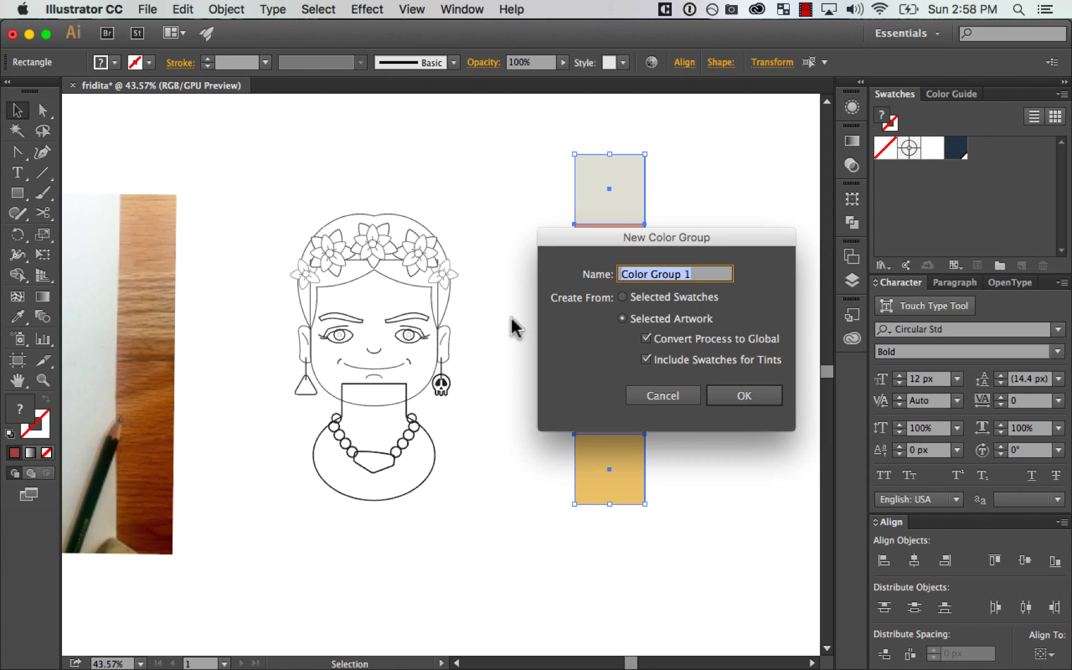
pyautogui.write('fridita')
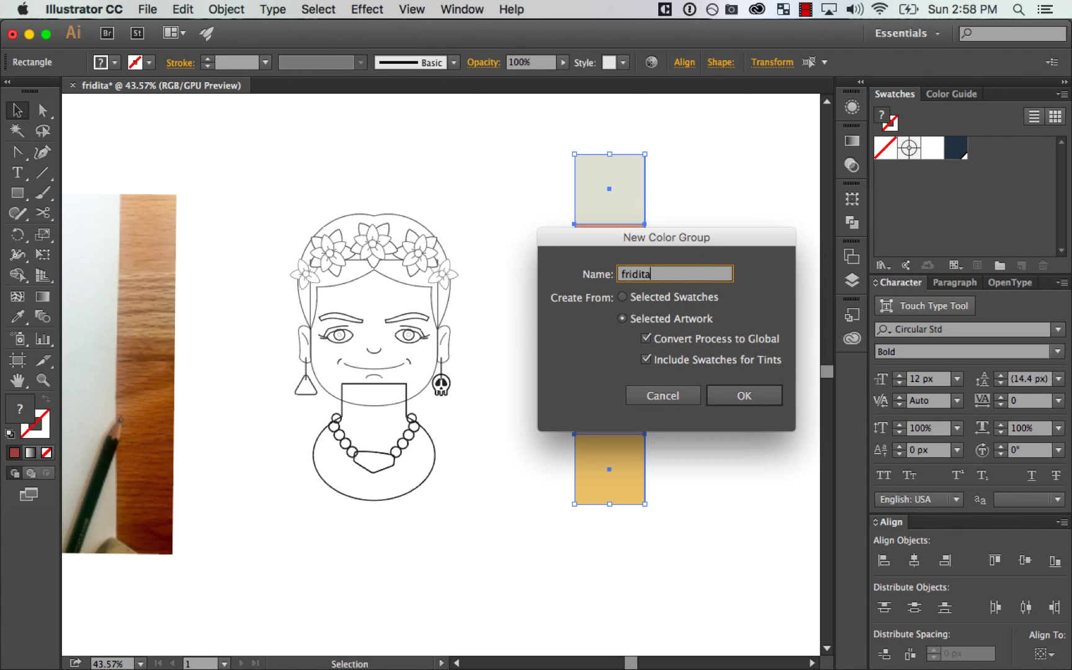
pyautogui.click(755, 397)
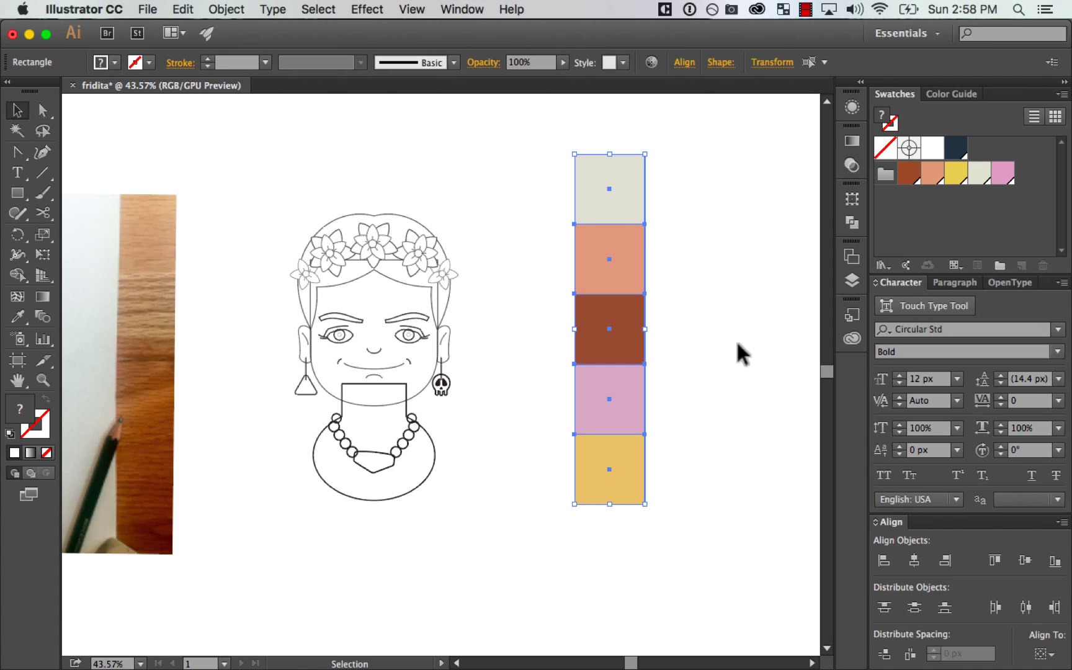
# Step: Delete the five palette squares from the canvas
pyautogui.click(743, 183)
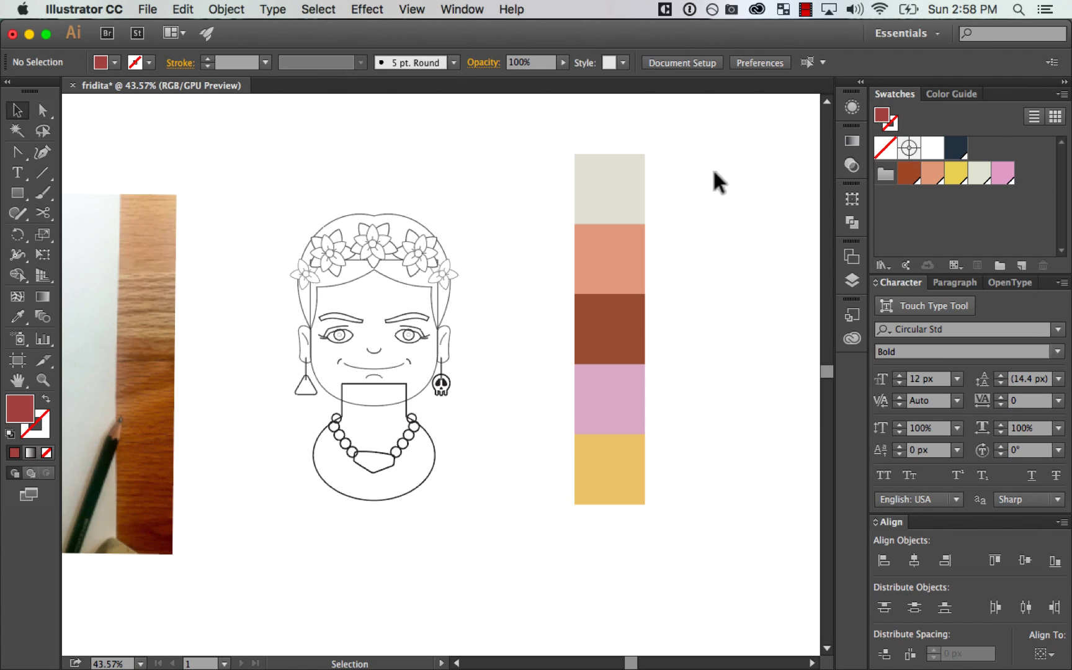
pyautogui.moveTo(713, 171); pyautogui.dragTo(566, 519)
pyautogui.press('Delete')
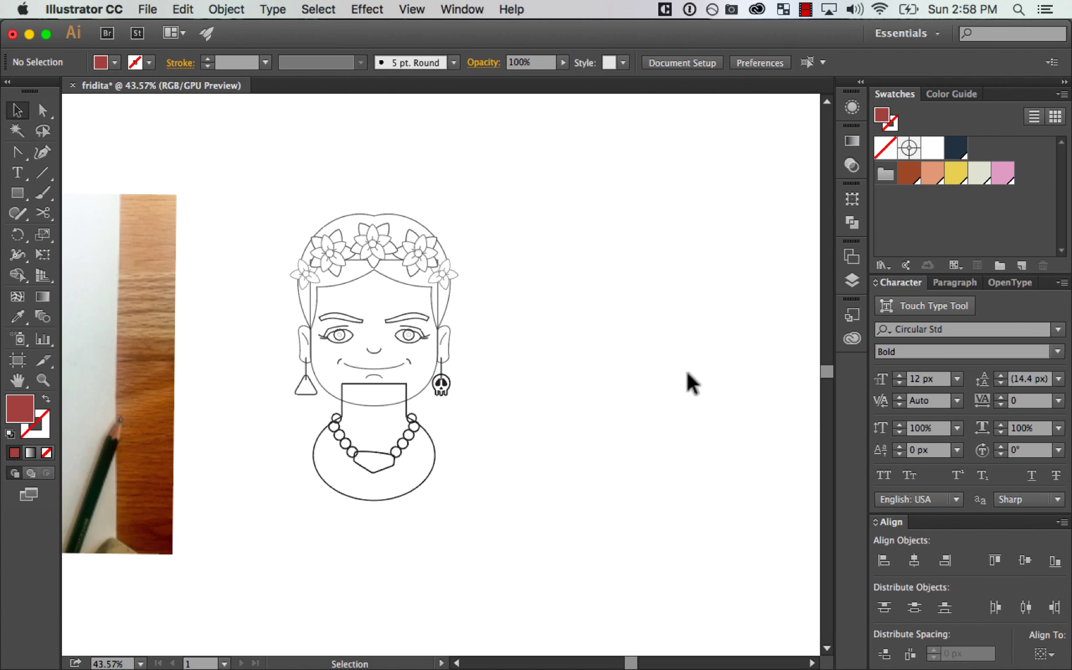
# Step: Apply the dark navy swatch to the strokes of the entire line-art portrait
pyautogui.moveTo(611, 409); pyautogui.dragTo(746, 387)
pyautogui.press('z')
pyautogui.moveTo(591, 279); pyautogui.dragTo(705, 177)
pyautogui.press('v')
pyautogui.moveTo(586, 393); pyautogui.dragTo(711, 368)
pyautogui.click(599, 388)
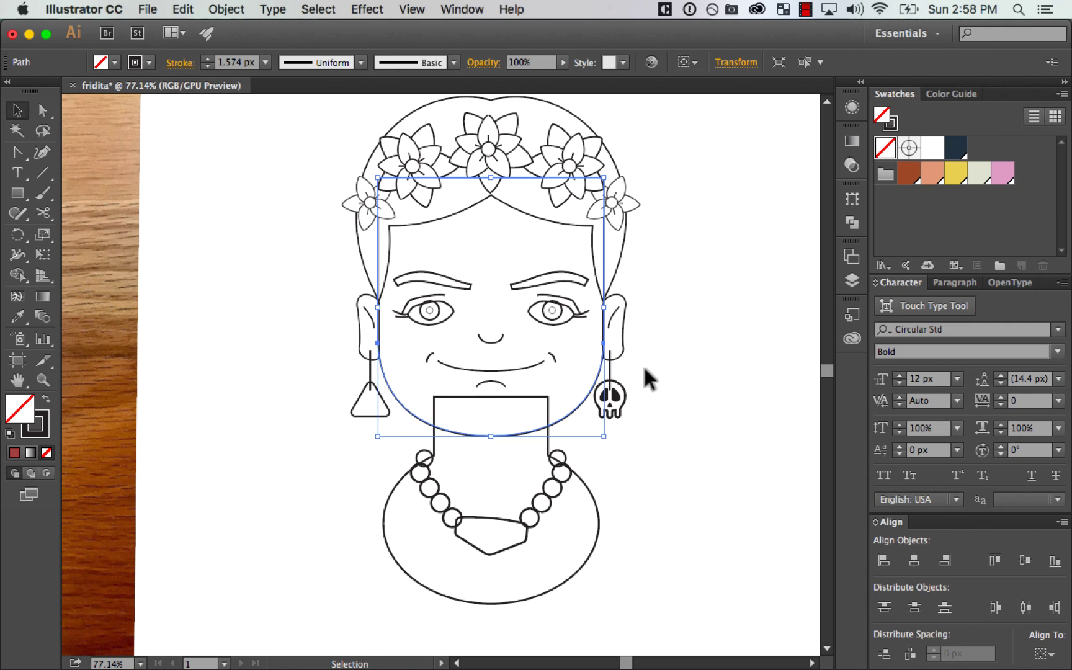
pyautogui.click(651, 415)
pyautogui.moveTo(404, 428); pyautogui.dragTo(490, 410)
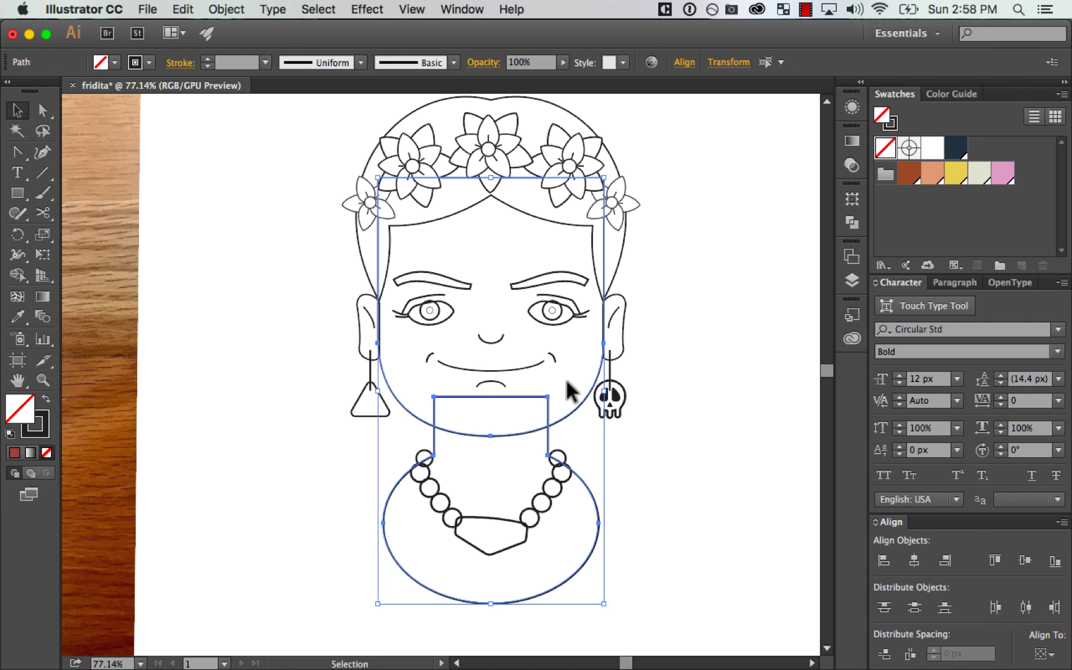
pyautogui.moveTo(712, 146); pyautogui.dragTo(693, 163)
pyautogui.moveTo(634, 120)
pyautogui.mouseDown()
pyautogui.moveTo(335, 555)
pyautogui.moveTo(280, 581)
pyautogui.mouseUp()
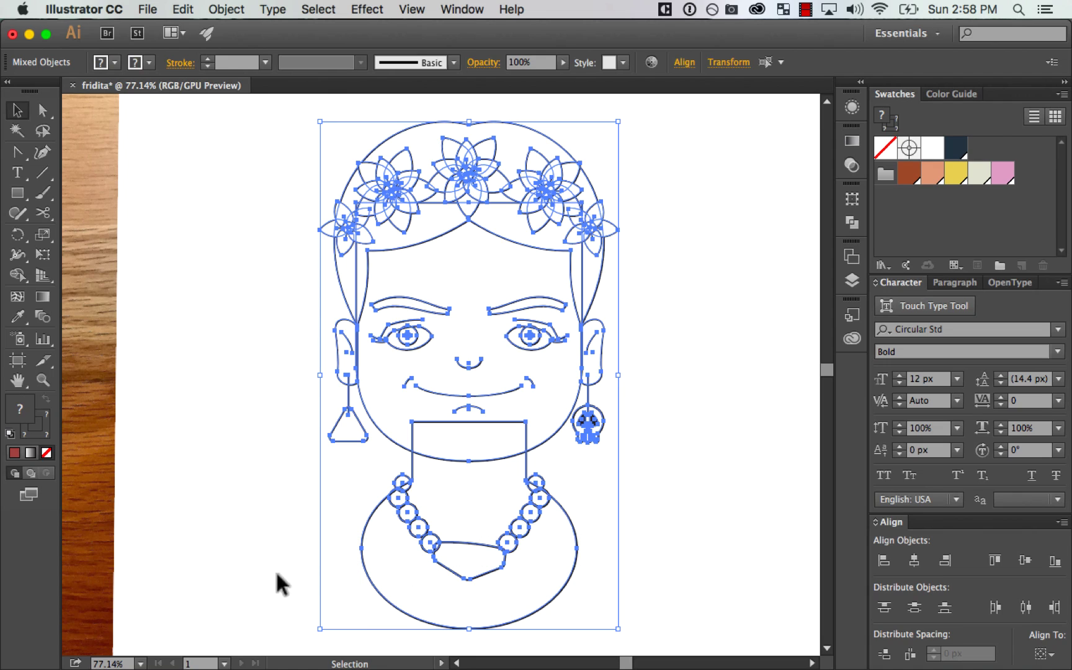
pyautogui.click(44, 433)
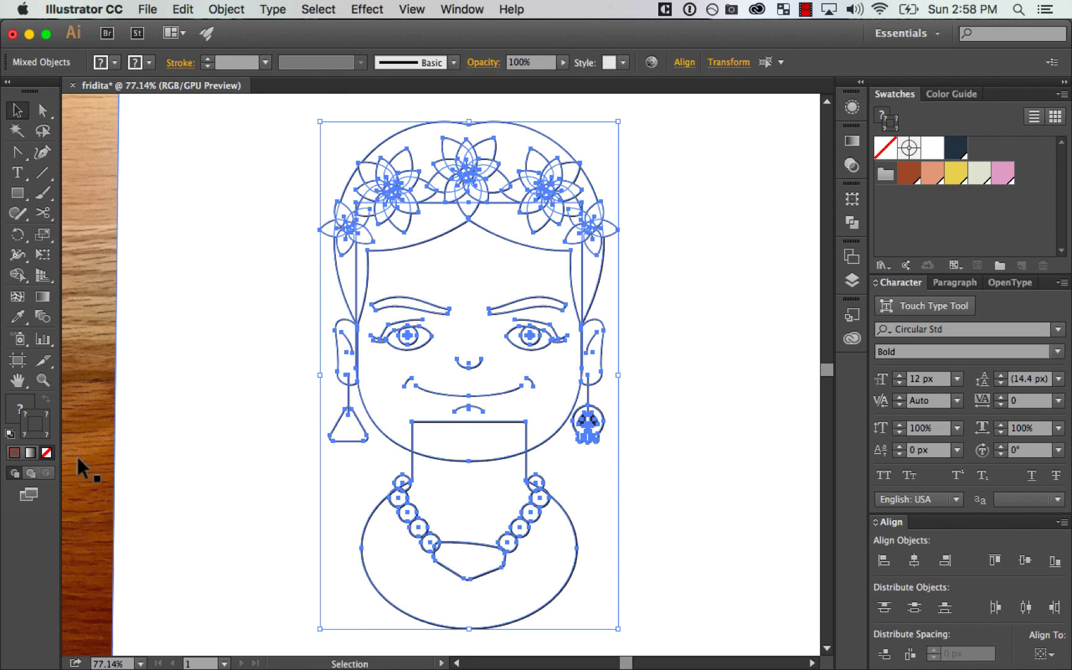
pyautogui.click(953, 152)
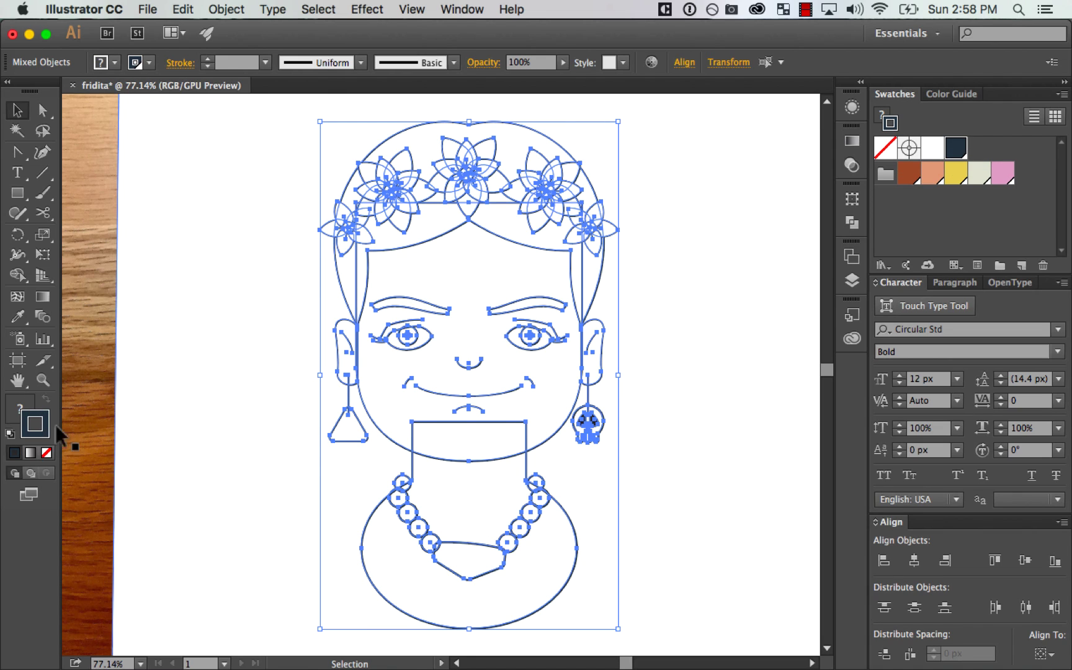
# Step: Fill the face and the neck-and-shoulders shape with the light grey-beige swatch from the color group
pyautogui.click(707, 412)
pyautogui.click(428, 455)
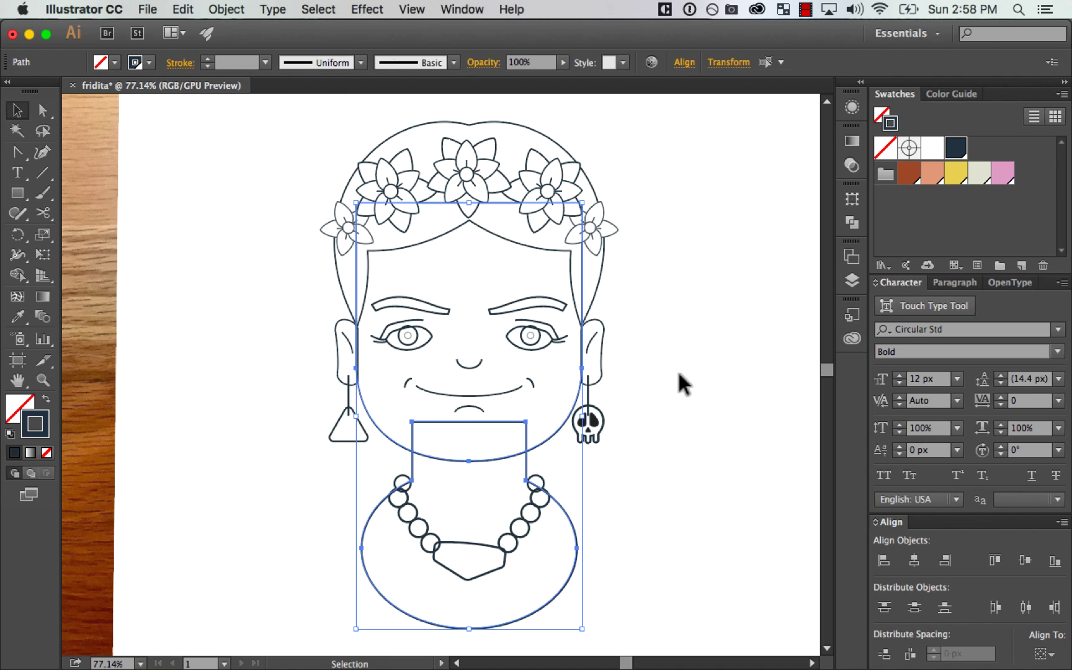
pyautogui.click(27, 403)
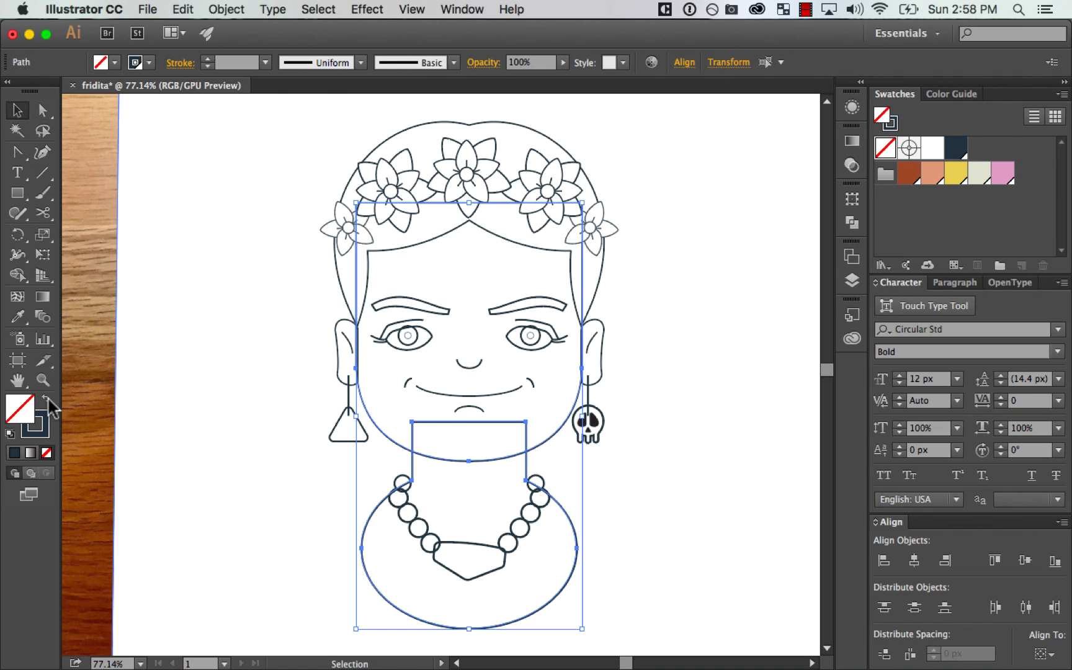
pyautogui.click(976, 176)
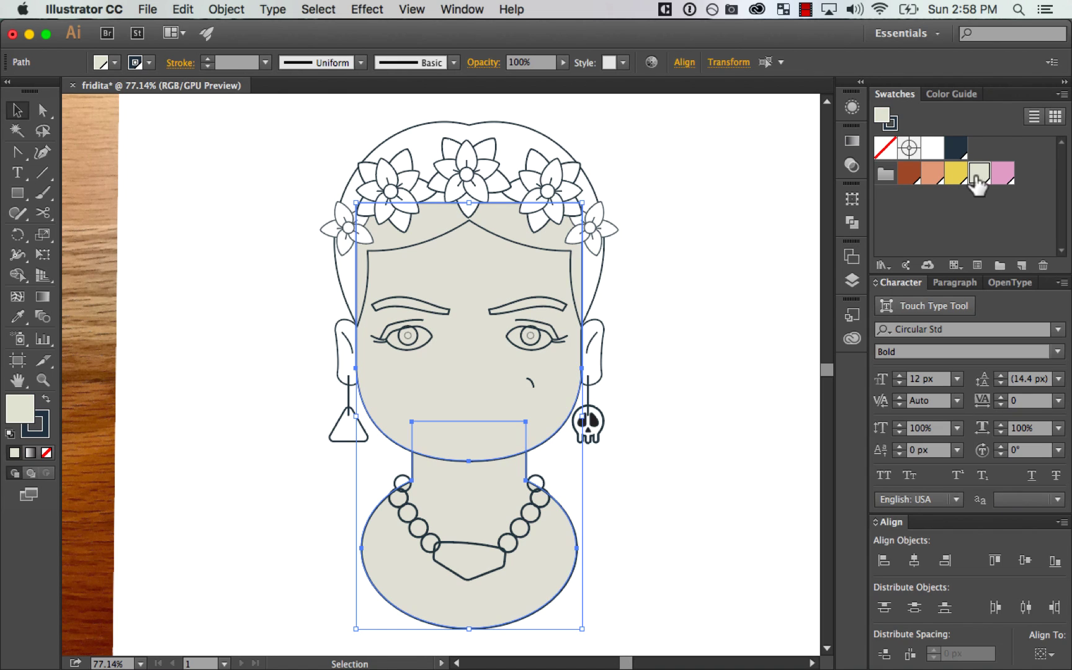
pyautogui.click(697, 345)
pyautogui.moveTo(284, 569); pyautogui.dragTo(626, 468)
pyautogui.click(695, 438)
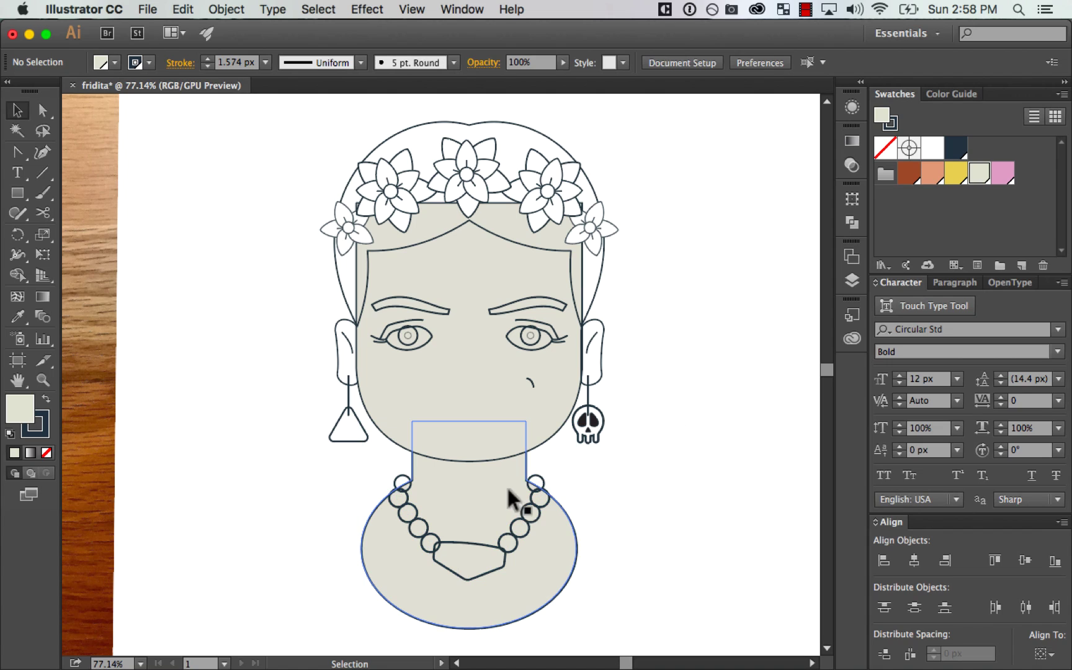
pyautogui.click(509, 491)
pyautogui.doubleClick(19, 408)
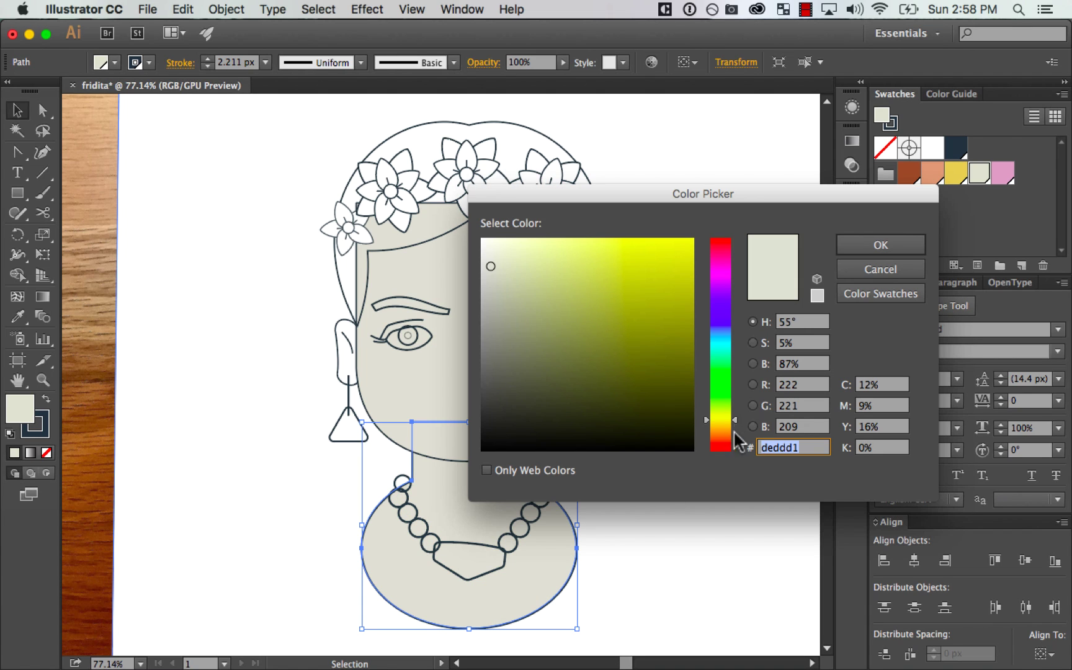
pyautogui.click(911, 269)
pyautogui.click(712, 425)
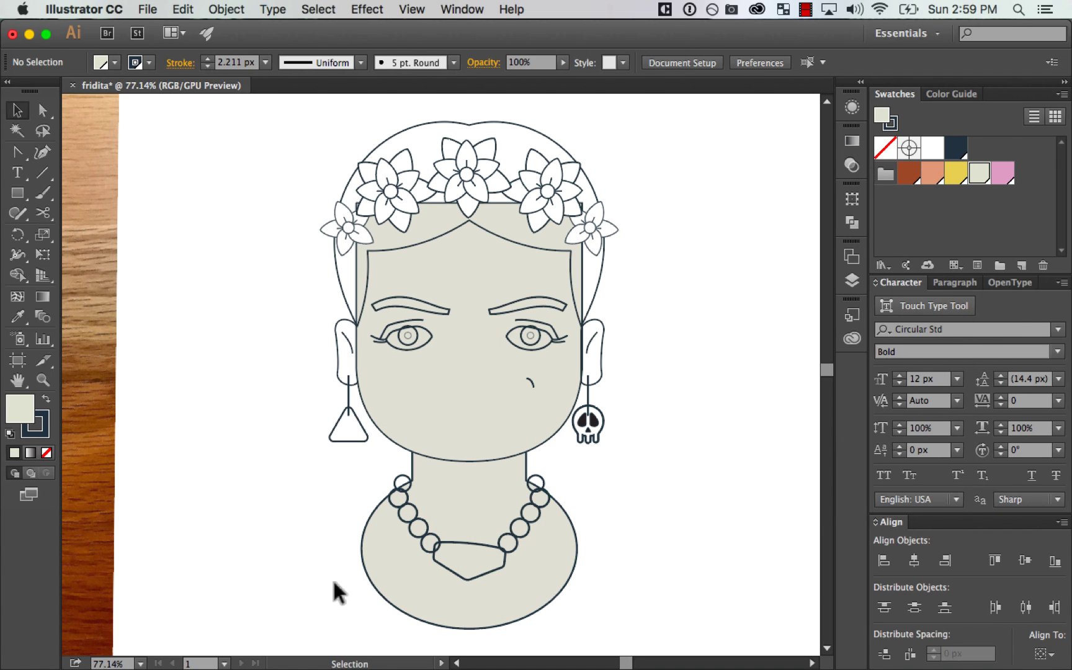
# Step: Send the face, the neck-and-shoulders shape and the necklace to the back of the portrait, behind the nose and mouth lines
pyautogui.moveTo(334, 592); pyautogui.dragTo(564, 455)
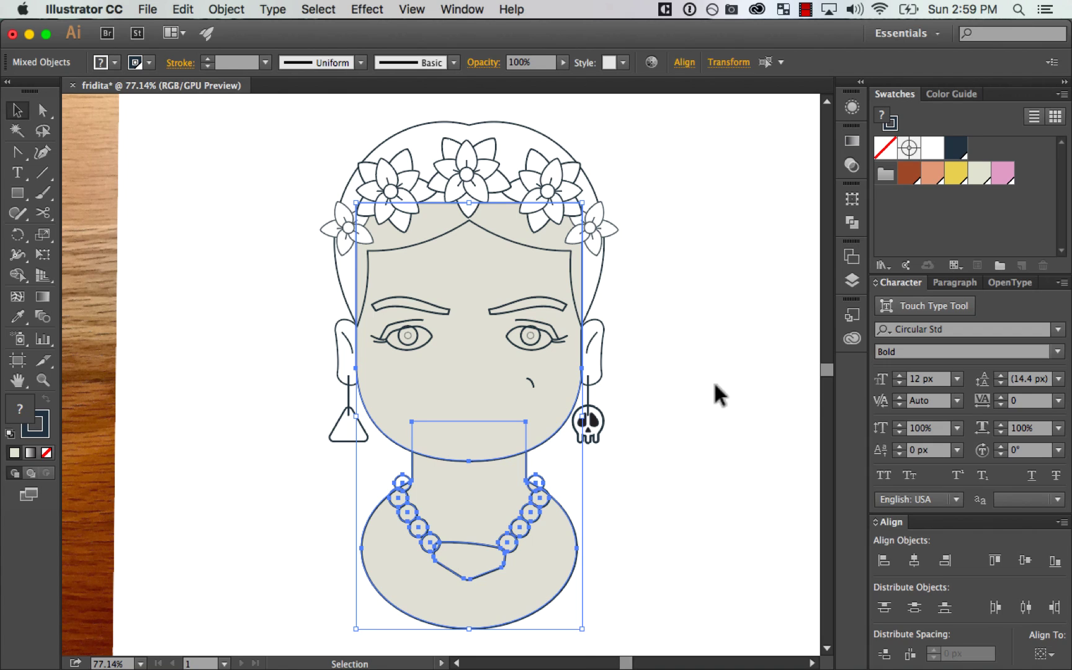
pyautogui.press('super+minus')
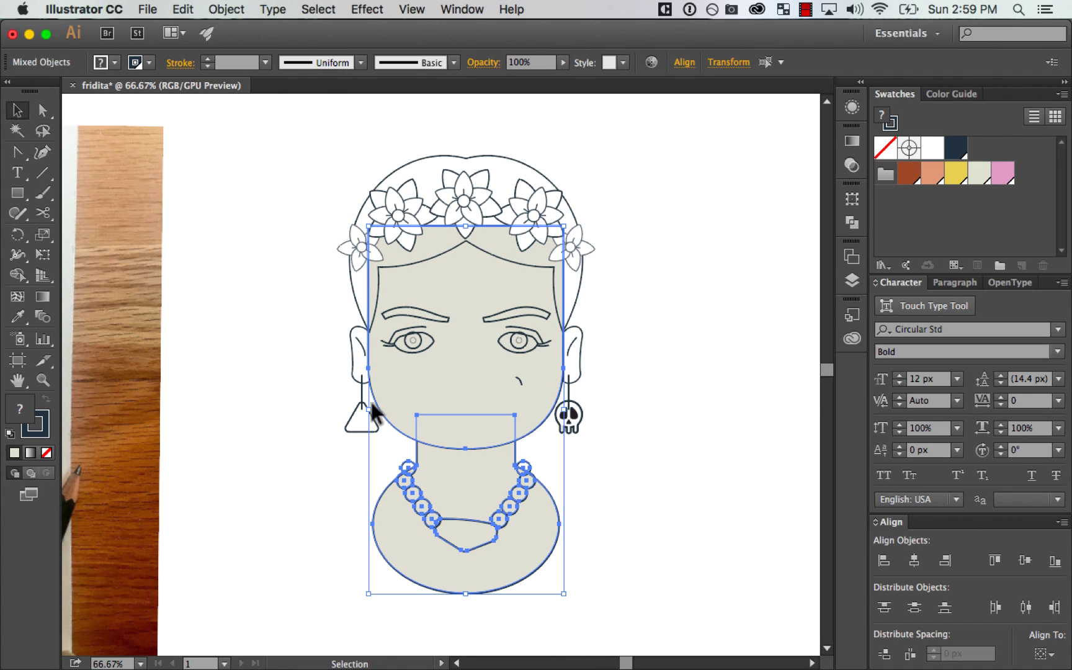
pyautogui.click(698, 361)
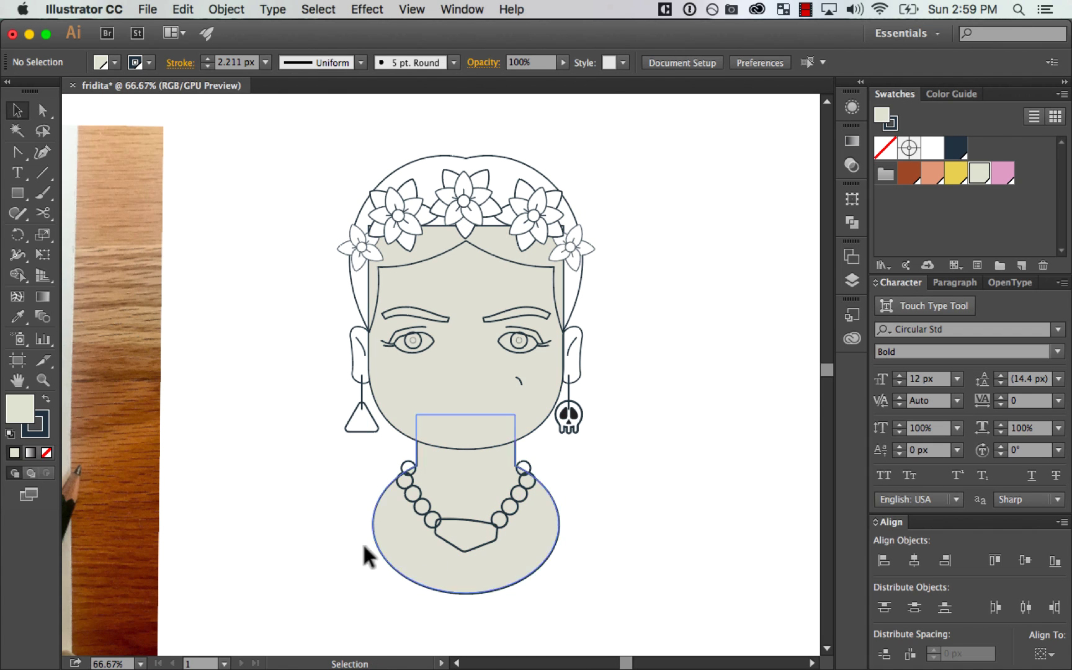
pyautogui.moveTo(338, 534); pyautogui.dragTo(514, 432)
pyautogui.press('shift+super+bracketleft')
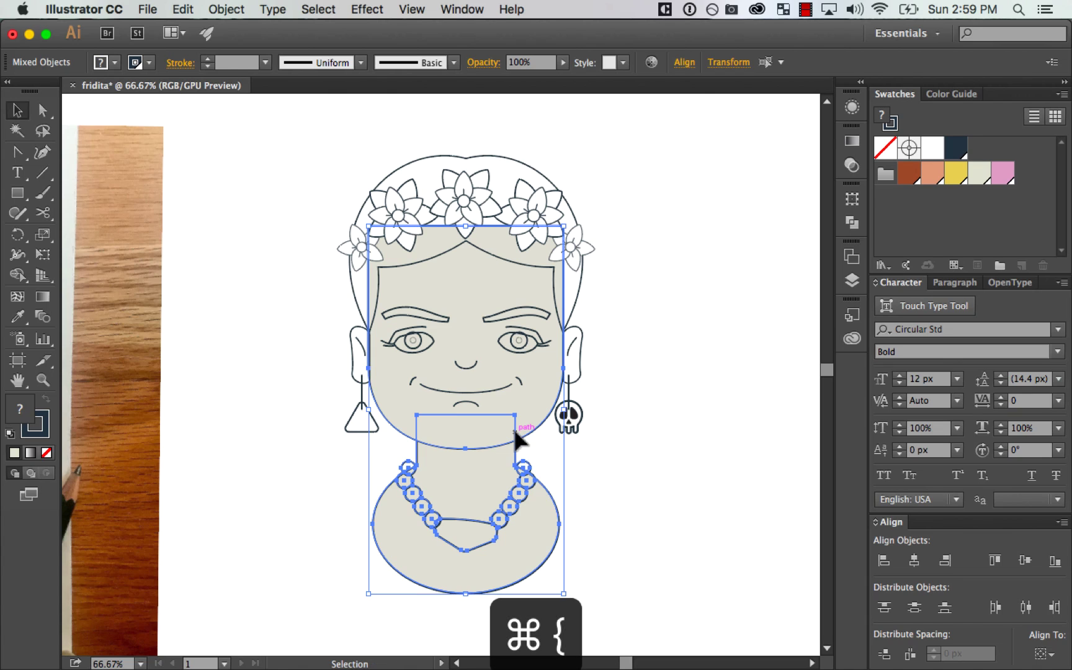
pyautogui.click(701, 410)
# Step: Fill both ears with the light grey-beige swatch from the color group
pyautogui.moveTo(701, 399)
pyautogui.mouseDown()
pyautogui.moveTo(684, 430)
pyautogui.moveTo(703, 419)
pyautogui.mouseUp()
pyautogui.moveTo(341, 352); pyautogui.dragTo(365, 366)
pyautogui.moveTo(625, 352); pyautogui.dragTo(575, 383)
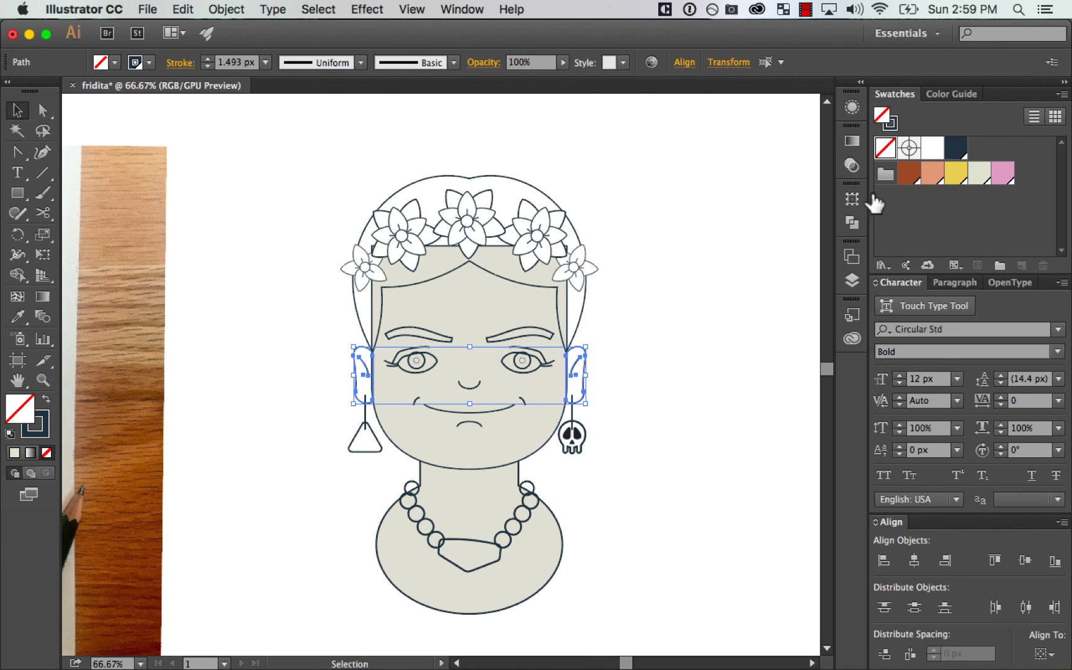
pyautogui.click(979, 173)
pyautogui.click(679, 389)
# Step: Ungroup the eyes and eyebrows so that their shapes can be selected individually
pyautogui.press('z')
pyautogui.moveTo(261, 194); pyautogui.dragTo(660, 507)
pyautogui.press('v')
pyautogui.click(549, 410)
pyautogui.press('super+shift+g')
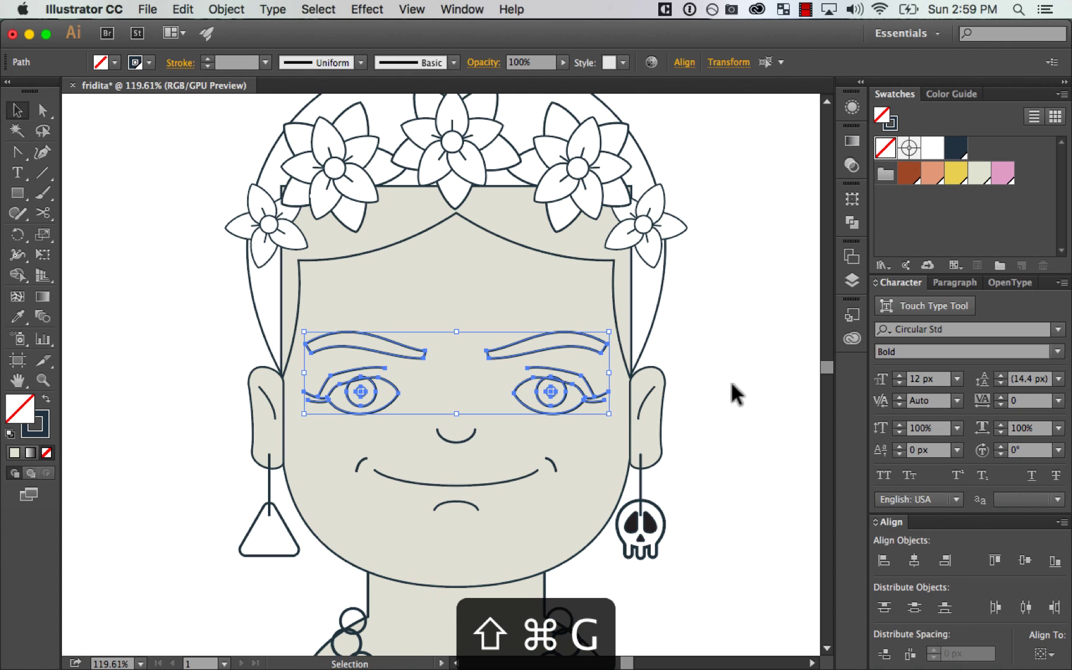
pyautogui.click(730, 381)
# Step: Fill both eyebrows and the hair with the reddish-brown swatch from the color group
pyautogui.moveTo(570, 354); pyautogui.dragTo(576, 340)
pyautogui.press('super+z')
pyautogui.keyDown('shift'); pyautogui.click(397, 355); pyautogui.keyUp('shift')
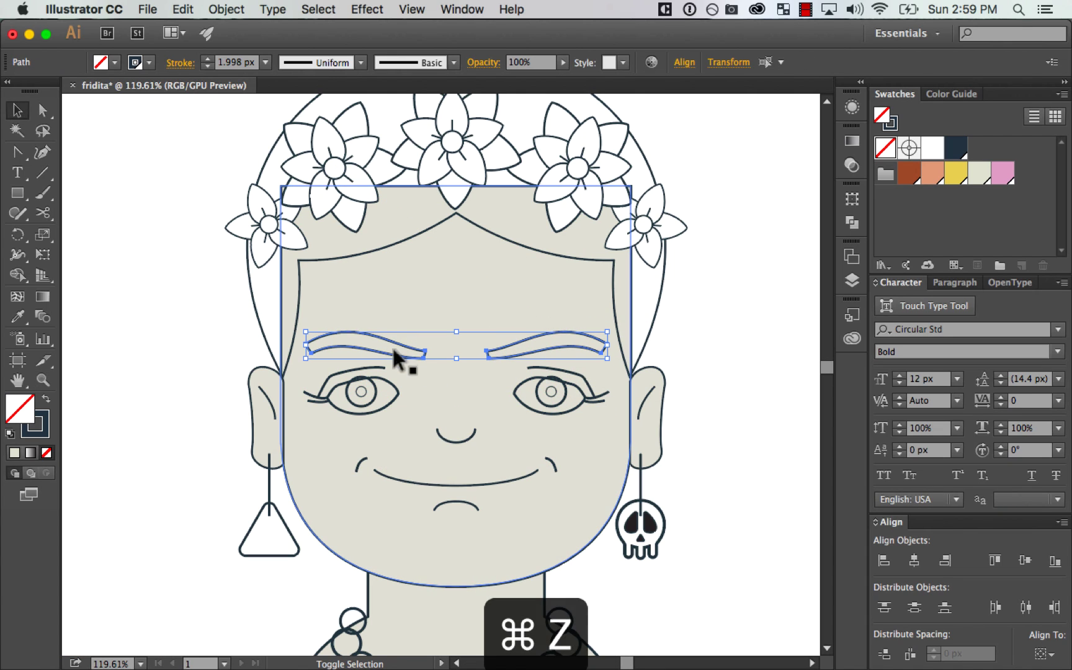
pyautogui.click(910, 175)
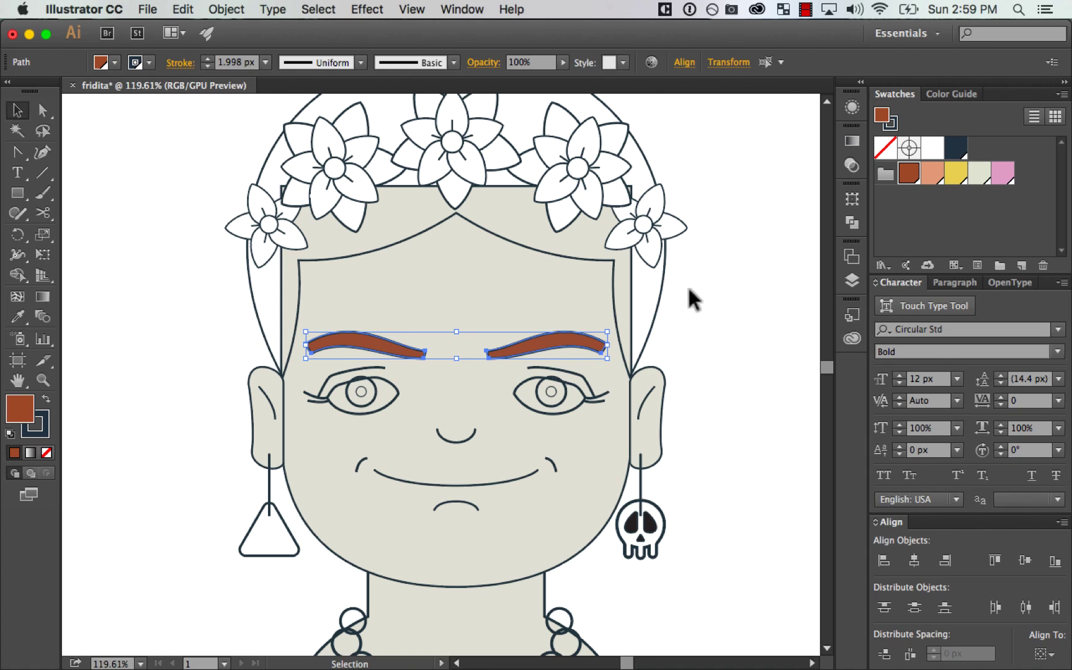
pyautogui.click(660, 310)
pyautogui.click(909, 175)
pyautogui.click(754, 275)
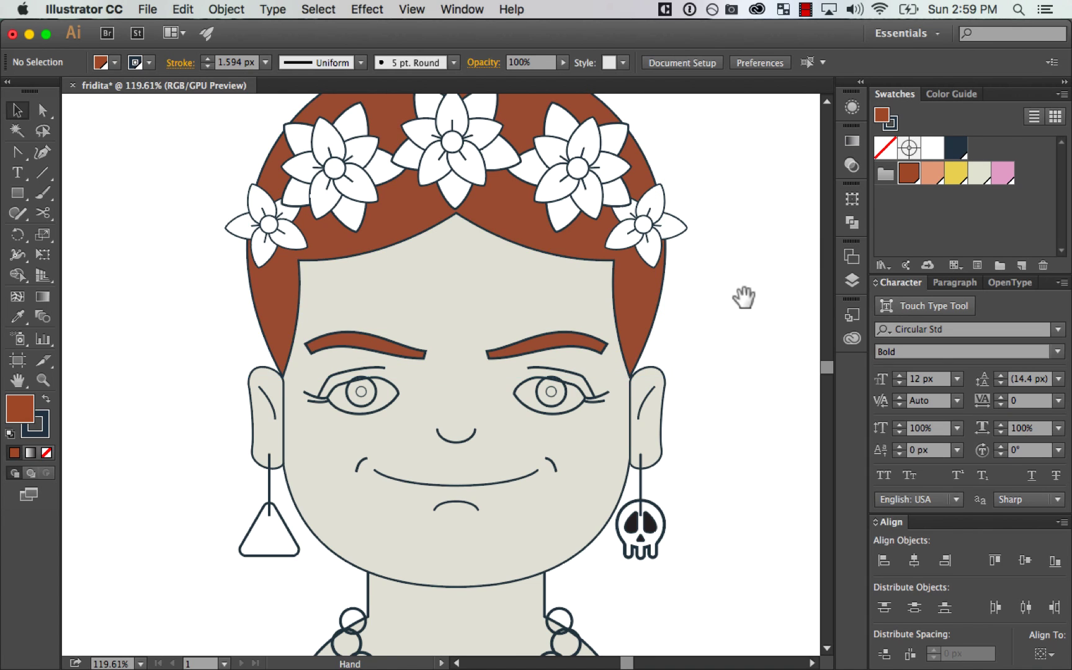
# Step: Fill the irises of both eyes with the reddish-brown swatch
pyautogui.moveTo(743, 297); pyautogui.dragTo(755, 268)
pyautogui.moveTo(385, 356); pyautogui.dragTo(402, 354)
pyautogui.press('super+z')
pyautogui.keyDown('shift'); pyautogui.click(576, 363); pyautogui.keyUp('shift')
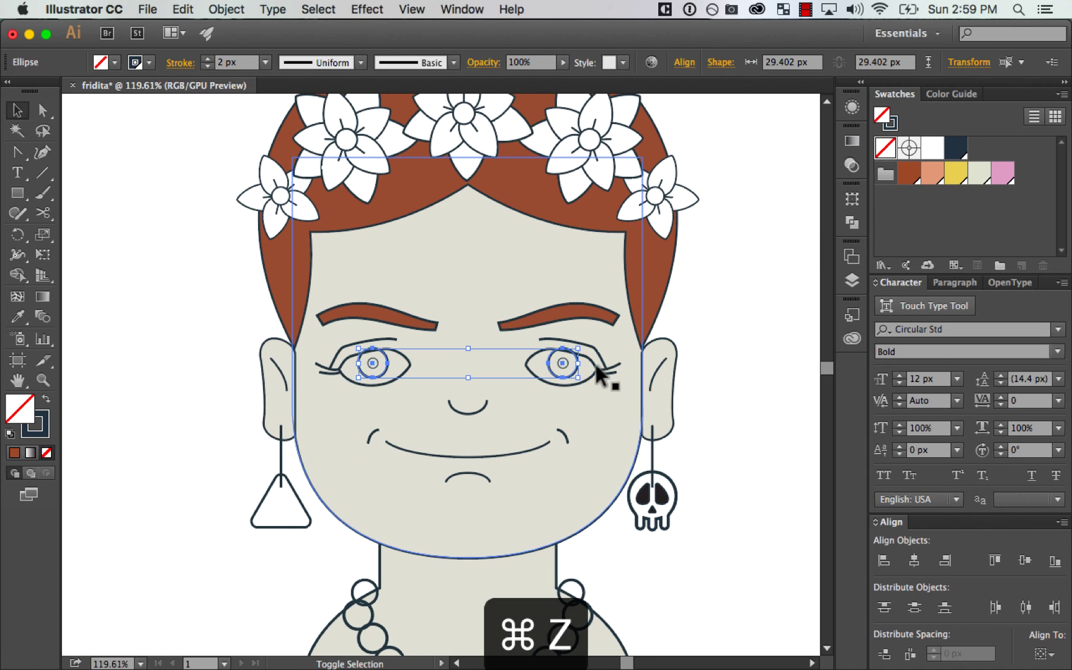
pyautogui.click(909, 173)
pyautogui.click(739, 333)
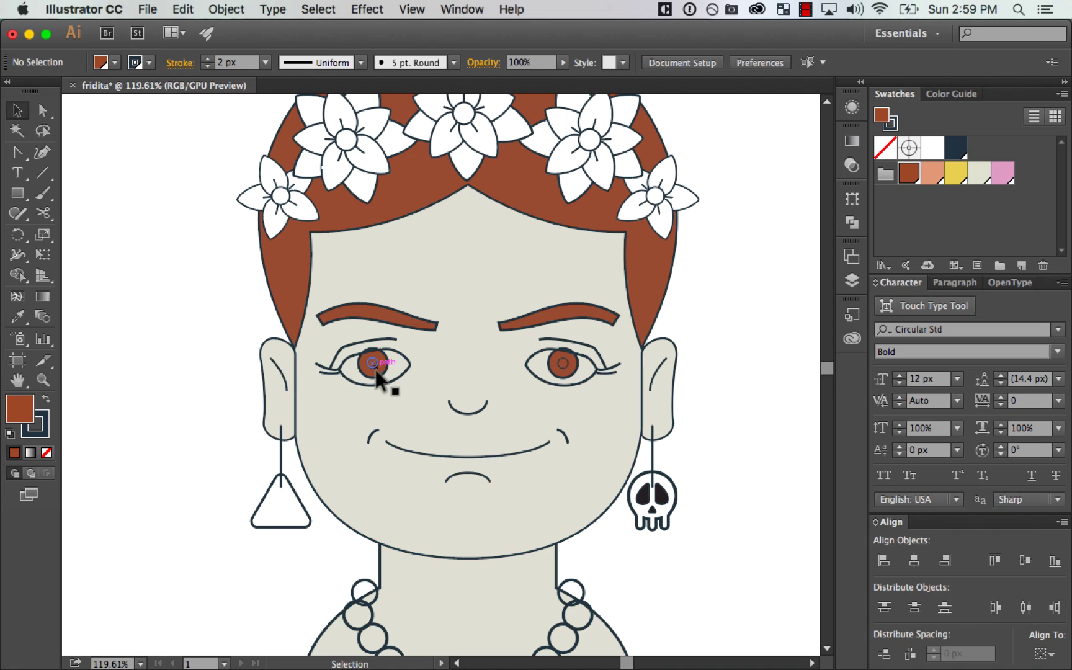
# Step: Fill both almond-shaped eye outlines with white and send them backward behind the irises
pyautogui.click(406, 364)
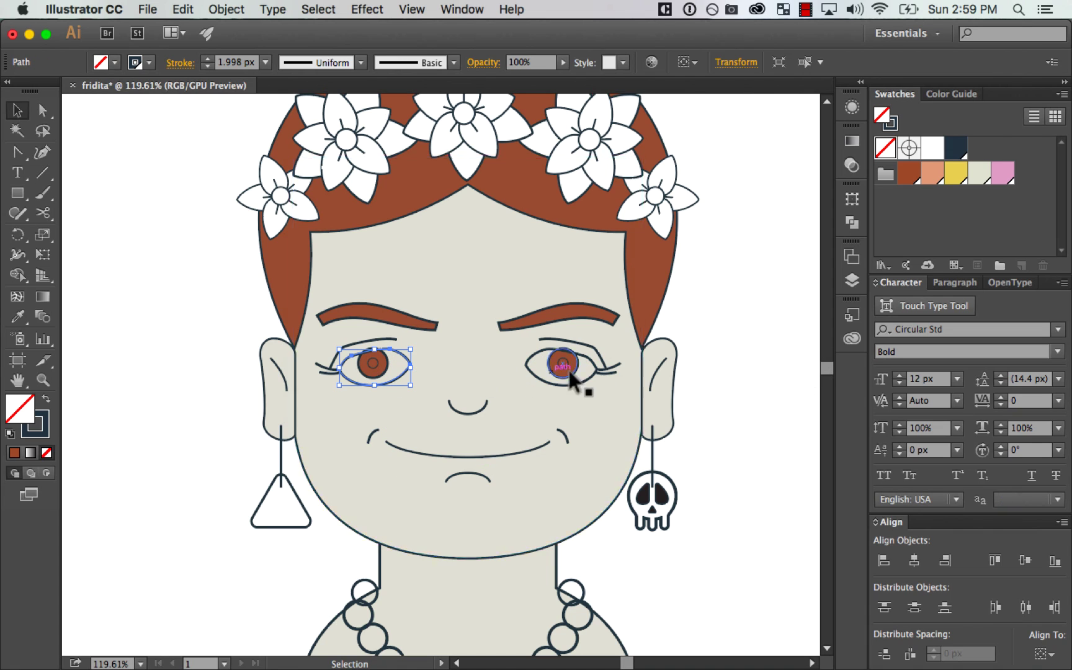
pyautogui.keyDown('shift'); pyautogui.click(593, 365); pyautogui.keyUp('shift')
pyautogui.click(932, 148)
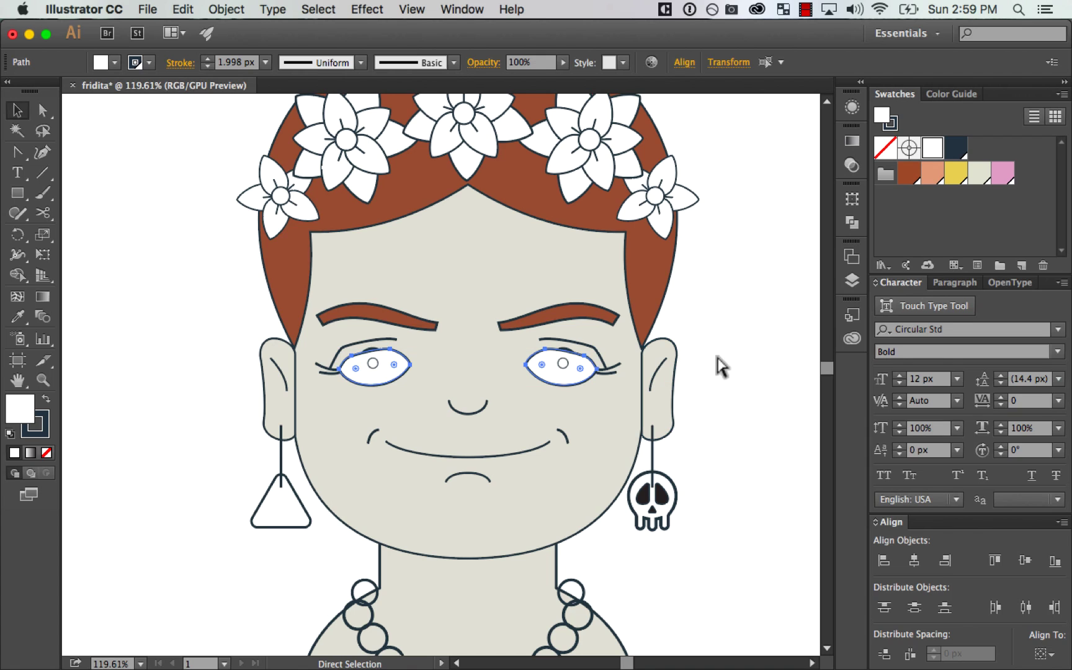
pyautogui.press('super+bracketleft')
pyautogui.click(720, 366)
# Step: Set the stroke weight of the entire portrait to 4 px
pyautogui.moveTo(742, 346); pyautogui.dragTo(758, 313)
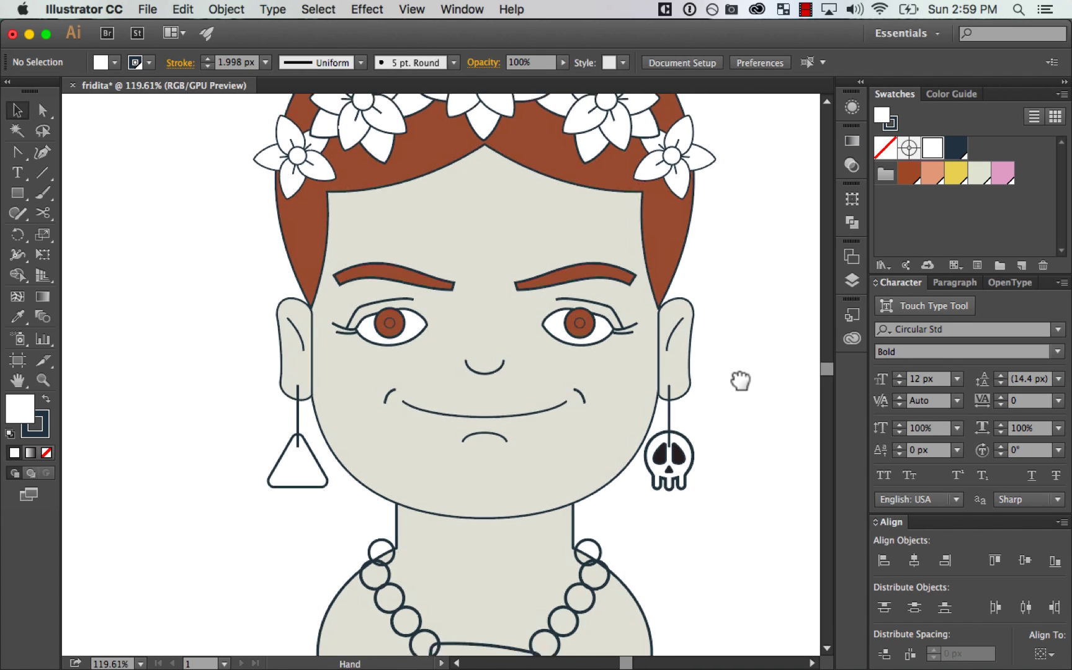
pyautogui.press('super+minus')
pyautogui.press('super+minus')
pyautogui.press('super+minus')
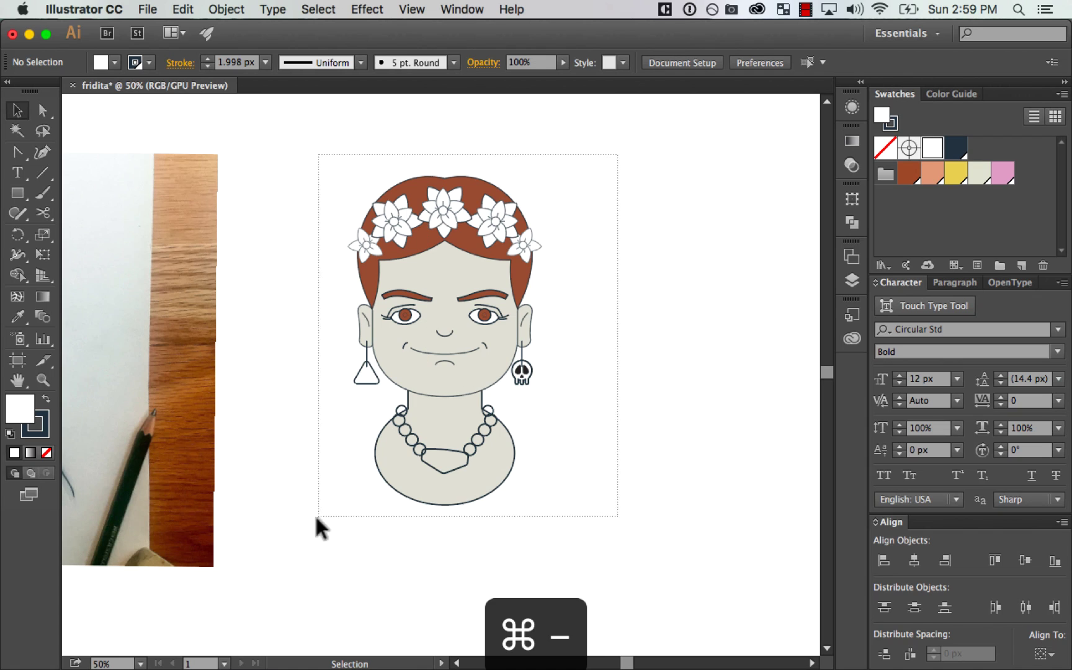
pyautogui.press('super+a')
pyautogui.moveTo(301, 141); pyautogui.dragTo(619, 515)
pyautogui.moveTo(607, 310); pyautogui.dragTo(644, 278)
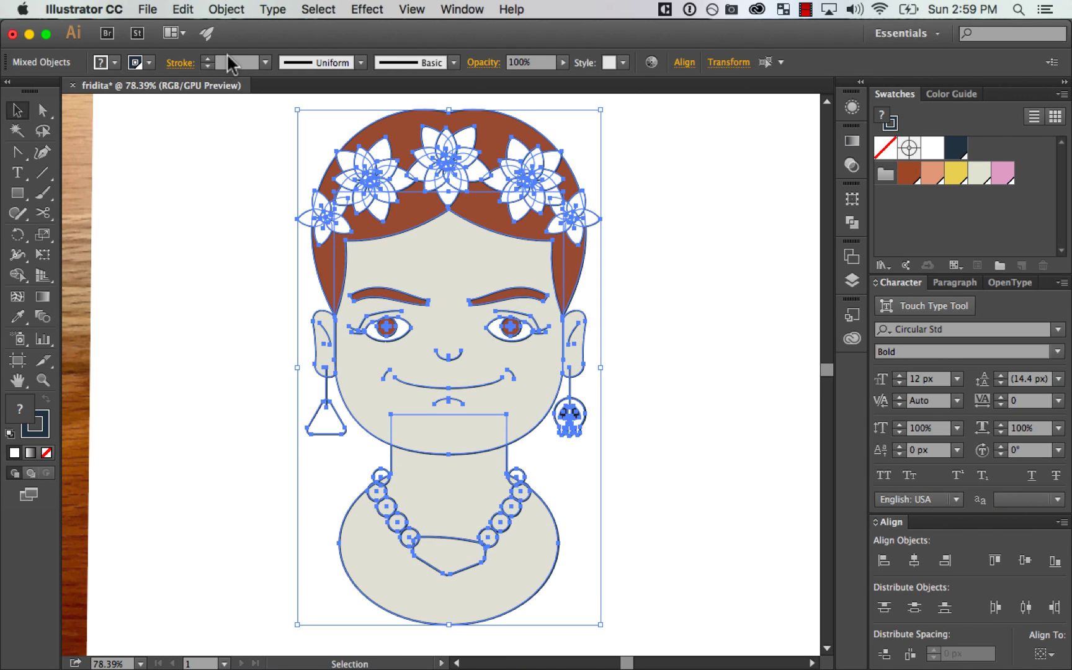
pyautogui.click(245, 63)
pyautogui.write('2')
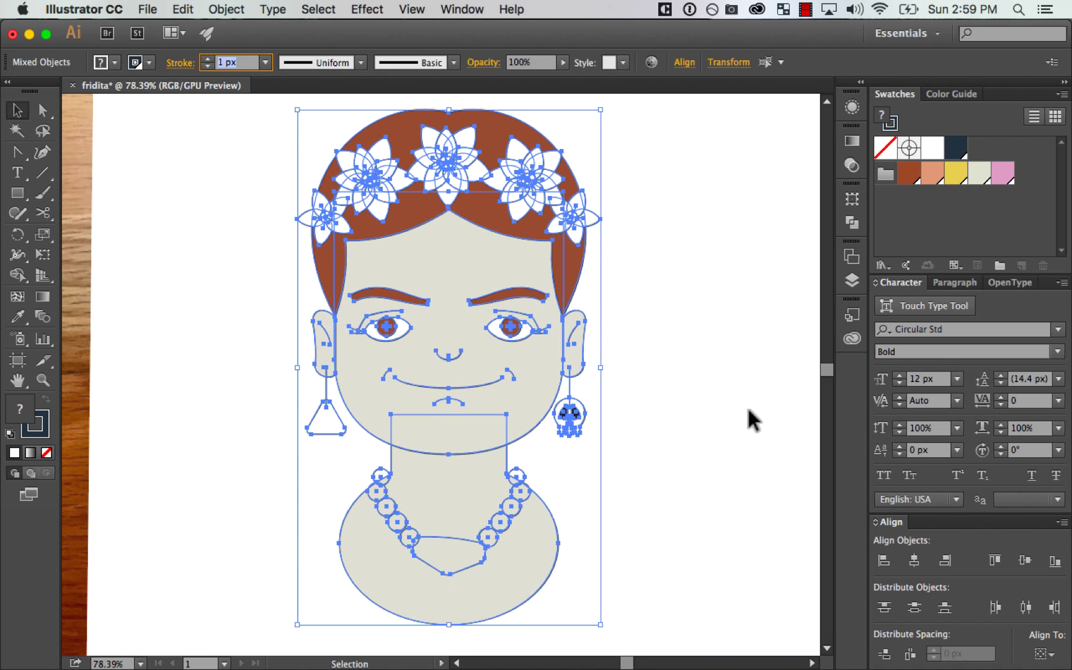
pyautogui.press('Return')
pyautogui.press('Up')
pyautogui.press('Up')
pyautogui.click(679, 437)
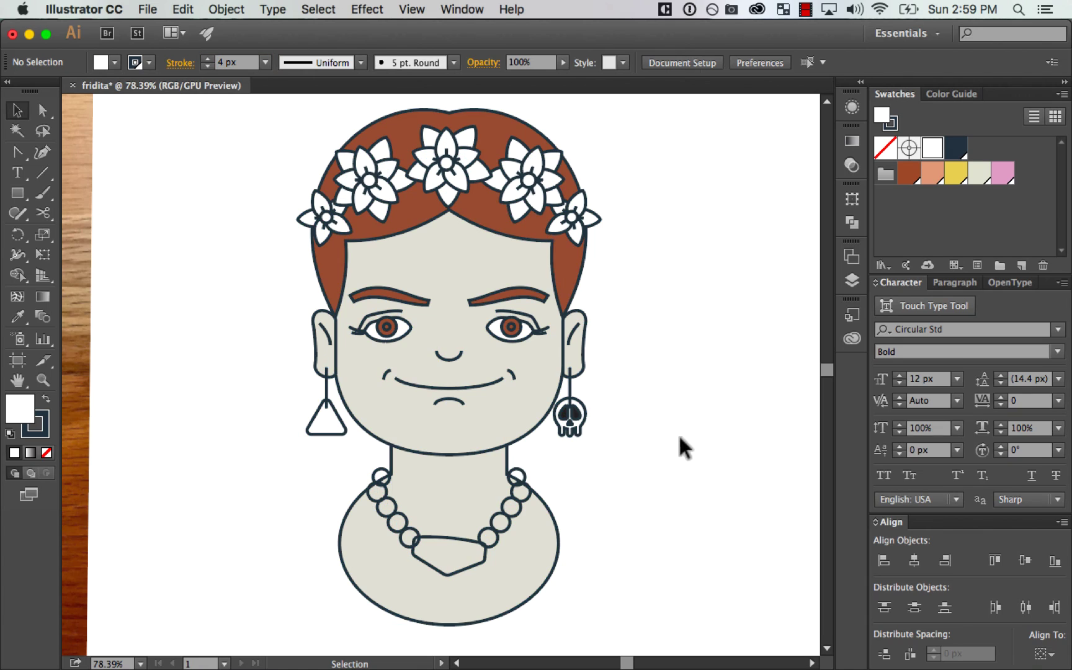
# Step: Set the stroke weight of the entire portrait to 6 px
pyautogui.moveTo(686, 425); pyautogui.dragTo(701, 428)
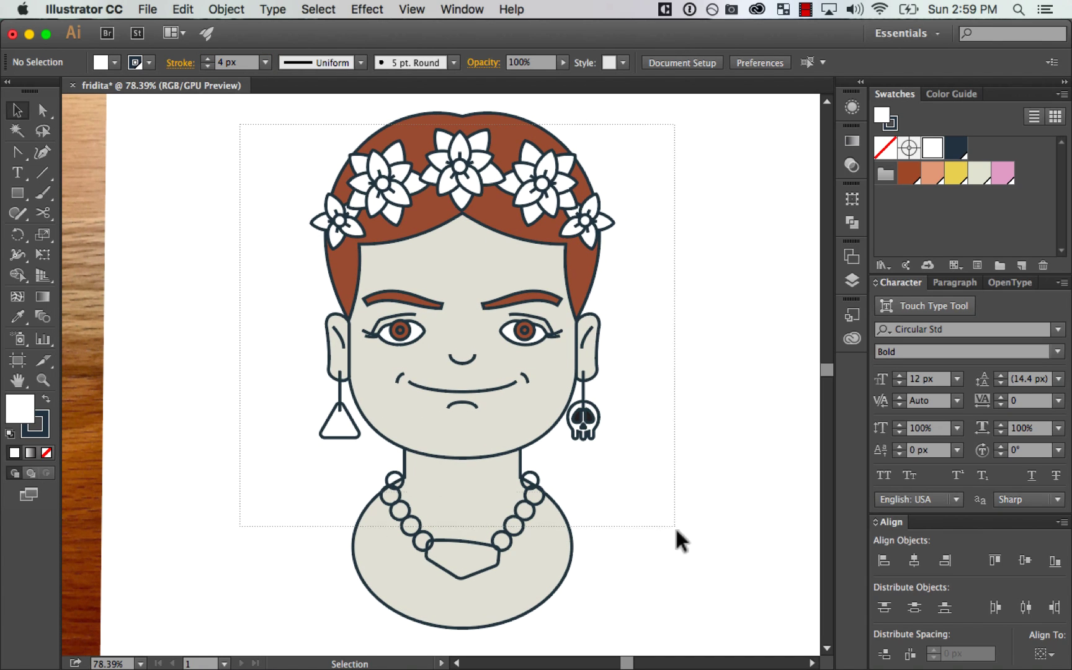
pyautogui.moveTo(676, 567); pyautogui.dragTo(678, 568)
pyautogui.click(245, 63)
pyautogui.write('7')
pyautogui.press('Return')
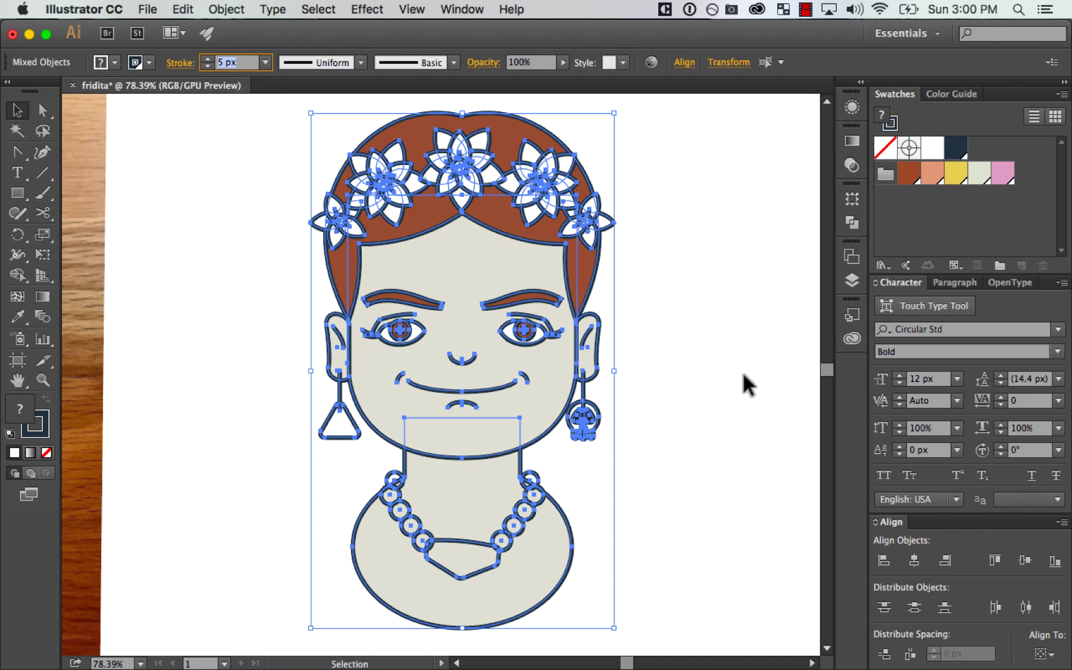
pyautogui.click(730, 385)
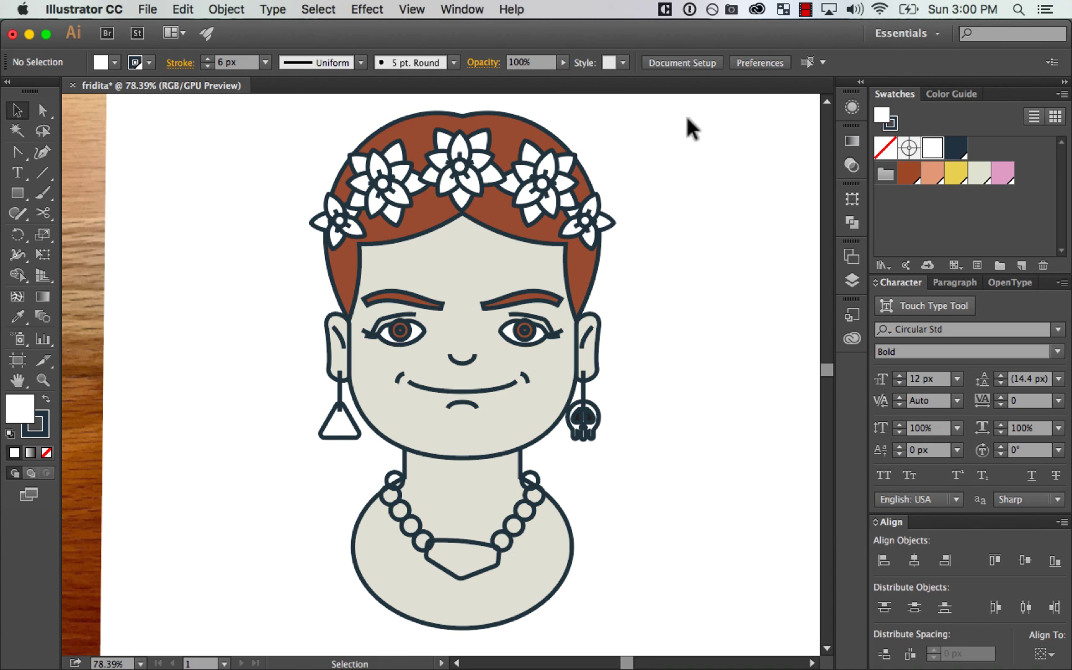
# Step: Give all strokes of the portrait round caps and round joins
pyautogui.moveTo(229, 543); pyautogui.dragTo(214, 562)
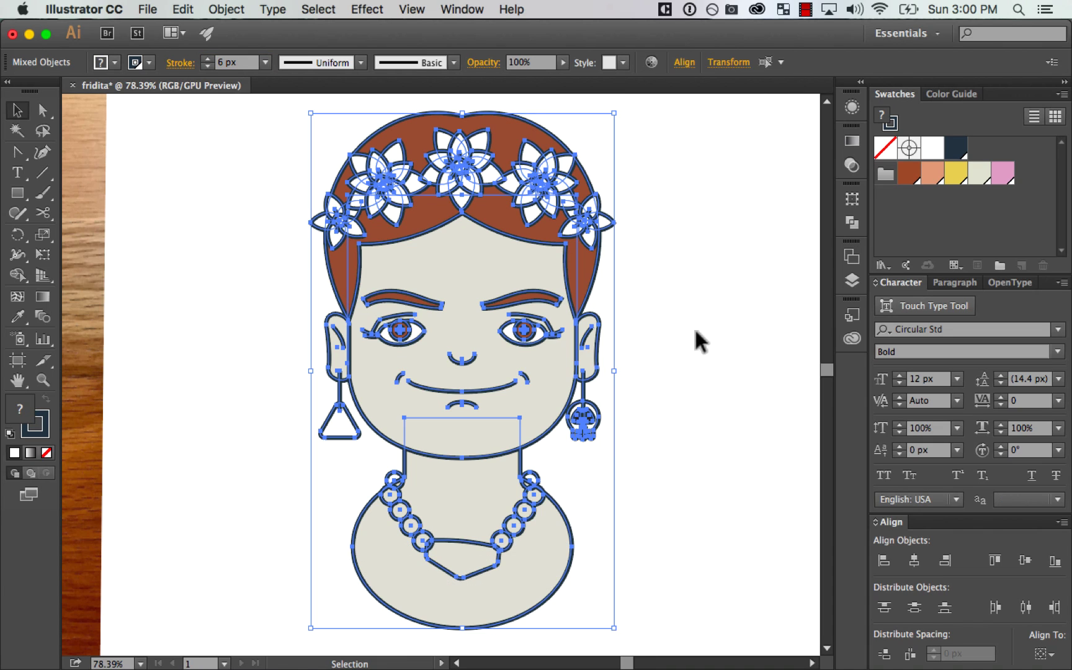
pyautogui.click(181, 63)
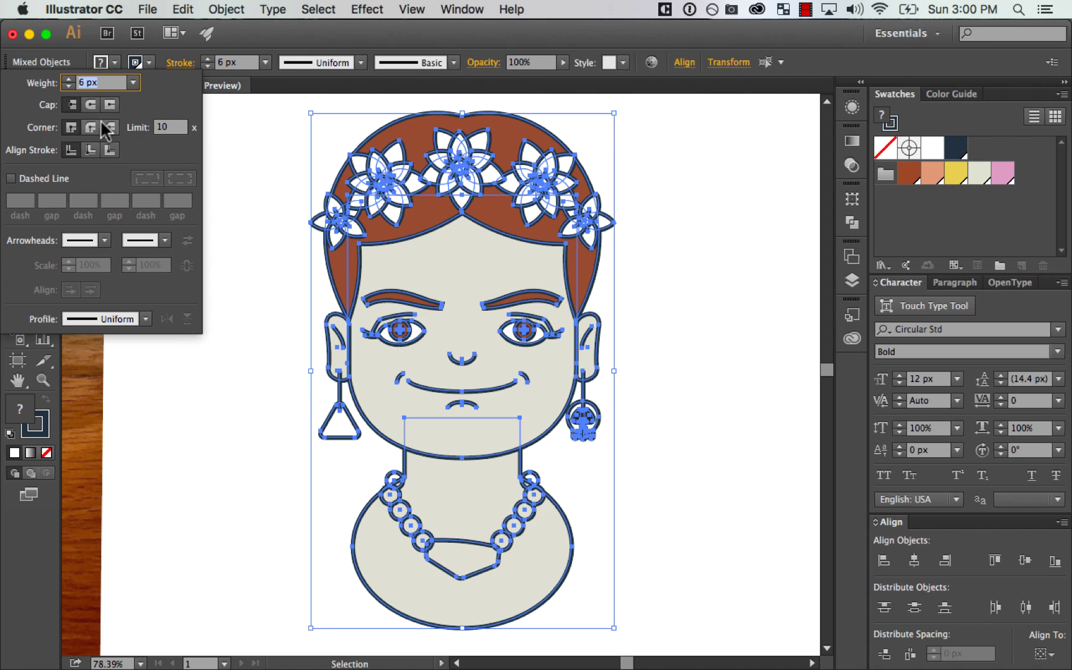
pyautogui.click(179, 63)
pyautogui.click(179, 64)
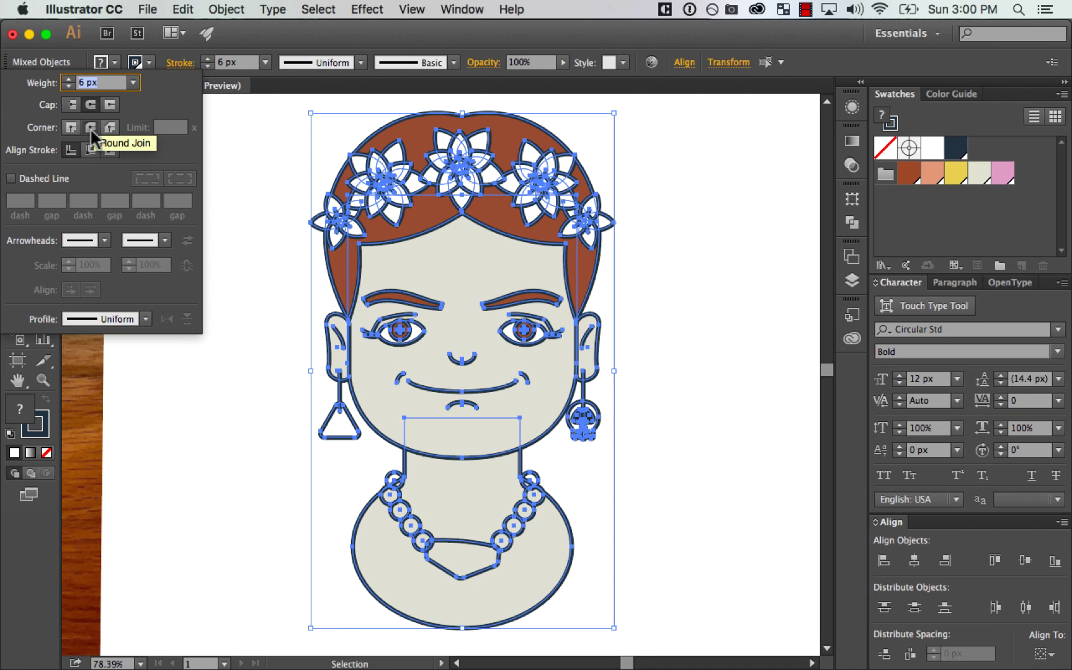
# Step: Examine the line ends at the corner of the mouth up close, and deselect the portrait
pyautogui.press('z')
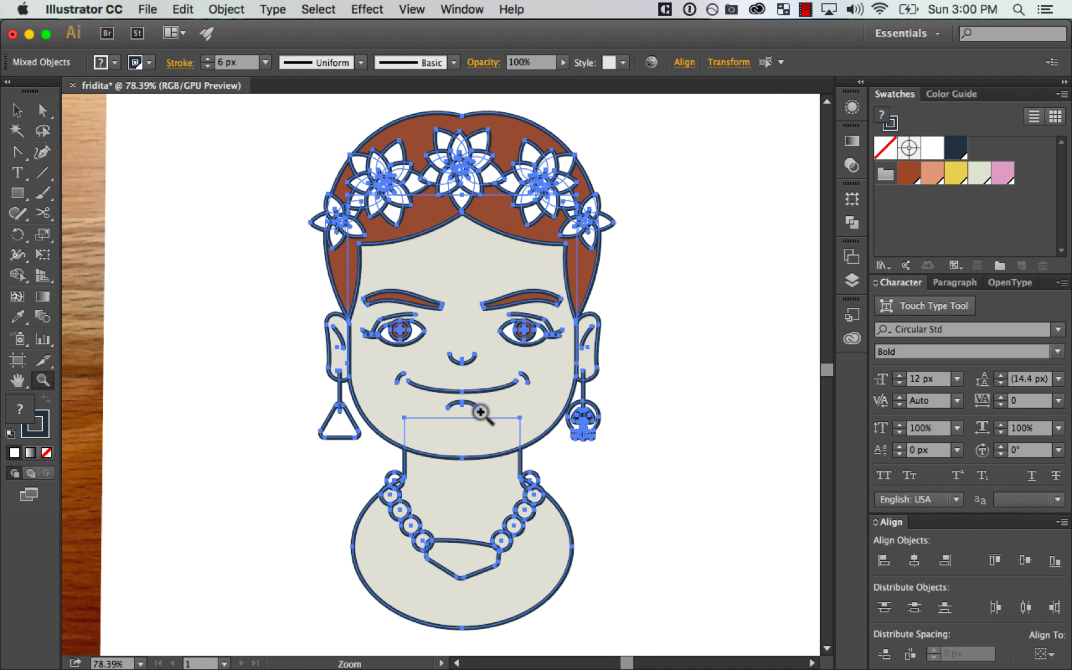
pyautogui.moveTo(383, 366); pyautogui.dragTo(454, 402)
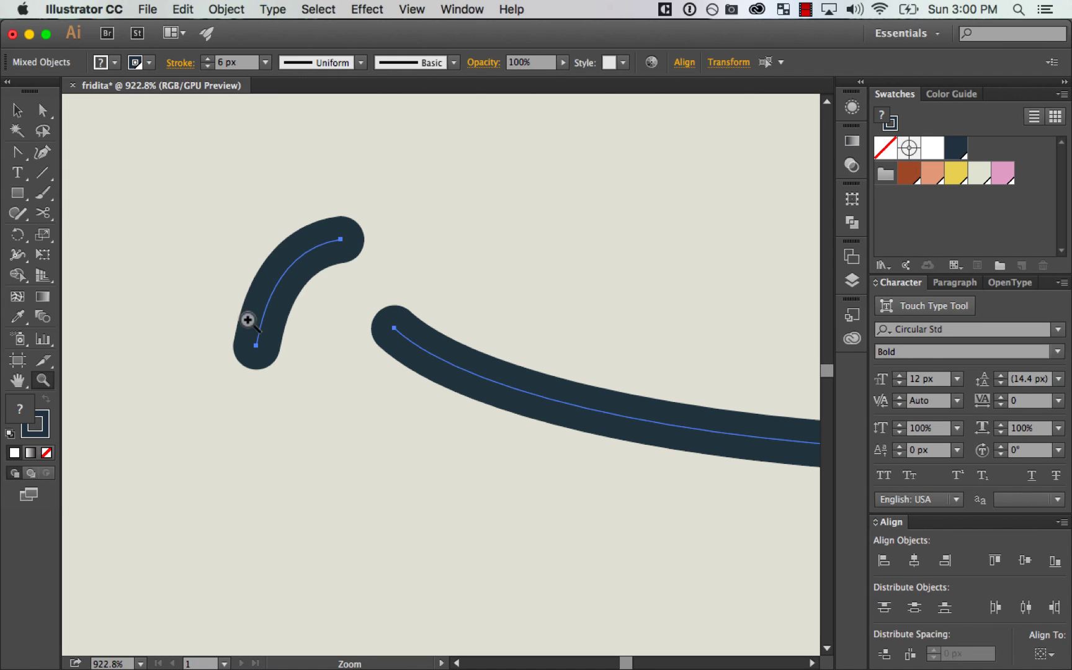
pyautogui.press('super+minus')
pyautogui.press('super+minus')
pyautogui.press('super+minus')
pyautogui.press('super+minus')
pyautogui.press('super+minus')
pyautogui.press('super+minus')
pyautogui.press('super+minus')
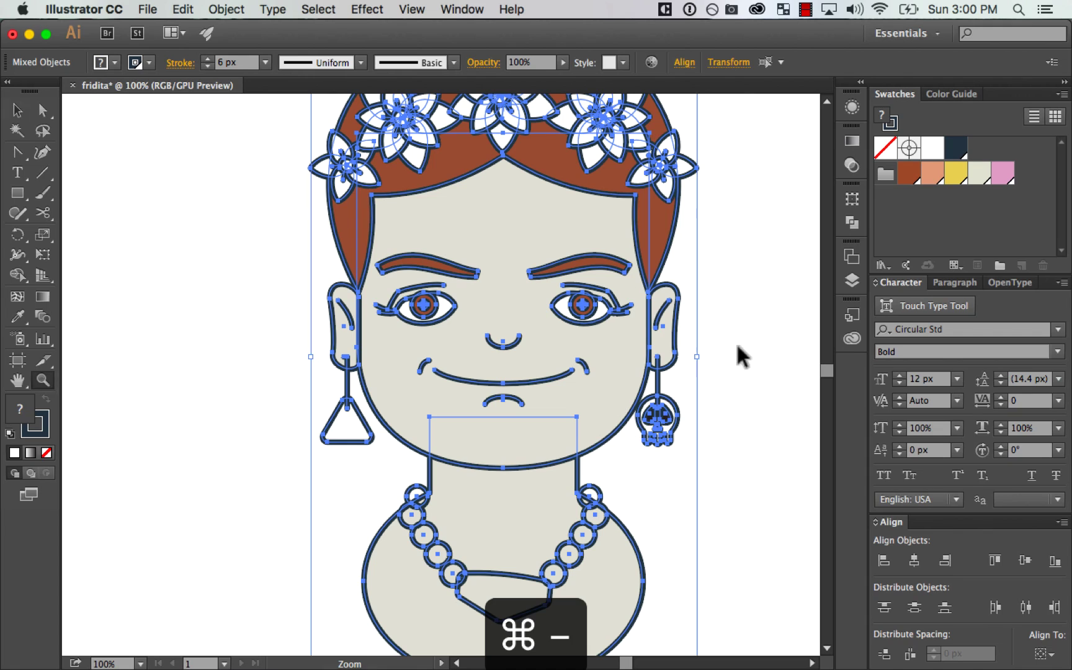
pyautogui.click(736, 343)
# Step: Fill all the necklace beads and the pendant with the reddish-brown swatch
pyautogui.moveTo(761, 359); pyautogui.dragTo(702, 293)
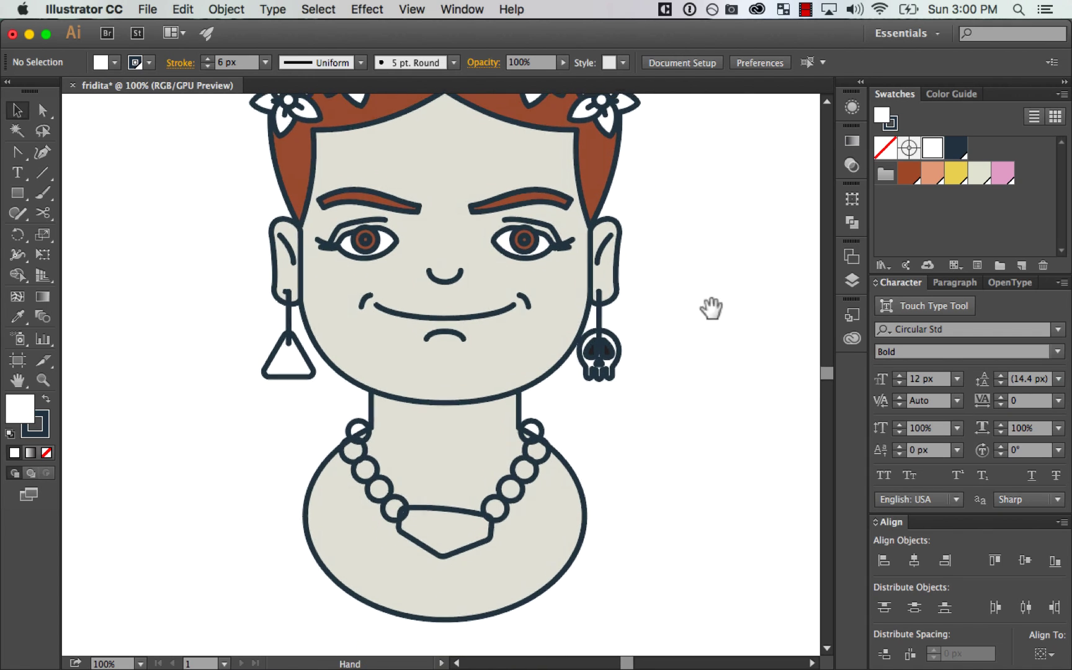
pyautogui.moveTo(267, 430); pyautogui.dragTo(394, 521)
pyautogui.keyDown('shift'); pyautogui.click(323, 514); pyautogui.keyUp('shift')
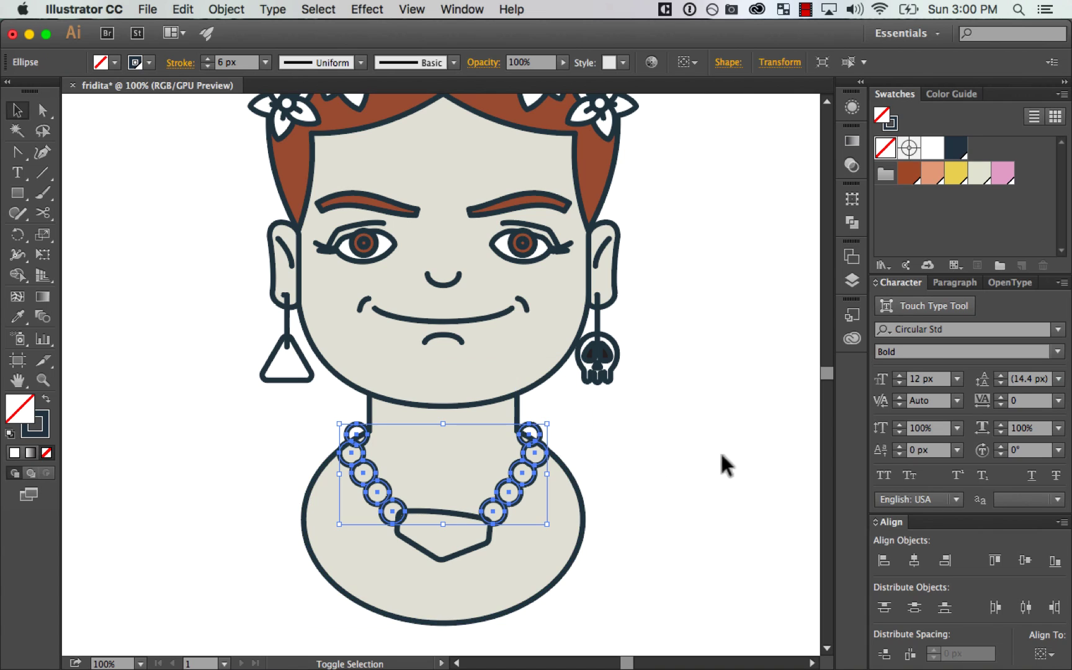
pyautogui.click(909, 170)
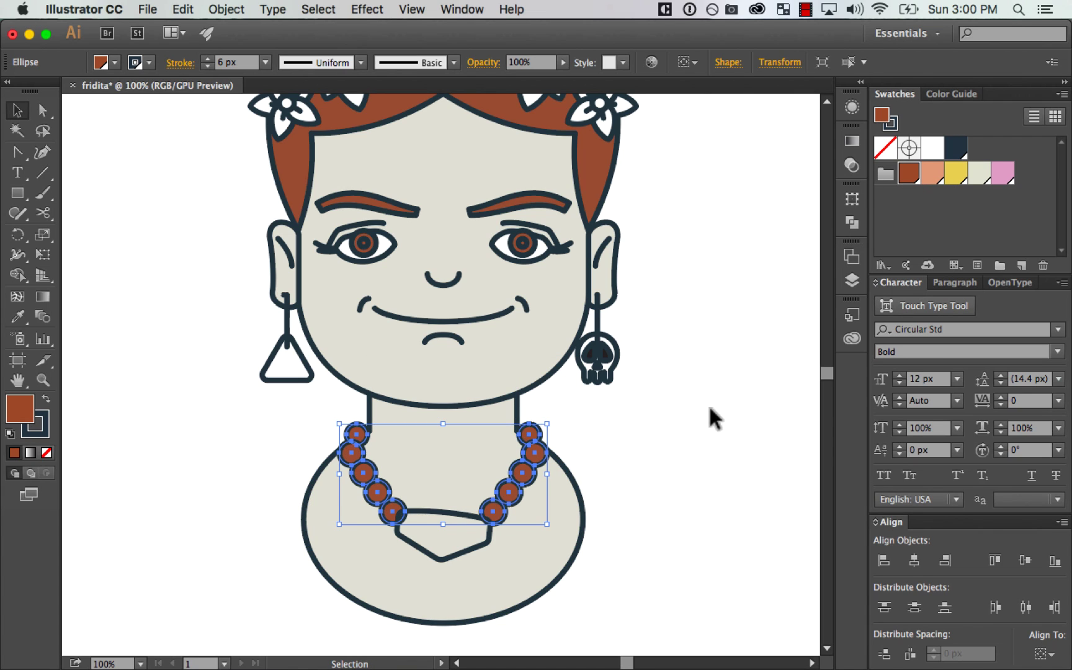
pyautogui.click(708, 412)
pyautogui.click(461, 526)
pyautogui.click(910, 172)
pyautogui.click(706, 366)
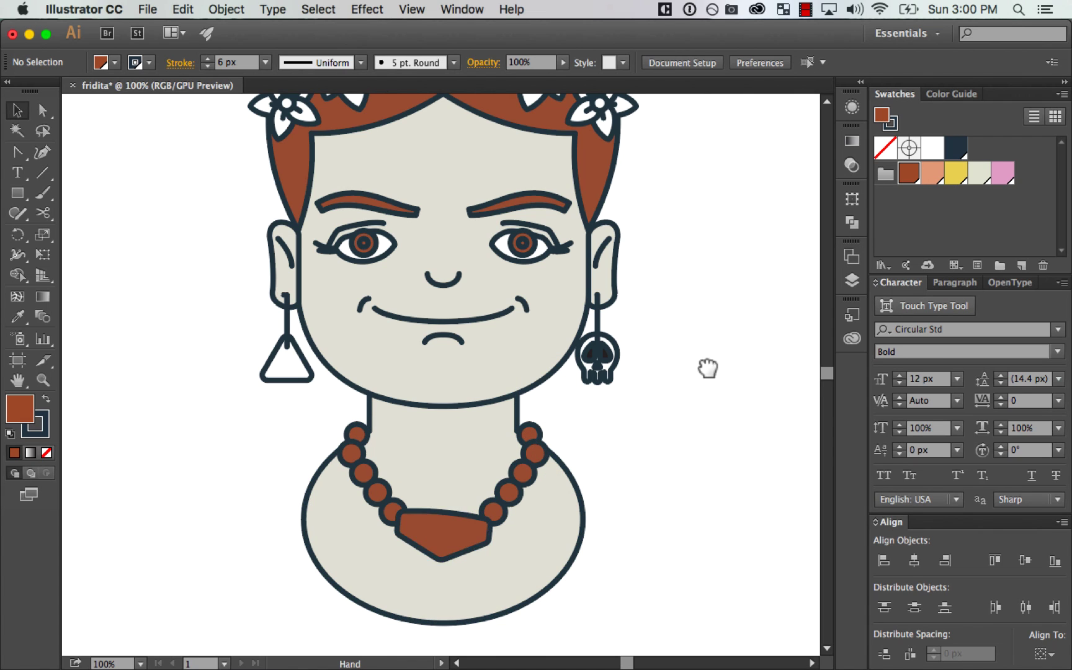
# Step: Isolate the skull earring group and remove the stroke from its two eye sockets and nose
pyautogui.moveTo(706, 365); pyautogui.dragTo(744, 470)
pyautogui.click(627, 438)
pyautogui.click(681, 453)
pyautogui.press('super+space')
pyautogui.click(460, 346)
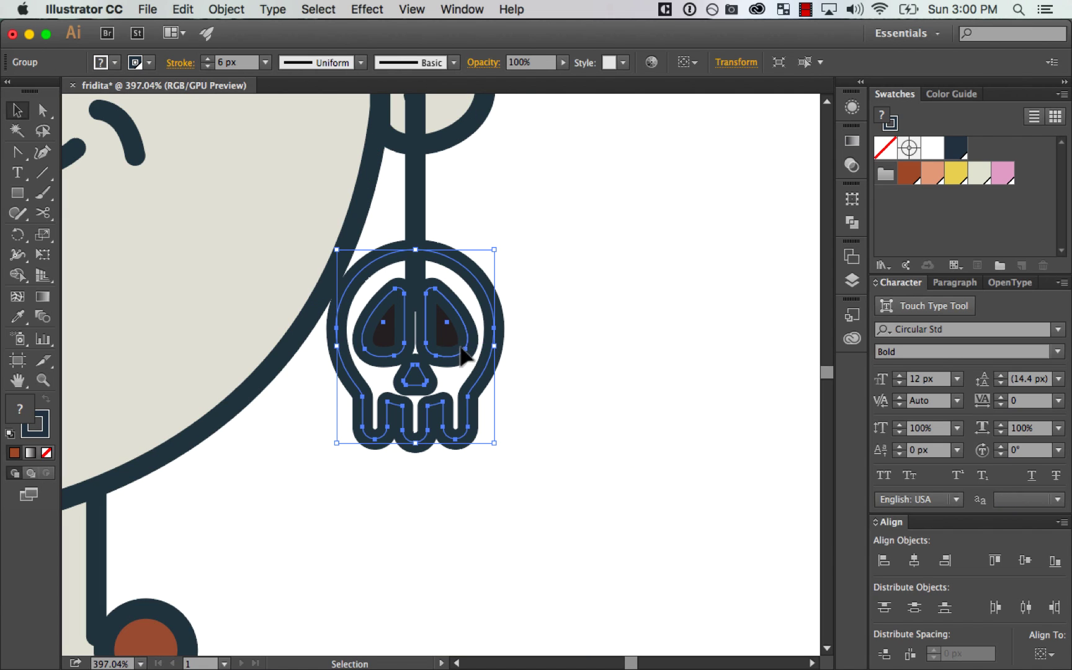
pyautogui.doubleClick(462, 354)
pyautogui.click(461, 356)
pyautogui.keyDown('shift'); pyautogui.click(421, 385); pyautogui.keyUp('shift')
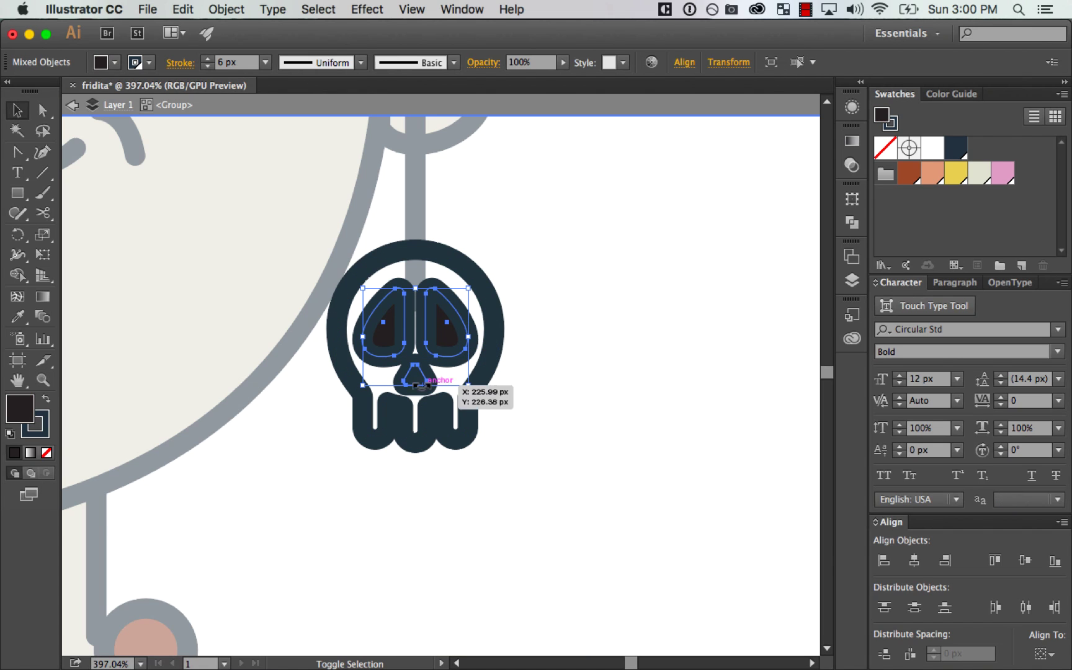
pyautogui.click(41, 433)
pyautogui.click(47, 453)
pyautogui.click(20, 404)
pyautogui.doubleClick(556, 335)
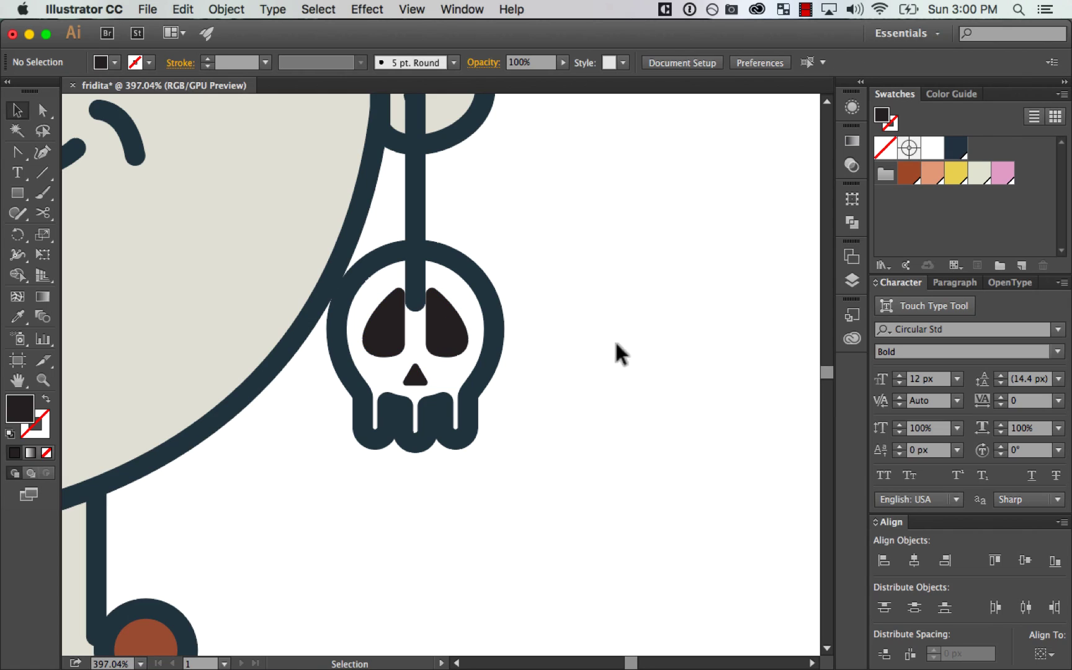
# Step: Undo back to the isolated skull outline, fill it with the white swatch and leave the group
pyautogui.click(494, 297)
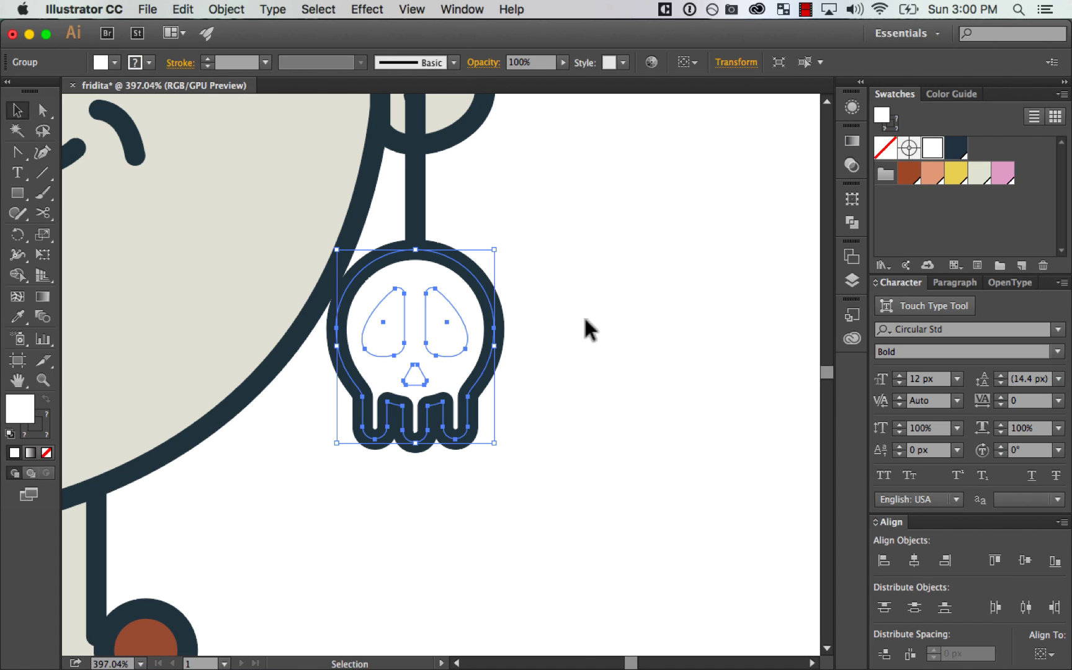
pyautogui.press('super+z')
pyautogui.press('super+z')
pyautogui.press('super+z')
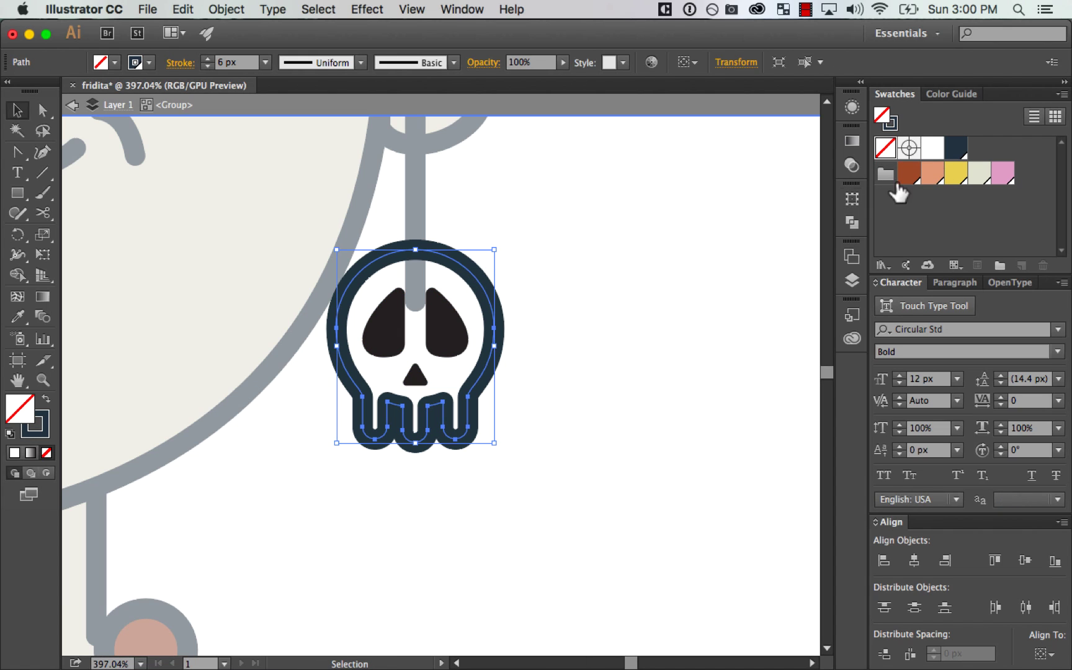
pyautogui.click(932, 148)
pyautogui.doubleClick(616, 320)
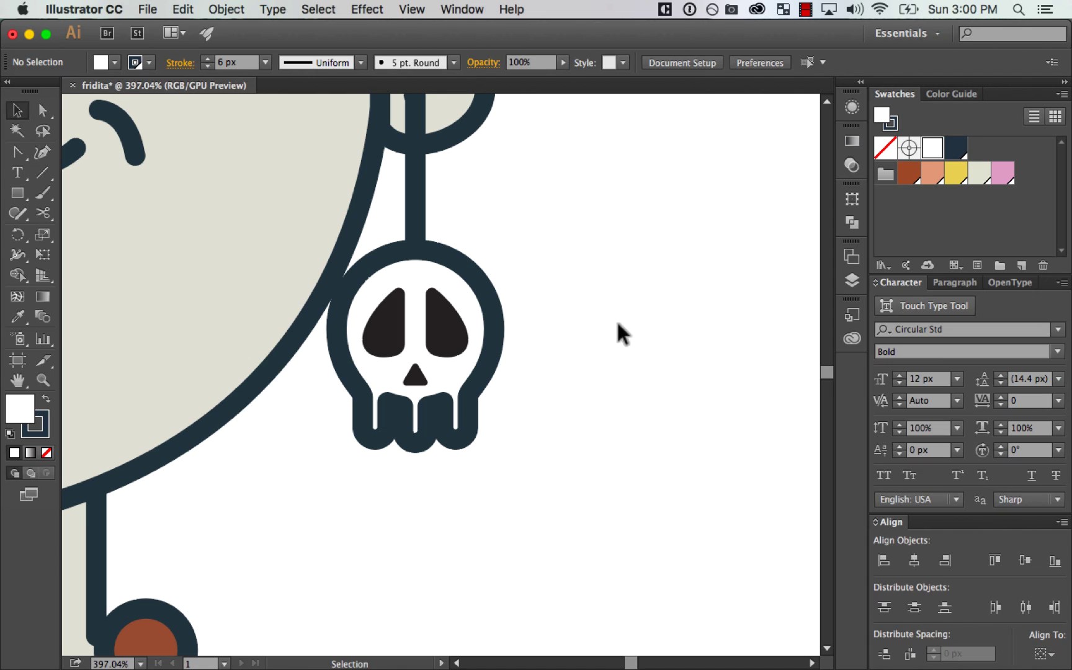
# Step: Isolate the skull earring's outline, align its stroke to the outside of the path and return to the full portrait
pyautogui.click(495, 353)
pyautogui.doubleClick(480, 281)
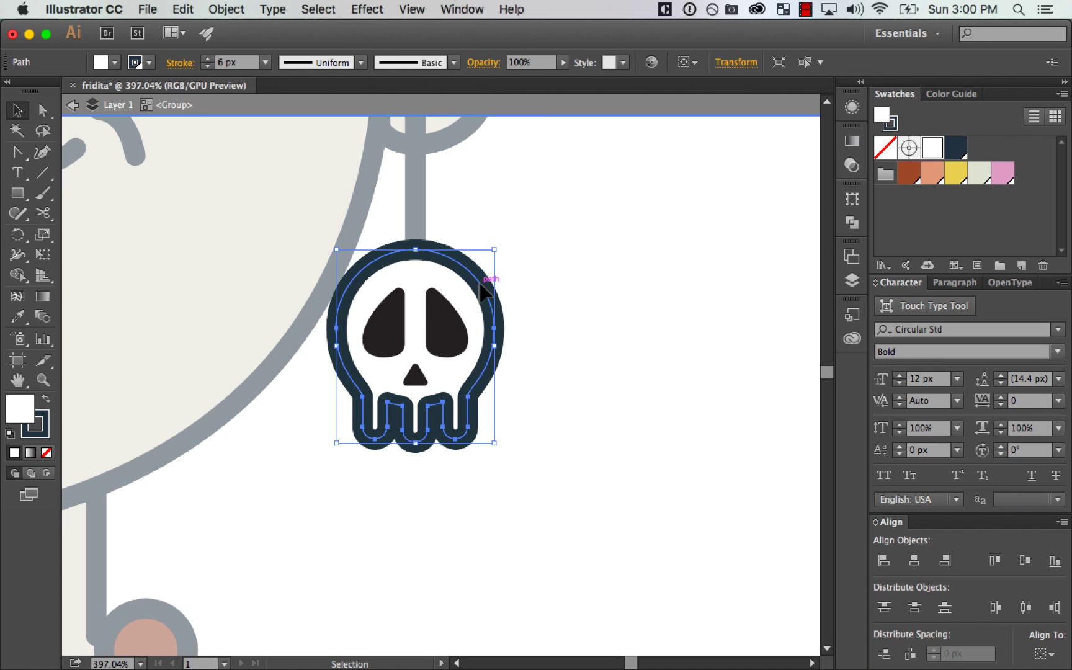
pyautogui.click(179, 62)
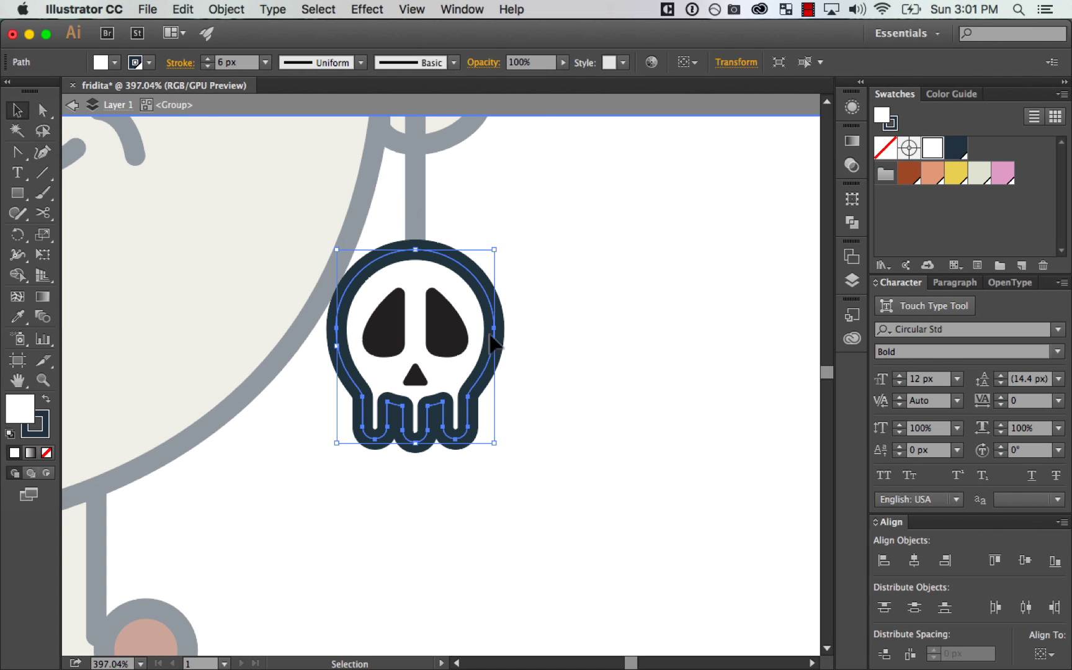
pyautogui.click(176, 63)
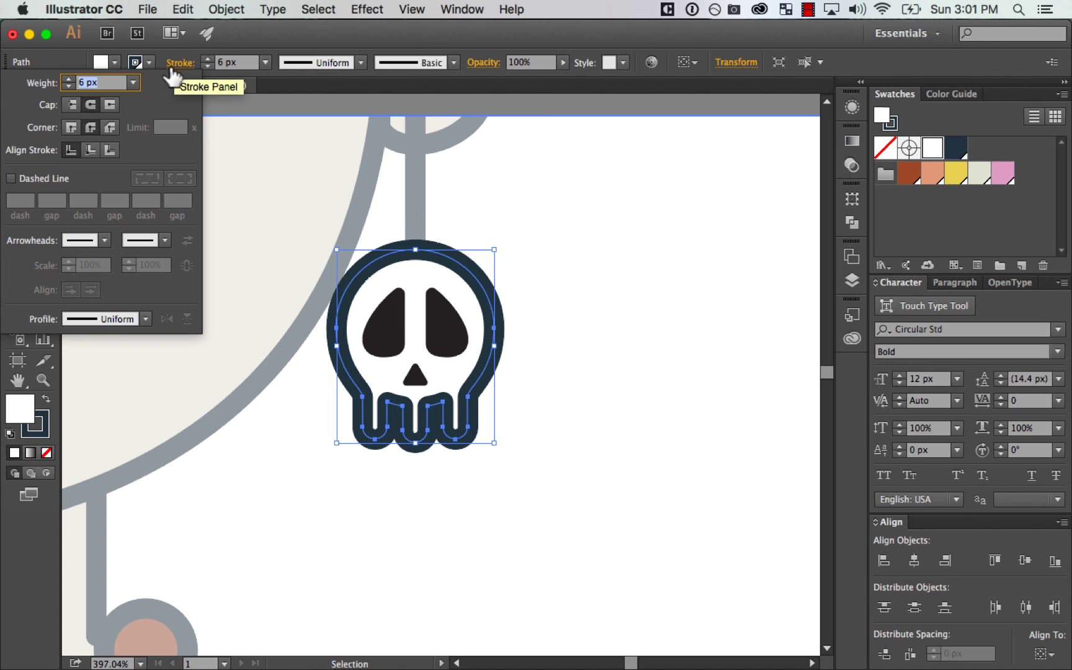
pyautogui.click(110, 148)
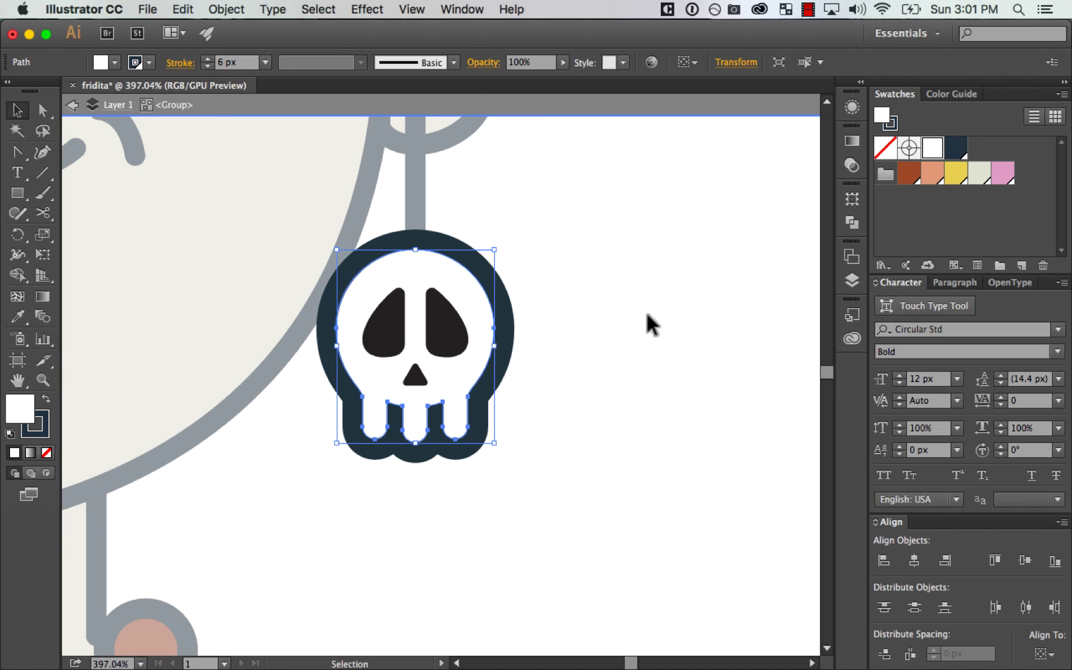
pyautogui.click(688, 322)
pyautogui.press('super+minus')
pyautogui.press('super+minus')
pyautogui.press('super+minus')
pyautogui.press('super+minus')
pyautogui.press('super+minus')
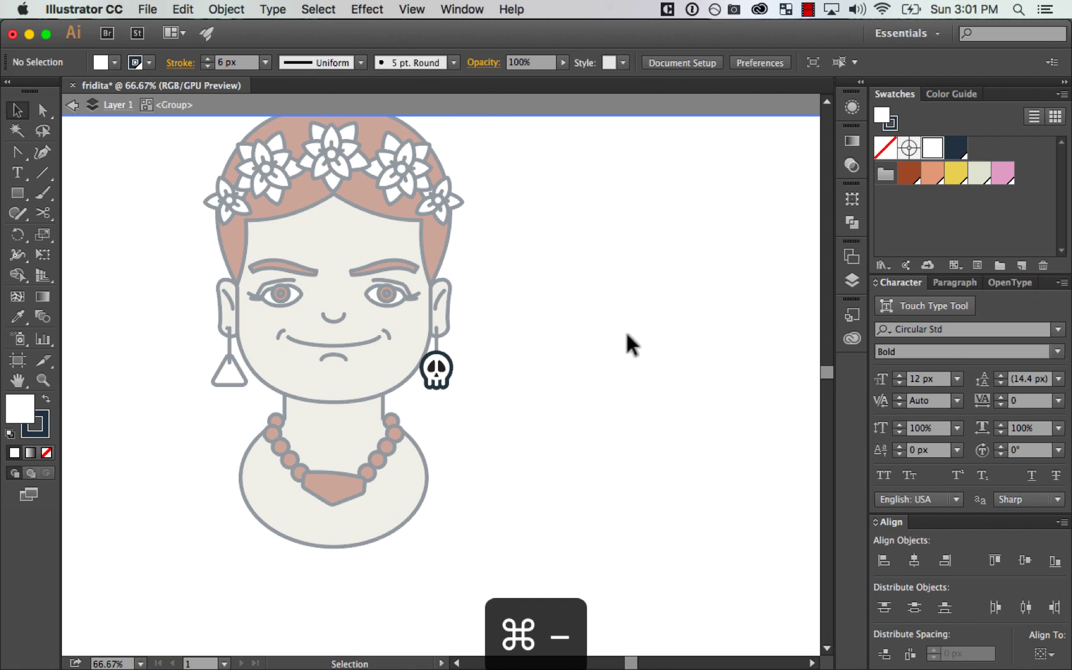
pyautogui.moveTo(569, 390); pyautogui.dragTo(646, 408)
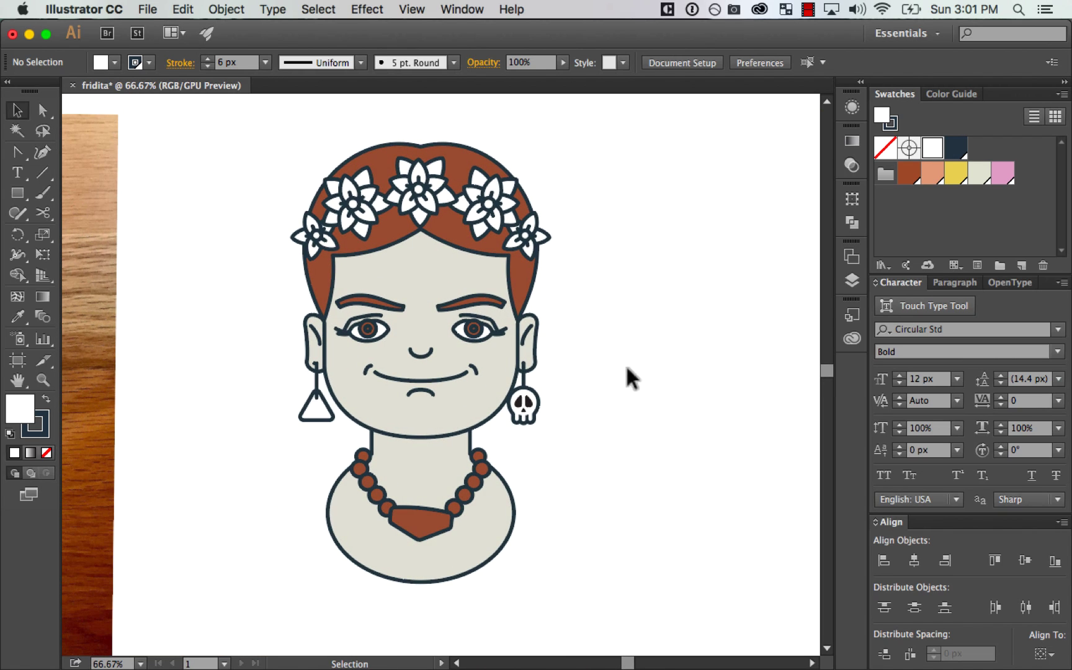
# Step: Align the strokes of the flower crown to the outside of its paths and deselect it
pyautogui.click(525, 235)
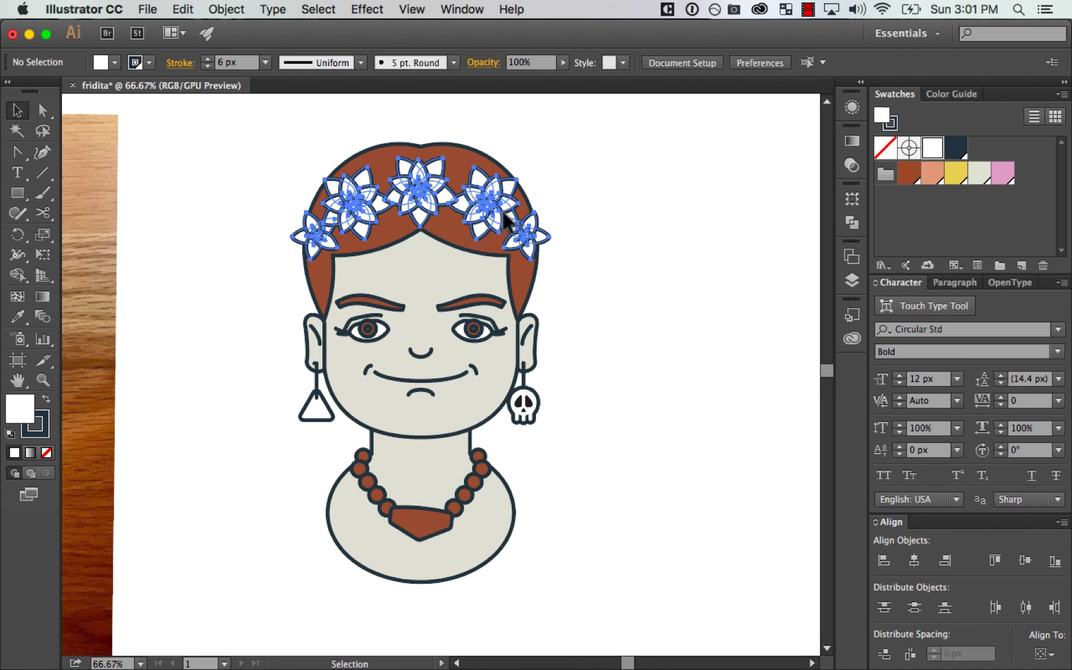
pyautogui.click(183, 62)
pyautogui.click(107, 150)
pyautogui.press('Escape')
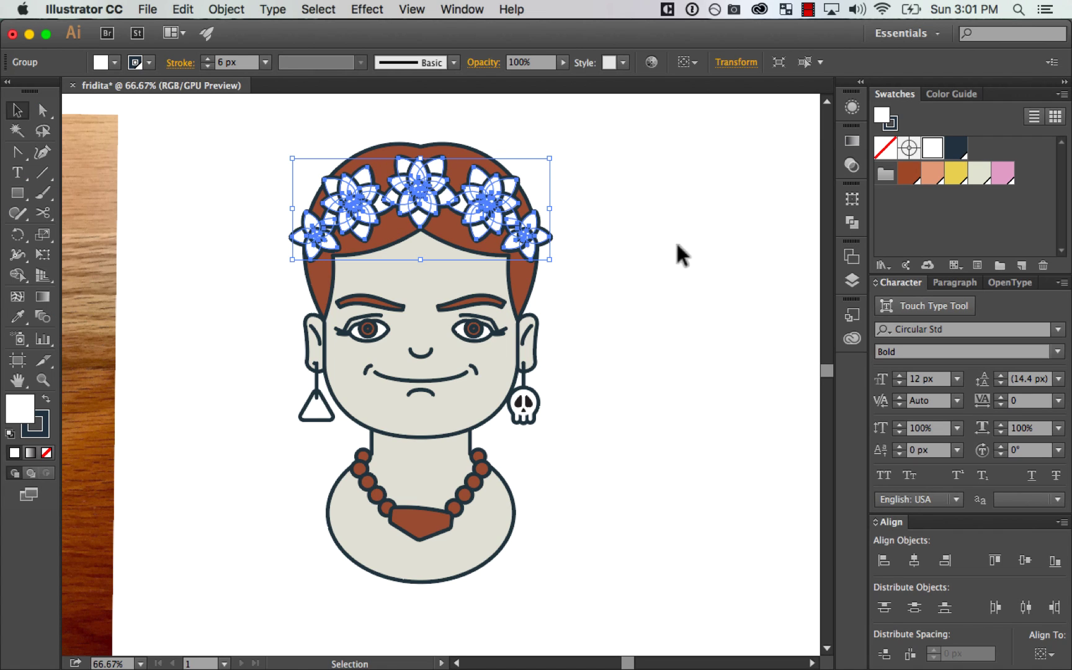
pyautogui.click(677, 244)
pyautogui.moveTo(701, 340); pyautogui.dragTo(689, 356)
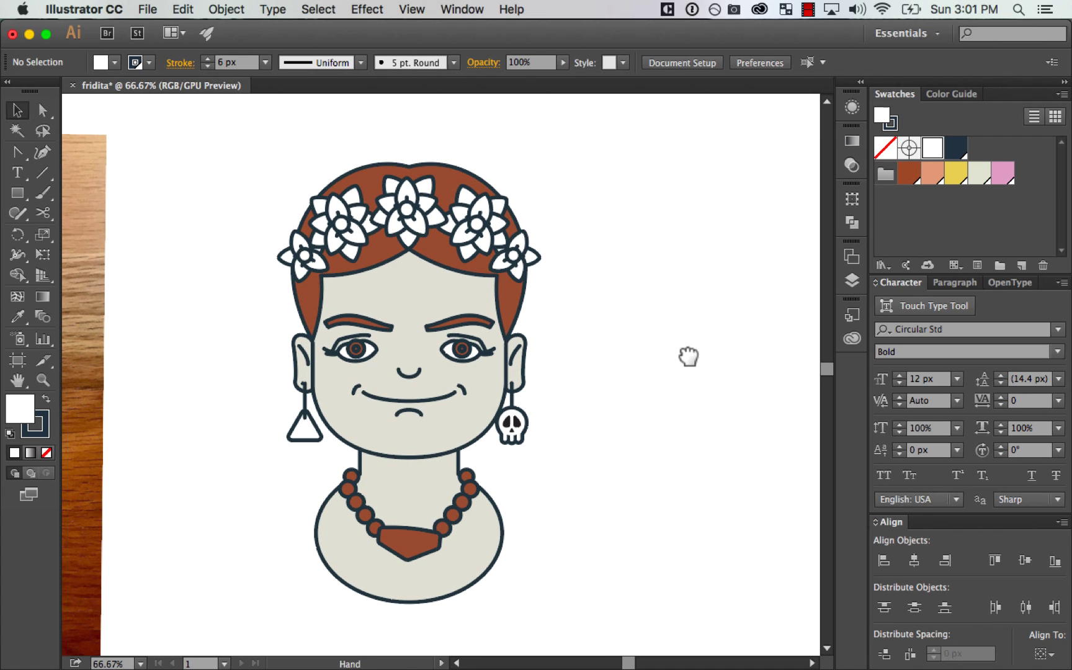
# Step: Isolate the flower crown and fill the center flower and the two small outer flowers with the pink swatch
pyautogui.click(426, 227)
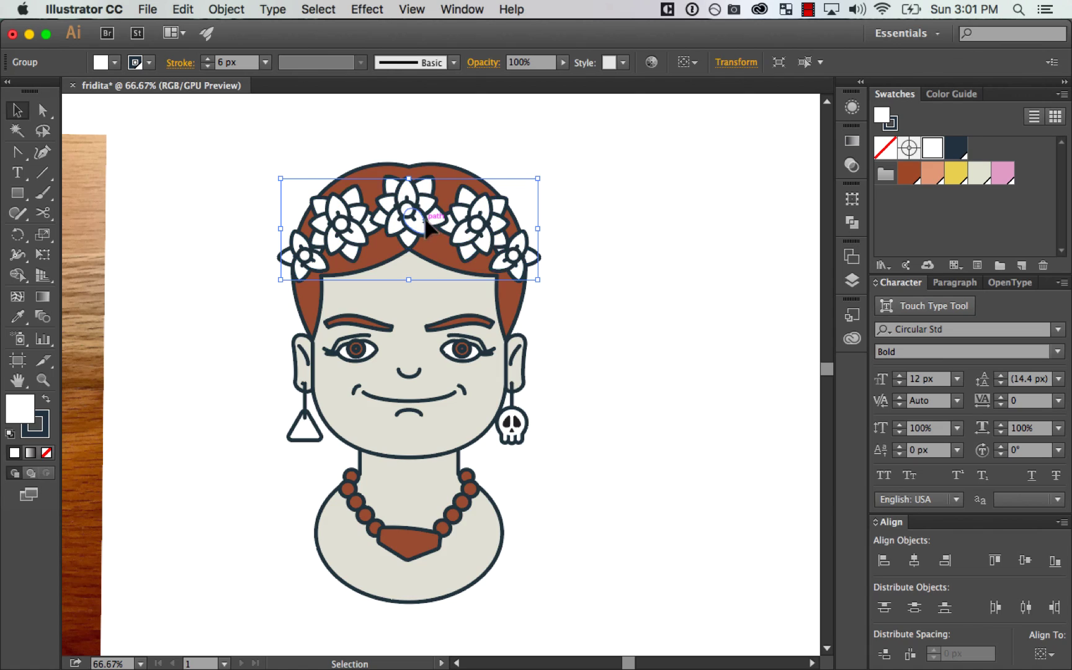
pyautogui.doubleClick(409, 211)
pyautogui.keyDown('shift'); pyautogui.click(303, 254); pyautogui.keyUp('shift')
pyautogui.keyDown('shift'); pyautogui.click(515, 259); pyautogui.keyUp('shift')
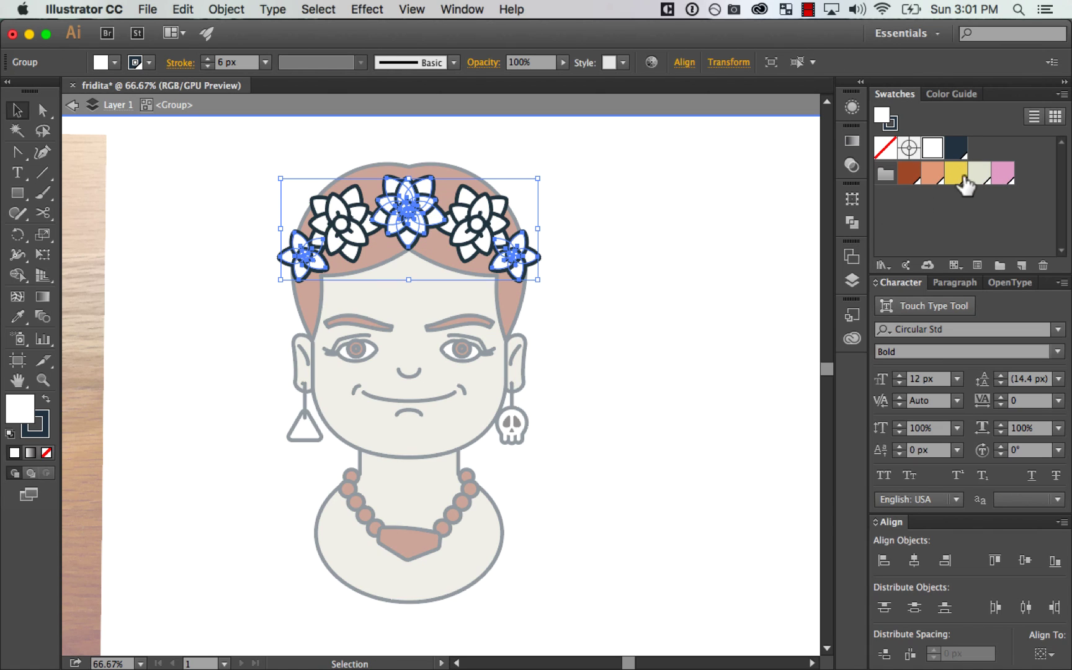
pyautogui.click(1000, 177)
# Step: Fill the two remaining large flowers of the crown with the yellow swatch and exit the group
pyautogui.click(490, 239)
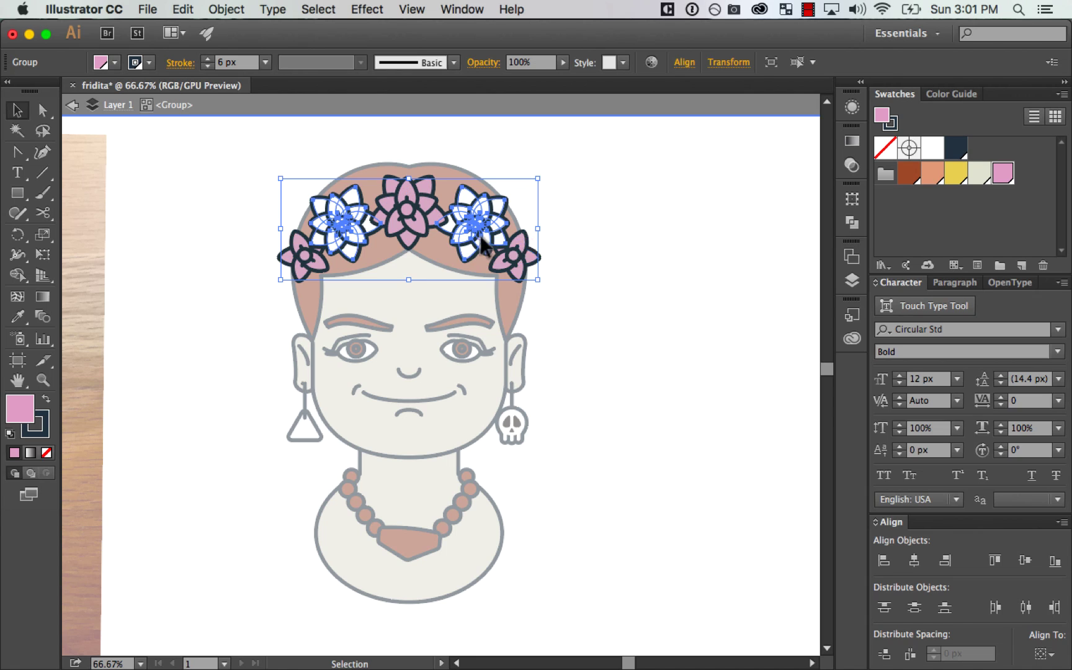
pyautogui.click(956, 172)
pyautogui.click(680, 310)
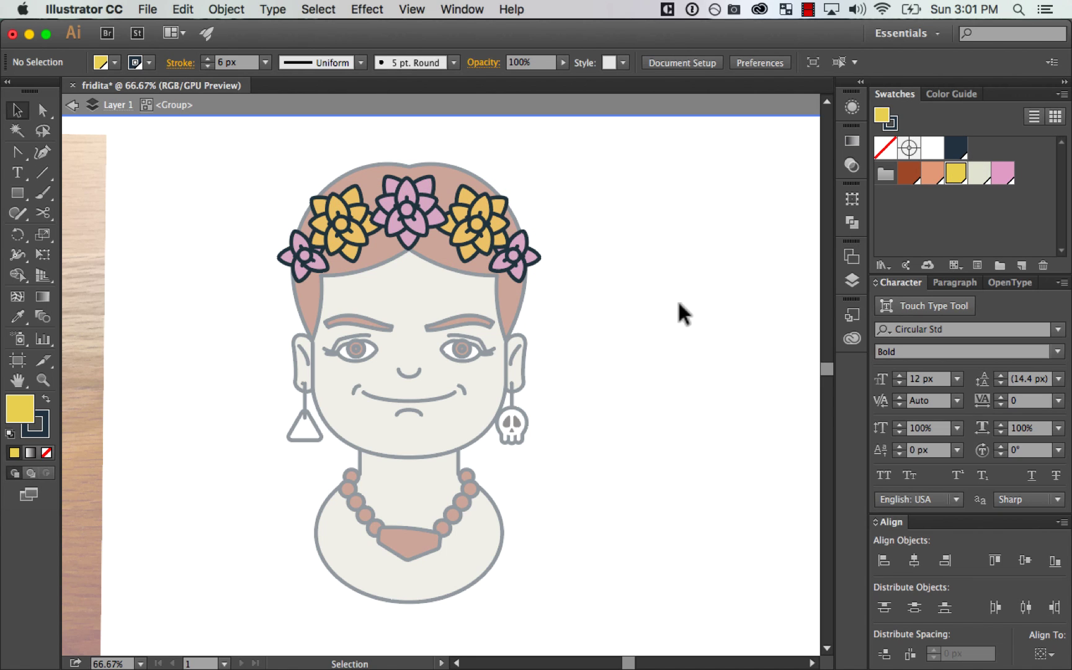
pyautogui.doubleClick(677, 299)
pyautogui.moveTo(679, 299); pyautogui.dragTo(664, 275)
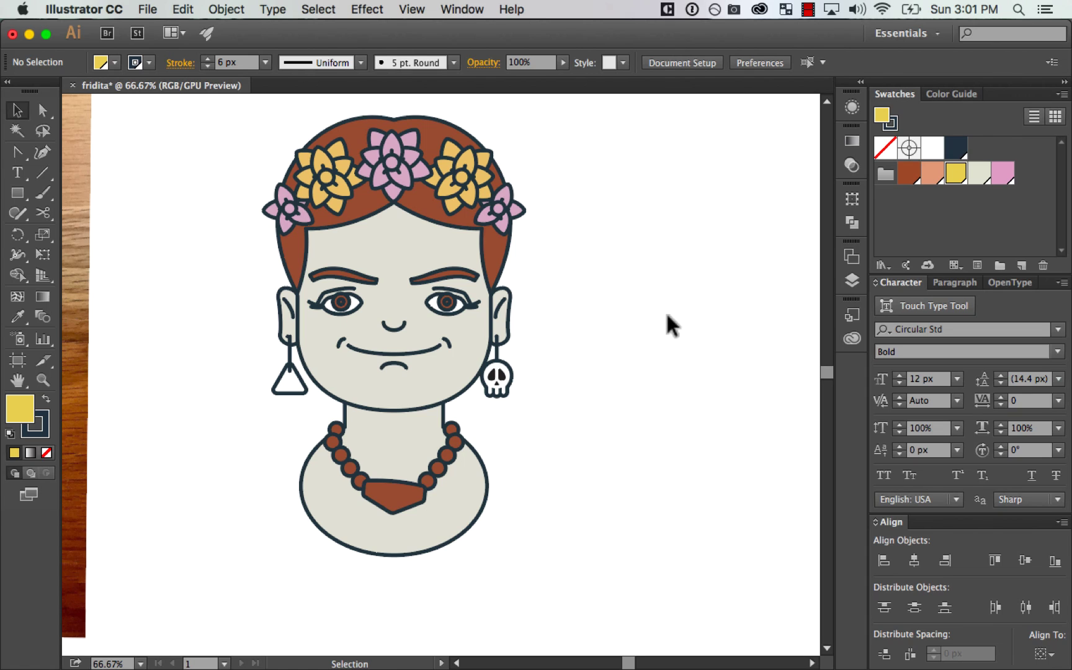
pyautogui.moveTo(668, 313); pyautogui.dragTo(695, 325)
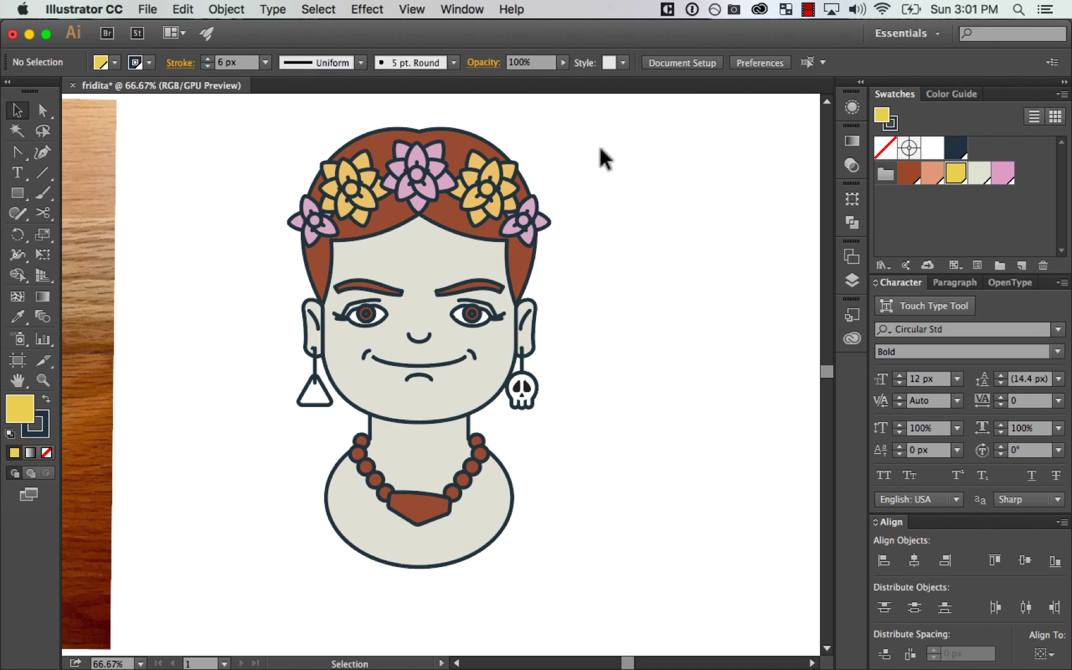
# Step: Recolor the global outlines swatch in HSB mode with preview on, setting H 213, S 36 and B 32
pyautogui.doubleClick(955, 148)
pyautogui.moveTo(607, 215); pyautogui.dragTo(697, 134)
pyautogui.click(683, 249)
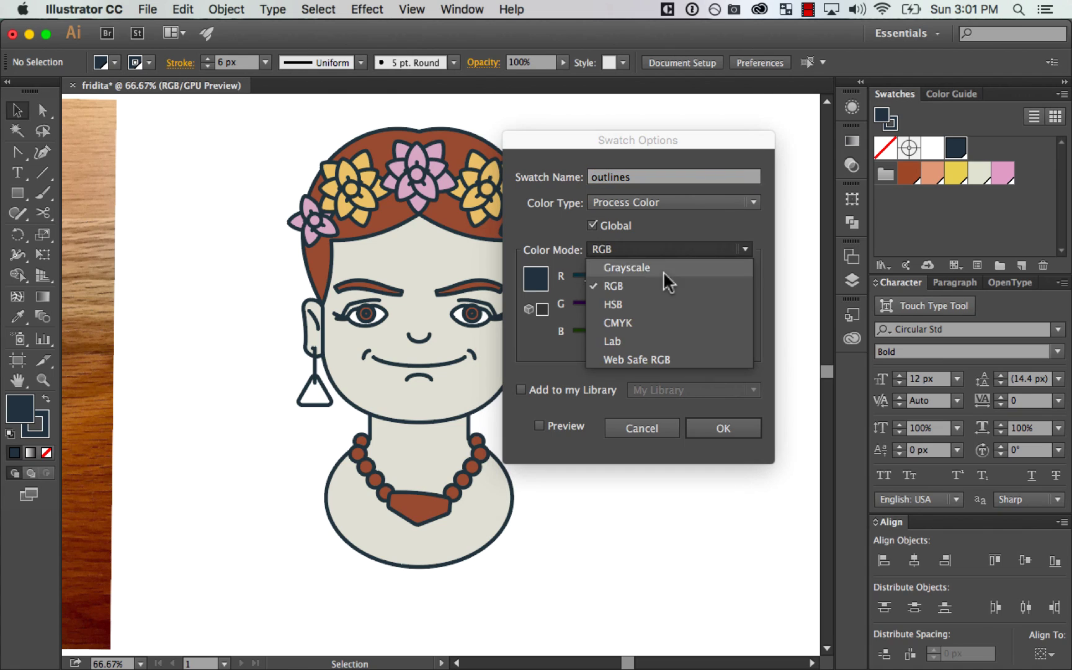
pyautogui.click(658, 302)
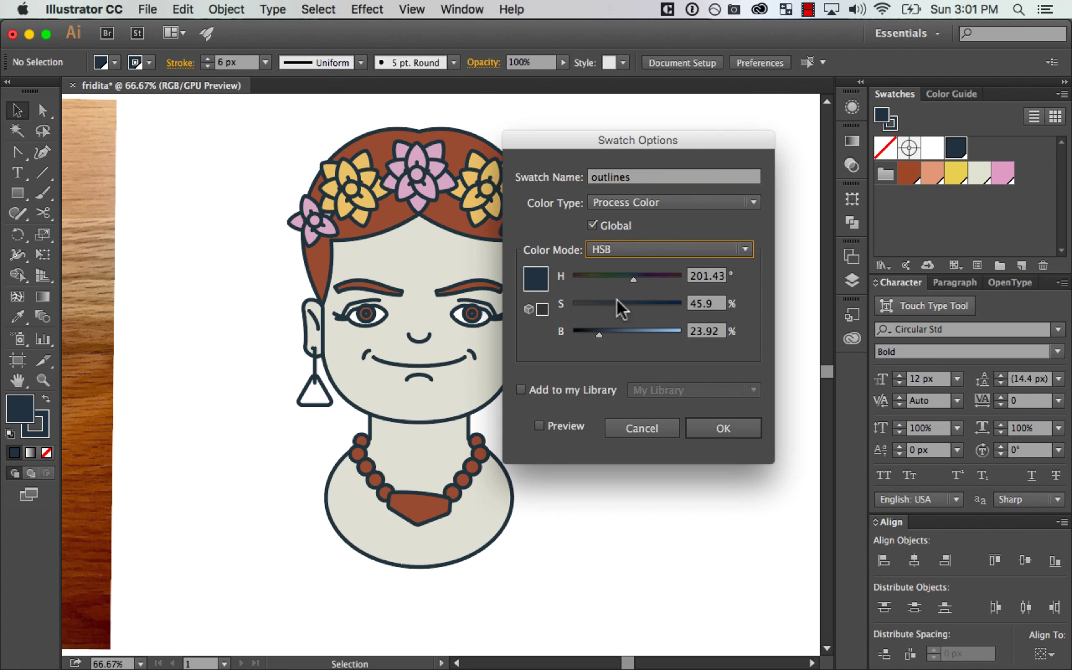
pyautogui.click(558, 427)
pyautogui.click(611, 332)
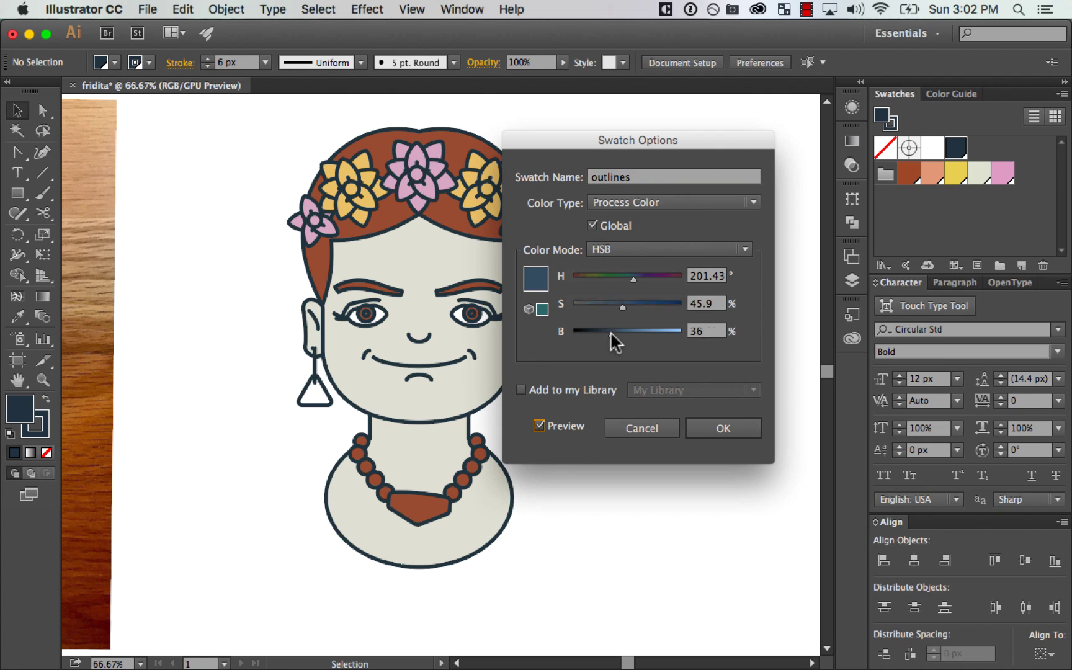
pyautogui.moveTo(610, 332)
pyautogui.mouseDown()
pyautogui.moveTo(635, 337)
pyautogui.moveTo(606, 333)
pyautogui.mouseUp()
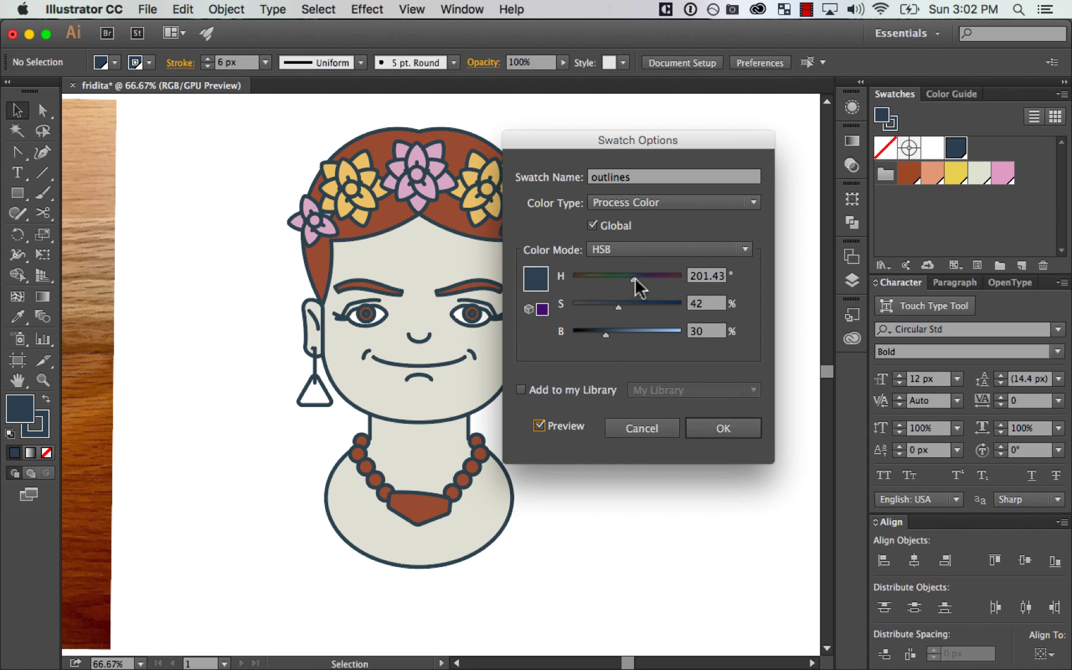
pyautogui.moveTo(633, 276); pyautogui.dragTo(591, 284)
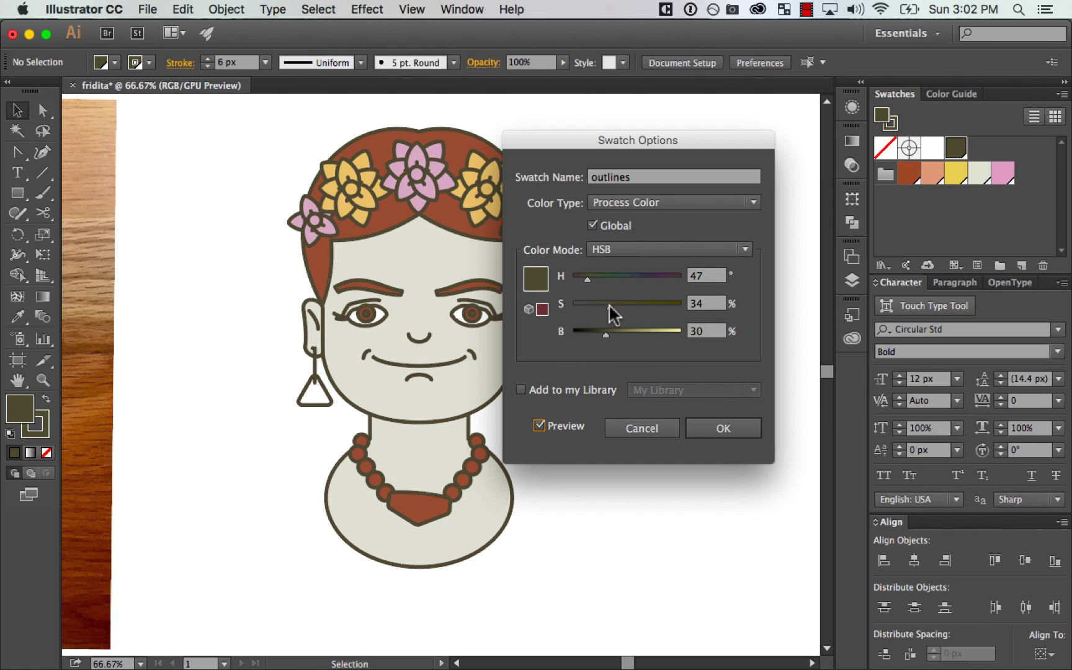
pyautogui.moveTo(587, 279); pyautogui.dragTo(612, 307)
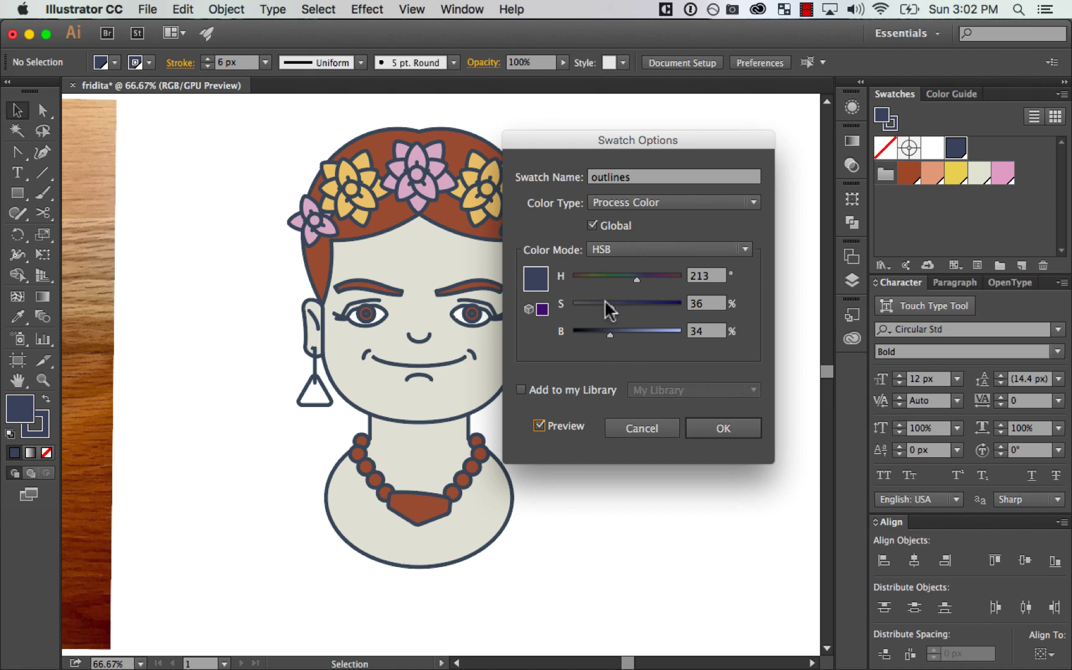
pyautogui.click(724, 425)
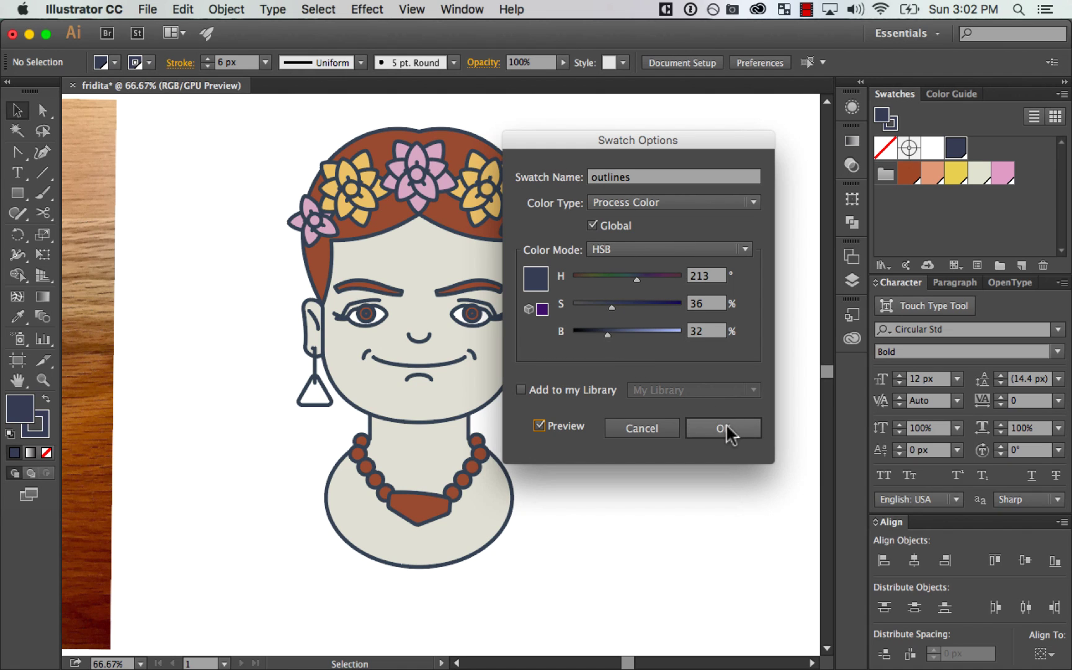
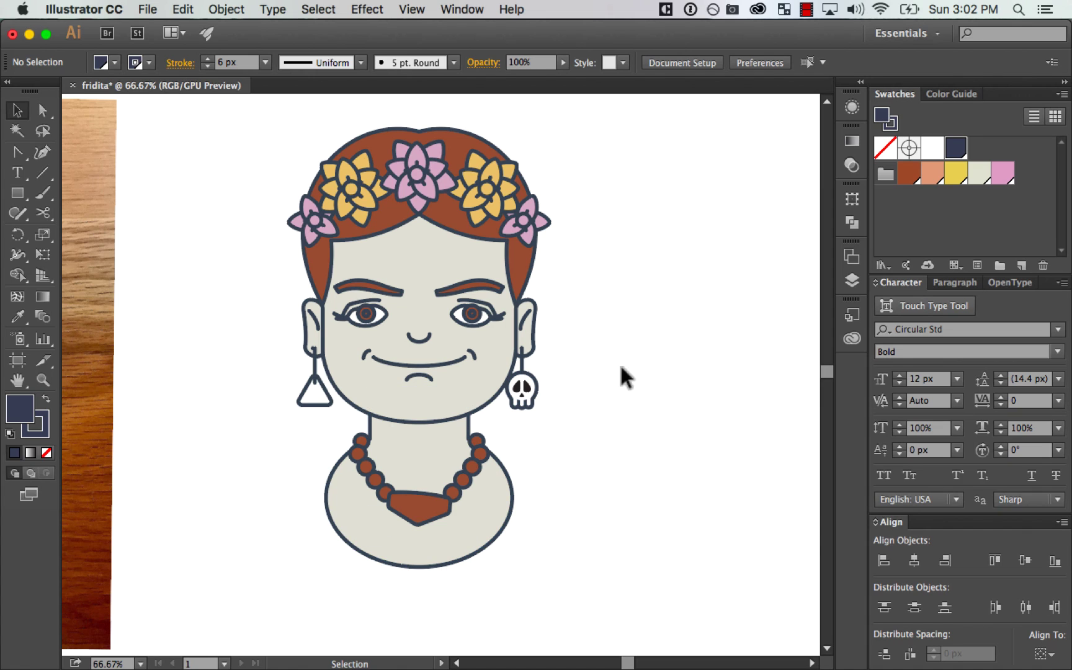
# Step: Bring the triangular earring to the front and fill it with the yellow swatch
pyautogui.moveTo(310, 424); pyautogui.dragTo(318, 398)
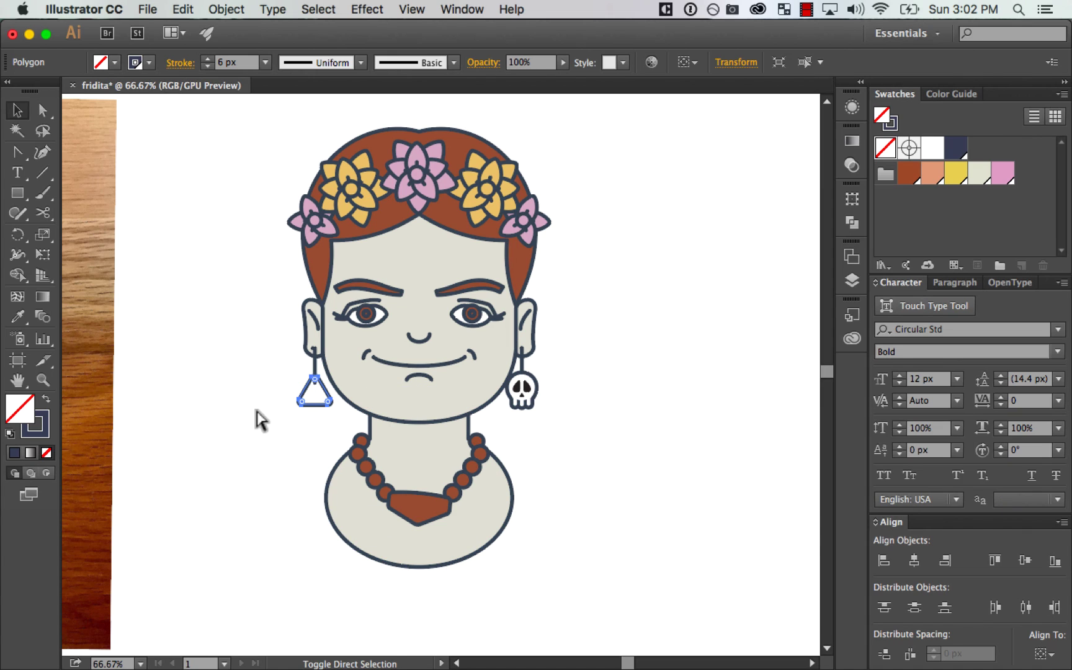
pyautogui.press('super+shift+]')
pyautogui.click(257, 412)
pyautogui.click(329, 402)
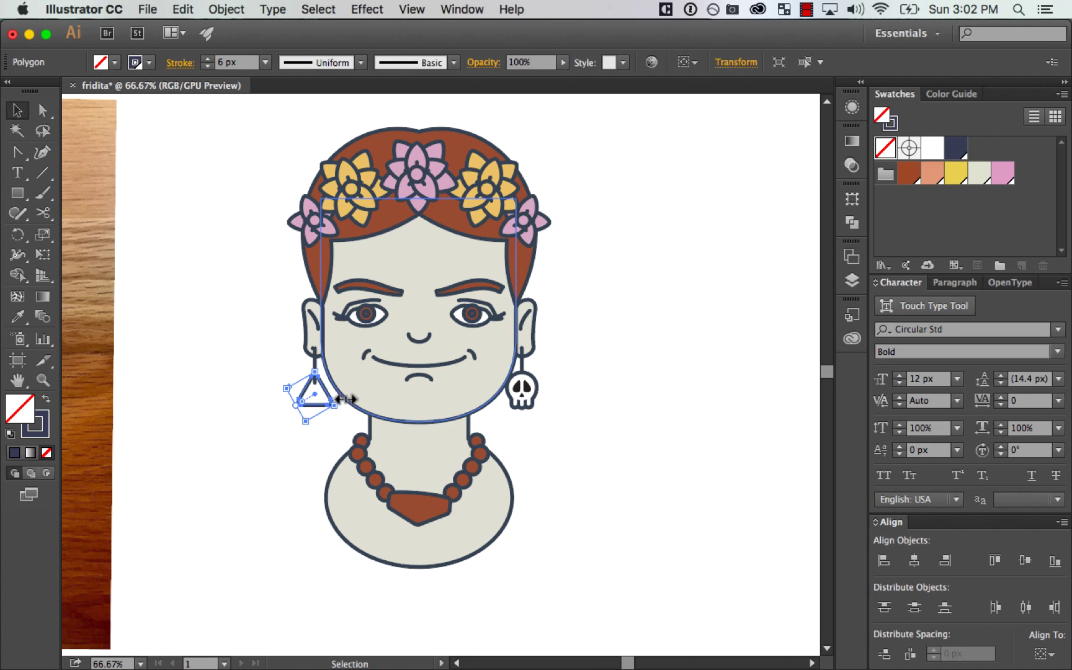
pyautogui.press('space')
pyautogui.moveTo(594, 376); pyautogui.dragTo(772, 358)
pyautogui.moveTo(183, 447); pyautogui.dragTo(284, 404)
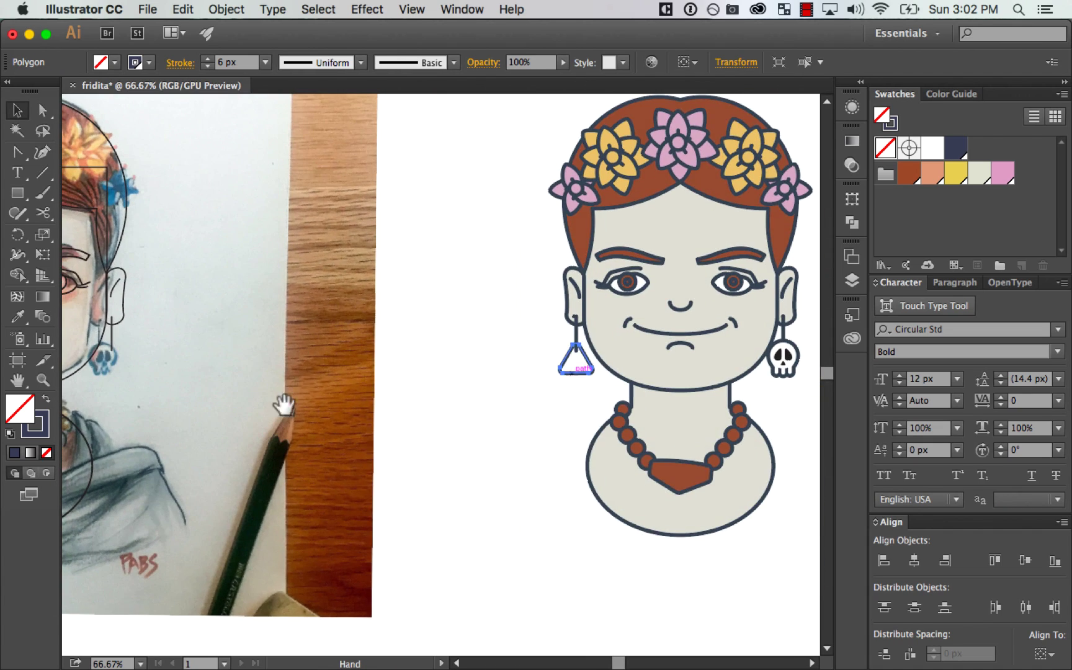
pyautogui.click(955, 173)
pyautogui.click(570, 445)
pyautogui.hscroll(6, 570, 444)
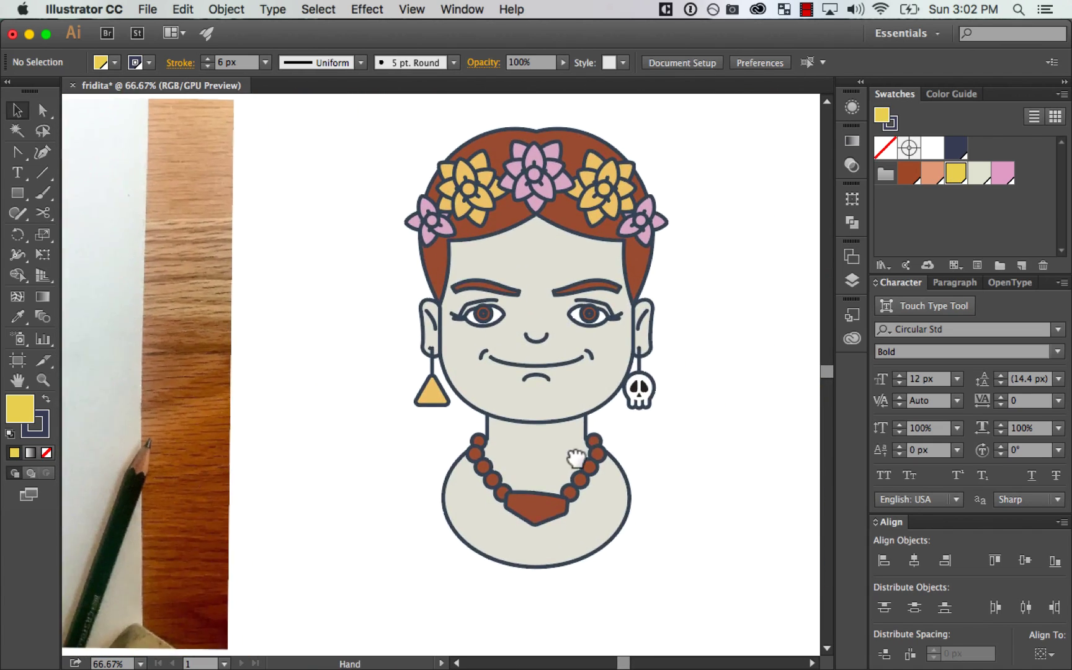
# Step: Compare the colored vector portrait with the reference drawing to check which parts still have to be drawn
pyautogui.hscroll(-12, 531, 455)
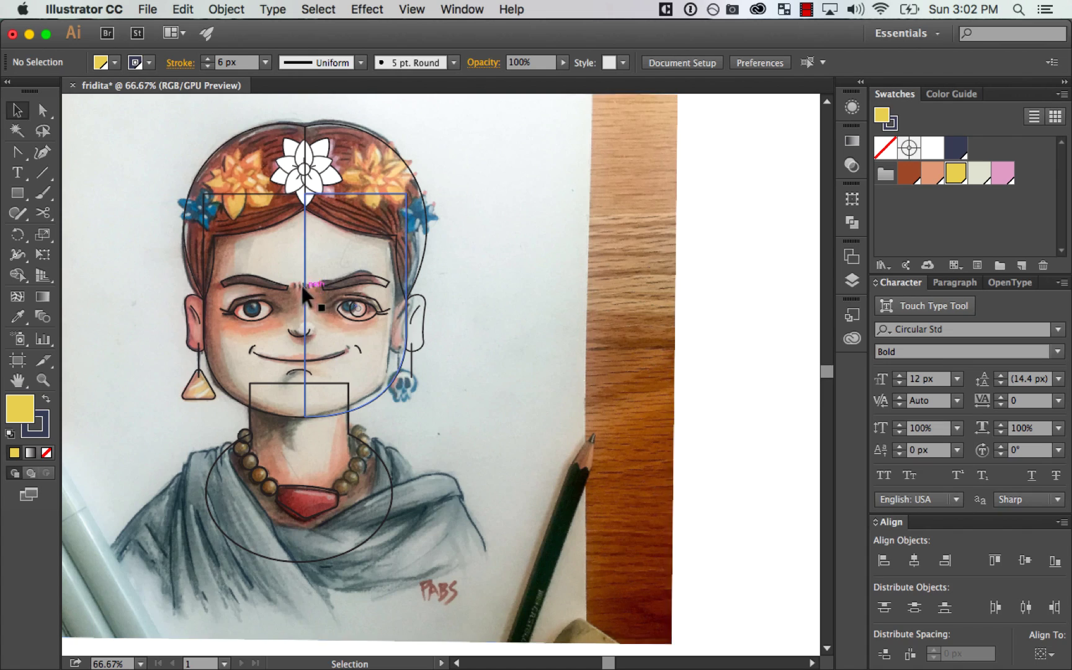
pyautogui.hscroll(15, 443, 390)
pyautogui.hscroll(-3, 583, 428)
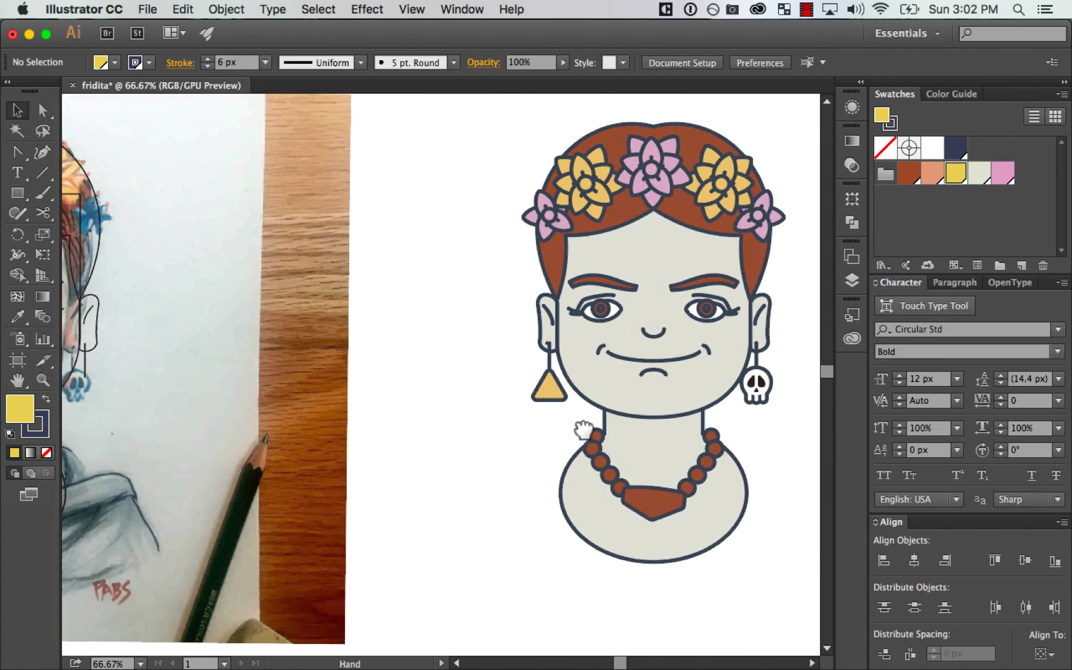
pyautogui.hscroll(-10, 634, 438)
pyautogui.hscroll(4, 648, 438)
pyautogui.hscroll(-6, 670, 428)
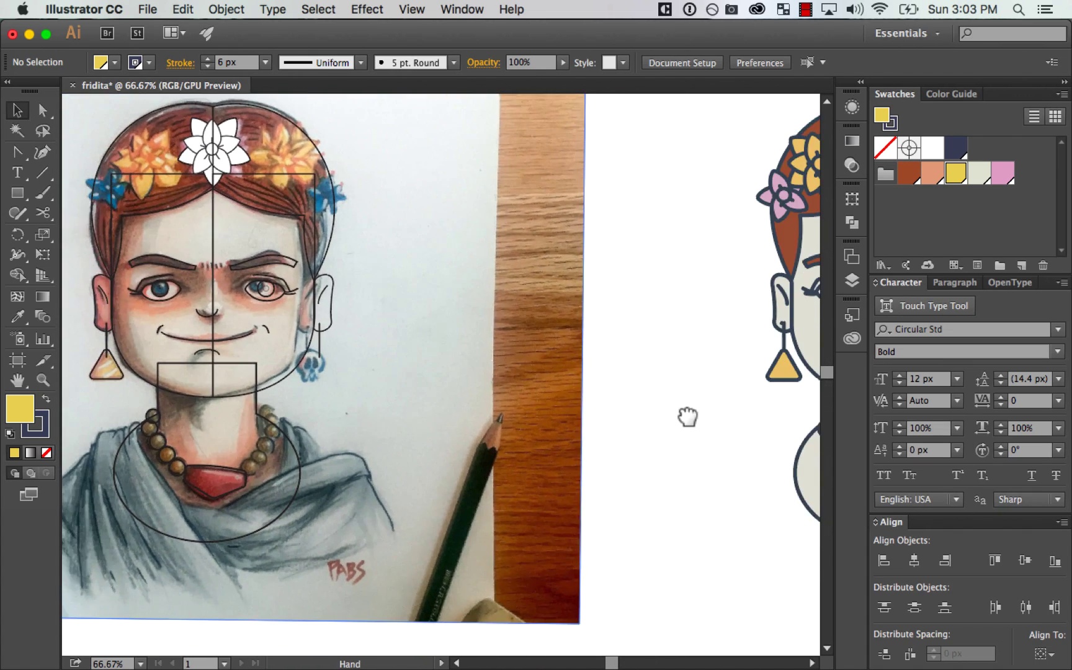
pyautogui.hscroll(-3, 687, 417)
pyautogui.hscroll(12, 718, 378)
pyautogui.hscroll(-14, 278, 484)
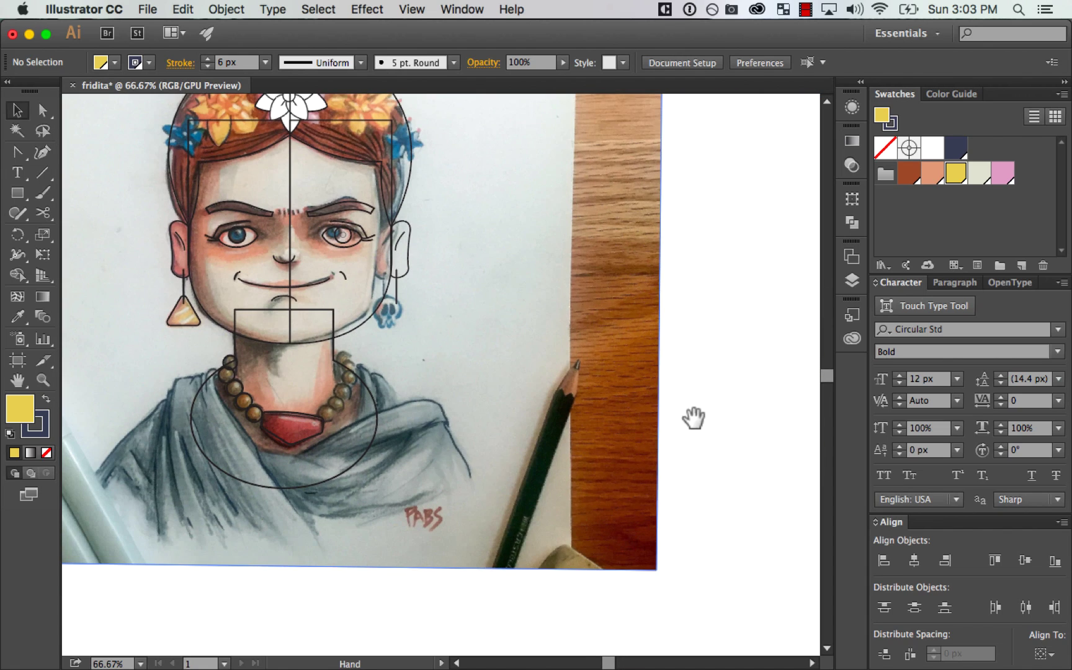
pyautogui.hscroll(-7, 689, 422)
# Step: Set the reference photo's opacity to 30%
pyautogui.press('z')
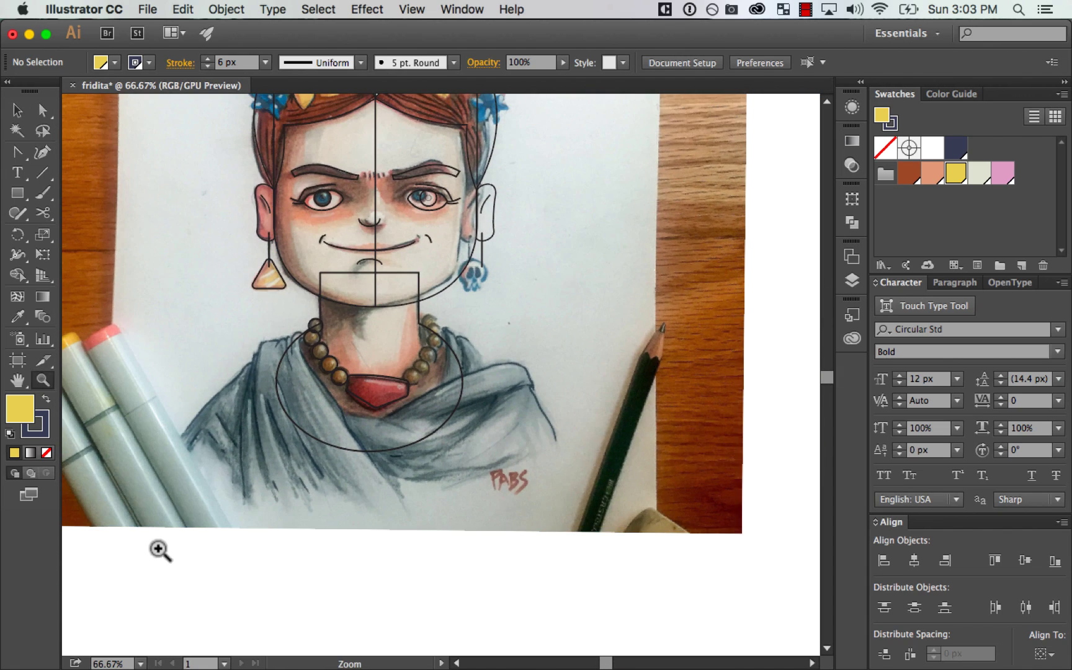
pyautogui.moveTo(158, 549); pyautogui.dragTo(668, 275)
pyautogui.press('v')
pyautogui.moveTo(491, 386); pyautogui.dragTo(556, 431)
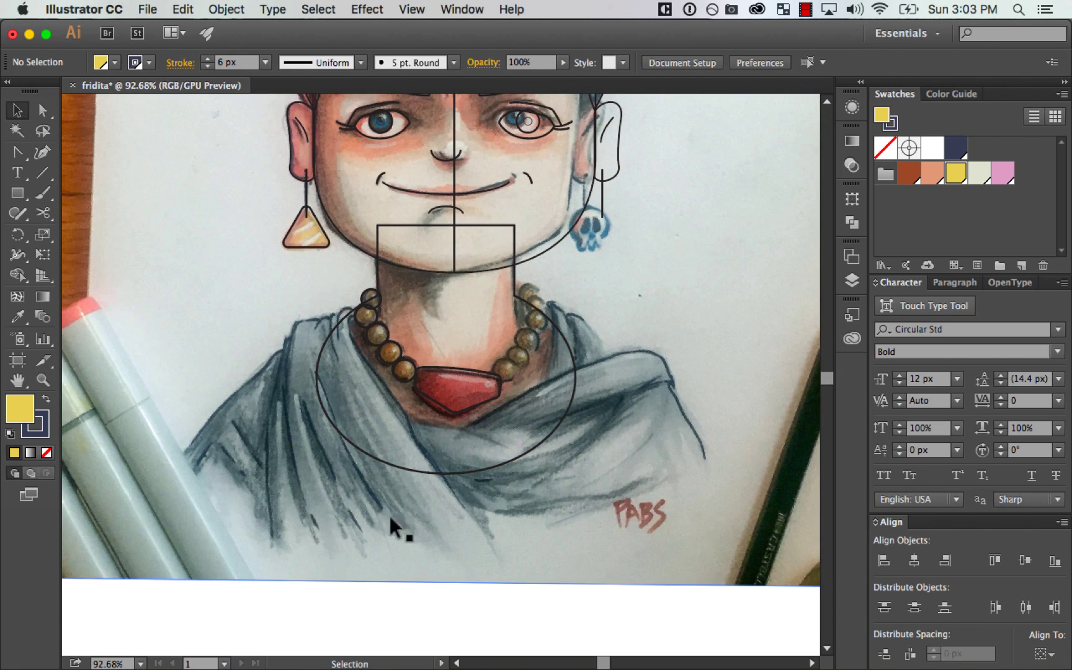
pyautogui.click(539, 452)
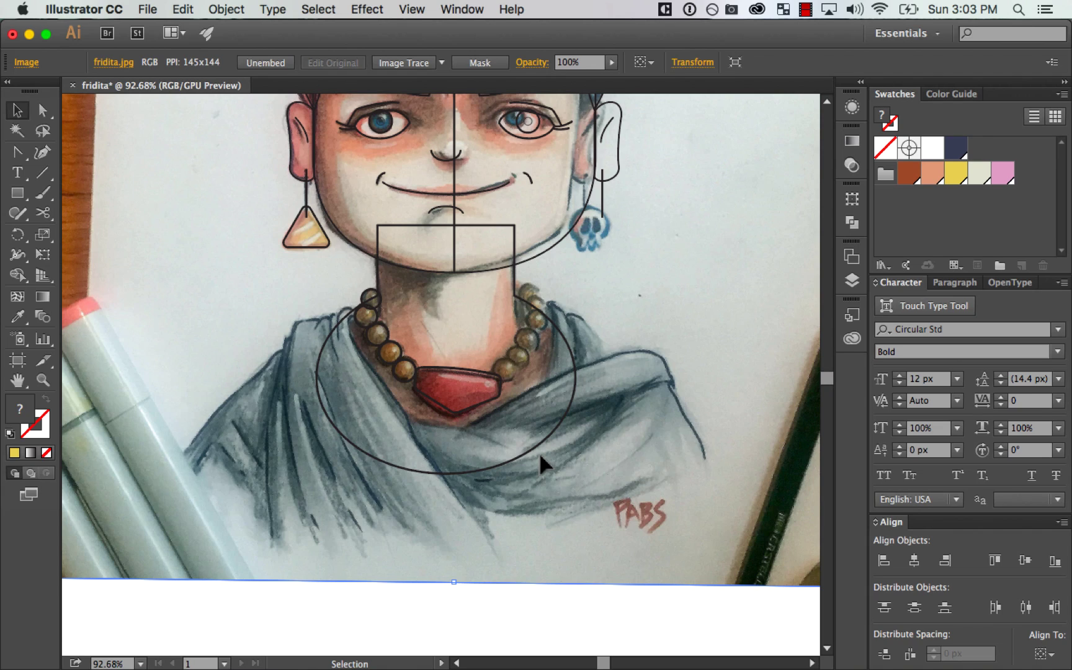
pyautogui.click(570, 64)
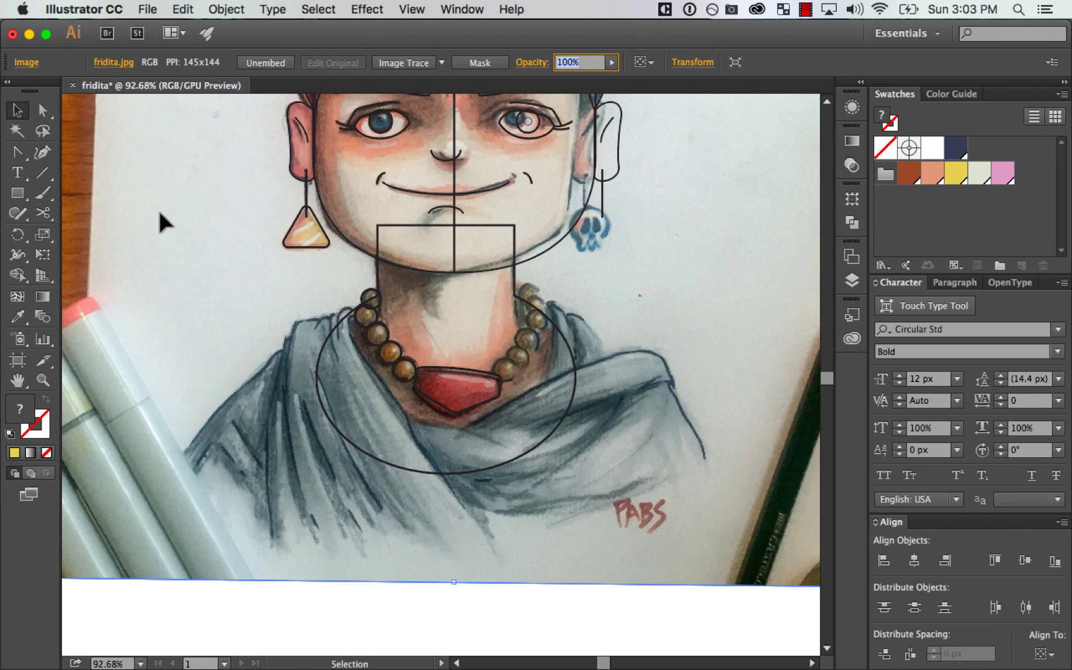
pyautogui.write('30')
pyautogui.press('Return')
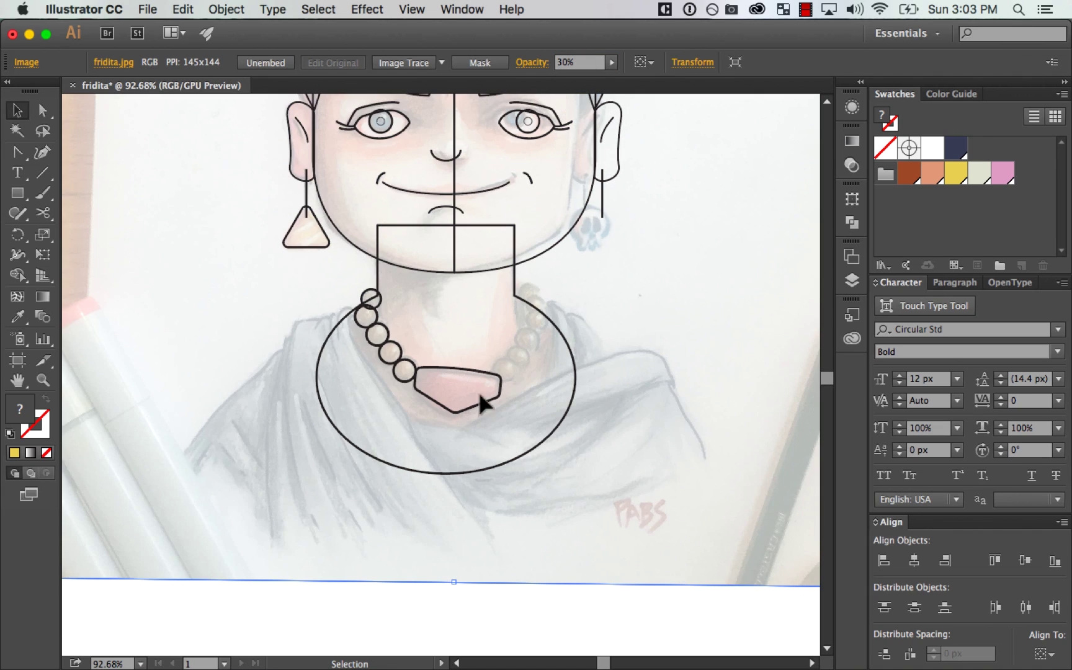
# Step: Duplicate the faded reference photo onto the empty area on the other side of the colored portrait
pyautogui.press('super+minus')
pyautogui.press('super+minus')
pyautogui.press('super+minus')
pyautogui.press('super+minus')
pyautogui.moveTo(660, 423); pyautogui.dragTo(352, 449)
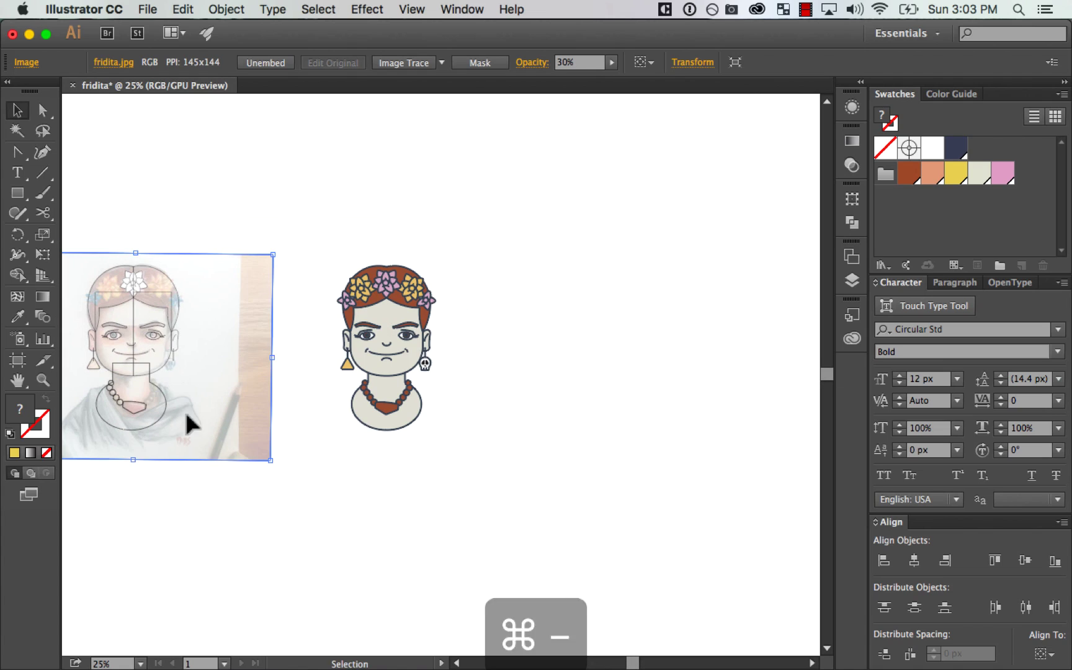
pyautogui.moveTo(186, 414); pyautogui.dragTo(706, 424)
# Step: Lock the duplicated reference photo for tracing the shawl
pyautogui.moveTo(638, 527); pyautogui.dragTo(493, 490)
pyautogui.click(490, 485)
pyautogui.moveTo(542, 378)
pyautogui.mouseDown()
pyautogui.moveTo(615, 314)
pyautogui.moveTo(639, 393)
pyautogui.mouseUp()
pyautogui.press('v')
pyautogui.moveTo(526, 632); pyautogui.dragTo(718, 358)
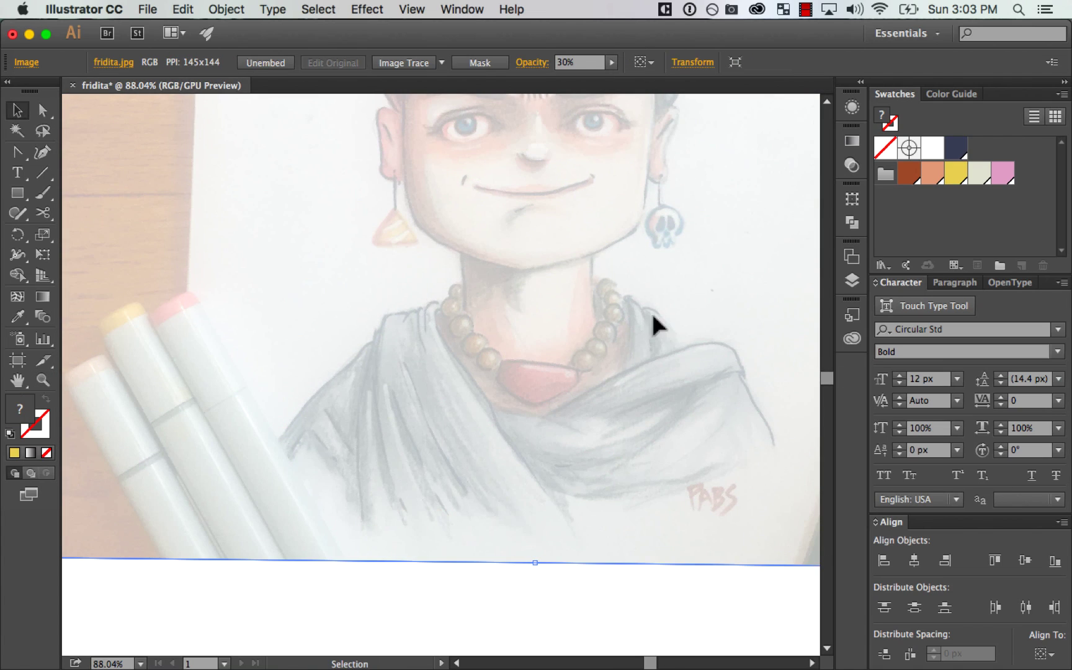
pyautogui.click(232, 10)
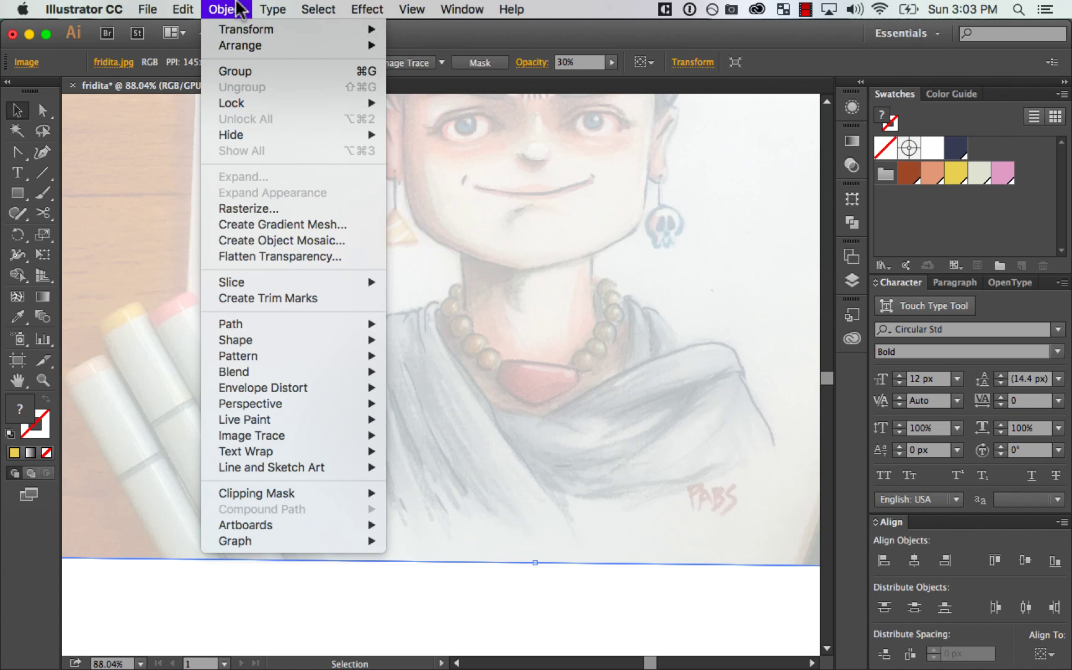
pyautogui.moveTo(296, 104)
pyautogui.click(492, 104)
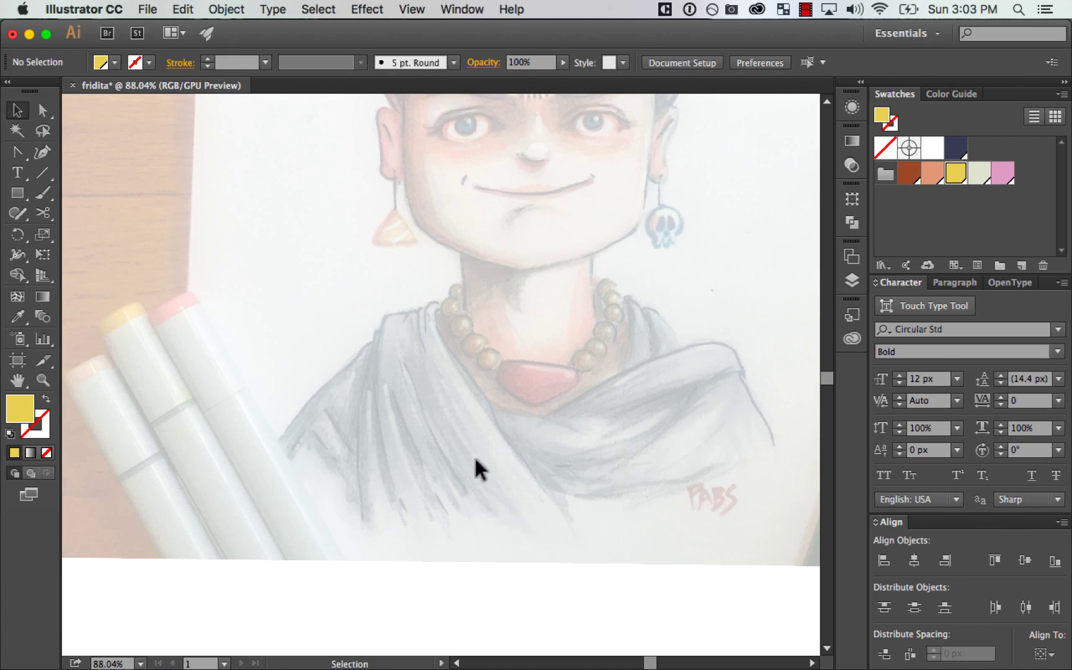
# Step: Draw a closed five-point Pen shape over the shawl's front fold, from the collar down to the hem
pyautogui.press('p')
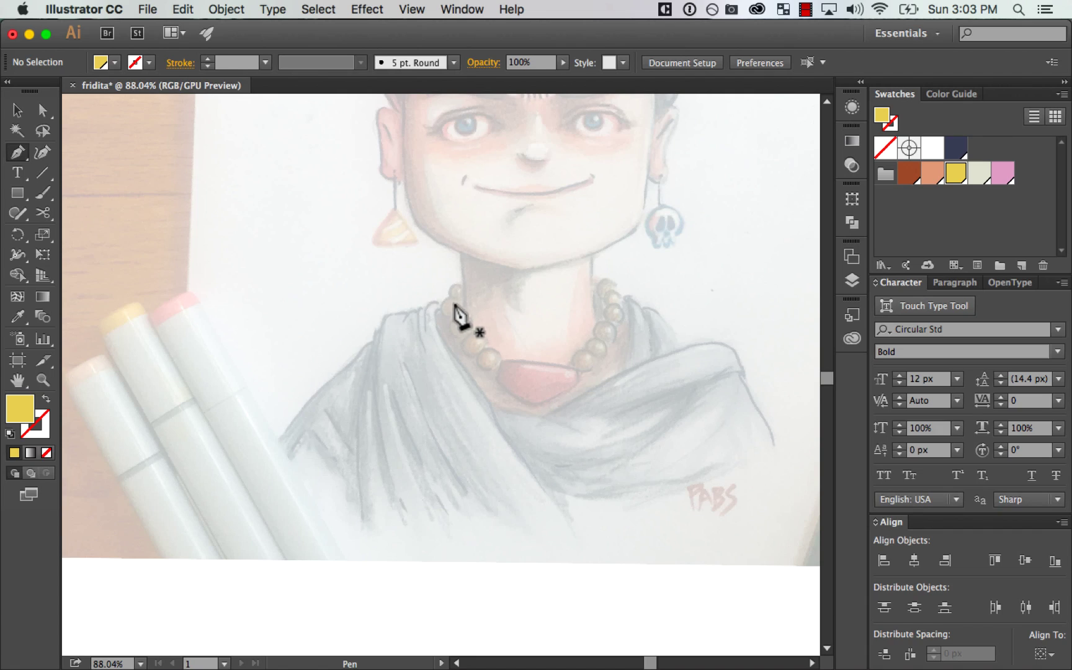
pyautogui.click(444, 306)
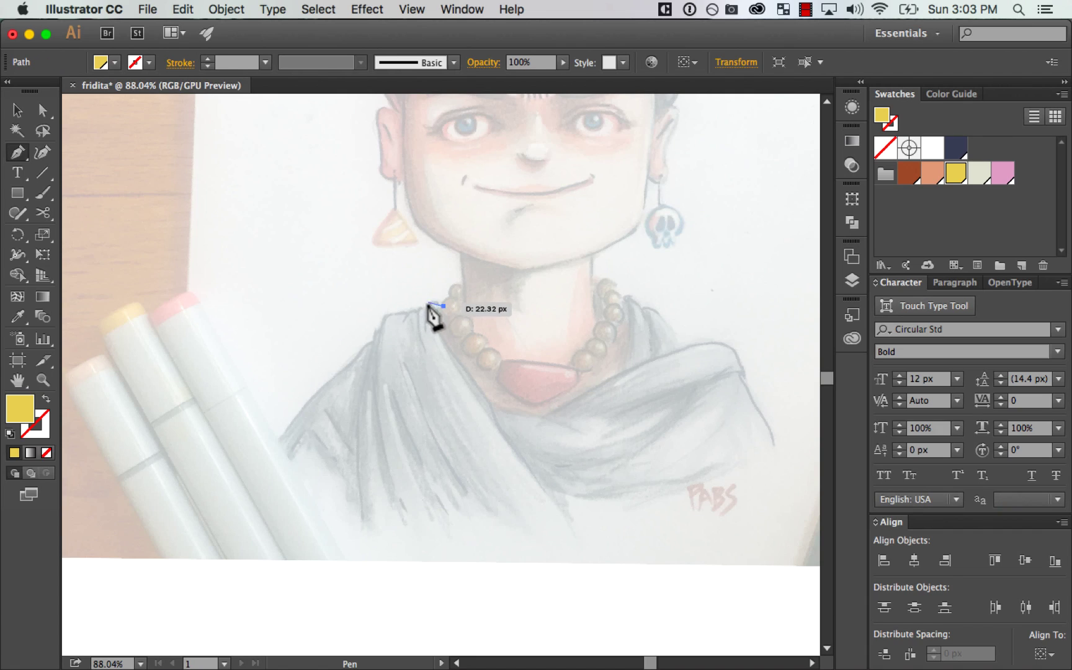
pyautogui.click(421, 310)
pyautogui.click(386, 314)
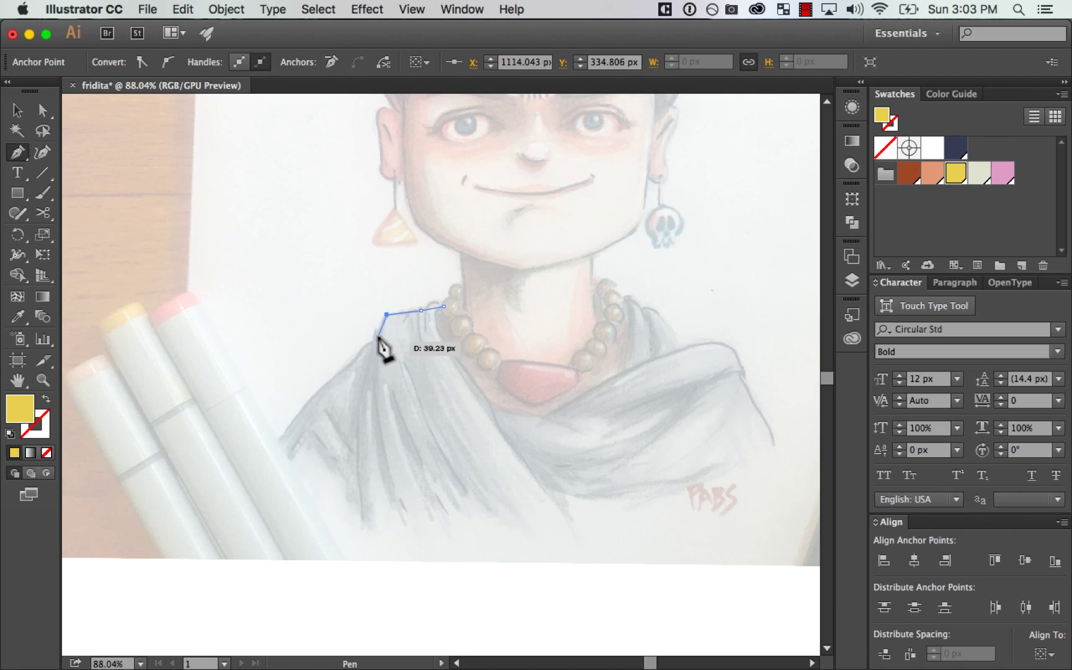
pyautogui.click(393, 524)
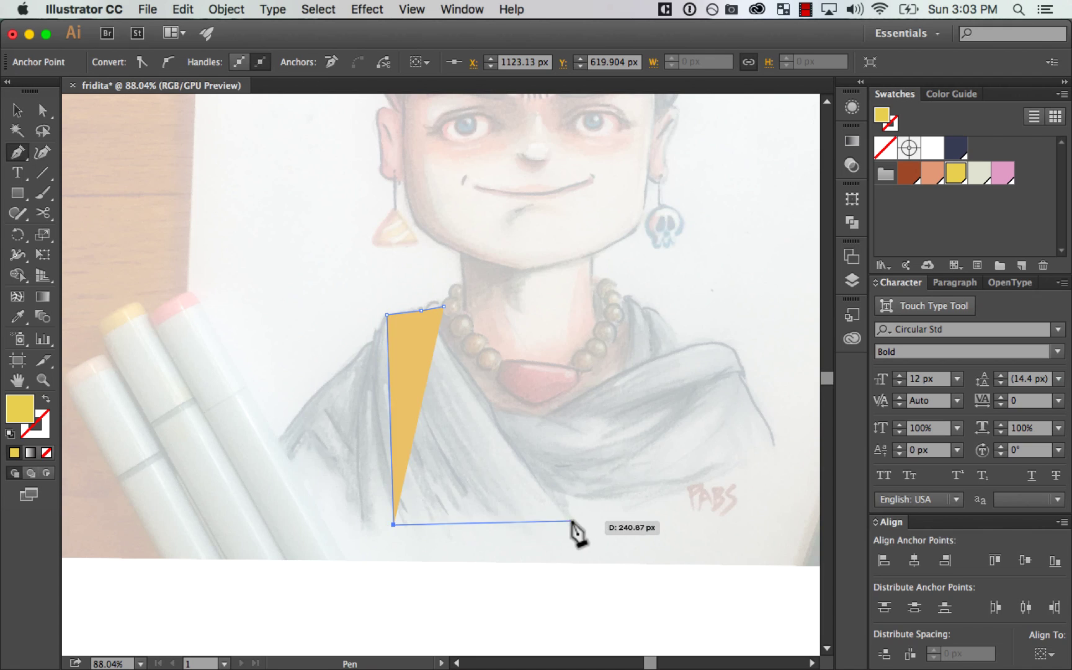
pyautogui.click(575, 521)
pyautogui.click(444, 306)
# Step: Remove the front fold shape's fill and apply the dark navy outline swatch to its stroke
pyautogui.press('v')
pyautogui.press('/')
pyautogui.press('x')
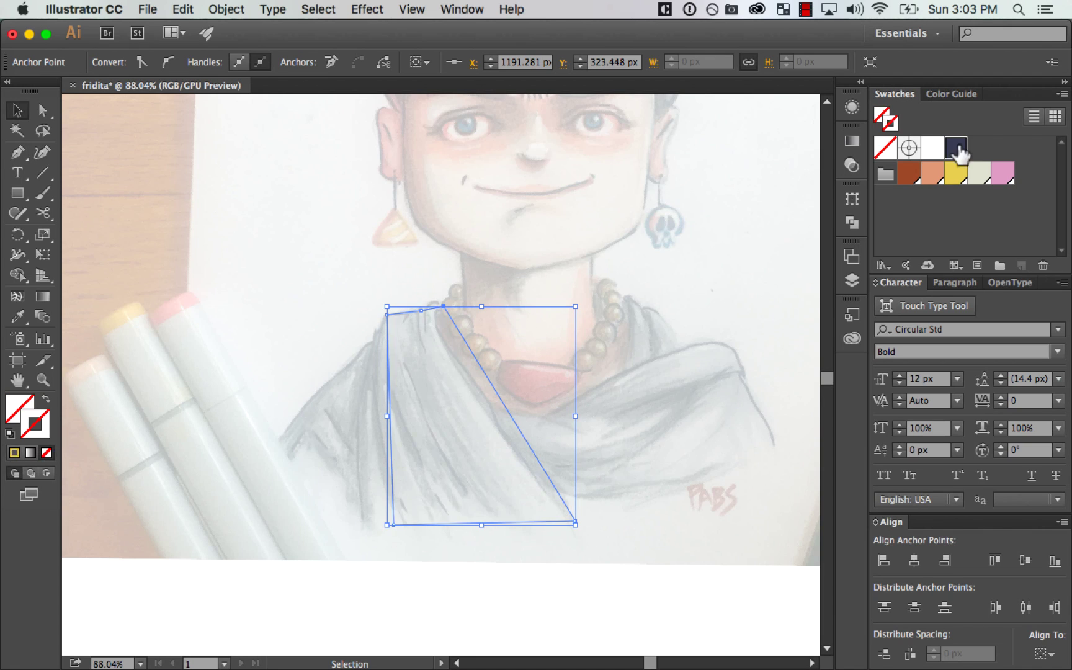
pyautogui.click(957, 151)
# Step: Curve the front fold's collar and side edges to follow the reference, keeping its pointed lower corner on the drawn hem
pyautogui.press('super+shift+a')
pyautogui.press('z')
pyautogui.moveTo(309, 584); pyautogui.dragTo(639, 244)
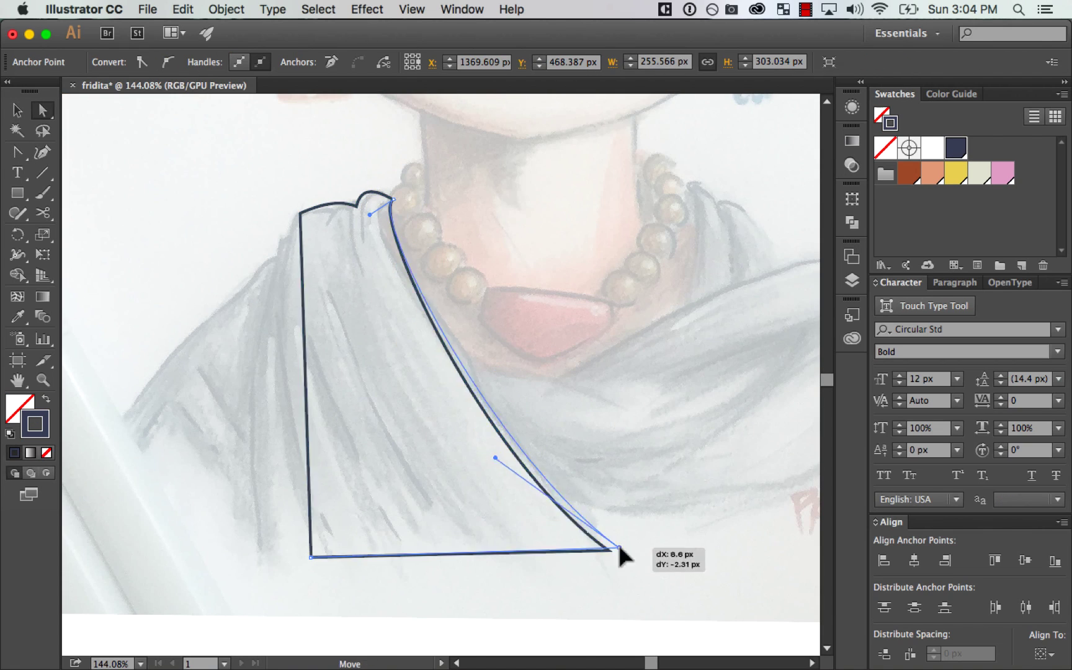
pyautogui.moveTo(619, 547); pyautogui.dragTo(609, 550)
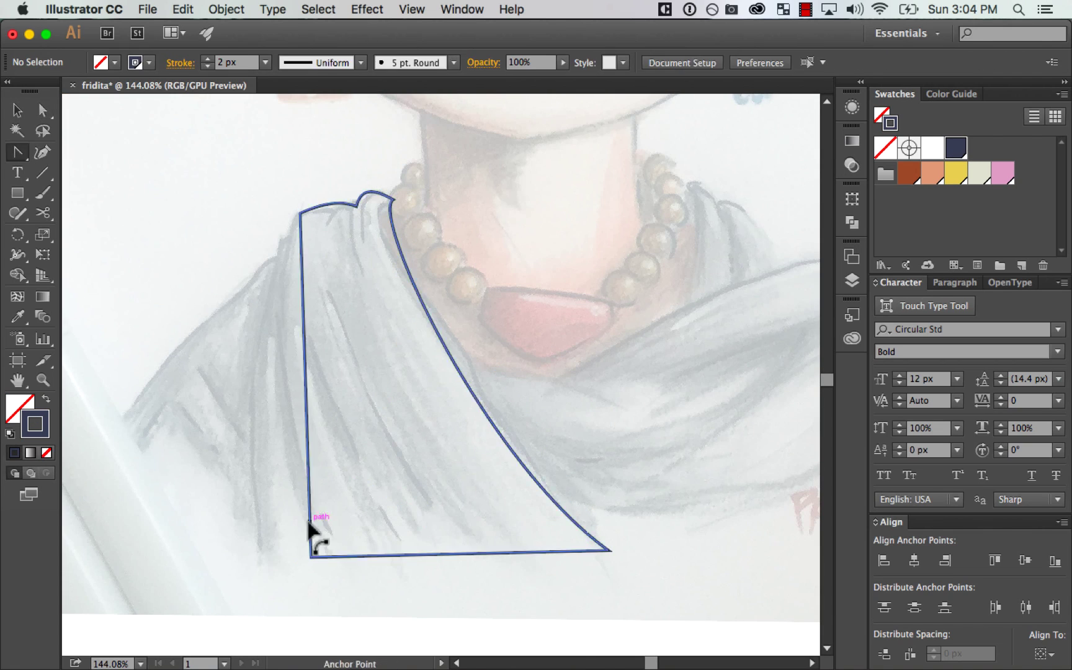
pyautogui.moveTo(307, 526); pyautogui.dragTo(297, 523)
# Step: Draw a narrow three-point open fold beside the front fold, with its outer side curved and its peak near the collar
pyautogui.moveTo(567, 579); pyautogui.dragTo(706, 555)
pyautogui.press('p')
pyautogui.click(398, 524)
pyautogui.click(438, 209)
pyautogui.click(460, 524)
pyautogui.moveTo(436, 221)
pyautogui.mouseDown()
pyautogui.moveTo(428, 211)
pyautogui.moveTo(445, 223)
pyautogui.mouseUp()
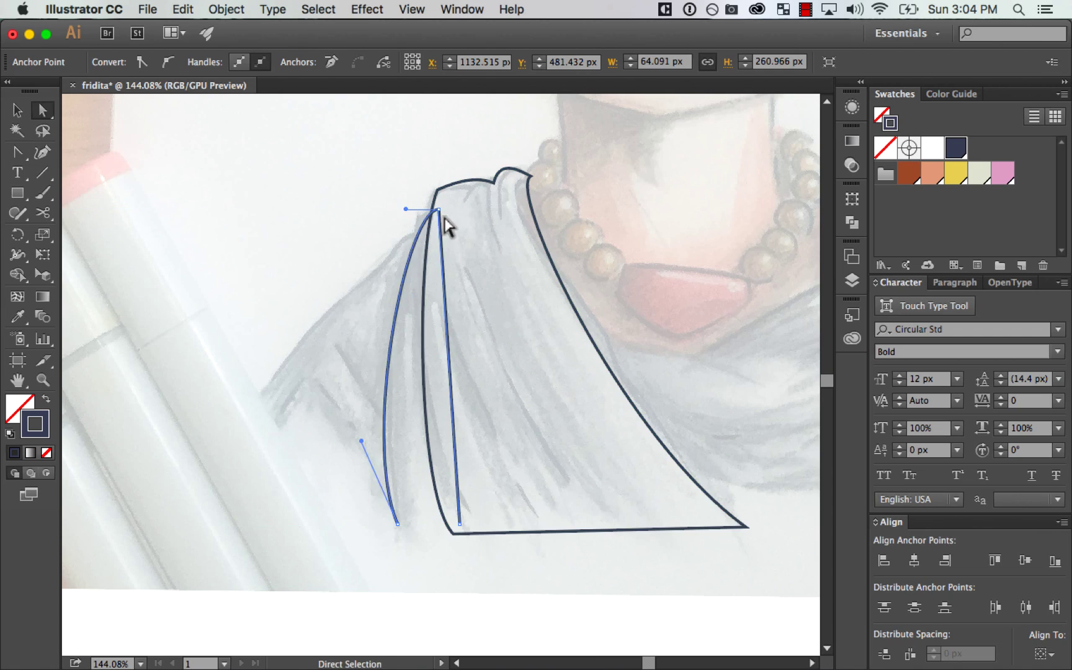
# Step: Draw the shoulder on the triangle-earring side as a four-point open path and curve its outer arm edge
pyautogui.press('z')
pyautogui.moveTo(390, 524); pyautogui.dragTo(756, 251)
pyautogui.press('p')
pyautogui.click(139, 457)
pyautogui.click(306, 234)
pyautogui.click(351, 206)
pyautogui.click(367, 453)
pyautogui.moveTo(207, 368); pyautogui.dragTo(187, 337)
# Step: Draw an open four-point path from the chest up over the skull-earring shoulder and down the arm
pyautogui.press('super+minus')
pyautogui.press('super+minus')
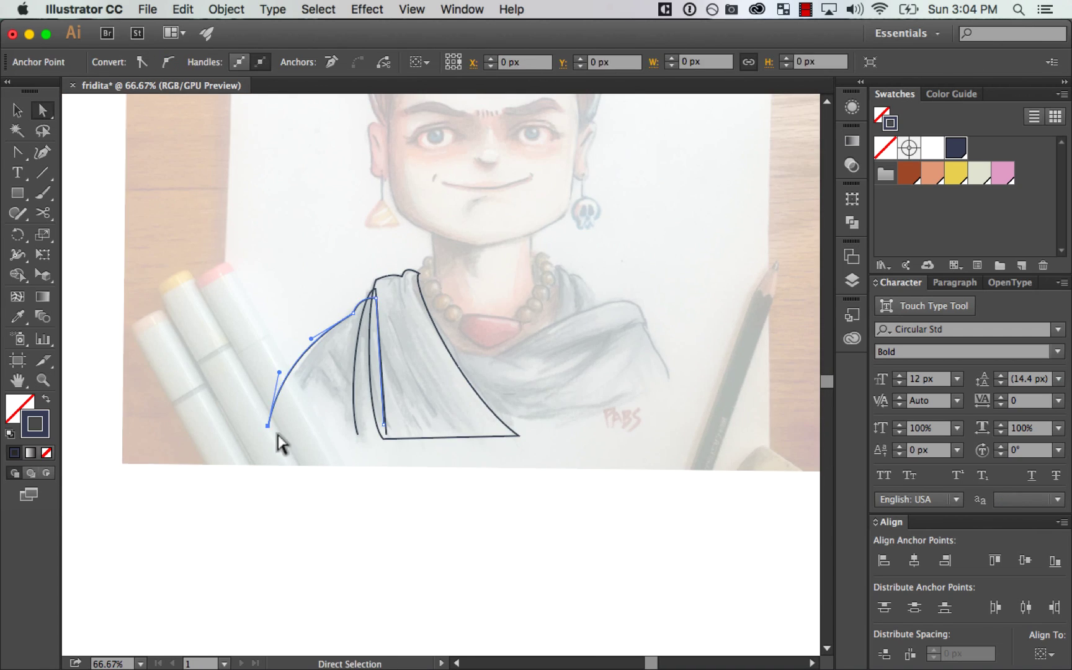
pyautogui.press('z')
pyautogui.moveTo(344, 539); pyautogui.dragTo(725, 256)
pyautogui.click(350, 470)
pyautogui.moveTo(642, 335); pyautogui.dragTo(708, 336)
pyautogui.click(677, 382)
pyautogui.click(750, 541)
# Step: Curve the chest start, shoulder corner and arm segment of the draped path to match the reference
pyautogui.hotkey('shift', 'c')
pyautogui.moveTo(374, 457); pyautogui.dragTo(359, 445)
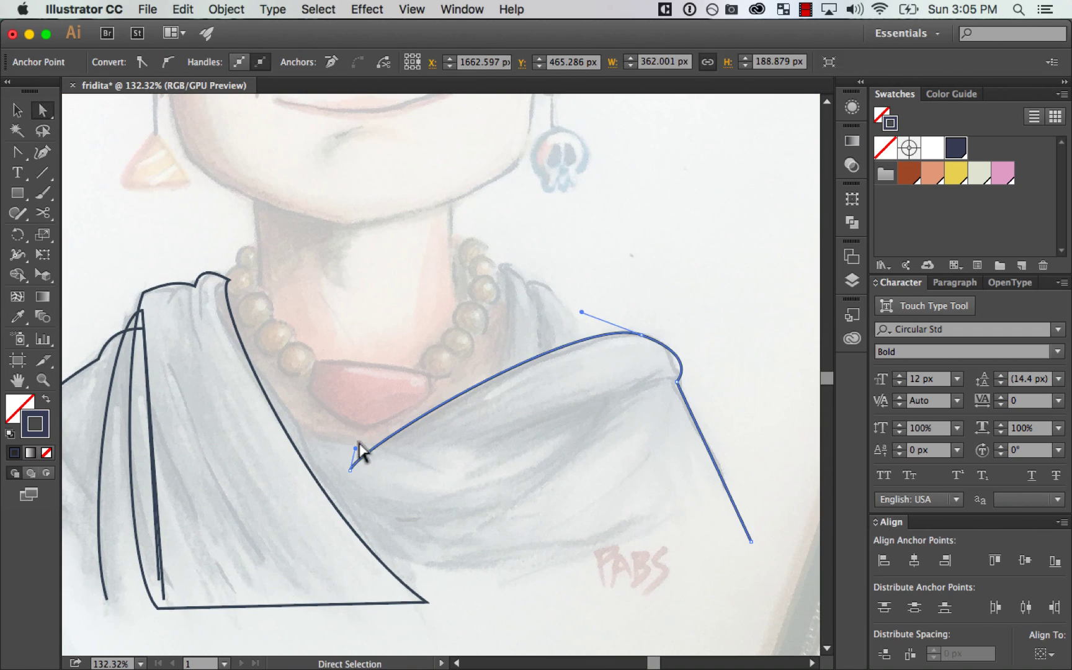
pyautogui.moveTo(704, 358); pyautogui.dragTo(682, 338)
pyautogui.moveTo(642, 334); pyautogui.dragTo(645, 335)
pyautogui.moveTo(718, 470); pyautogui.dragTo(745, 475)
pyautogui.moveTo(750, 542); pyautogui.dragTo(748, 542)
# Step: Draw a closed three-point fold beside the necklace that tucks behind the draped shoulder cloth
pyautogui.press('super+minus')
pyautogui.press('p')
pyautogui.click(491, 290)
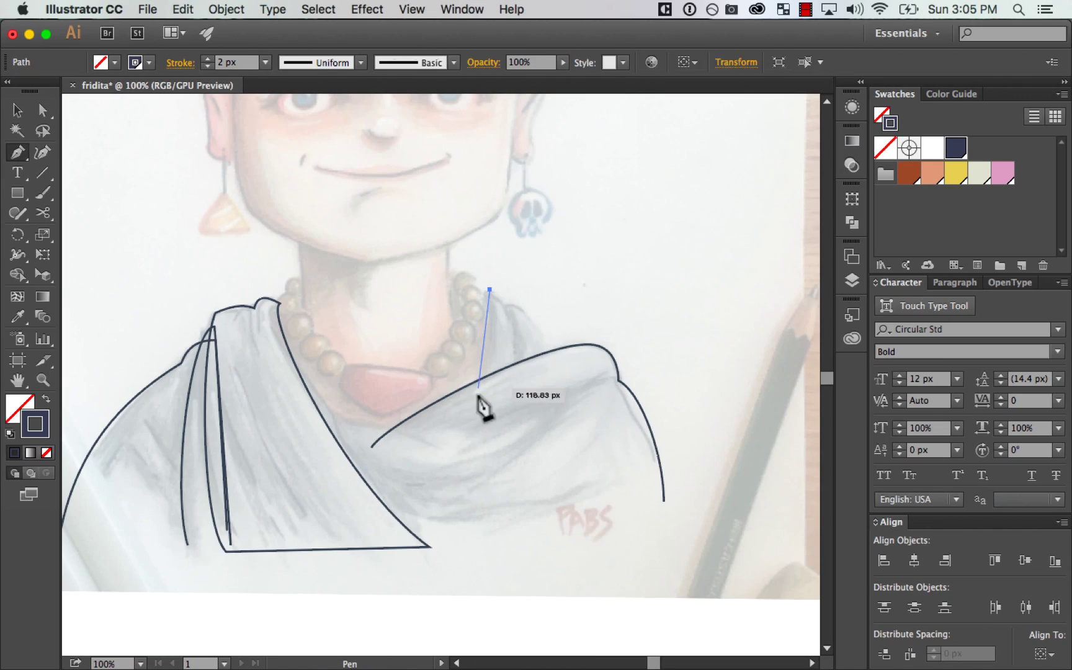
pyautogui.click(472, 415)
pyautogui.click(560, 375)
pyautogui.click(490, 290)
# Step: Curve the inner and outer edges of the fold beside the necklace to follow the reference
pyautogui.press('z')
pyautogui.moveTo(332, 527); pyautogui.dragTo(702, 253)
pyautogui.press('super+minus')
pyautogui.press('super+minus')
pyautogui.press('super+minus')
pyautogui.press('super+minus')
pyautogui.press('super+equal')
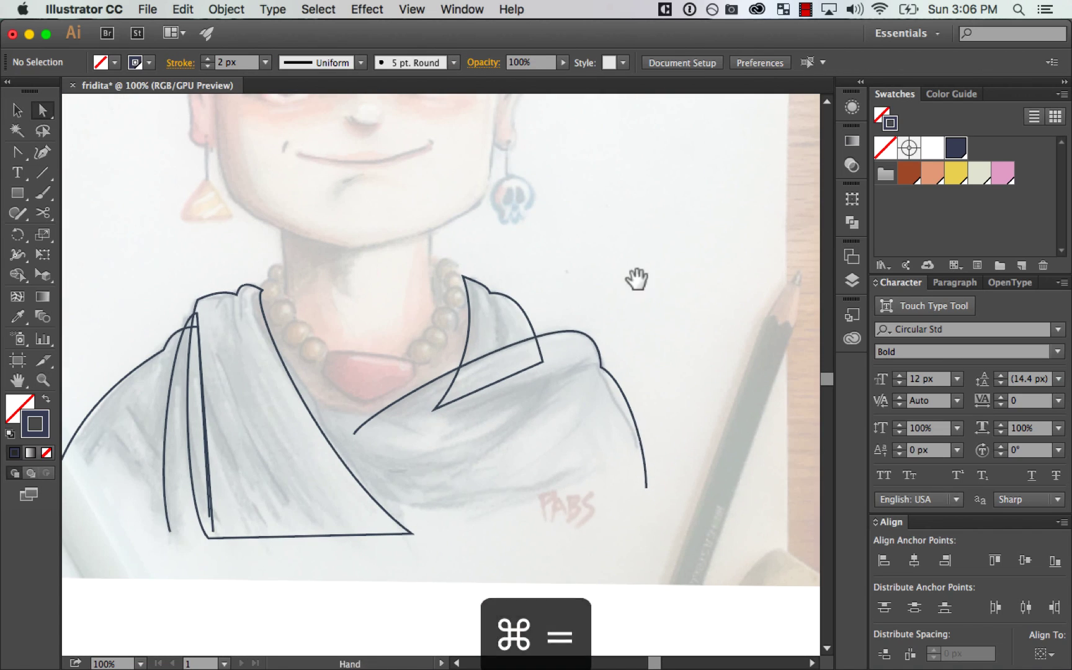
# Step: Draw open crease lines inside the shawl's front fold and on the shoulder at the triangle-earring side
pyautogui.press('v')
pyautogui.moveTo(640, 351); pyautogui.dragTo(671, 334)
pyautogui.press('p')
pyautogui.click(224, 367)
pyautogui.moveTo(292, 496); pyautogui.dragTo(340, 546)
pyautogui.press('v')
pyautogui.press('p')
pyautogui.click(153, 397)
pyautogui.click(189, 443)
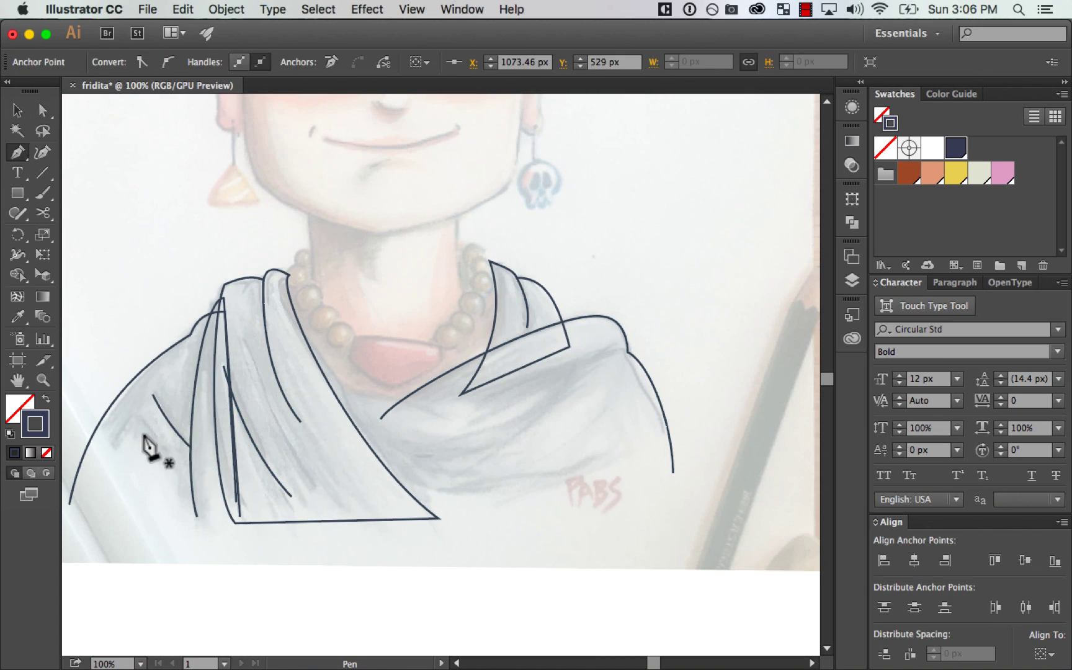
# Step: Draw a curved fold across the chest below the pendant and another curve rising from the chest to the draped shoulder
pyautogui.press('super+space')
pyautogui.moveTo(293, 317); pyautogui.dragTo(696, 552)
pyautogui.click(118, 294)
pyautogui.moveTo(448, 384); pyautogui.dragTo(607, 478)
pyautogui.keyDown('super'); pyautogui.click(439, 454); pyautogui.keyUp('super')
pyautogui.click(304, 420)
pyautogui.moveTo(691, 221); pyautogui.dragTo(777, 224)
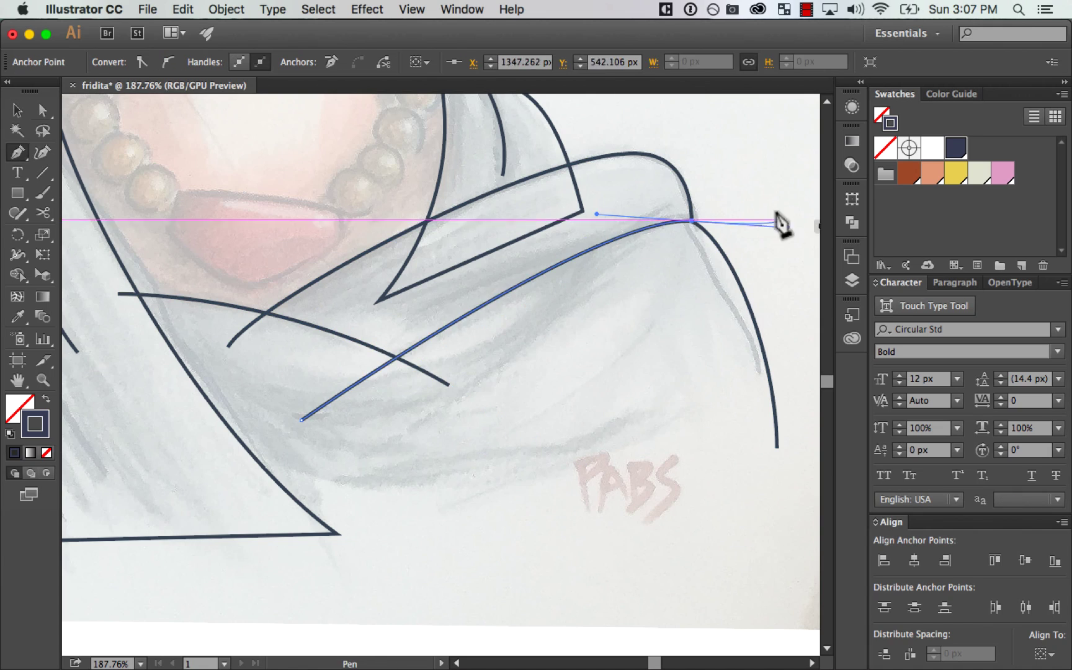
# Step: Adjust the anchors and handles of the two chest curves so the fold below the pendant arches more
pyautogui.press('a')
pyautogui.moveTo(597, 214); pyautogui.dragTo(392, 248)
pyautogui.moveTo(304, 420); pyautogui.dragTo(247, 374)
pyautogui.moveTo(392, 248); pyautogui.dragTo(476, 217)
pyautogui.click(118, 294)
pyautogui.moveTo(118, 294); pyautogui.dragTo(78, 321)
pyautogui.moveTo(396, 411); pyautogui.dragTo(466, 411)
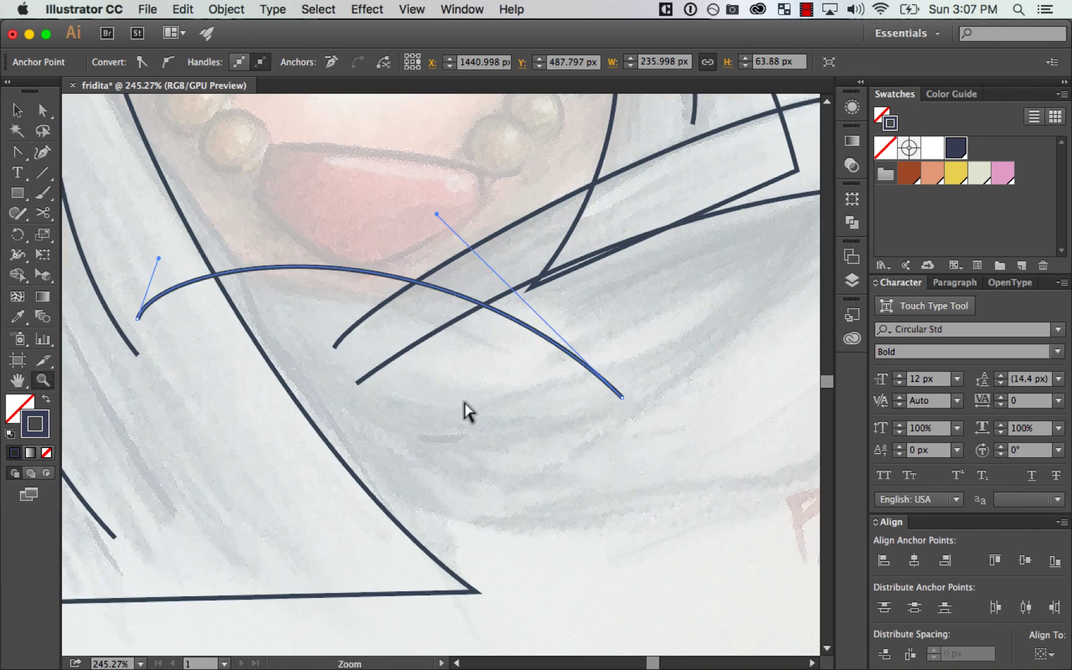
pyautogui.moveTo(160, 258); pyautogui.dragTo(198, 253)
# Step: Place a copy of the traced shawl on the colored portrait, using a white fill and a 6 px outline stroke
pyautogui.press('super+minus')
pyautogui.press('super+minus')
pyautogui.press('super+minus')
pyautogui.press('super+minus')
pyautogui.press('super+minus')
pyautogui.press('super+minus')
pyautogui.press('super+minus')
pyautogui.click(692, 366)
pyautogui.press('v')
pyautogui.moveTo(546, 397); pyautogui.dragTo(347, 471)
pyautogui.moveTo(443, 442); pyautogui.dragTo(726, 429)
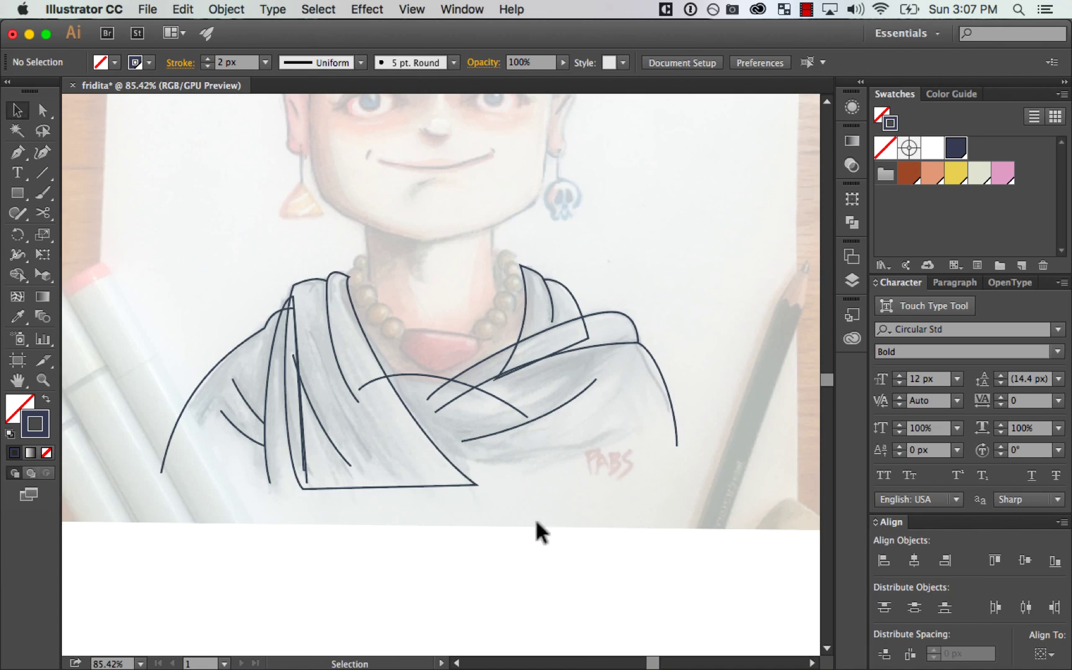
pyautogui.moveTo(677, 447); pyautogui.dragTo(687, 462)
pyautogui.moveTo(395, 514); pyautogui.dragTo(780, 291)
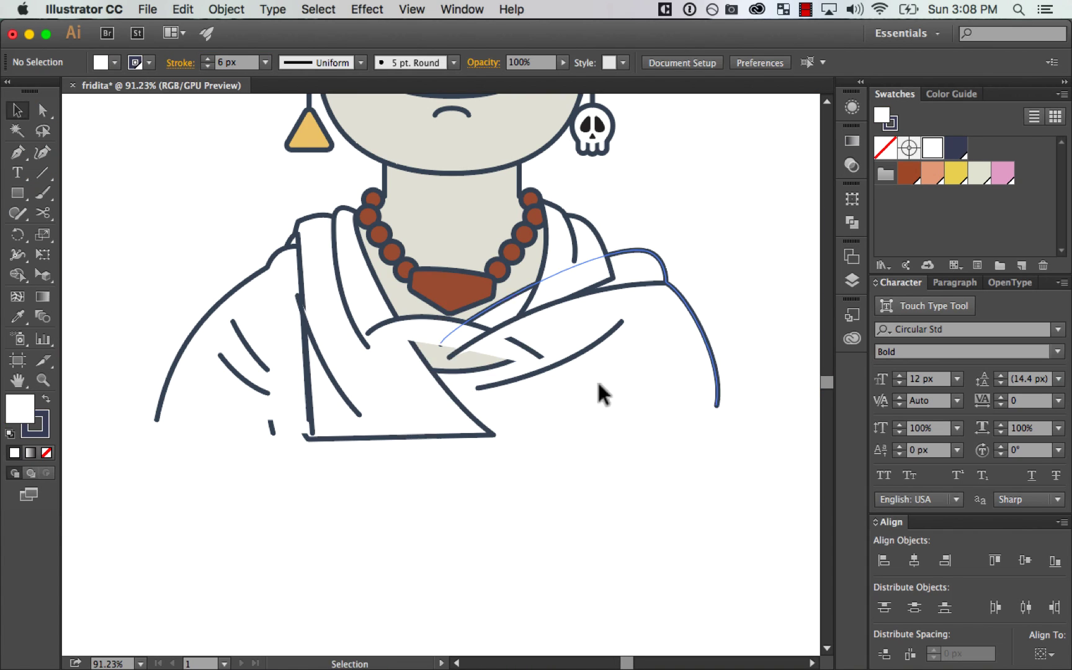
# Step: Add an anchor point where the fold below the pendant crosses the draped fold, and send the front fold's crease line backward
pyautogui.click(376, 361)
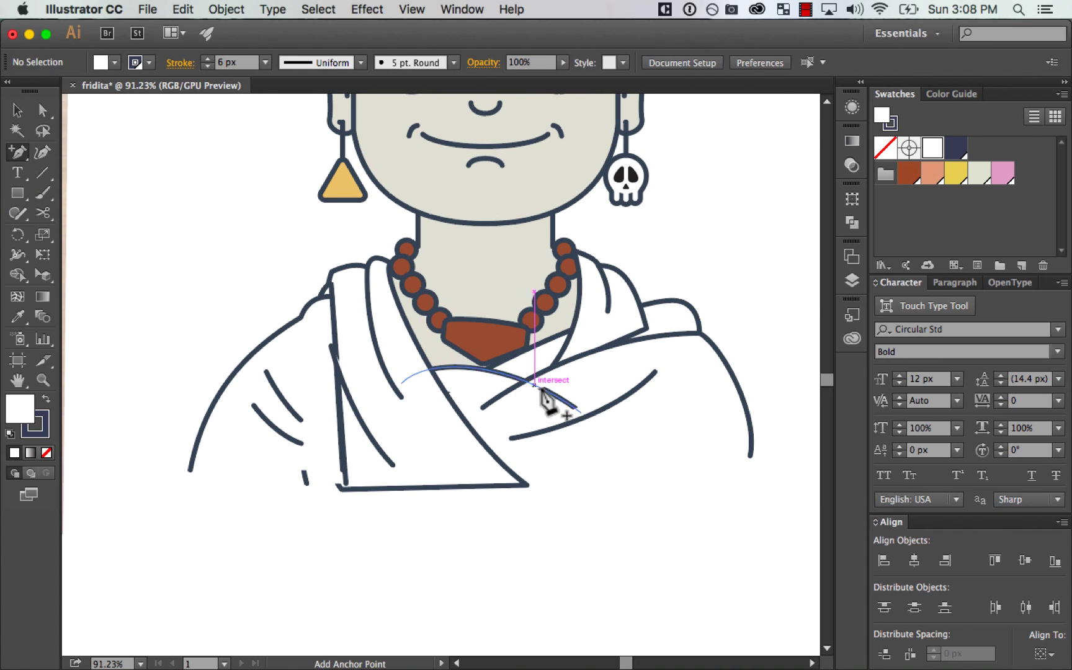
pyautogui.click(541, 389)
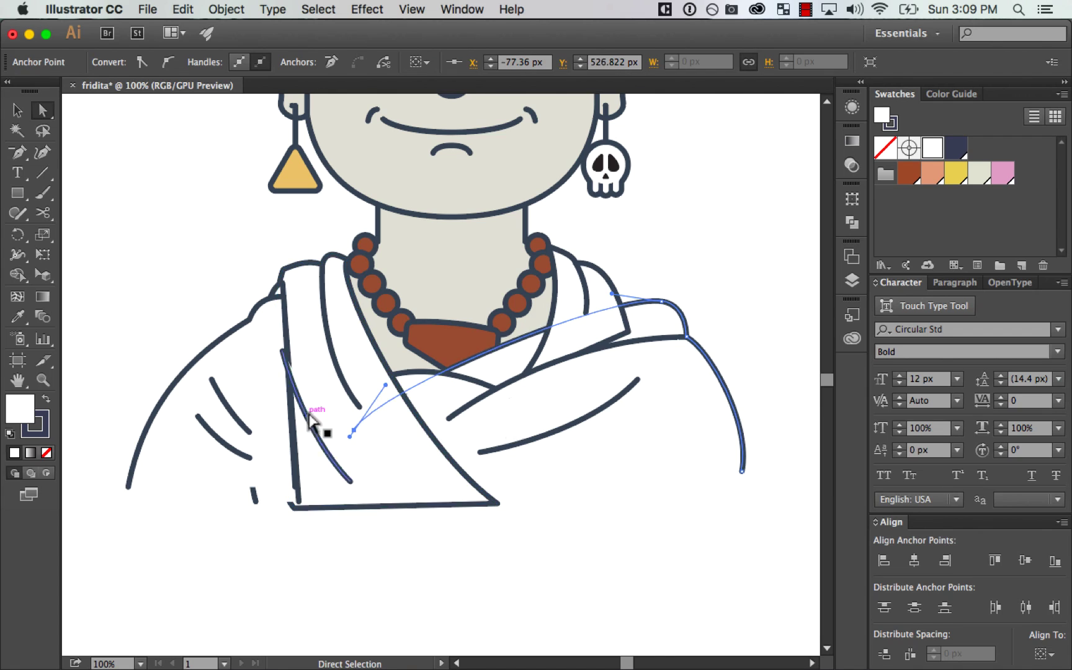
pyautogui.keyDown('super'); pyautogui.click(318, 426); pyautogui.keyUp('super')
pyautogui.press('super+bracketleft')
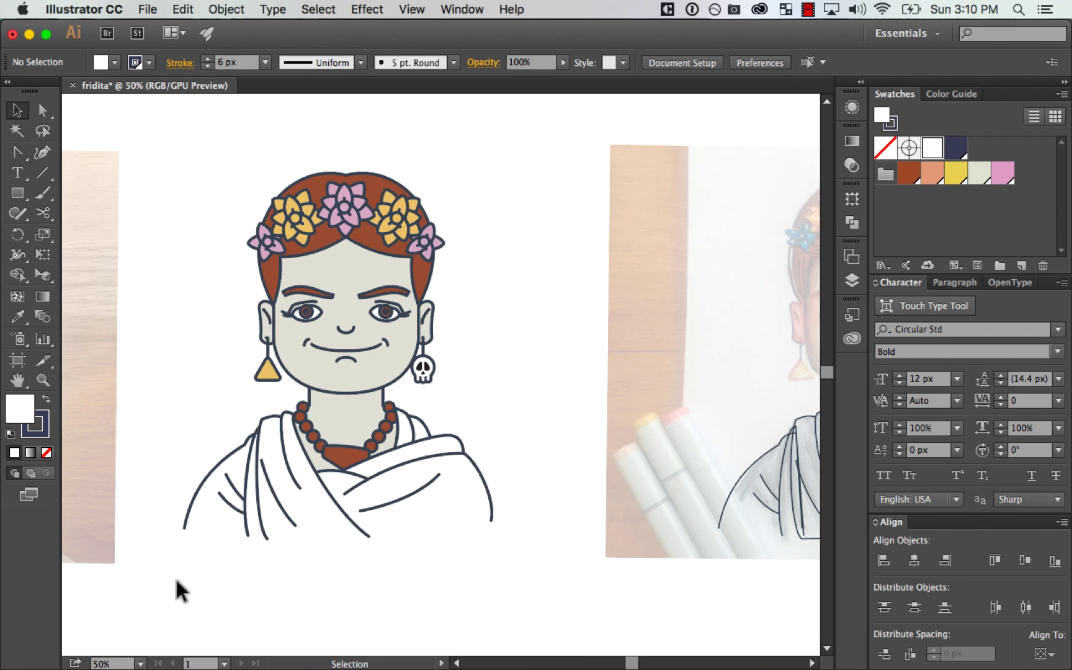
# Step: Redraw both eyes as an upper lid line with lashes and a solid navy circle, without the inner rings
pyautogui.moveTo(175, 577); pyautogui.dragTo(536, 407)
pyautogui.press('super+z')
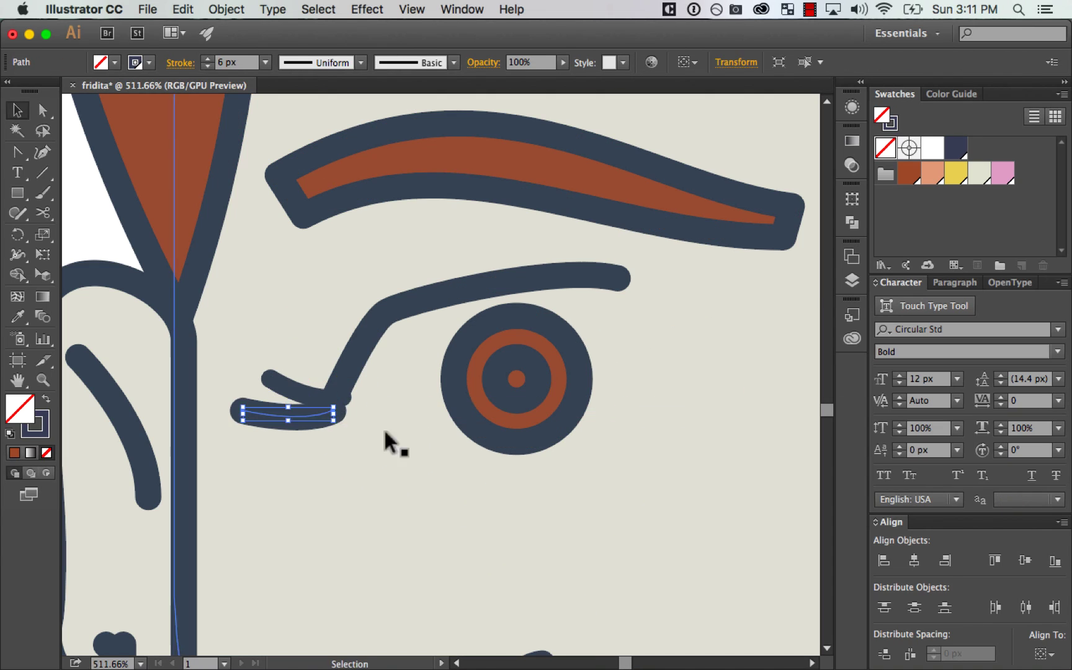
pyautogui.press('super+equal')
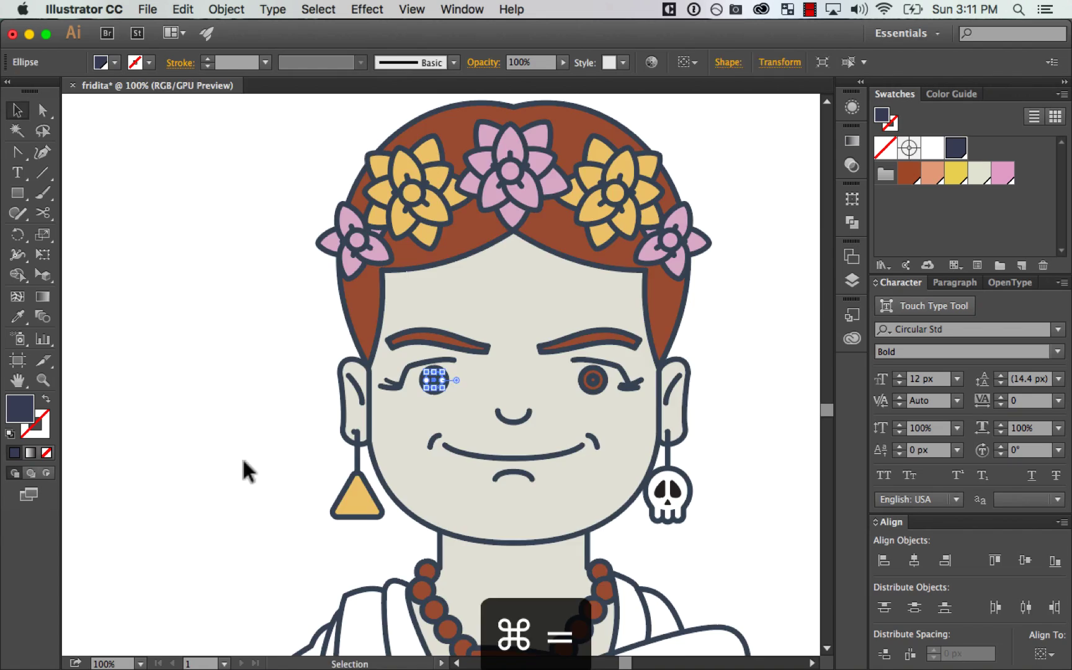
pyautogui.press('super+minus')
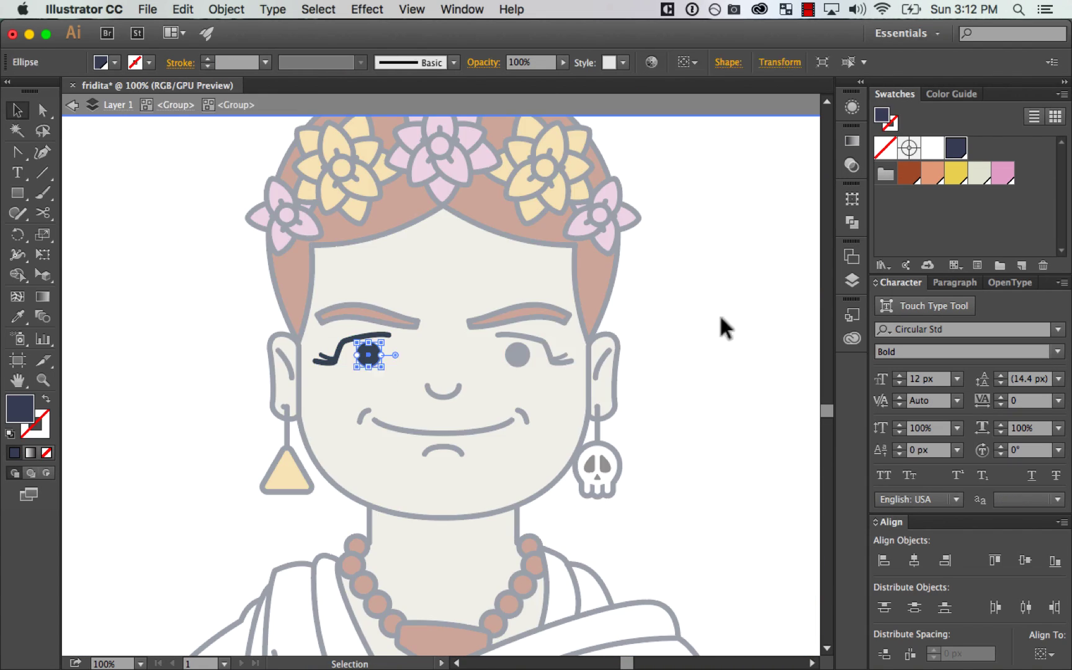
pyautogui.press('super+shift+g')
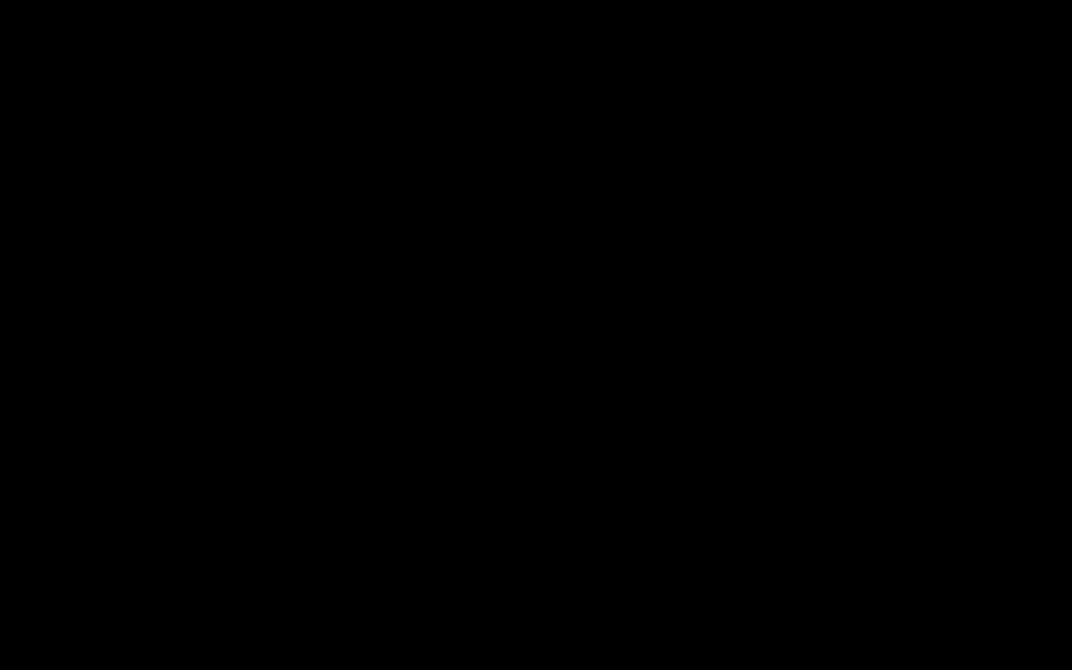
pyautogui.press('super+equal')
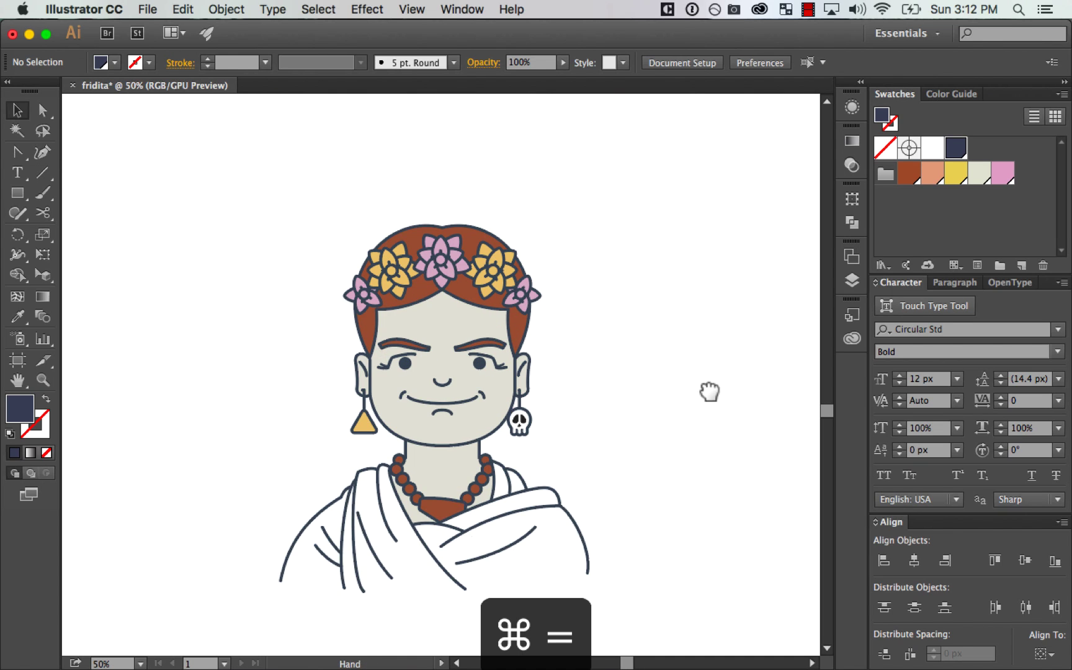
pyautogui.moveTo(710, 391); pyautogui.dragTo(696, 367)
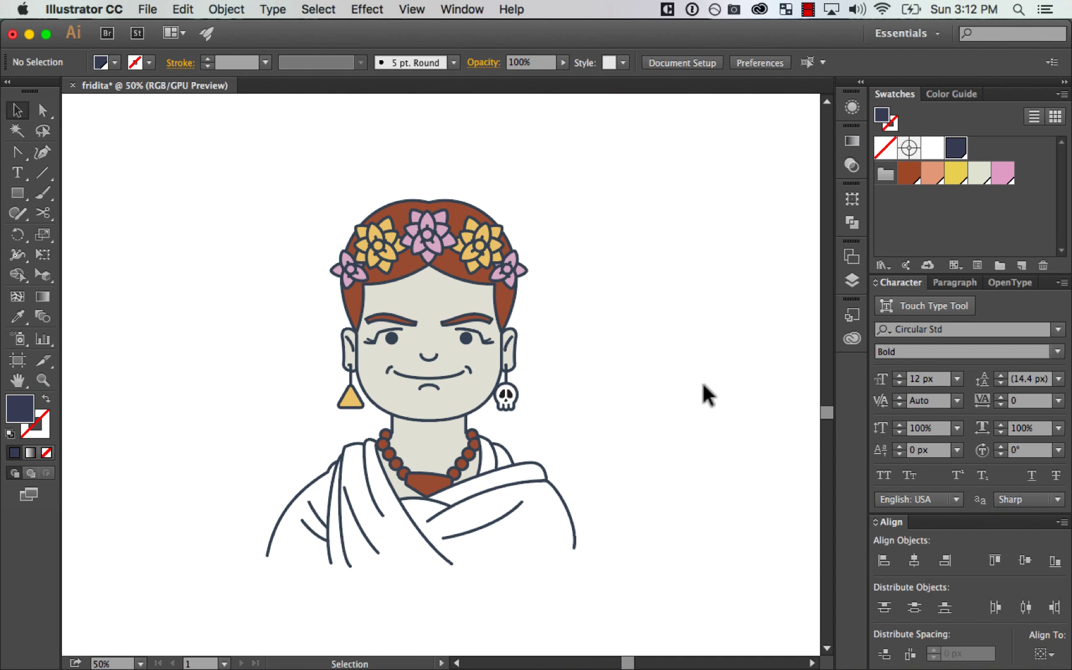
# Step: Set the stroke weight of the whole portrait's outlines to 8 px
pyautogui.press('super+a')
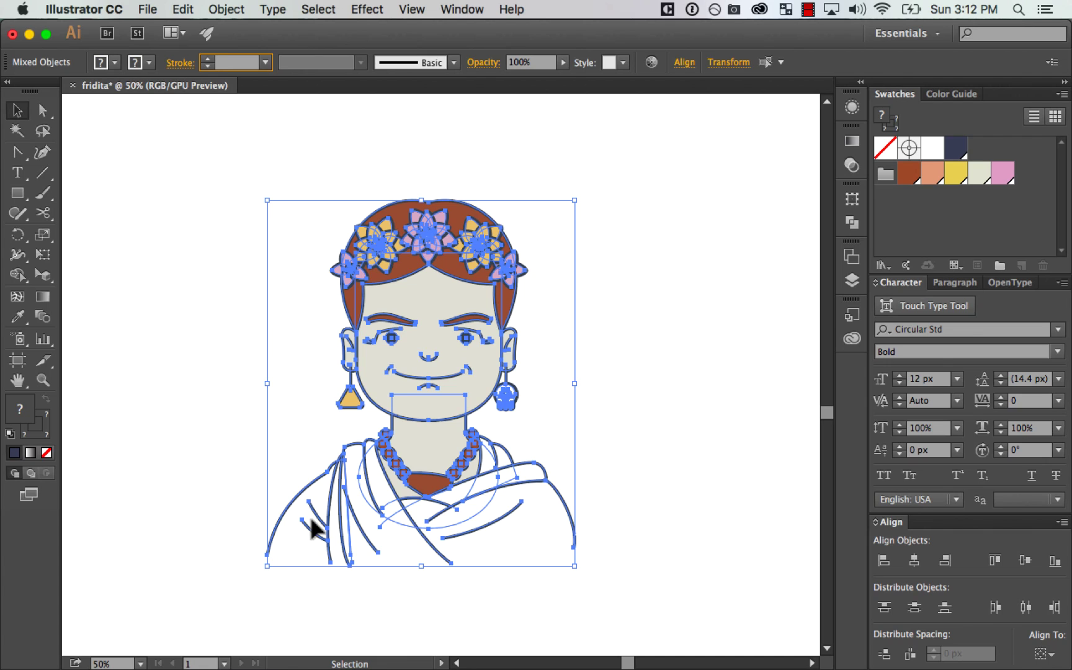
pyautogui.click(672, 380)
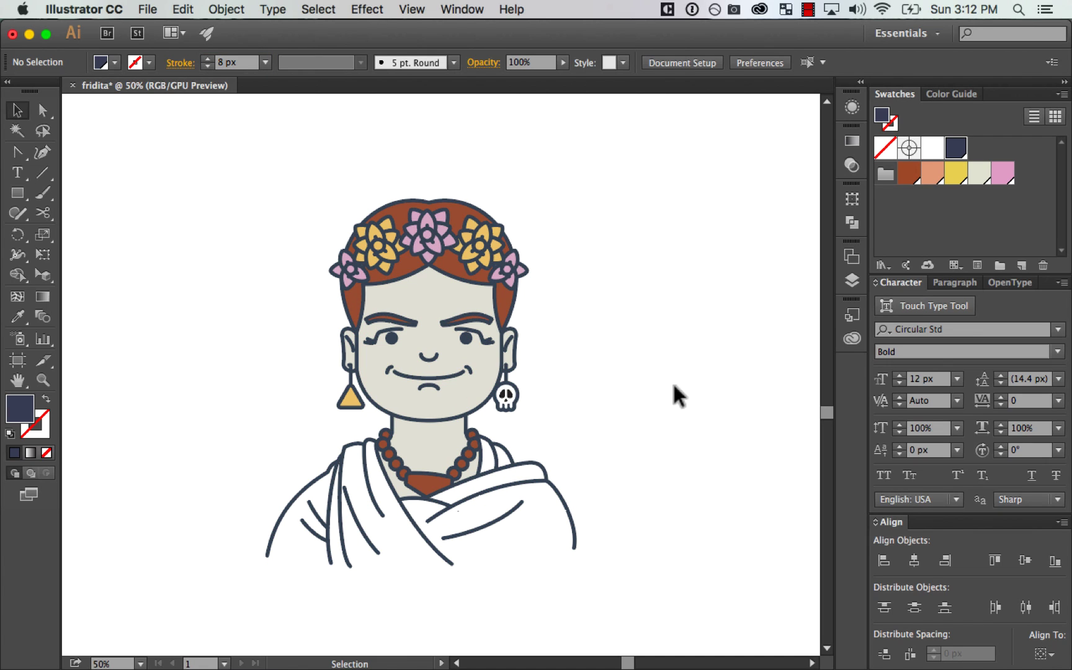
pyautogui.press('super+space')
pyautogui.moveTo(646, 200)
pyautogui.mouseDown()
pyautogui.moveTo(302, 559)
pyautogui.moveTo(226, 592)
pyautogui.mouseUp()
pyautogui.moveTo(713, 367); pyautogui.dragTo(708, 376)
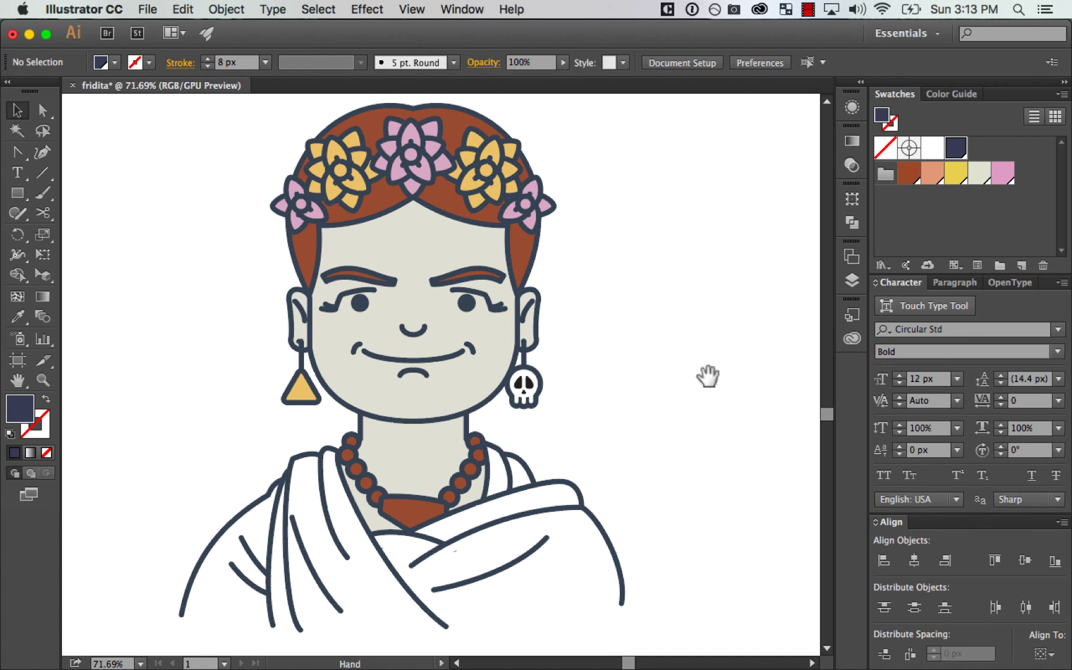
pyautogui.click(522, 409)
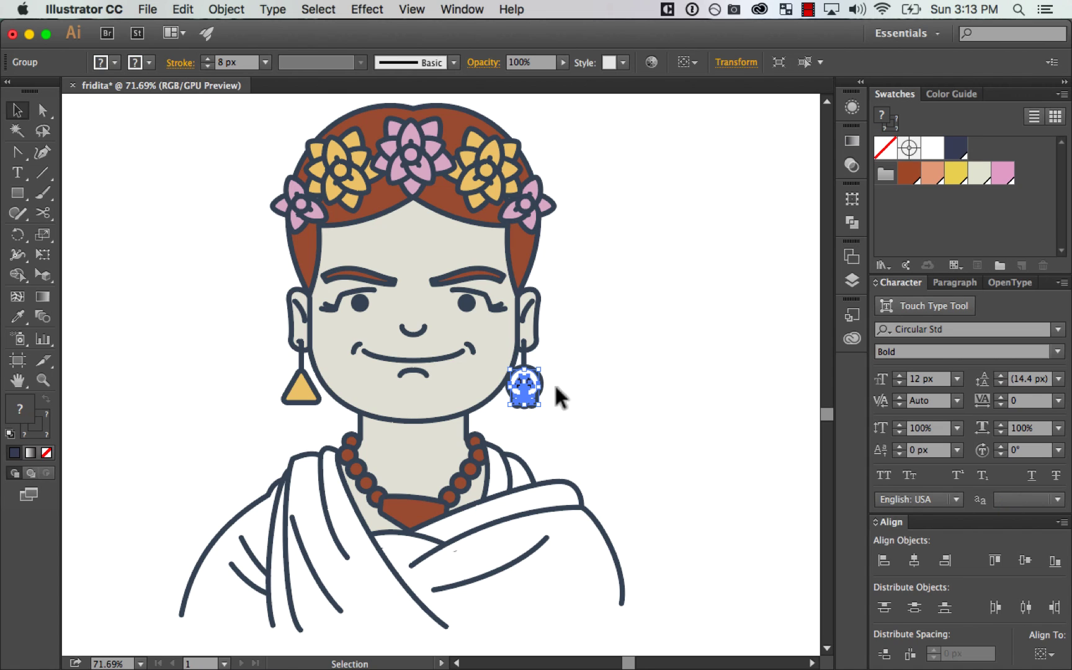
pyautogui.click(598, 370)
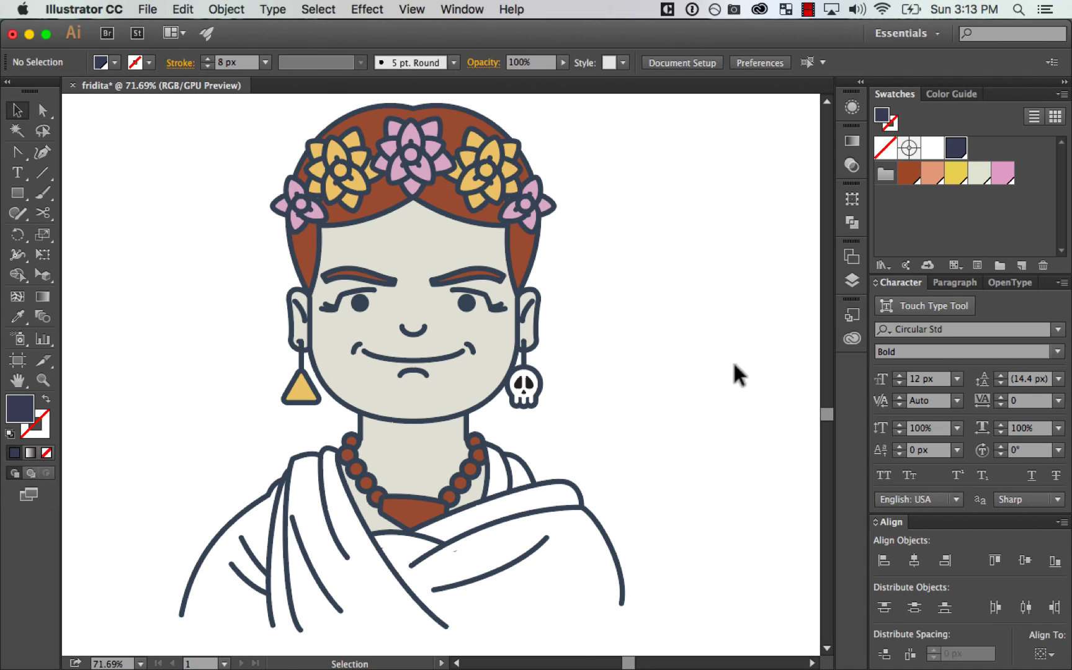
pyautogui.press('super+minus')
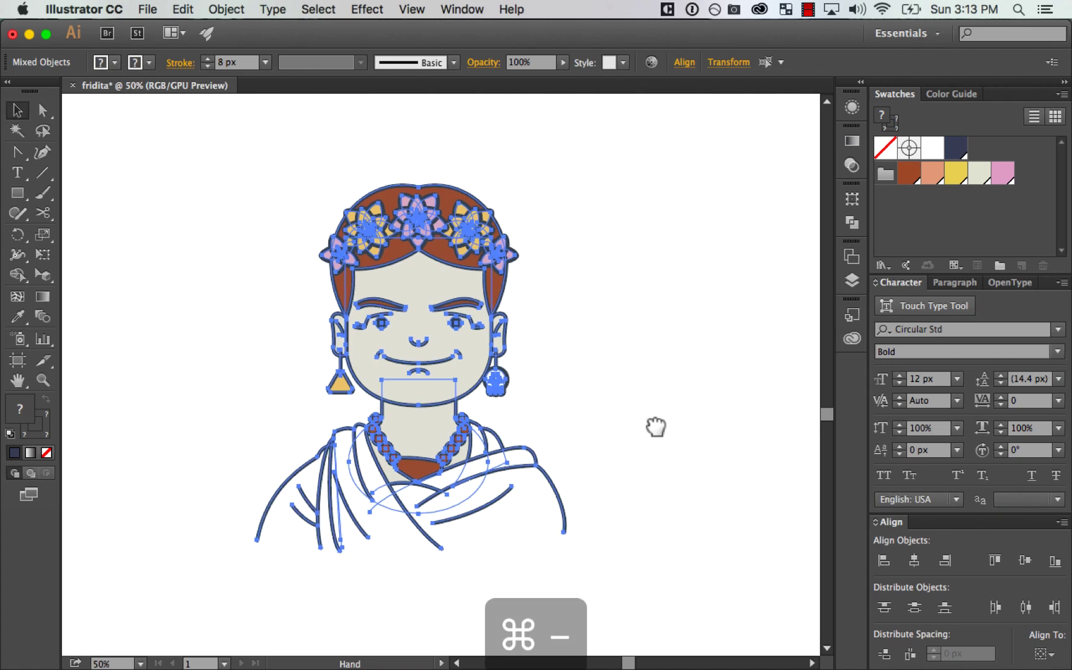
pyautogui.moveTo(651, 426); pyautogui.dragTo(701, 402)
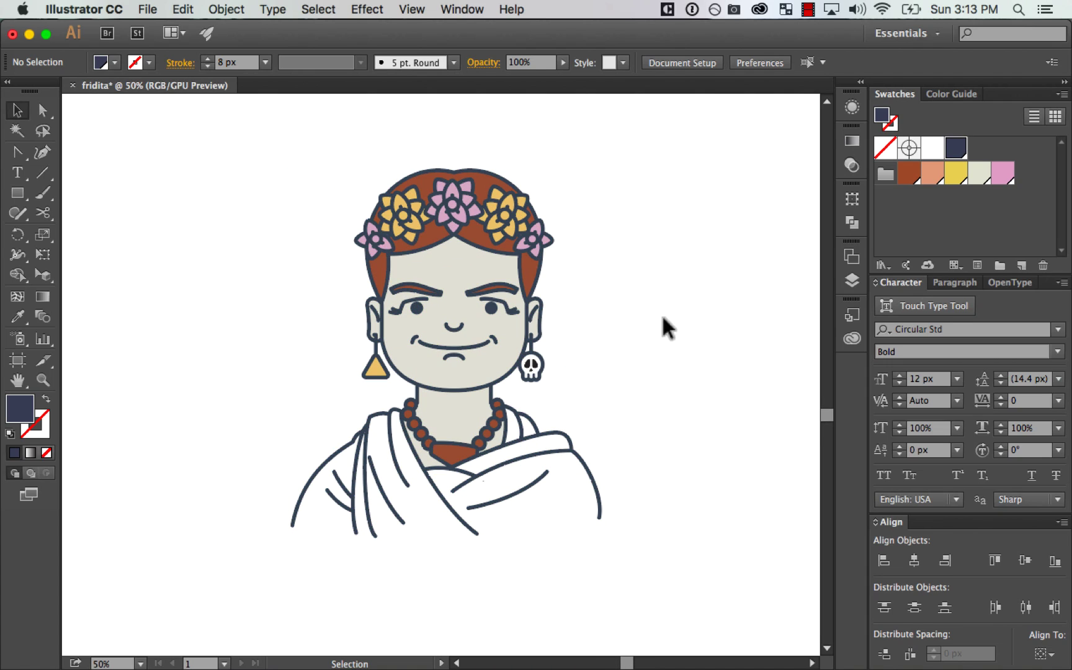
pyautogui.moveTo(669, 151); pyautogui.dragTo(670, 152)
pyautogui.moveTo(615, 317); pyautogui.dragTo(651, 294)
pyautogui.moveTo(460, 460); pyautogui.dragTo(514, 424)
pyautogui.press('super+z')
pyautogui.click(687, 399)
pyautogui.press('super+minus')
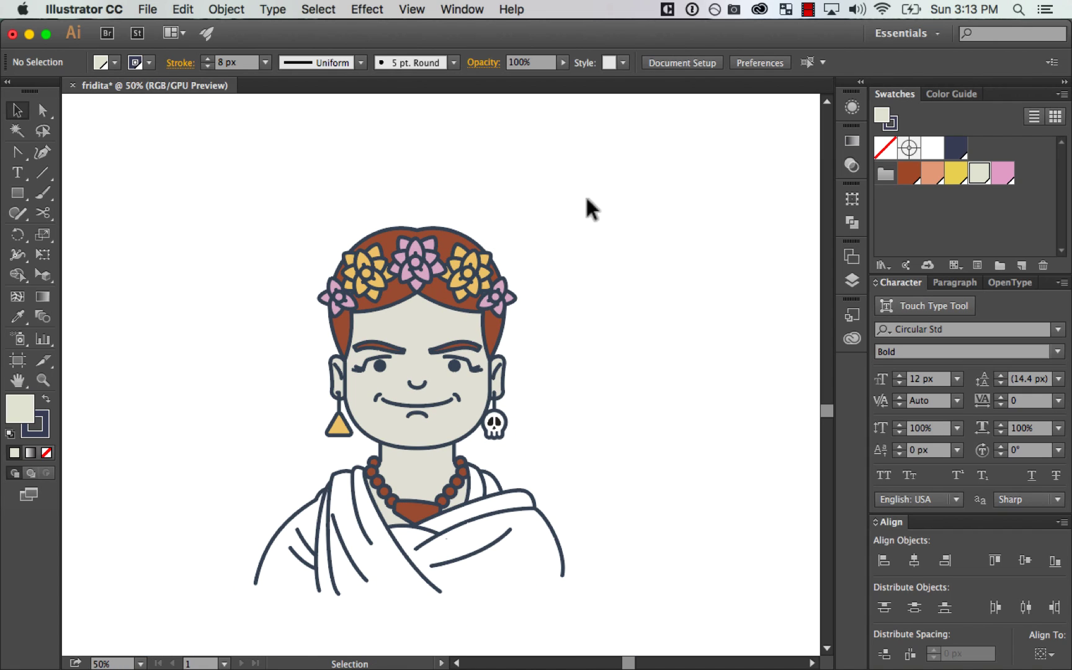
# Step: Draw a navy arrow with the Pen tool, pointing down toward the hair beside the yellow flower, and remove its fill
pyautogui.click(524, 239)
pyautogui.click(524, 185)
pyautogui.press('Escape')
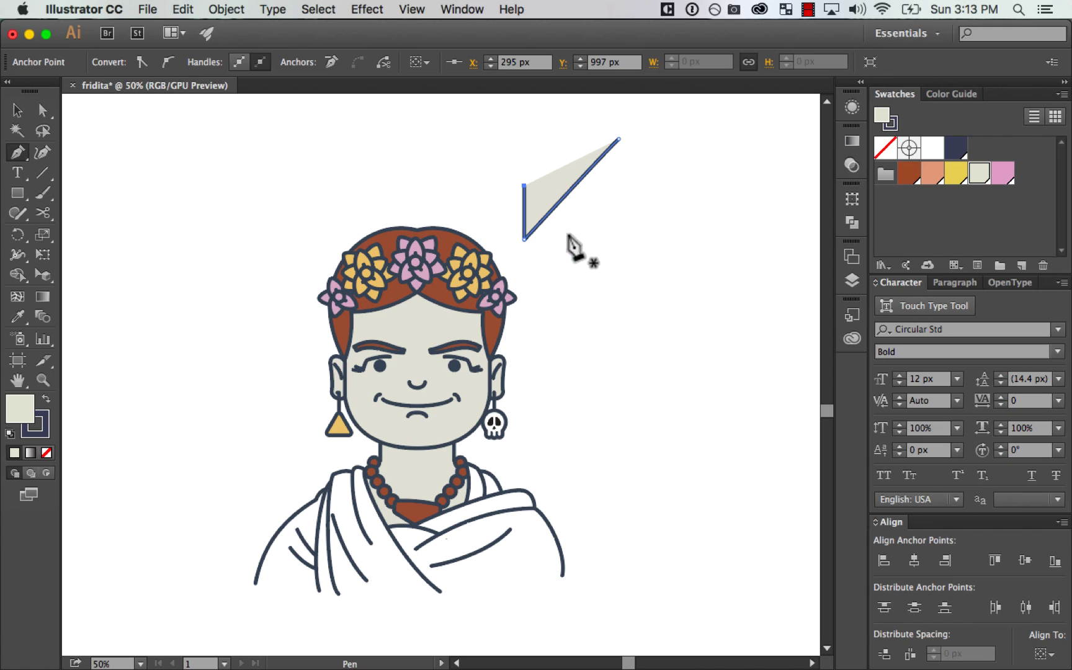
pyautogui.click(524, 239)
pyautogui.press('v')
pyautogui.moveTo(664, 208); pyautogui.dragTo(498, 242)
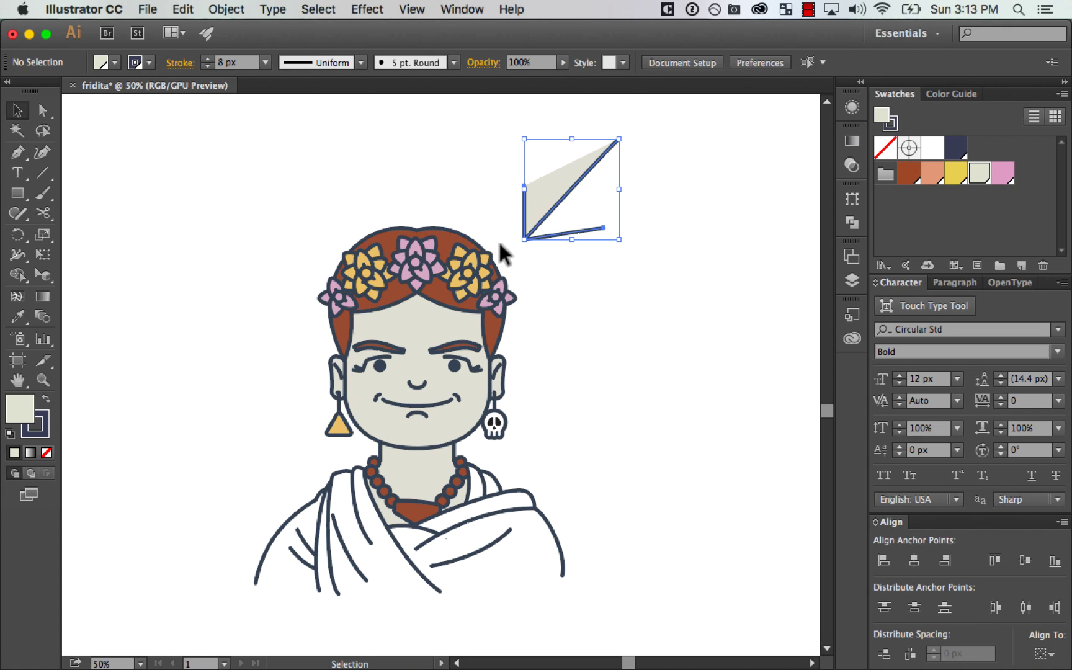
pyautogui.click(46, 453)
pyautogui.click(648, 166)
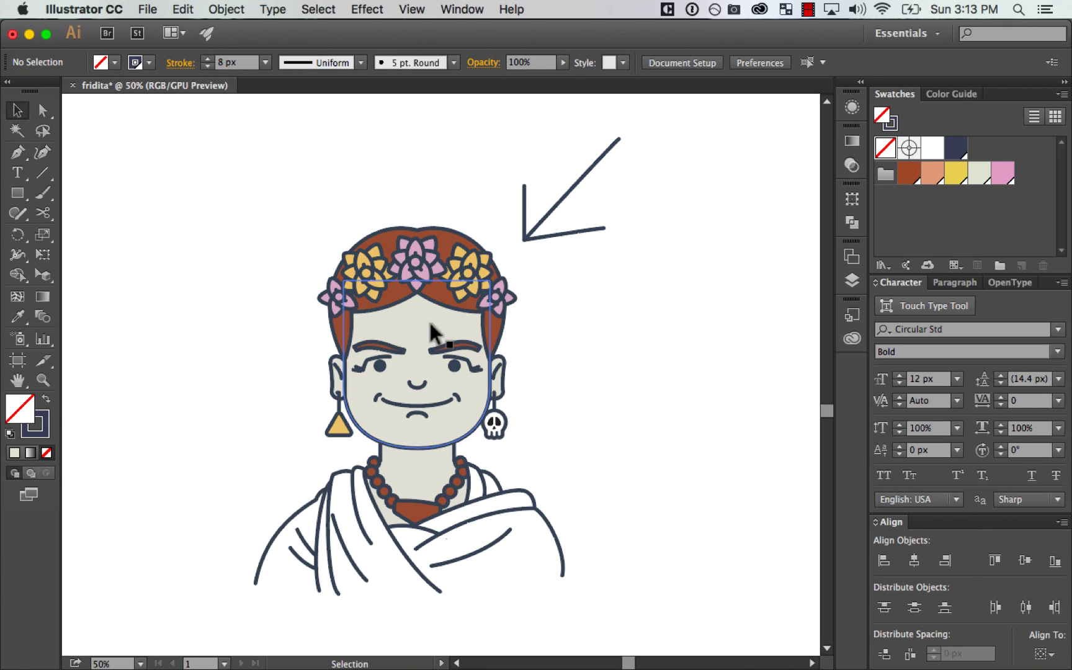
# Step: Examine the outlines of the flowers, hair and facial features up close and in the whole portrait
pyautogui.moveTo(234, 608); pyautogui.dragTo(699, 168)
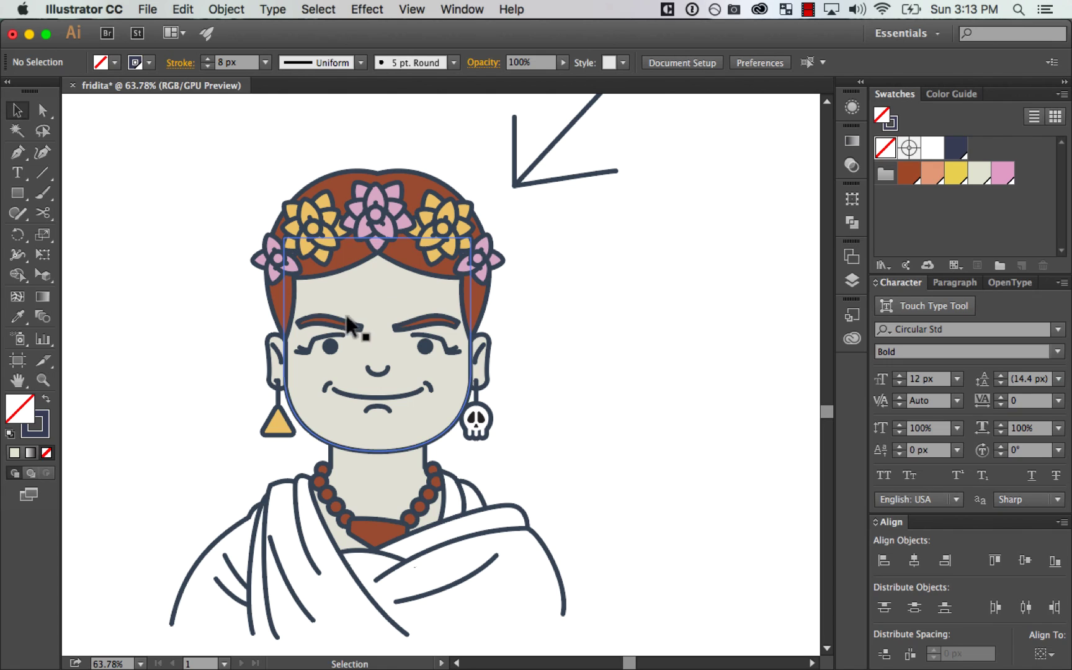
pyautogui.press('super+space')
pyautogui.moveTo(201, 158); pyautogui.dragTo(634, 465)
pyautogui.press('space')
pyautogui.moveTo(628, 311); pyautogui.dragTo(663, 302)
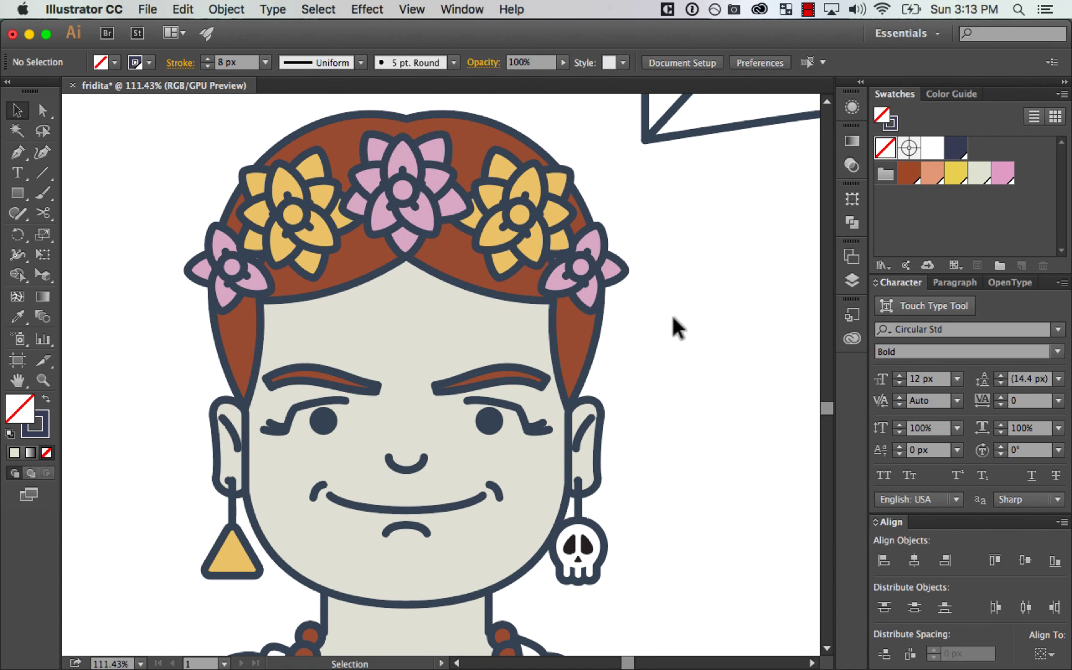
pyautogui.press('super+minus')
pyautogui.press('super+minus')
pyautogui.press('super+minus')
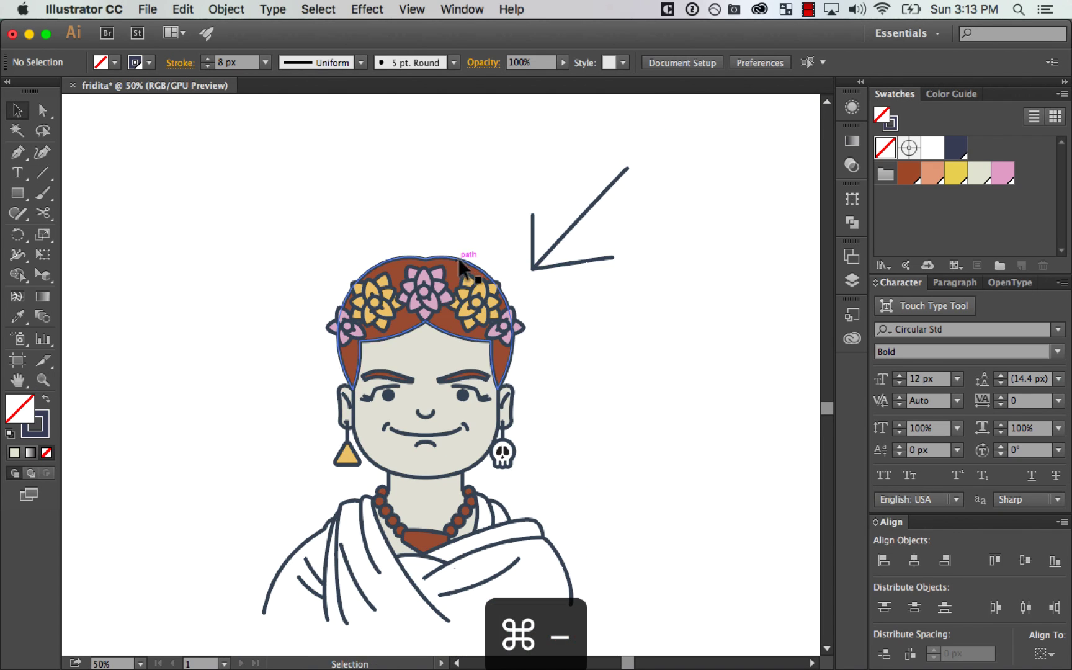
pyautogui.press('super+z')
# Step: Soften the global reddish-brown hair swatch to 54% saturation and 64% brightness, with the preview on
pyautogui.press('z')
pyautogui.moveTo(407, 405); pyautogui.dragTo(631, 236)
pyautogui.press('space')
pyautogui.moveTo(646, 341); pyautogui.dragTo(673, 332)
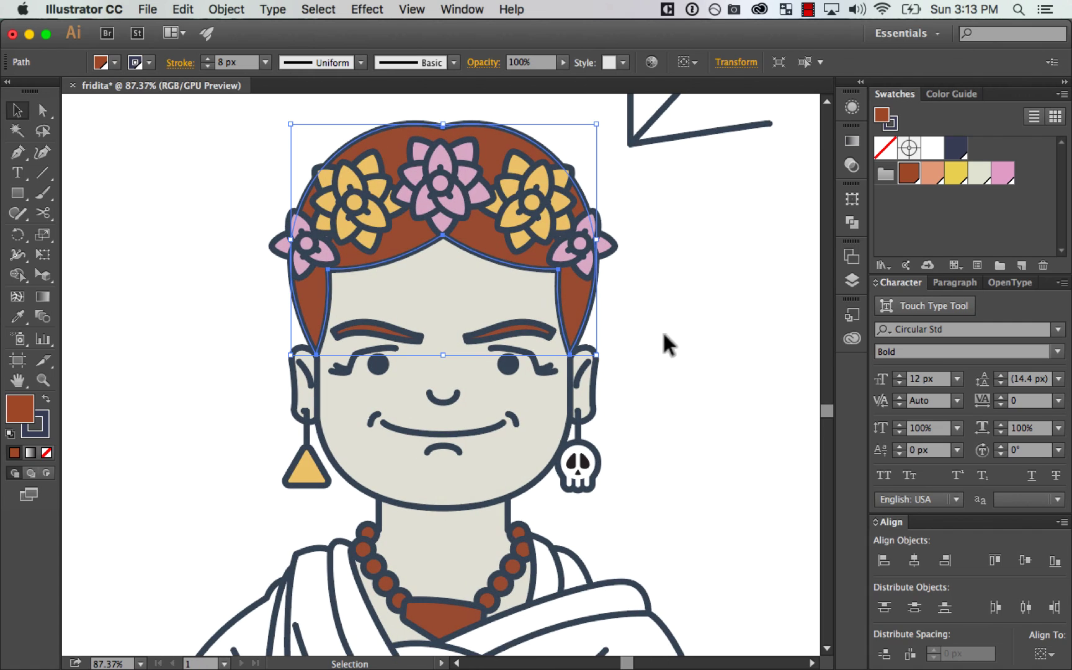
pyautogui.click(678, 330)
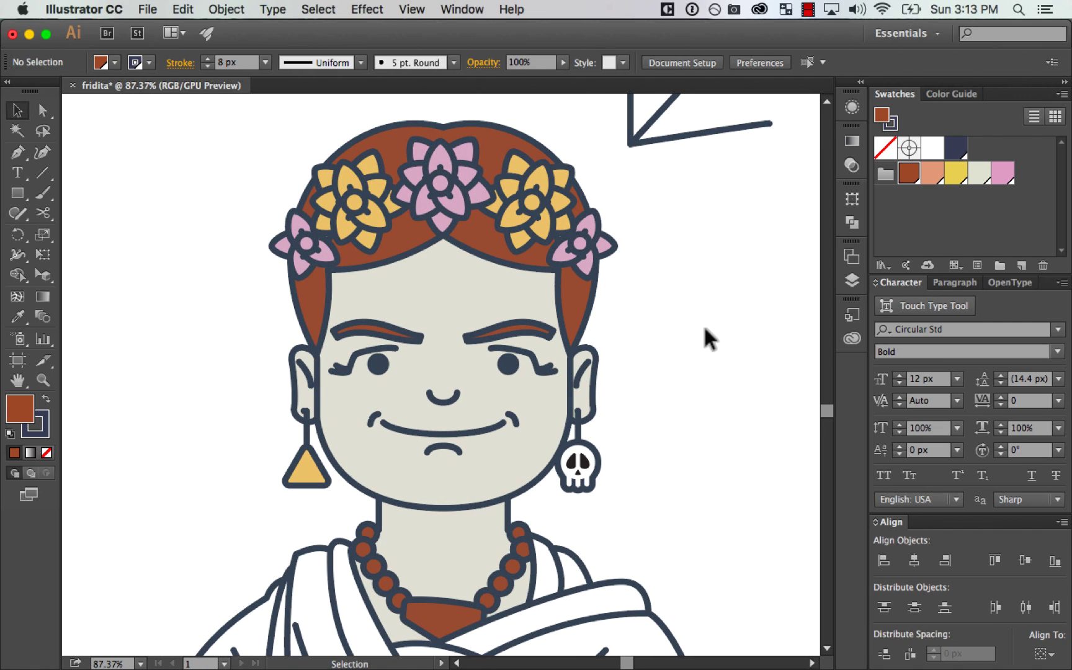
pyautogui.doubleClick(911, 176)
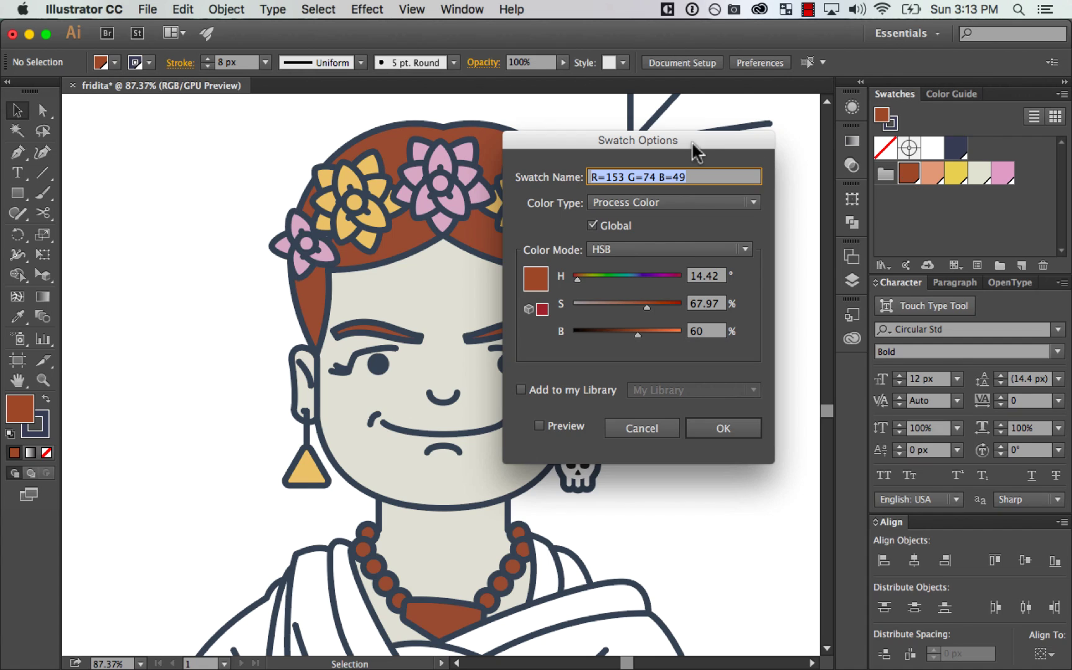
pyautogui.moveTo(694, 149); pyautogui.dragTo(859, 178)
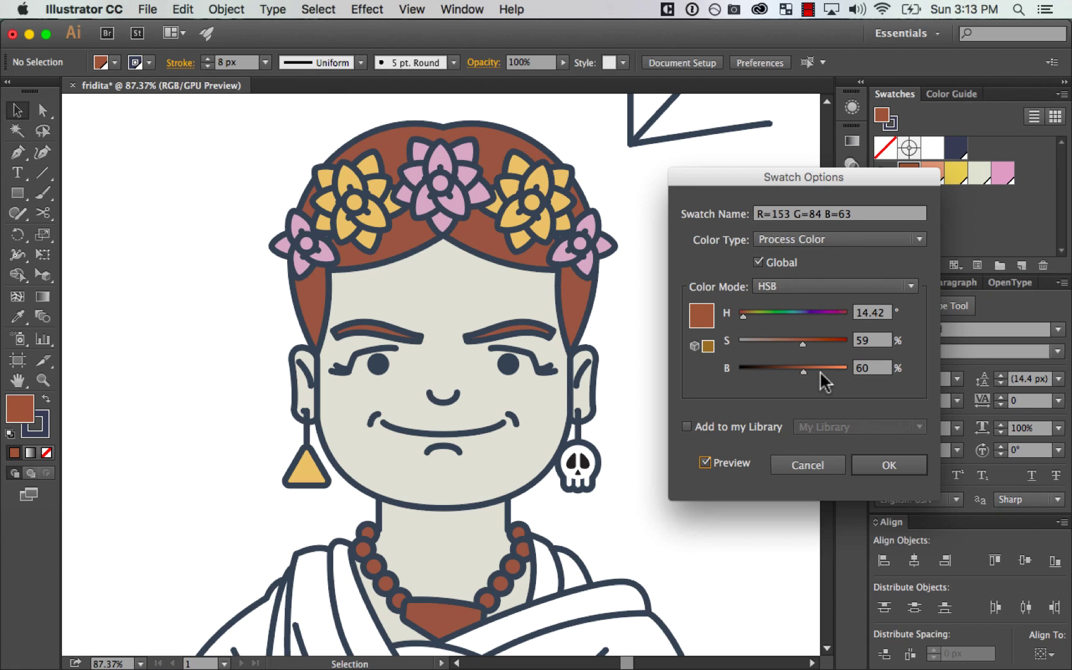
pyautogui.moveTo(820, 371); pyautogui.dragTo(812, 368)
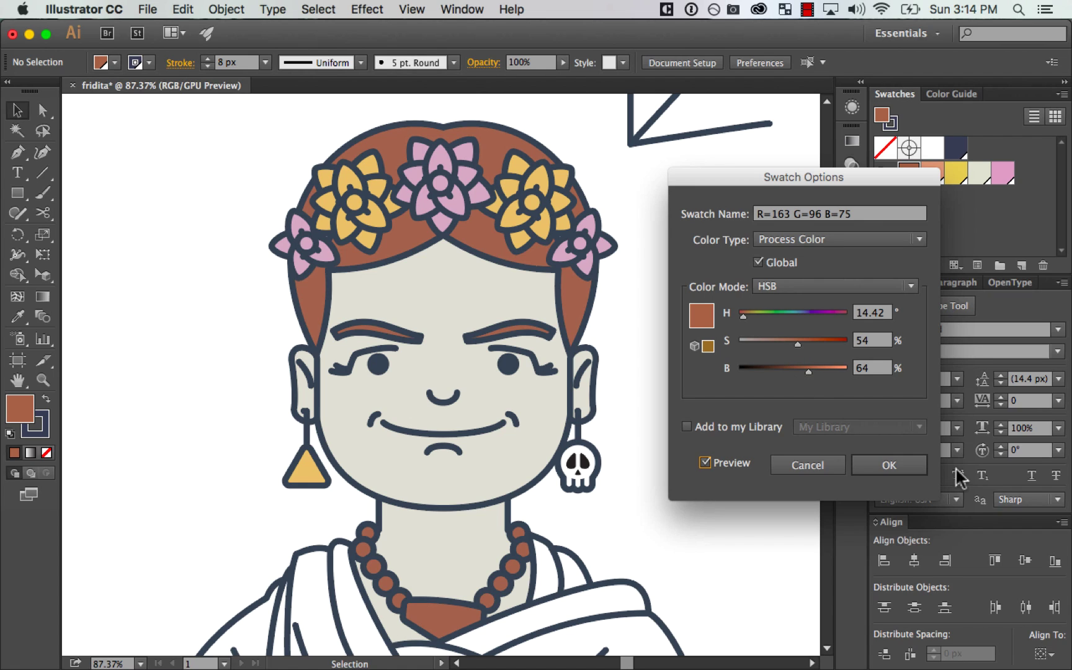
pyautogui.click(888, 466)
# Step: Raise the brightness of the global navy "outlines" swatch to 37%, with the preview on
pyautogui.doubleClick(956, 149)
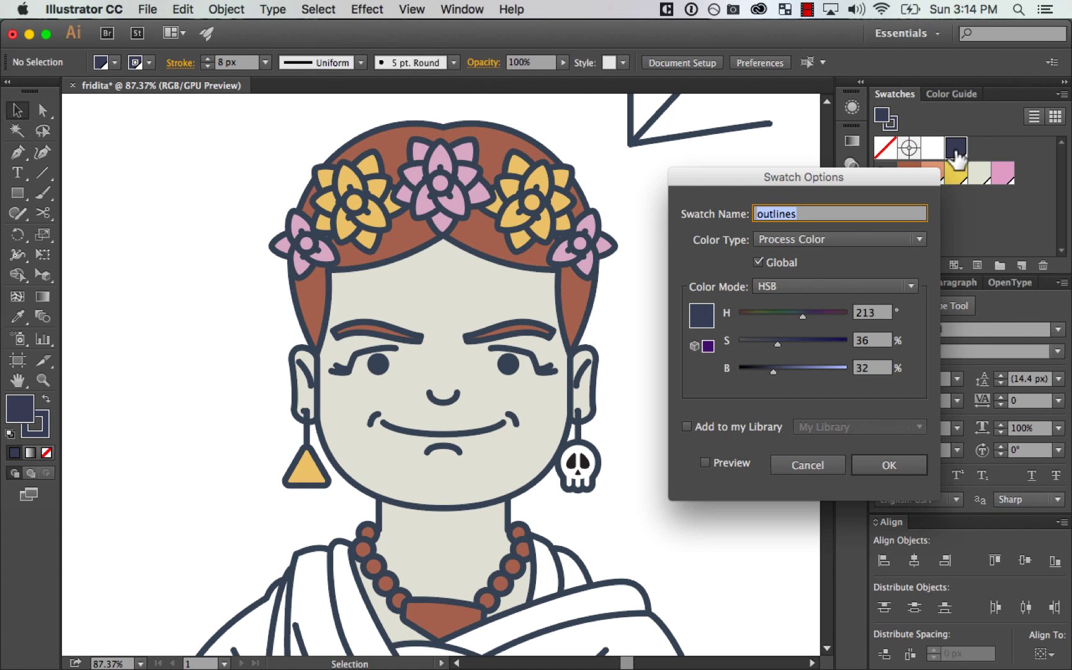
pyautogui.click(730, 463)
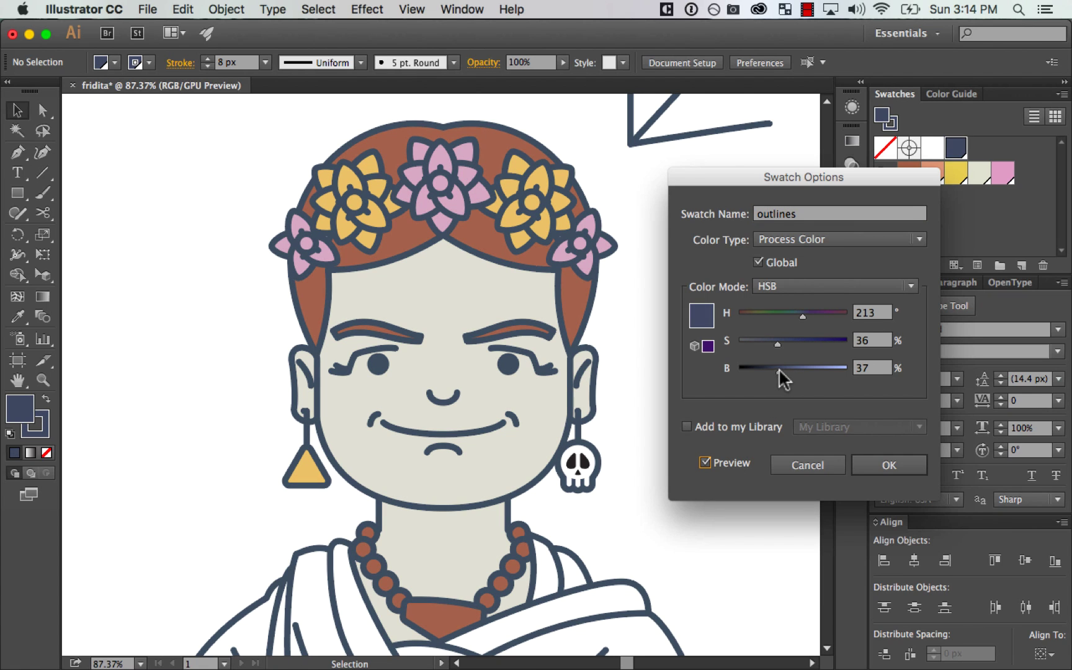
pyautogui.click(889, 464)
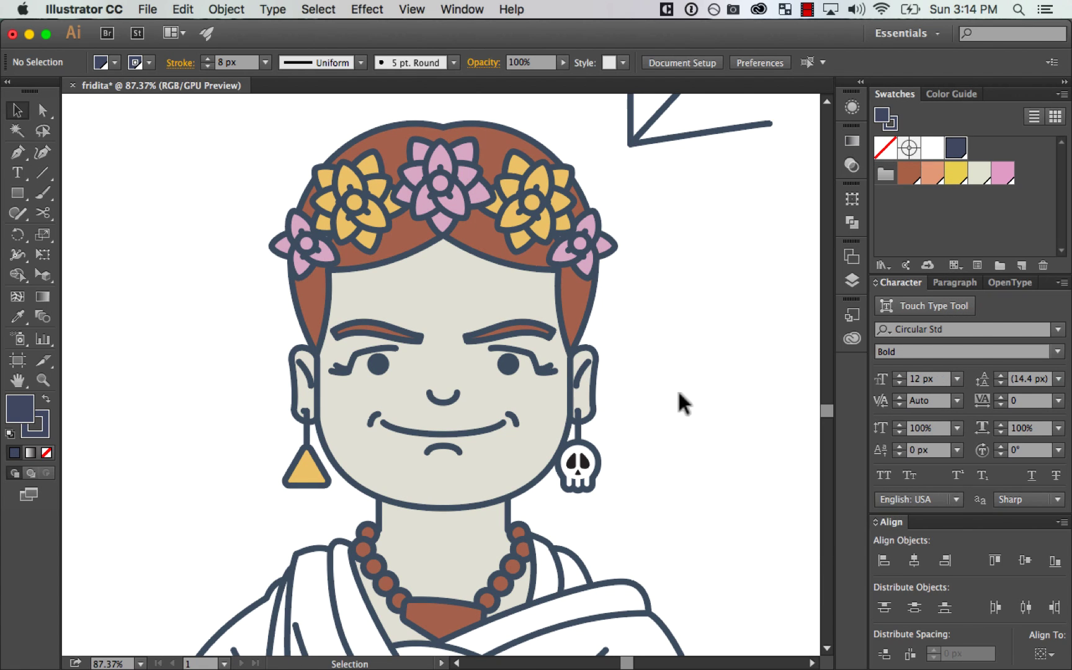
pyautogui.press('super+minus')
pyautogui.press('super+minus')
pyautogui.press('super+equal')
pyautogui.moveTo(669, 419); pyautogui.dragTo(617, 376)
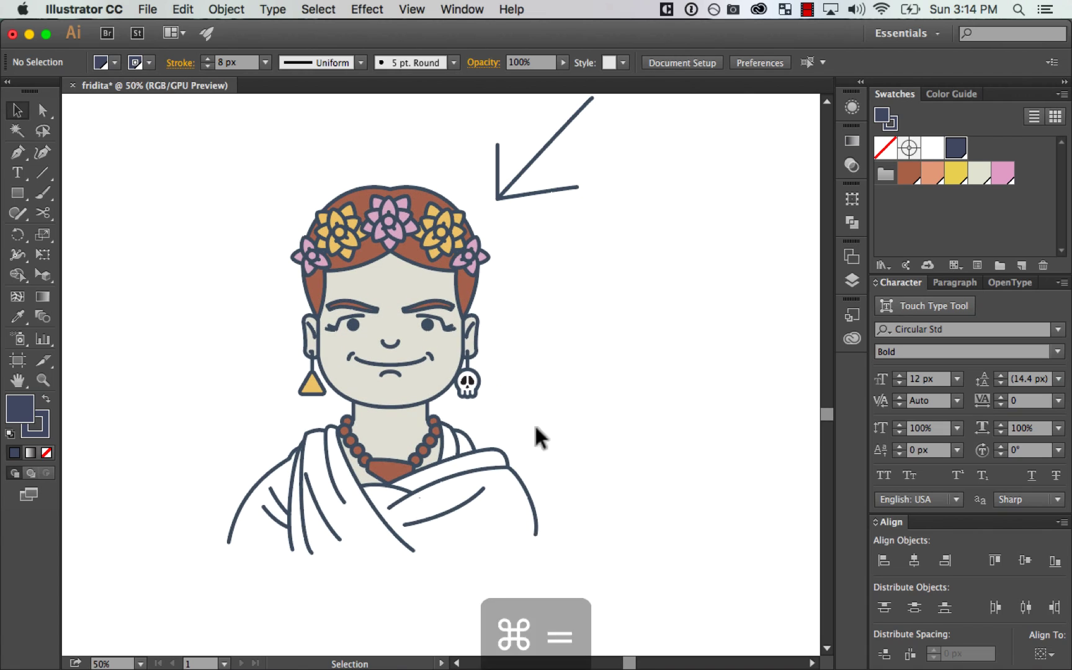
pyautogui.moveTo(225, 562); pyautogui.dragTo(591, 235)
pyautogui.click(592, 235)
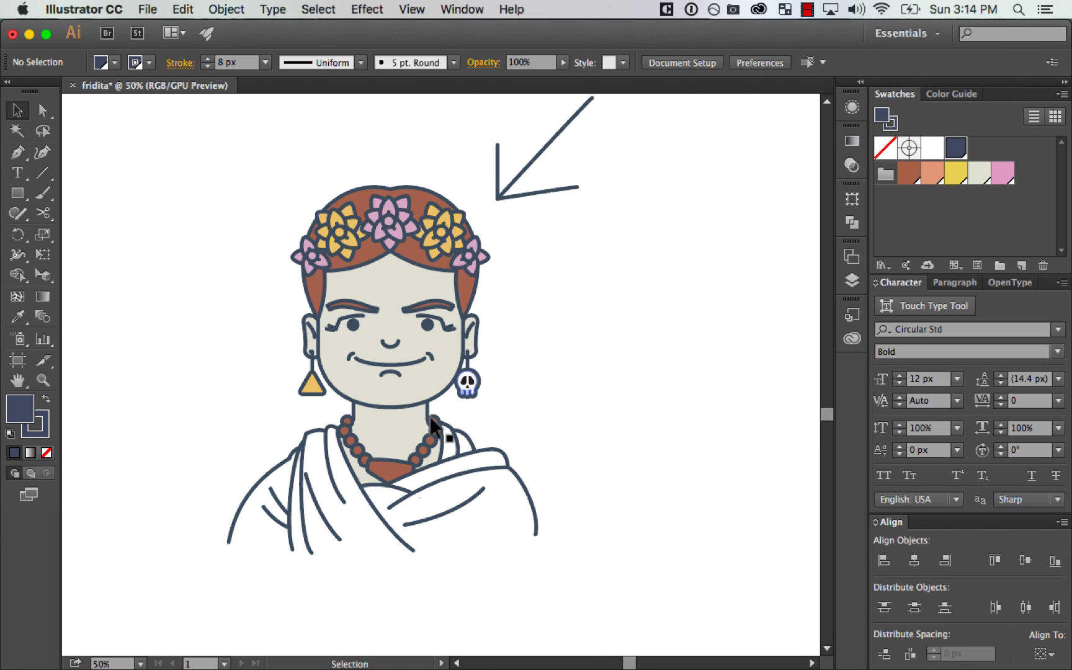
pyautogui.click(595, 192)
pyautogui.press('v')
pyautogui.moveTo(463, 401)
pyautogui.mouseDown()
pyautogui.moveTo(490, 392)
pyautogui.moveTo(472, 391)
pyautogui.mouseUp()
pyautogui.press('super+z')
pyautogui.click(650, 372)
# Step: Duplicate the face shape and offset the copy slightly upward and toward the skull earring, fine-tuning its position in small nudges
pyautogui.press('z')
pyautogui.moveTo(419, 365); pyautogui.dragTo(612, 283)
pyautogui.press('v')
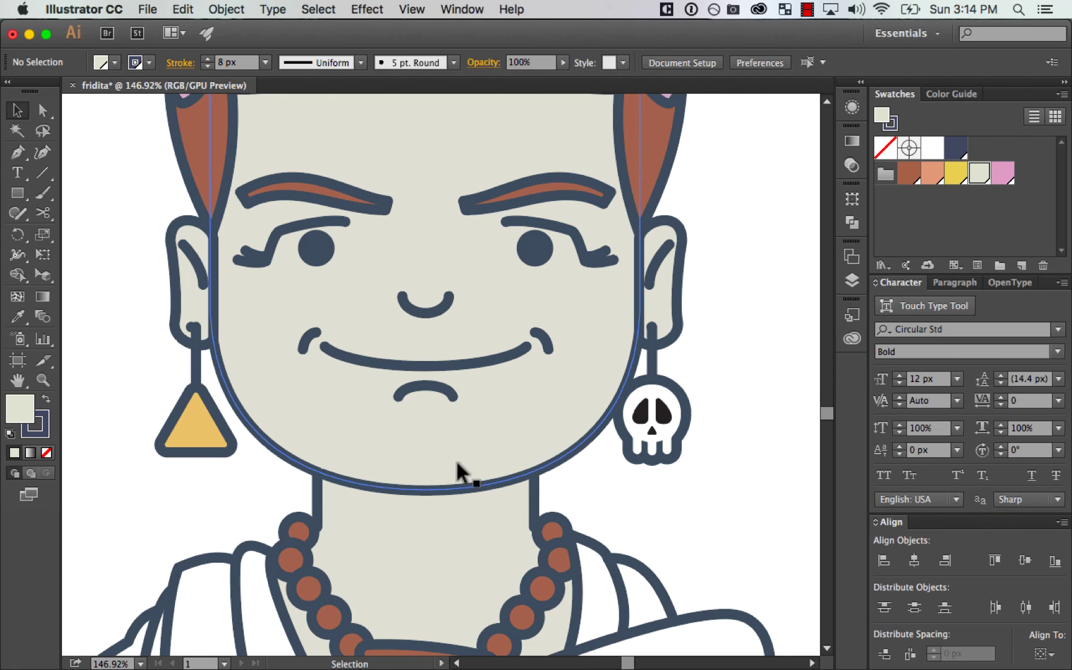
pyautogui.moveTo(457, 462); pyautogui.dragTo(481, 445)
pyautogui.press('Down')
pyautogui.press('Down')
pyautogui.press('Right')
pyautogui.press('Right')
pyautogui.press('Right')
pyautogui.press('Right')
pyautogui.press('Right')
pyautogui.press('Down')
pyautogui.press('Down')
pyautogui.press('Down')
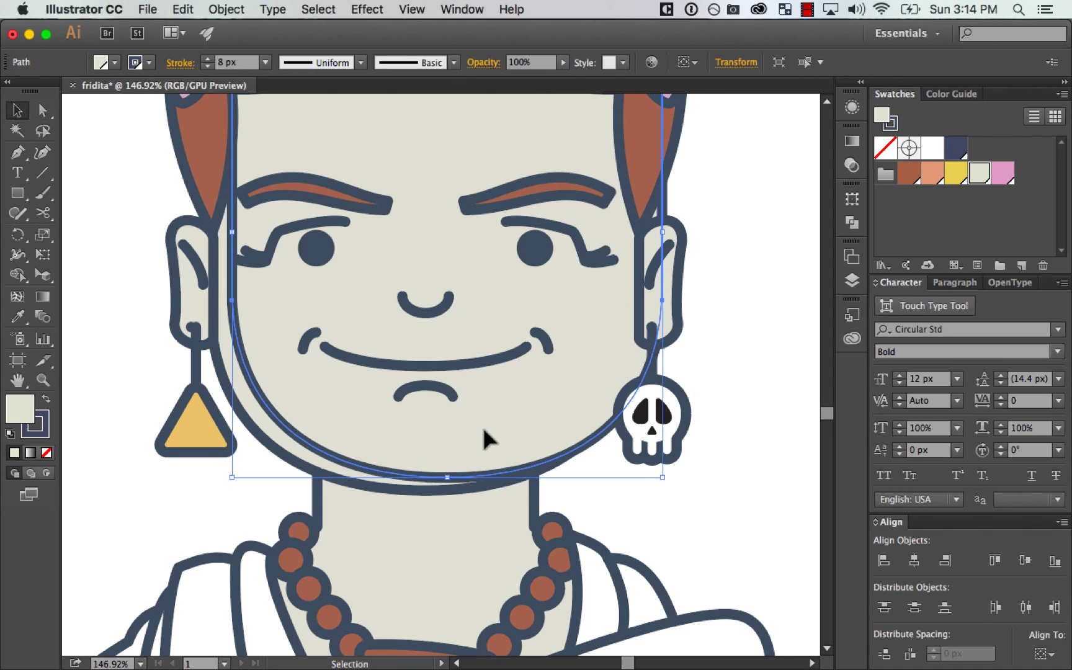
pyautogui.press('Right')
pyautogui.press('Up')
pyautogui.press('Up')
pyautogui.press('Up')
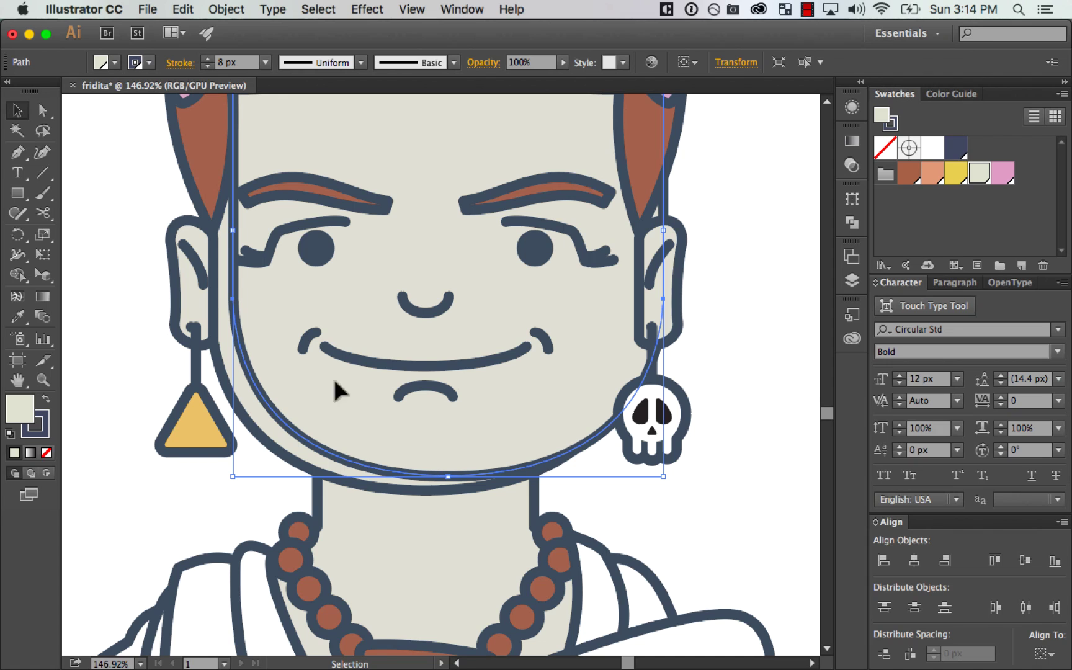
pyautogui.click(194, 488)
pyautogui.press('super+z')
pyautogui.press('super+z')
pyautogui.press('super+z')
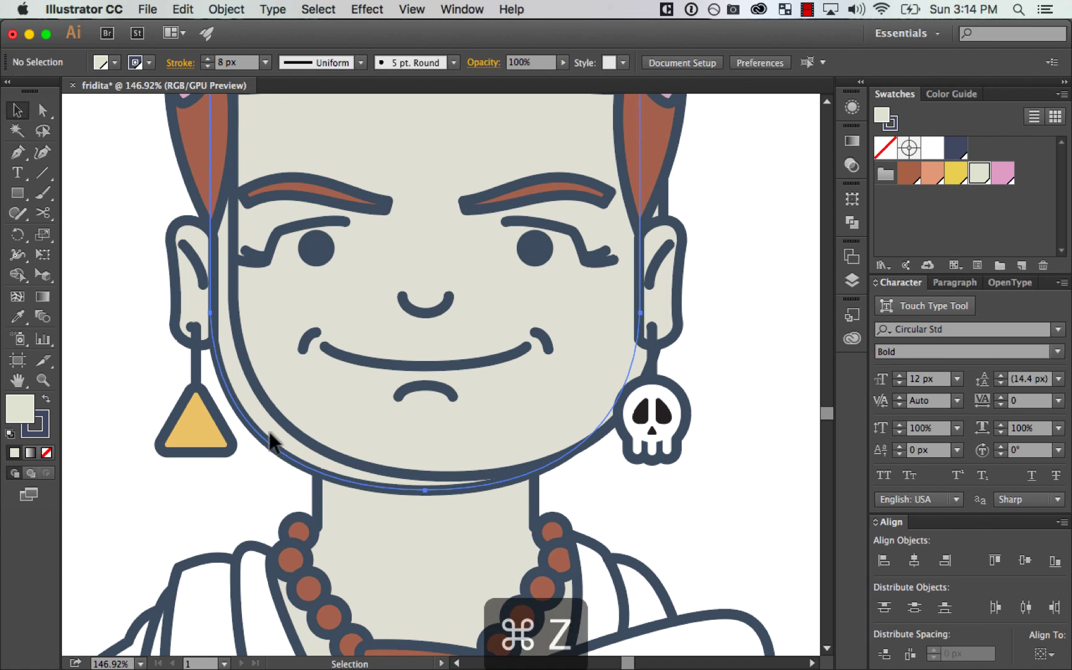
# Step: Copy the original face shape and paste the copy in place over the facial features
pyautogui.click(272, 442)
pyautogui.press('super+c')
pyautogui.press('shift+super+v')
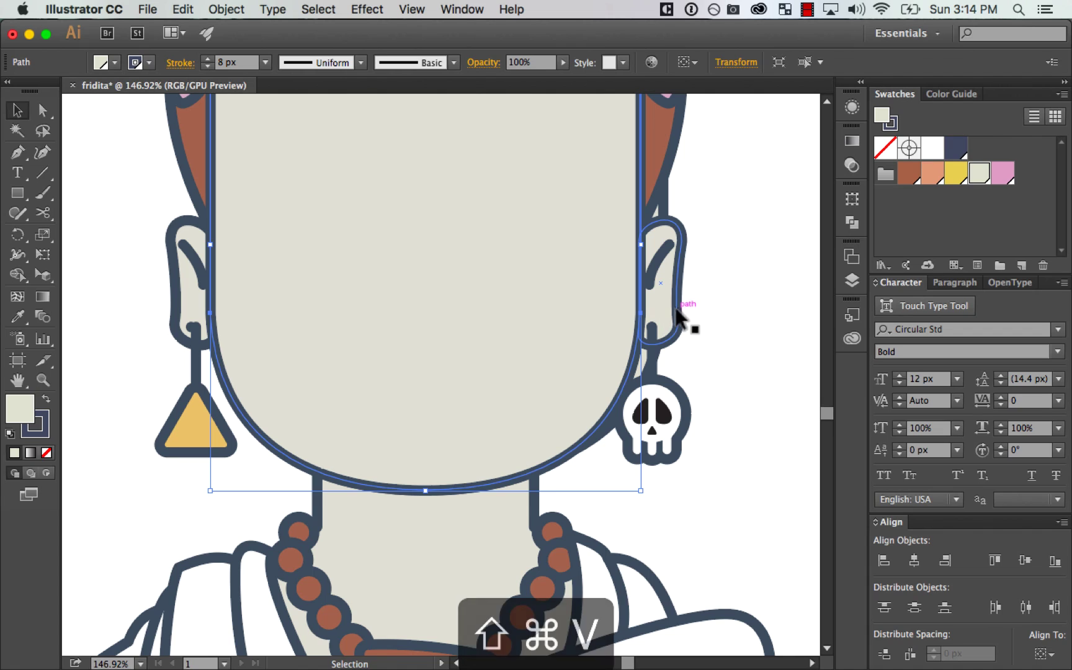
# Step: Send the pasted face shape backward and bring the offset face copy to the front of the artwork
pyautogui.press('super+[')
pyautogui.press('super+[')
pyautogui.press('shift+super+a')
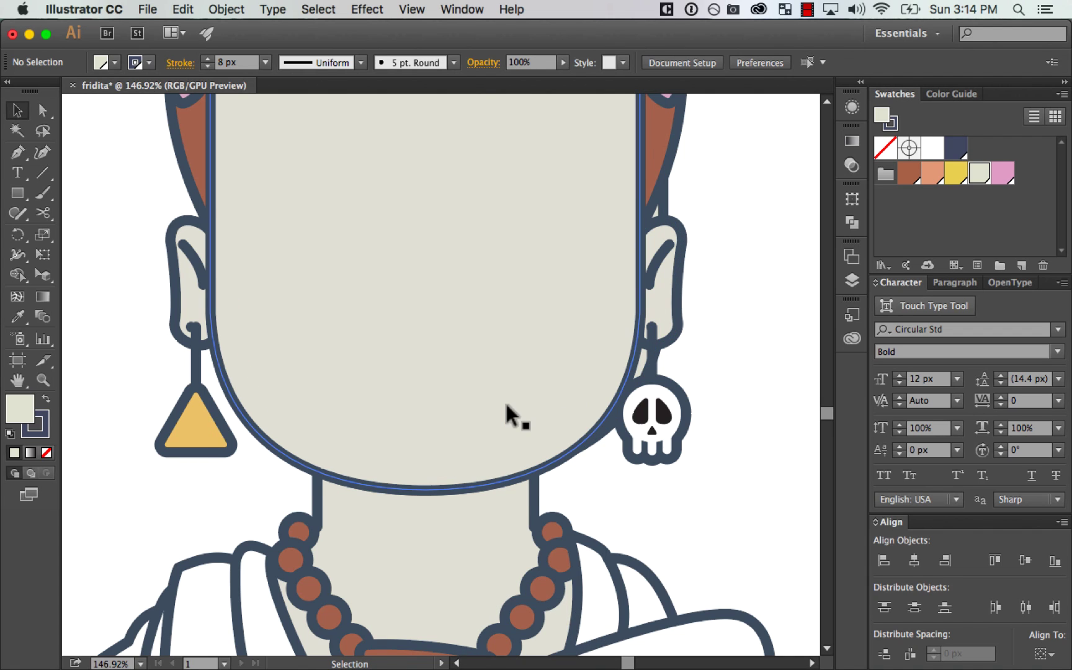
pyautogui.click(503, 405)
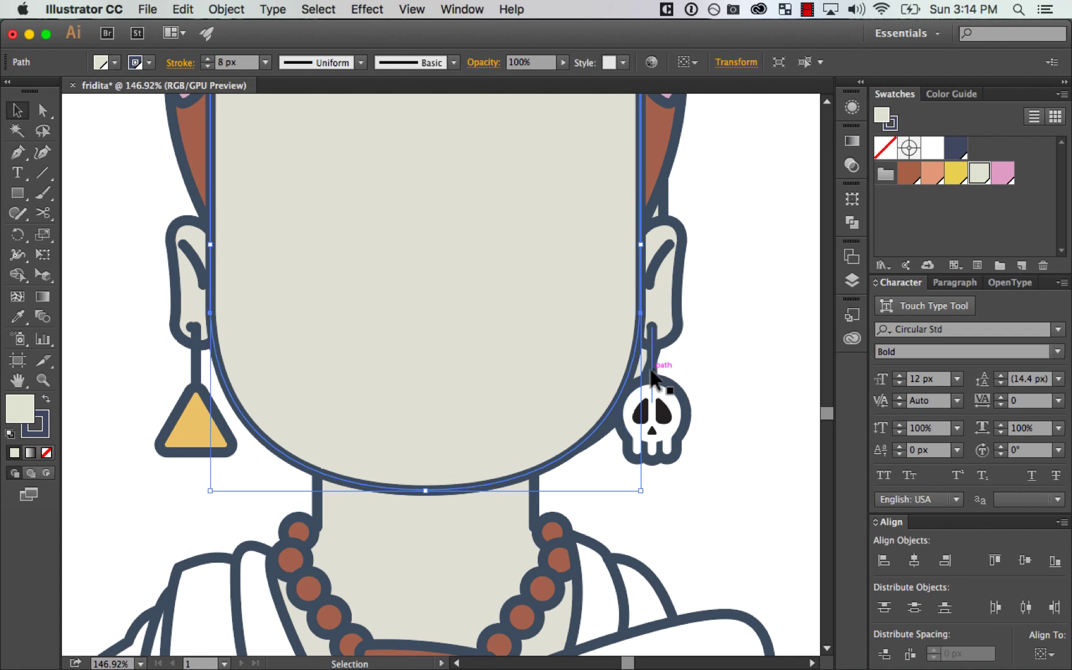
pyautogui.moveTo(651, 375); pyautogui.dragTo(674, 362)
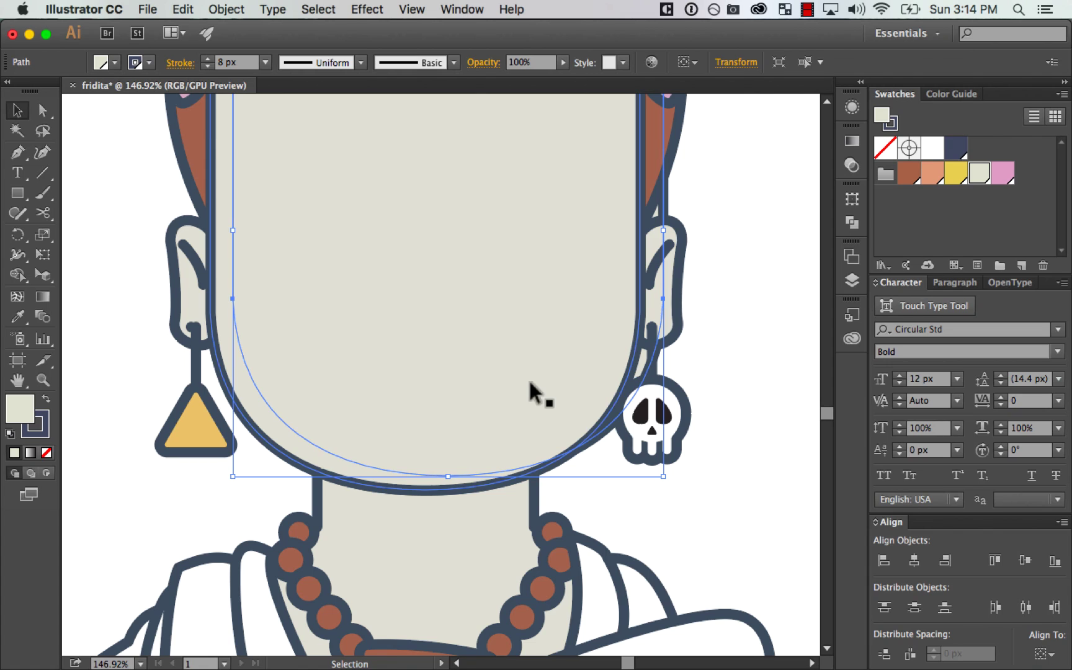
pyautogui.press('super+shift+bracketright')
# Step: Subtract the offset copy from the pasted face shape with Minus Front to form a crescent along the jaw on the triangle-earring side
pyautogui.moveTo(579, 374); pyautogui.dragTo(641, 436)
pyautogui.keyDown('shift'); pyautogui.click(355, 483); pyautogui.keyUp('shift')
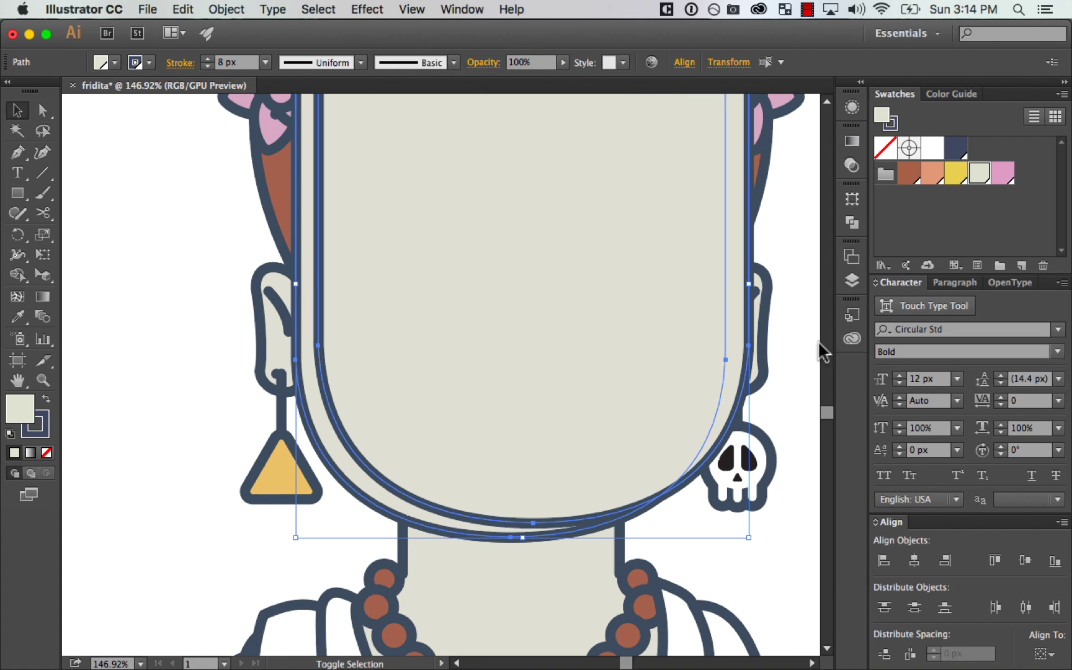
pyautogui.click(853, 222)
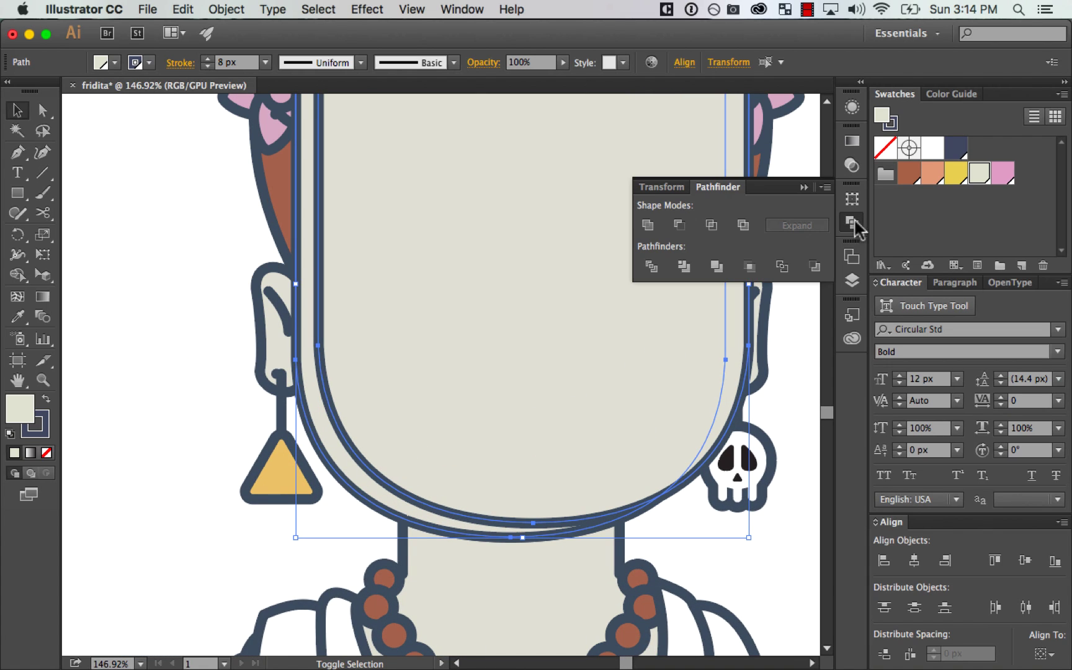
pyautogui.click(681, 231)
pyautogui.press('super+minus')
pyautogui.press('super+minus')
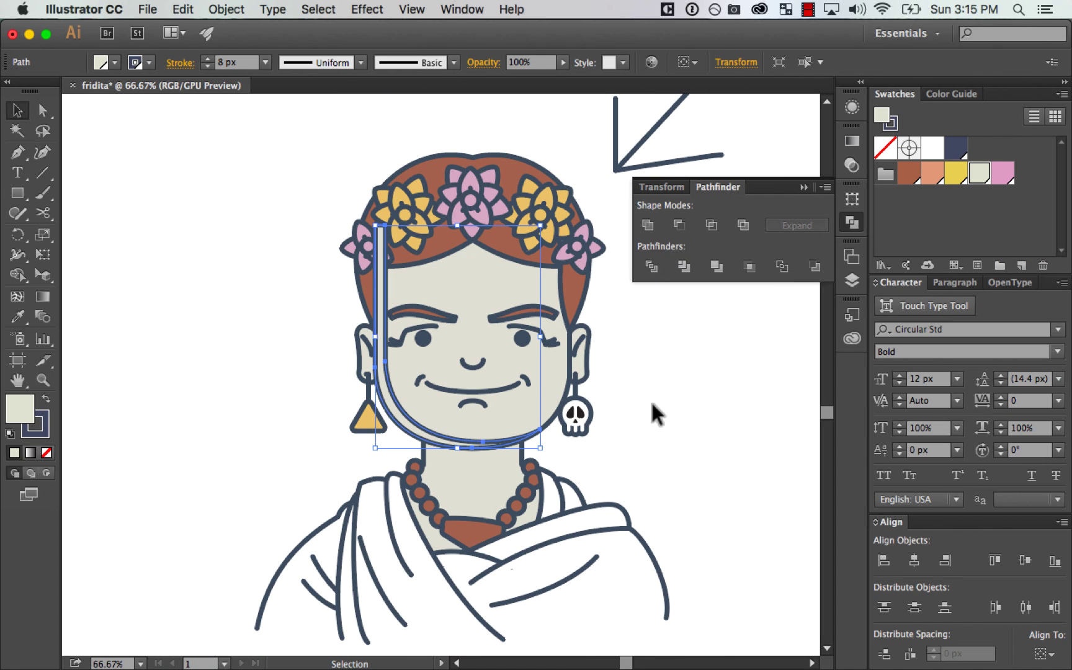
pyautogui.moveTo(661, 398); pyautogui.dragTo(265, 496)
pyautogui.press('z')
pyautogui.moveTo(266, 484); pyautogui.dragTo(704, 343)
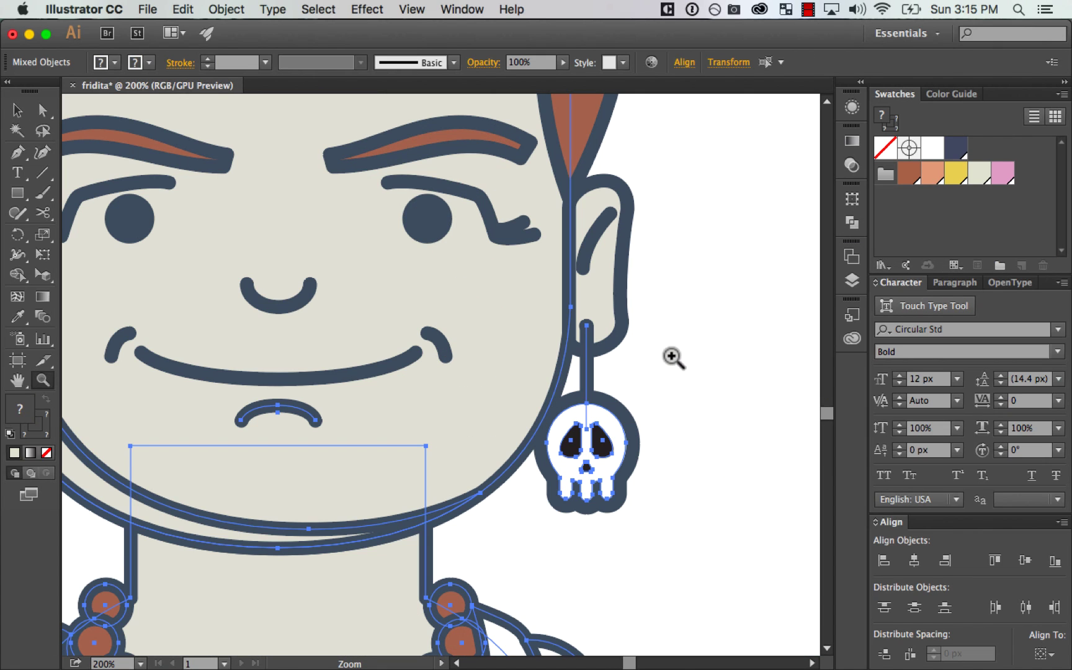
pyautogui.press('super+minus')
pyautogui.press('super+minus')
pyautogui.press('super+z')
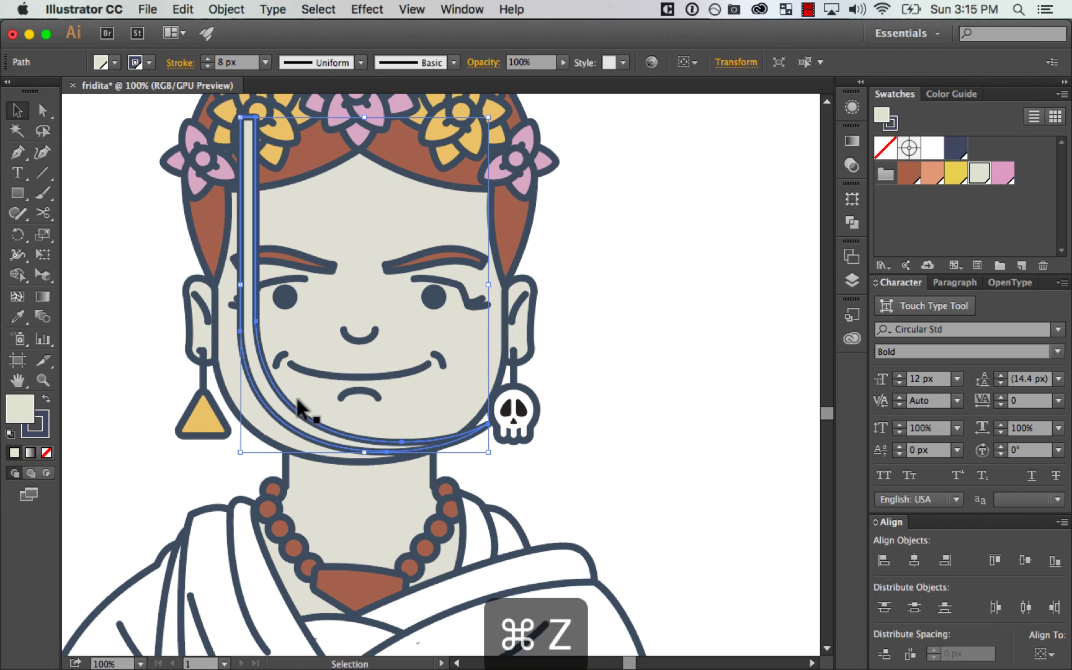
pyautogui.press('super+z')
# Step: Remove the stroke from the crescent shape along the face and jaw
pyautogui.moveTo(508, 374); pyautogui.dragTo(708, 404)
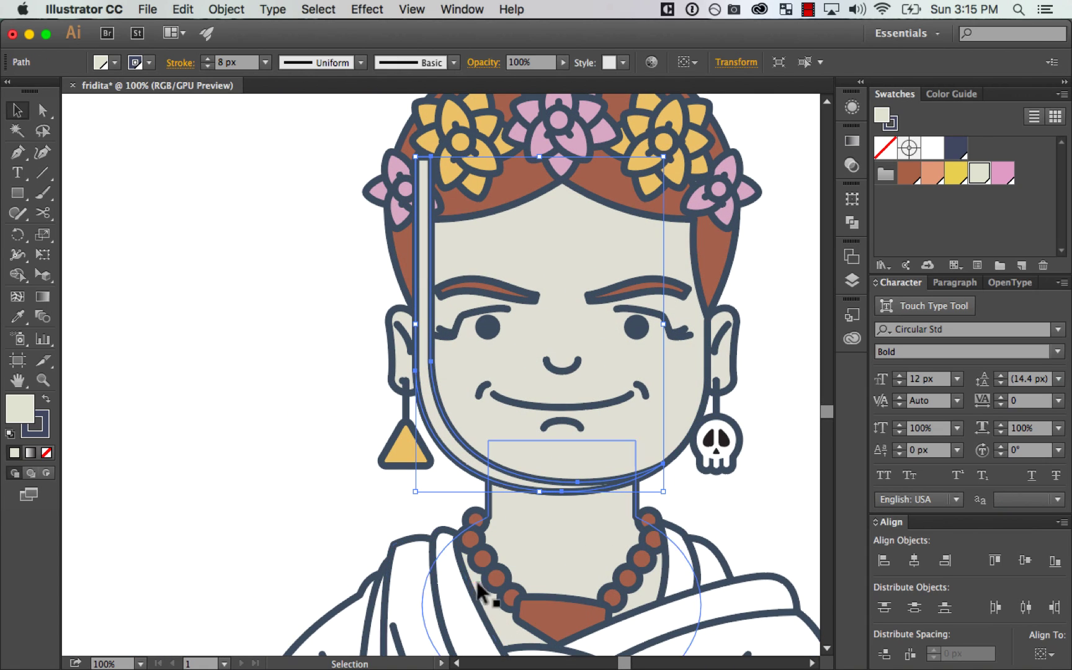
pyautogui.press('i')
pyautogui.press('v')
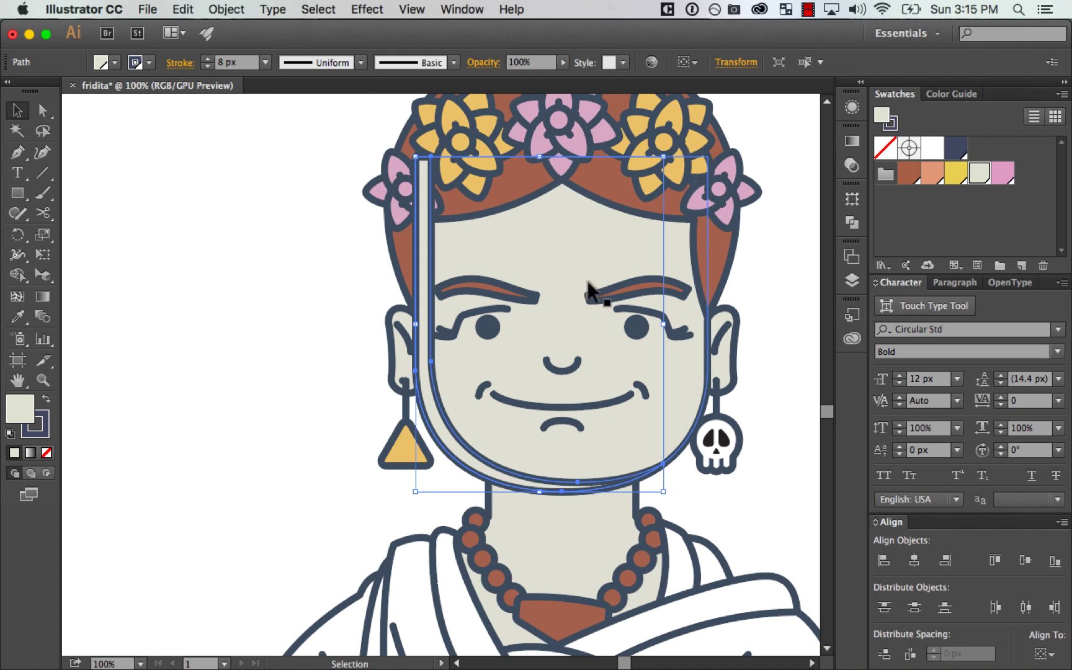
pyautogui.click(47, 452)
pyautogui.click(25, 410)
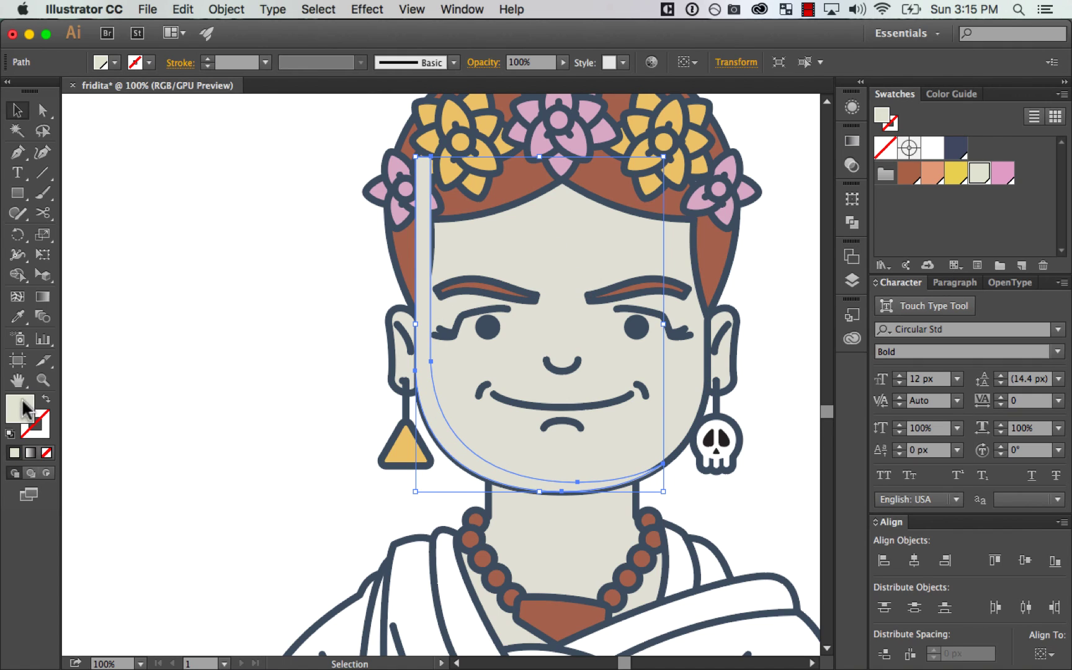
# Step: Darken the crescent's fill to the greyish beige #c6c4ba
pyautogui.doubleClick(28, 410)
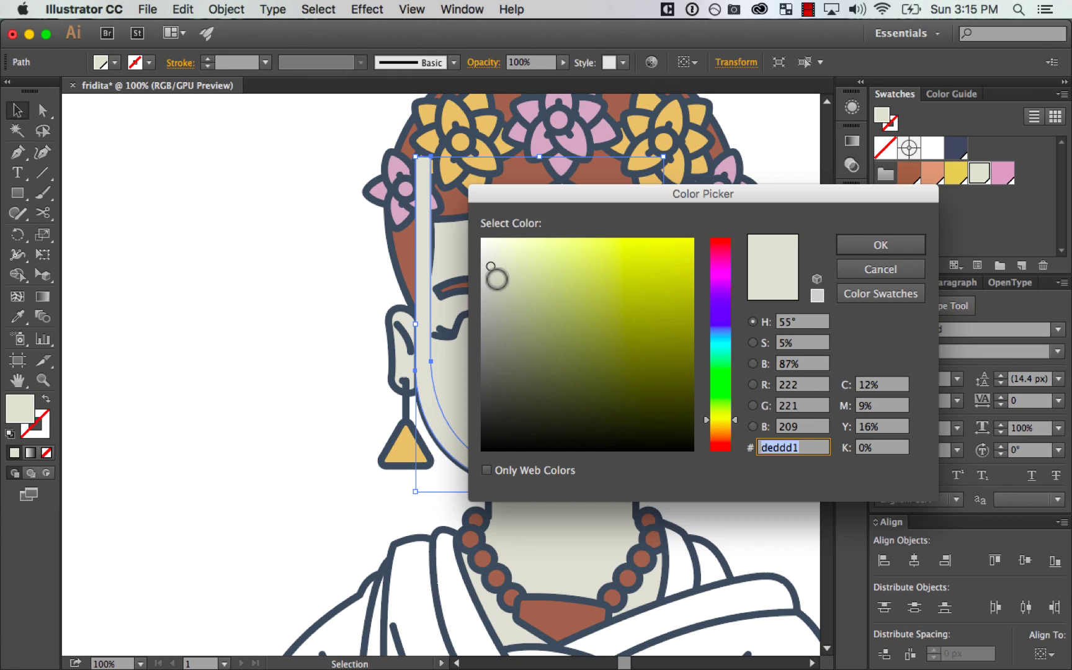
pyautogui.write('cccbc0')
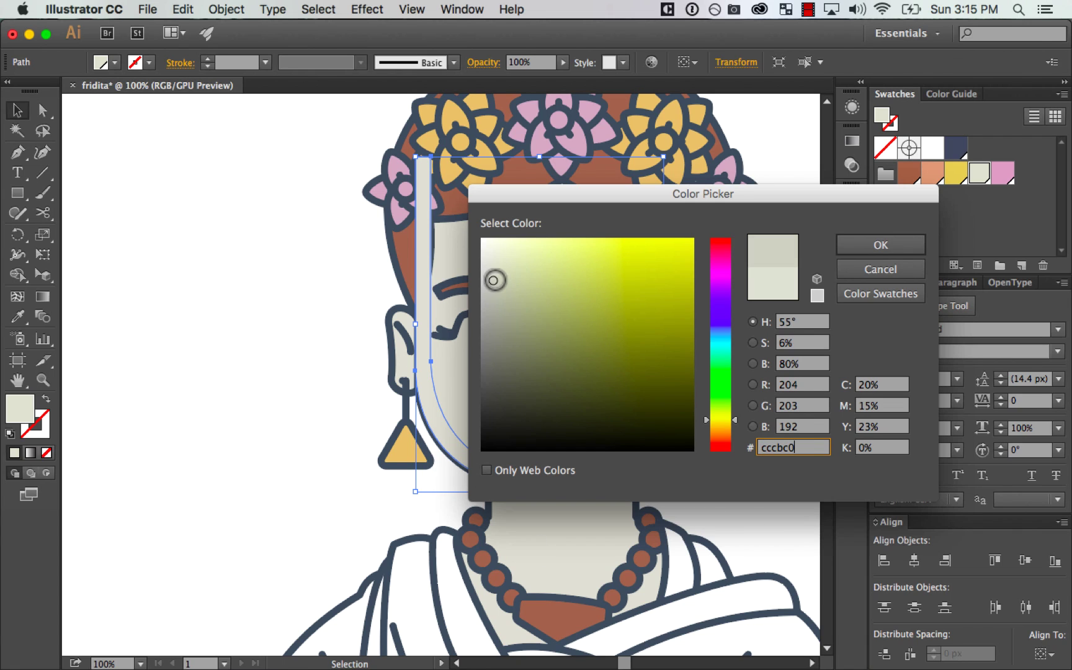
pyautogui.click(881, 246)
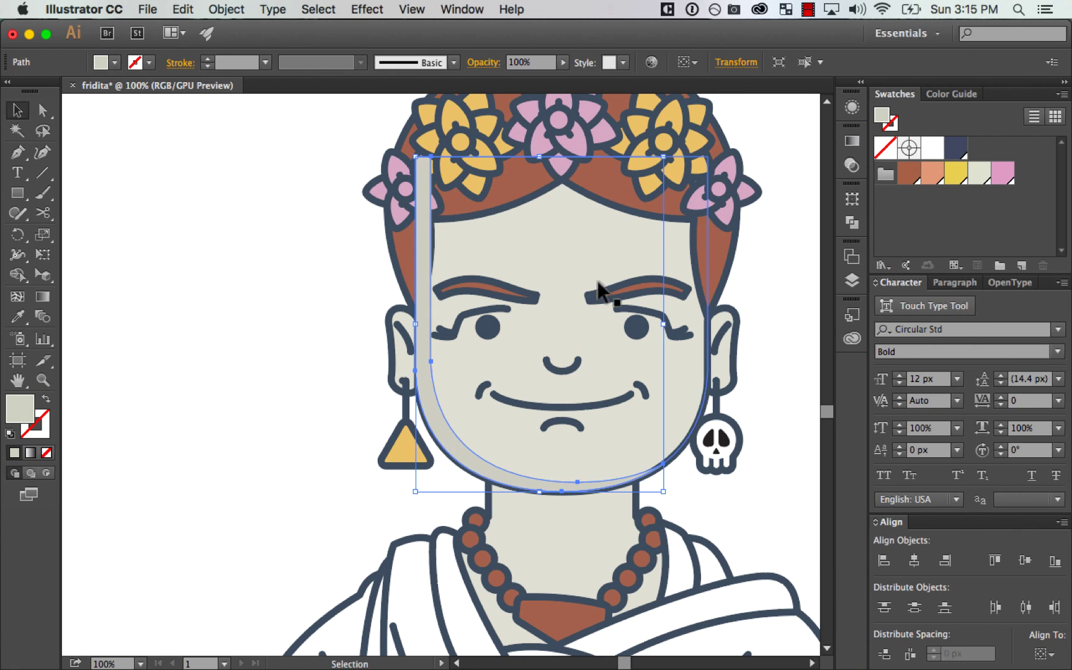
pyautogui.doubleClick(28, 409)
pyautogui.moveTo(494, 289); pyautogui.dragTo(494, 284)
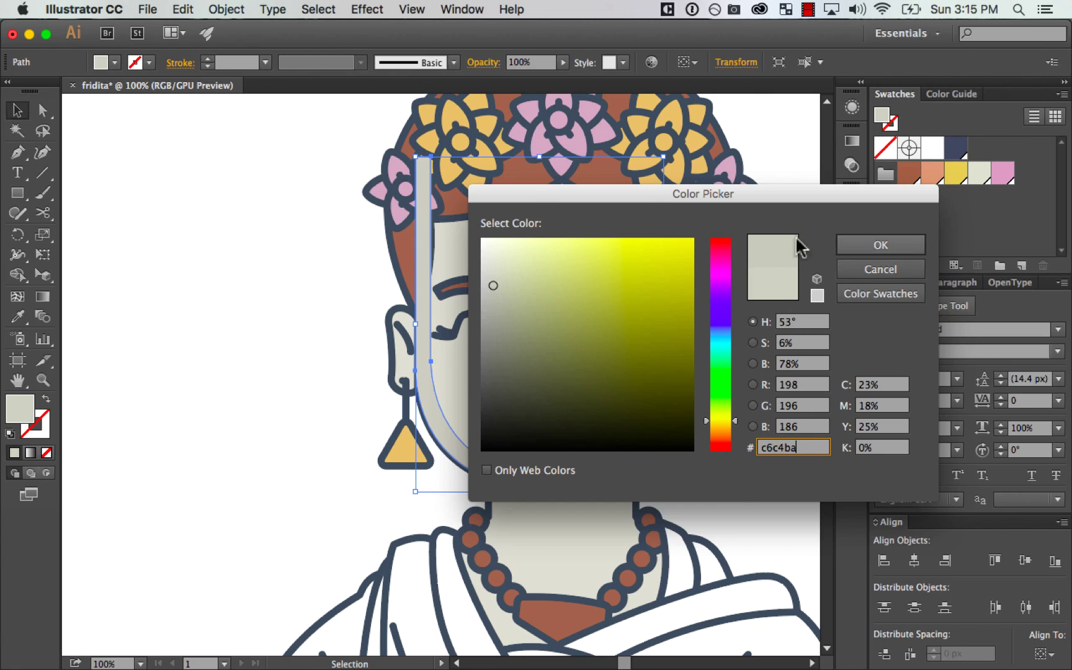
pyautogui.click(909, 245)
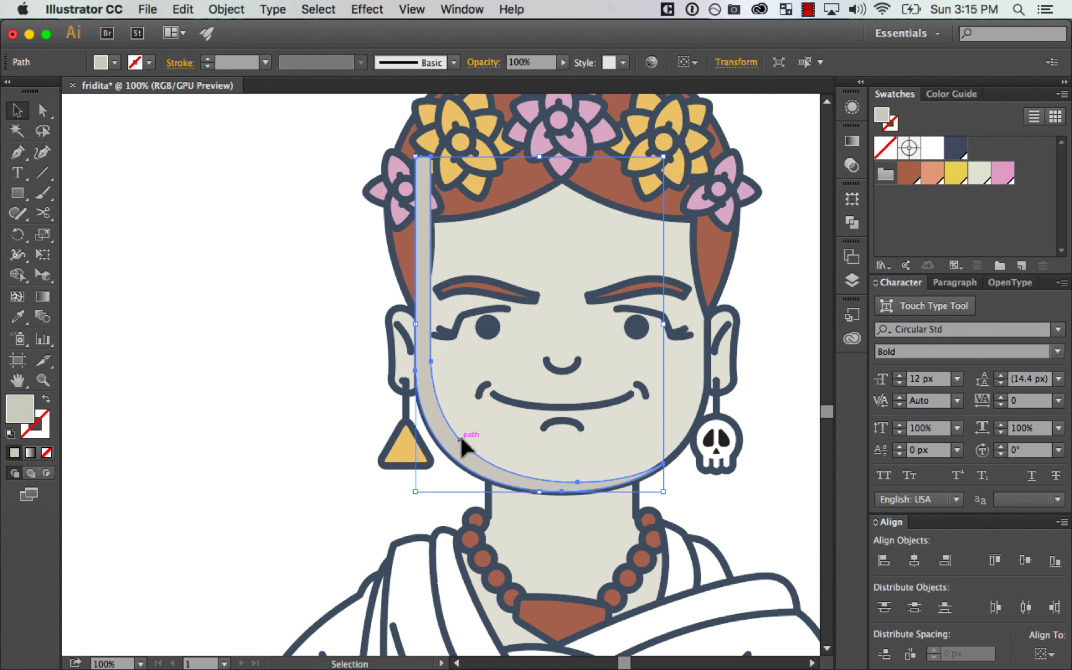
# Step: Set the face shadow's blending mode to Darken and deselect it
pyautogui.click(483, 63)
pyautogui.click(372, 90)
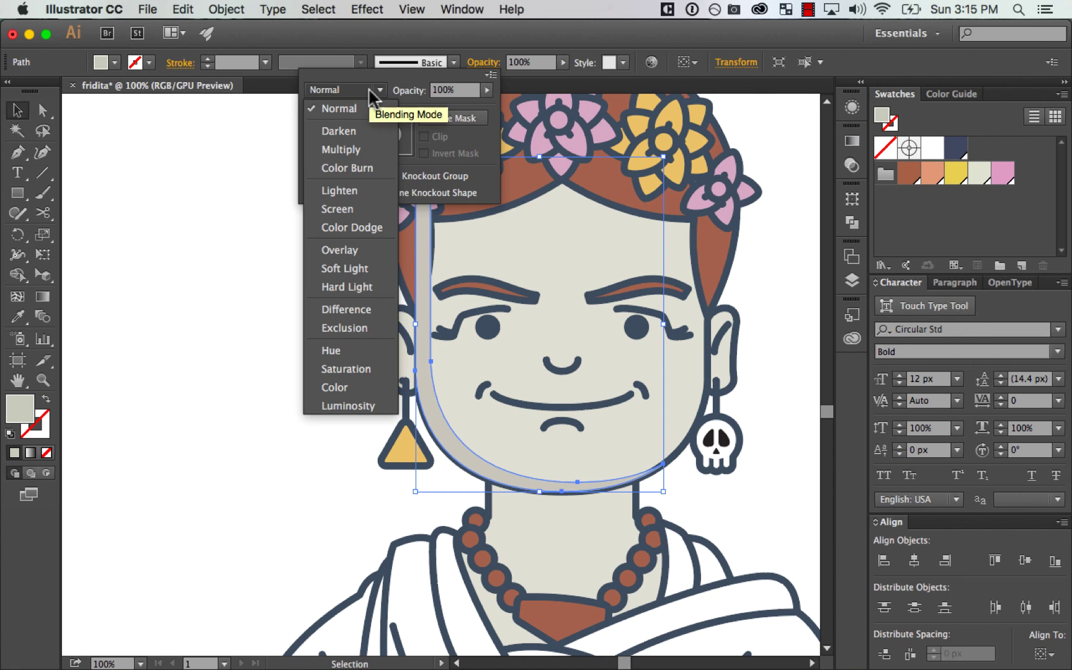
pyautogui.click(367, 134)
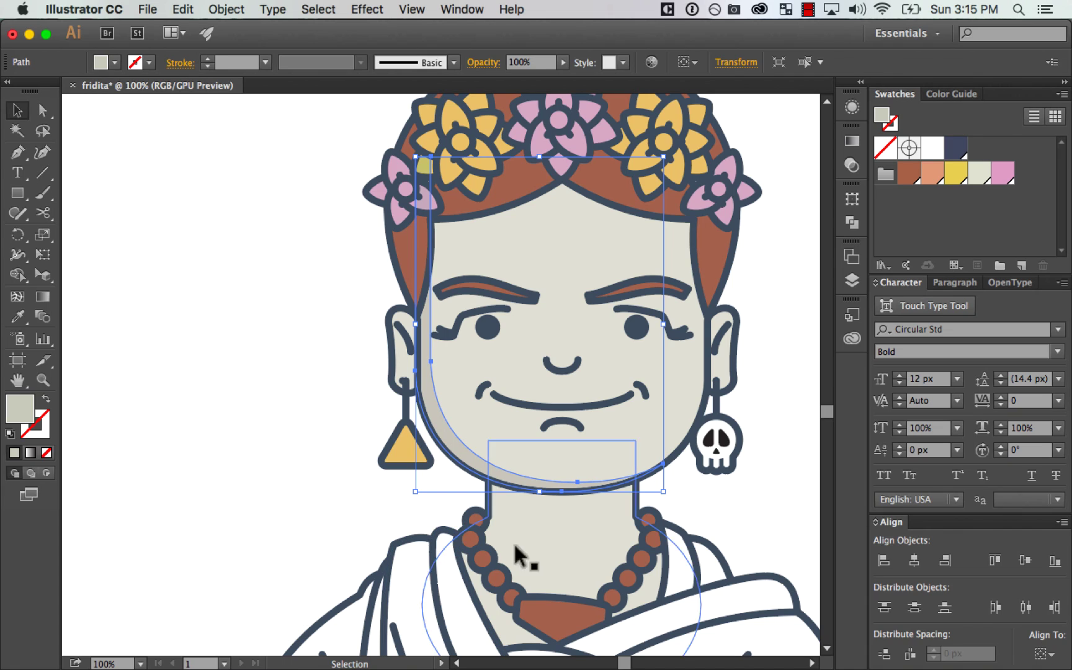
pyautogui.click(455, 496)
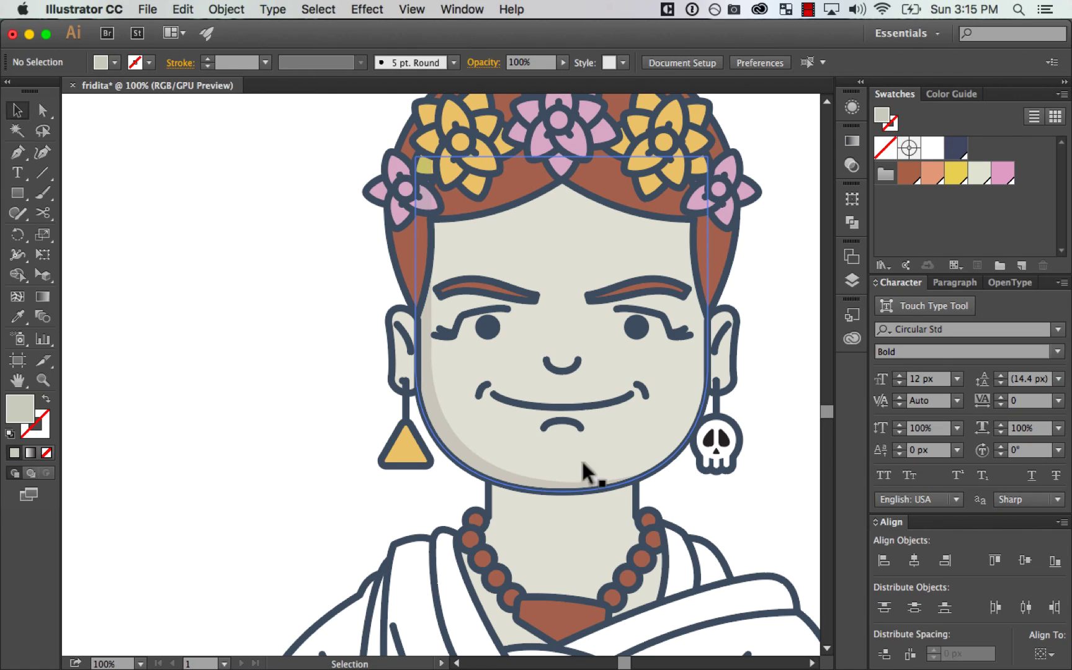
# Step: Reselect the face shadow and send it backward in the stacking order, behind the hair and flowers
pyautogui.press('super+z')
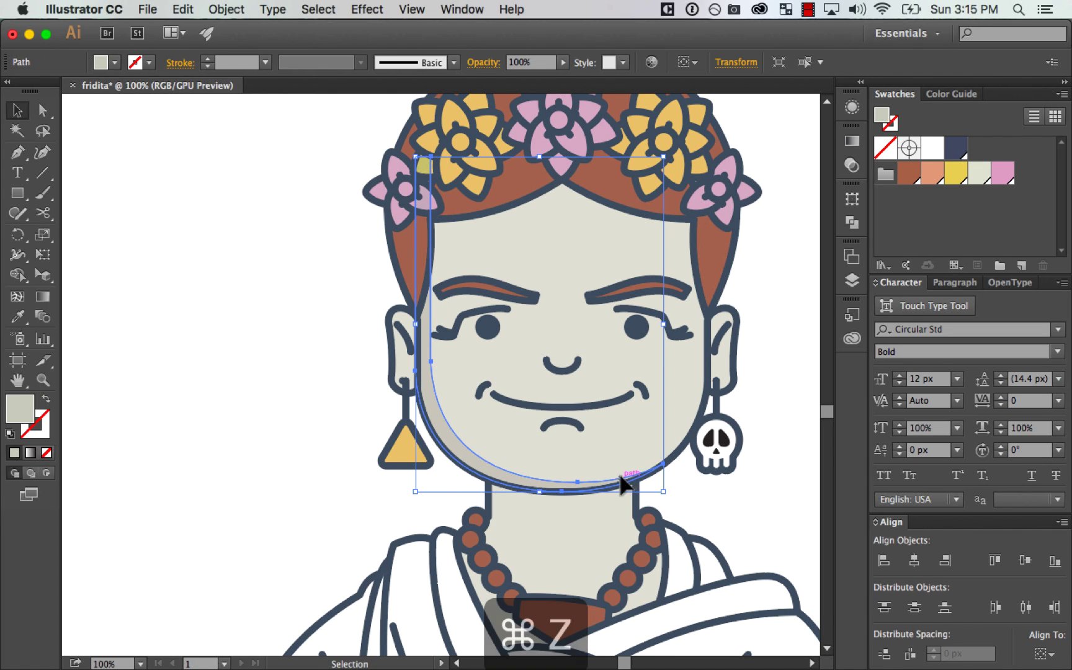
pyautogui.press('super+bracketleft')
pyautogui.press('super+bracketleft')
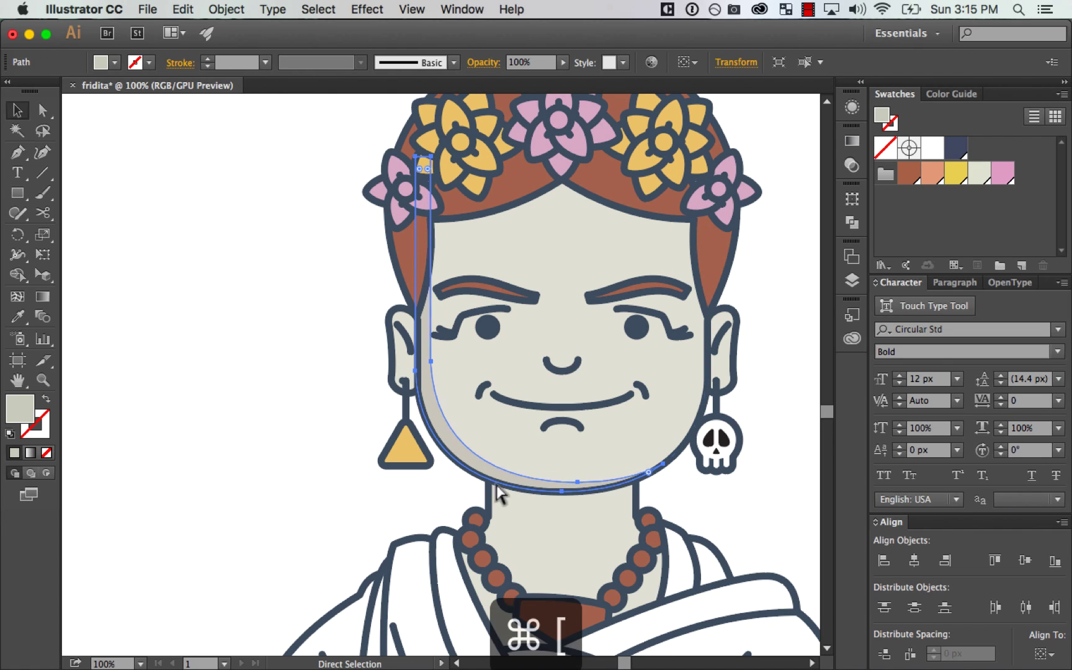
pyautogui.press('super+bracketleft')
pyautogui.click(473, 497)
pyautogui.moveTo(772, 351); pyautogui.dragTo(603, 356)
pyautogui.moveTo(636, 304); pyautogui.dragTo(656, 352)
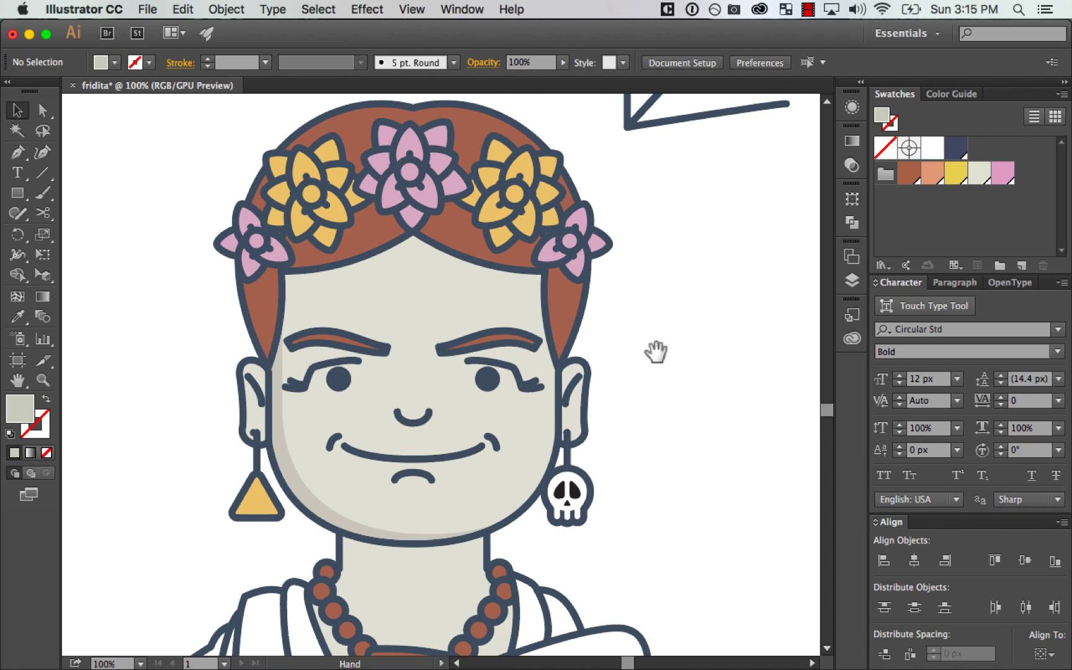
pyautogui.moveTo(273, 338); pyautogui.dragTo(283, 296)
pyautogui.press('super+z')
pyautogui.click(728, 288)
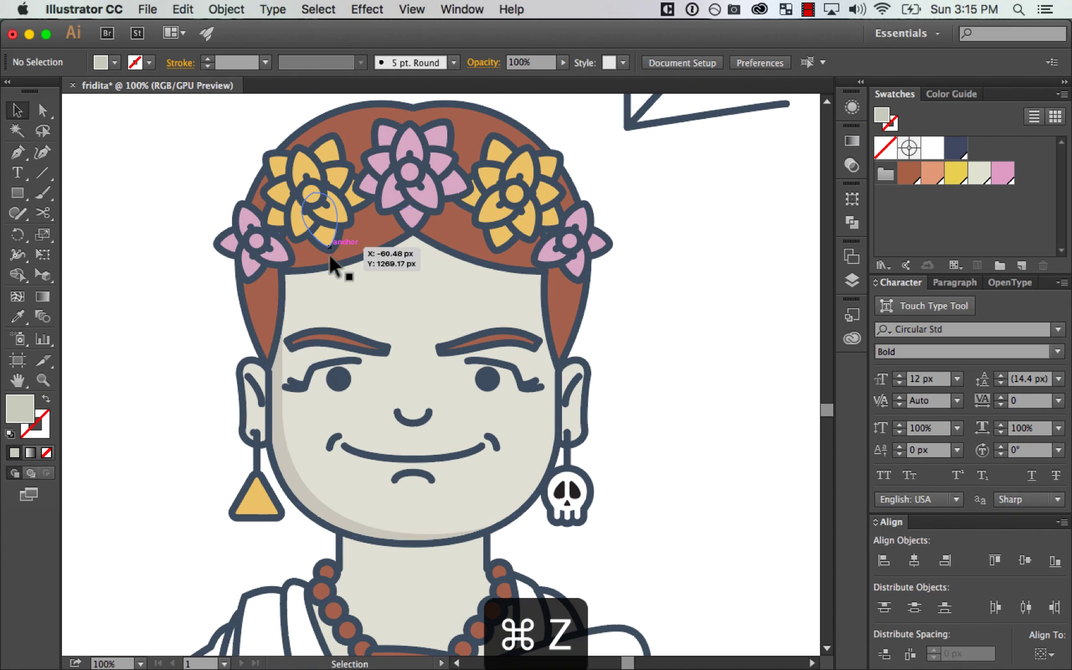
# Step: Adjust the stacking order of the face shadow by sending it further backward
pyautogui.click(273, 374)
pyautogui.press('super+bracketleft')
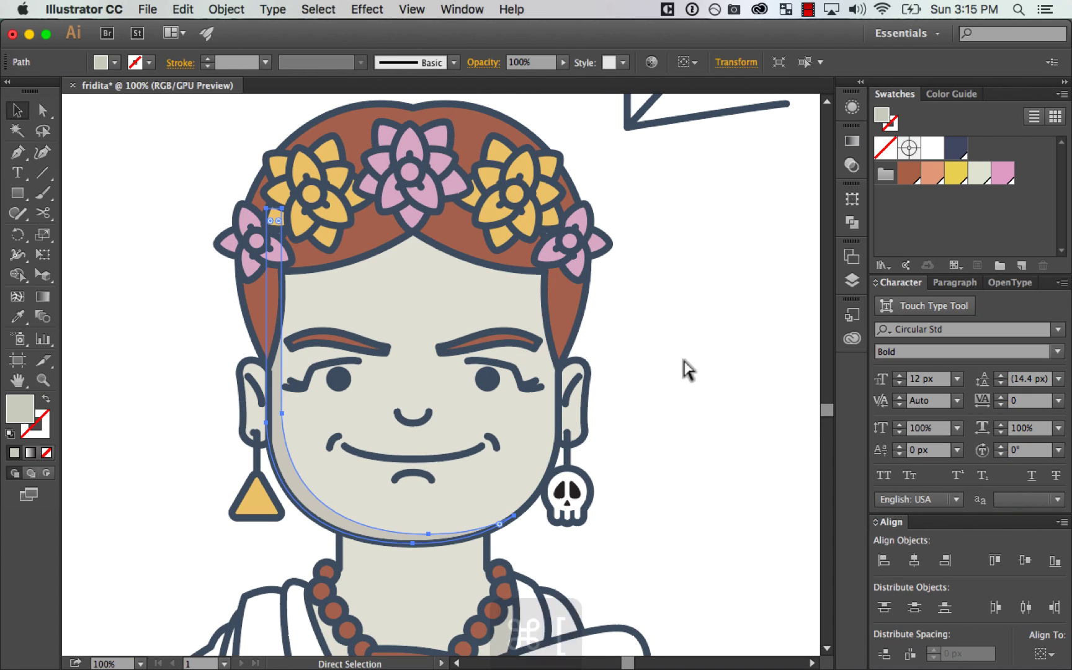
pyautogui.press('super+bracketleft')
pyautogui.press('super+z')
# Step: Duplicate the hair shape and offset the copy slightly upward and toward the skull earring
pyautogui.moveTo(276, 313)
pyautogui.mouseDown()
pyautogui.moveTo(241, 314)
pyautogui.moveTo(268, 293)
pyautogui.moveTo(277, 318)
pyautogui.moveTo(282, 301)
pyautogui.mouseUp()
pyautogui.click(242, 316)
pyautogui.press('super+z')
pyautogui.press('super+z')
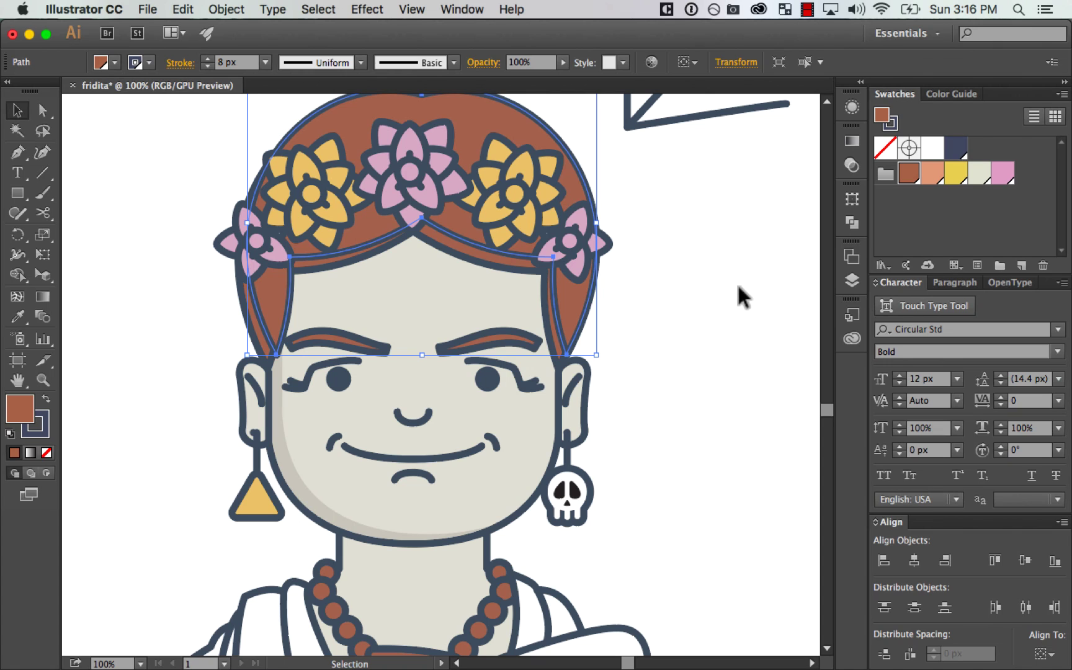
# Step: Copy the original hair shape, paste it in place and bring the offset hair copy to the front
pyautogui.click(251, 322)
pyautogui.press('super+c')
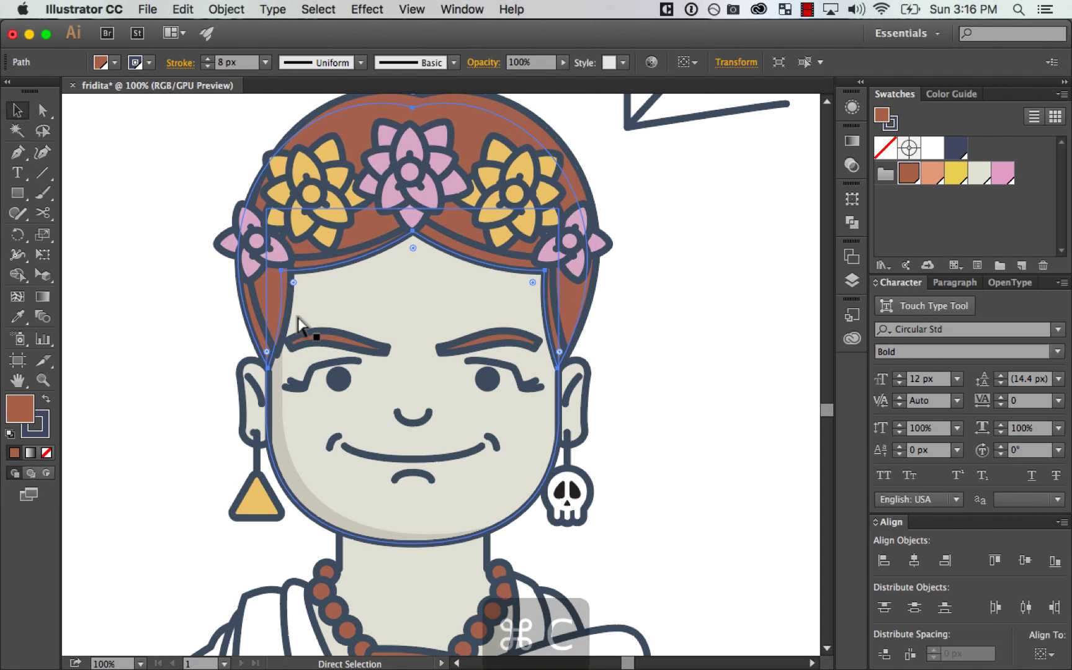
pyautogui.press('shift+super+v')
pyautogui.moveTo(632, 284); pyautogui.dragTo(659, 423)
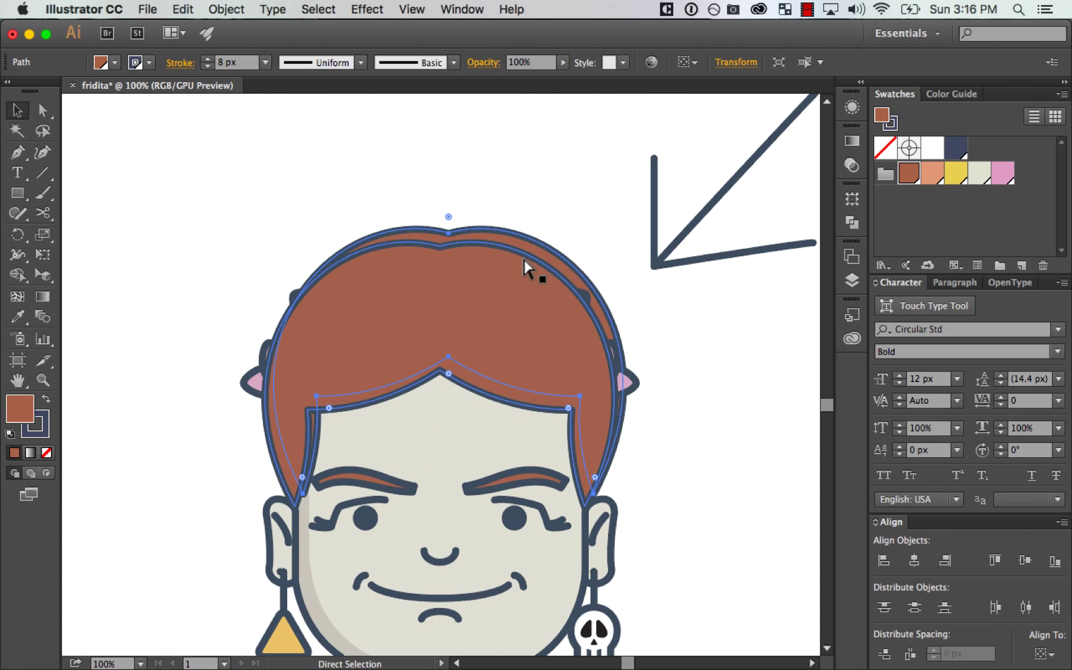
pyautogui.press('shift+super+bracketright')
# Step: Subtract the offset hair copy from the pasted hair shape with Minus Front to form shadow strips along the hairline and side
pyautogui.moveTo(266, 427); pyautogui.dragTo(440, 426)
pyautogui.keyDown('shift'); pyautogui.click(407, 403); pyautogui.keyUp('shift')
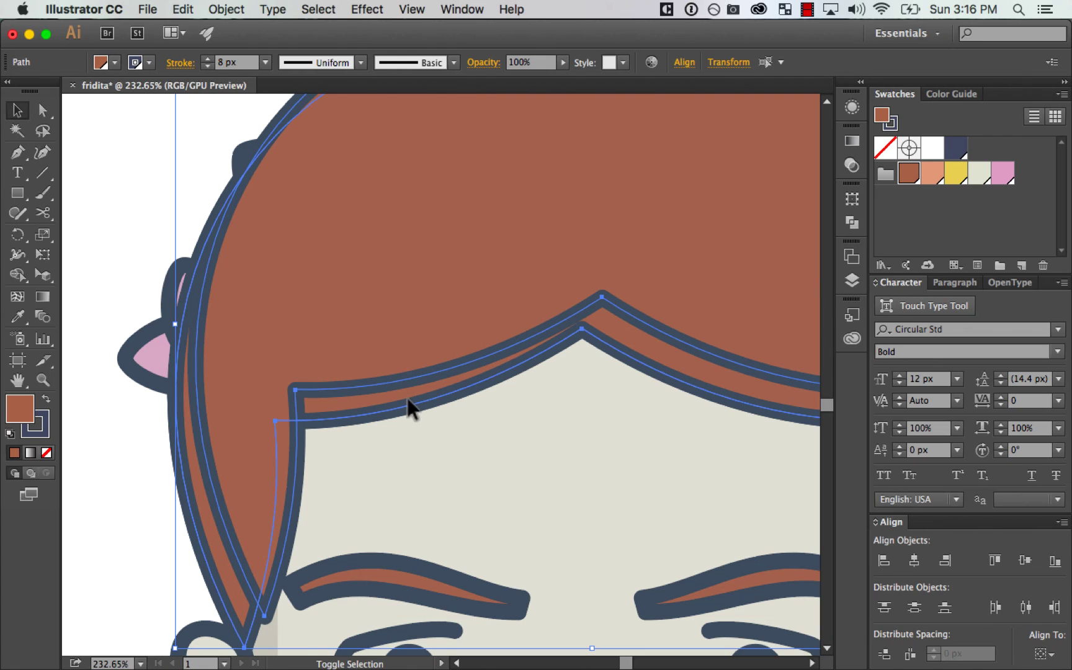
pyautogui.click(852, 222)
pyautogui.click(679, 226)
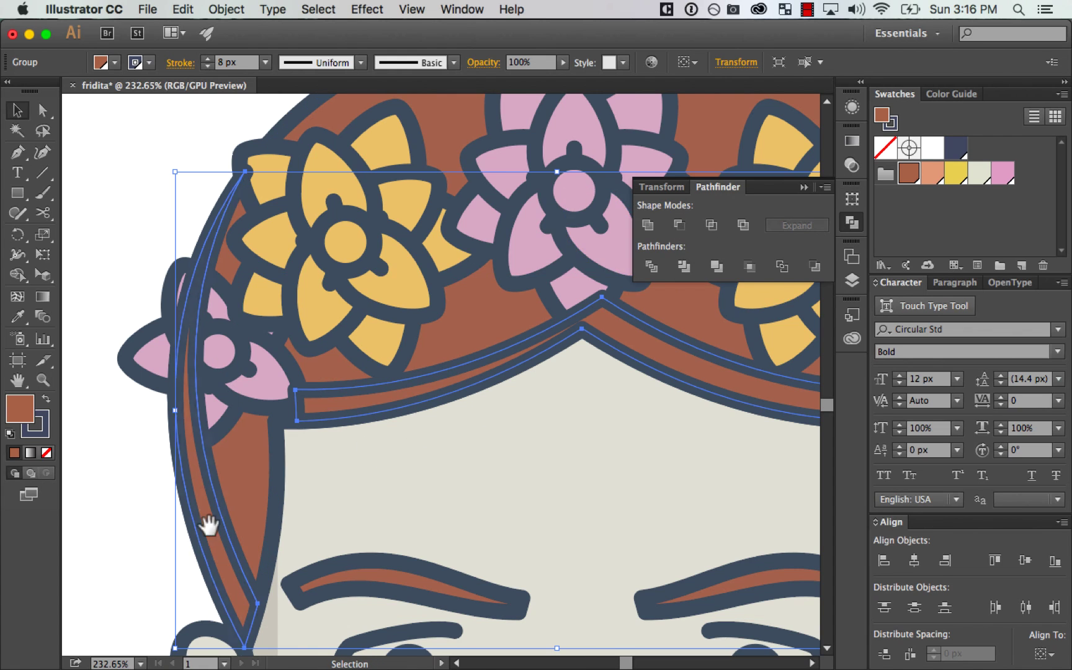
# Step: Give the hair shadow strips a darker, duller brown fill and remove their stroke
pyautogui.moveTo(208, 526); pyautogui.dragTo(399, 401)
pyautogui.doubleClick(28, 419)
pyautogui.click(593, 335)
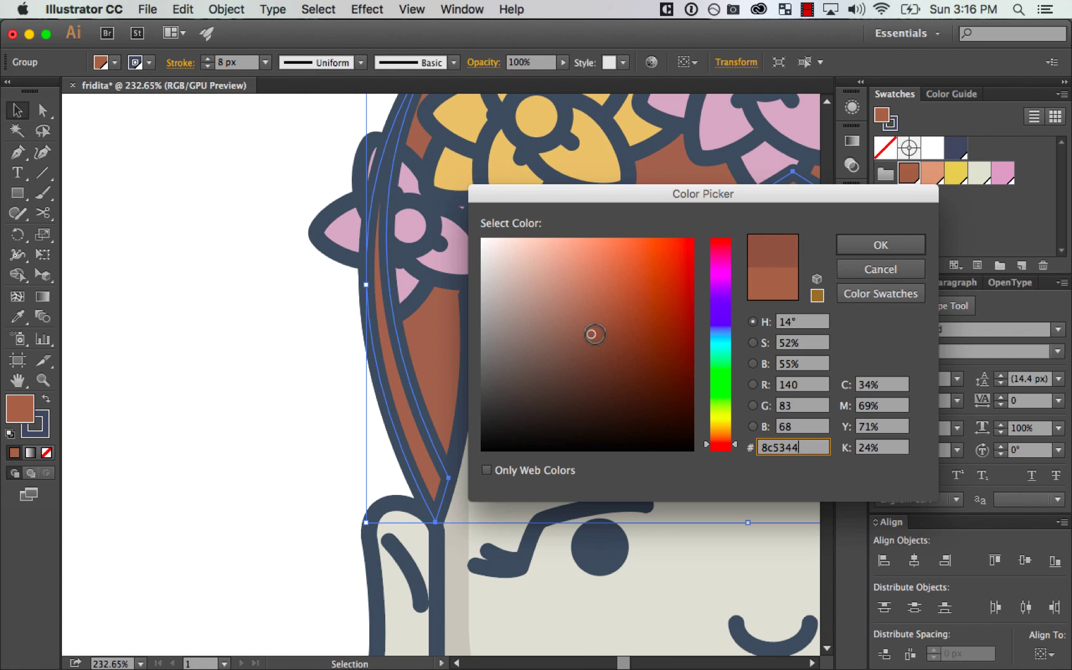
pyautogui.moveTo(584, 343); pyautogui.dragTo(582, 342)
pyautogui.click(878, 247)
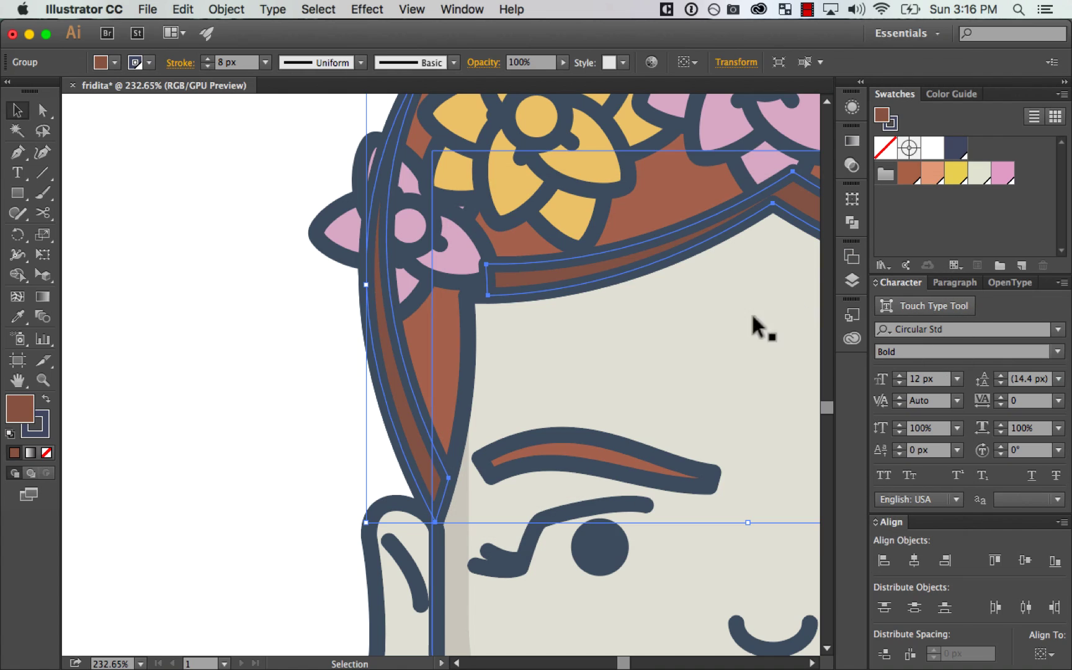
pyautogui.click(43, 426)
pyautogui.click(47, 451)
pyautogui.click(32, 412)
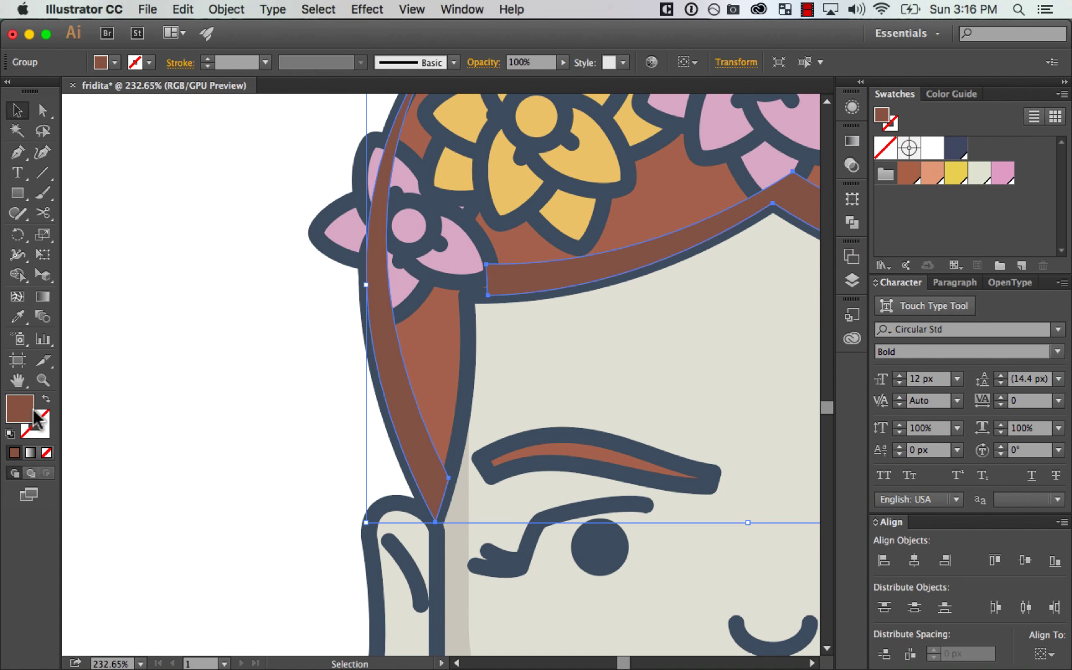
# Step: Set the hair shadow's blending mode to Darken and deselect it
pyautogui.click(488, 63)
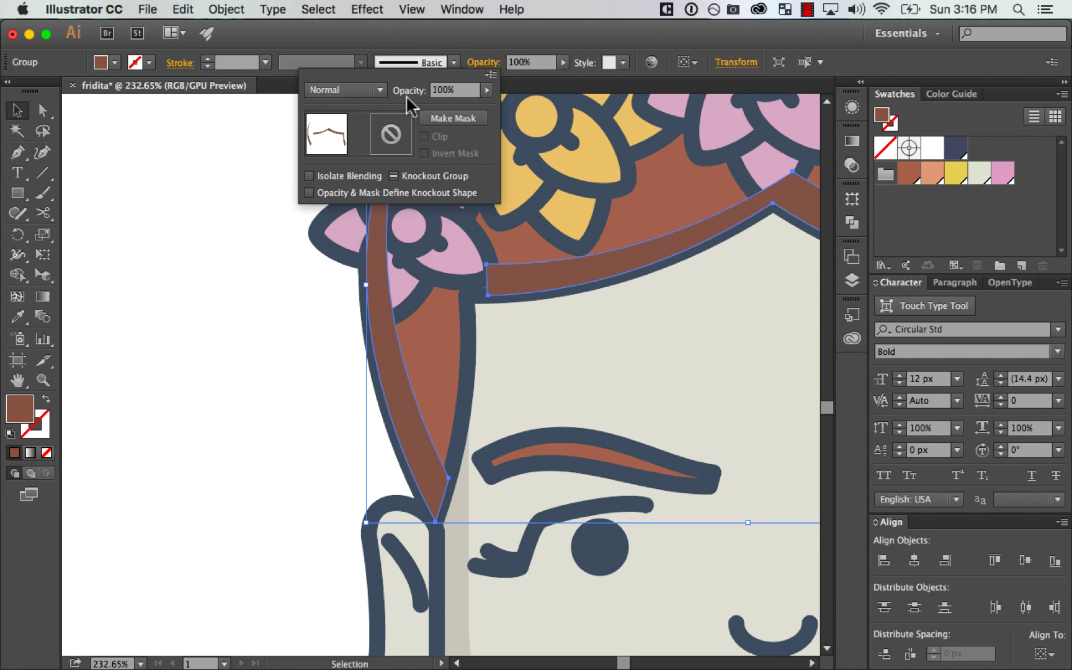
pyautogui.click(347, 90)
pyautogui.click(365, 122)
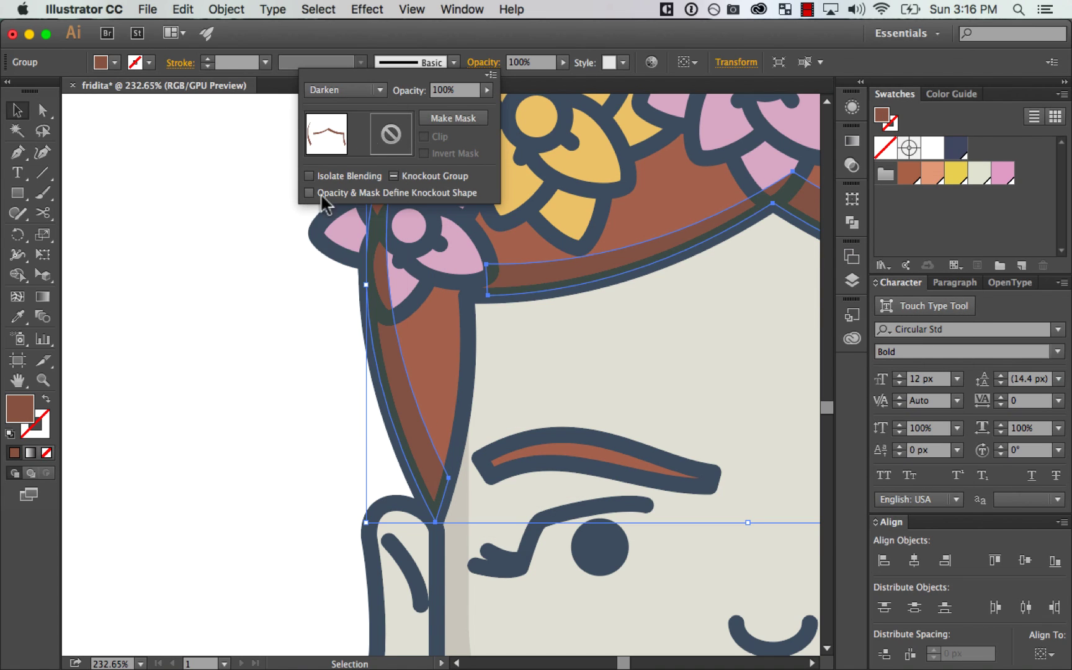
pyautogui.click(248, 414)
pyautogui.press('super+minus')
pyautogui.press('super+minus')
pyautogui.press('super+minus')
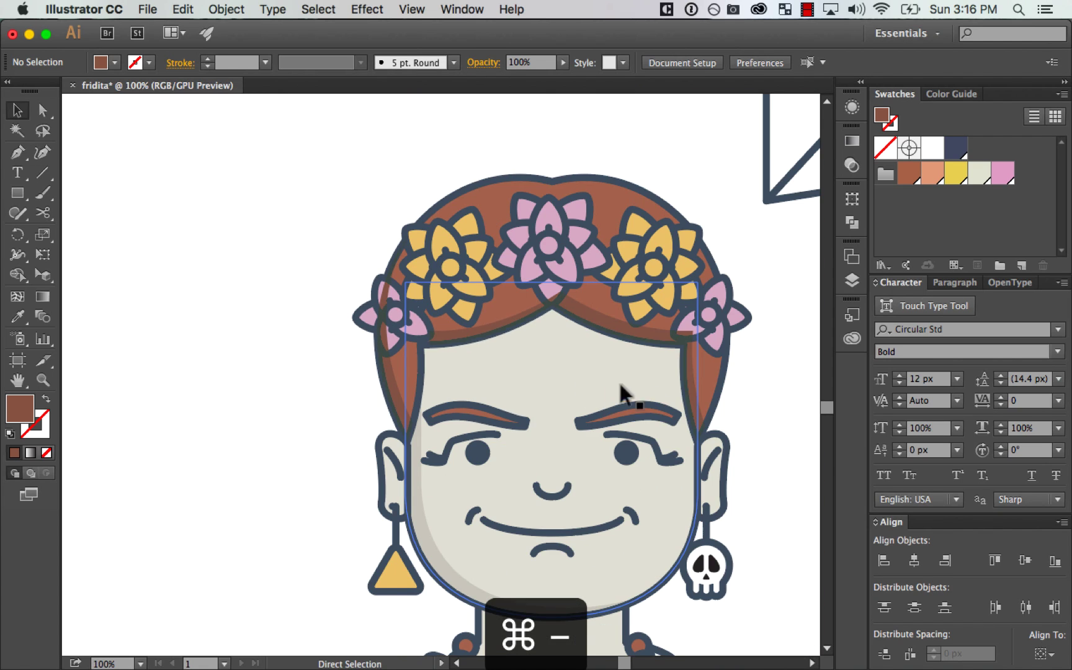
# Step: Bring the flower crown group in front of the hair shadow and deselect it
pyautogui.press('z')
pyautogui.moveTo(261, 194); pyautogui.dragTo(719, 467)
pyautogui.press('v')
pyautogui.press('space')
pyautogui.moveTo(463, 385); pyautogui.dragTo(505, 371)
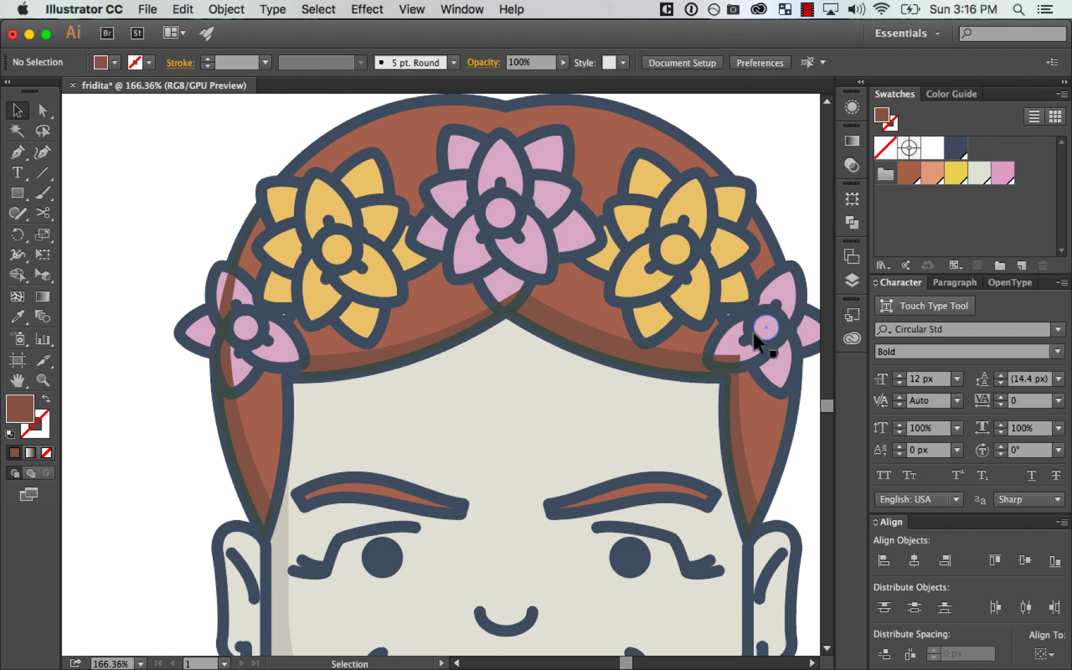
pyautogui.click(351, 371)
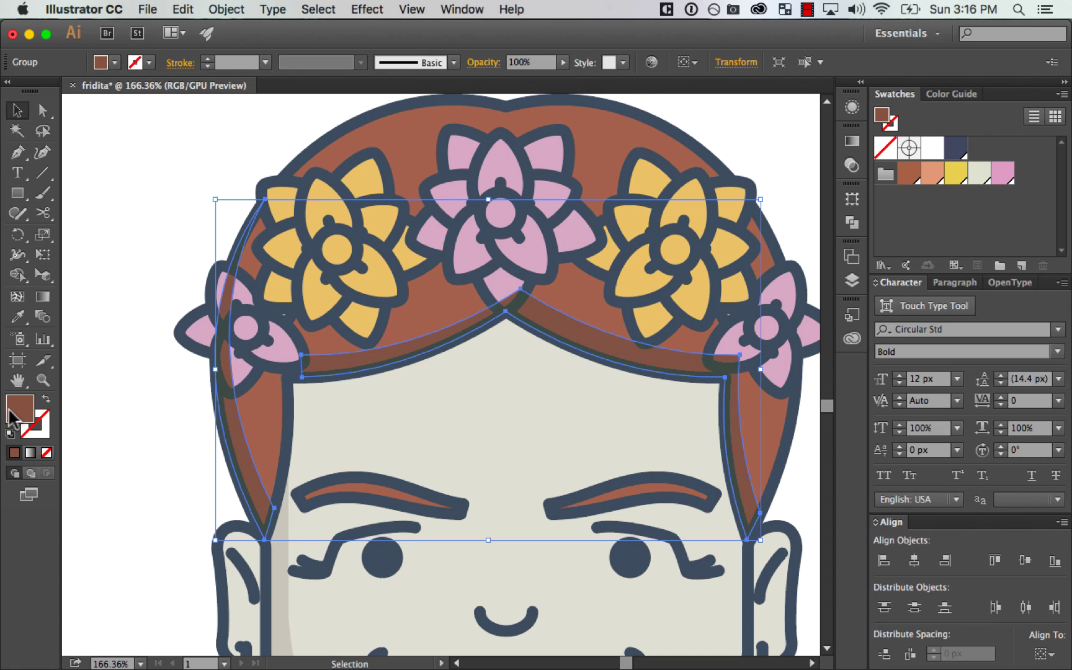
pyautogui.click(241, 282)
pyautogui.press('super+shift+]')
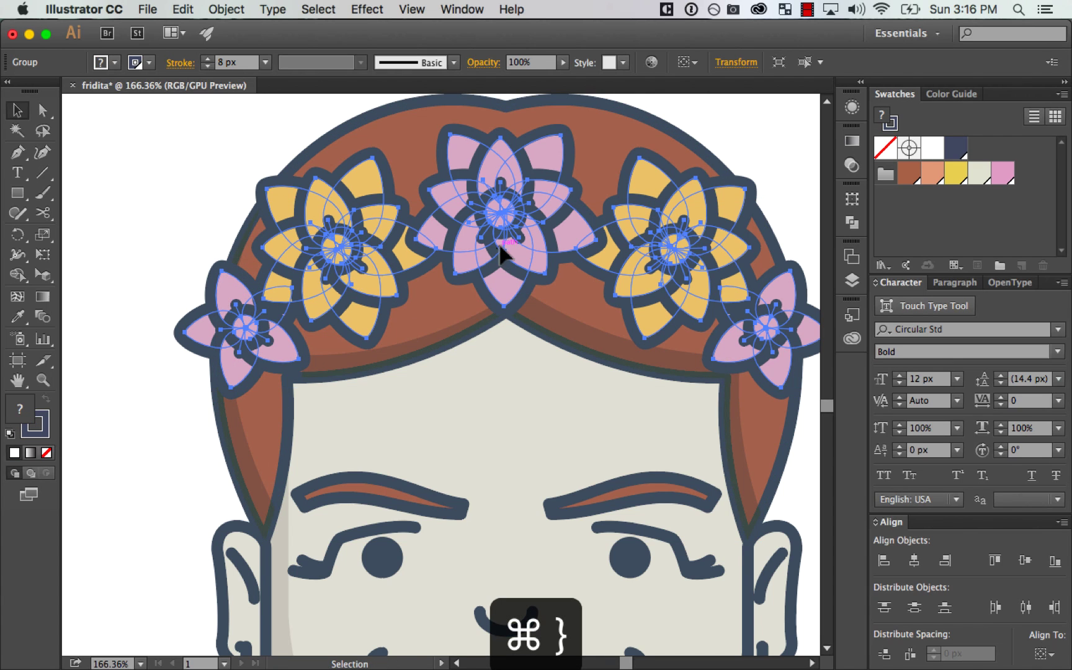
pyautogui.press('super+shift+a')
pyautogui.moveTo(737, 428); pyautogui.dragTo(705, 414)
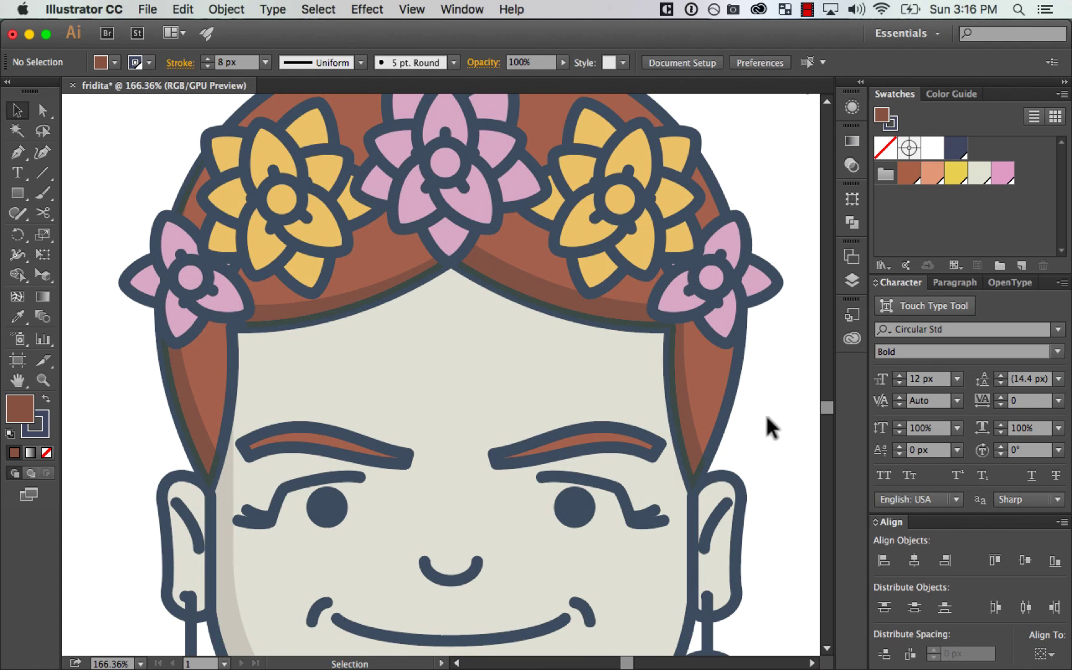
# Step: Examine the whole portrait to check how the flower crown sits over the shaded hair
pyautogui.press('super+minus')
pyautogui.press('super+minus')
pyautogui.press('super+minus')
pyautogui.press('super+minus')
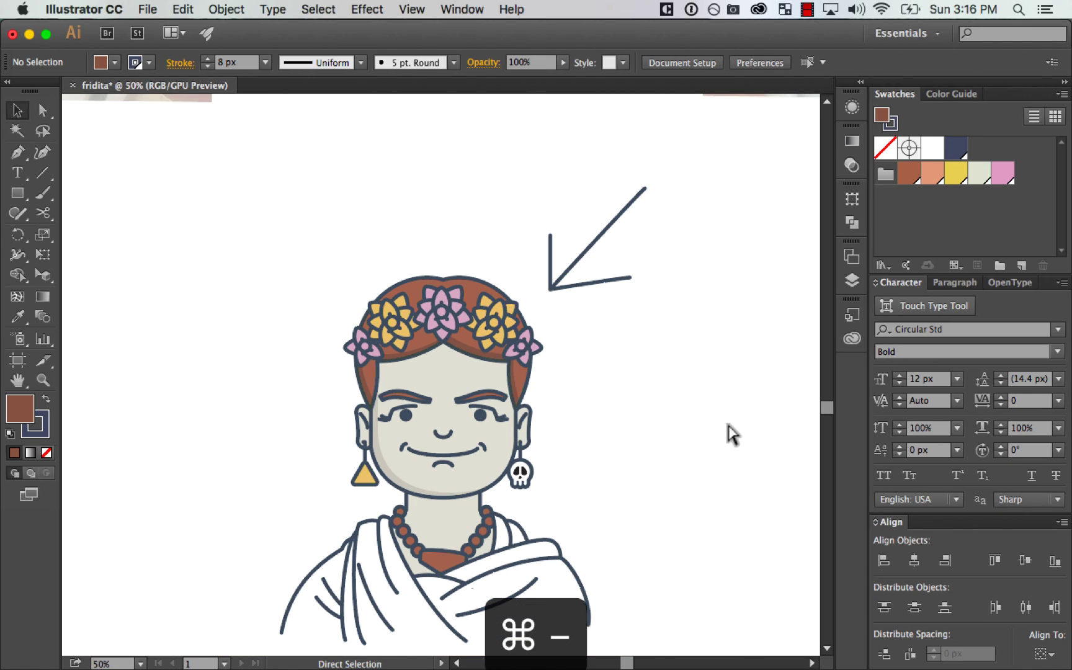
pyautogui.press('super+equal')
pyautogui.press('super+equal')
pyautogui.press('super+z')
pyautogui.press('super+z')
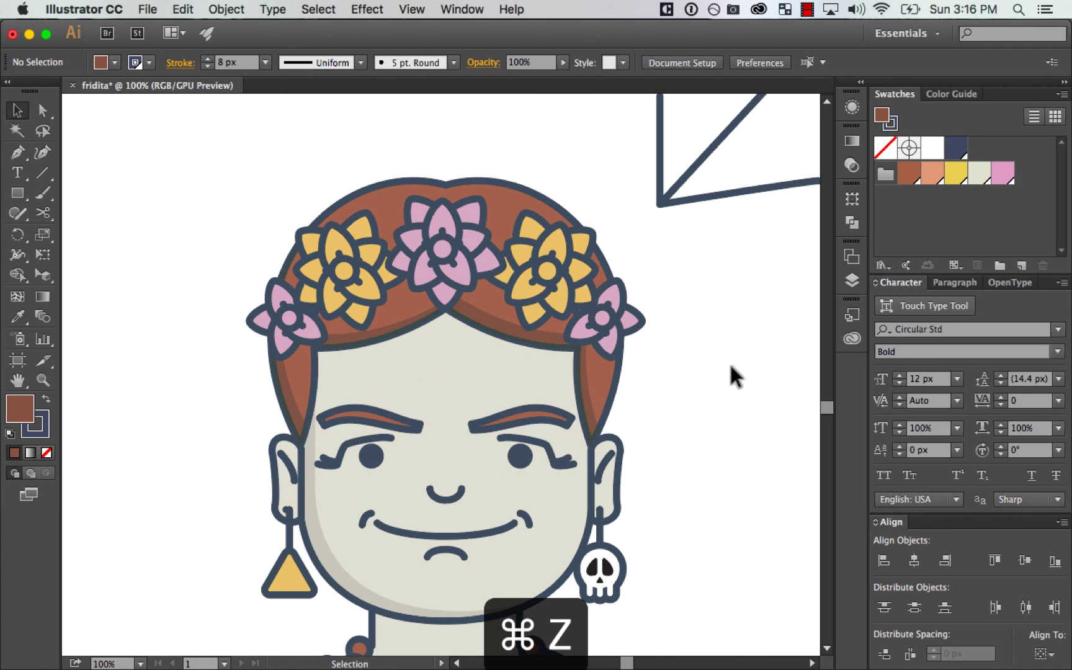
# Step: Start a Drop Shadow effect on the flower crown group with Multiply mode, 30% opacity and preview enabled
pyautogui.click(560, 282)
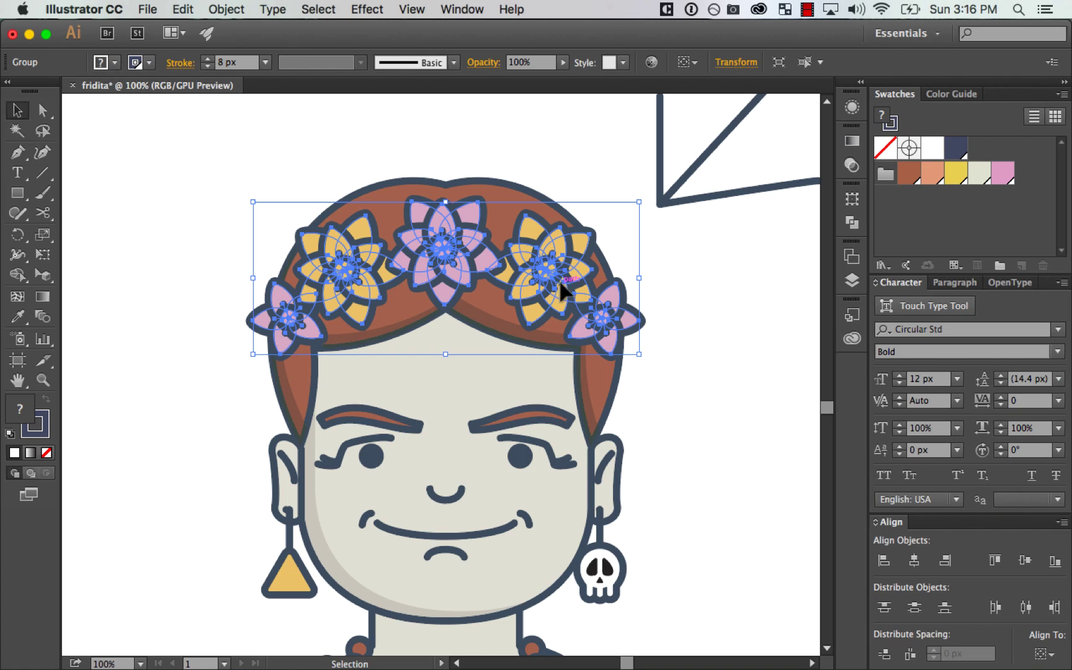
pyautogui.click(367, 9)
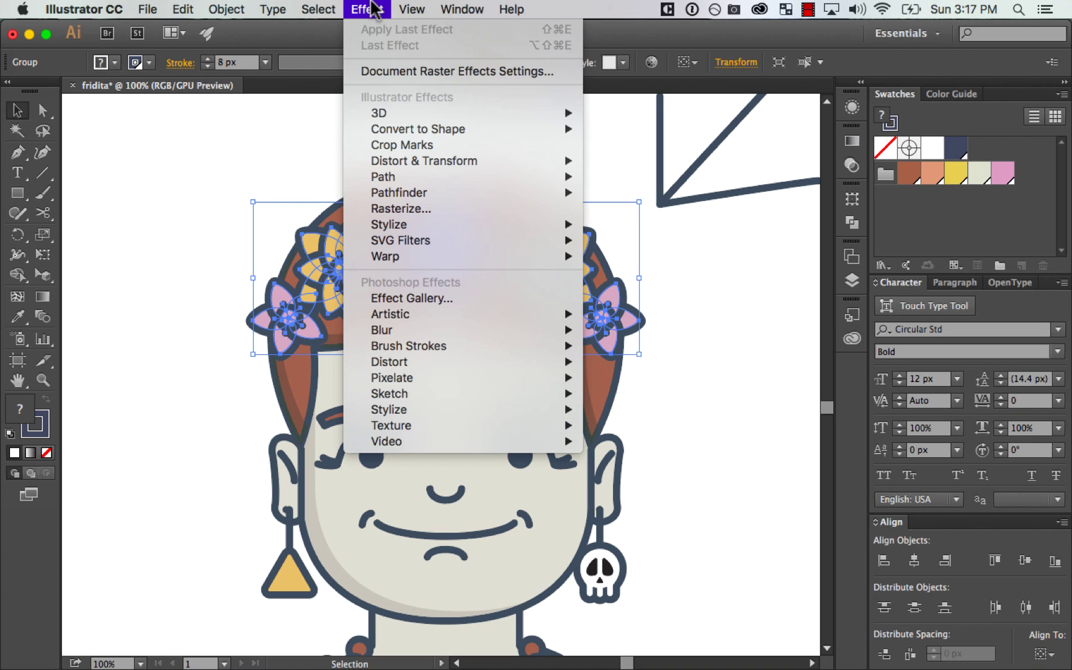
pyautogui.moveTo(471, 315)
pyautogui.moveTo(500, 230)
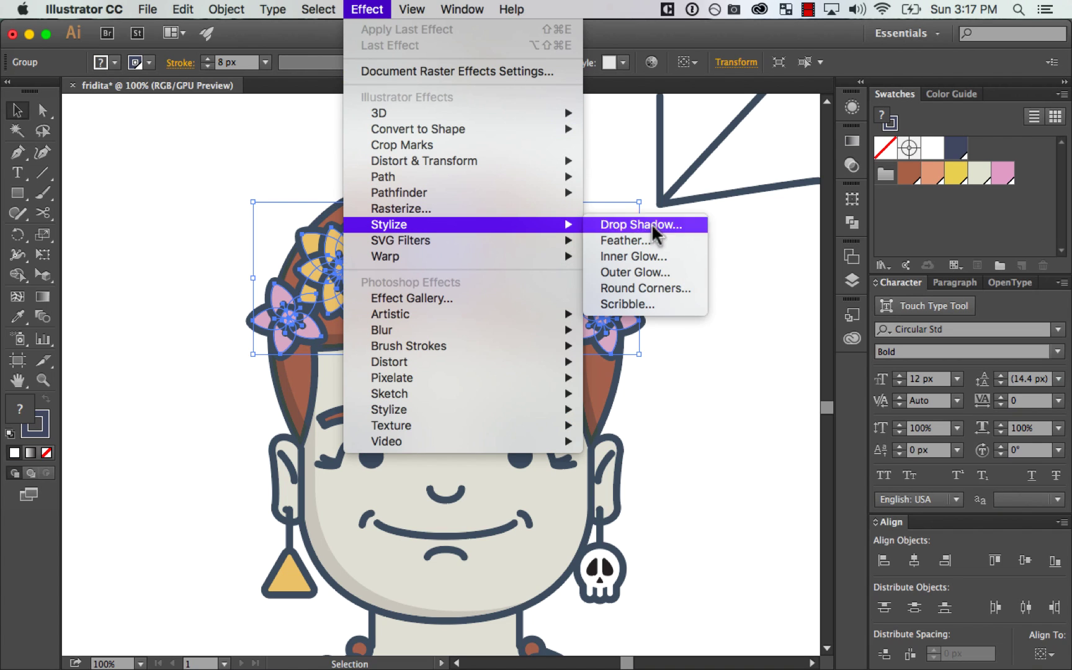
pyautogui.click(659, 226)
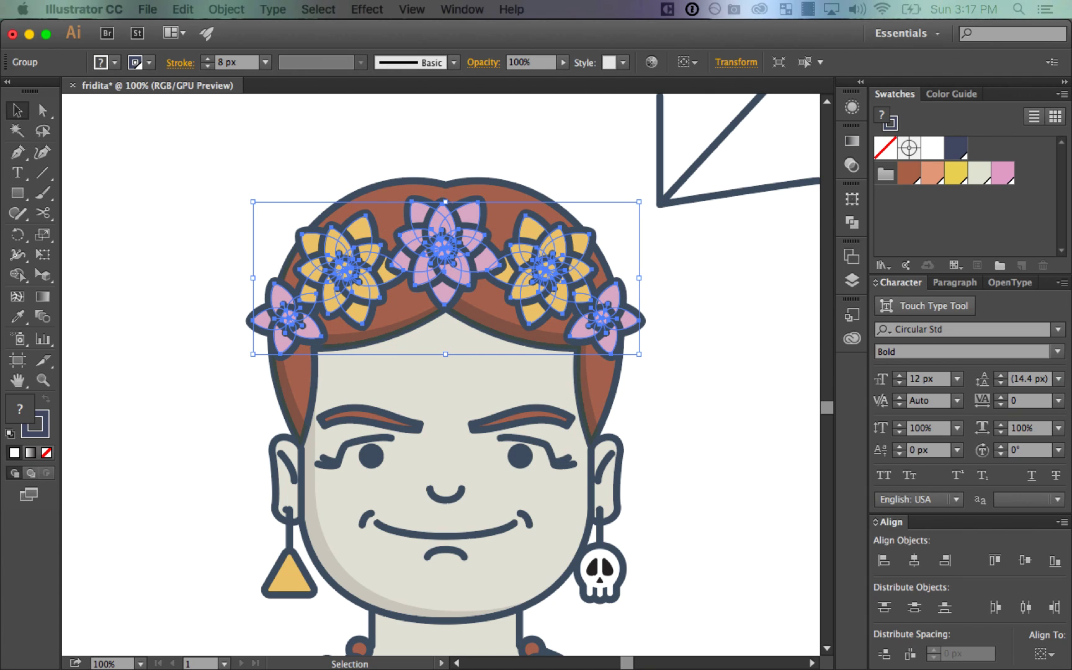
pyautogui.moveTo(847, 114); pyautogui.dragTo(826, 175)
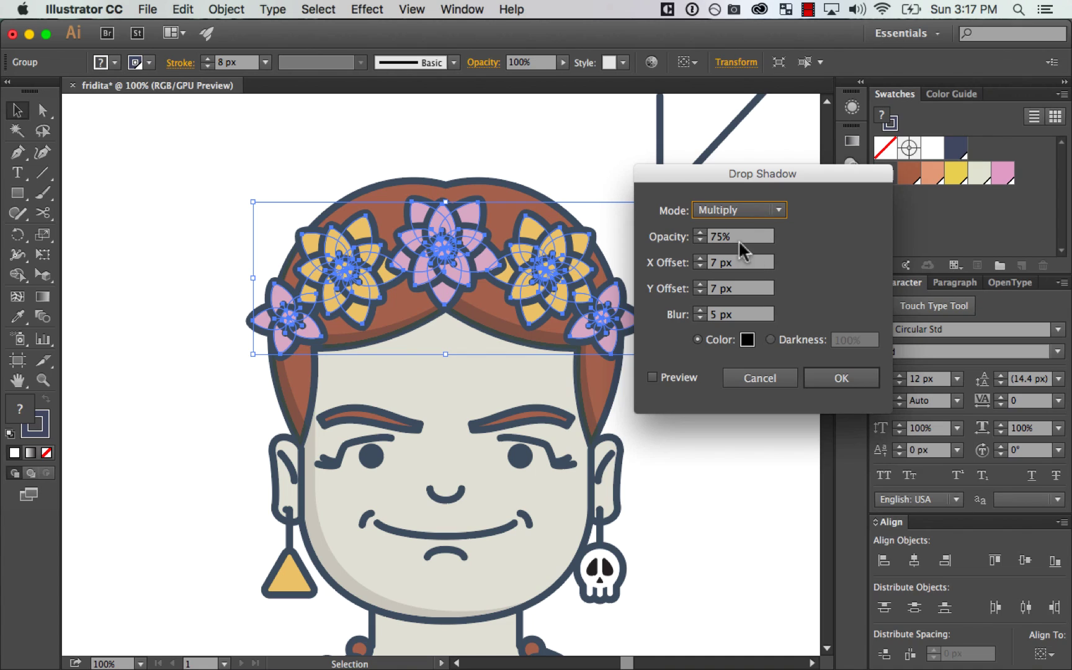
pyautogui.press('Tab')
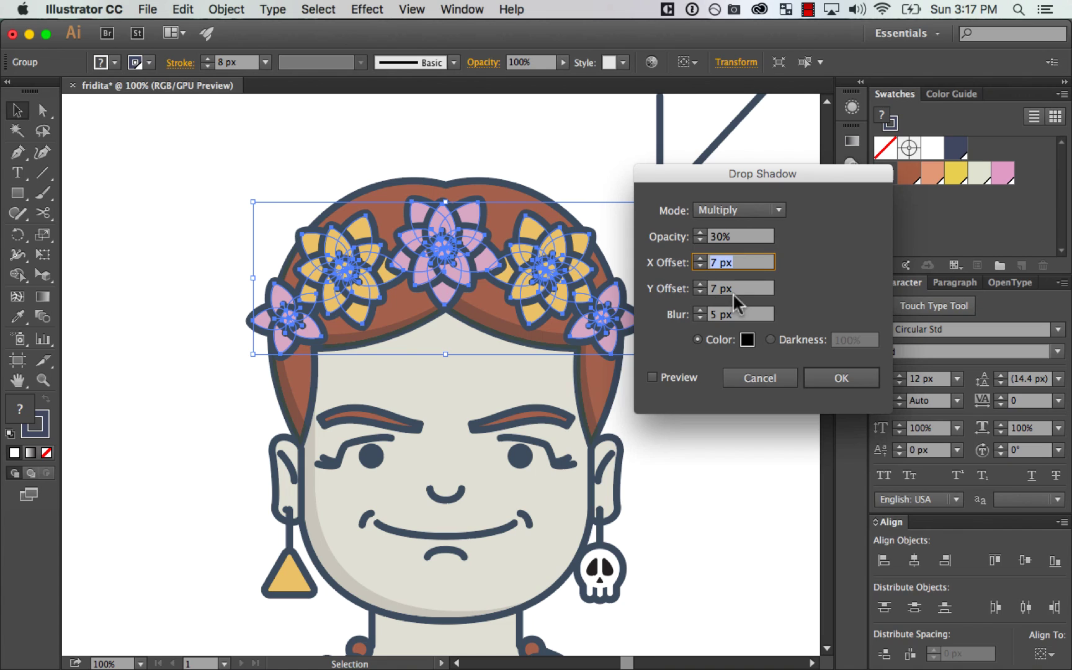
pyautogui.click(692, 384)
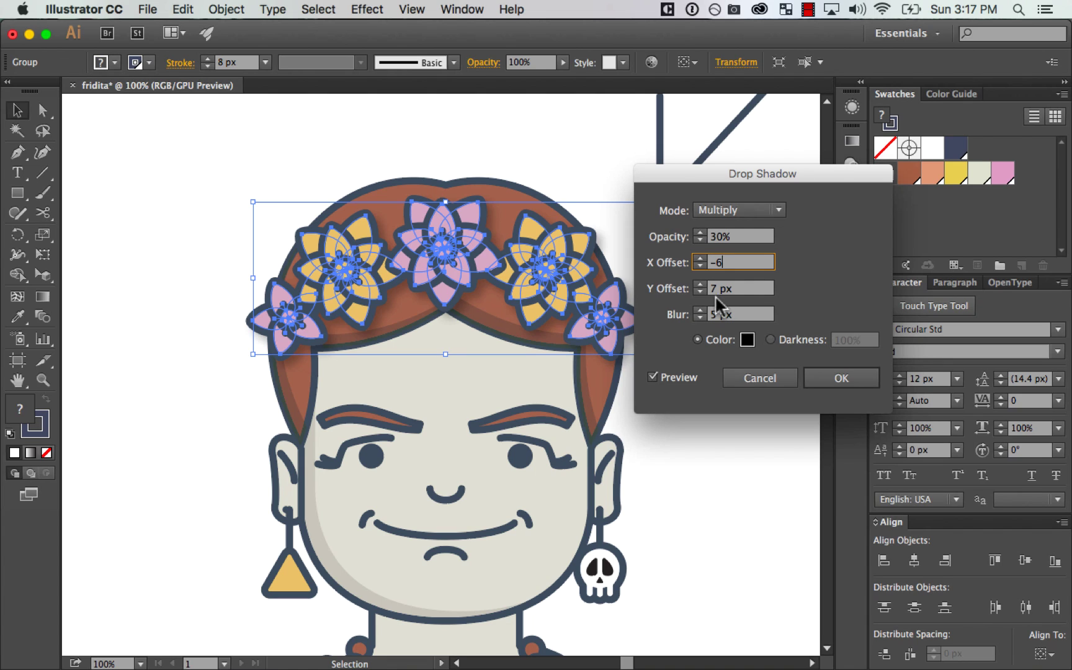
# Step: Set the flowers' drop shadow to X offset -6 px, Y offset 6 px, blur 0 px and opacity 14%, and apply it
pyautogui.press('Tab')
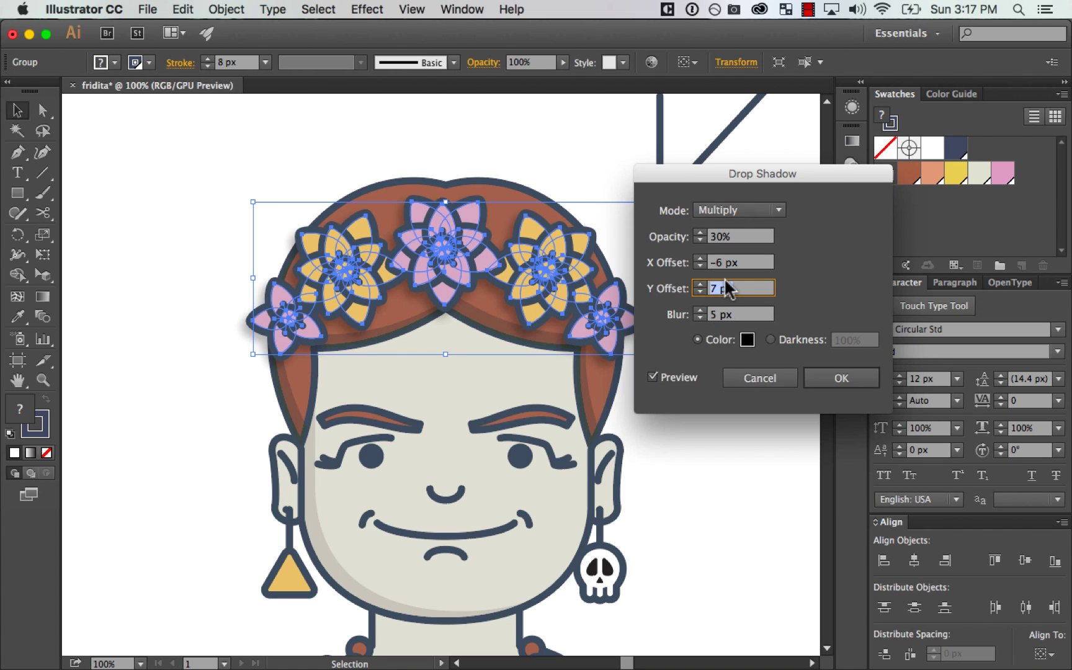
pyautogui.click(736, 315)
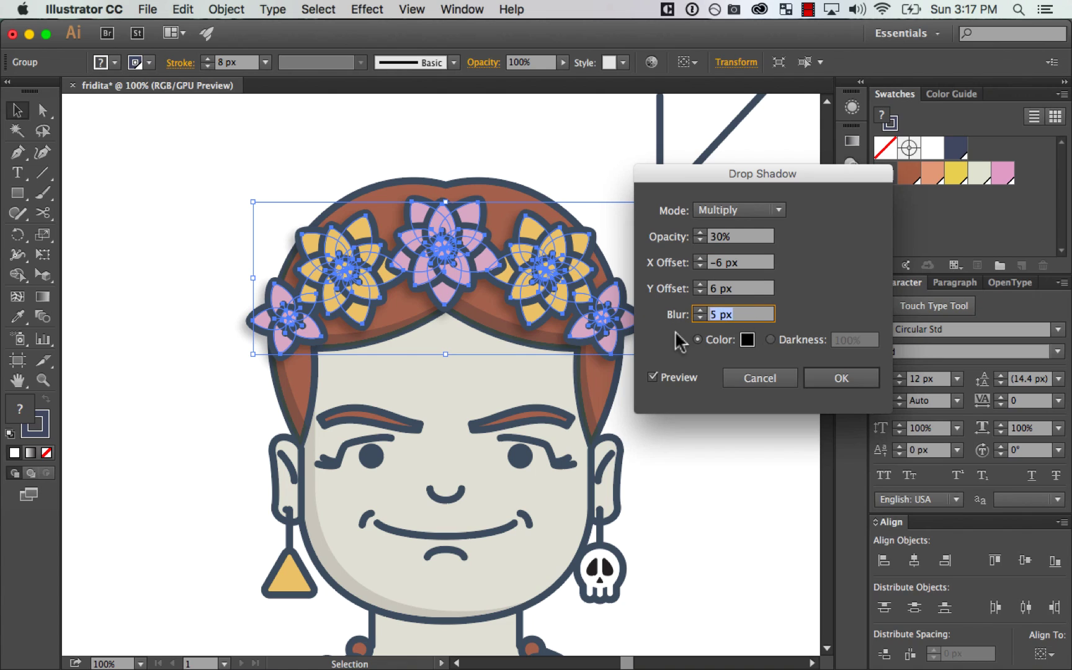
pyautogui.click(745, 287)
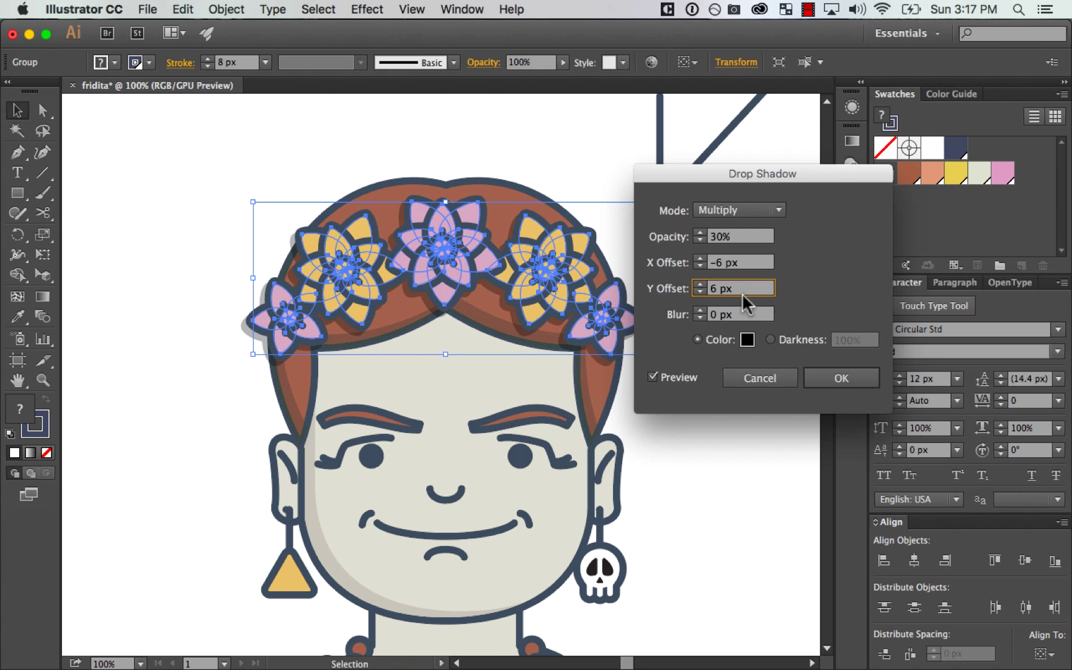
pyautogui.click(739, 238)
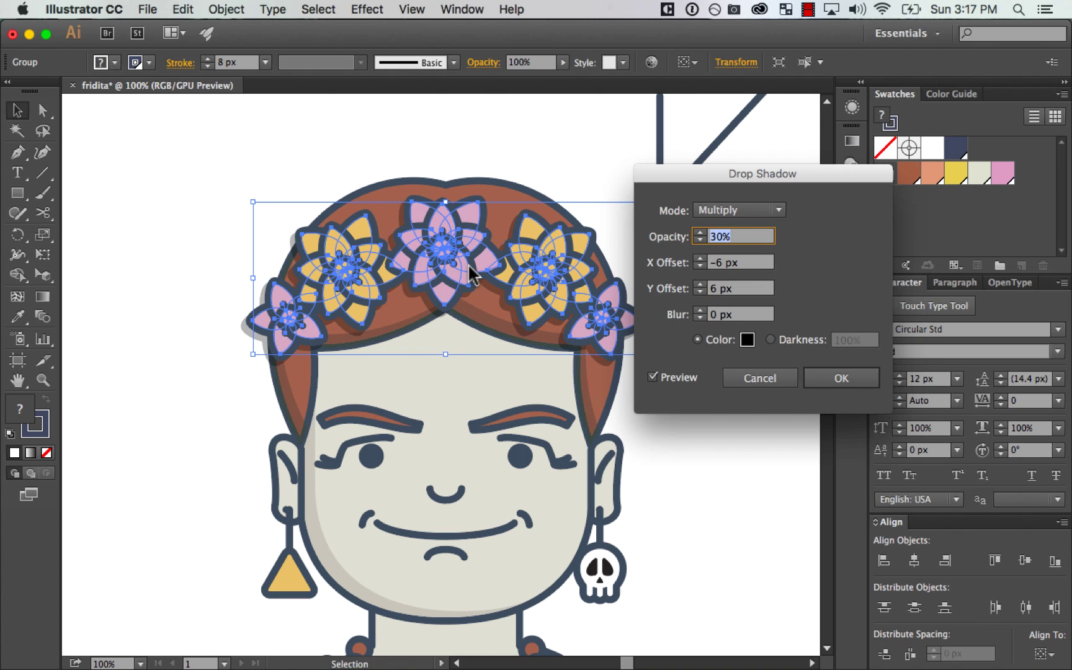
pyautogui.click(749, 261)
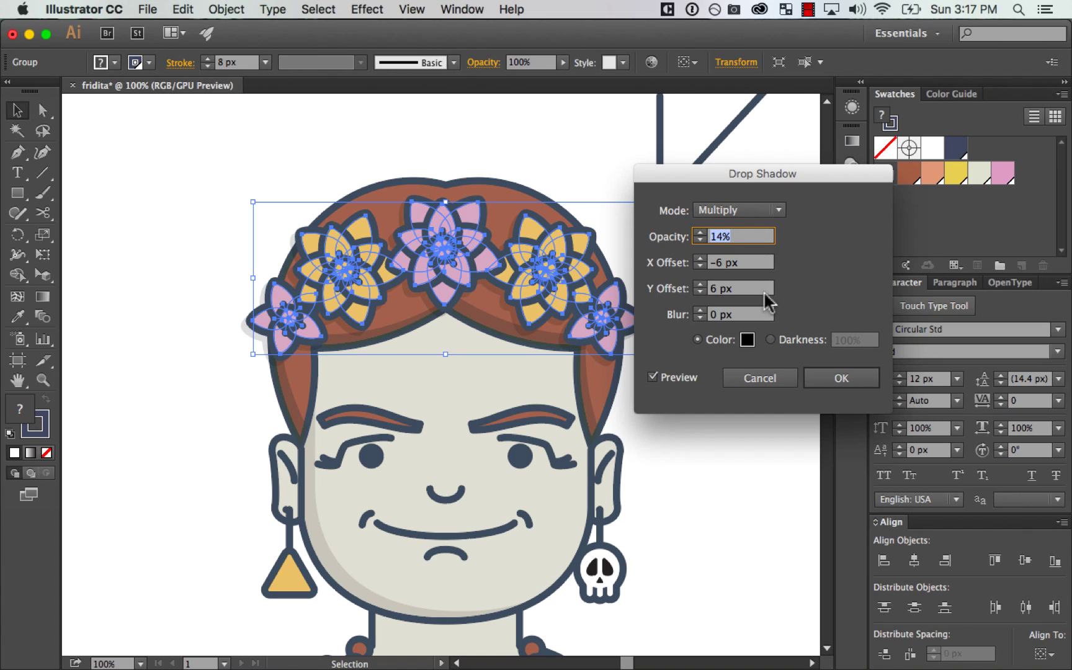
pyautogui.click(841, 378)
pyautogui.click(751, 342)
# Step: Examine the flower crown's hard-edged drop shadow against the hair and face
pyautogui.press('super+minus')
pyautogui.press('super+minus')
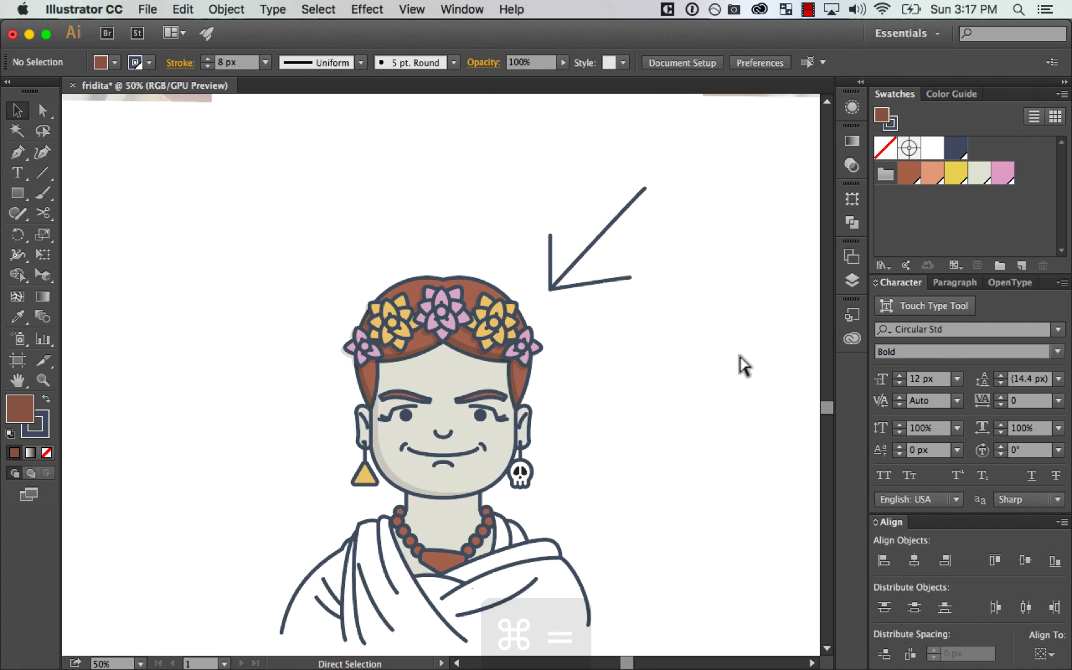
pyautogui.press('z')
pyautogui.moveTo(325, 488); pyautogui.dragTo(699, 178)
pyautogui.moveTo(688, 352); pyautogui.dragTo(742, 305)
pyautogui.press('v')
pyautogui.moveTo(655, 356); pyautogui.dragTo(686, 441)
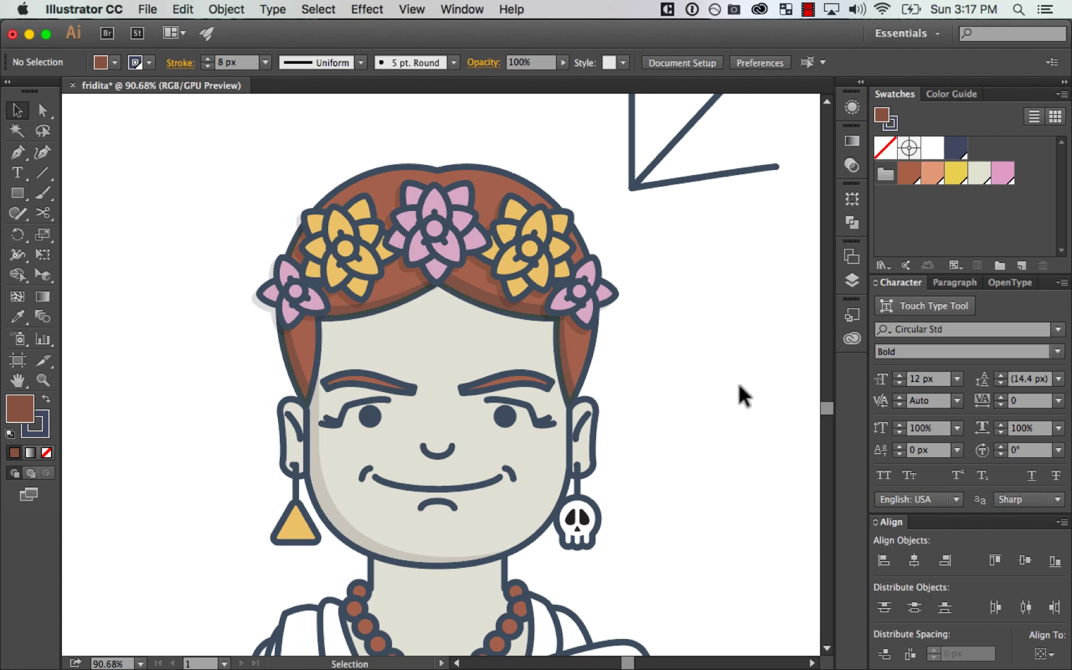
# Step: Duplicate the neck shape and offset the copy slightly to the right of the original
pyautogui.moveTo(720, 397); pyautogui.dragTo(730, 278)
pyautogui.click(490, 472)
pyautogui.press('super+z')
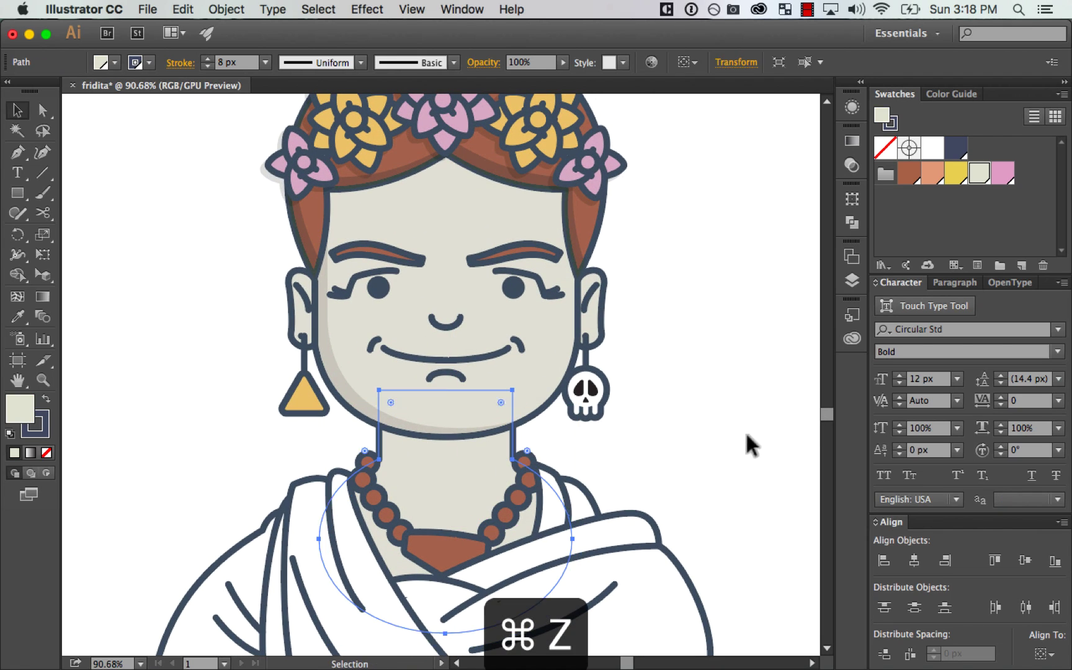
pyautogui.click(747, 435)
pyautogui.press('z')
pyautogui.moveTo(277, 432); pyautogui.dragTo(673, 524)
pyautogui.press('v')
pyautogui.moveTo(425, 360); pyautogui.dragTo(521, 386)
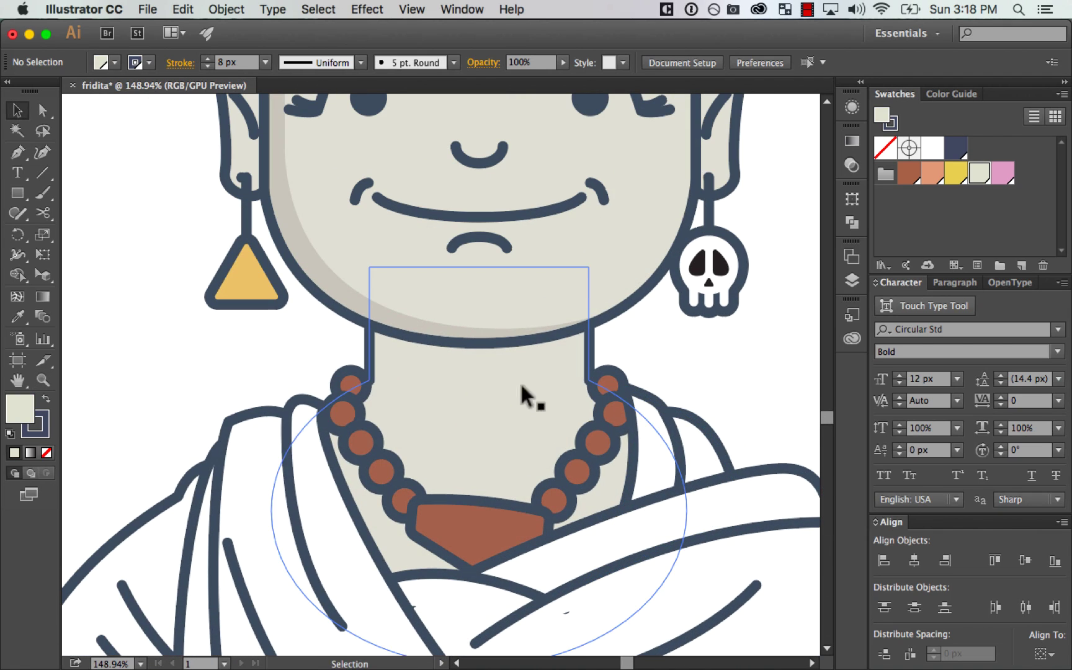
pyautogui.click(521, 386)
pyautogui.press('super+z')
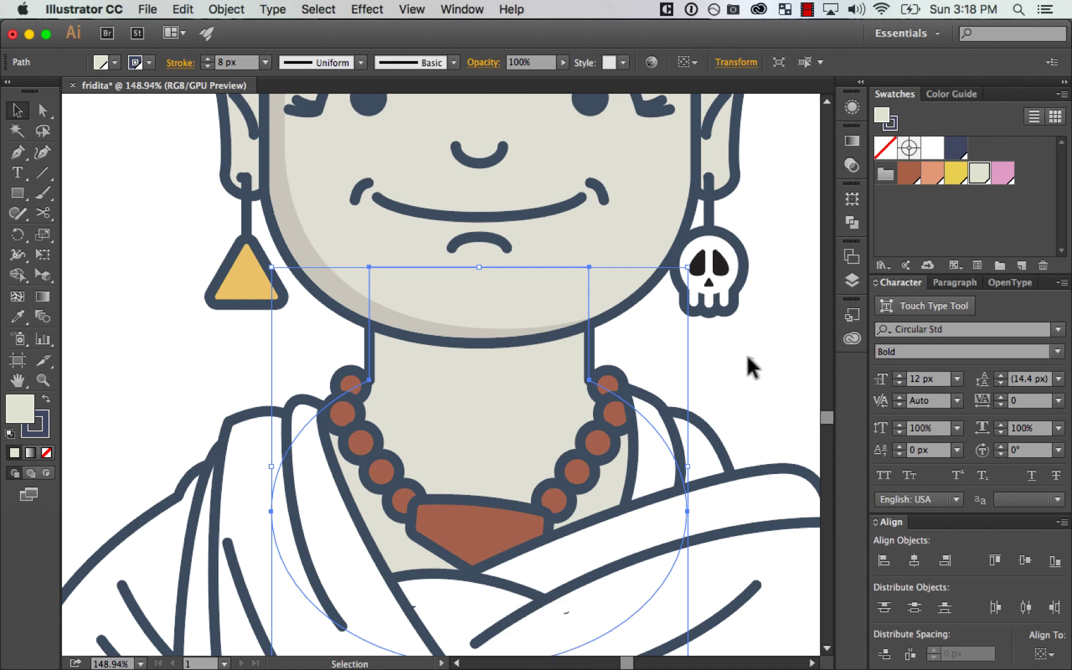
pyautogui.moveTo(499, 388); pyautogui.dragTo(532, 408)
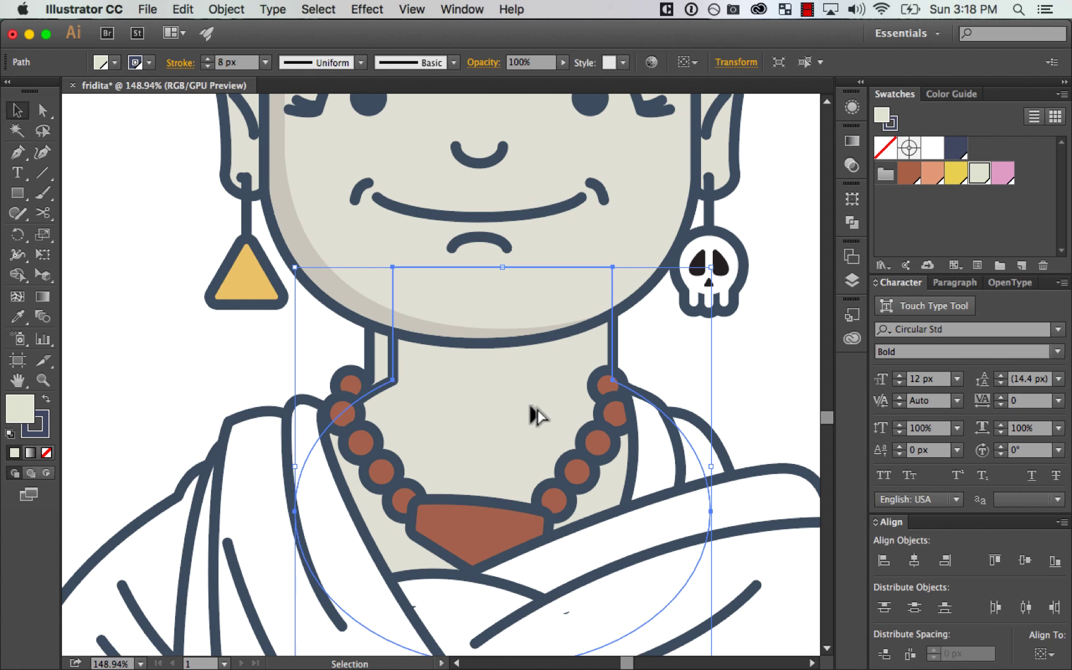
# Step: Duplicate the face shape and shift the copy slightly down and left so its chin overlaps the neck
pyautogui.click(322, 344)
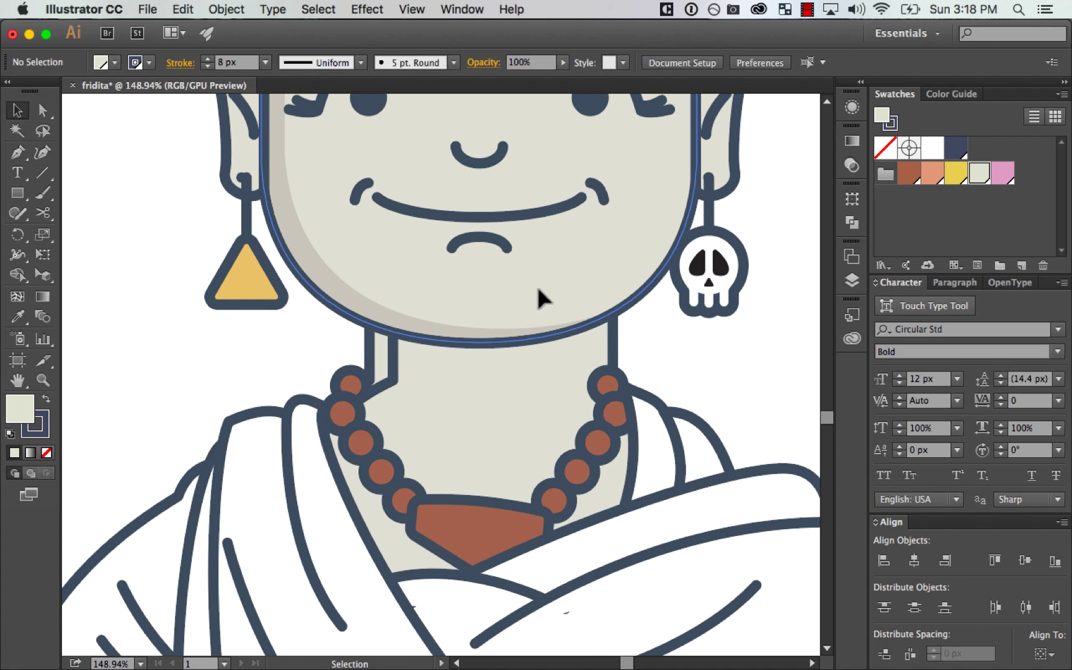
pyautogui.moveTo(538, 290); pyautogui.dragTo(541, 313)
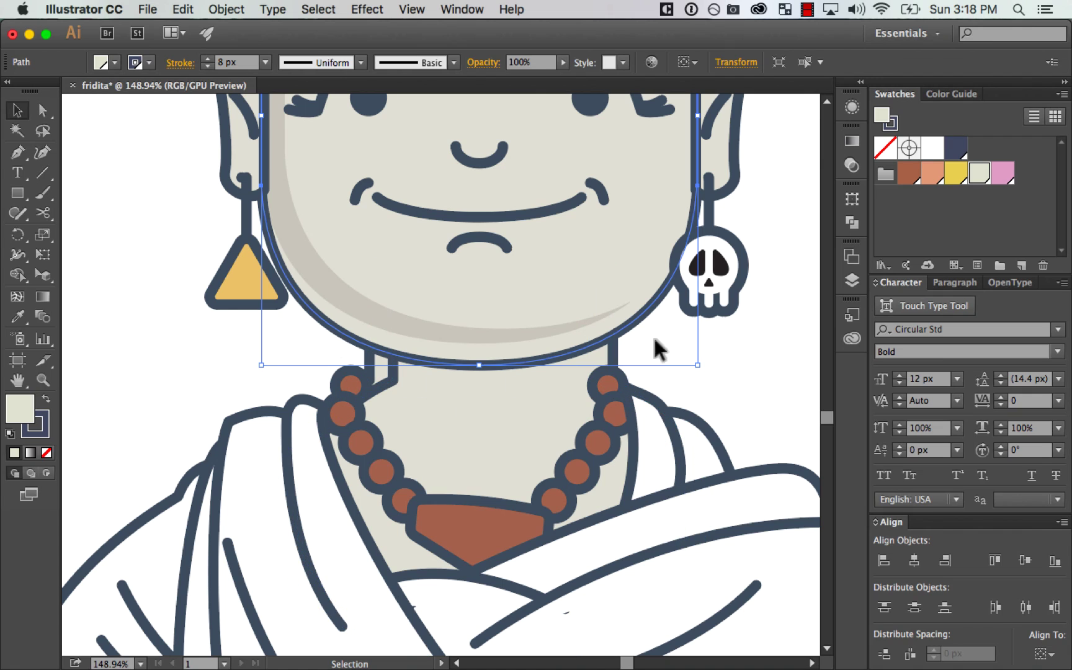
pyautogui.moveTo(653, 280)
pyautogui.mouseDown()
pyautogui.moveTo(632, 270)
pyautogui.moveTo(642, 280)
pyautogui.moveTo(668, 271)
pyautogui.moveTo(657, 271)
pyautogui.mouseUp()
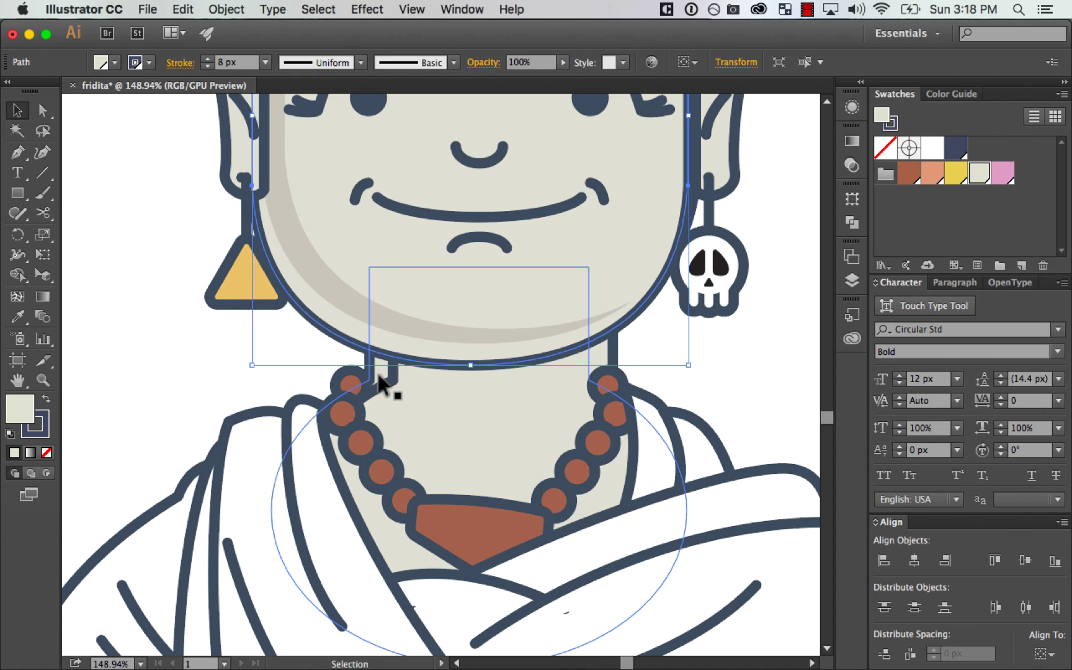
# Step: Paste a copy of the original neck shape in place and intersect it with the shifted face copy to form the under-chin shadow shape
pyautogui.click(391, 380)
pyautogui.press('super+c')
pyautogui.press('super+shift+v')
pyautogui.keyDown('shift'); pyautogui.click(330, 329); pyautogui.keyUp('shift')
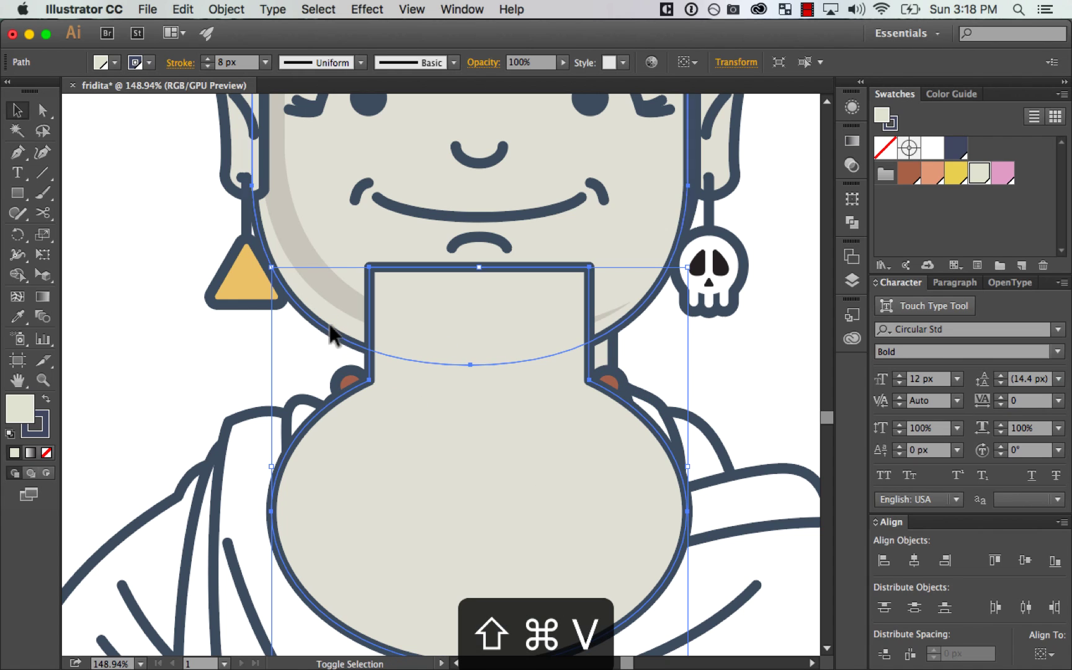
pyautogui.click(852, 222)
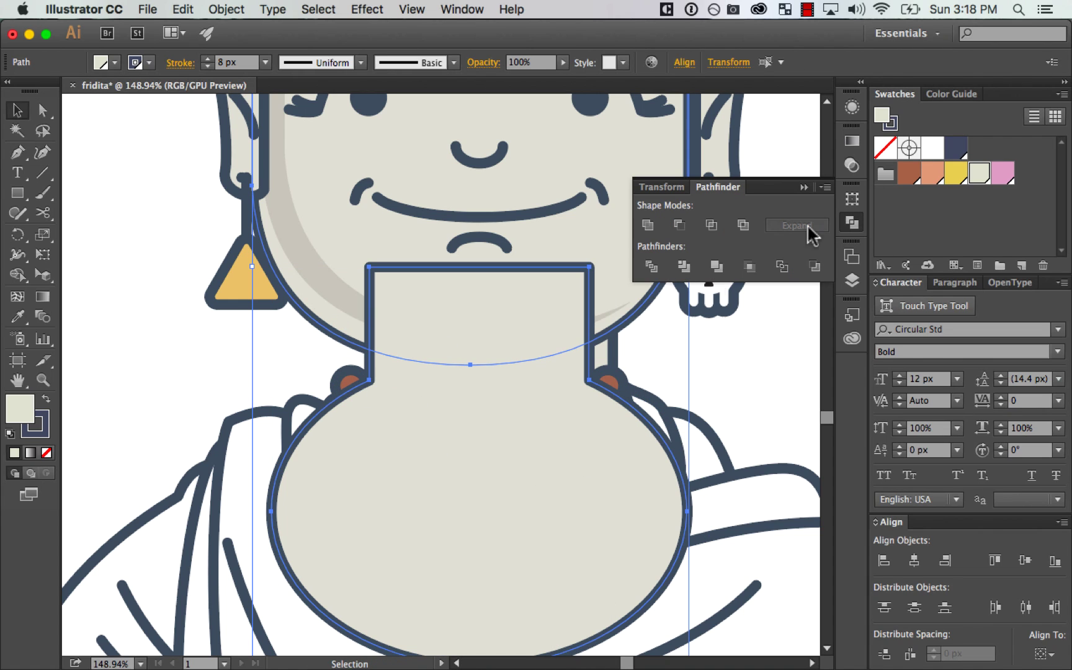
pyautogui.click(712, 225)
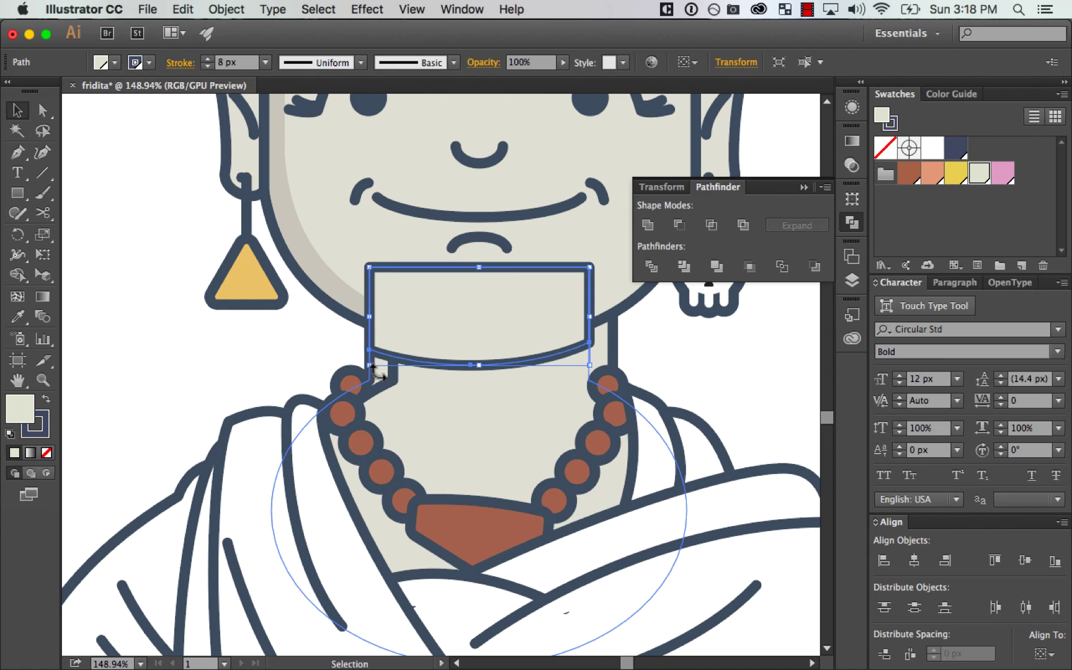
# Step: Paste another copy of the original neck shape in place and bring the offset neck copy to the front
pyautogui.click(269, 334)
pyautogui.moveTo(379, 377); pyautogui.dragTo(331, 377)
pyautogui.press('super+z')
pyautogui.press('super+c')
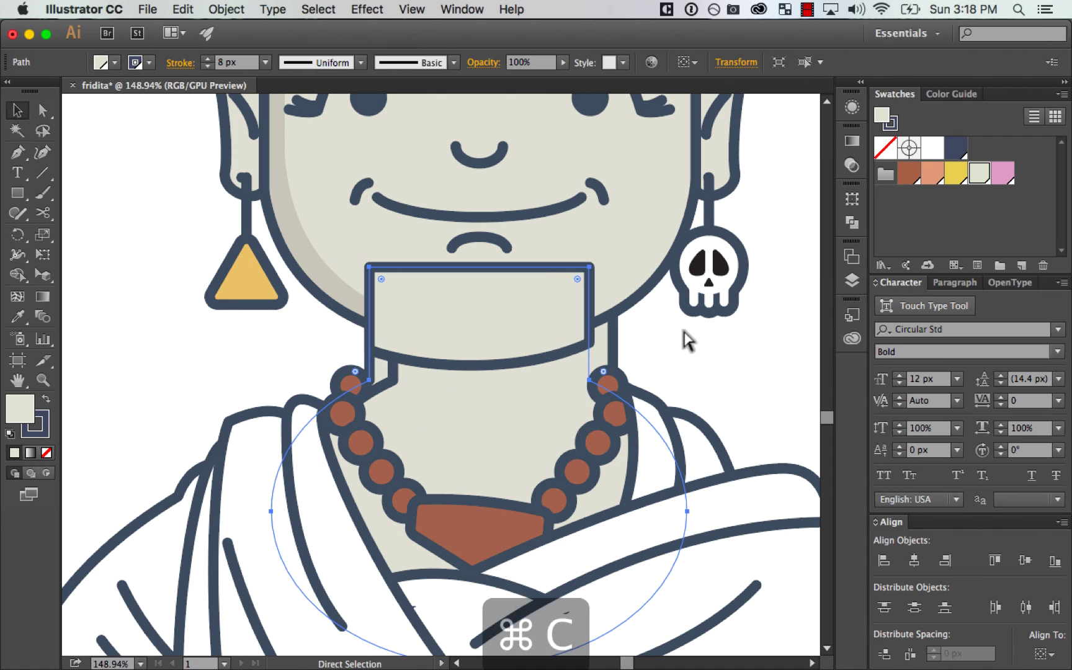
pyautogui.press('shift+super+v')
pyautogui.click(679, 328)
pyautogui.click(598, 338)
pyautogui.press('shift+super+bracketright')
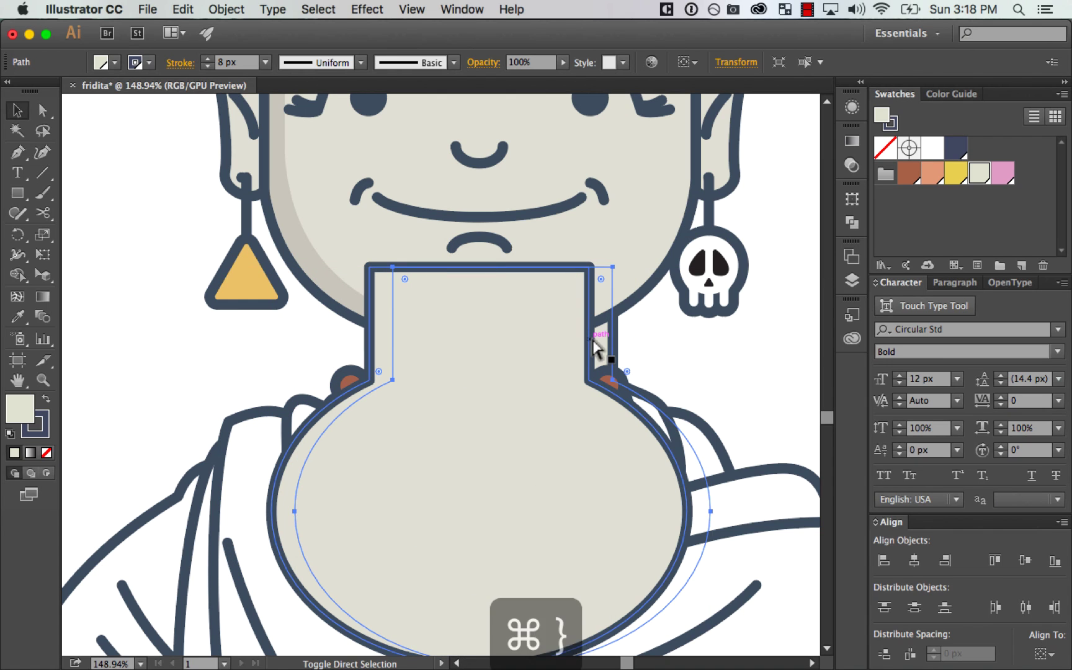
# Step: Subtract the offset neck copy from the pasted neck shape with Minus Front to form a shadow strip along the neck's left side
pyautogui.keyDown('shift'); pyautogui.click(376, 355); pyautogui.keyUp('shift')
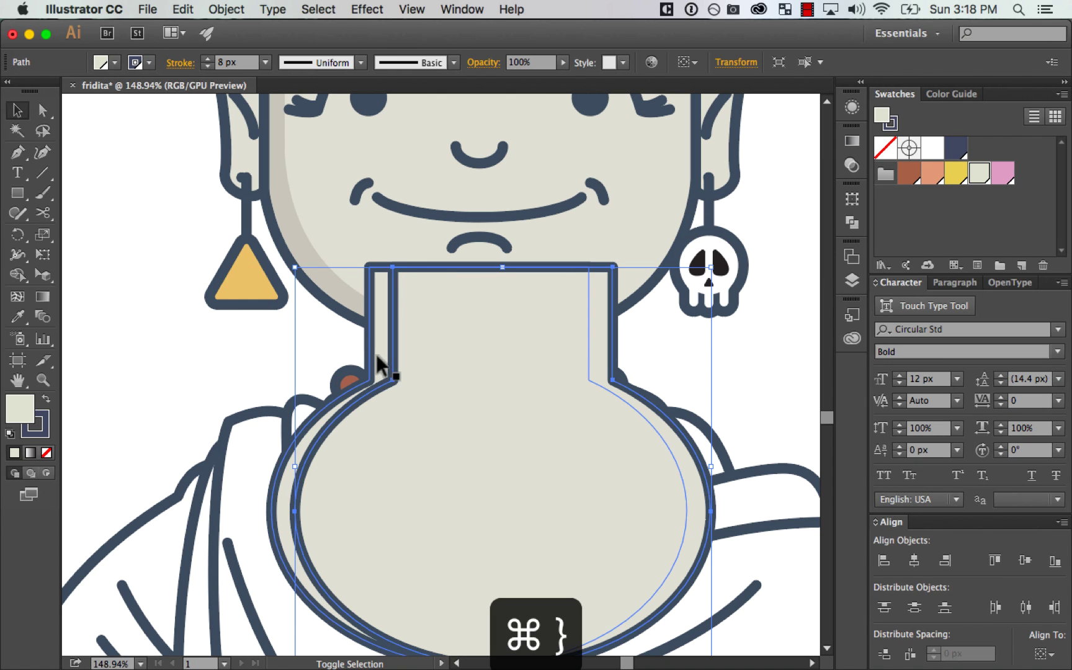
pyautogui.click(852, 222)
pyautogui.click(678, 225)
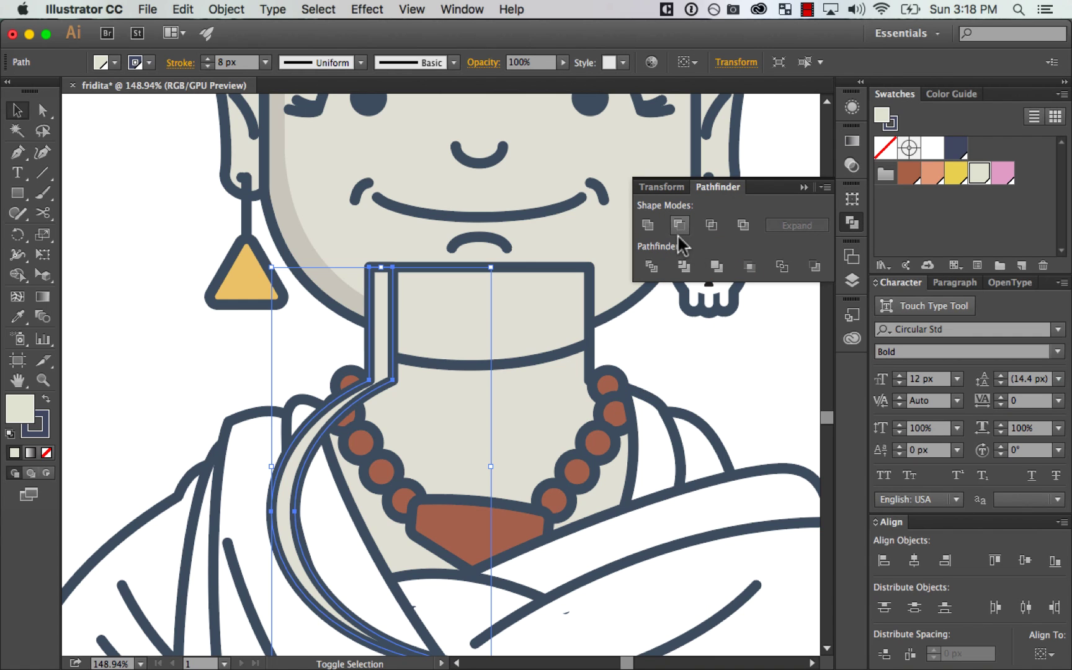
pyautogui.click(740, 366)
pyautogui.click(539, 442)
pyautogui.press('super+z')
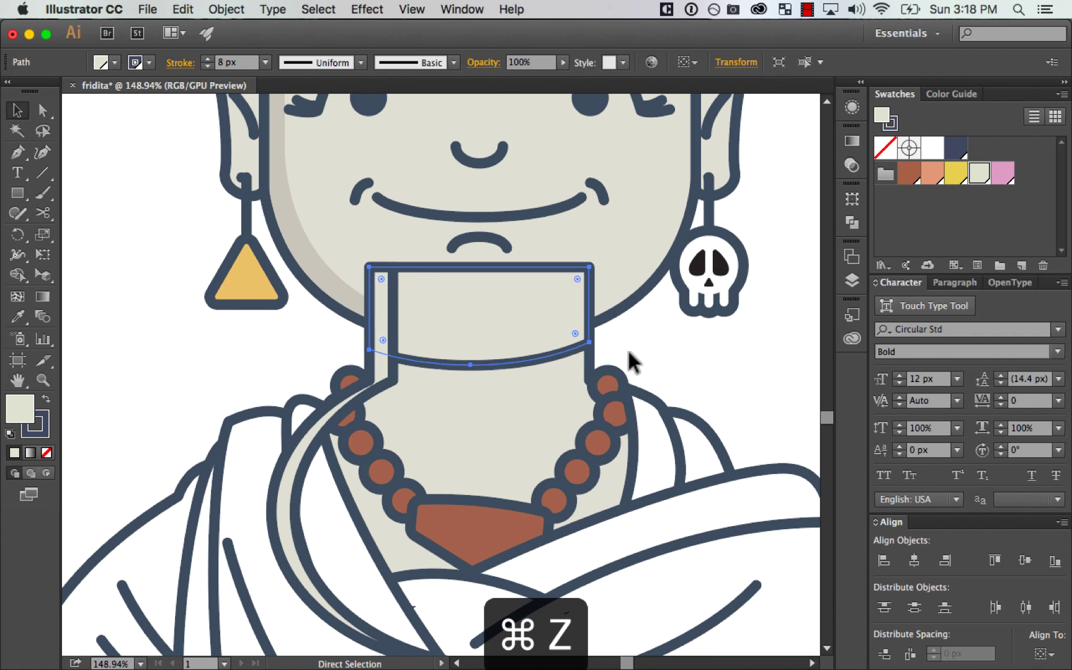
# Step: Unite the under-chin shadow with the neck's side strip and give the combined shape the face shadow's fill with no stroke
pyautogui.keyDown('shift'); pyautogui.click(395, 372); pyautogui.keyUp('shift')
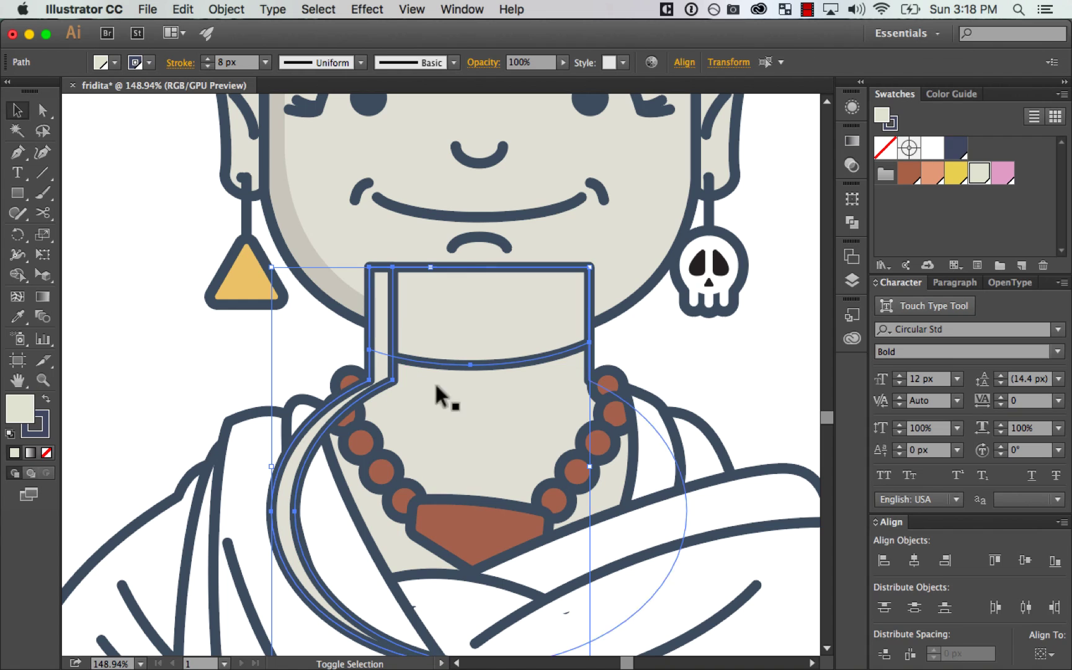
pyautogui.click(852, 222)
pyautogui.click(645, 222)
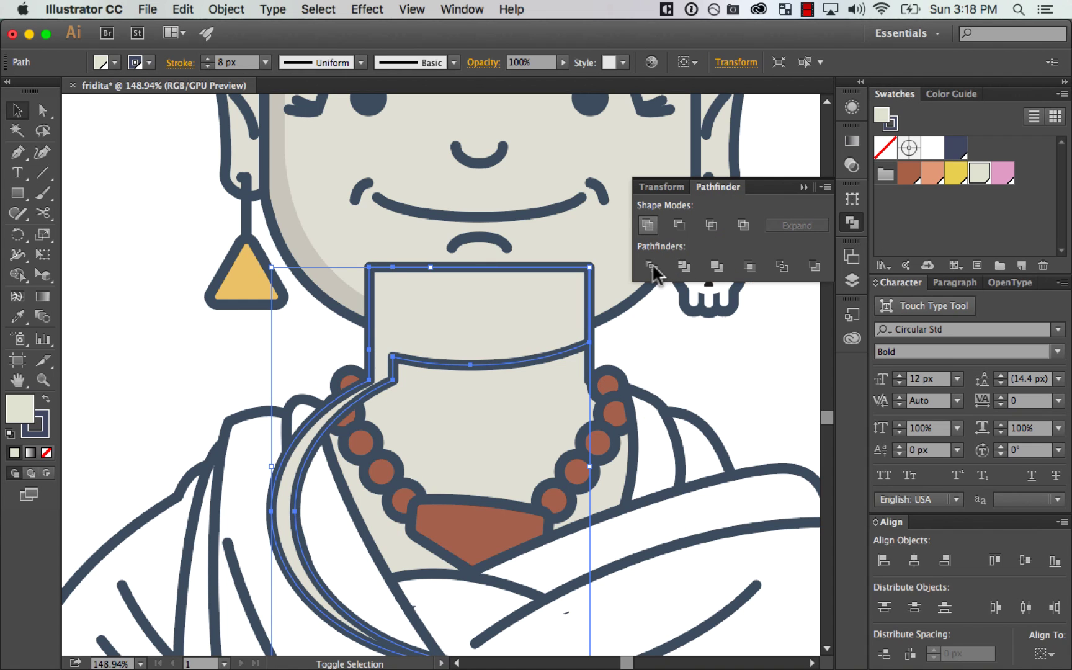
pyautogui.press('i')
pyautogui.click(352, 282)
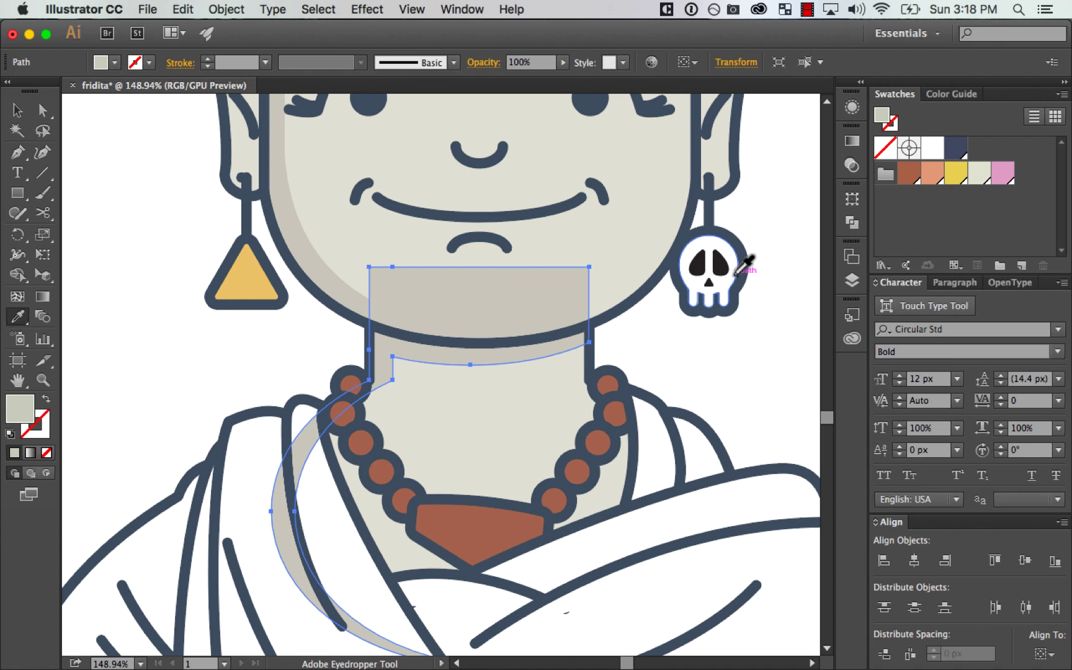
# Step: Reorder the combined neck shadow so it sits directly above the neck but behind the face, necklace and robe lines
pyautogui.press('super+bracketleft')
pyautogui.press('super+bracketleft')
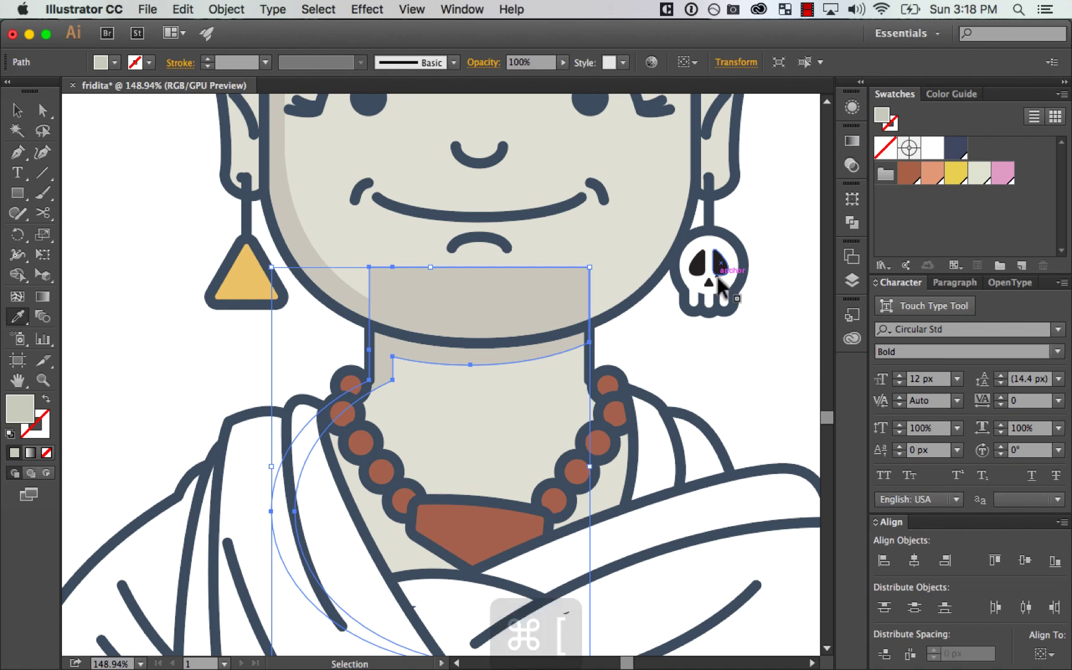
pyautogui.press('super+bracketleft')
pyautogui.press('super+bracketleft')
pyautogui.press('super+bracketleft')
pyautogui.press('super+bracketleft')
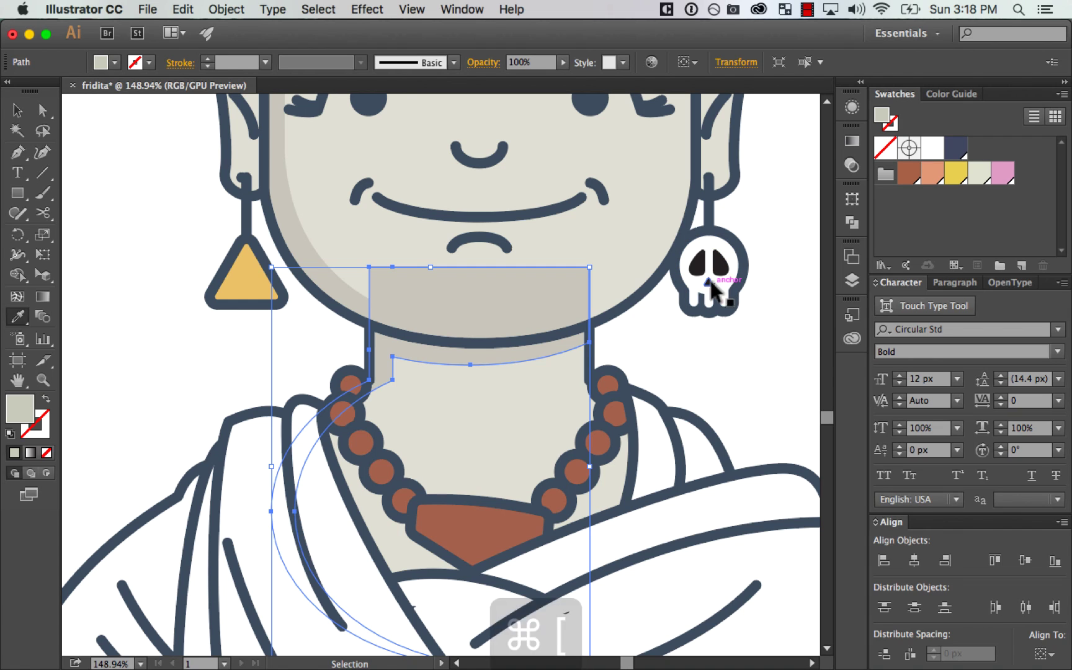
pyautogui.press('super+bracketleft')
pyautogui.press('super+bracketright')
pyautogui.press('super+bracketright')
pyautogui.press('super+bracketright')
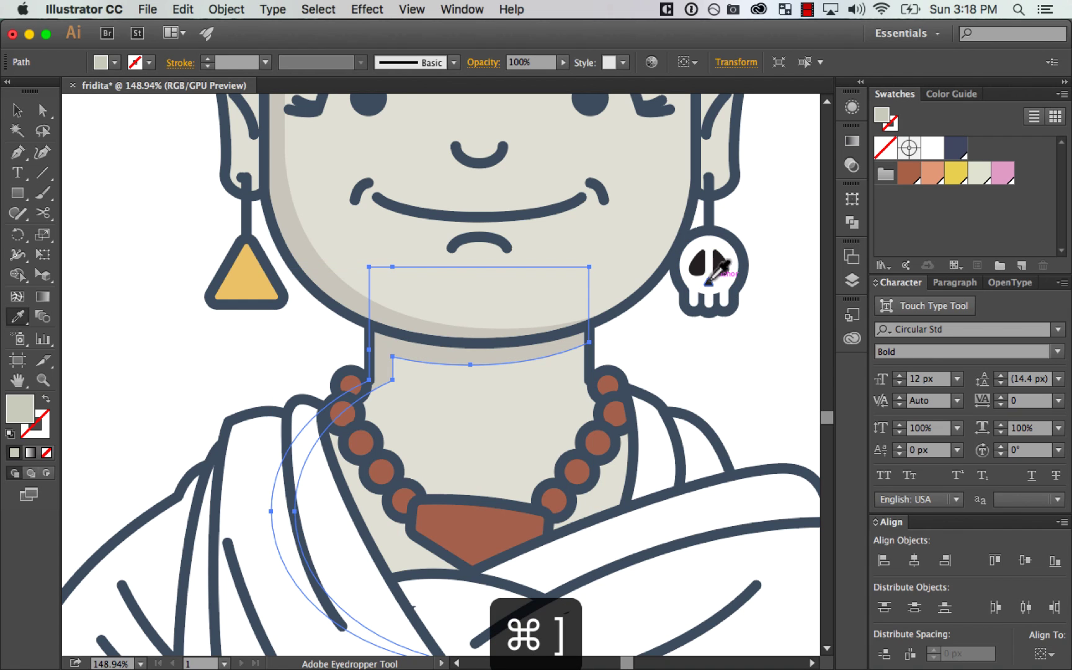
pyautogui.press('v')
pyautogui.click(733, 344)
pyautogui.press('super+minus')
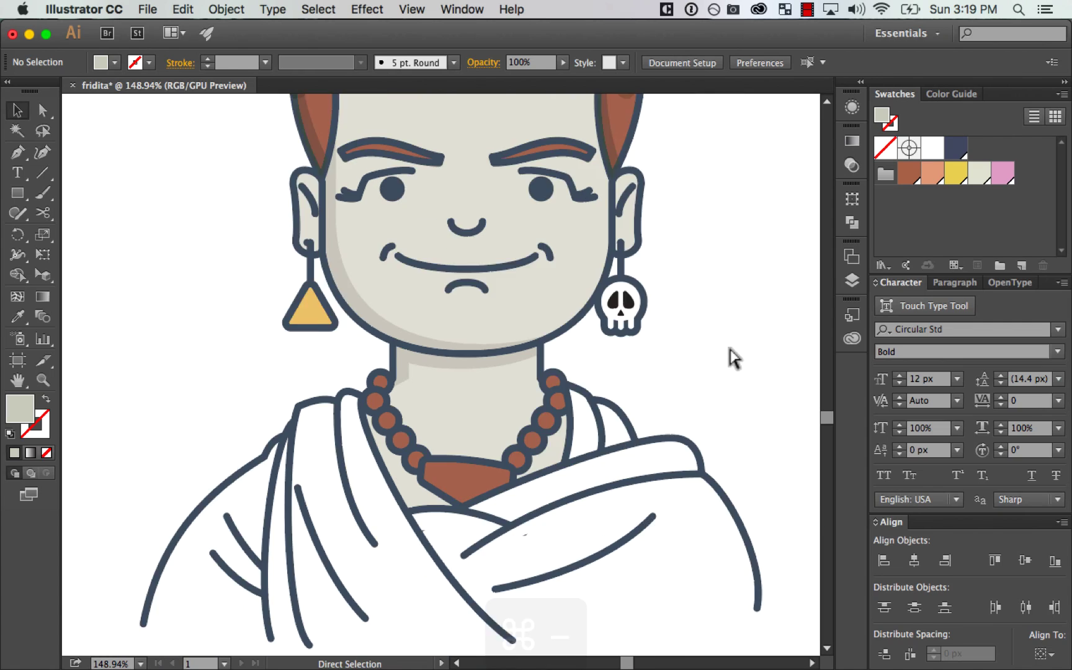
pyautogui.press('super+minus')
pyautogui.press('super+minus')
pyautogui.press('super+equal')
pyautogui.moveTo(715, 302); pyautogui.dragTo(743, 293)
pyautogui.press('z')
pyautogui.moveTo(383, 331); pyautogui.dragTo(595, 487)
pyautogui.press('v')
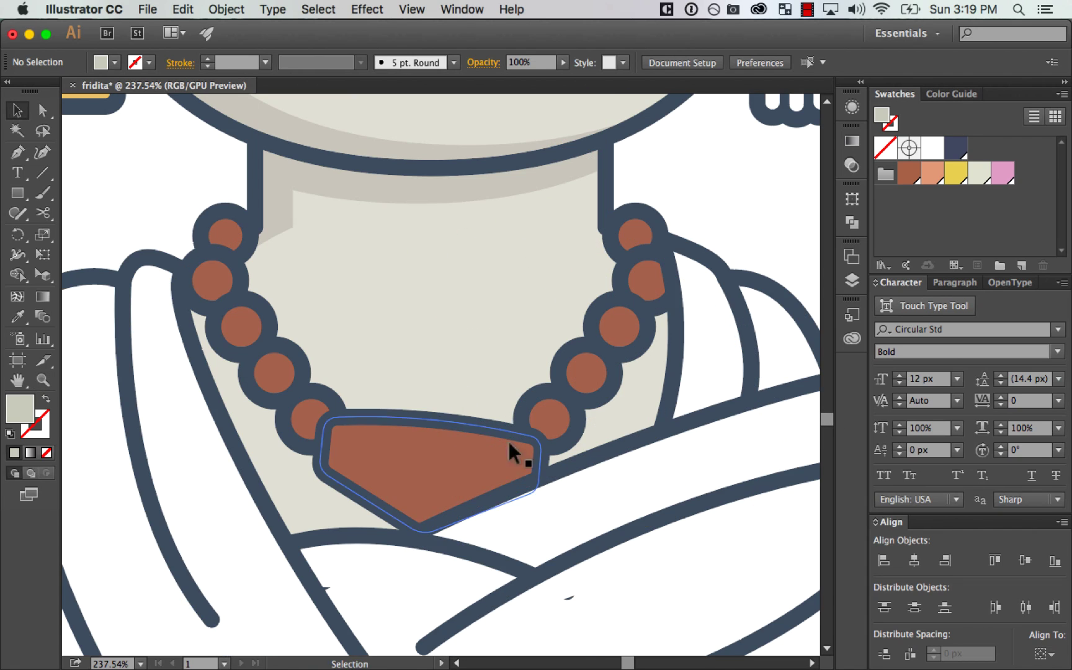
pyautogui.moveTo(437, 454); pyautogui.dragTo(426, 483)
pyautogui.press('super+z')
pyautogui.moveTo(276, 382); pyautogui.dragTo(259, 407)
pyautogui.press('super+z')
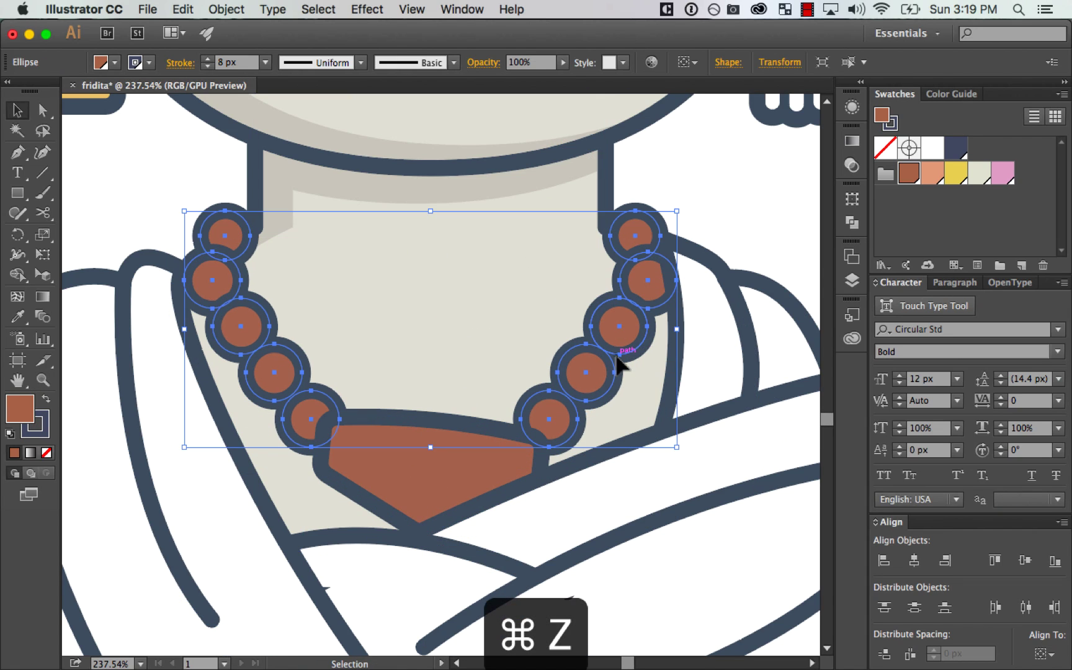
# Step: Offset a copy of the necklace beads slightly down and left behind the originals, with the neck shadow's fill and no stroke
pyautogui.press('super+minus')
pyautogui.moveTo(327, 406); pyautogui.dragTo(313, 419)
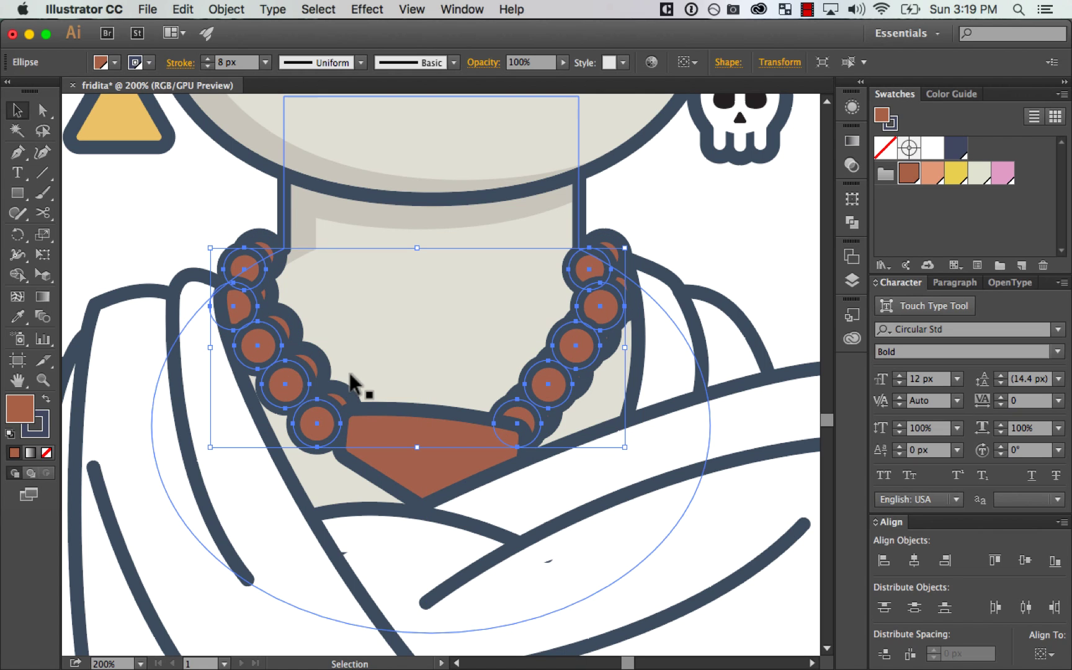
pyautogui.press('i')
pyautogui.click(499, 180)
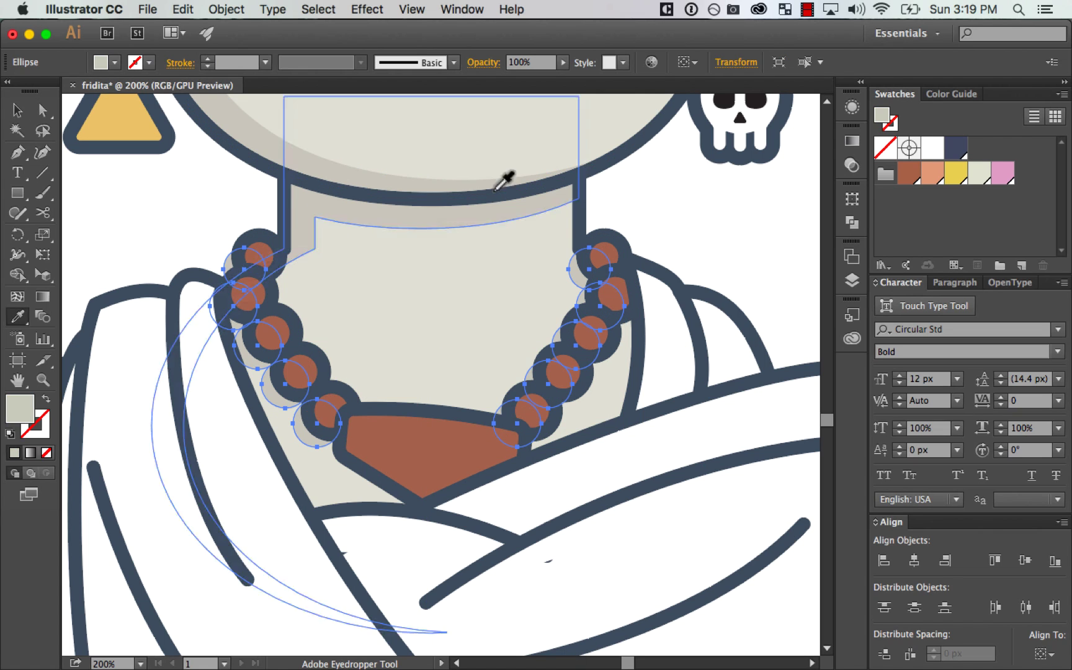
pyautogui.press('v')
pyautogui.press('a')
pyautogui.press('super+bracketleft')
pyautogui.click(748, 268)
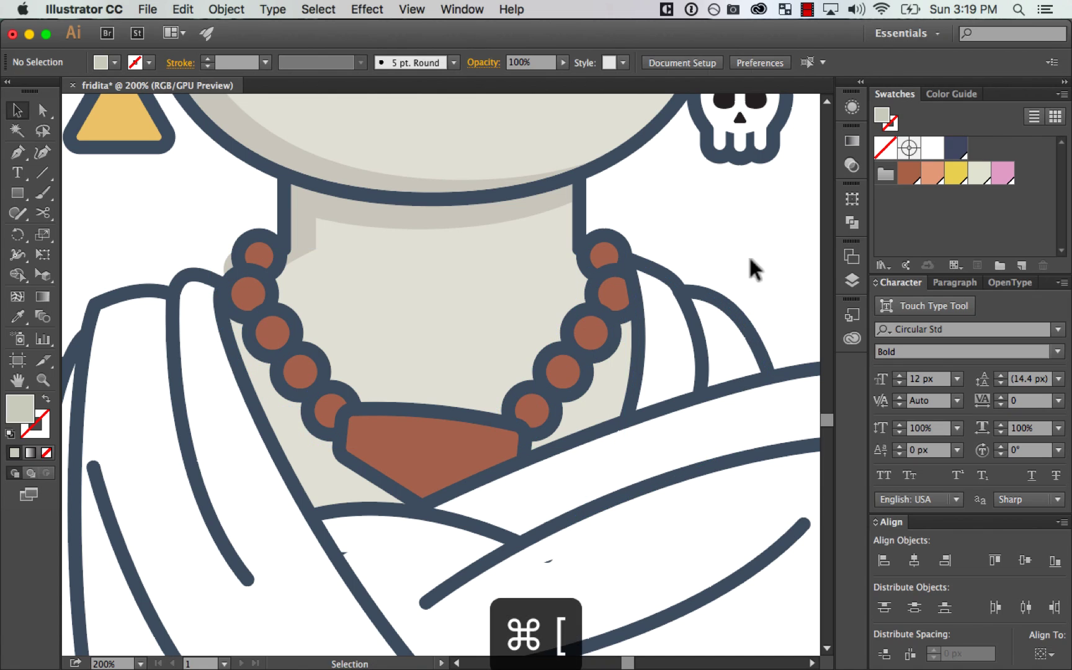
pyautogui.press('super+z')
pyautogui.press('super+z')
pyautogui.press('v')
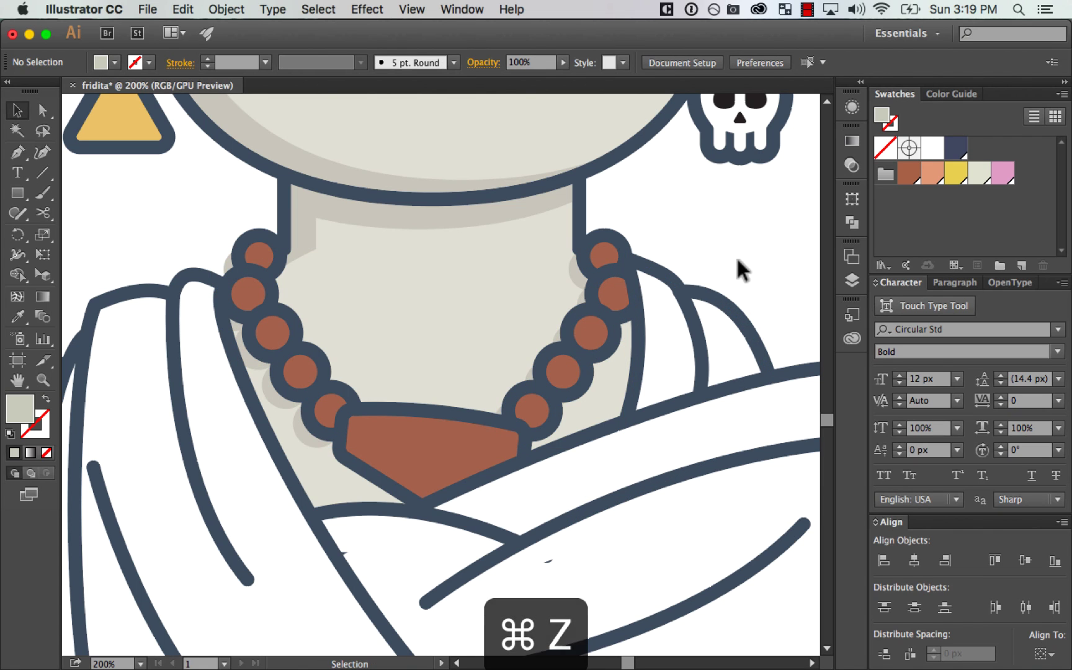
pyautogui.click(297, 409)
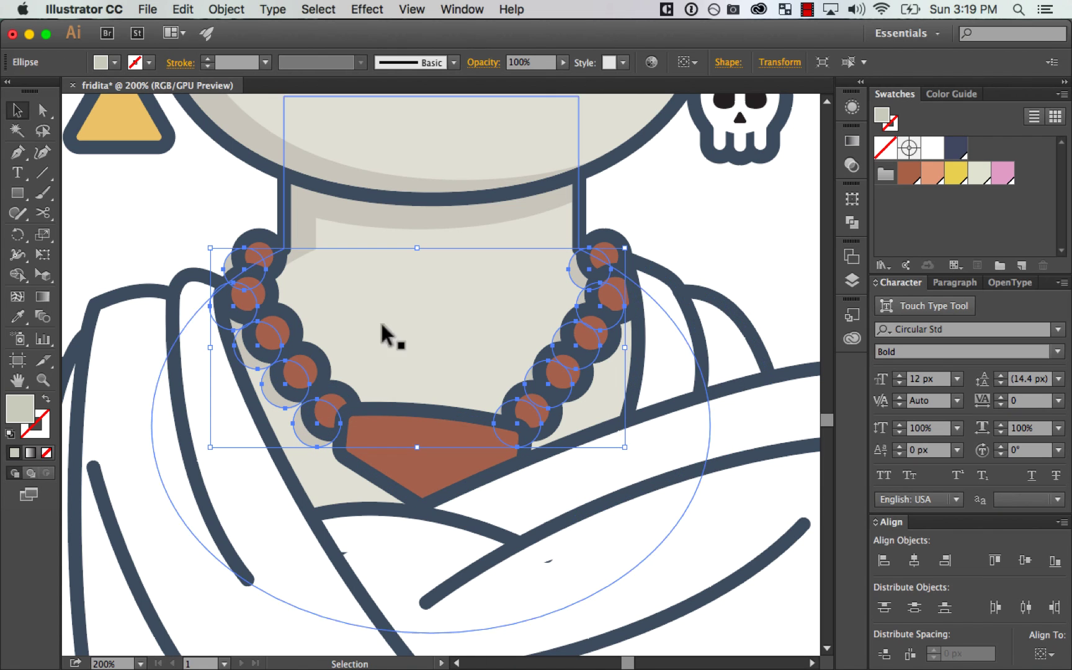
pyautogui.doubleClick(227, 261)
pyautogui.doubleClick(239, 259)
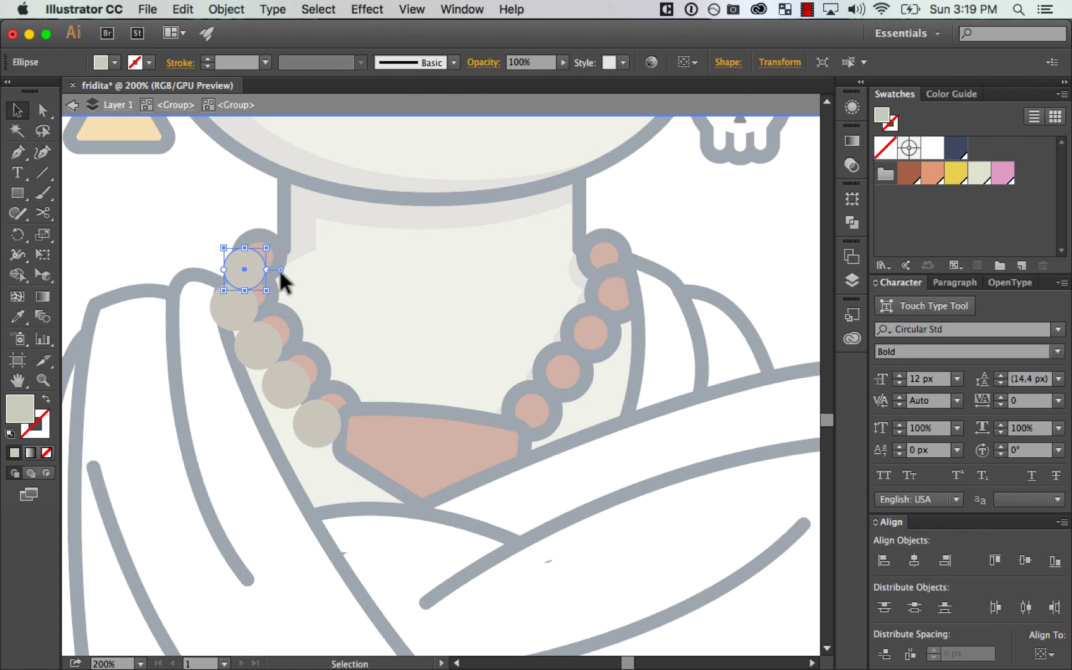
pyautogui.click(688, 359)
pyautogui.doubleClick(714, 254)
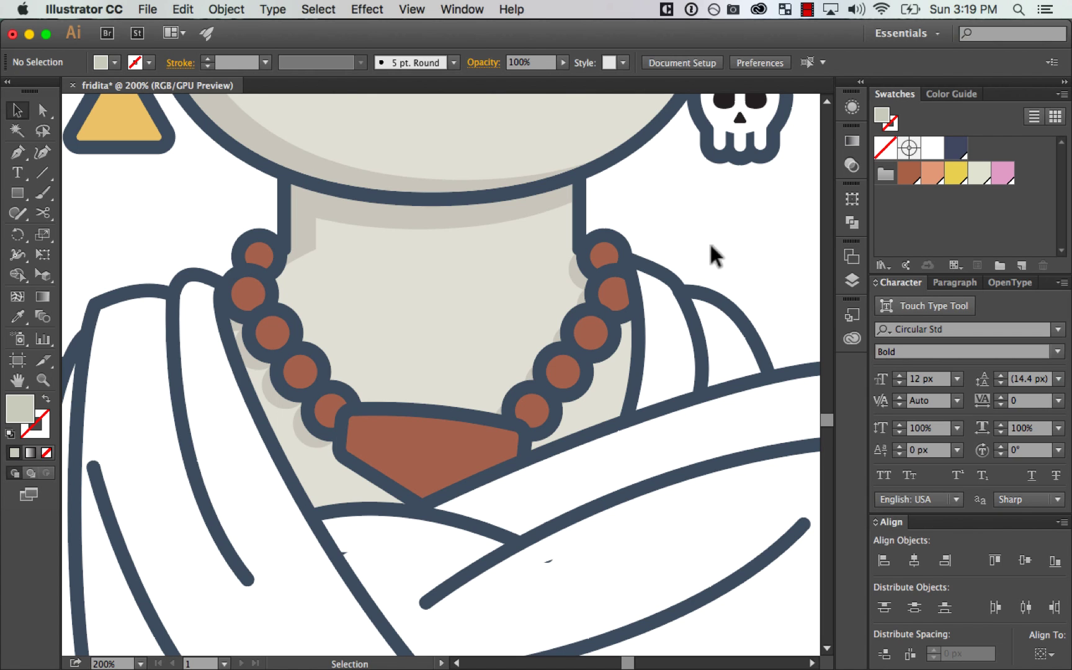
# Step: Offset a copy of the hair shape slightly down and left behind the hair, with the face shadow's fill and no stroke
pyautogui.press('super+minus')
pyautogui.press('super+minus')
pyautogui.press('super+minus')
pyautogui.press('super+minus')
pyautogui.press('super+equal')
pyautogui.moveTo(728, 333); pyautogui.dragTo(707, 464)
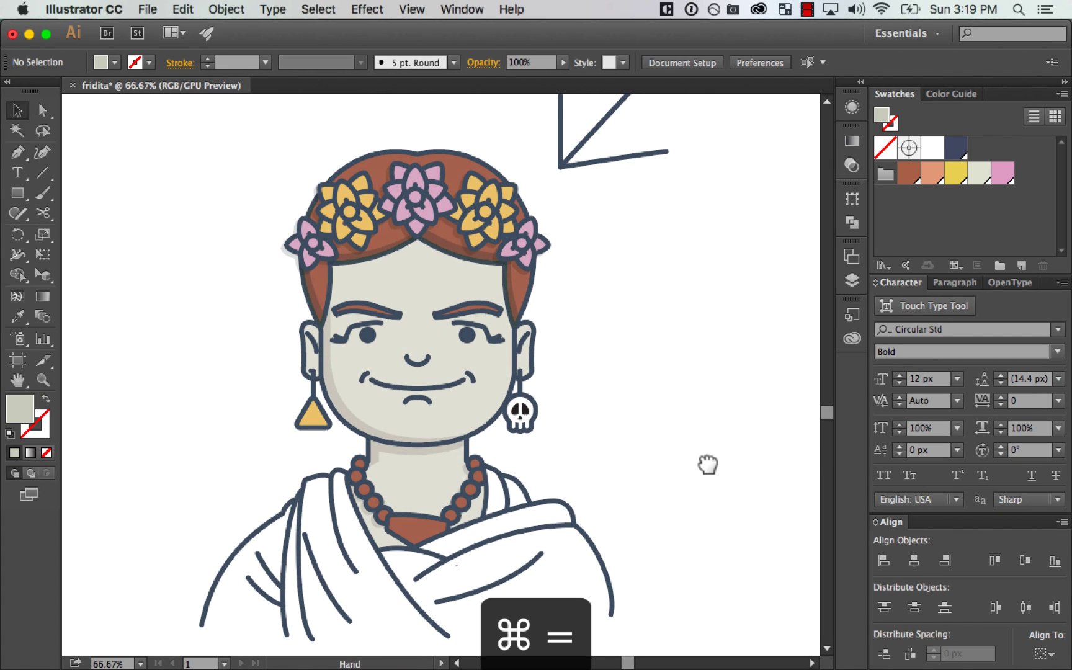
pyautogui.moveTo(263, 210); pyautogui.dragTo(605, 355)
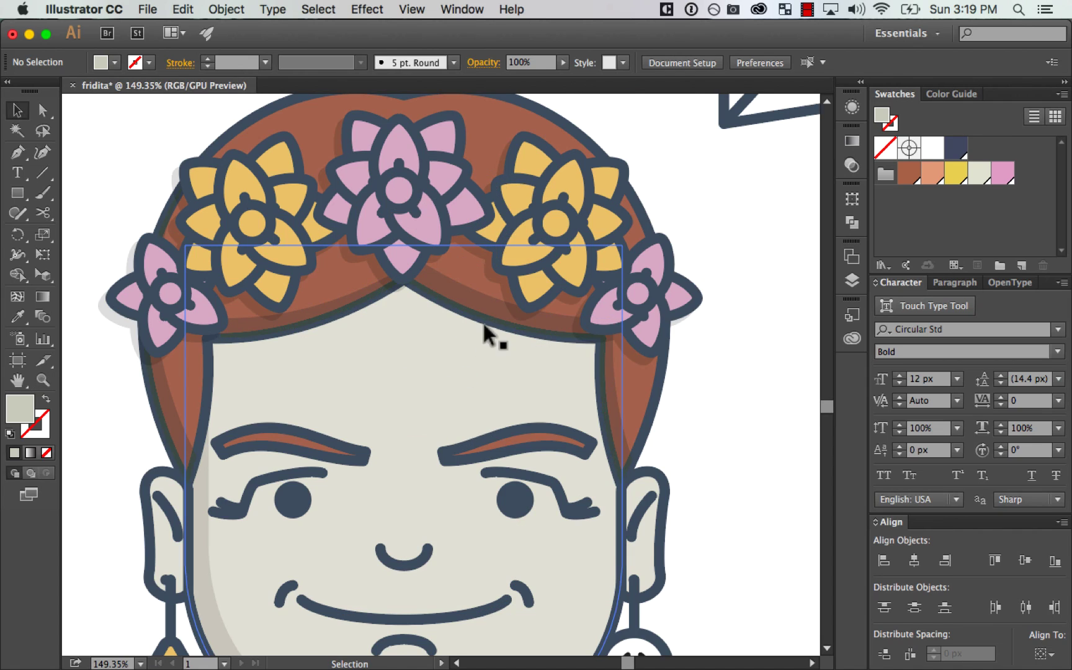
pyautogui.moveTo(491, 134)
pyautogui.mouseDown()
pyautogui.moveTo(482, 151)
pyautogui.moveTo(492, 138)
pyautogui.mouseUp()
pyautogui.press('super+z')
pyautogui.click(655, 225)
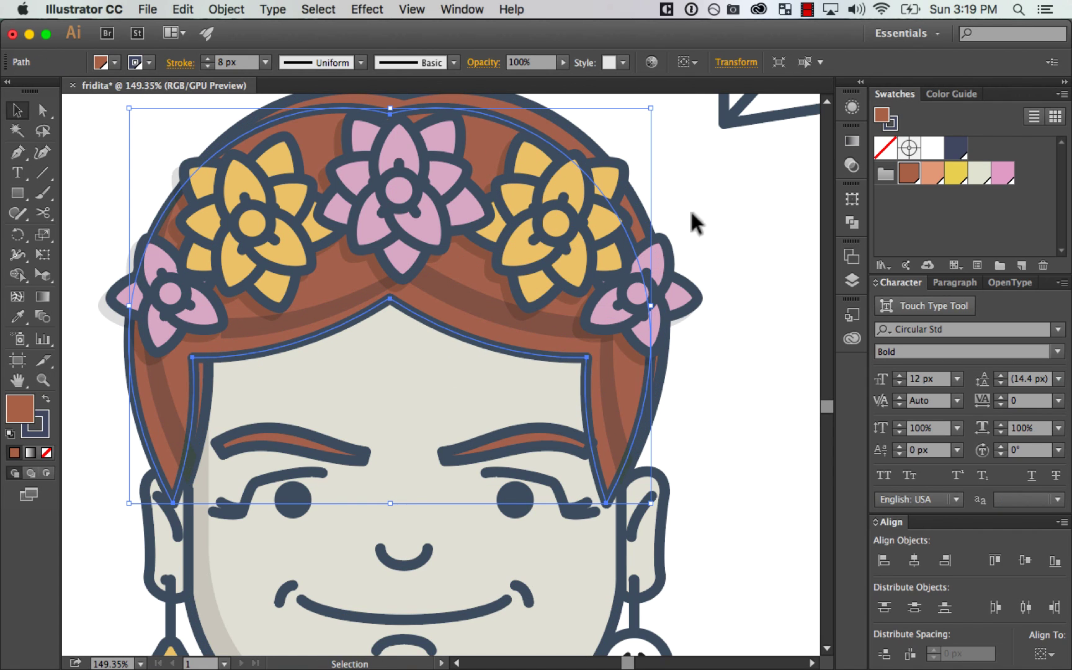
pyautogui.press('i')
pyautogui.click(245, 535)
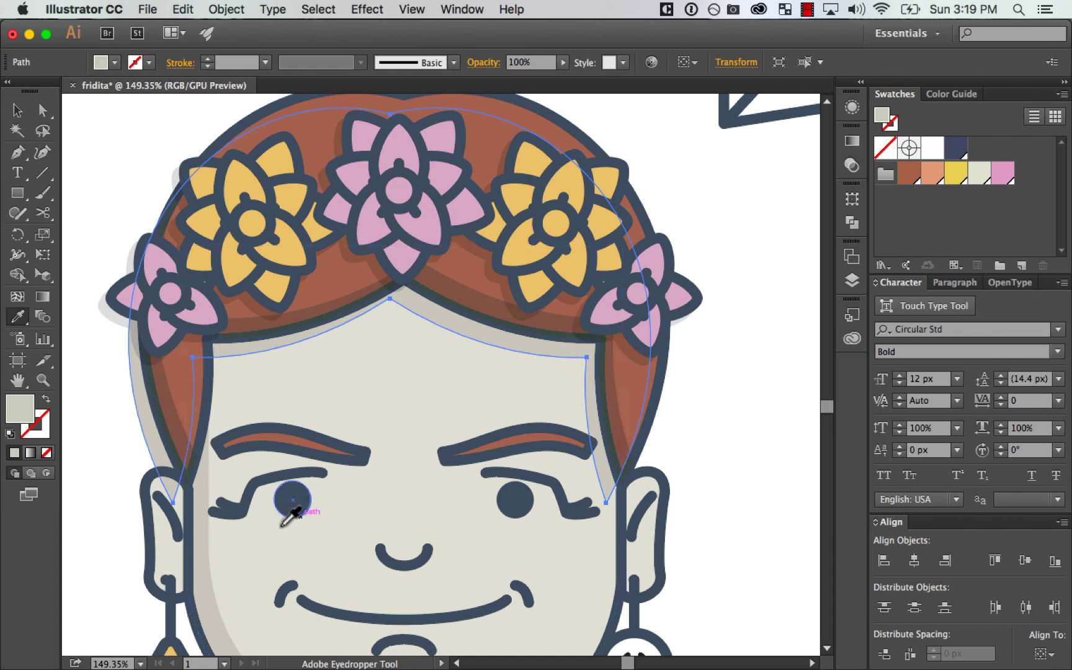
# Step: Copy the face shape and paste the copy in place in front of the artwork
pyautogui.press('v')
pyautogui.press('super+minus')
pyautogui.press('super+minus')
pyautogui.click(690, 372)
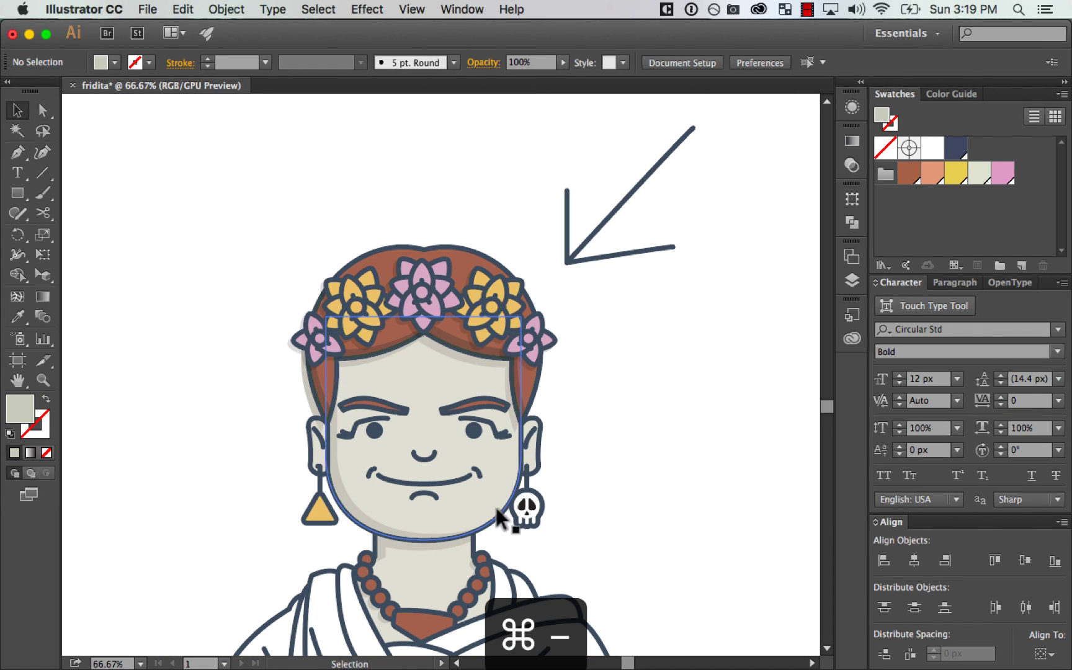
pyautogui.moveTo(497, 508); pyautogui.dragTo(504, 494)
pyautogui.press('super+z')
pyautogui.press('super+c')
pyautogui.press('shift+super+v')
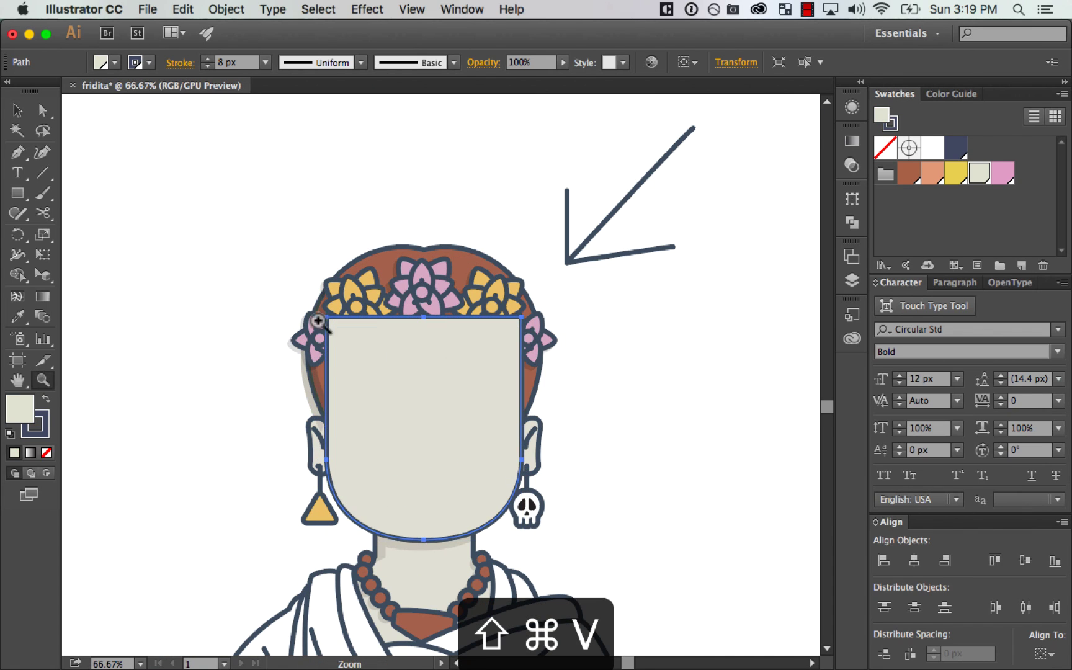
# Step: Intersect the pasted face copy with the offset hair copy to confine the hair shadow to the face area
pyautogui.scroll(5, 408, 333)
pyautogui.keyDown('shift'); pyautogui.click(172, 497); pyautogui.keyUp('shift')
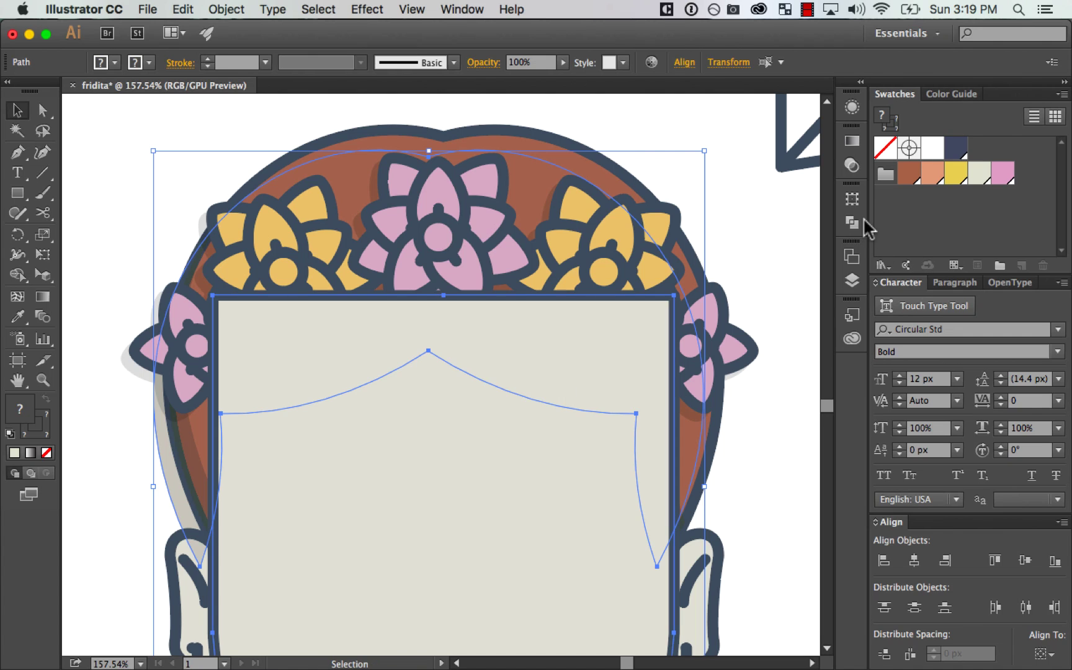
pyautogui.click(852, 222)
pyautogui.click(711, 226)
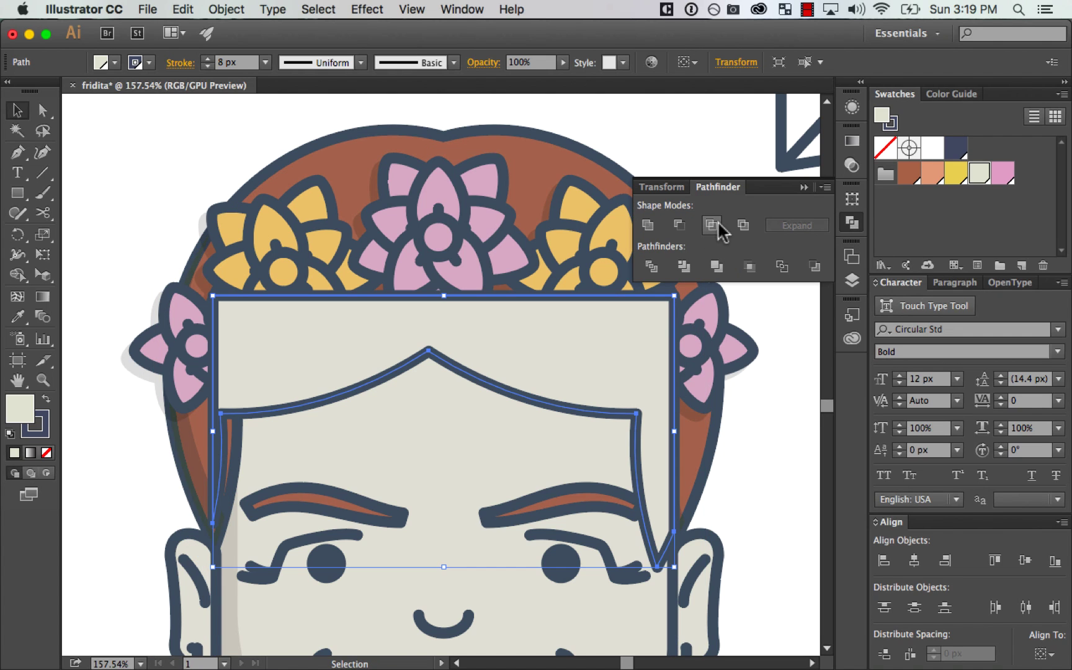
pyautogui.moveTo(522, 438); pyautogui.dragTo(562, 280)
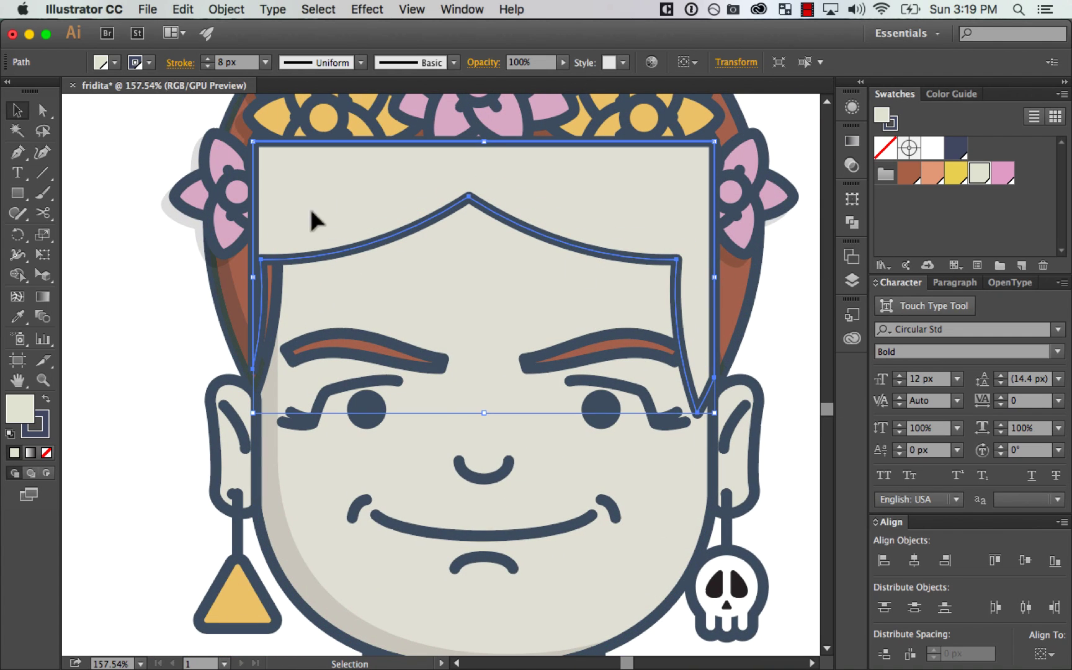
pyautogui.press('i')
pyautogui.press('Escape')
pyautogui.moveTo(645, 343); pyautogui.dragTo(556, 417)
pyautogui.press('v')
pyautogui.click(728, 319)
pyautogui.press('super+minus')
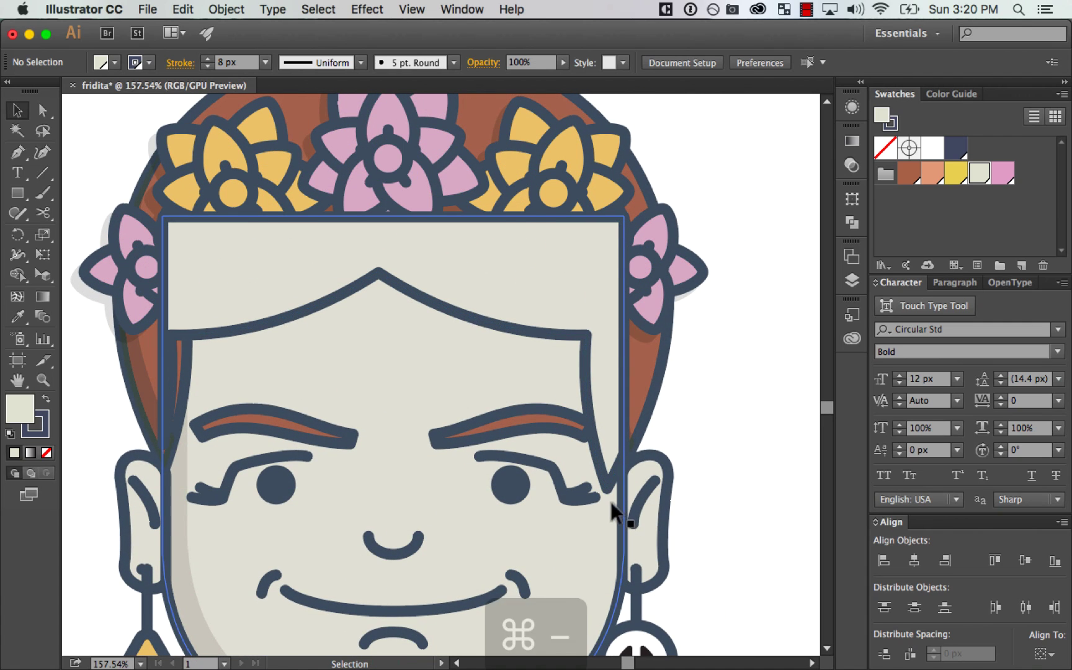
pyautogui.moveTo(498, 196); pyautogui.dragTo(510, 148)
pyautogui.press('super+z')
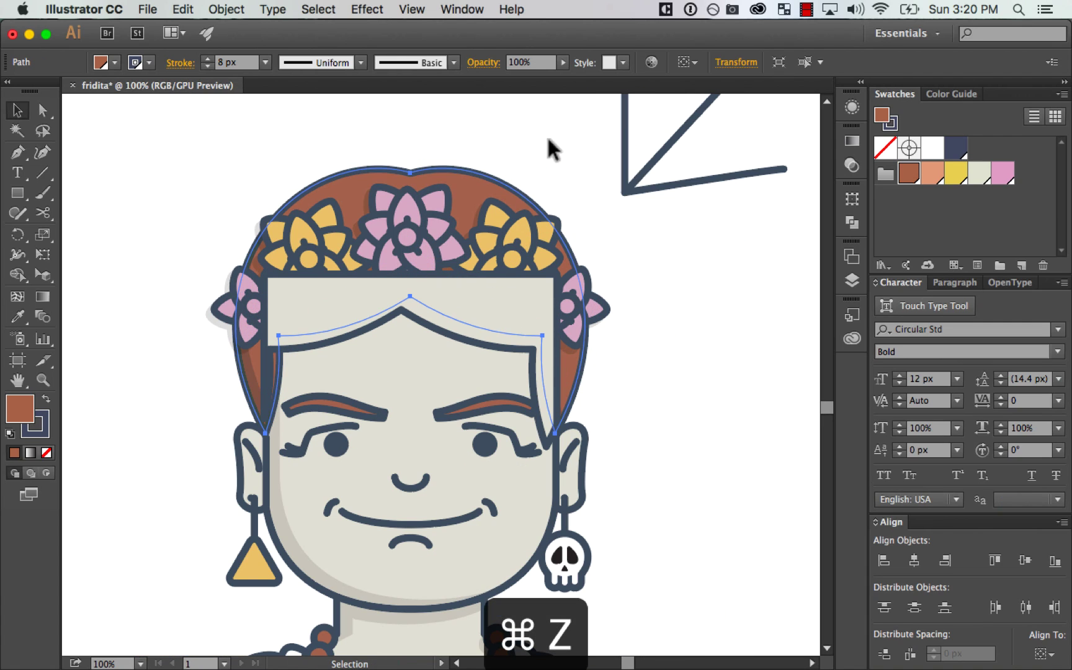
pyautogui.click(519, 528)
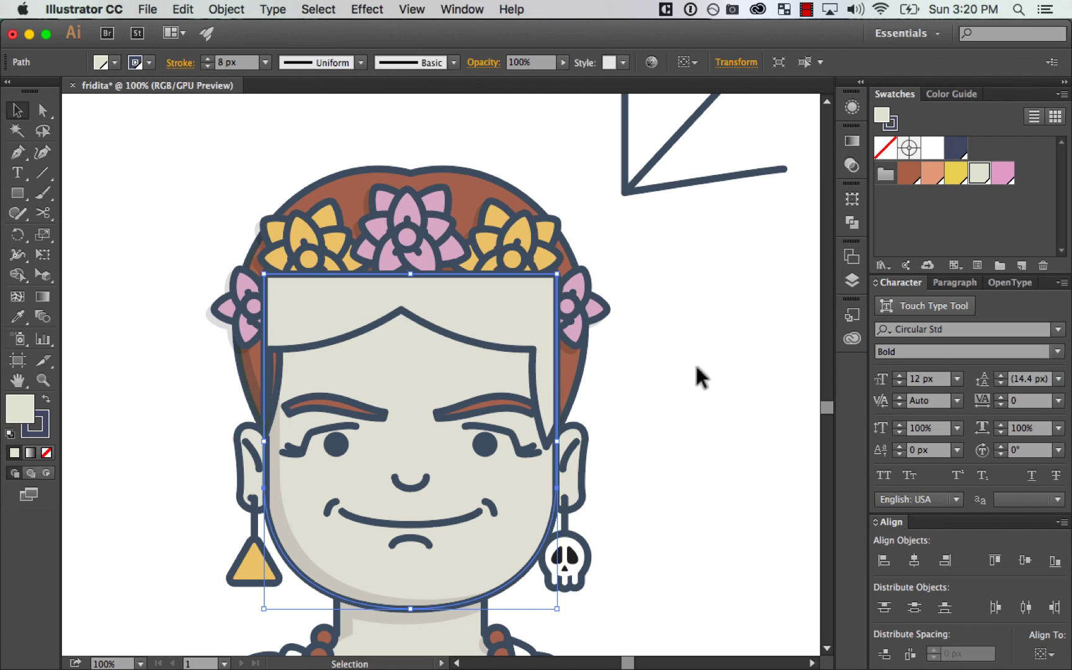
# Step: Give the intersected hairline shape the cheek shadow's fill with no stroke and send it behind the hair and flowers
pyautogui.click(553, 298)
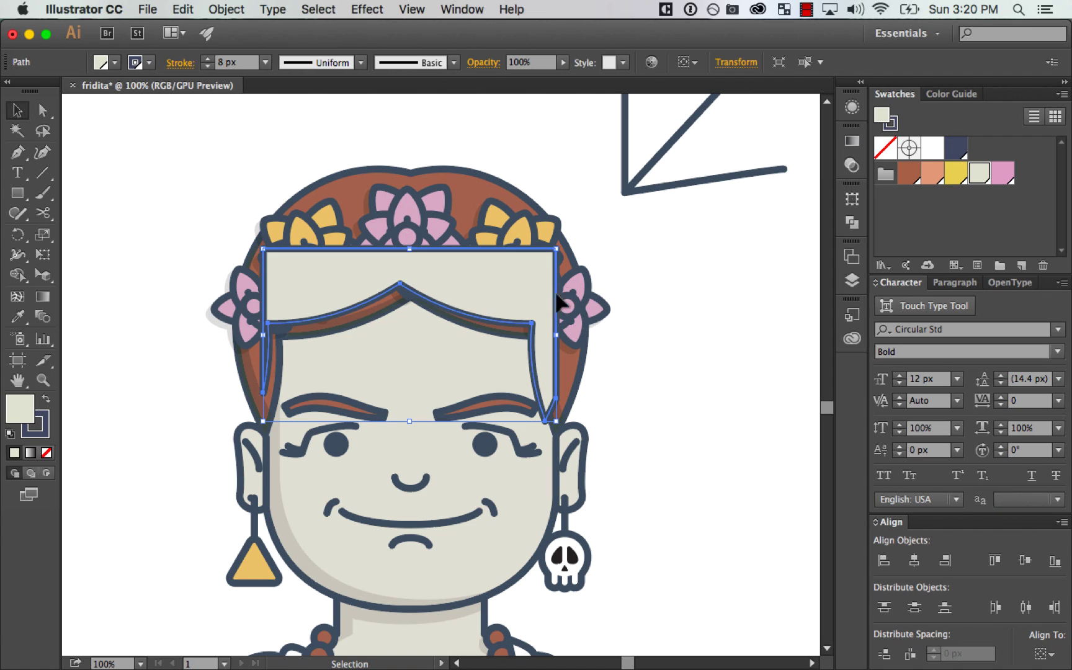
pyautogui.press('super+z')
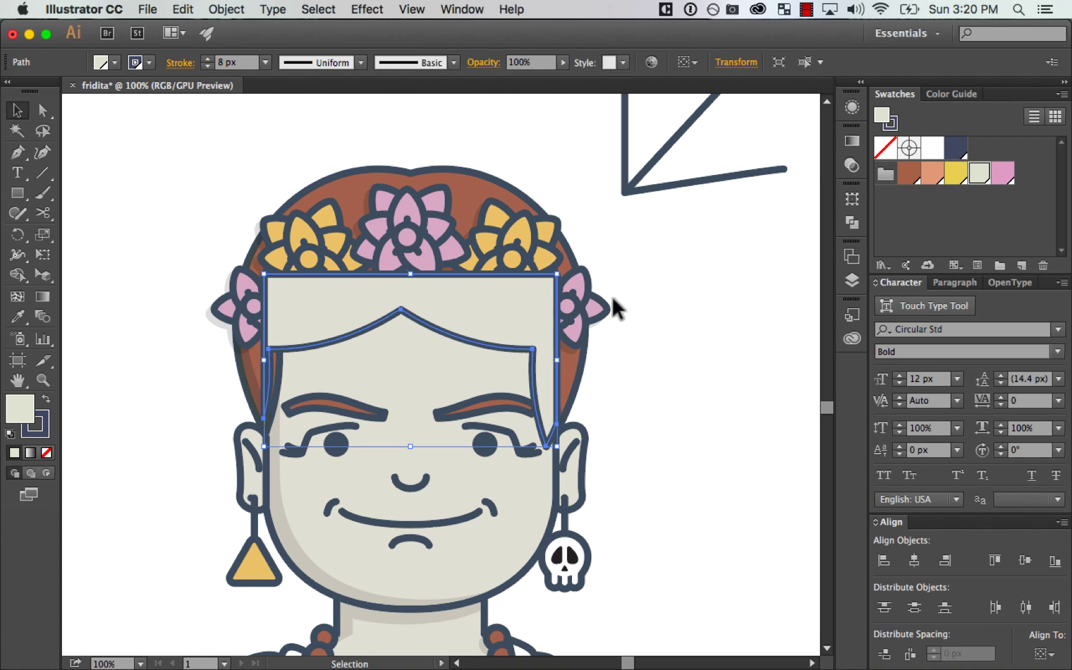
pyautogui.press('i')
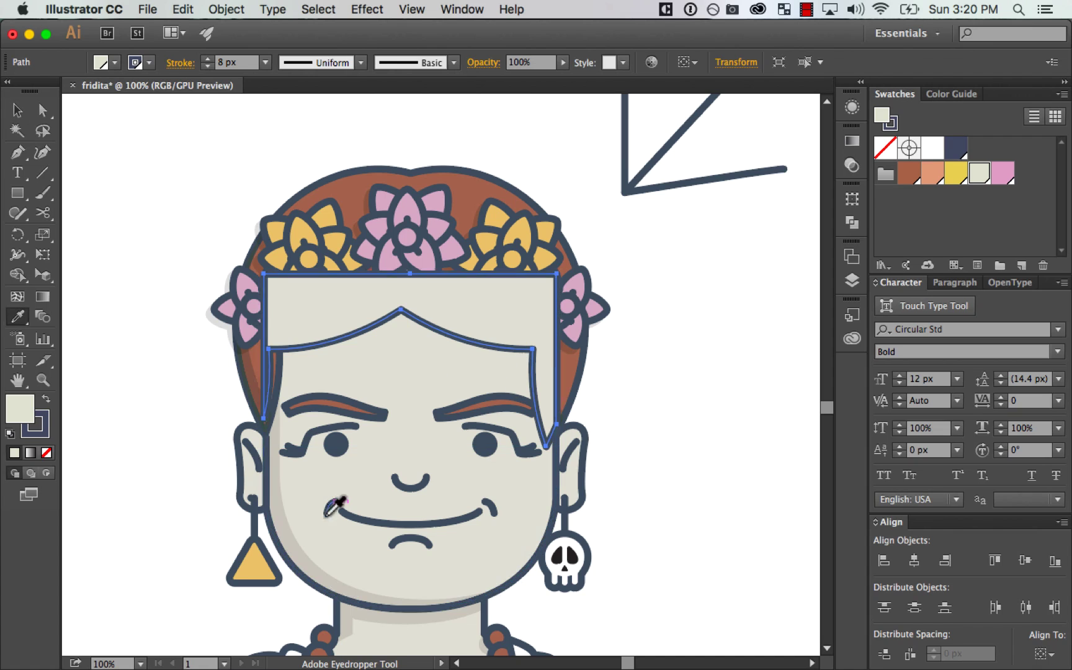
pyautogui.click(291, 546)
pyautogui.press('v')
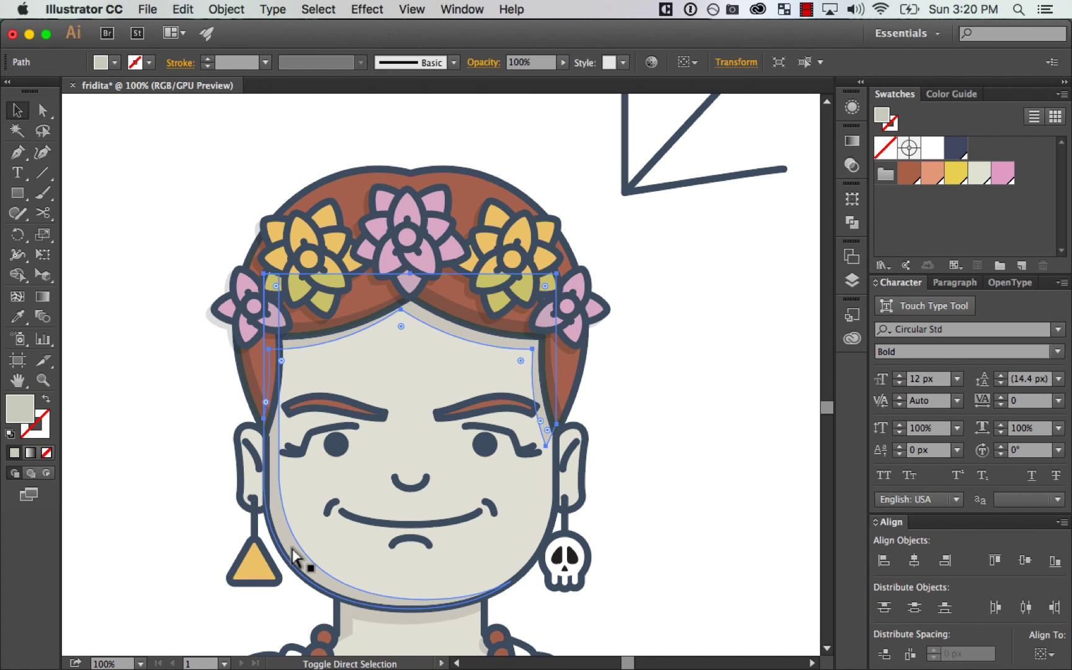
pyautogui.press('super+bracketleft')
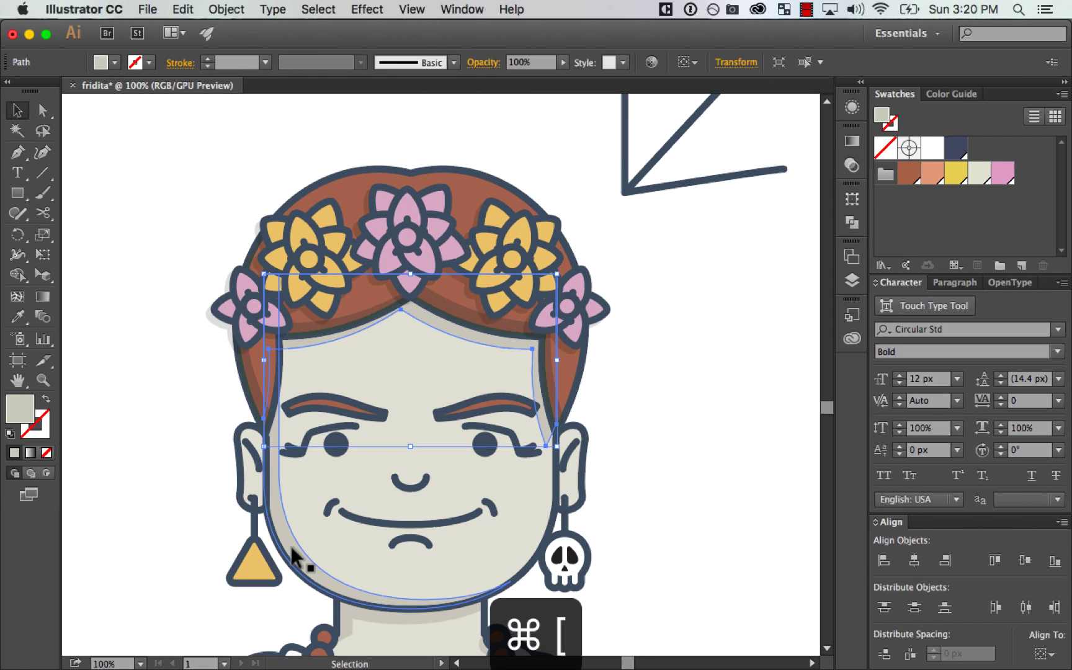
pyautogui.click(672, 382)
# Step: Group the neck, its shadows, the necklace and all the draped robe lines together
pyautogui.scroll(-2, 672, 382)
pyautogui.press('super+minus')
pyautogui.press('super+minus')
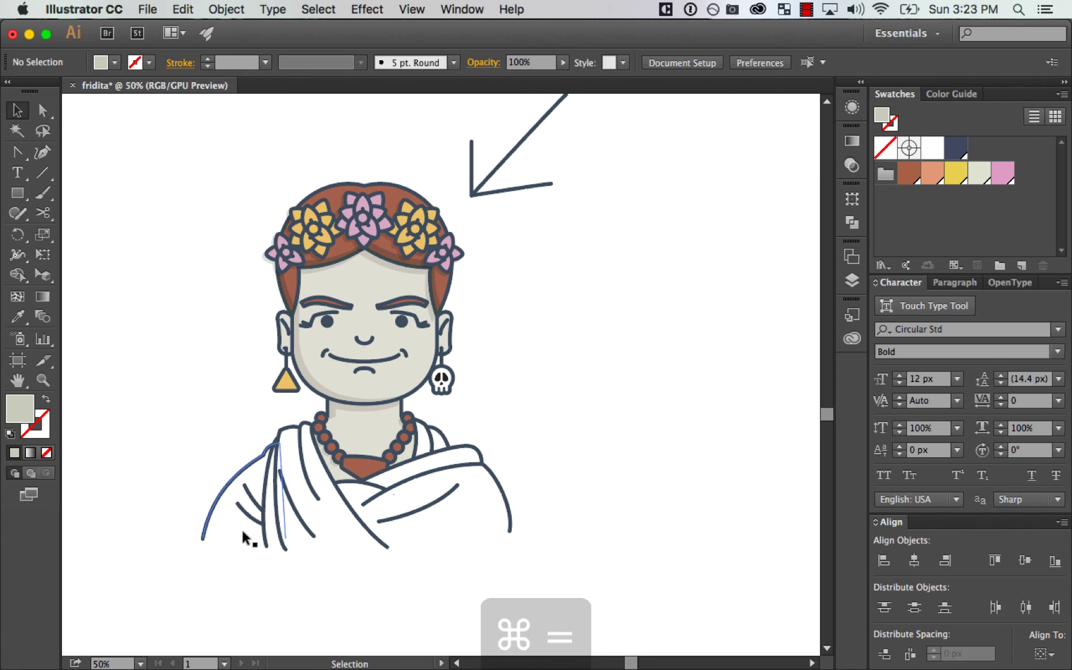
pyautogui.moveTo(170, 569); pyautogui.dragTo(591, 410)
pyautogui.press('super+g')
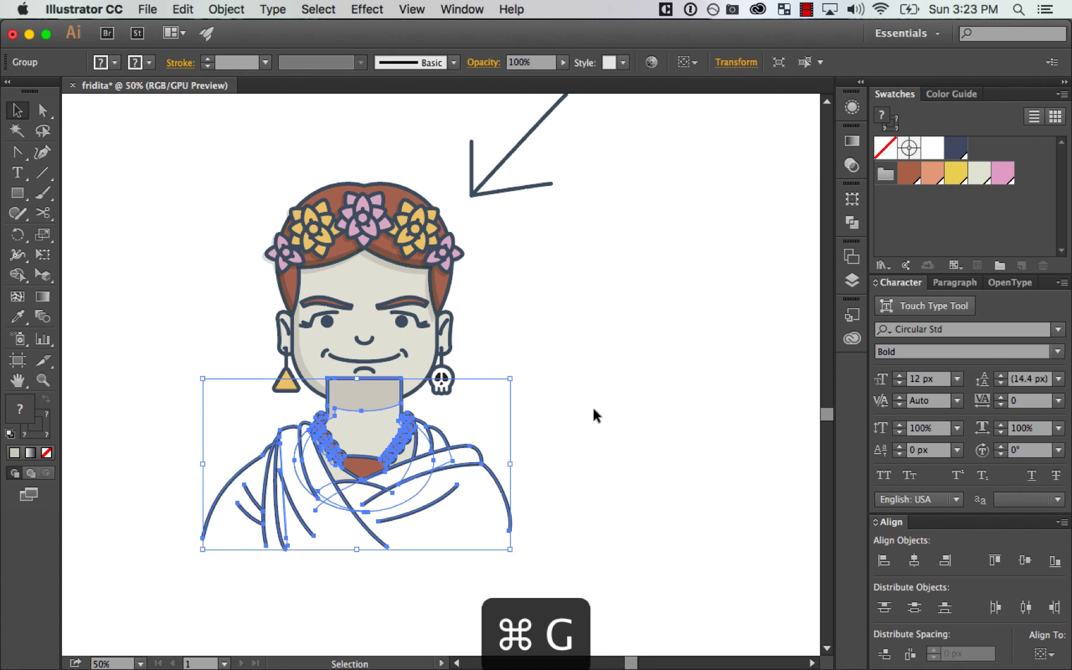
# Step: Undo the last grouping, regroup the neck, necklace and robe lines, and send the group behind the head
pyautogui.press('super+z')
pyautogui.press('super+z')
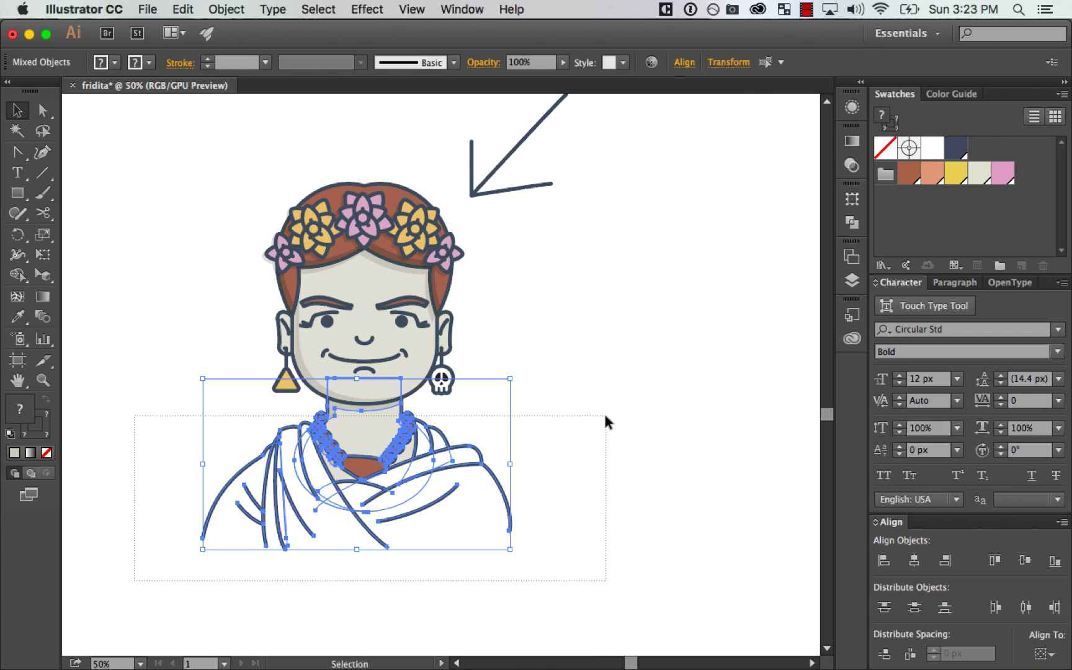
pyautogui.press('super+g')
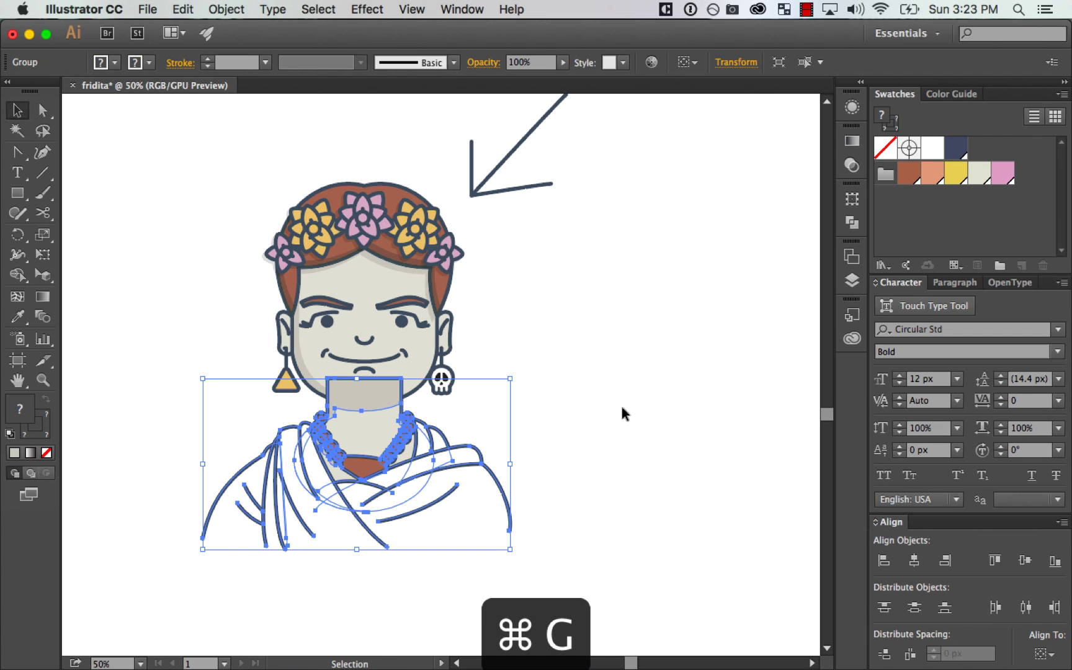
pyautogui.press('super+shift+bracketleft')
# Step: Group all the head parts together, including the face, hair, flowers, ears and earrings
pyautogui.moveTo(203, 167); pyautogui.dragTo(458, 386)
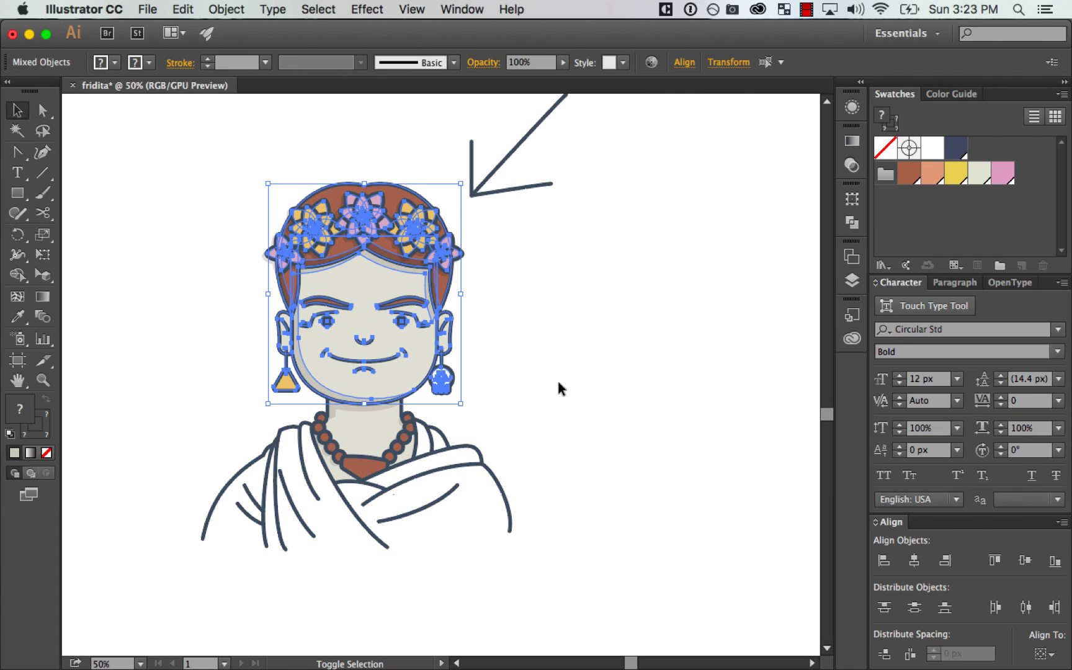
pyautogui.press('super+g')
pyautogui.click(522, 416)
# Step: Draw a large circle centred on the chest and send it behind all the artwork
pyautogui.click(18, 194)
pyautogui.moveTo(20, 196); pyautogui.dragTo(96, 232)
pyautogui.moveTo(372, 453); pyautogui.dragTo(502, 324)
pyautogui.press('super+shift+bracketleft')
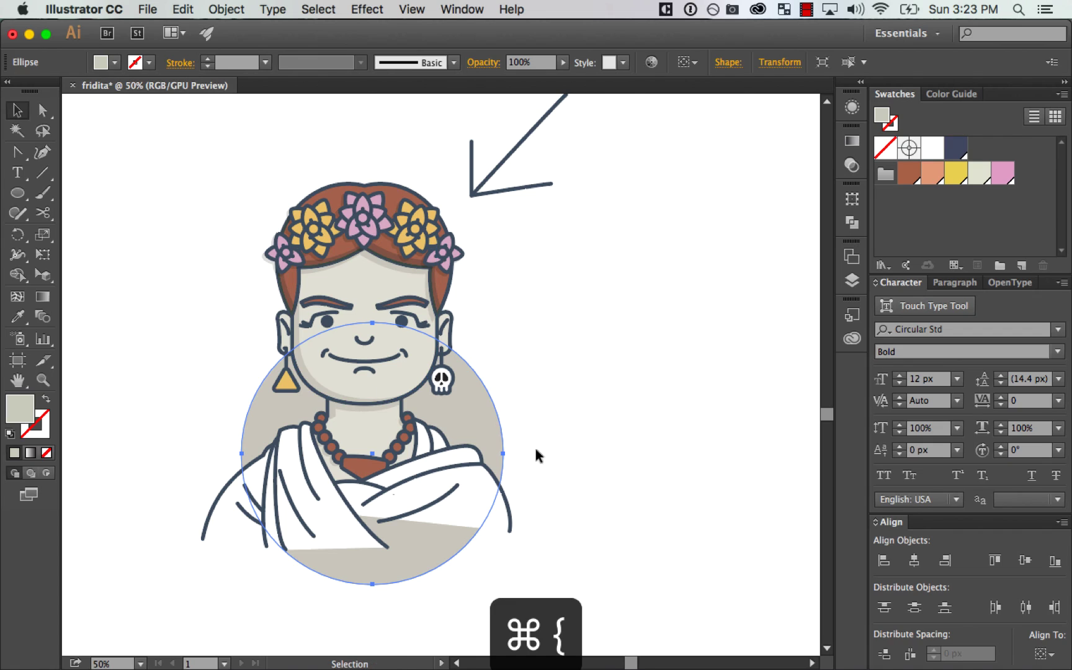
# Step: Nudge the circle left and up so it is centred horizontally behind the portrait
pyautogui.hotkey('shift', 'Left')
pyautogui.hotkey('shift', 'Left')
pyautogui.hotkey('shift', 'Right')
pyautogui.hotkey('shift', 'Left')
pyautogui.hotkey('shift', 'Up')
pyautogui.hotkey('shift', 'Up')
pyautogui.hotkey('shift', 'Up')
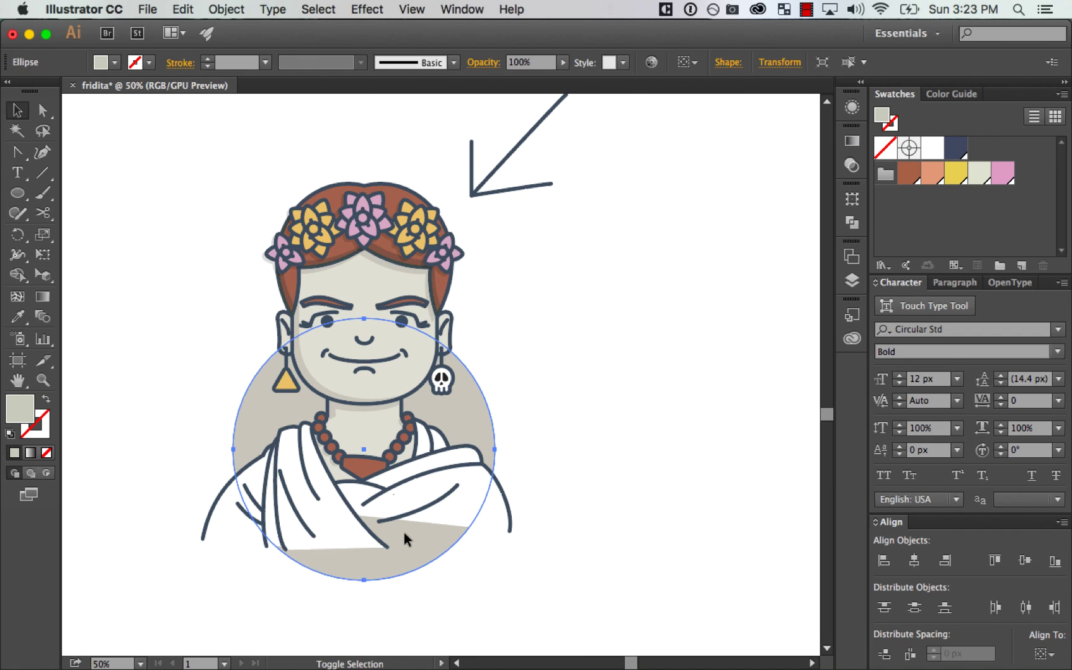
pyautogui.click(532, 375)
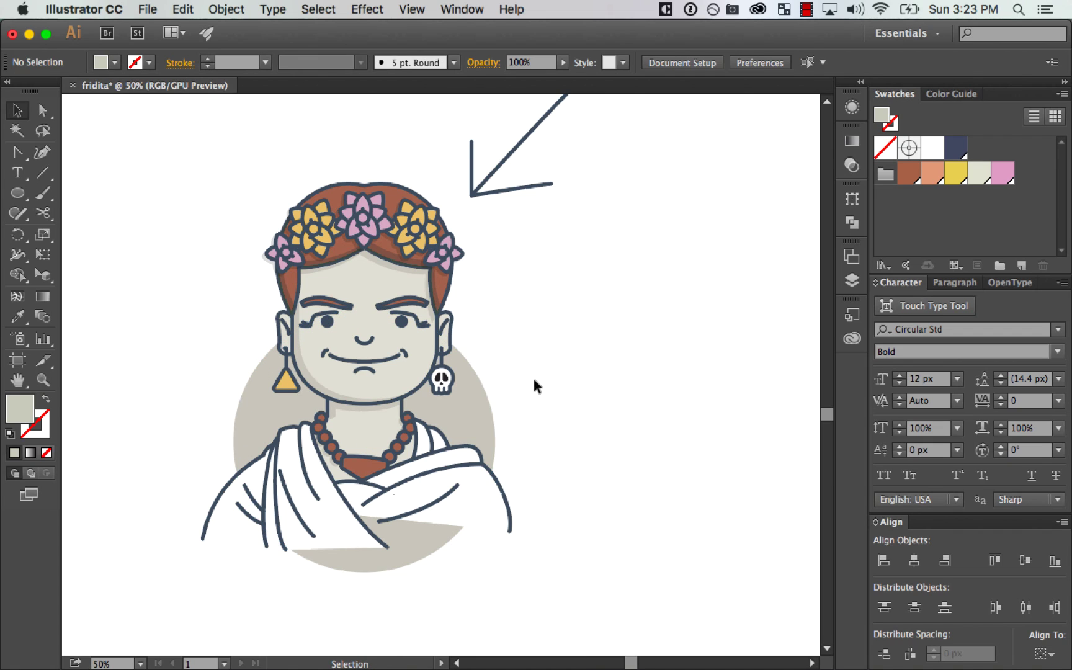
pyautogui.press('super+z')
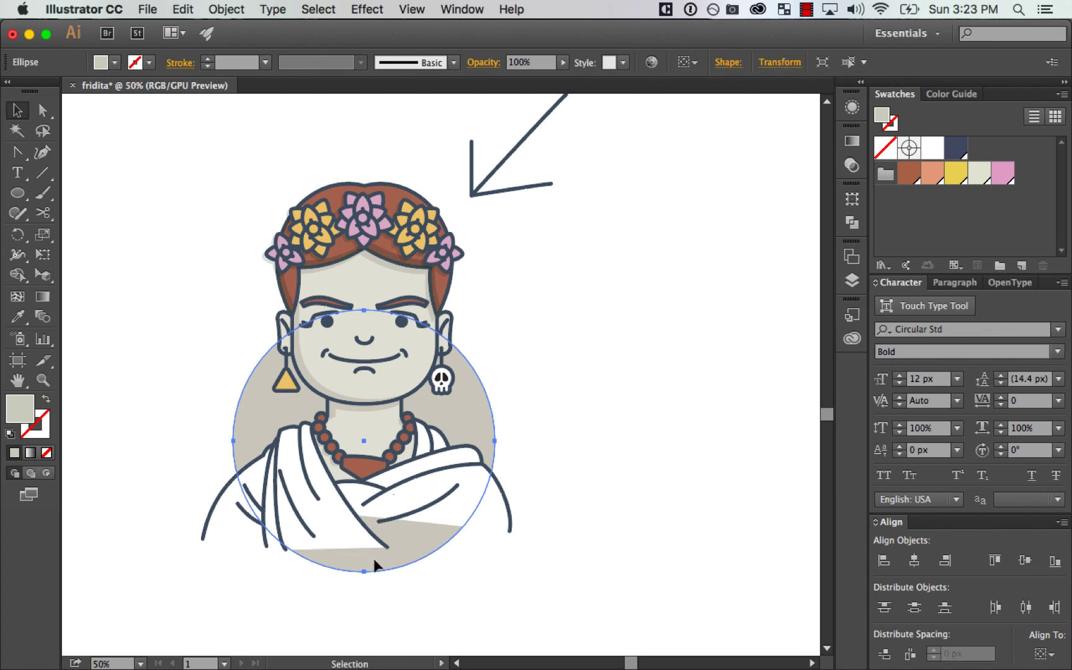
pyautogui.press('Escape')
pyautogui.click(566, 366)
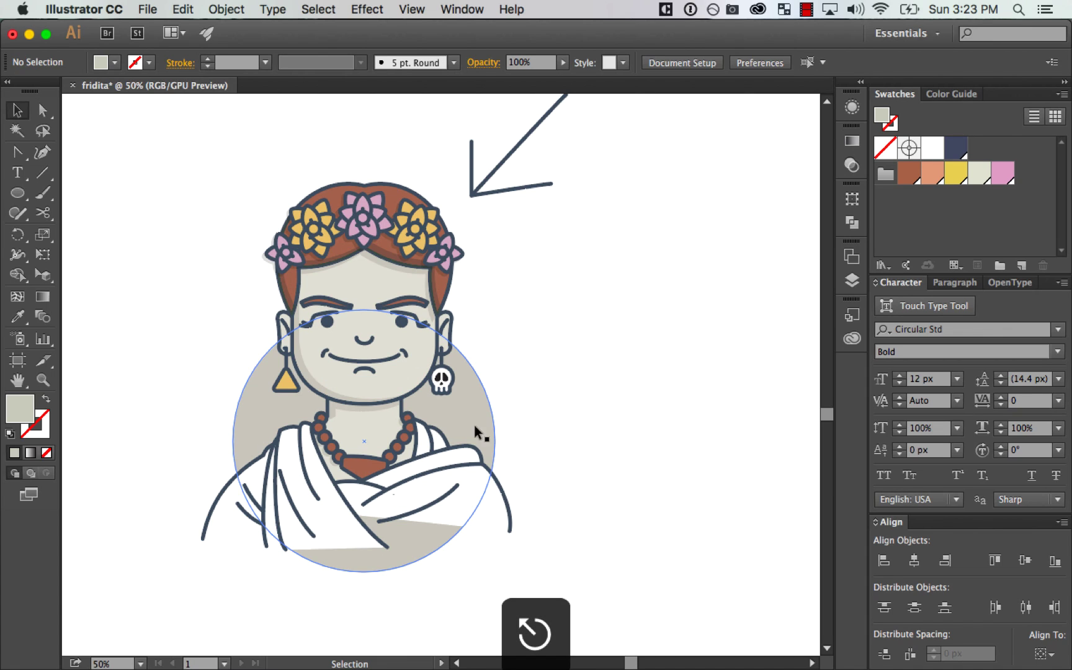
# Step: Enlarge the background circle slightly from its centre, keeping its proportions
pyautogui.click(475, 423)
pyautogui.moveTo(467, 473); pyautogui.dragTo(453, 509)
pyautogui.press('super+z')
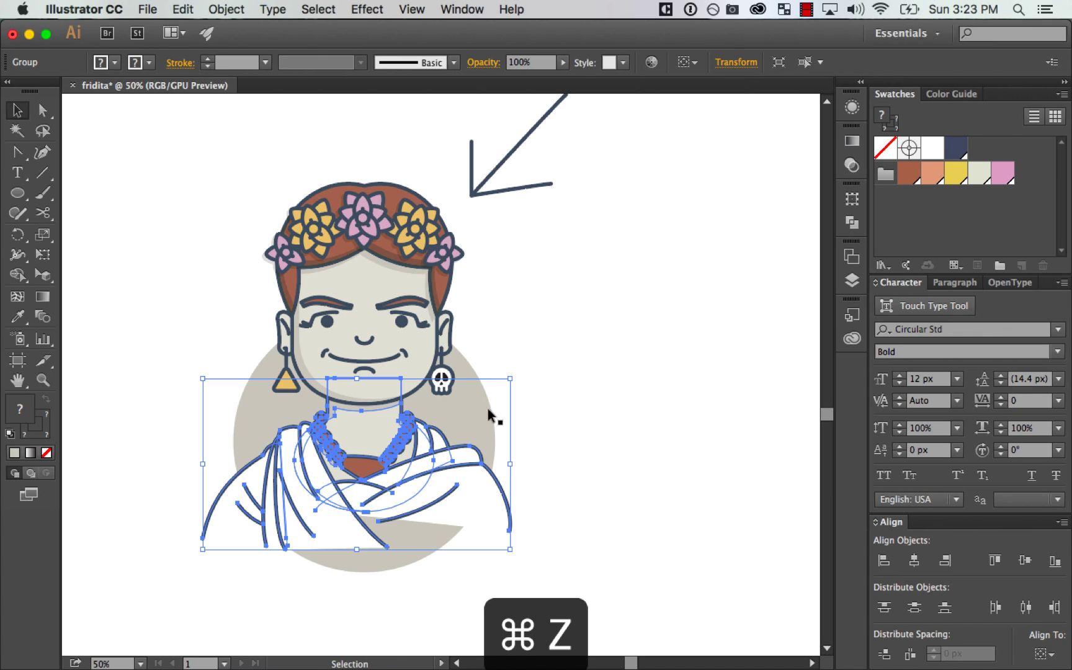
pyautogui.click(487, 408)
pyautogui.moveTo(496, 310); pyautogui.dragTo(503, 308)
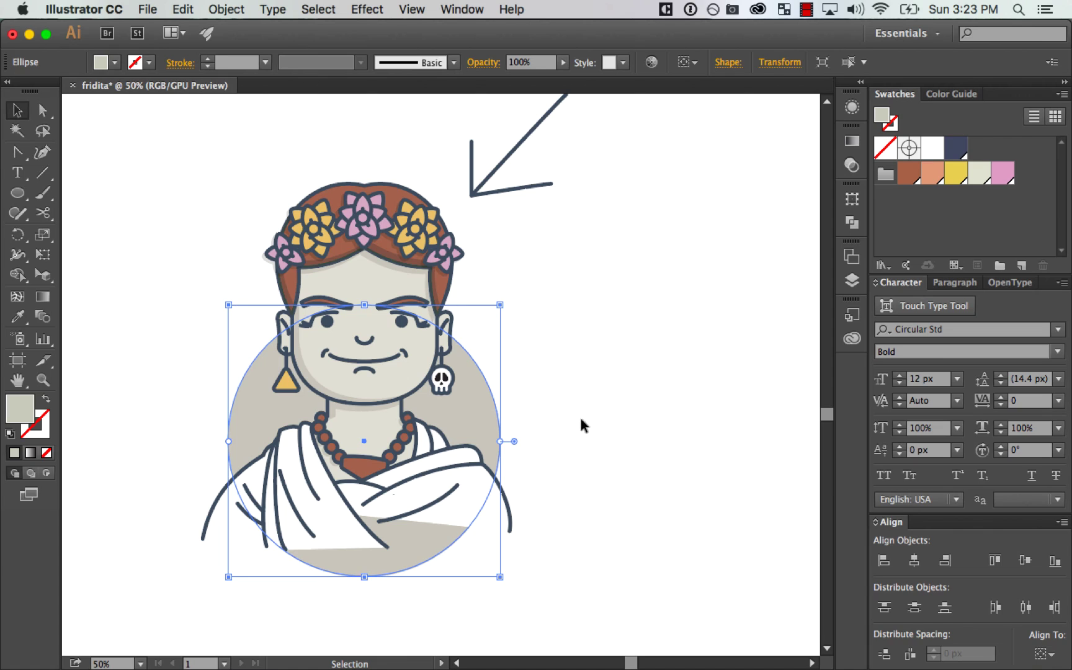
# Step: Move the circle straight up until its lower edge lines up with the bottom of the robe lines
pyautogui.press('Up')
pyautogui.press('Up')
pyautogui.press('Up')
pyautogui.press('Up')
pyautogui.press('Up')
pyautogui.press('Up')
pyautogui.press('Up')
pyautogui.press('Up')
pyautogui.press('Up')
pyautogui.press('Up')
pyautogui.press('Up')
pyautogui.press('Up')
pyautogui.press('Up')
pyautogui.press('Up')
pyautogui.press('Up')
pyautogui.press('Up')
pyautogui.press('Up')
pyautogui.press('Up')
pyautogui.press('Up')
pyautogui.press('Up')
pyautogui.press('Up')
pyautogui.press('Up')
pyautogui.press('Up')
pyautogui.press('Up')
pyautogui.press('Up')
pyautogui.press('Up')
pyautogui.press('Up')
pyautogui.press('Up')
pyautogui.press('Up')
pyautogui.press('Up')
pyautogui.press('Up')
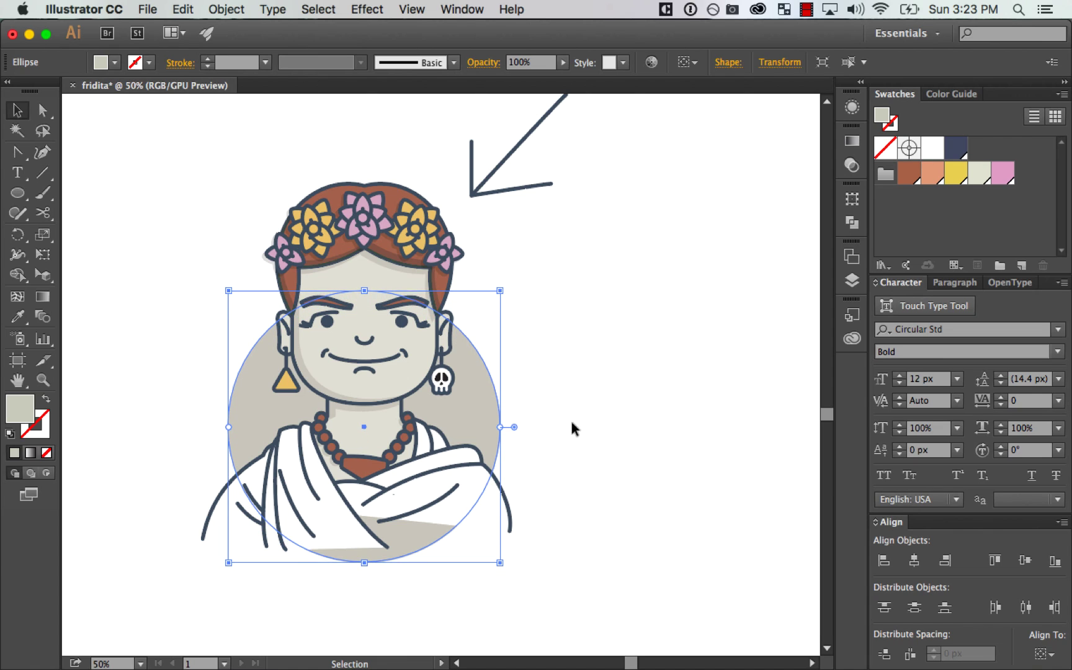
pyautogui.press('Up')
pyautogui.press('Up')
pyautogui.press('Up')
pyautogui.press('Up')
pyautogui.press('Up')
pyautogui.press('Up')
pyautogui.press('Up')
pyautogui.press('Up')
pyautogui.press('Up')
pyautogui.press('Up')
pyautogui.press('Up')
pyautogui.press('Up')
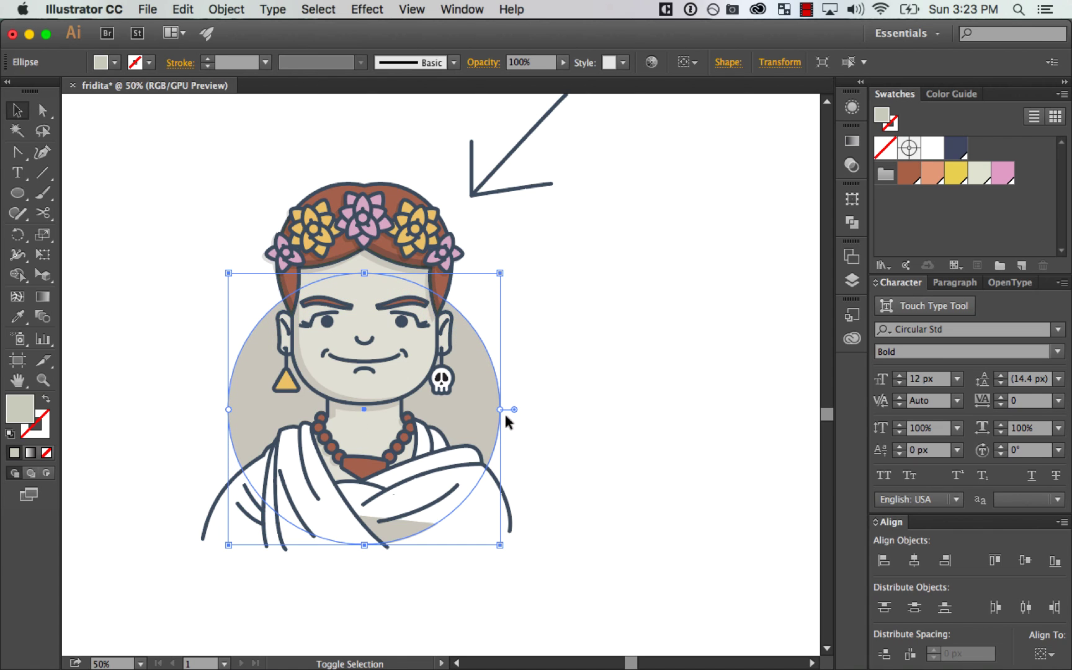
# Step: Scale the circle up a little more from its centre so it spans nearly the full shoulder width
pyautogui.moveTo(501, 273); pyautogui.dragTo(512, 261)
pyautogui.press('super+z')
pyautogui.click(642, 307)
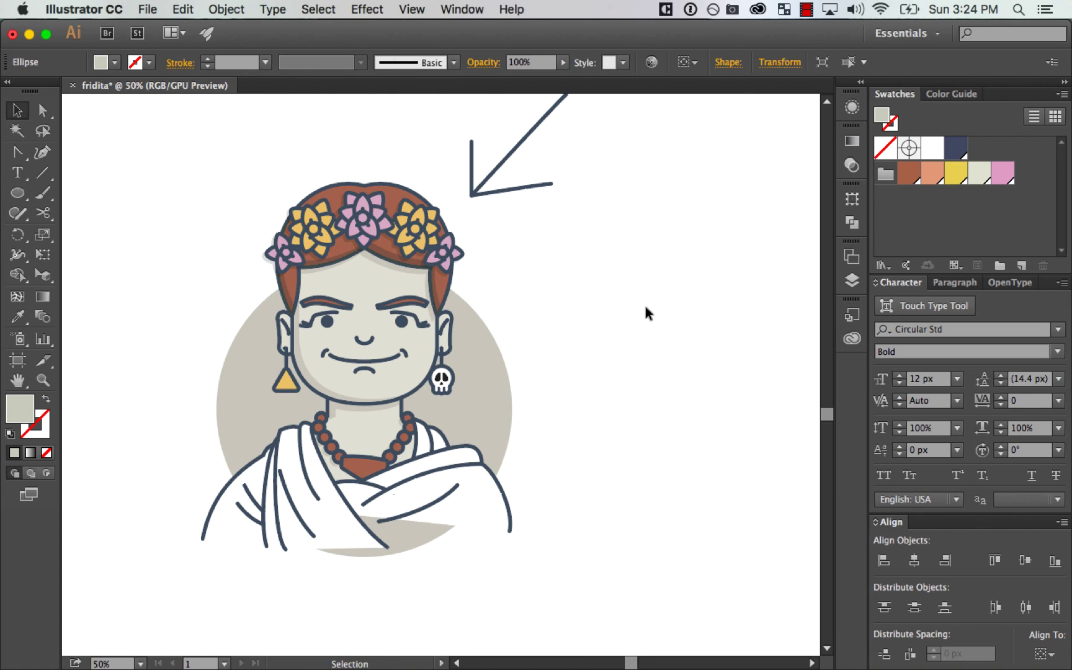
# Step: Bring the circle to the front, clip the body group with it, and send the clipped group behind the head
pyautogui.click(467, 486)
pyautogui.click(500, 407)
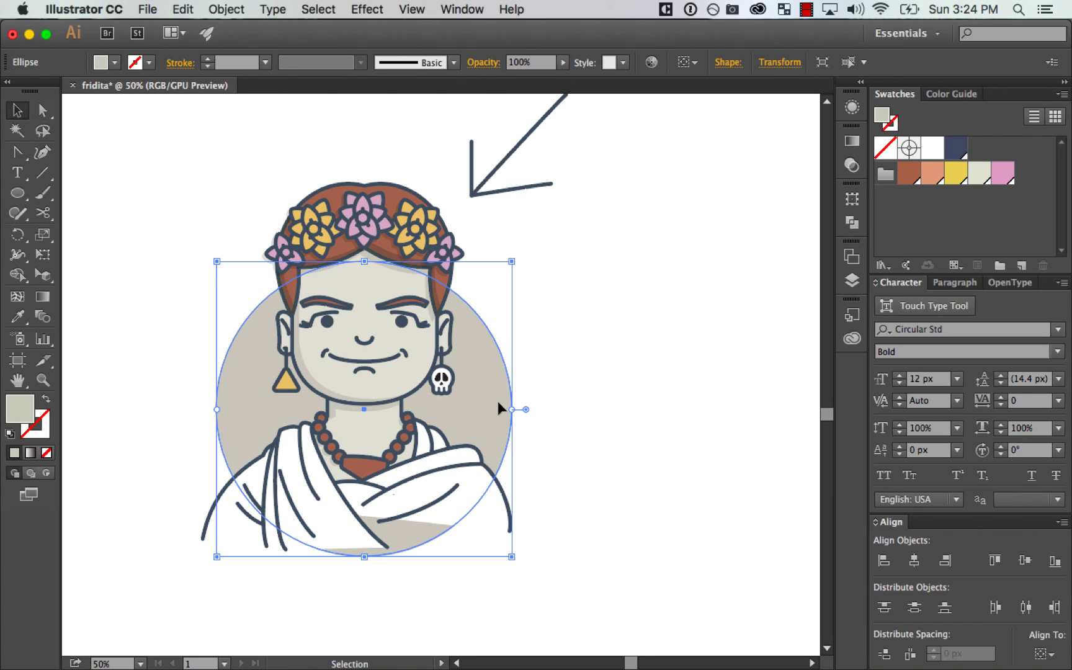
pyautogui.press('super+shift+bracketright')
pyautogui.keyDown('shift'); pyautogui.click(504, 491); pyautogui.keyUp('shift')
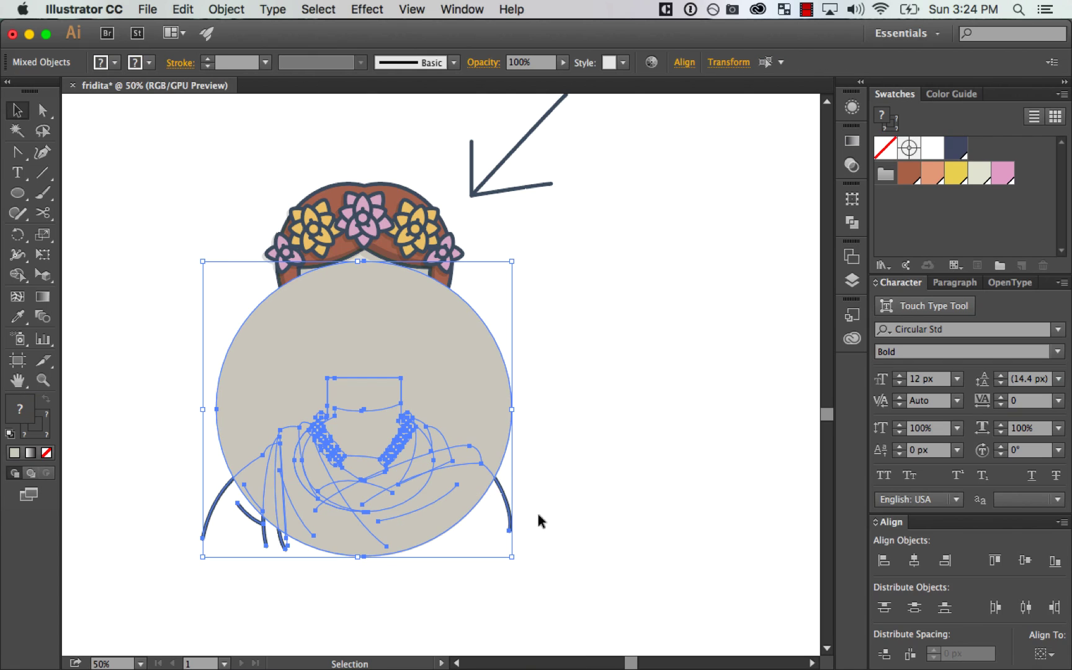
pyautogui.click(240, 16)
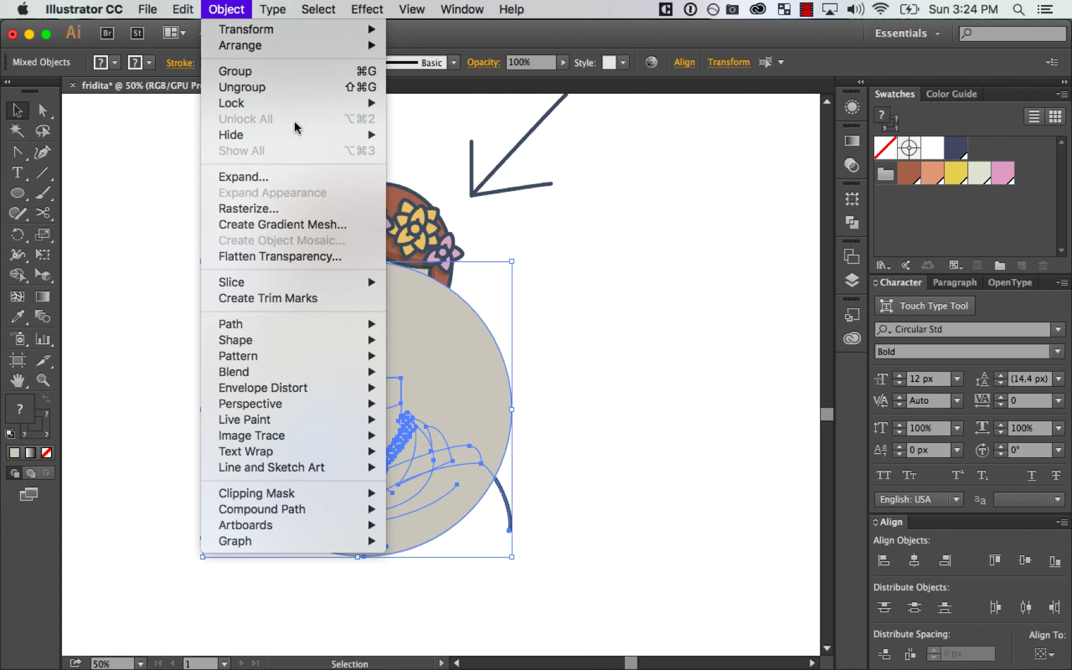
pyautogui.moveTo(348, 495)
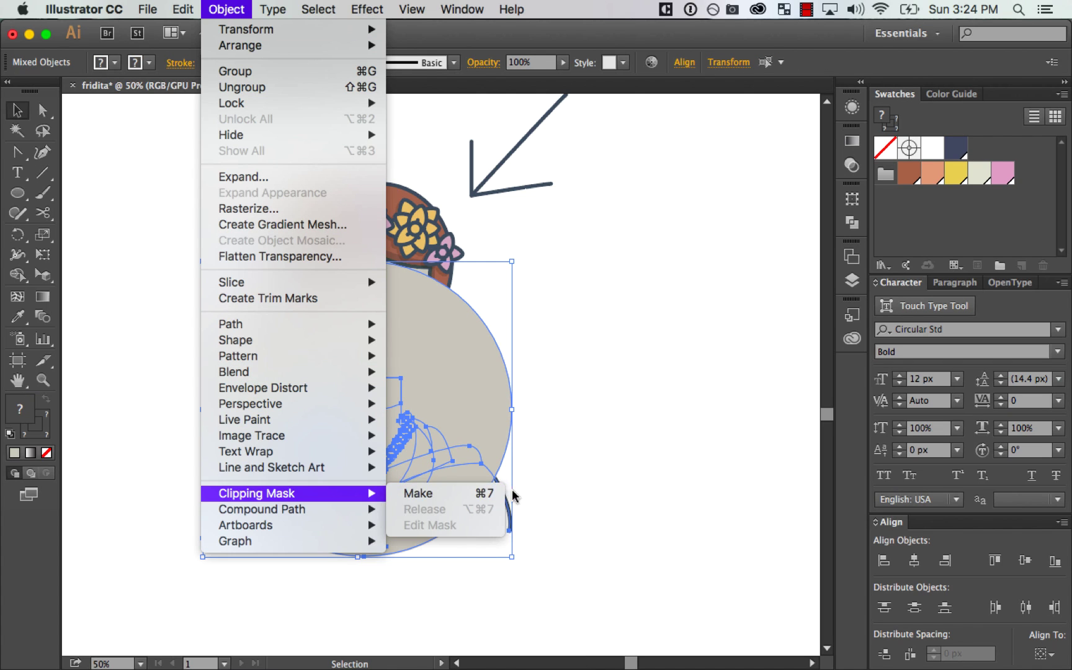
pyautogui.click(510, 495)
pyautogui.click(714, 446)
pyautogui.click(337, 546)
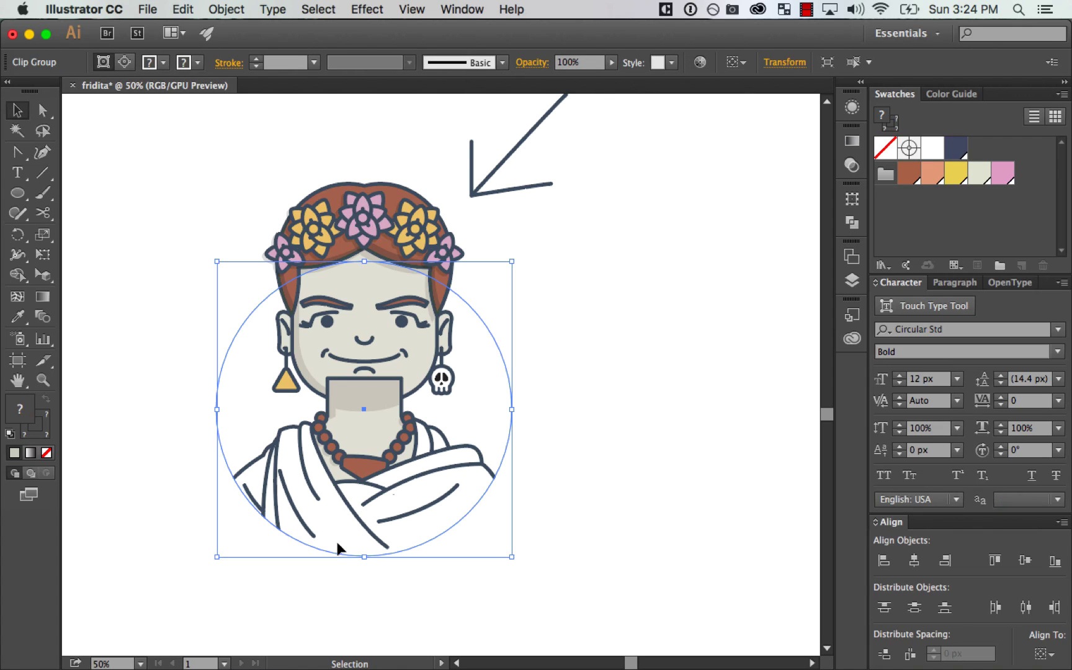
pyautogui.press('super+shift+bracketleft')
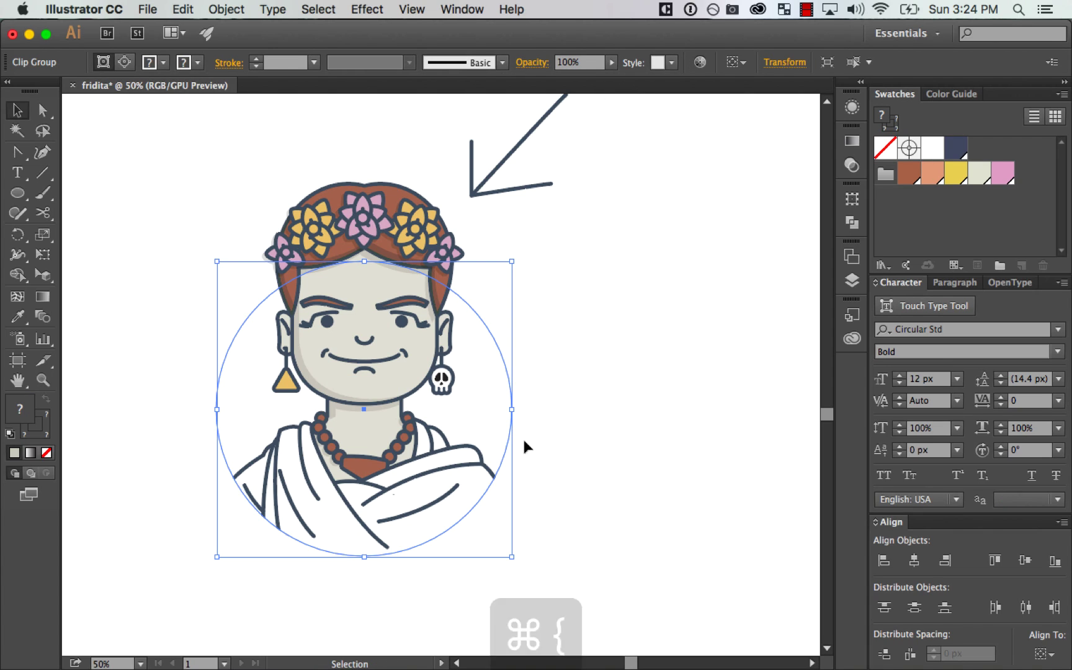
# Step: Isolate the clip group and fill its clipping circle with the yellow swatch
pyautogui.doubleClick(504, 440)
pyautogui.click(504, 444)
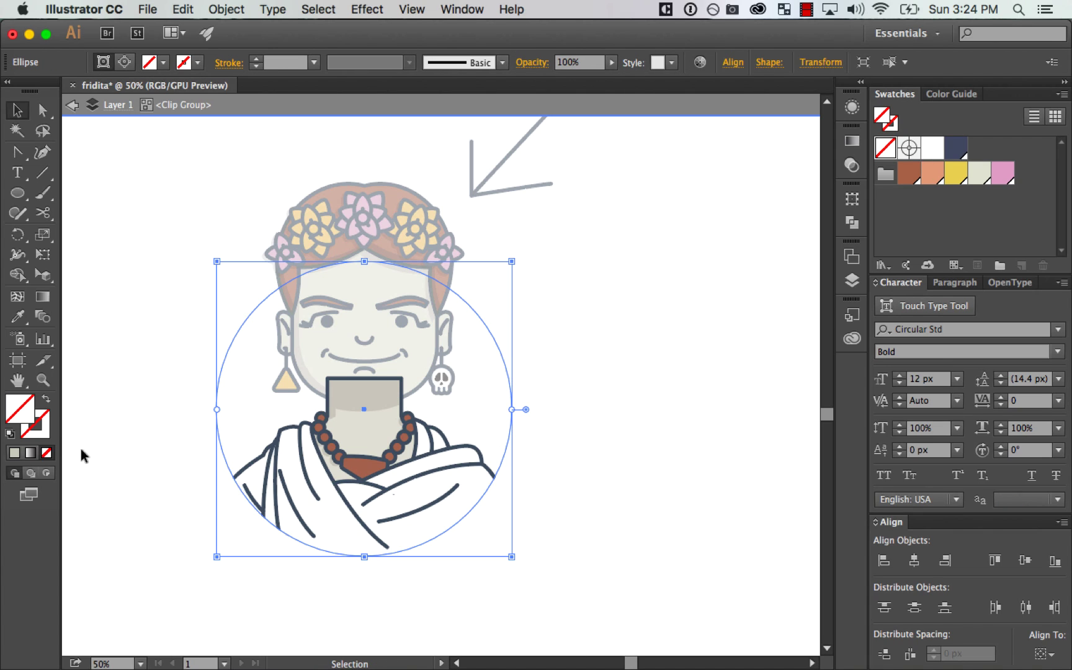
pyautogui.click(957, 175)
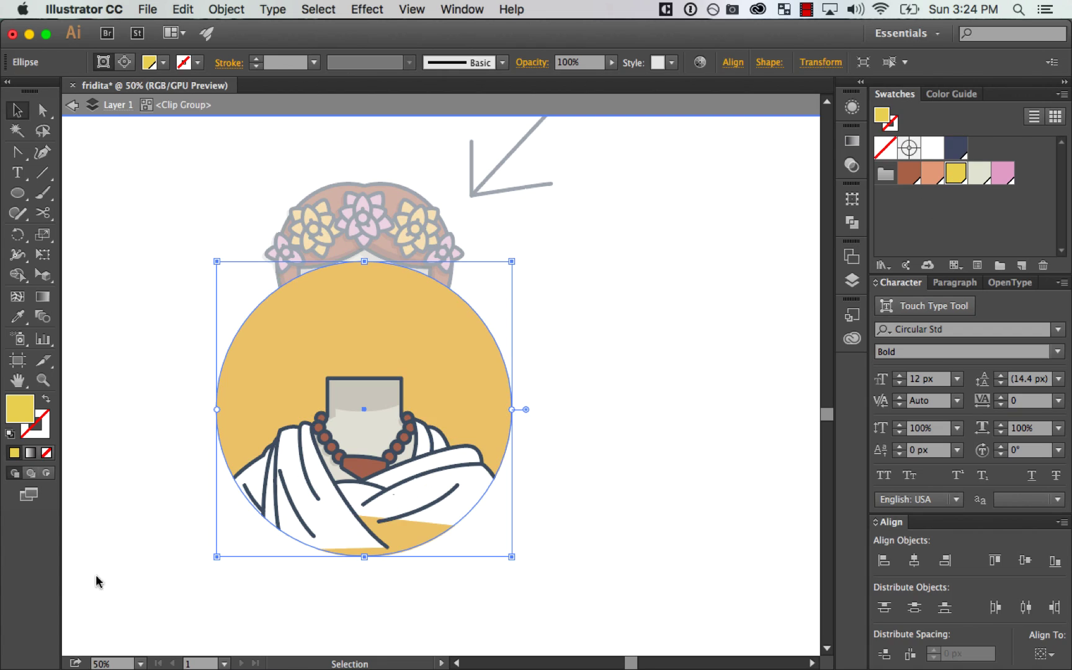
# Step: Give the clipping circle a dark navy stroke 16 px wide
pyautogui.click(36, 425)
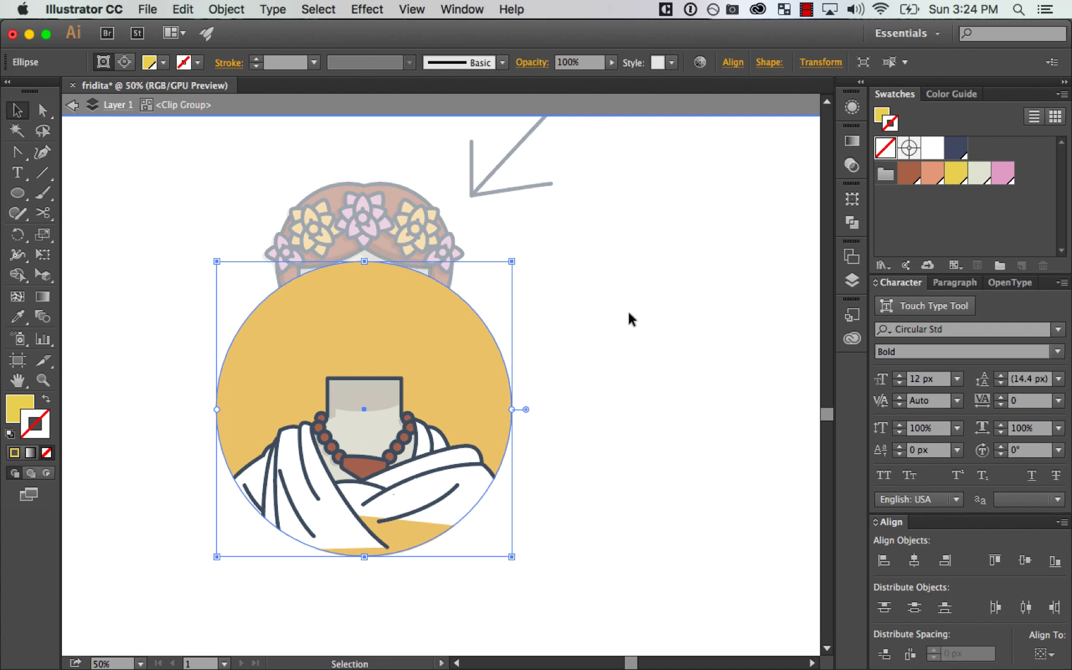
pyautogui.click(956, 148)
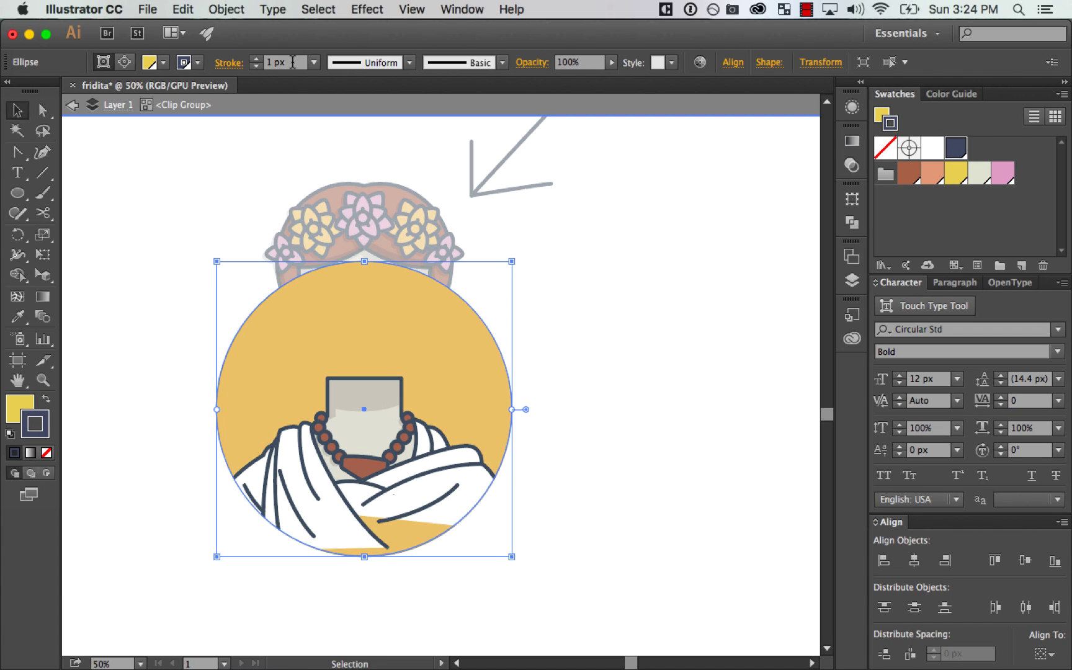
pyautogui.click(292, 63)
pyautogui.press('Up')
pyautogui.press('Up')
pyautogui.press('Up')
pyautogui.press('Up')
pyautogui.press('Up')
pyautogui.press('Up')
pyautogui.press('Up')
pyautogui.press('Up')
pyautogui.press('Up')
pyautogui.press('Up')
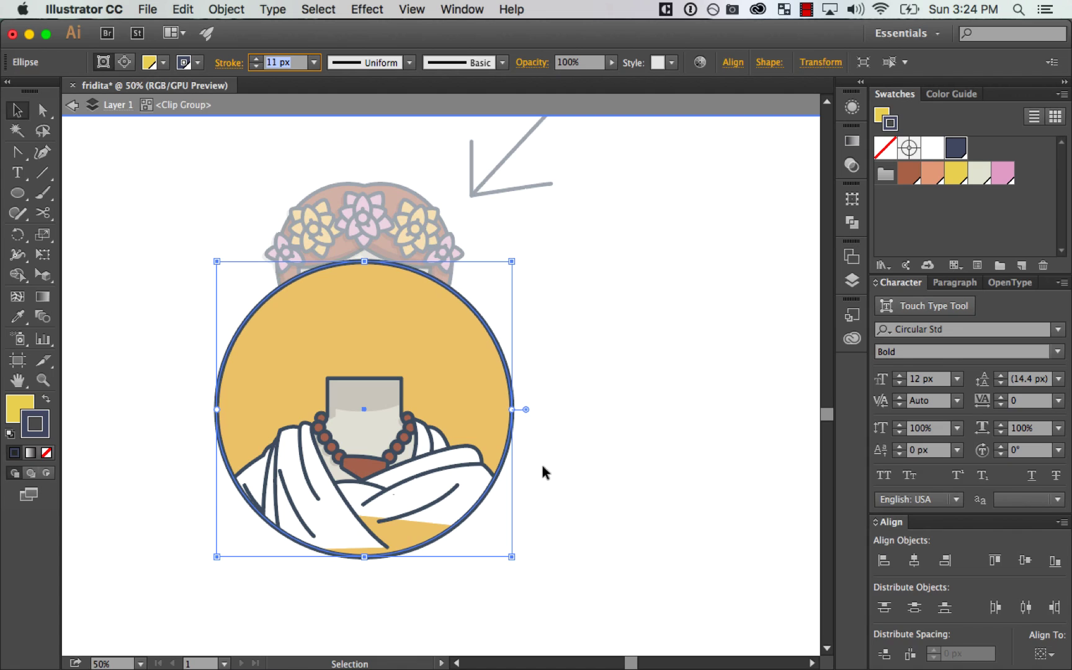
pyautogui.press('Up')
pyautogui.press('Up')
pyautogui.press('Up')
pyautogui.press('Up')
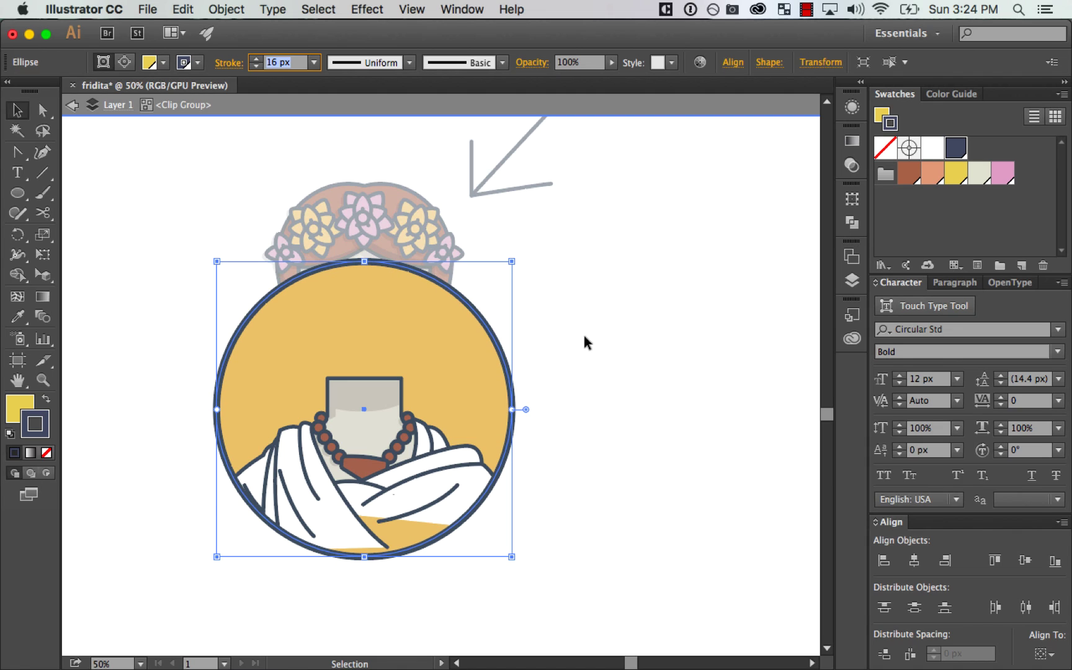
pyautogui.click(537, 389)
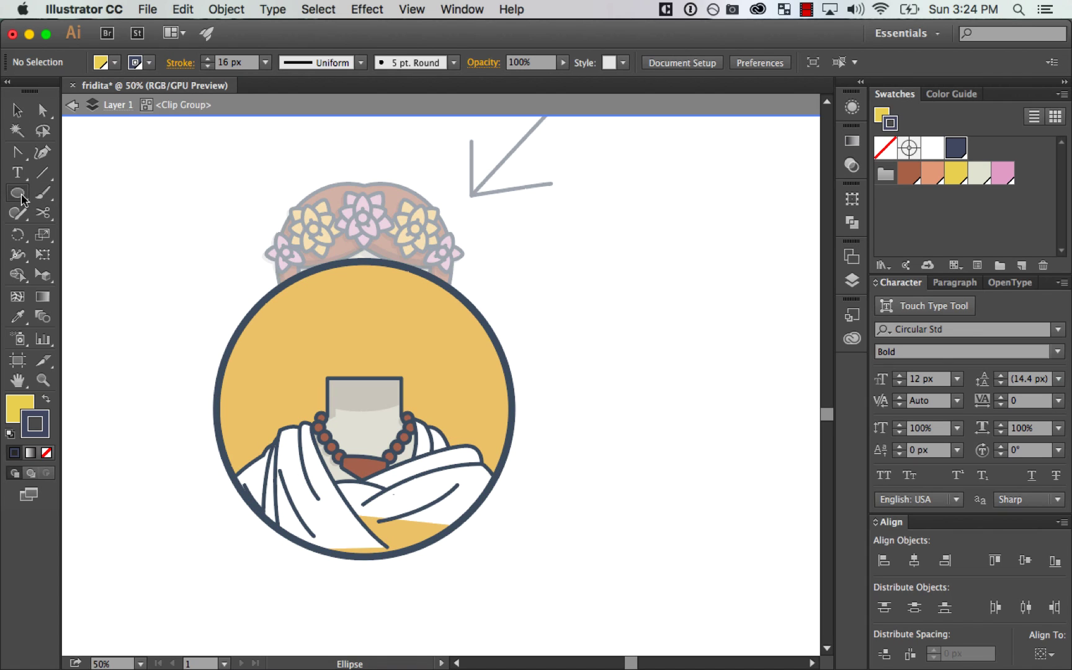
# Step: Draw a rectangle about 445 by 216 px over the lower robe, with white fill and no stroke
pyautogui.moveTo(22, 198); pyautogui.dragTo(81, 191)
pyautogui.moveTo(285, 586); pyautogui.dragTo(483, 464)
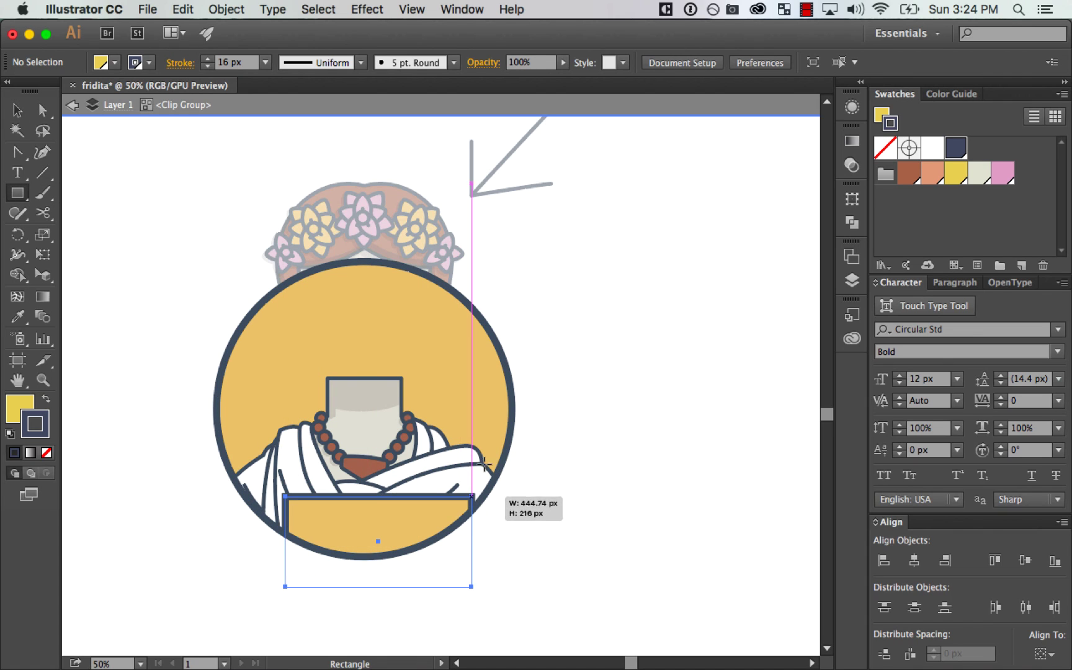
pyautogui.click(47, 452)
pyautogui.click(21, 405)
pyautogui.click(933, 152)
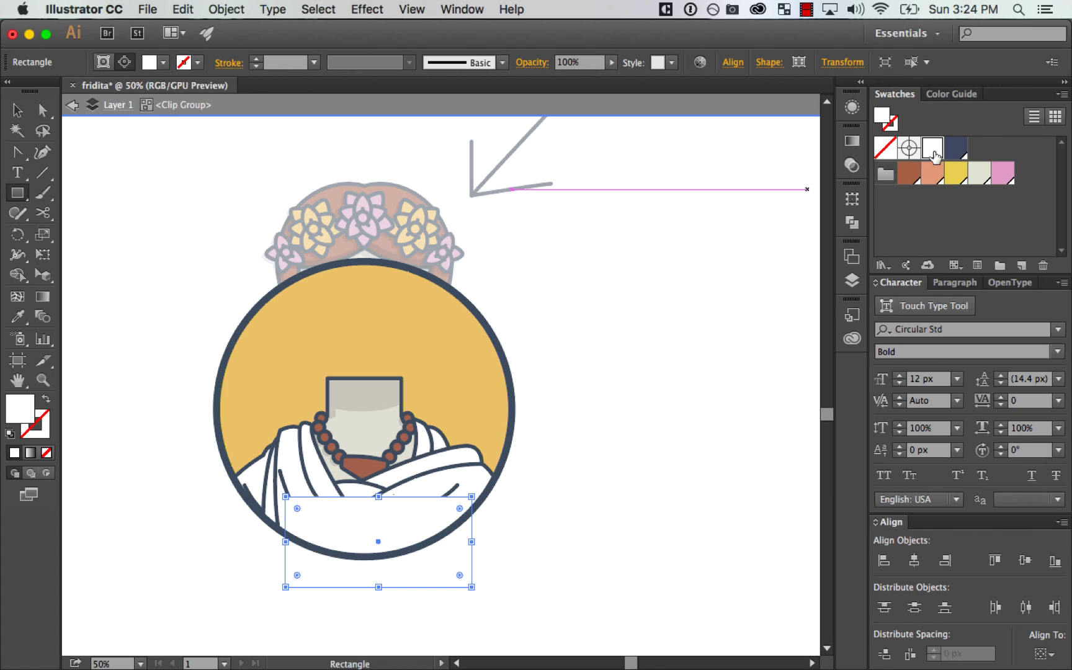
# Step: Send the white rectangle behind the robe lines and leave the clip group's isolation
pyautogui.press('super+shift+bracketleft')
pyautogui.press('v')
pyautogui.click(615, 438)
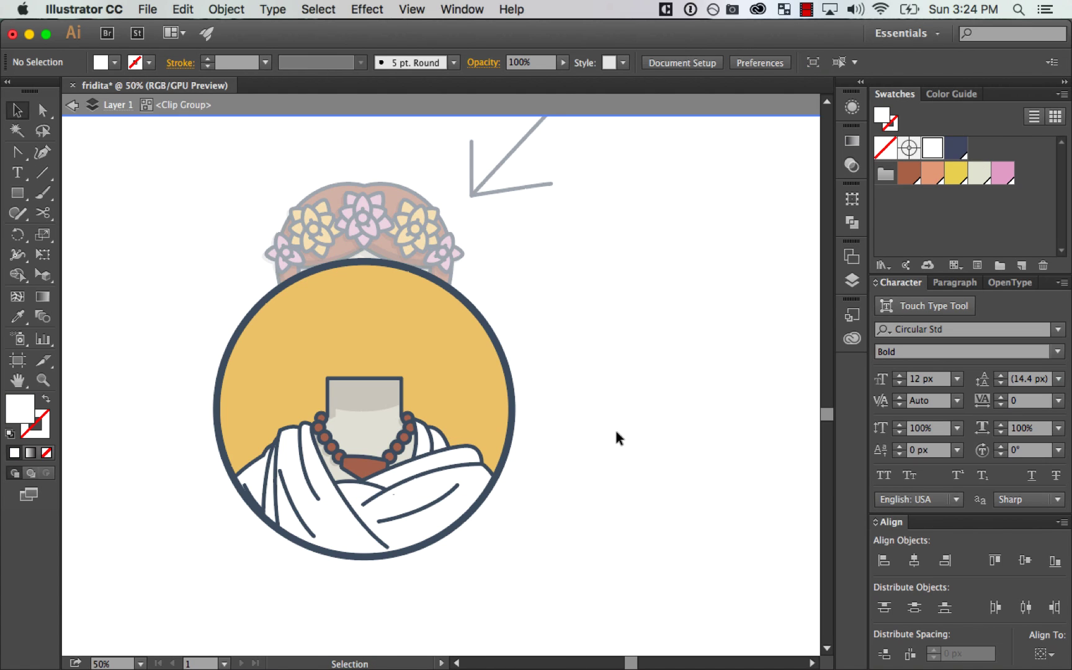
pyautogui.doubleClick(615, 433)
# Step: Change the triangular earring's fill to white inside the head group, and exit the group's isolation
pyautogui.press('z')
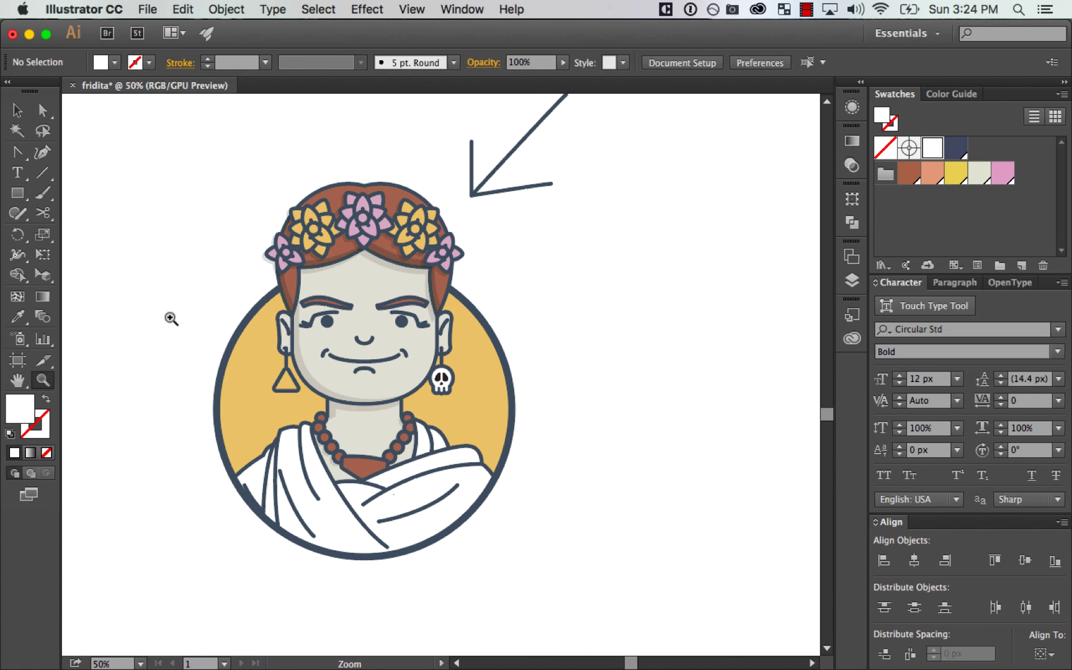
pyautogui.moveTo(175, 315); pyautogui.dragTo(453, 492)
pyautogui.press('v')
pyautogui.doubleClick(372, 325)
pyautogui.click(372, 325)
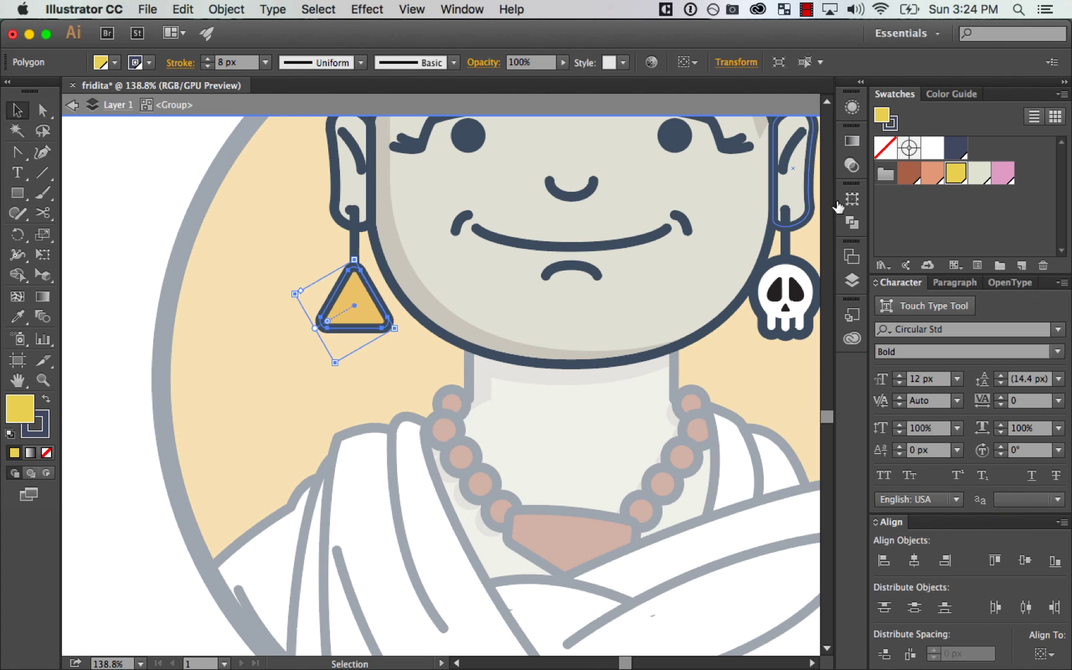
pyautogui.click(932, 148)
pyautogui.press('super+minus')
pyautogui.press('super+minus')
pyautogui.press('super+minus')
pyautogui.press('super+minus')
pyautogui.doubleClick(678, 391)
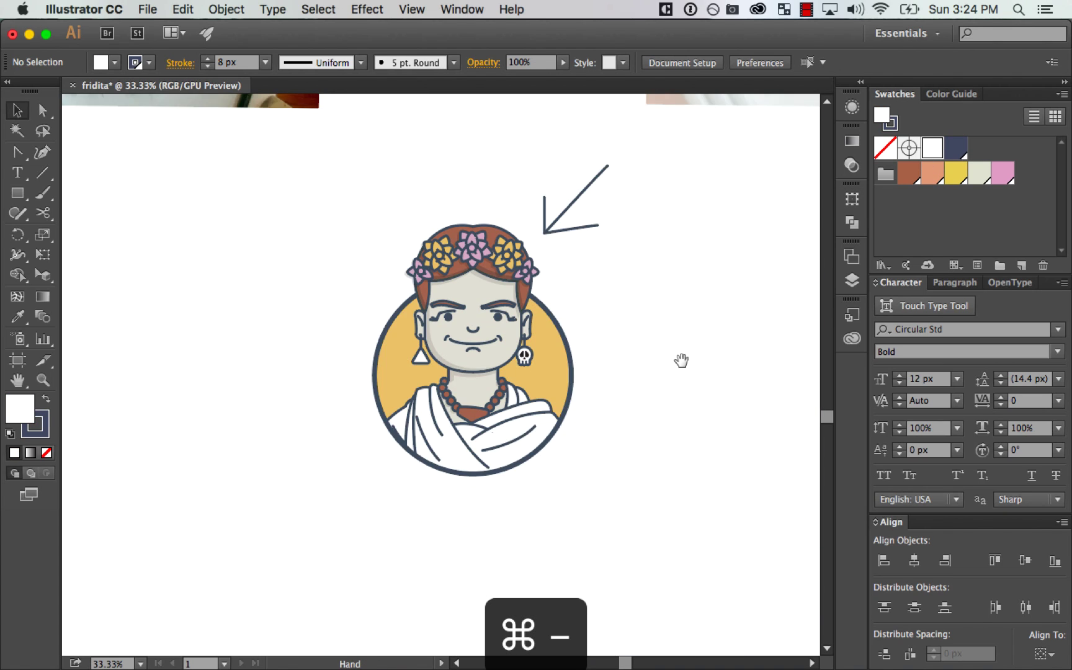
# Step: Delete the leftover arrow lines beside the portrait
pyautogui.moveTo(681, 359); pyautogui.dragTo(634, 399)
pyautogui.moveTo(623, 225); pyautogui.dragTo(624, 220)
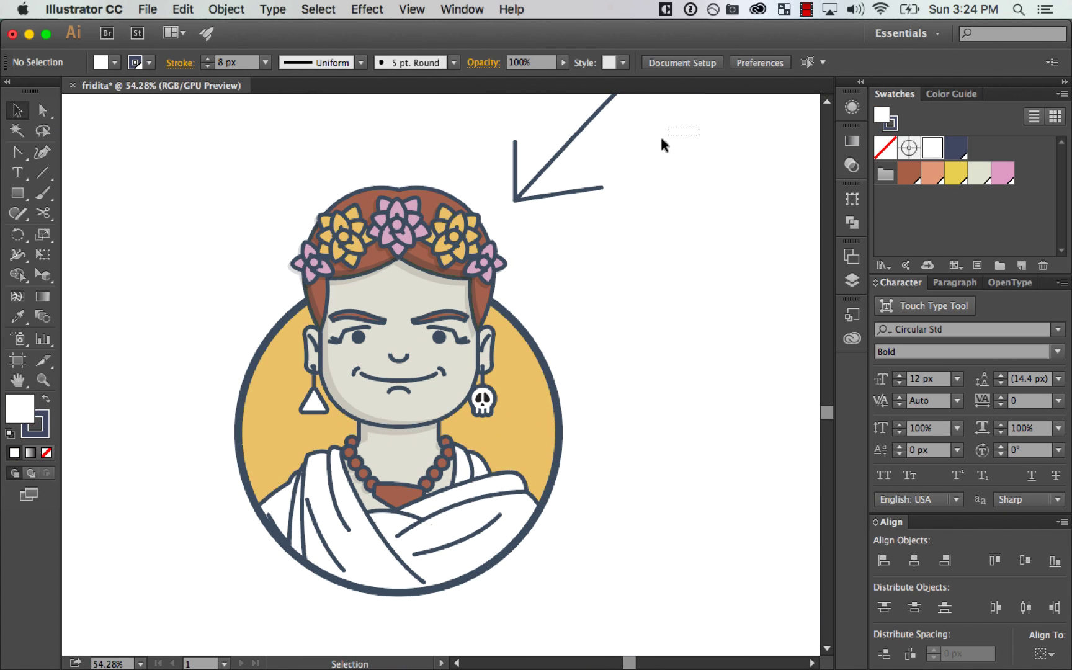
pyautogui.moveTo(659, 134); pyautogui.dragTo(532, 211)
pyautogui.press('Delete')
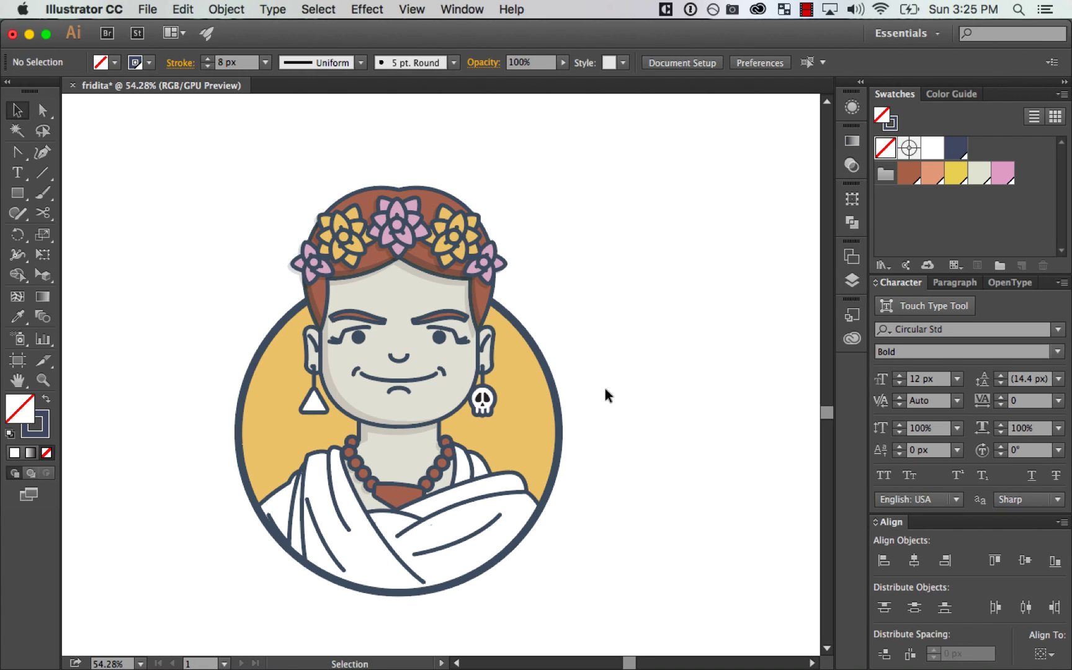
# Step: Place a copy of the original drawing photo directly beside the finished circular portrait
pyautogui.press('super+minus')
pyautogui.press('super+minus')
pyautogui.press('super+minus')
pyautogui.press('super+minus')
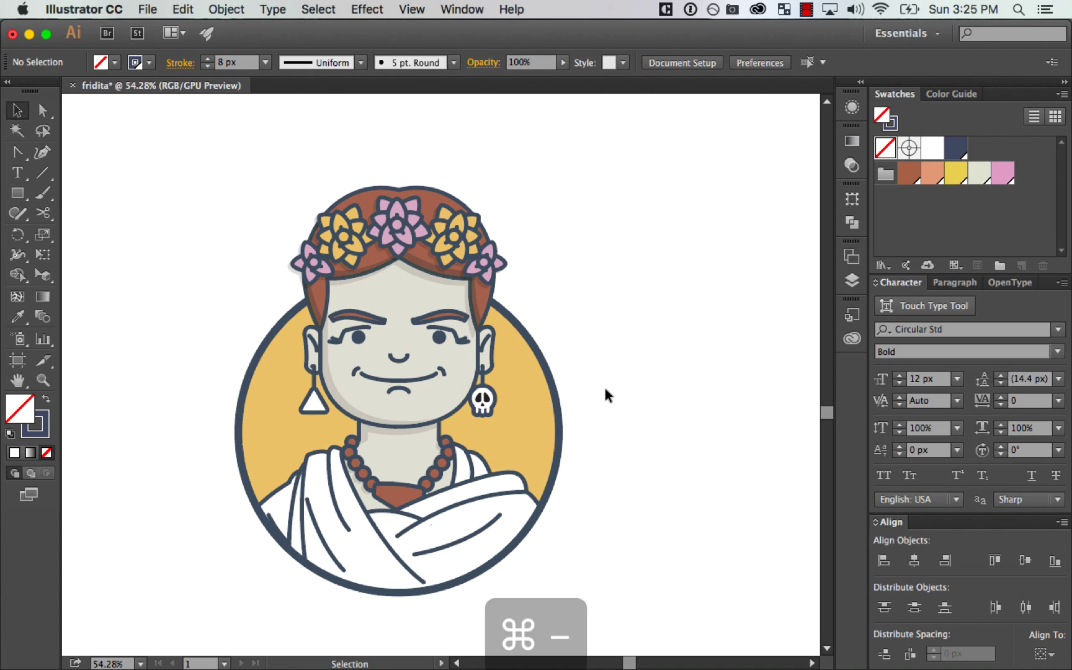
pyautogui.moveTo(297, 248); pyautogui.dragTo(301, 443)
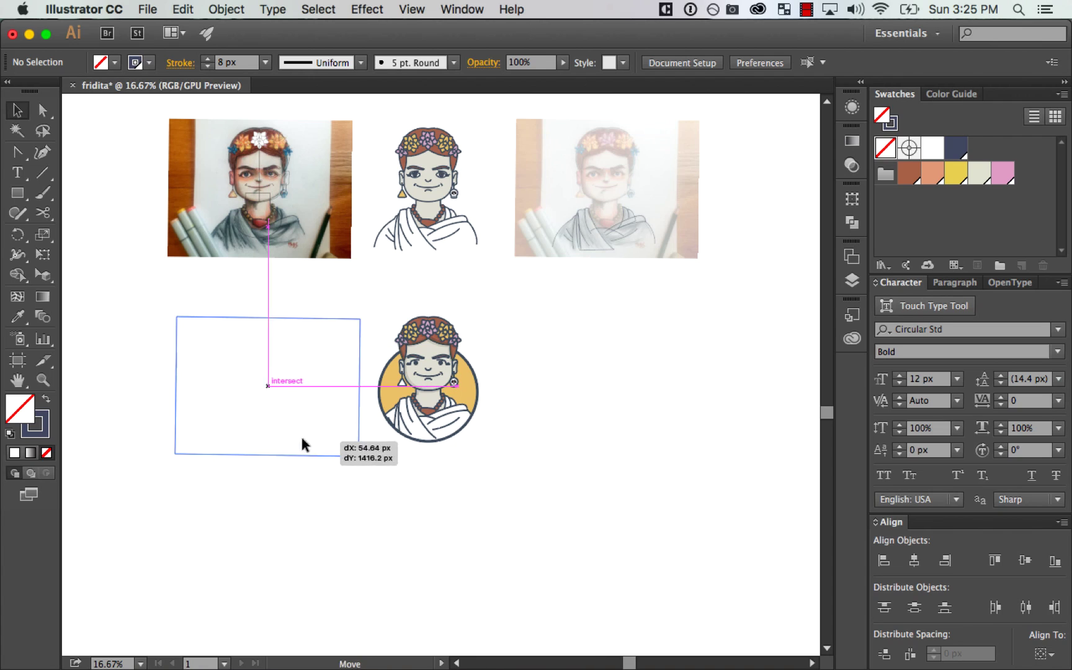
# Step: Select the whole circular portrait and nudge it down to line up with the photo copy
pyautogui.click(411, 439)
pyautogui.press('z')
pyautogui.moveTo(233, 350); pyautogui.dragTo(569, 478)
pyautogui.press('v')
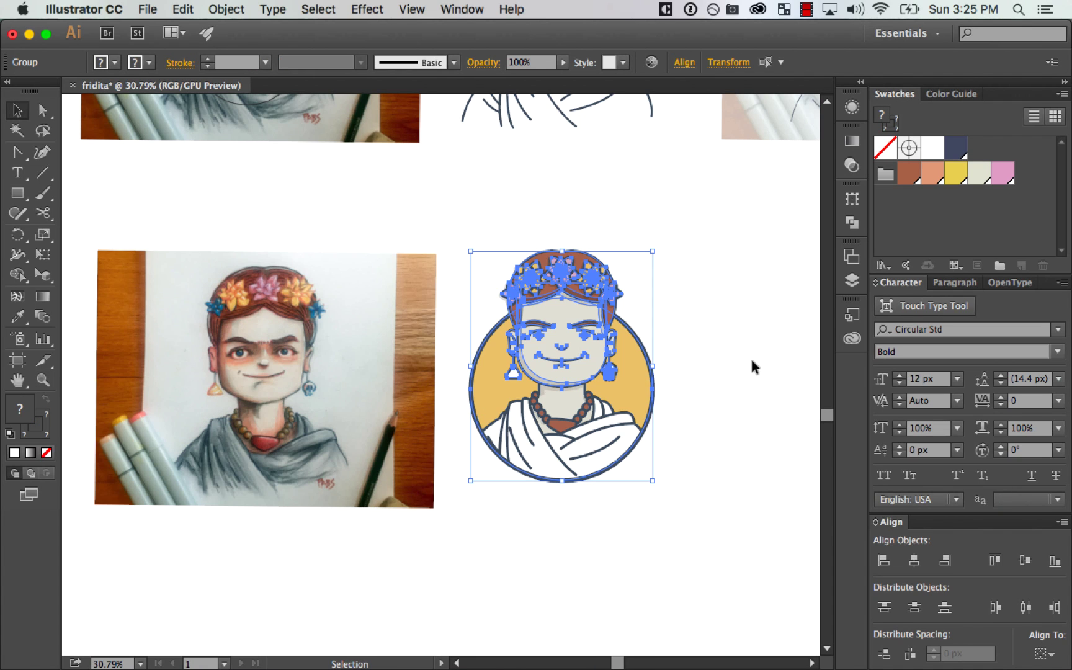
pyautogui.hotkey('shift', 'Down')
pyautogui.hotkey('shift', 'Down')
pyautogui.hotkey('shift', 'Down')
pyautogui.click(722, 411)
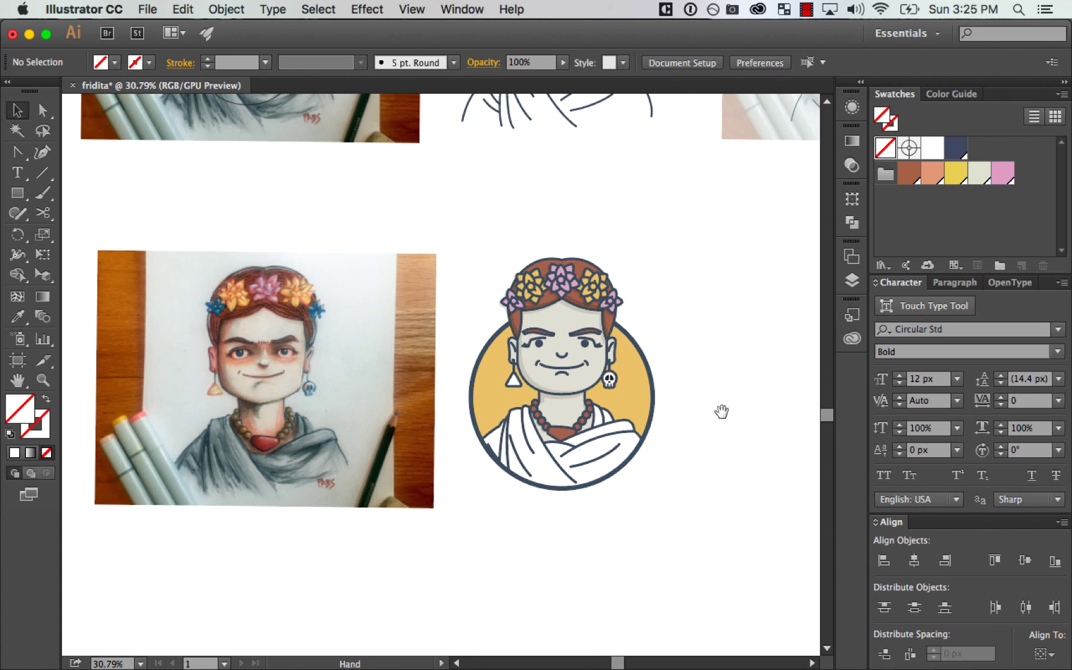
# Step: Nudge the photo copy up slightly to centre it vertically against the portrait
pyautogui.moveTo(722, 411); pyautogui.dragTo(766, 404)
pyautogui.press('z')
pyautogui.moveTo(737, 543); pyautogui.dragTo(737, 543)
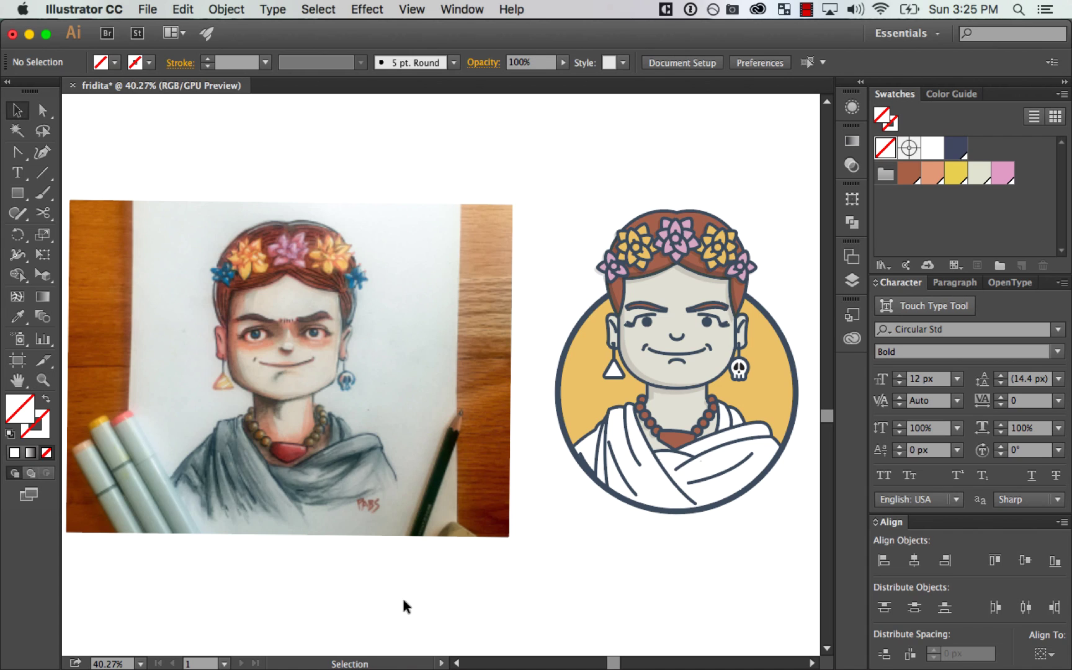
pyautogui.moveTo(404, 600); pyautogui.dragTo(516, 497)
pyautogui.press('Up')
pyautogui.press('Up')
pyautogui.press('Up')
pyautogui.click(647, 539)
# Step: Show the photo and the vector portrait side by side, enlarged in full-screen mode, to compare them
pyautogui.moveTo(731, 546); pyautogui.dragTo(849, 541)
pyautogui.press('f')
pyautogui.press('z')
pyautogui.moveTo(84, 121); pyautogui.dragTo(860, 539)
pyautogui.moveTo(903, 502); pyautogui.dragTo(808, 530)
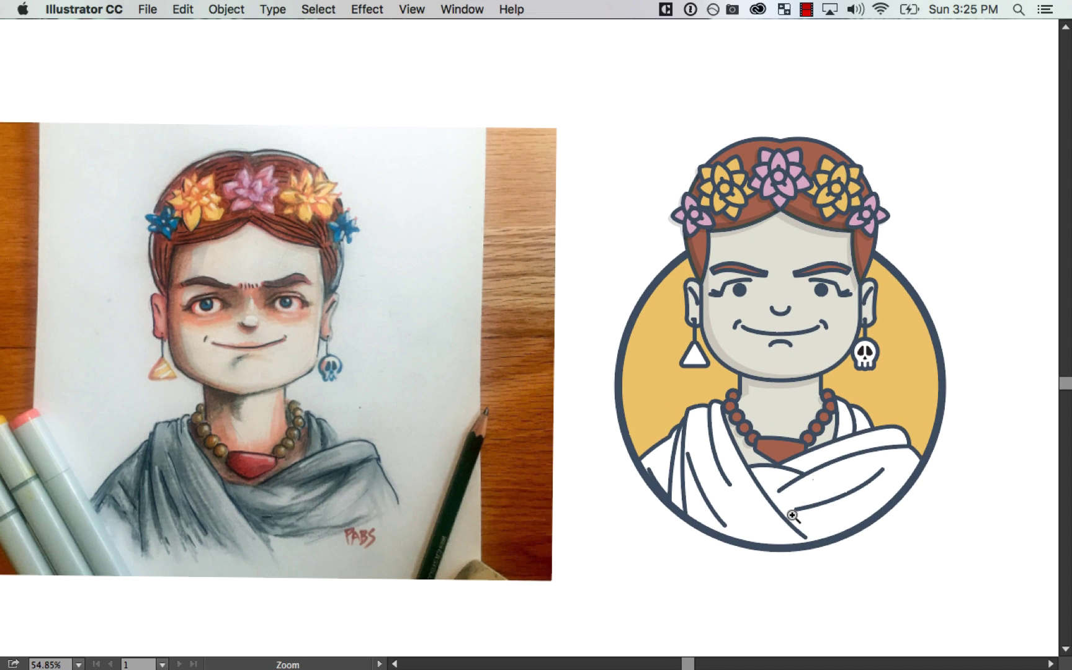